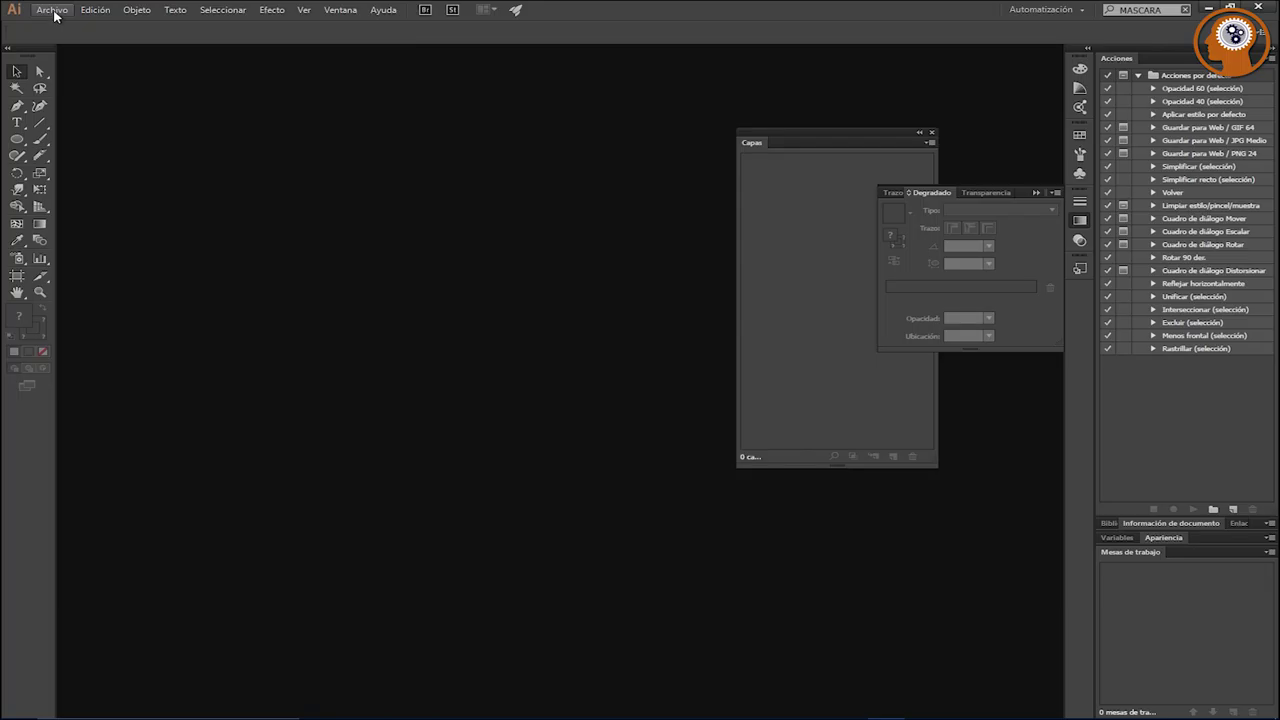
Step: Create a new A4 CMYK document named MANDARINA
left_click(60, 13)
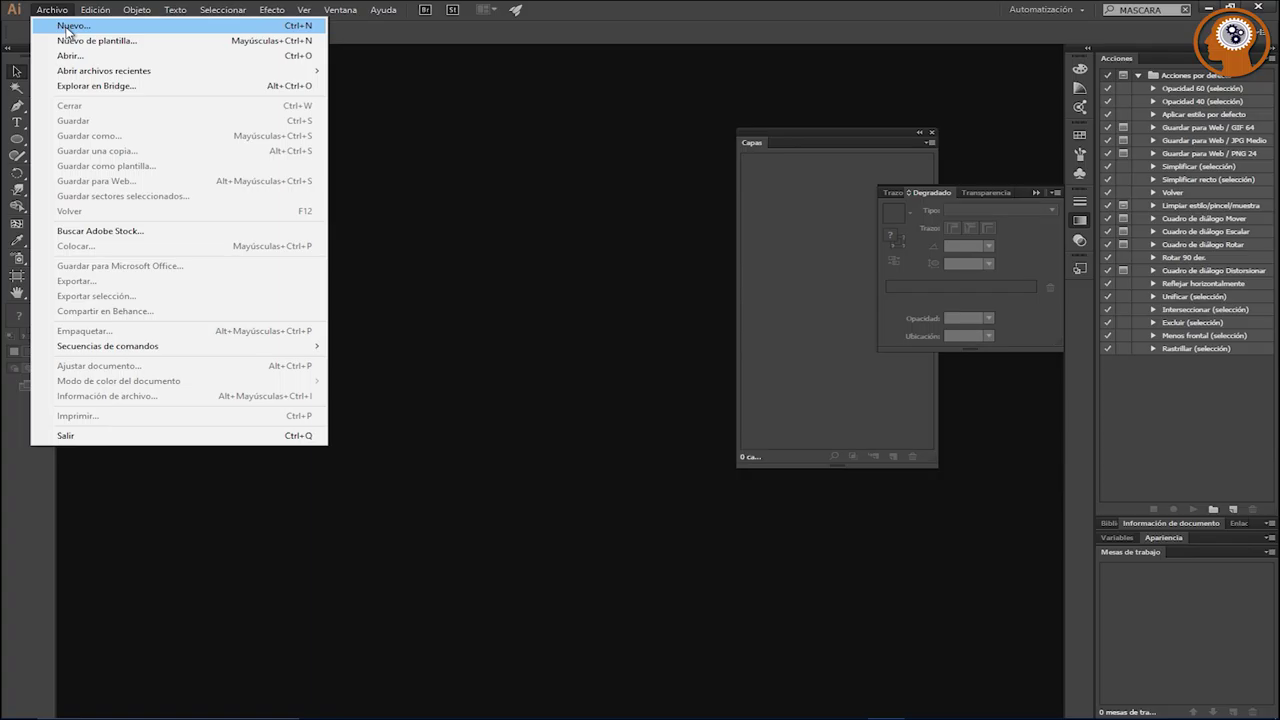
left_click(67, 30)
type("MANDARINA")
key("Return")
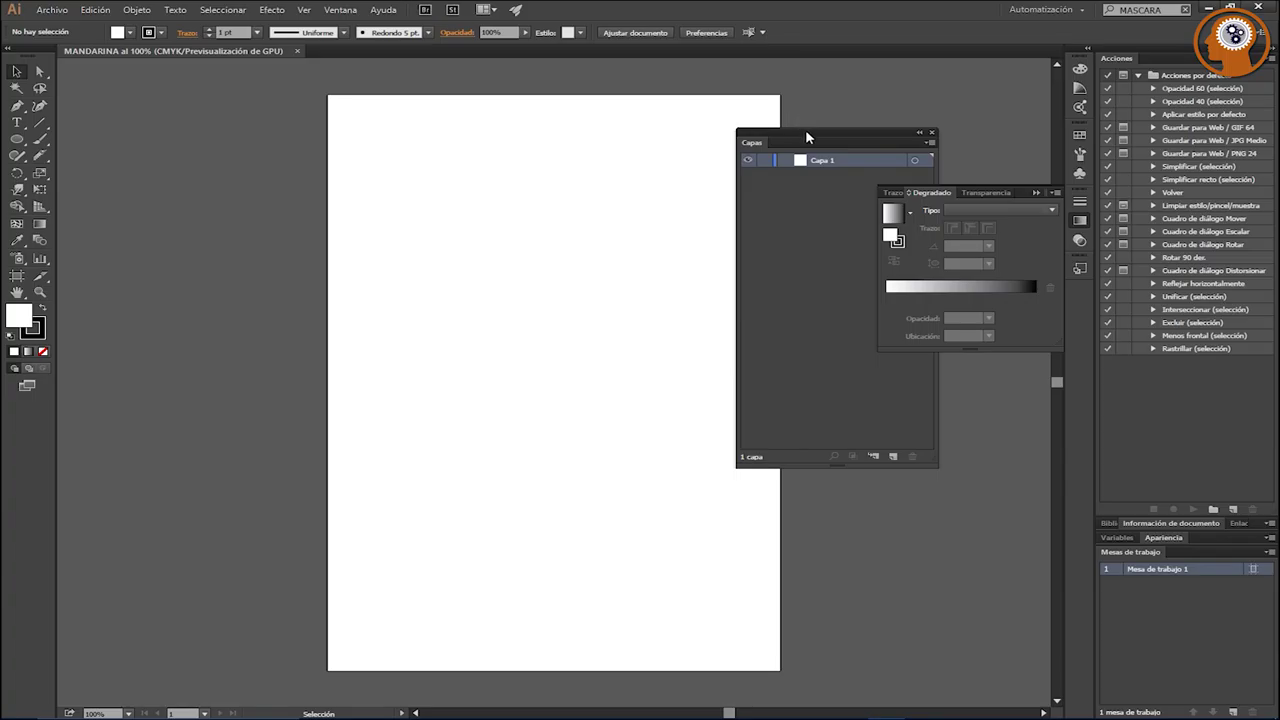
Step: Paint a closed apple-shaped outline with the Paintbrush, undoing unsatisfactory strokes
left_click_drag(806, 135, 844, 131)
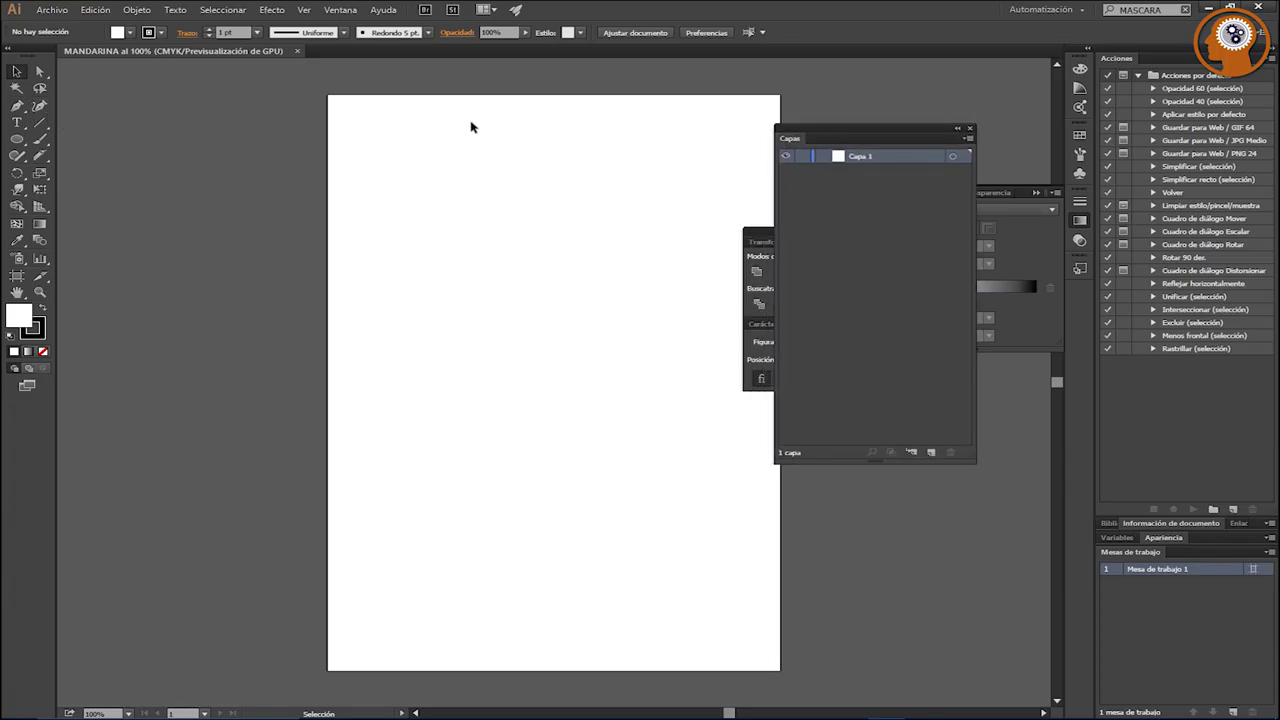
left_click(38, 141)
mouse_move(557, 185)
left_mouse_down()
mouse_move(431, 256)
mouse_move(555, 187)
left_mouse_up()
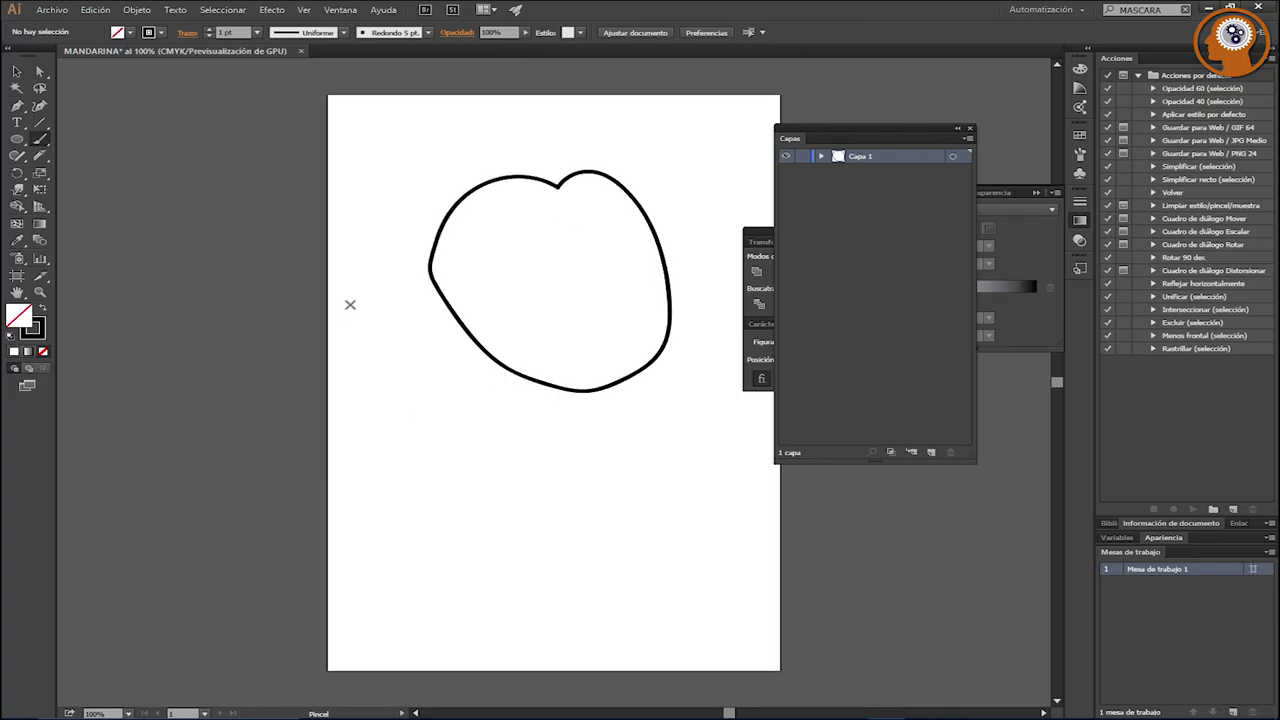
key("ctrl+z")
mouse_move(524, 231)
left_mouse_down()
mouse_move(487, 218)
mouse_move(434, 249)
mouse_move(457, 371)
mouse_move(646, 317)
mouse_move(582, 221)
mouse_move(423, 220)
mouse_move(383, 337)
mouse_move(514, 429)
mouse_move(657, 319)
mouse_move(634, 206)
mouse_move(560, 214)
mouse_move(512, 243)
left_mouse_up()
key("ctrl+z")
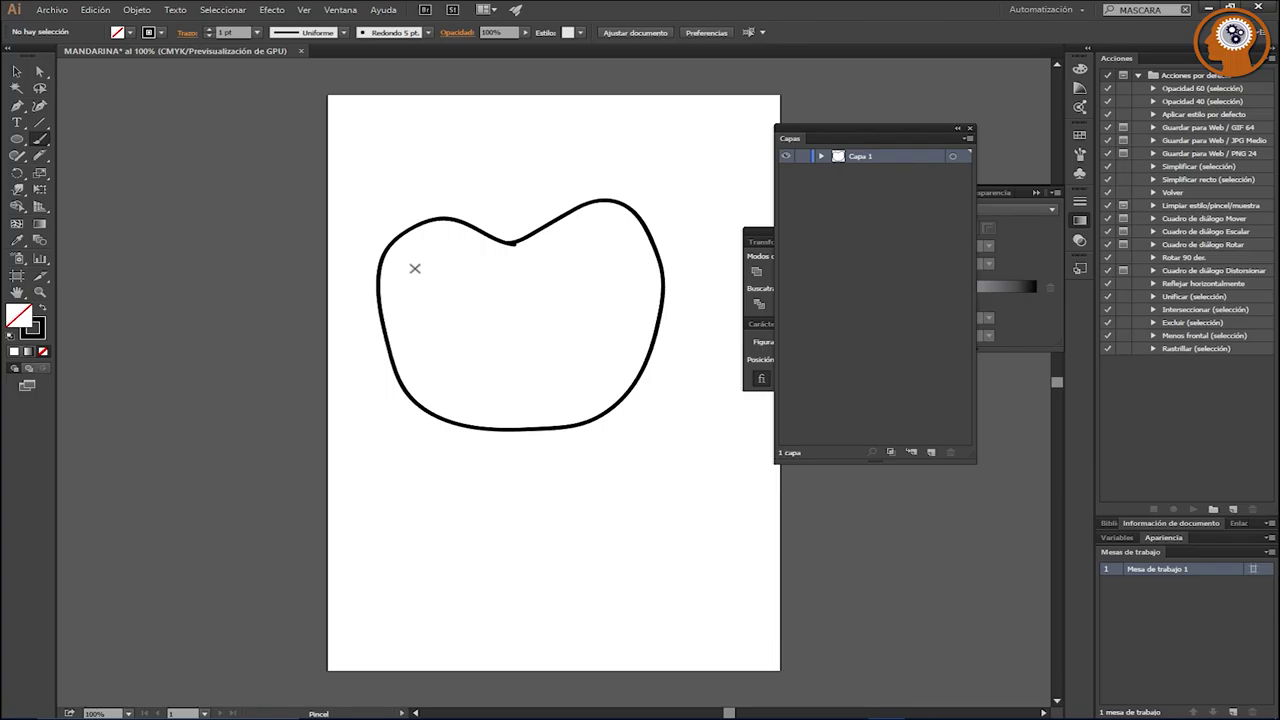
left_click(17, 71)
Step: Simplify the apple outline from 19 to 7 anchor points at 7% curve precision
left_click_drag(339, 177, 721, 466)
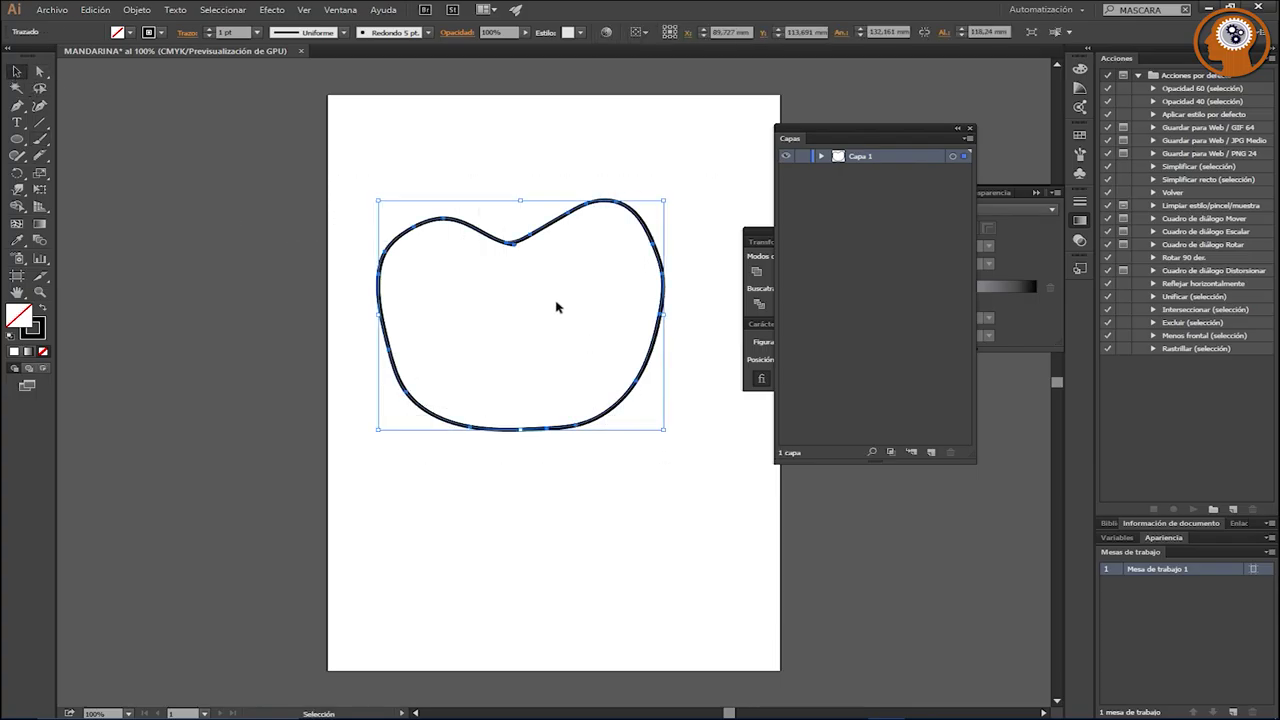
left_click(131, 12)
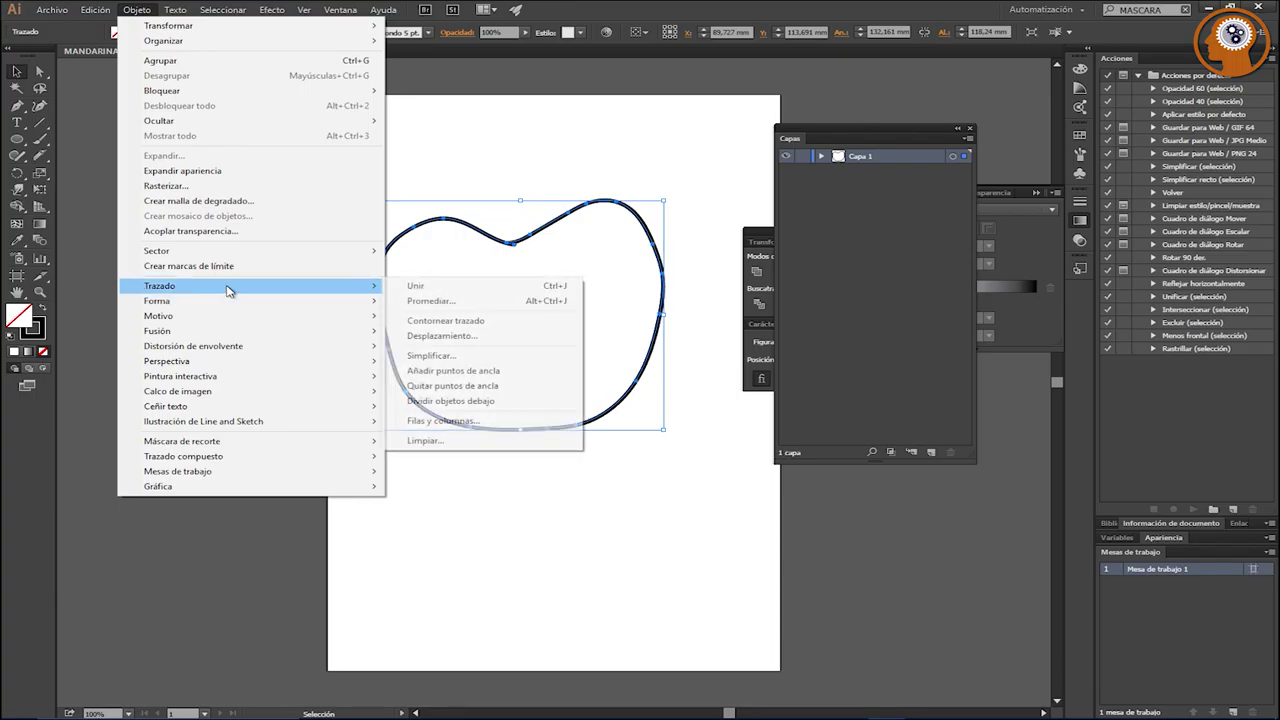
mouse_move(160, 286)
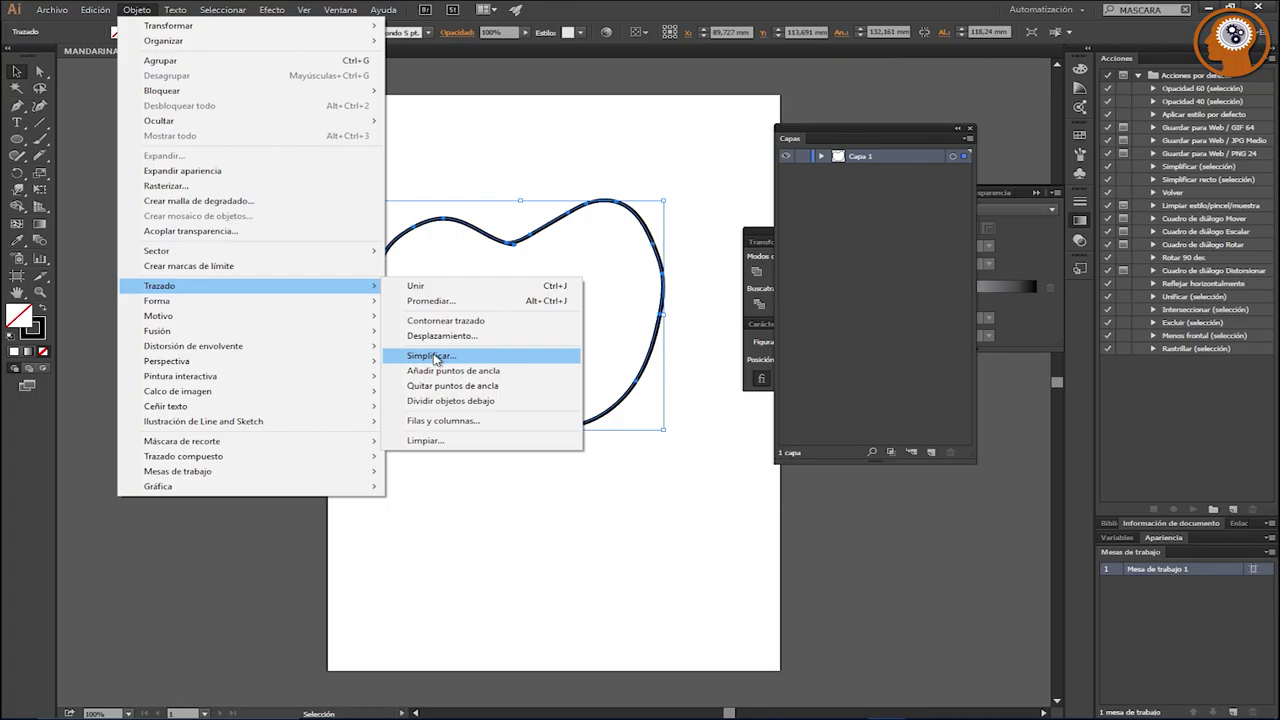
left_click(435, 357)
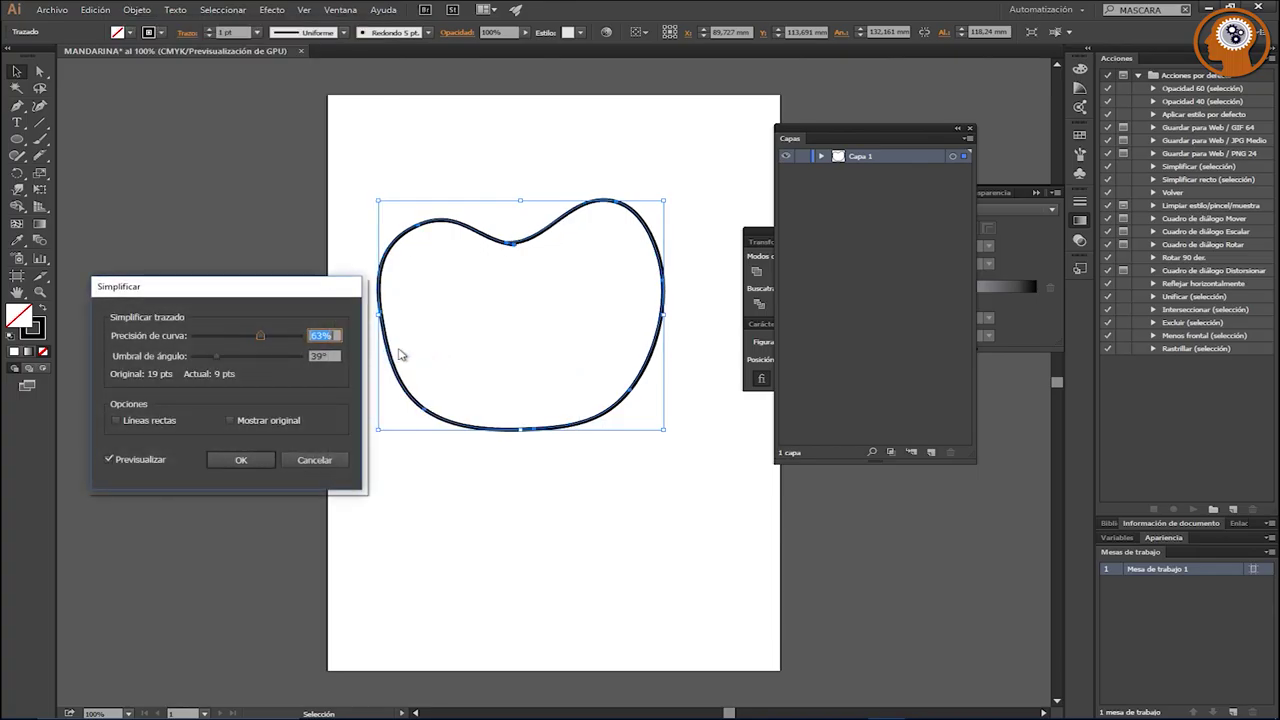
left_click_drag(254, 341, 211, 341)
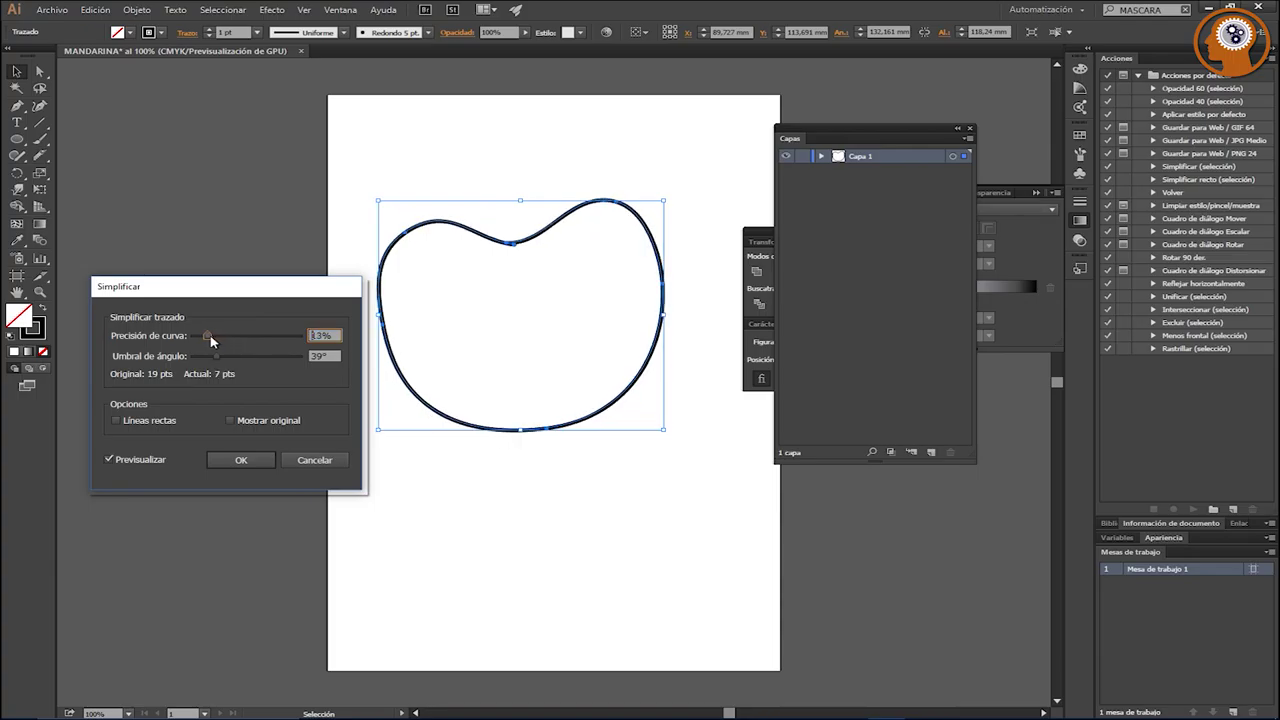
left_click_drag(212, 341, 205, 341)
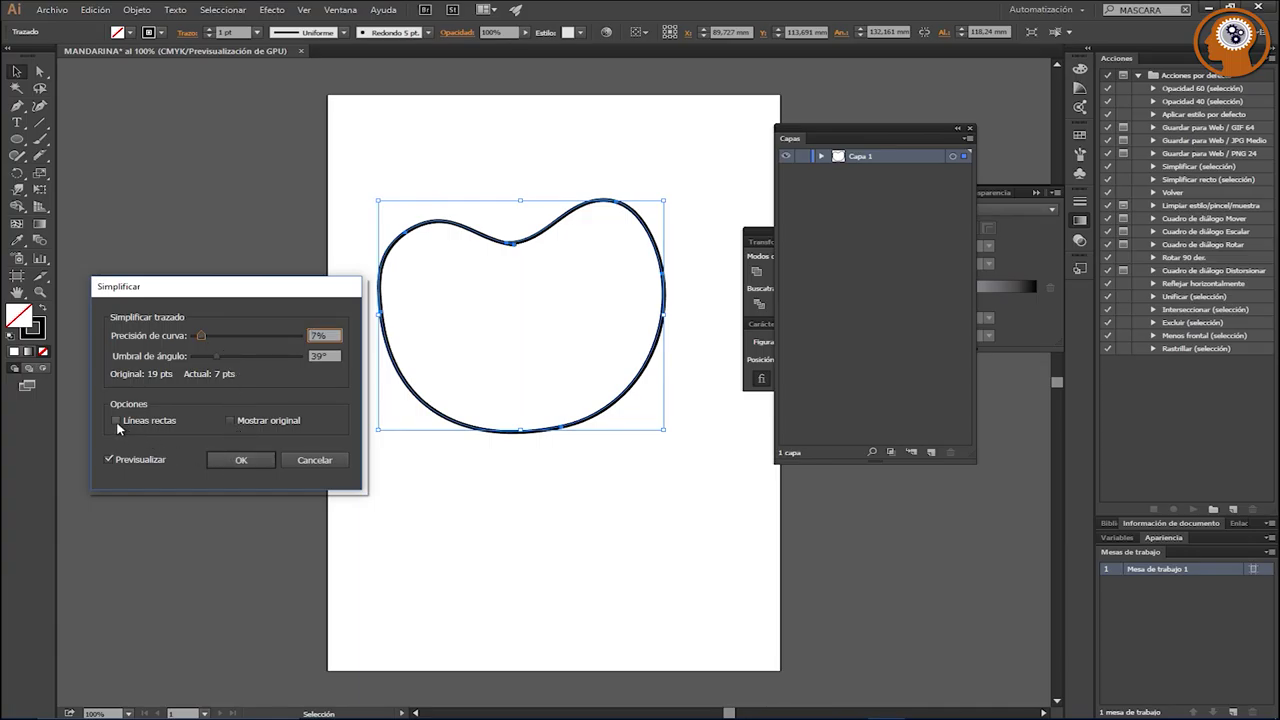
left_click(224, 461)
Step: Isolate the apple outline, nudge it slightly, and join its end points
left_click(420, 486)
left_click_drag(512, 242, 515, 248)
double_click(516, 248)
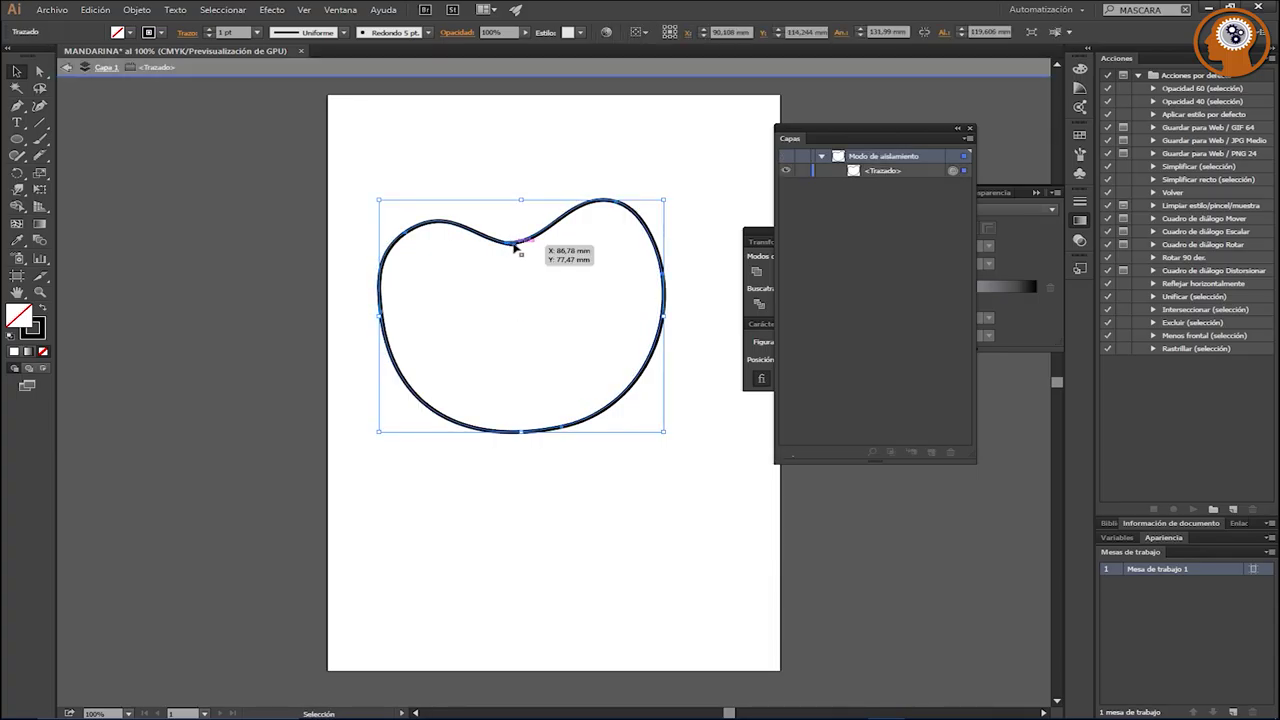
left_click_drag(516, 248, 525, 256)
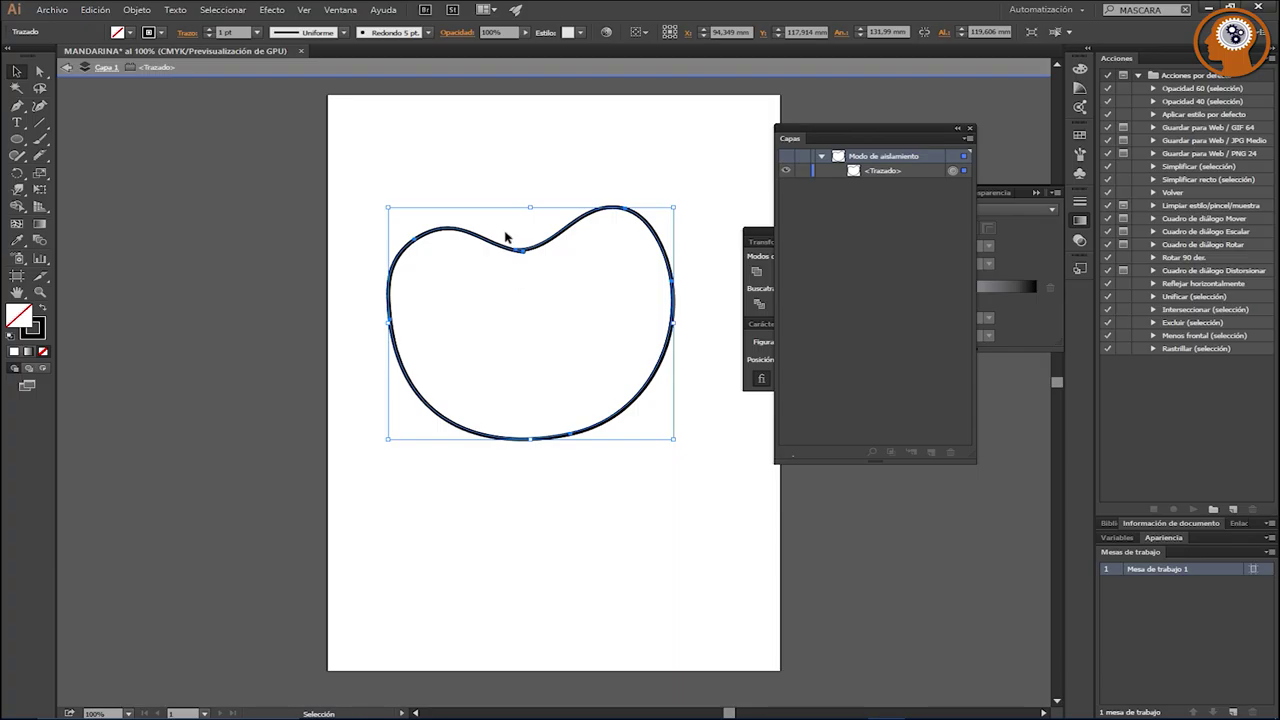
right_click(516, 248)
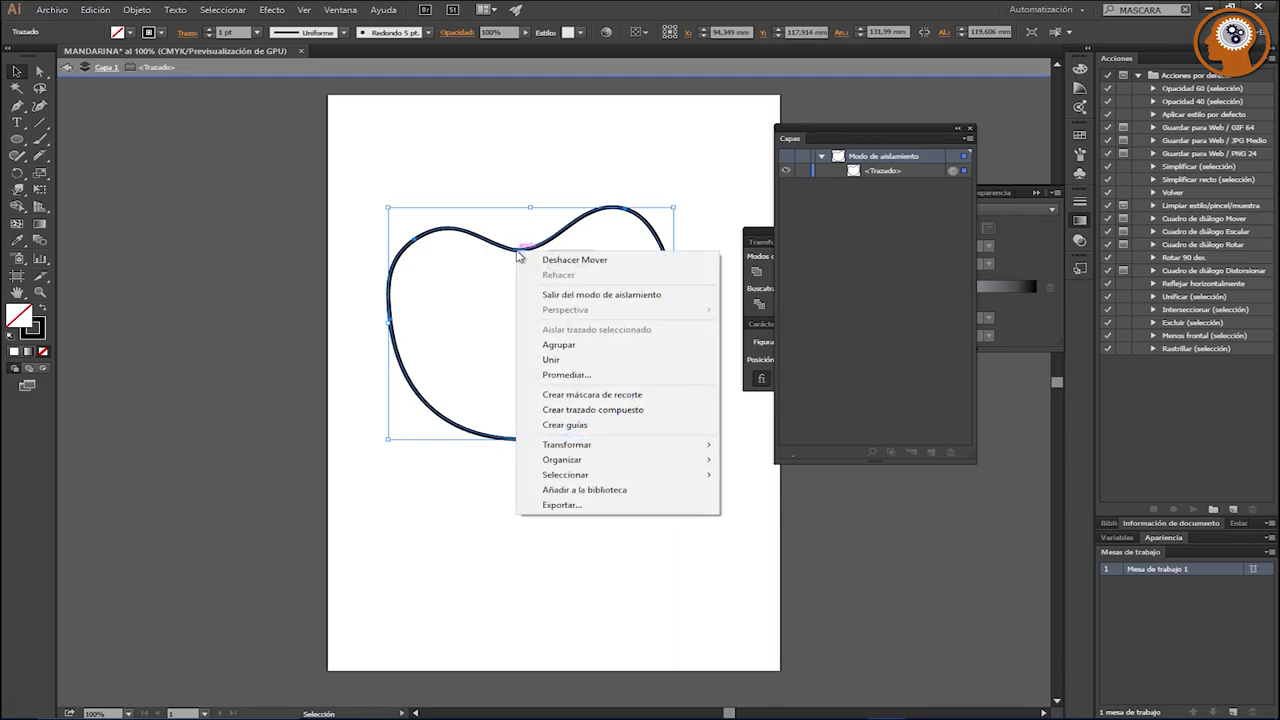
left_click(550, 359)
left_click(534, 320)
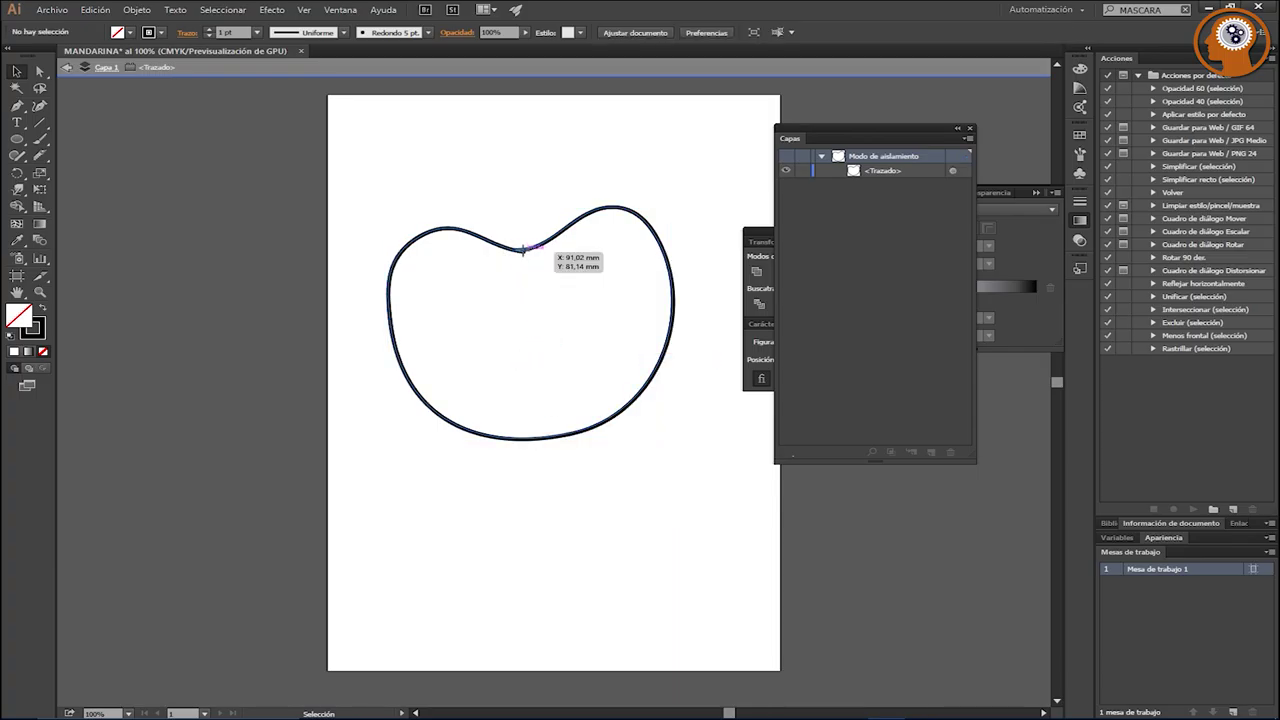
left_click(522, 249)
Step: Delete the top-notch anchor with Direct Selection and rejoin the open ends
key("a")
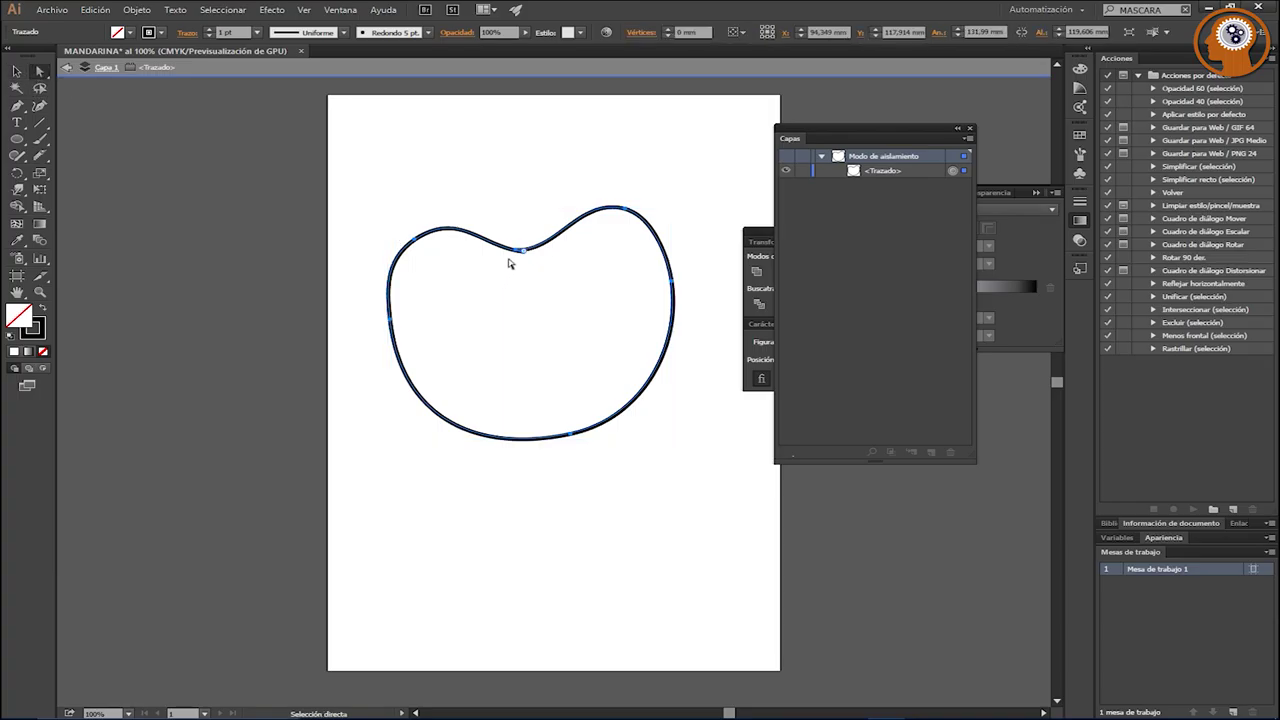
key("Delete")
key("ctrl+z")
left_click_drag(518, 250, 514, 259)
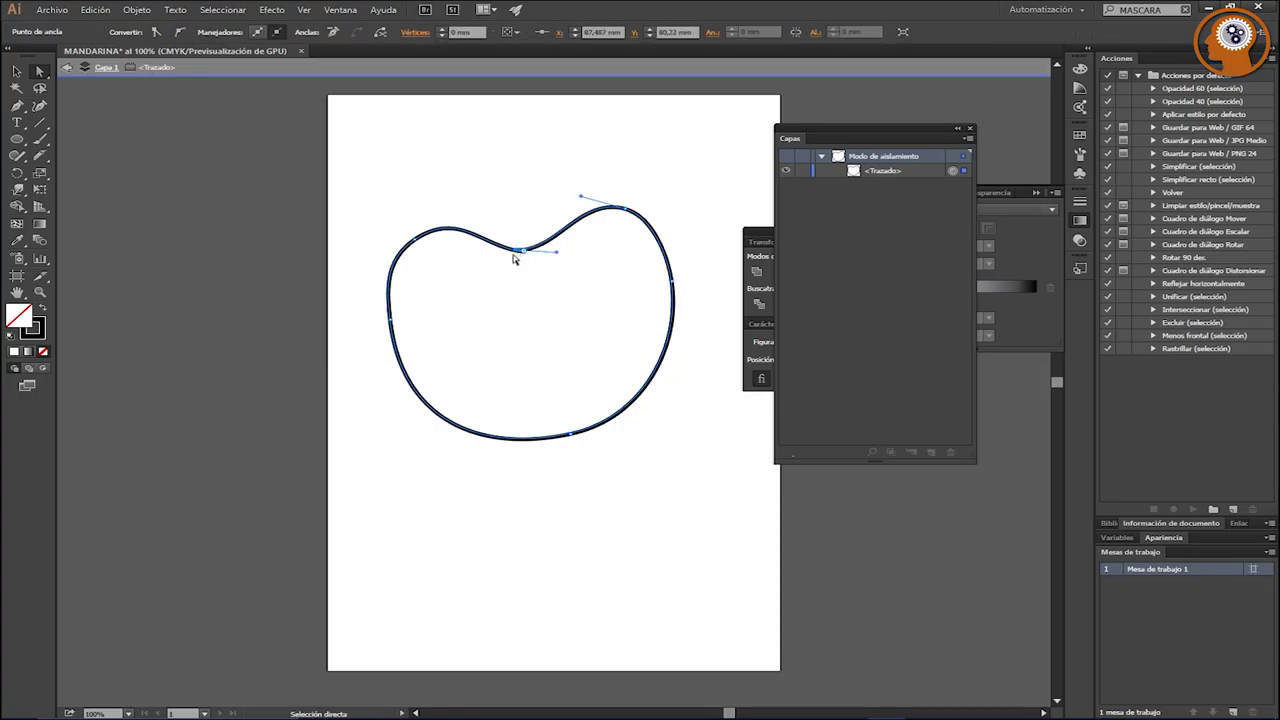
key("Delete")
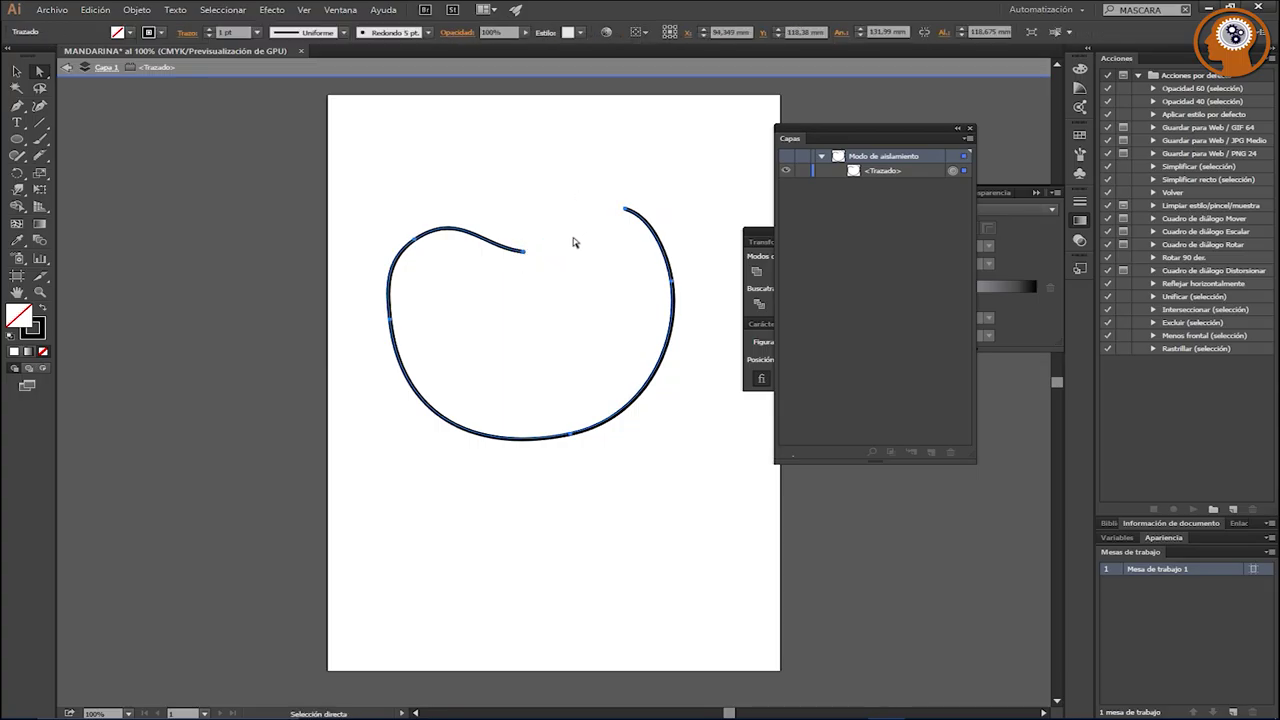
key("ctrl+j")
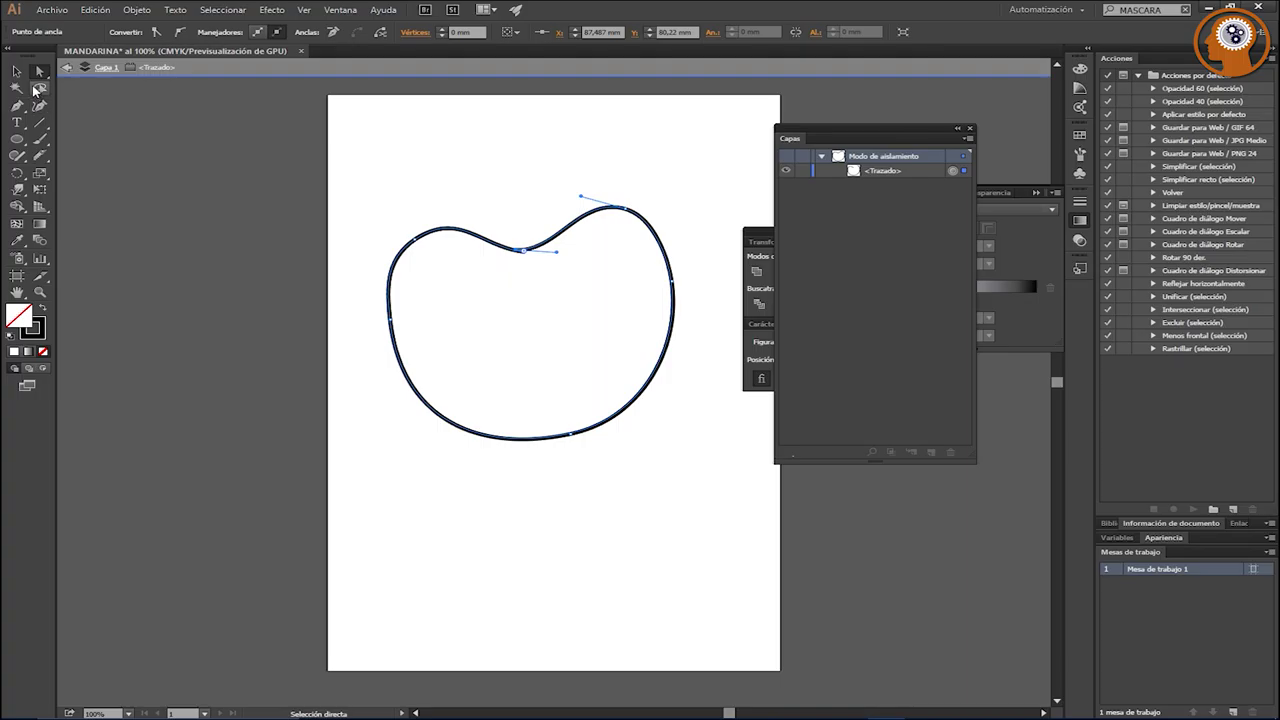
left_click(16, 71)
left_click(519, 292)
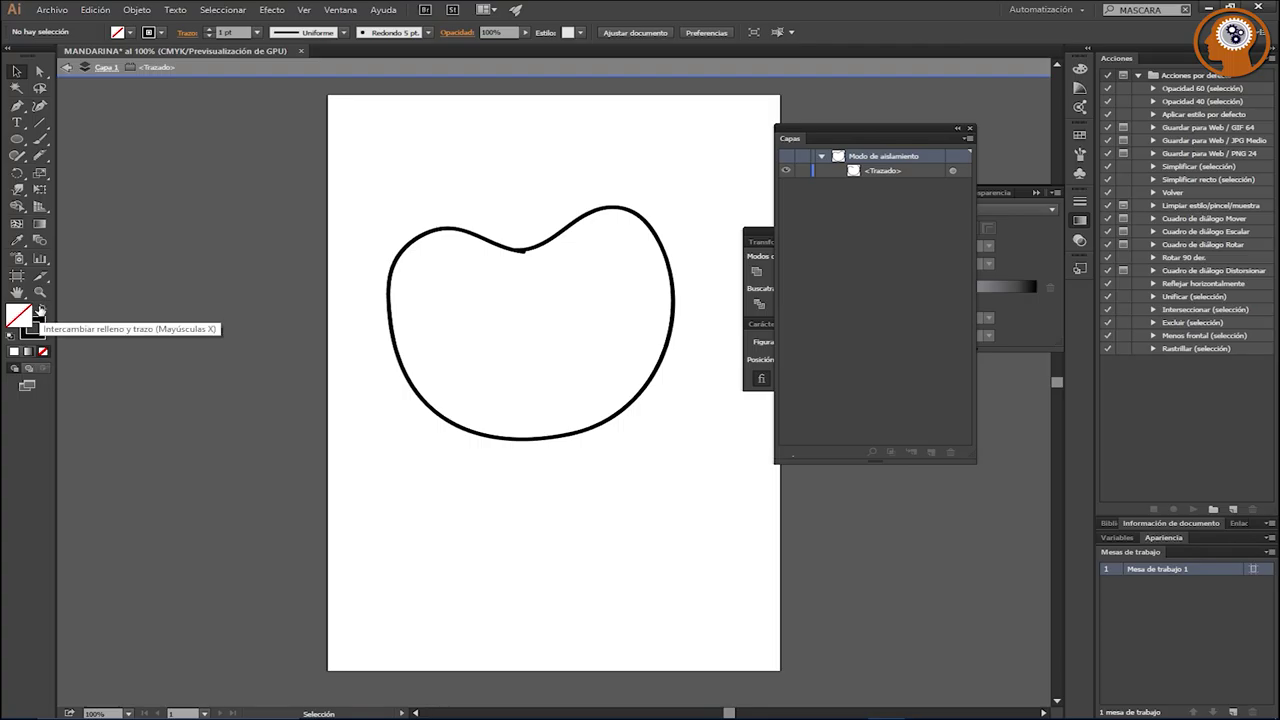
Step: Give the apple shape a black fill from the swatches with no stroke, then deselect
left_click(41, 307)
left_click(41, 307)
left_click(41, 307)
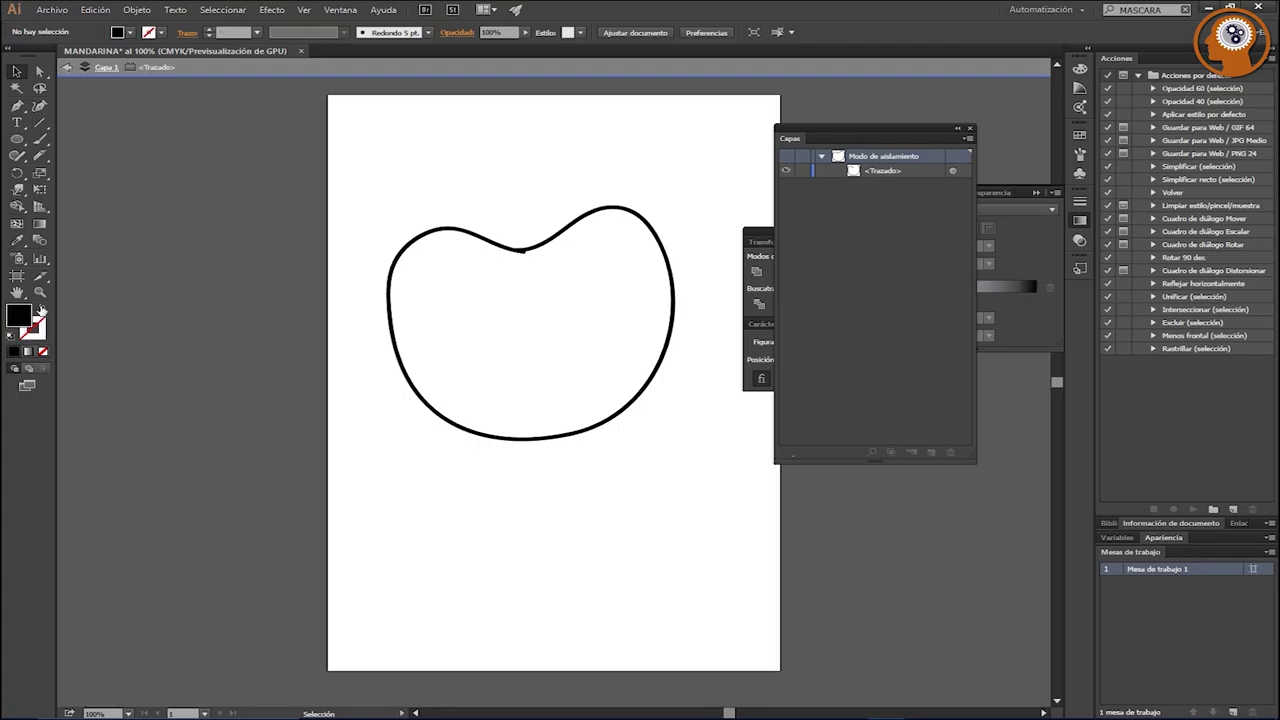
left_click(41, 307)
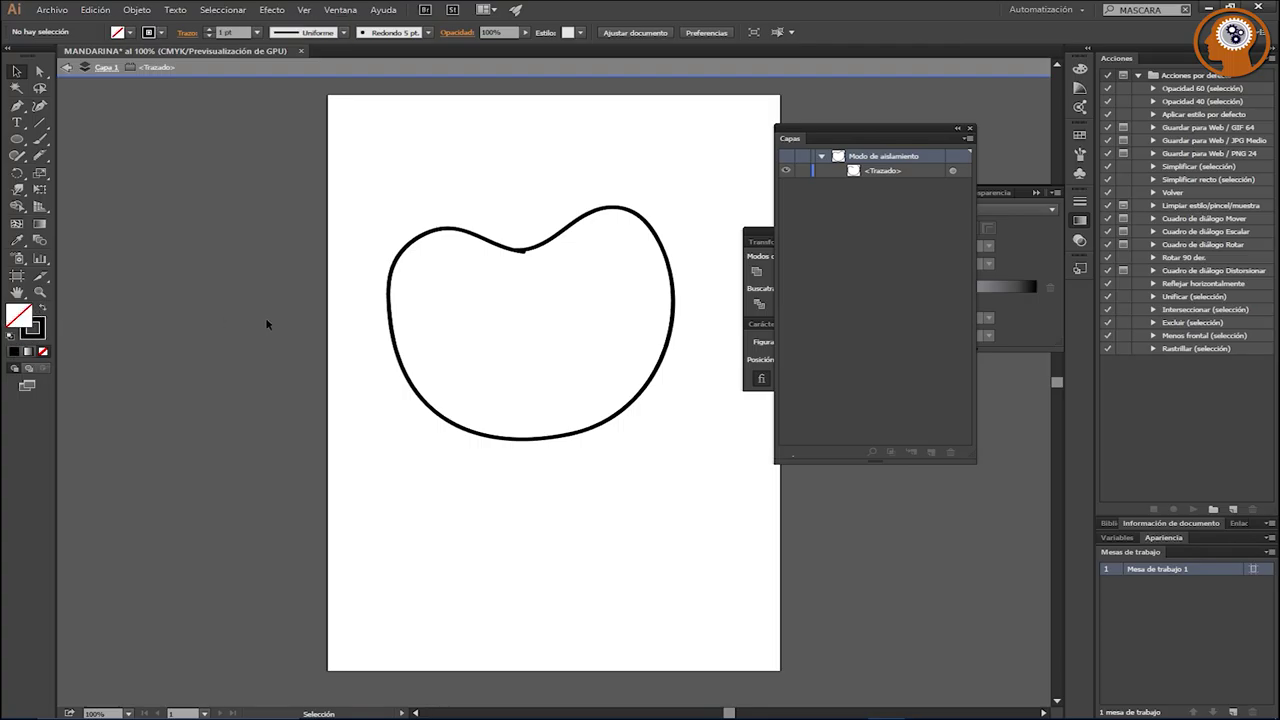
left_click(389, 318)
left_click(389, 318)
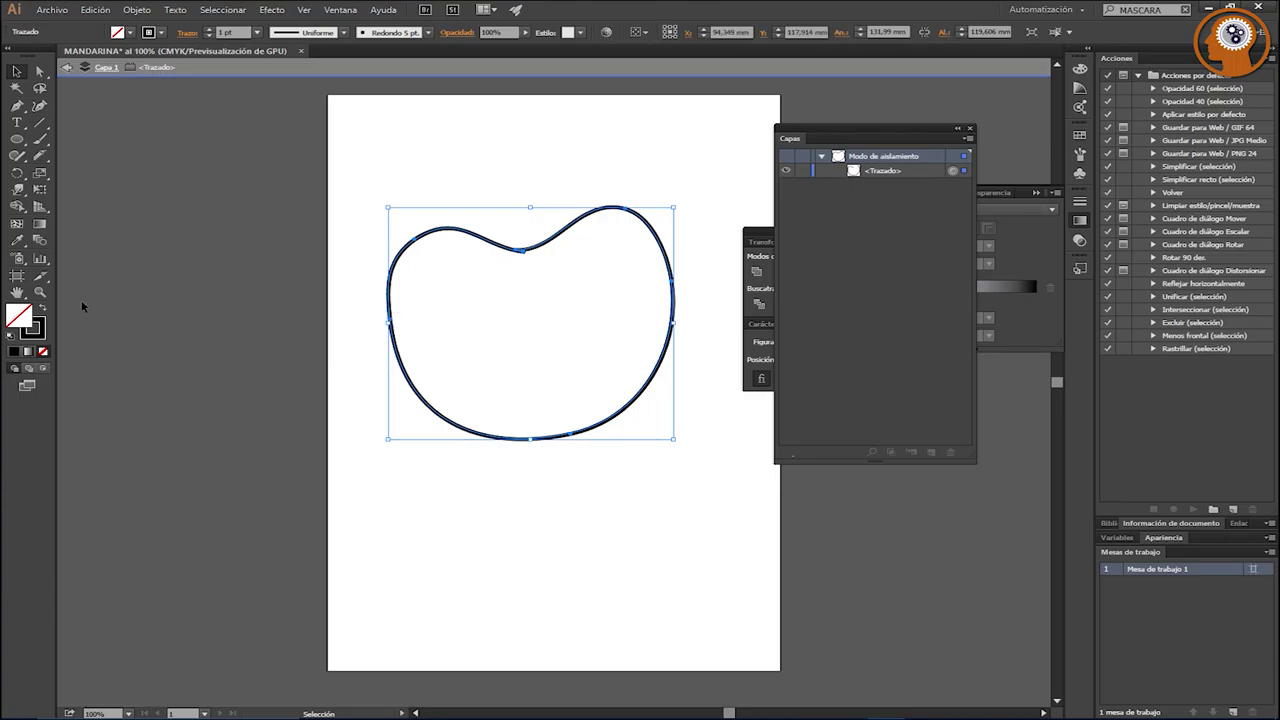
left_click(41, 308)
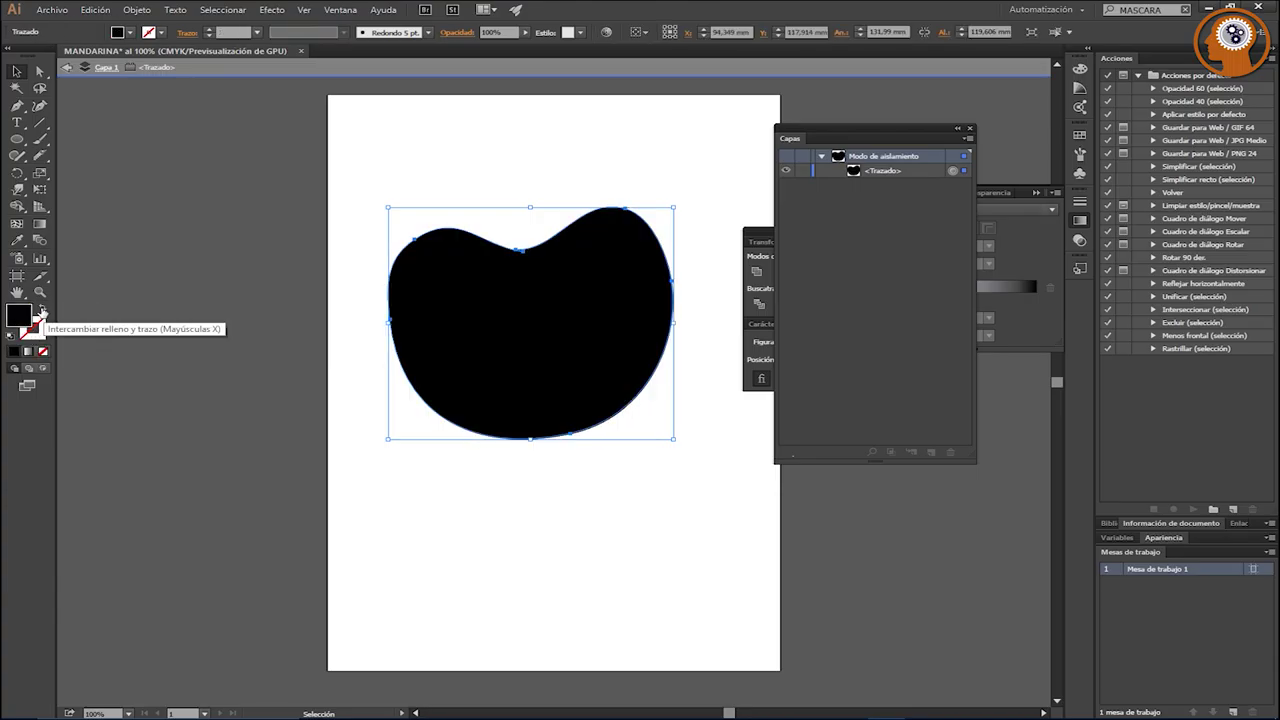
left_click(42, 310)
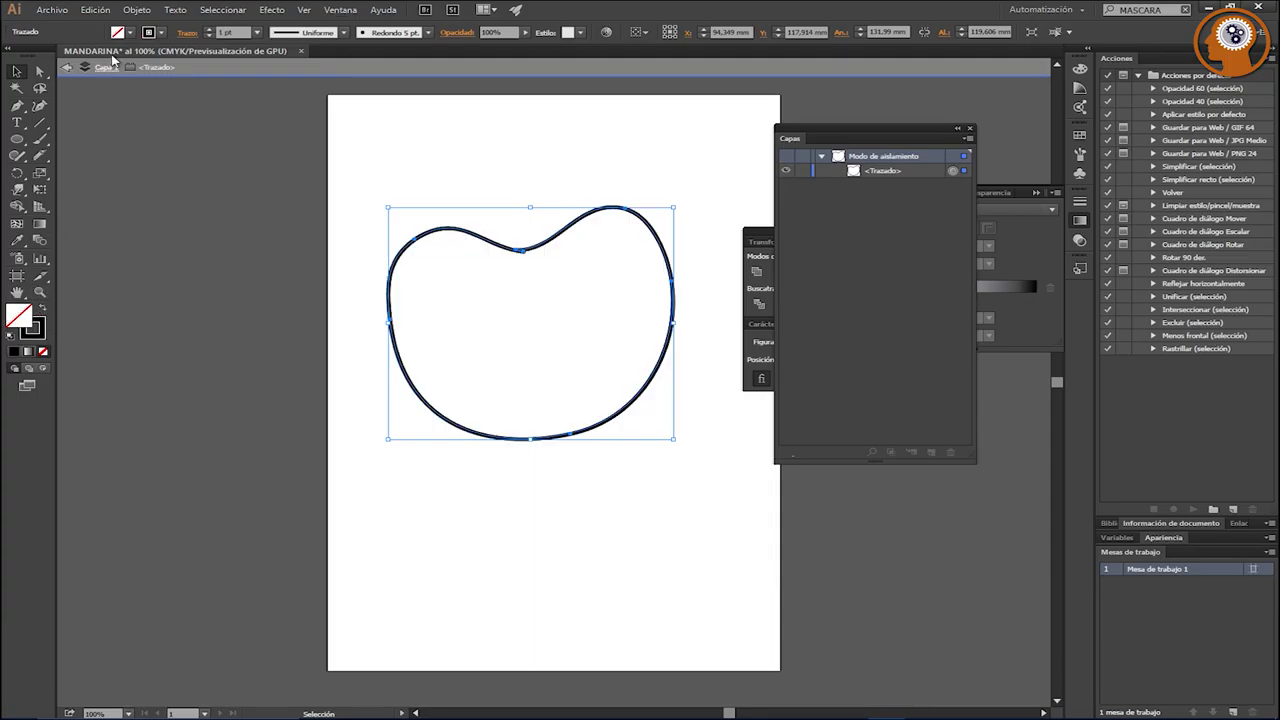
left_click(130, 33)
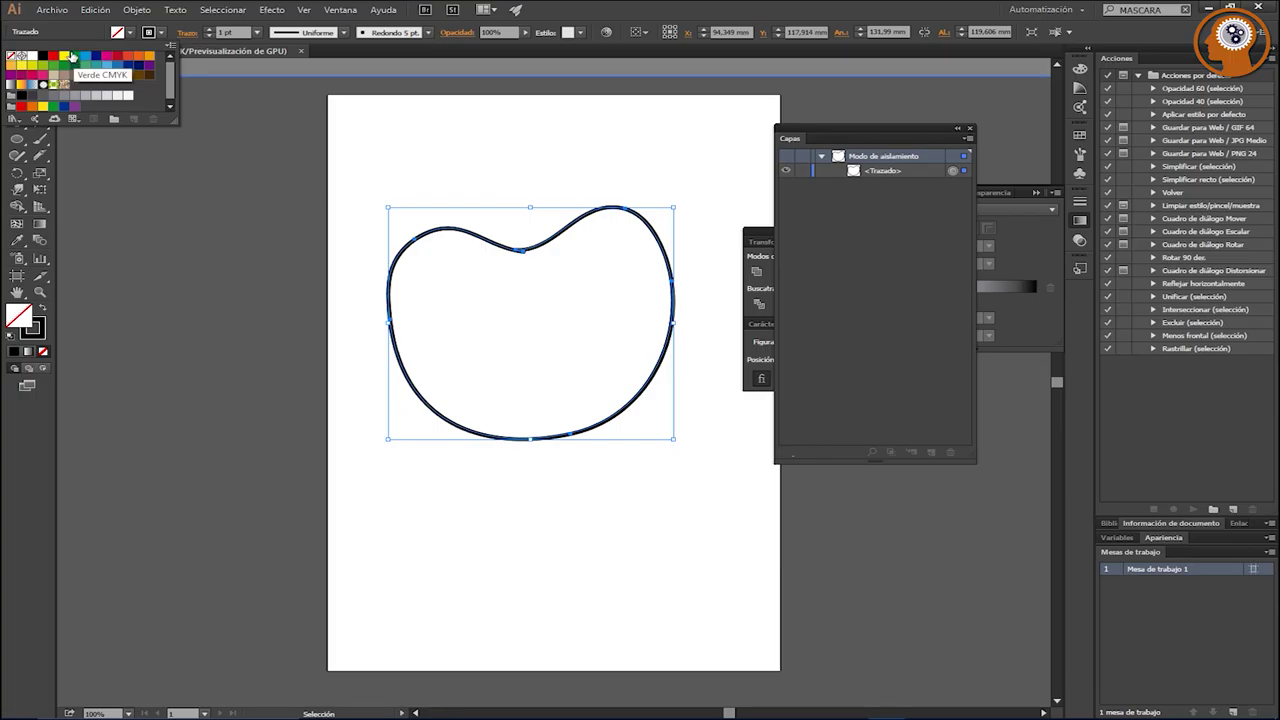
left_click(42, 57)
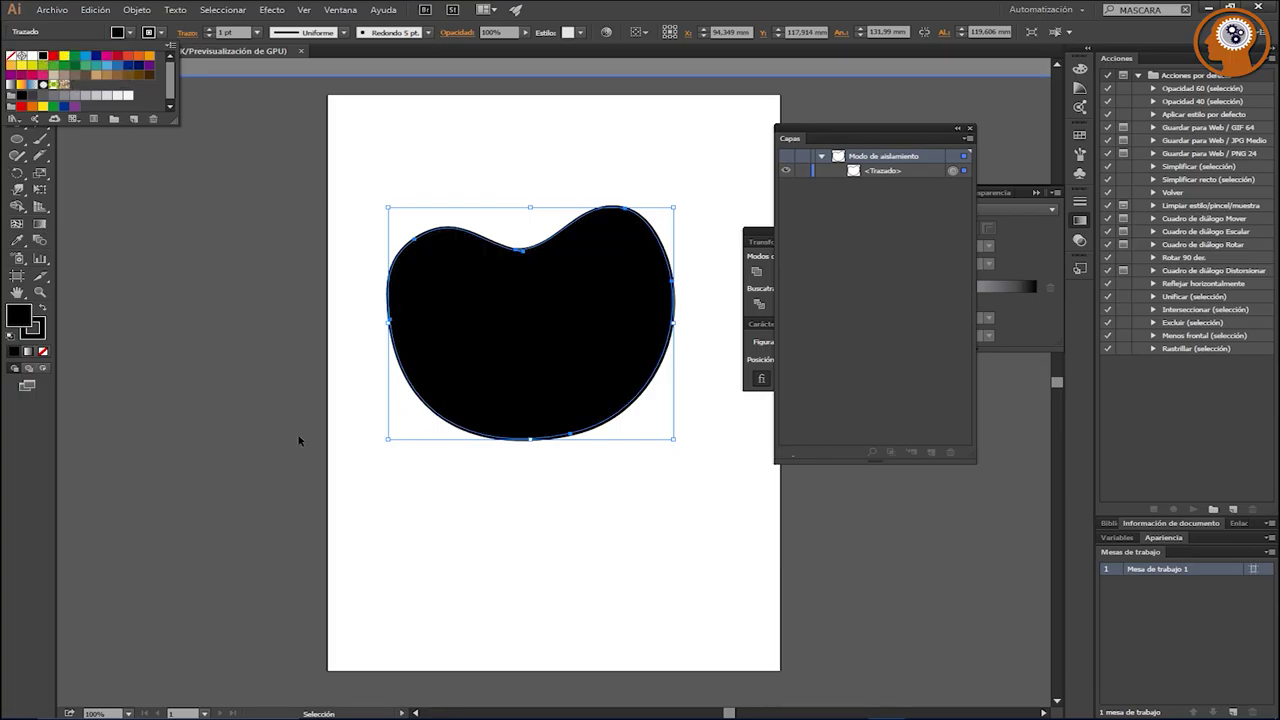
left_click(416, 517)
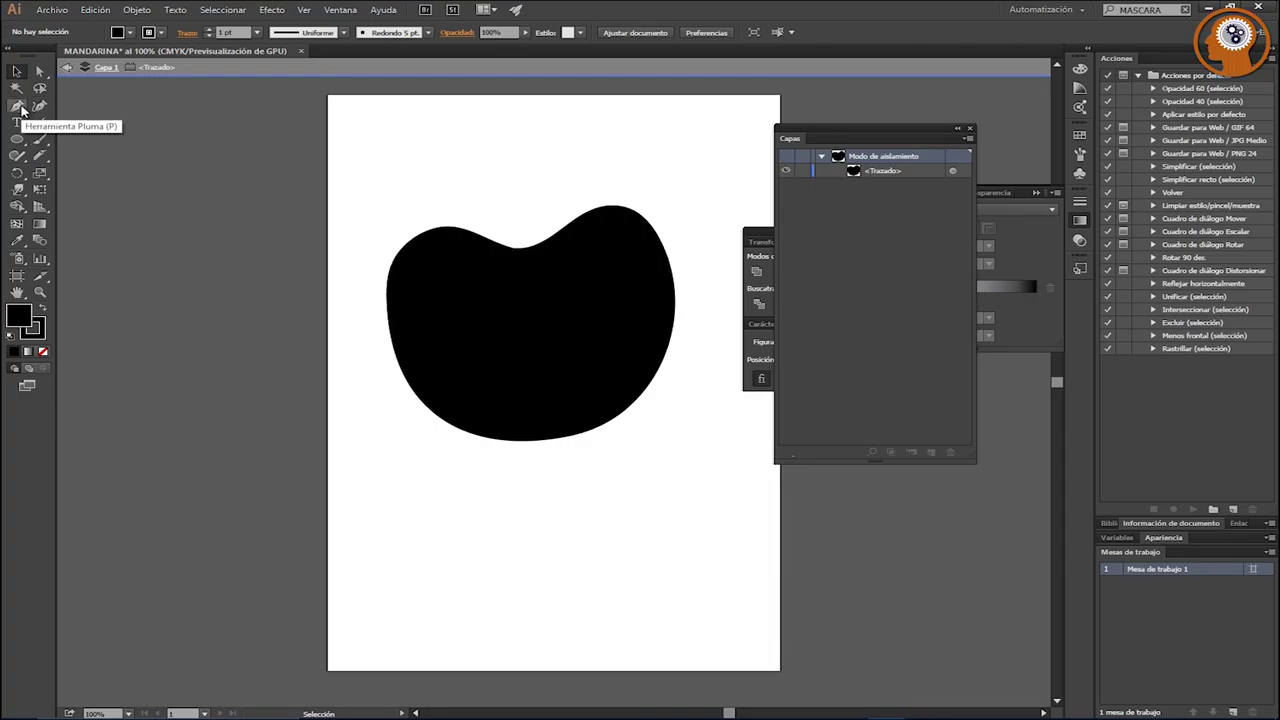
Step: Draw a closed leaf path with the Pen tool above the apple
left_click(19, 106)
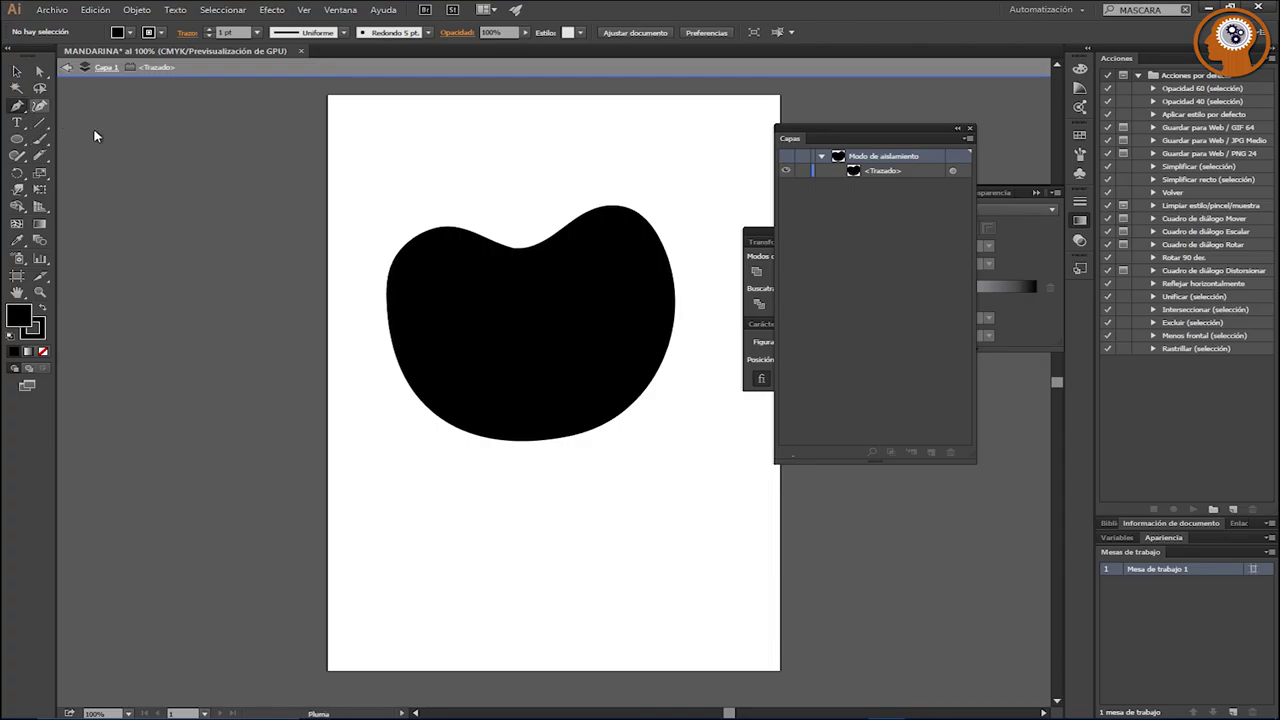
left_click(501, 216)
mouse_move(418, 155)
left_mouse_down()
mouse_move(418, 110)
mouse_move(484, 137)
left_mouse_up()
left_click_drag(501, 215, 500, 283)
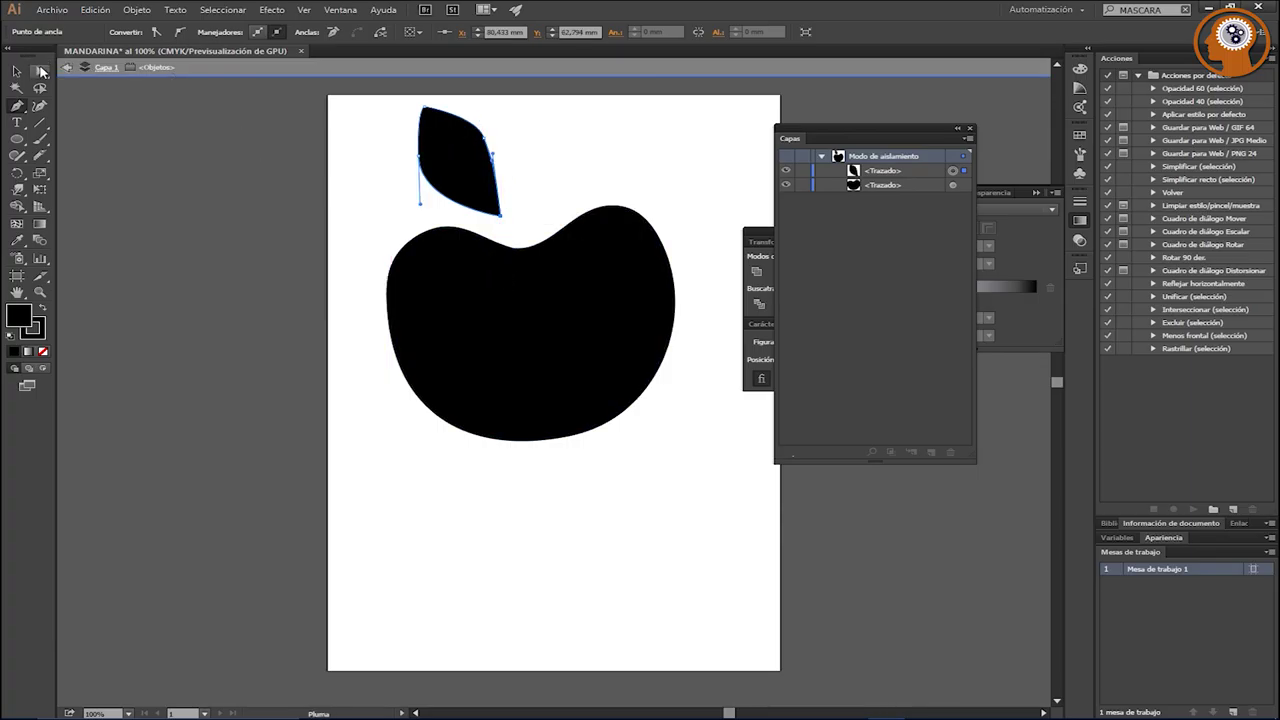
Step: Adjust the leaf's upper-right anchor and curve, undoing a trial anchor deletion
left_click(40, 73)
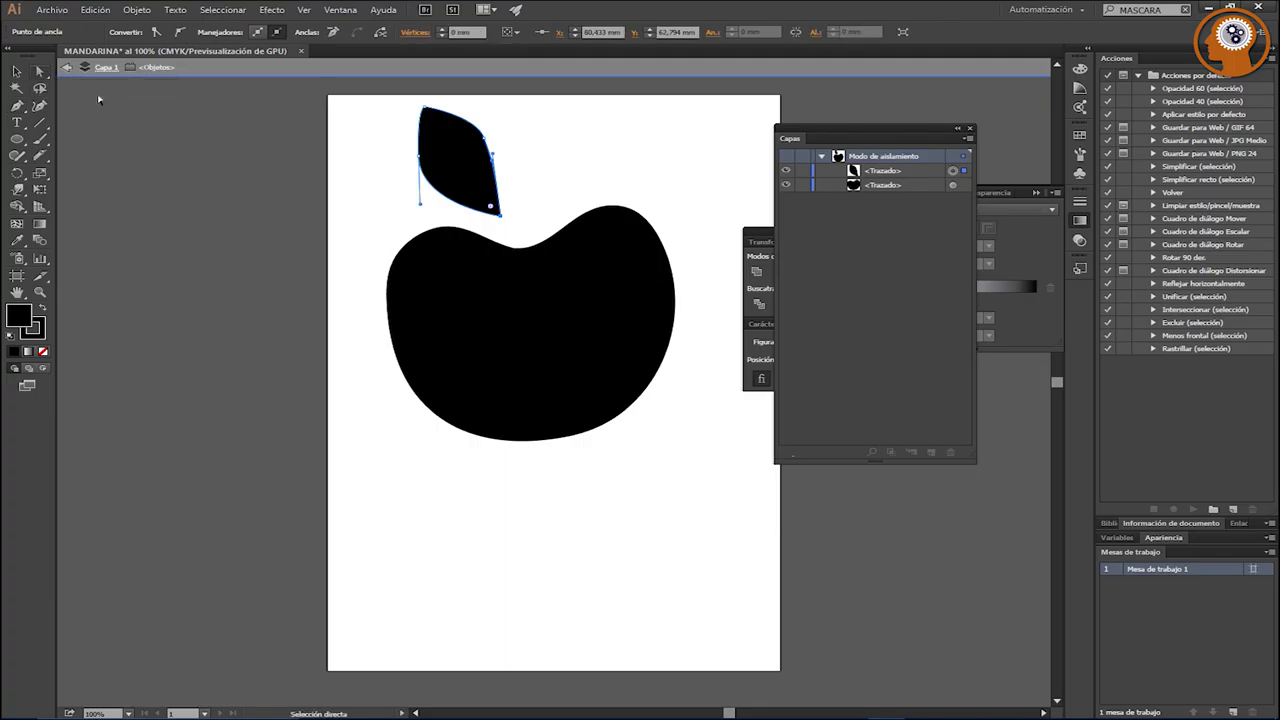
left_click(483, 139)
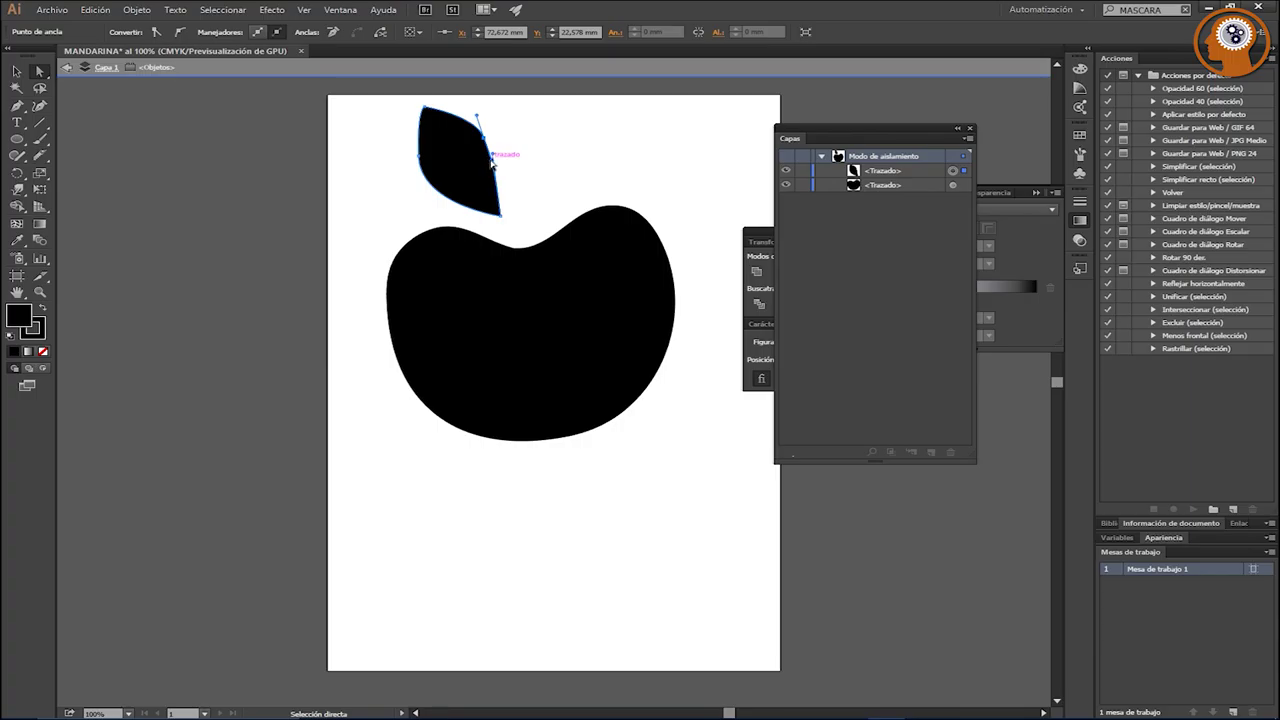
left_click_drag(494, 158, 500, 154)
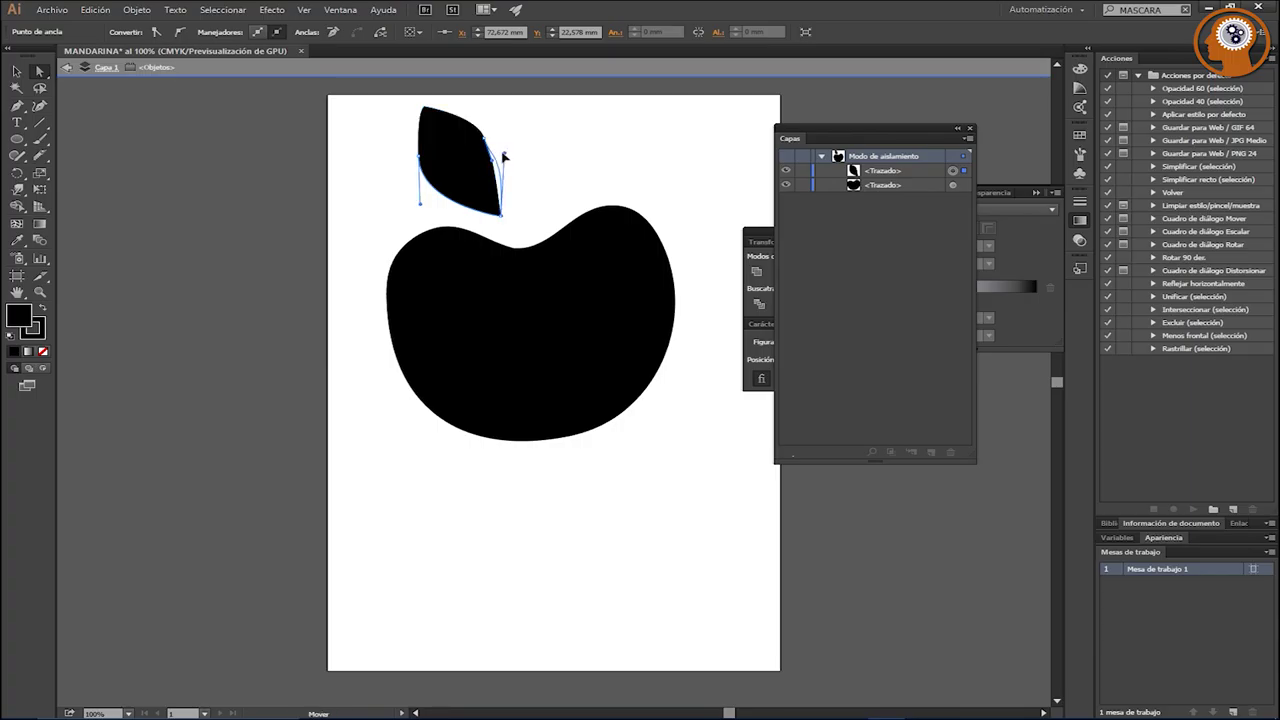
left_click(489, 139)
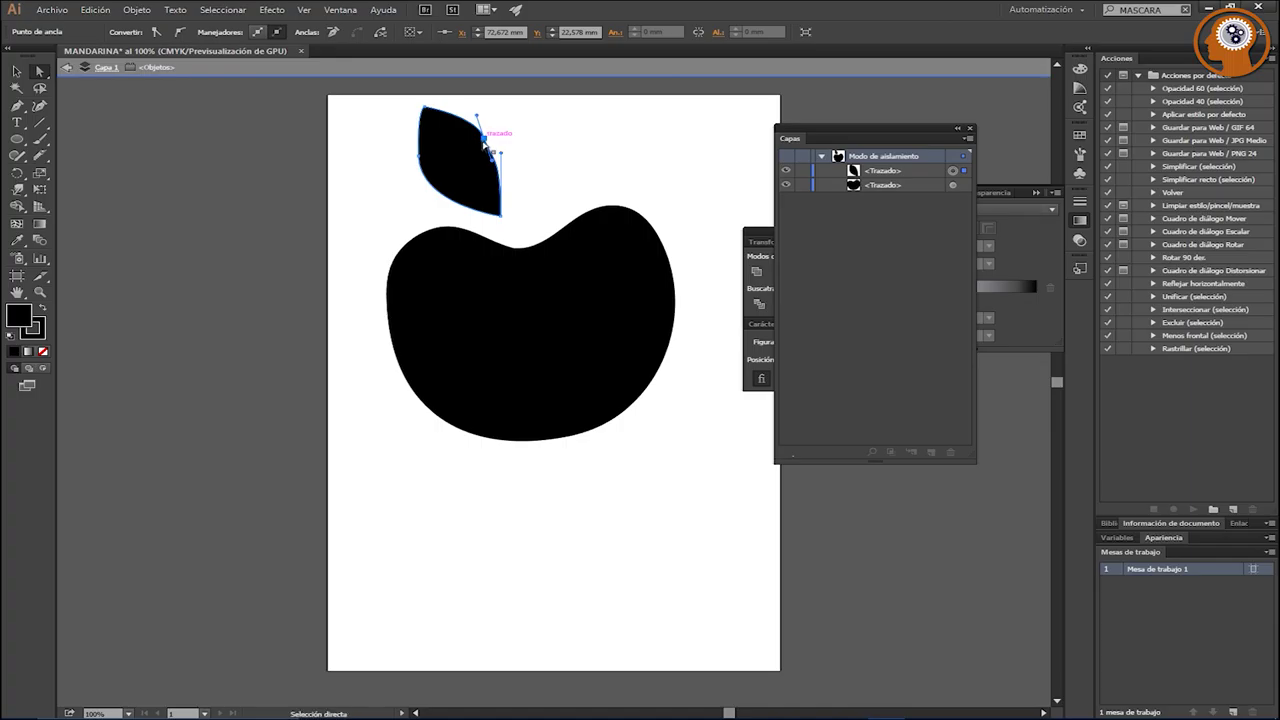
key("Delete")
key("ctrl+z")
mouse_move(481, 143)
left_mouse_down()
mouse_move(500, 152)
mouse_move(485, 130)
left_mouse_up()
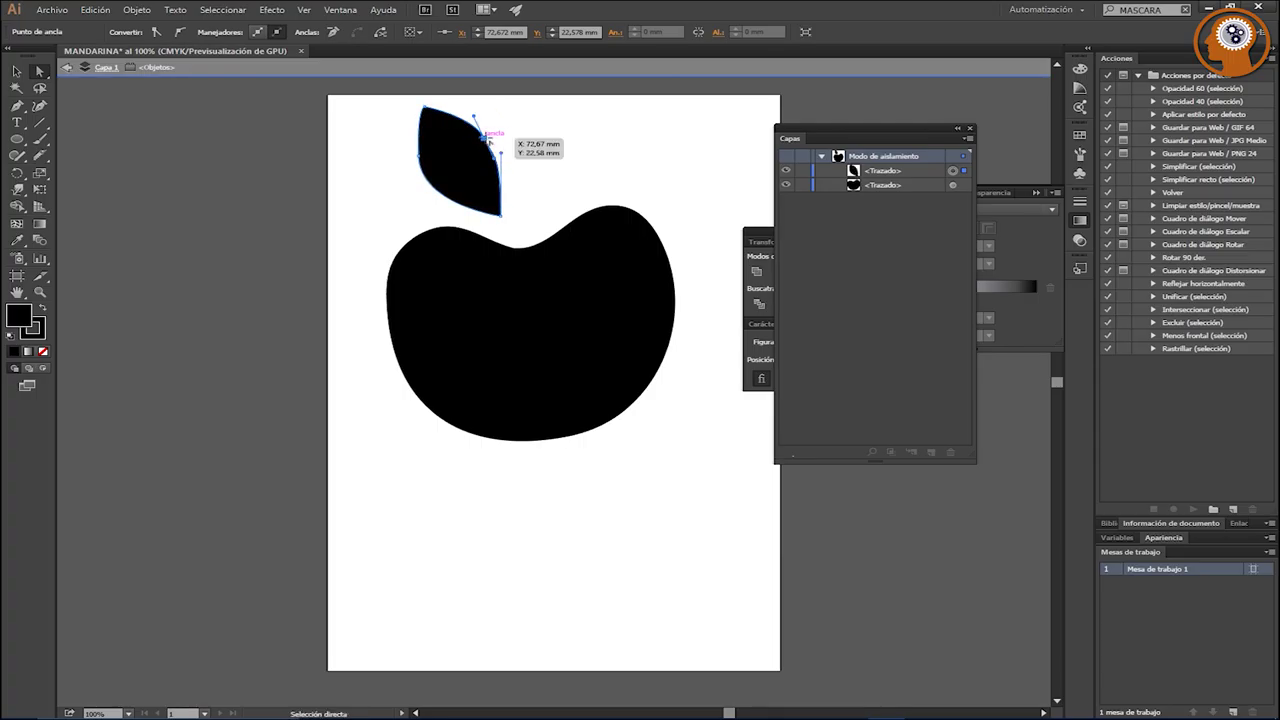
left_click_drag(485, 130, 487, 128)
key("ctrl+shift+a")
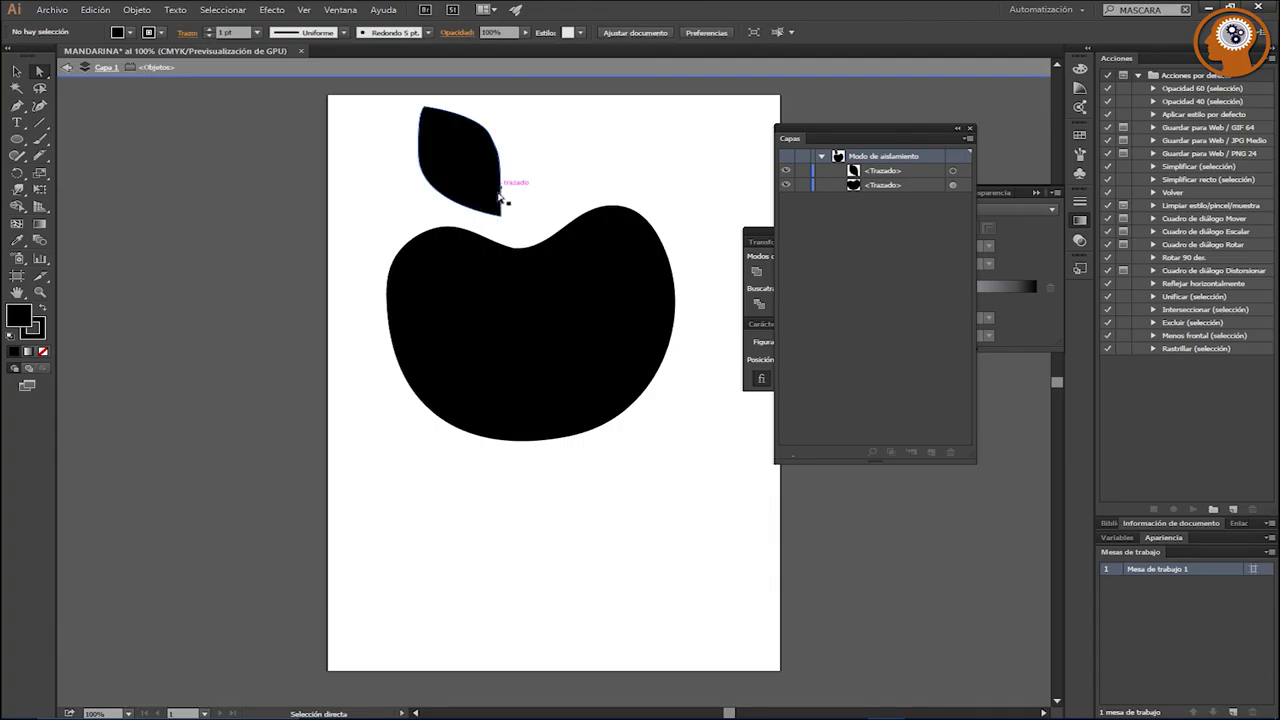
Step: Curve the leaf's right edge outward and tune its right-side bulge
left_click(501, 214)
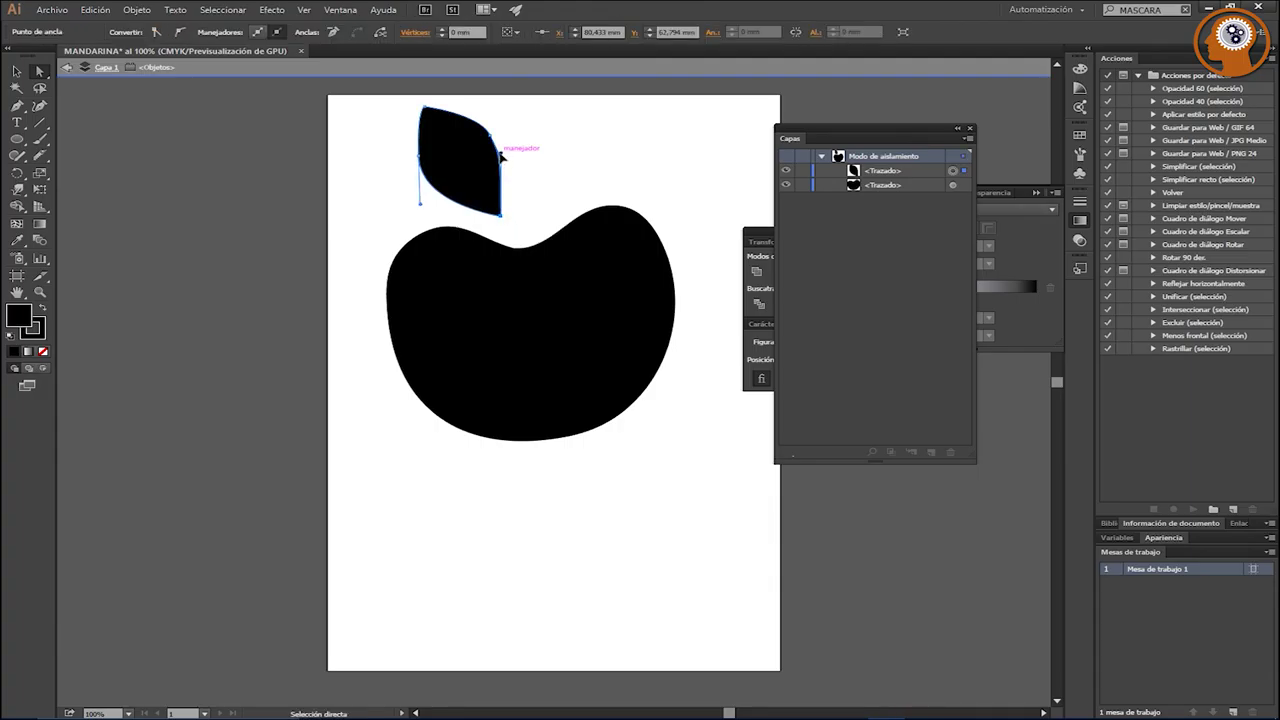
left_click_drag(501, 155, 514, 177)
key("ctrl+shift+a")
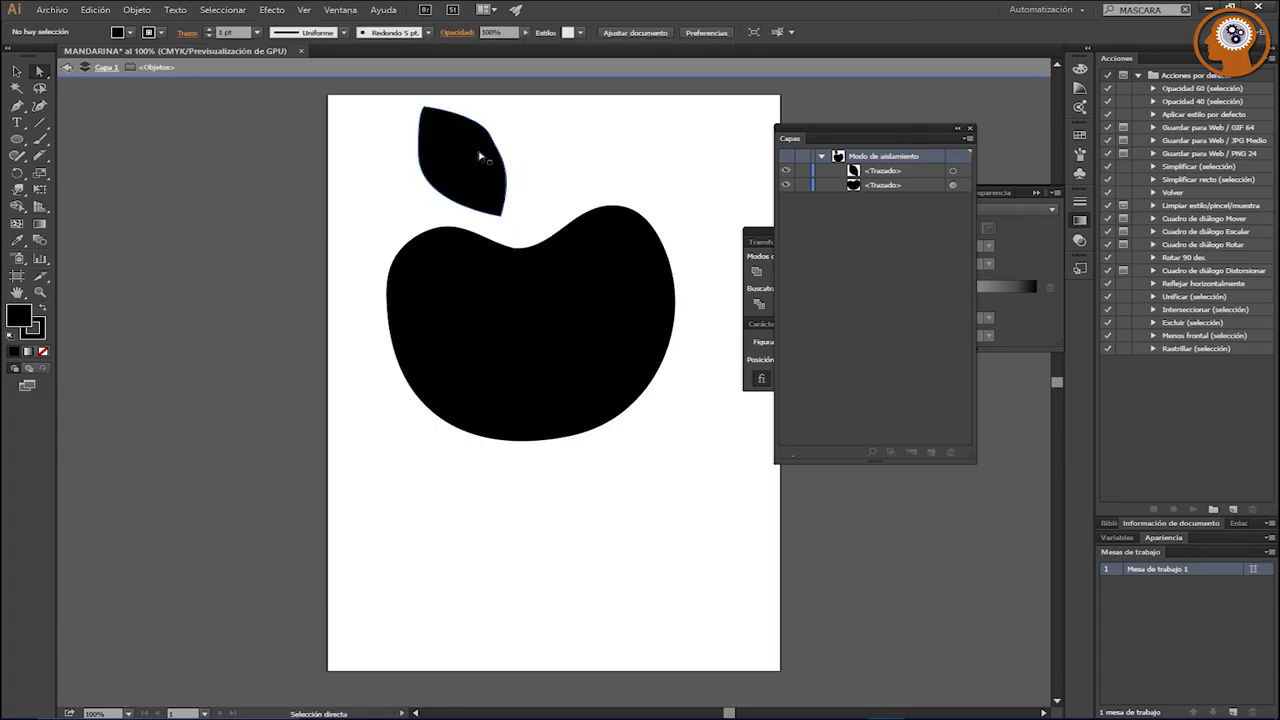
left_click(490, 136)
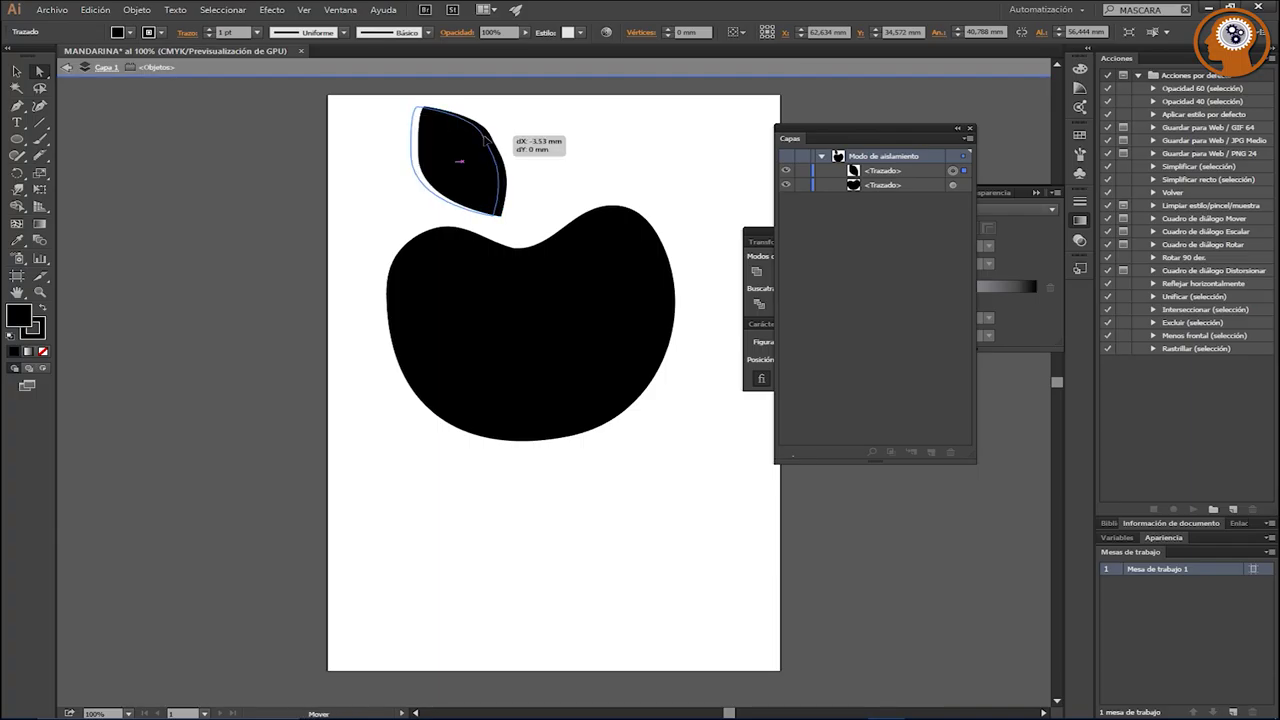
left_click_drag(490, 136, 505, 144)
left_click(506, 143)
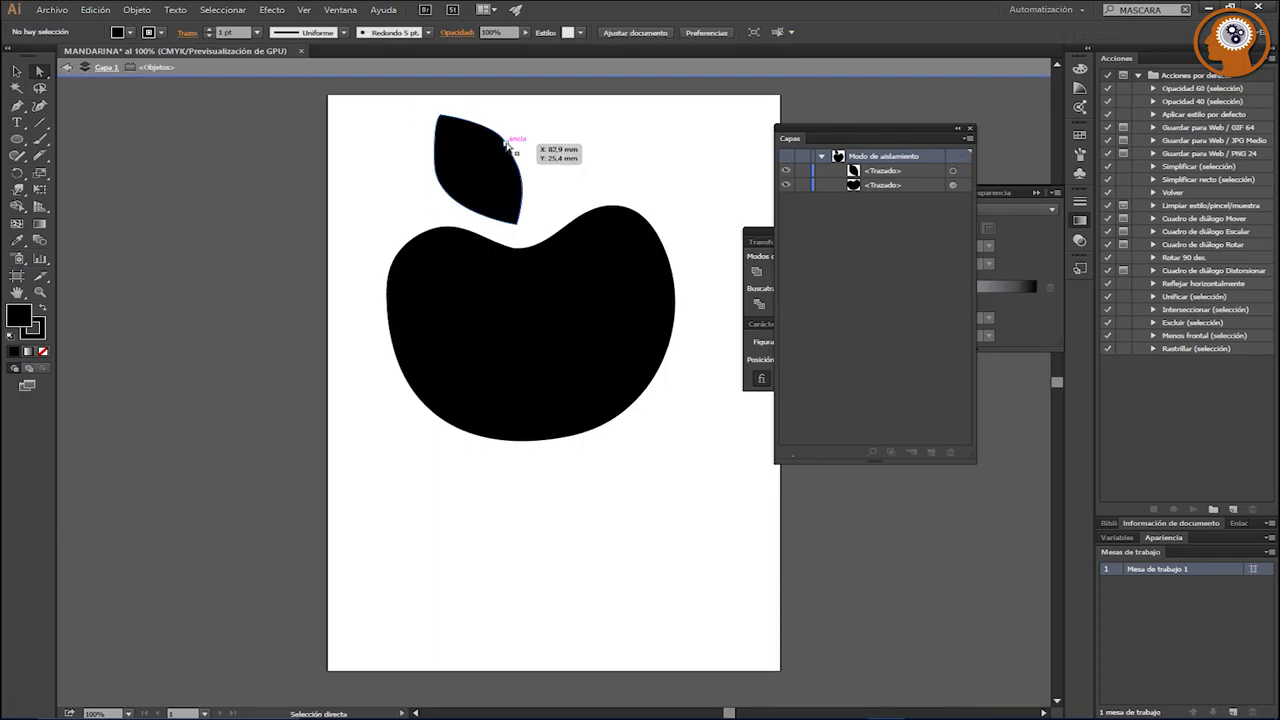
left_click_drag(530, 177, 533, 176)
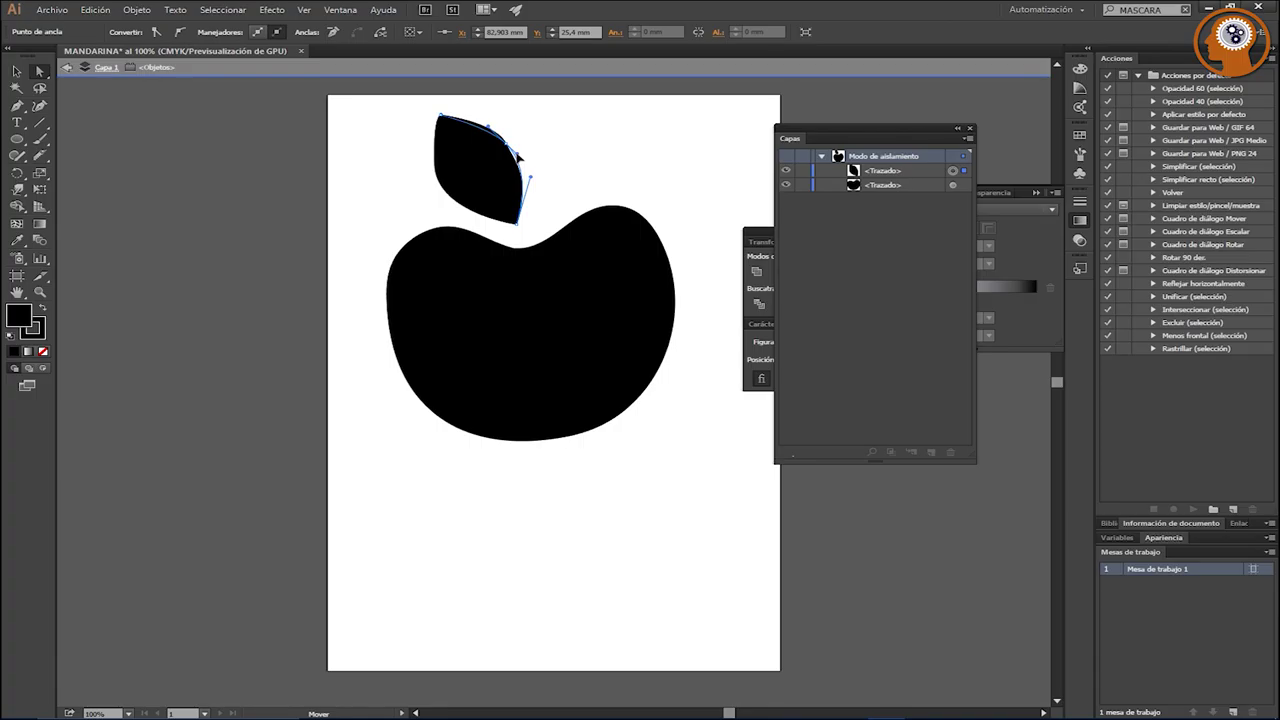
Step: Pull the leaf's top point up-left and curve its left edge outward
left_click(548, 192)
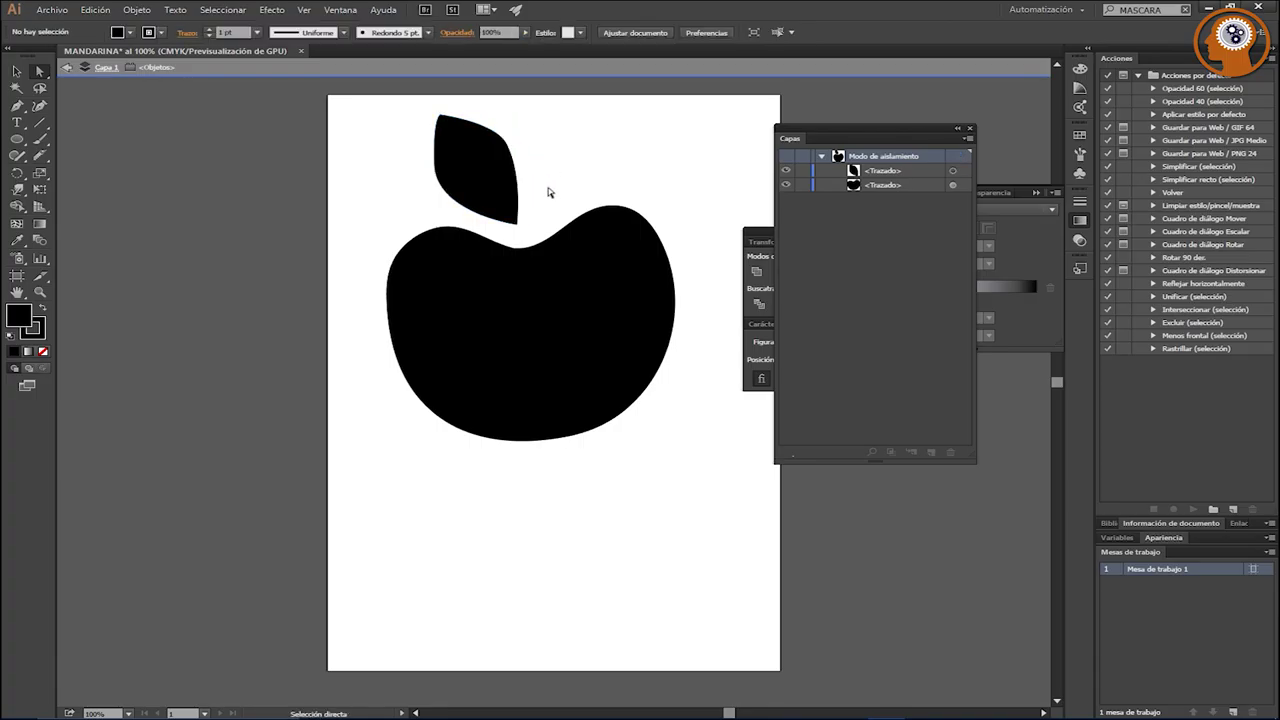
left_click(483, 184)
left_click(506, 143)
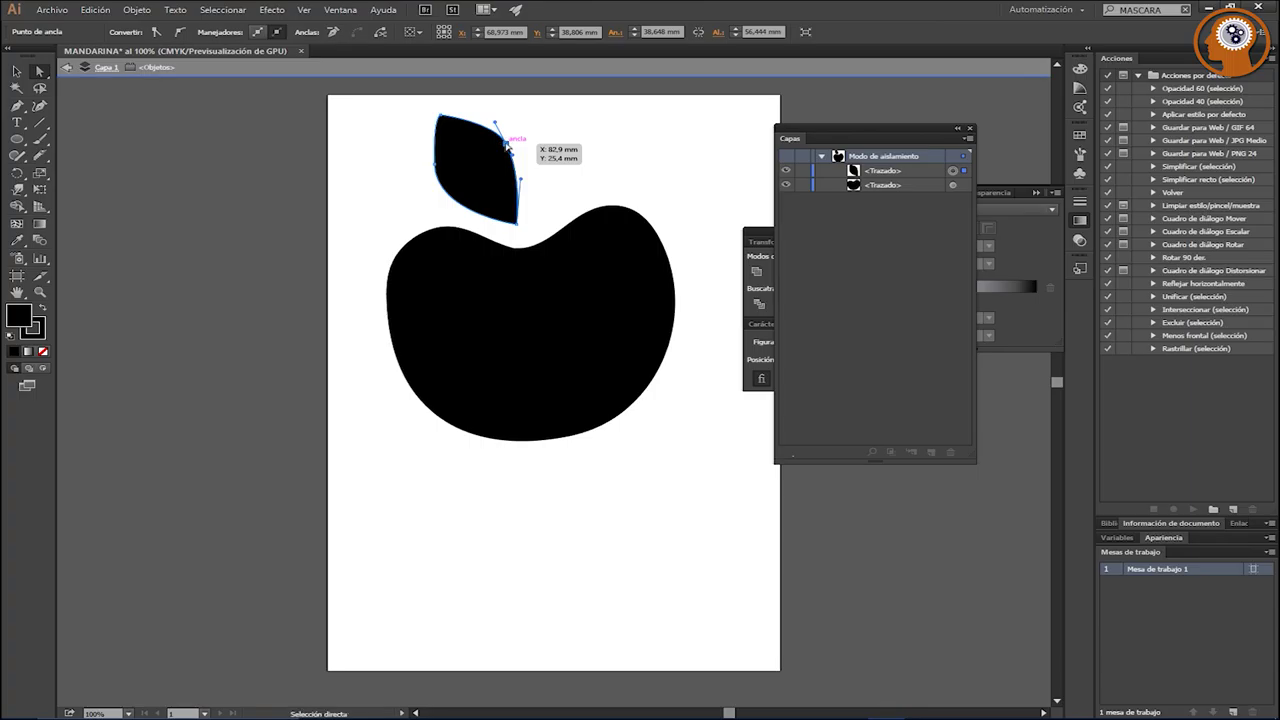
left_click_drag(506, 143, 471, 118)
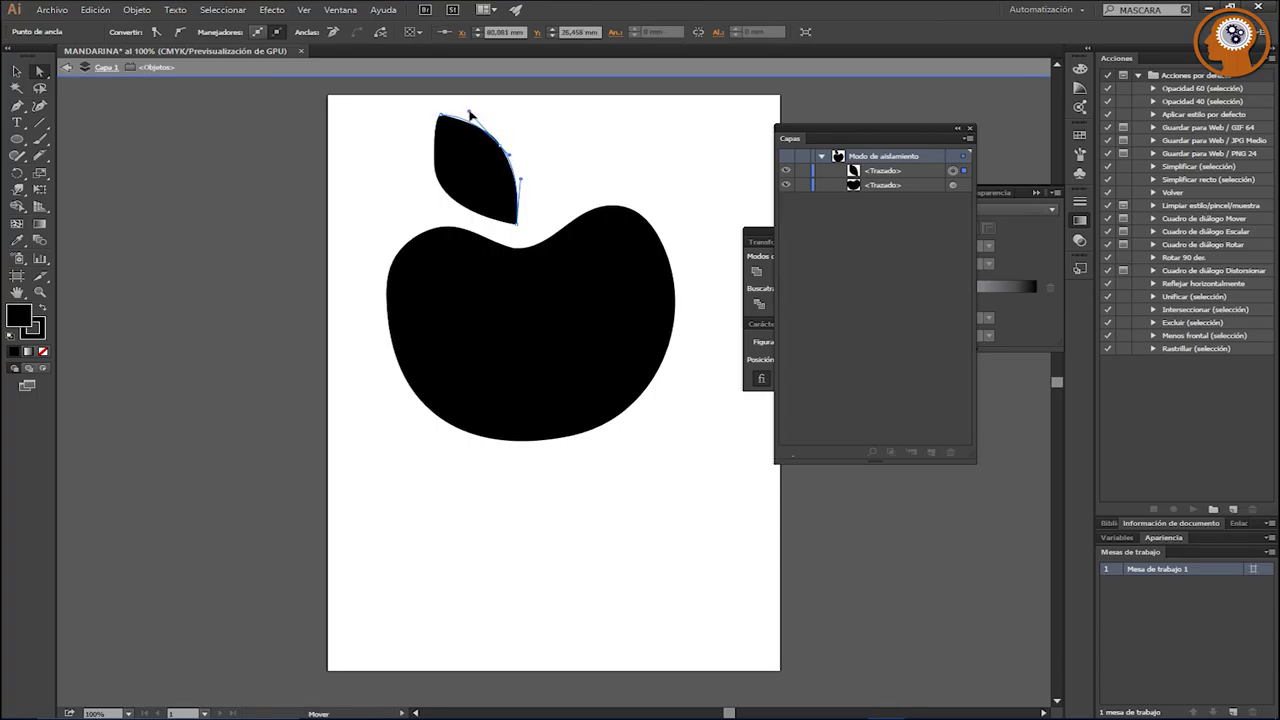
left_click(557, 134)
left_click(443, 180)
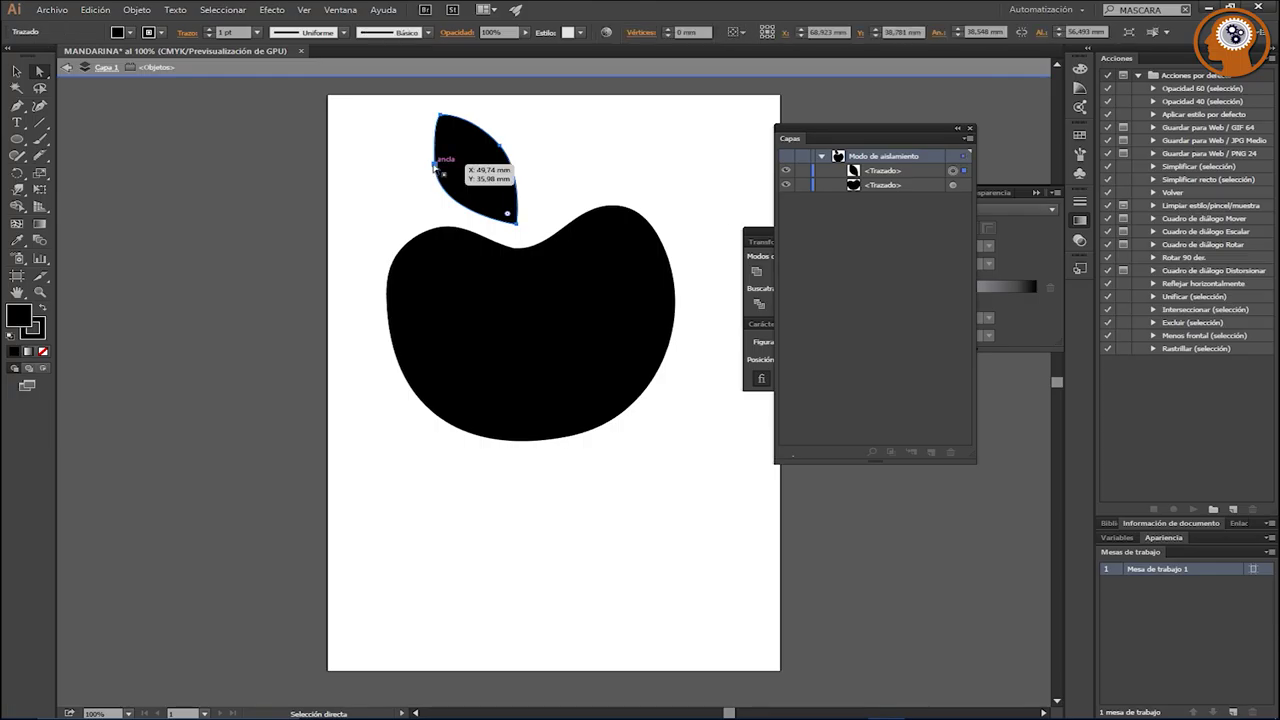
left_click(433, 165)
left_click_drag(433, 117, 435, 169)
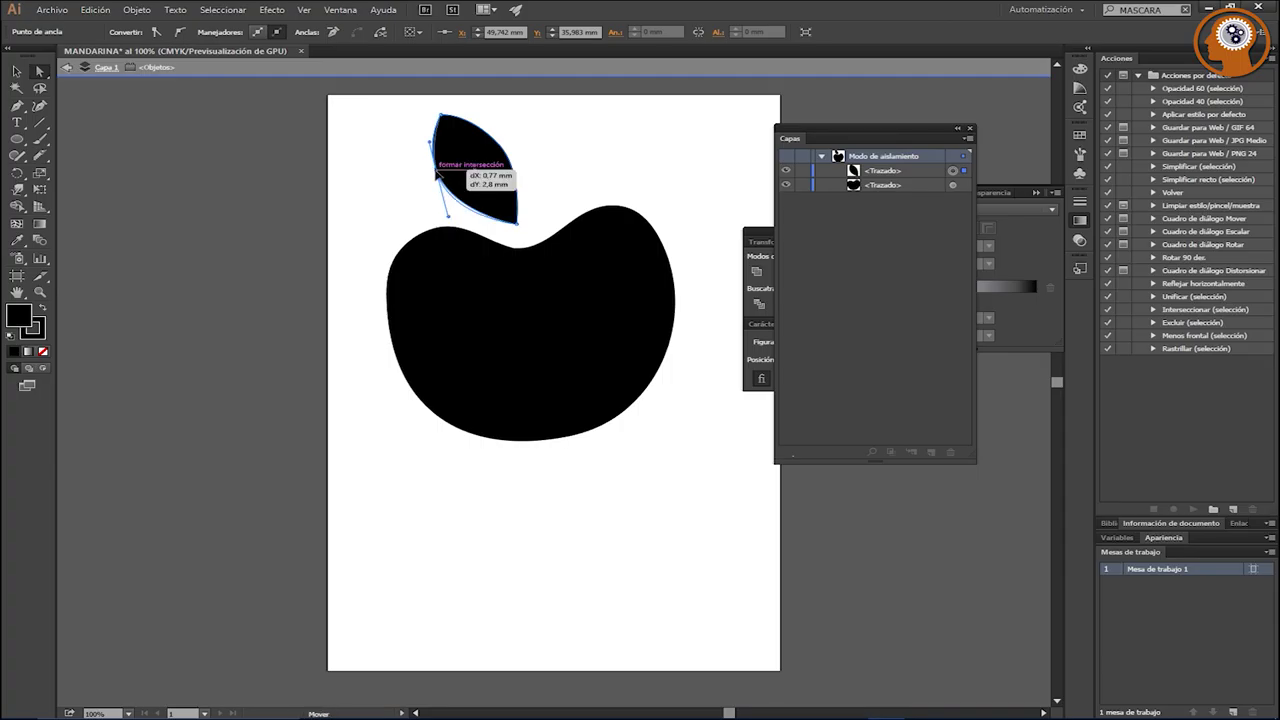
left_click(406, 197)
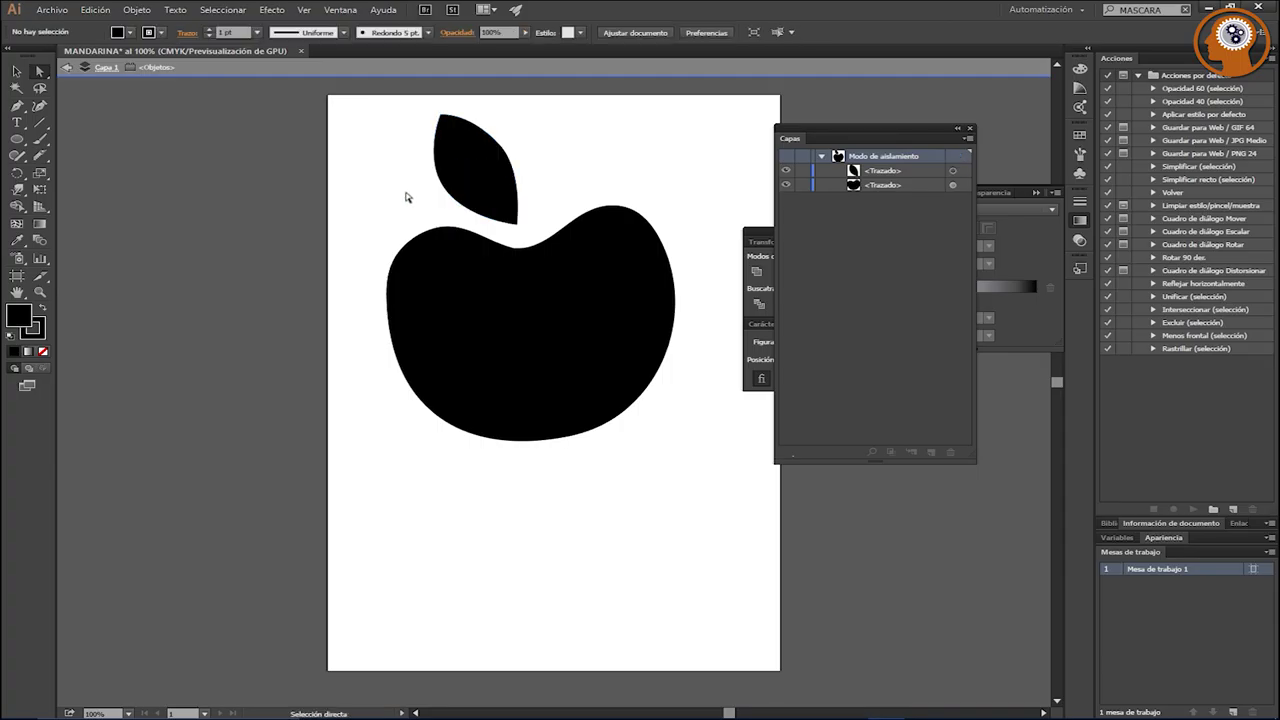
left_click(505, 255)
Step: Bulge out the apple body's left side and nudge the leaf slightly lower
left_click_drag(414, 238, 407, 238)
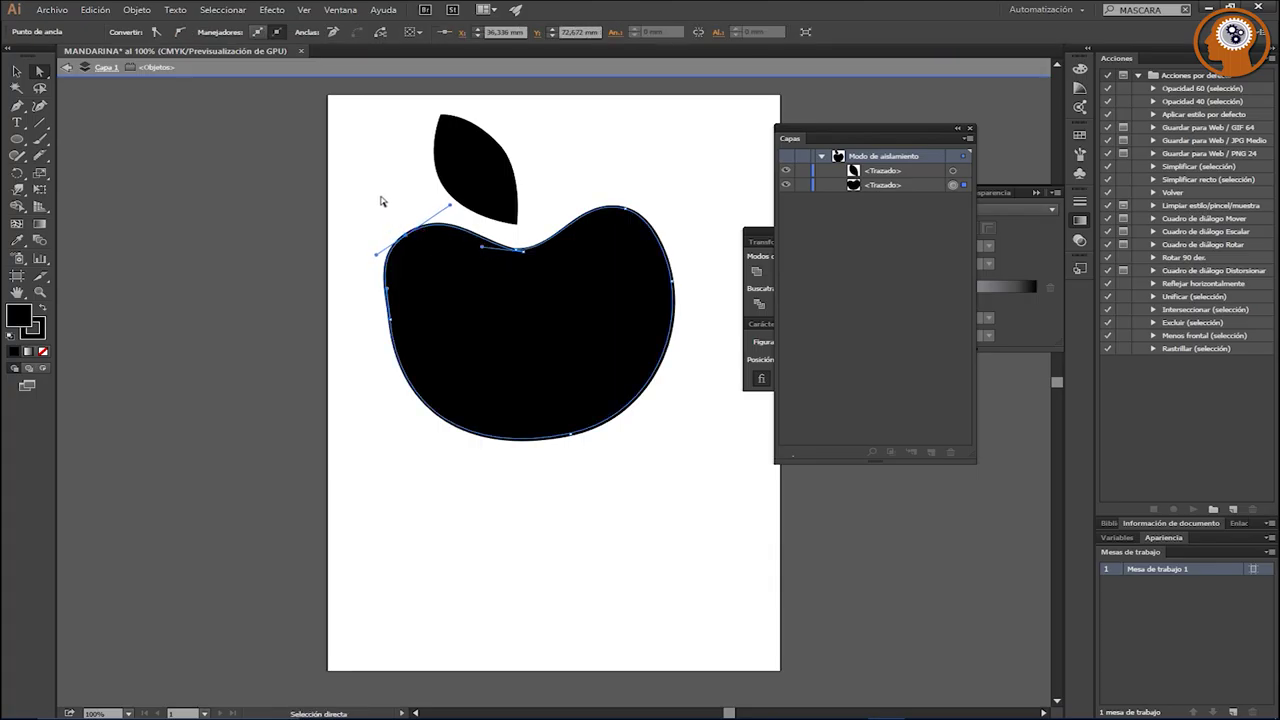
left_click_drag(395, 319, 381, 330)
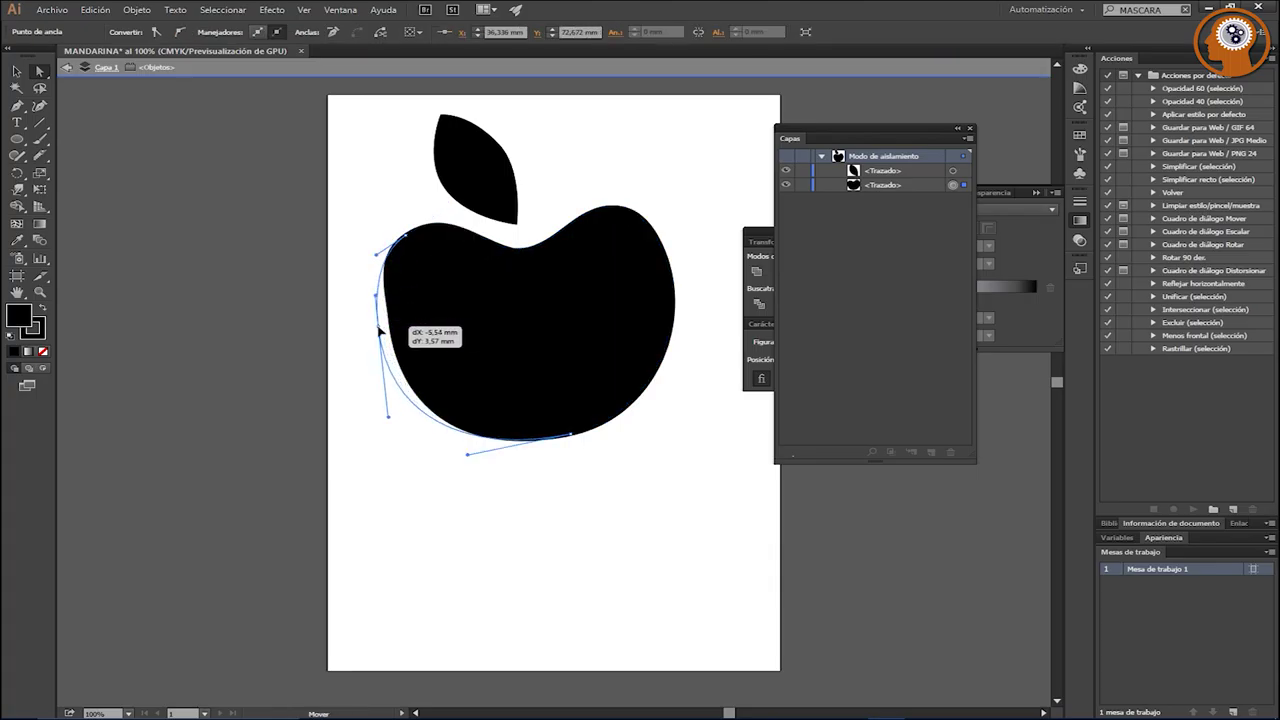
left_click(560, 465)
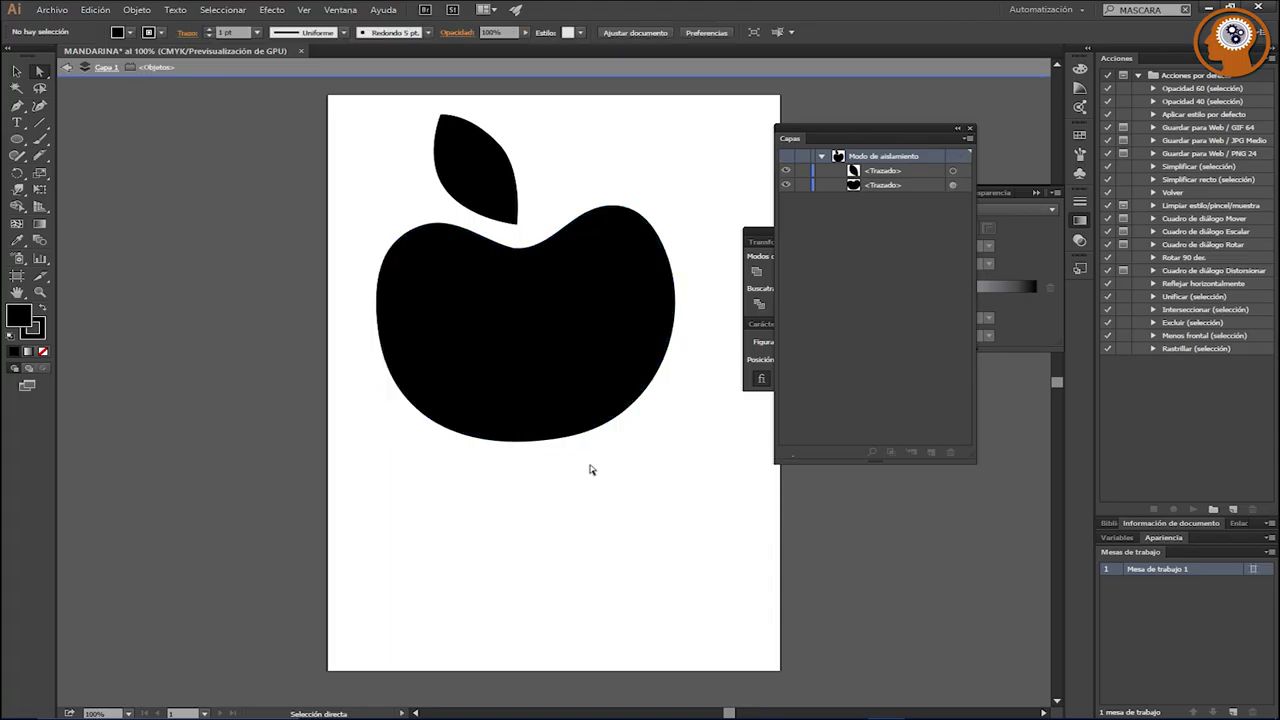
left_click_drag(476, 192, 481, 199)
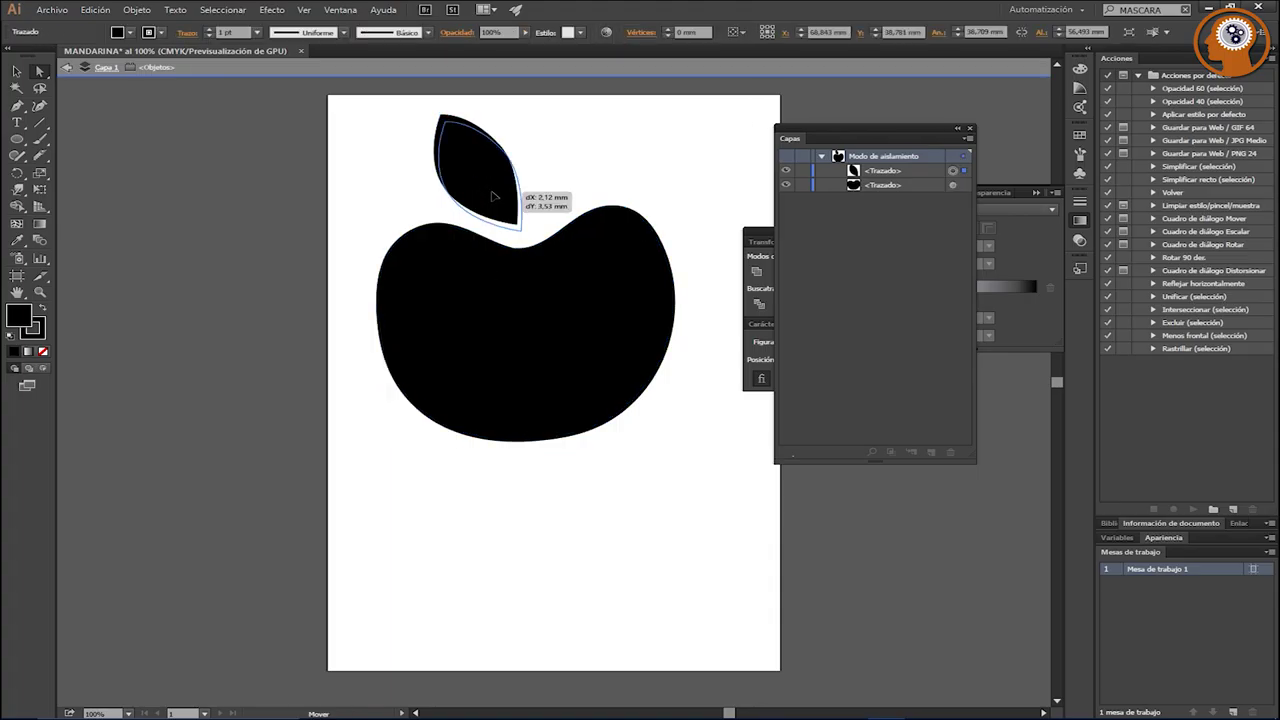
Step: Reshape the apple's top-right curve, then marquee-select both leaf and body
left_click(600, 300)
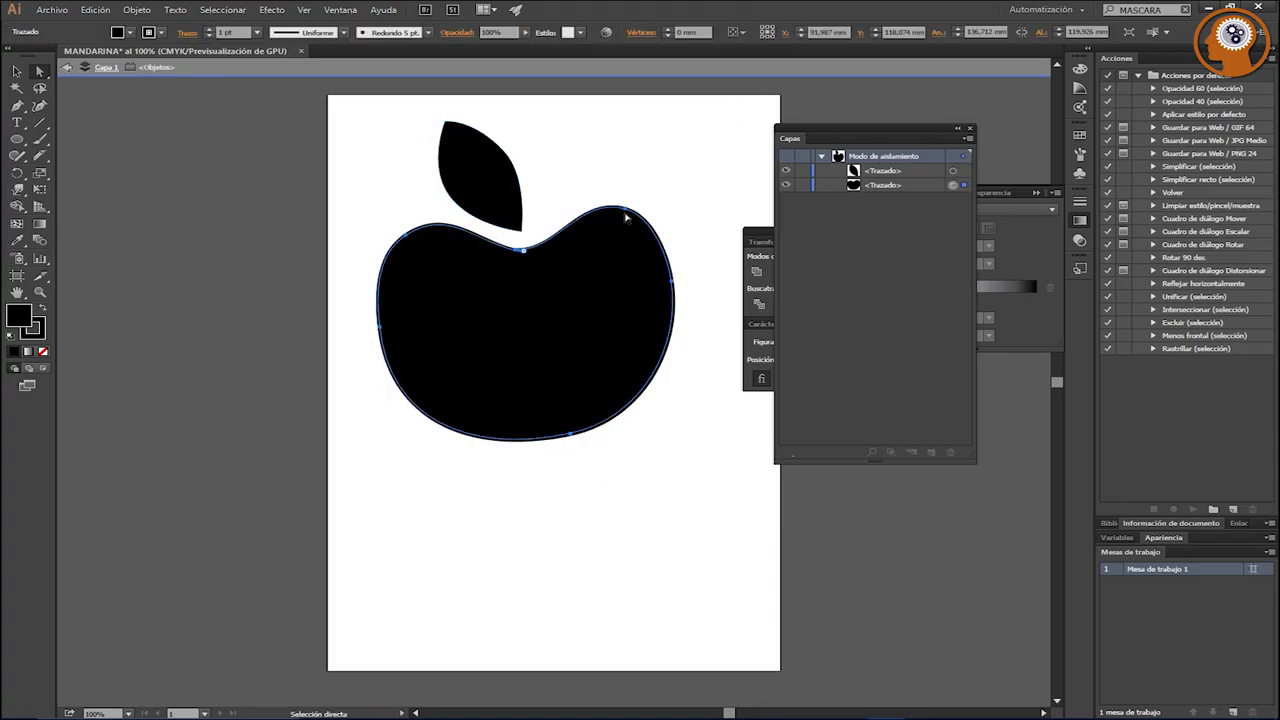
mouse_move(627, 212)
left_mouse_down()
mouse_move(621, 221)
mouse_move(662, 234)
left_mouse_up()
left_click_drag(578, 204, 578, 202)
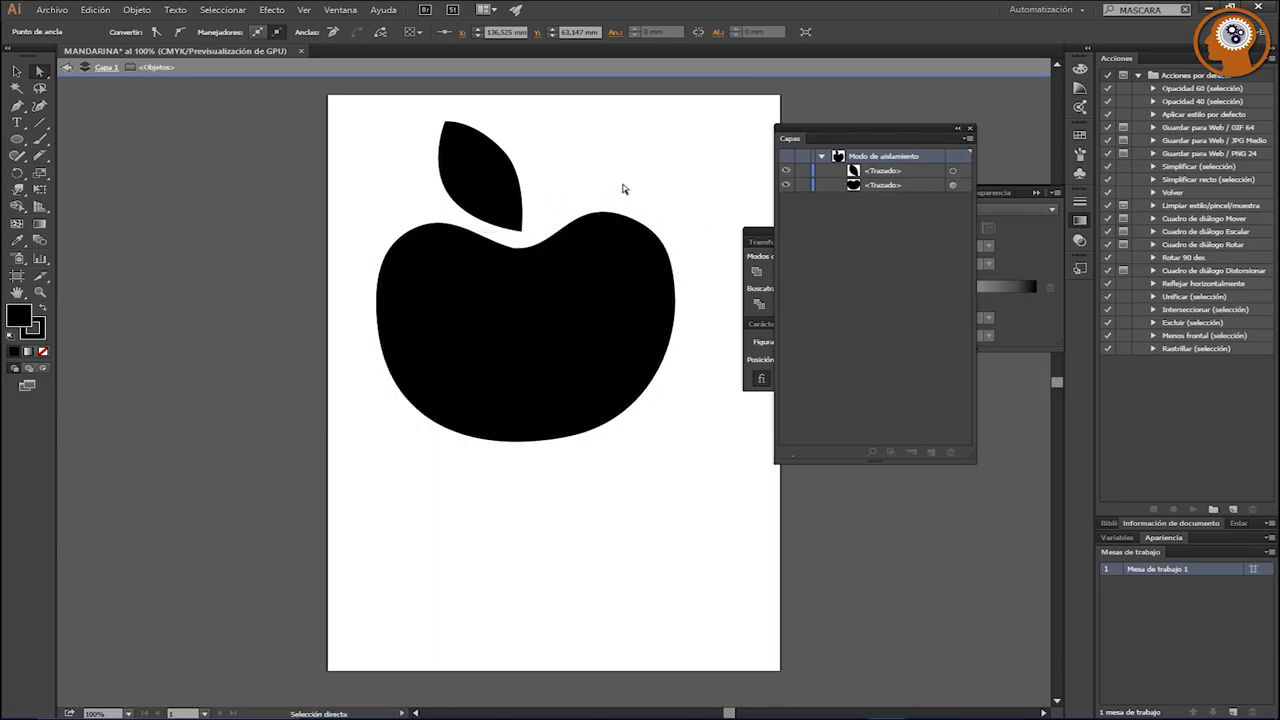
left_click(620, 196)
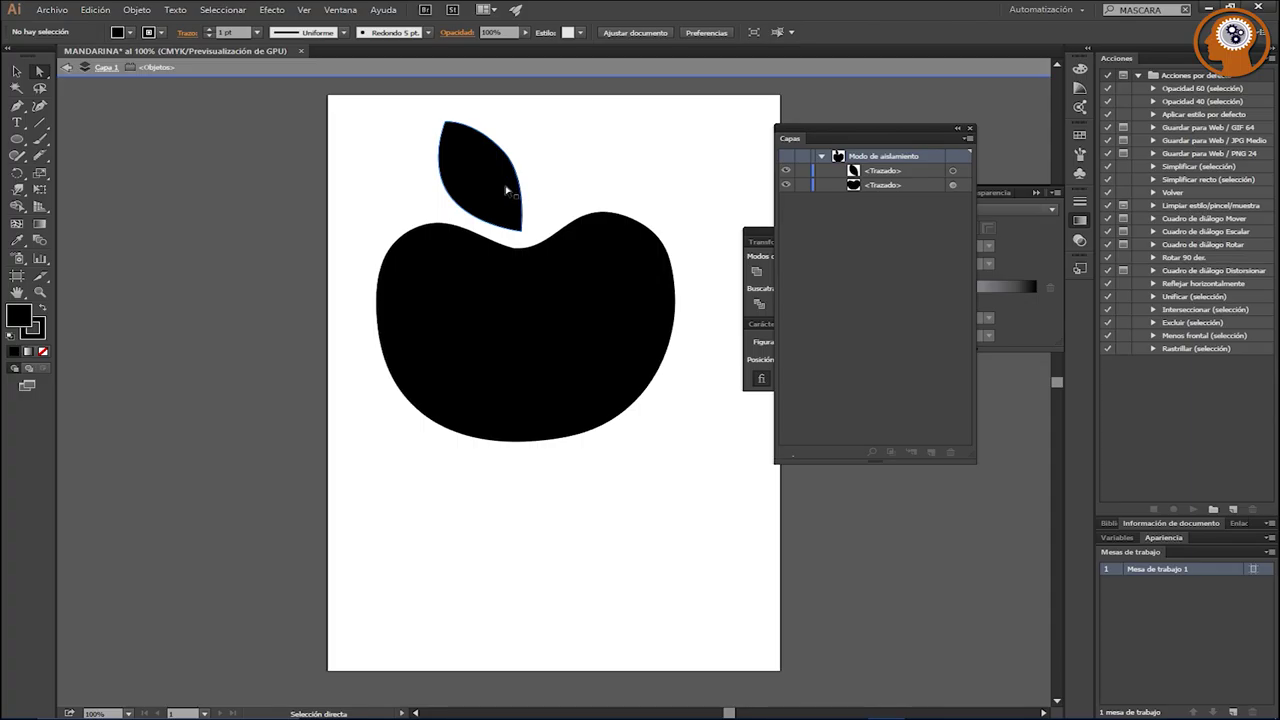
left_click(520, 371)
left_click(570, 434)
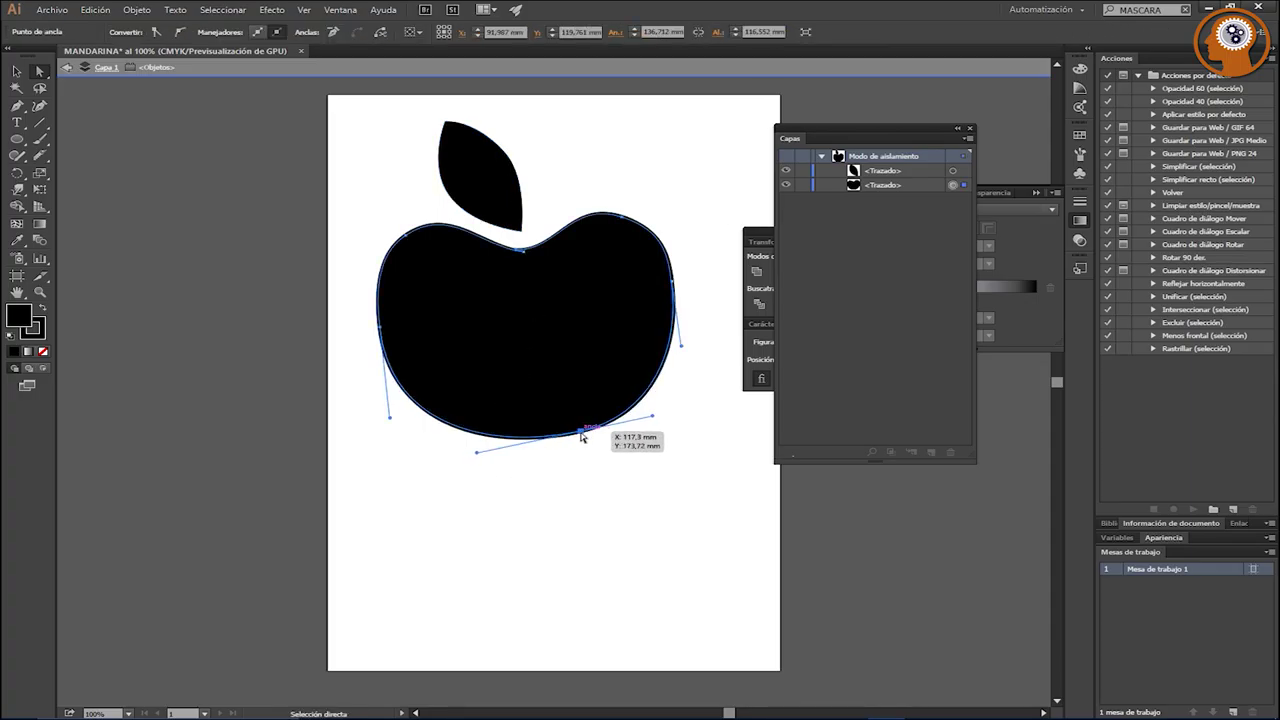
left_click(570, 476)
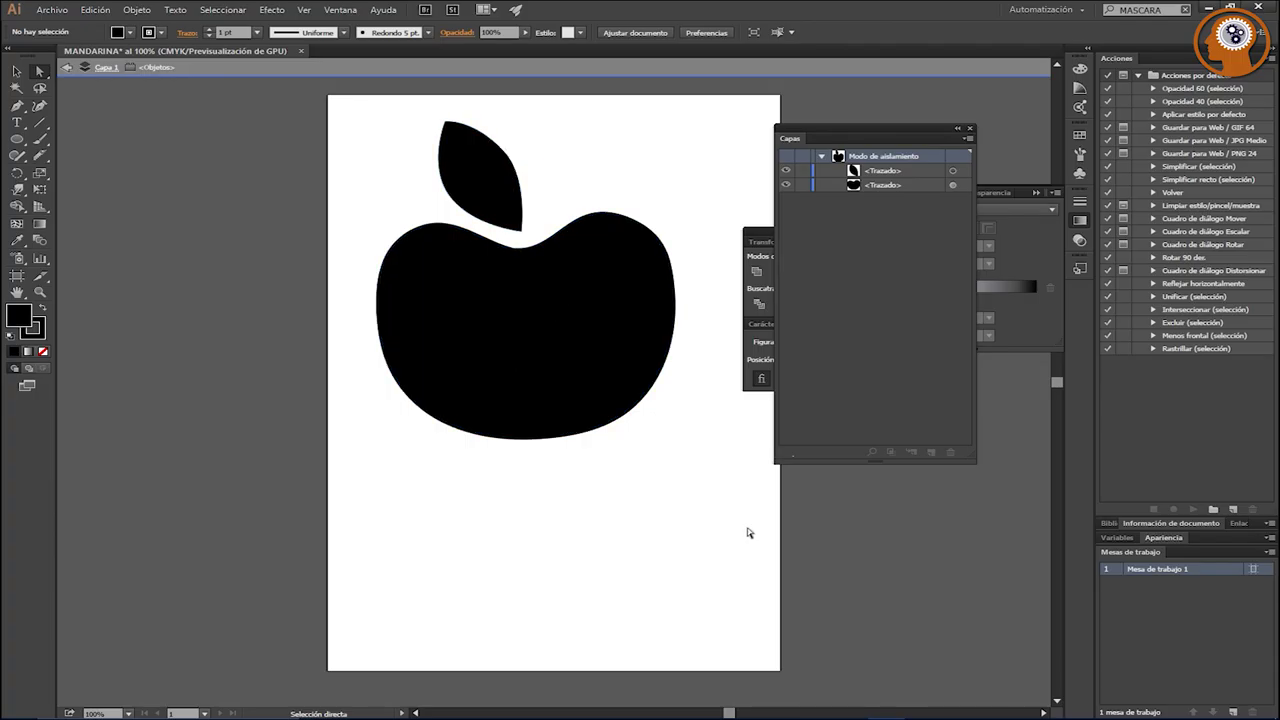
left_click_drag(716, 492, 357, 129)
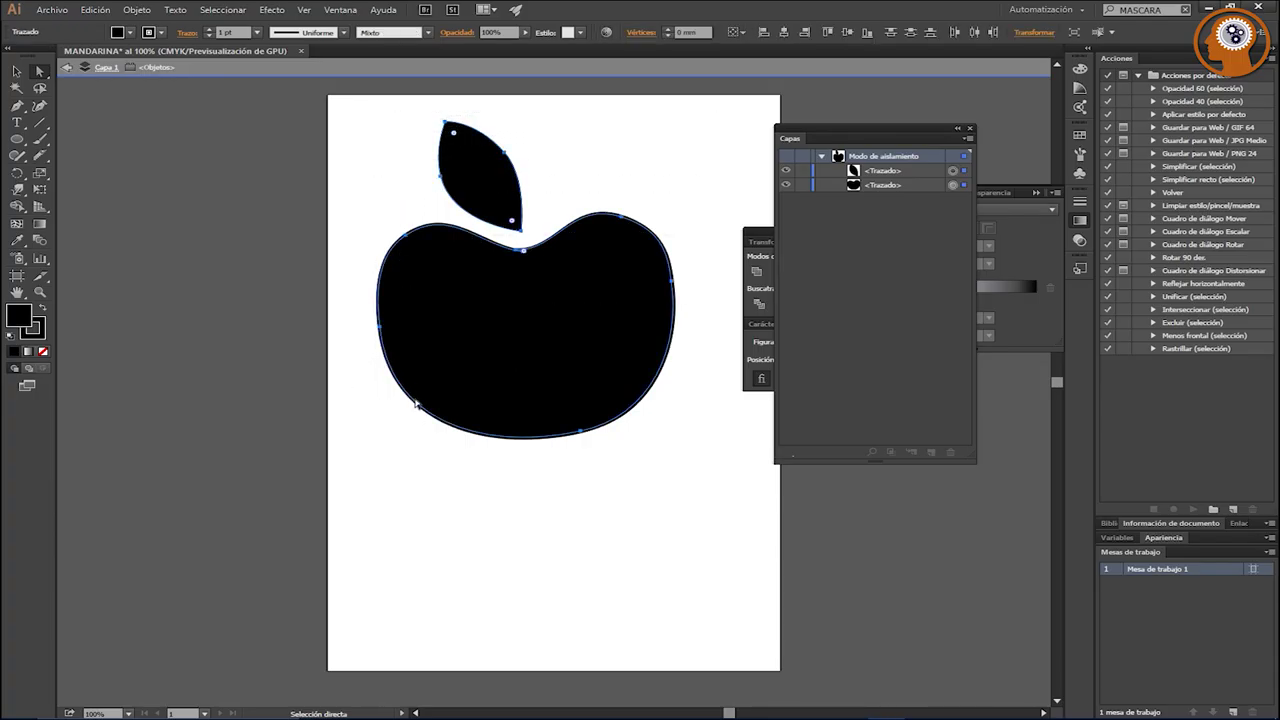
Step: Group the leaf and body, ungroup them, then regroup via the context menu
key("v")
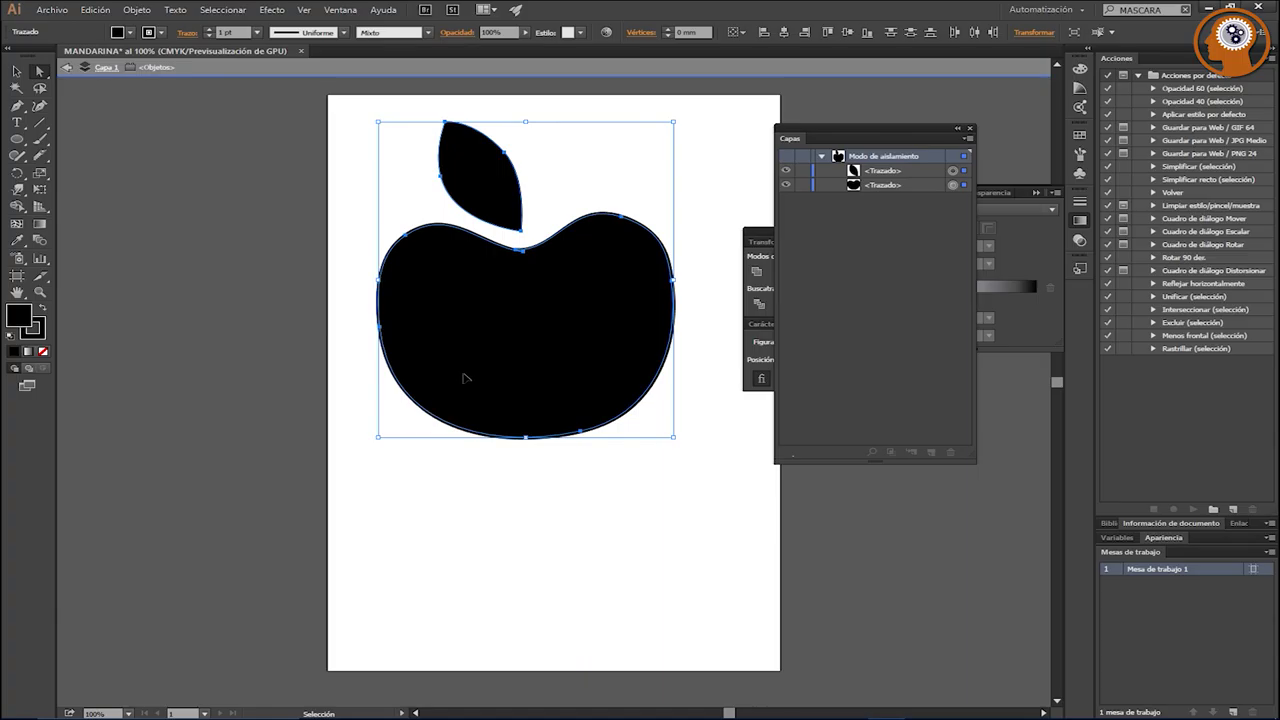
key("ctrl+g")
key("a")
right_click(483, 334)
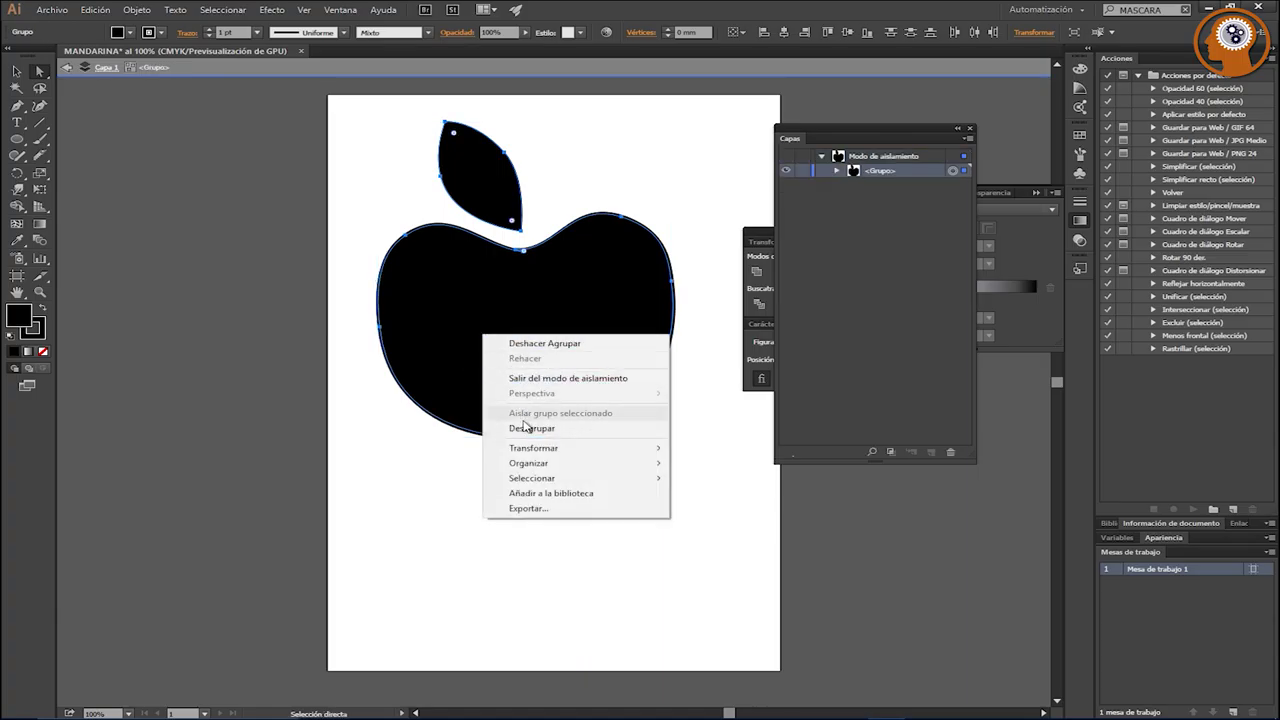
left_click(525, 428)
right_click(504, 327)
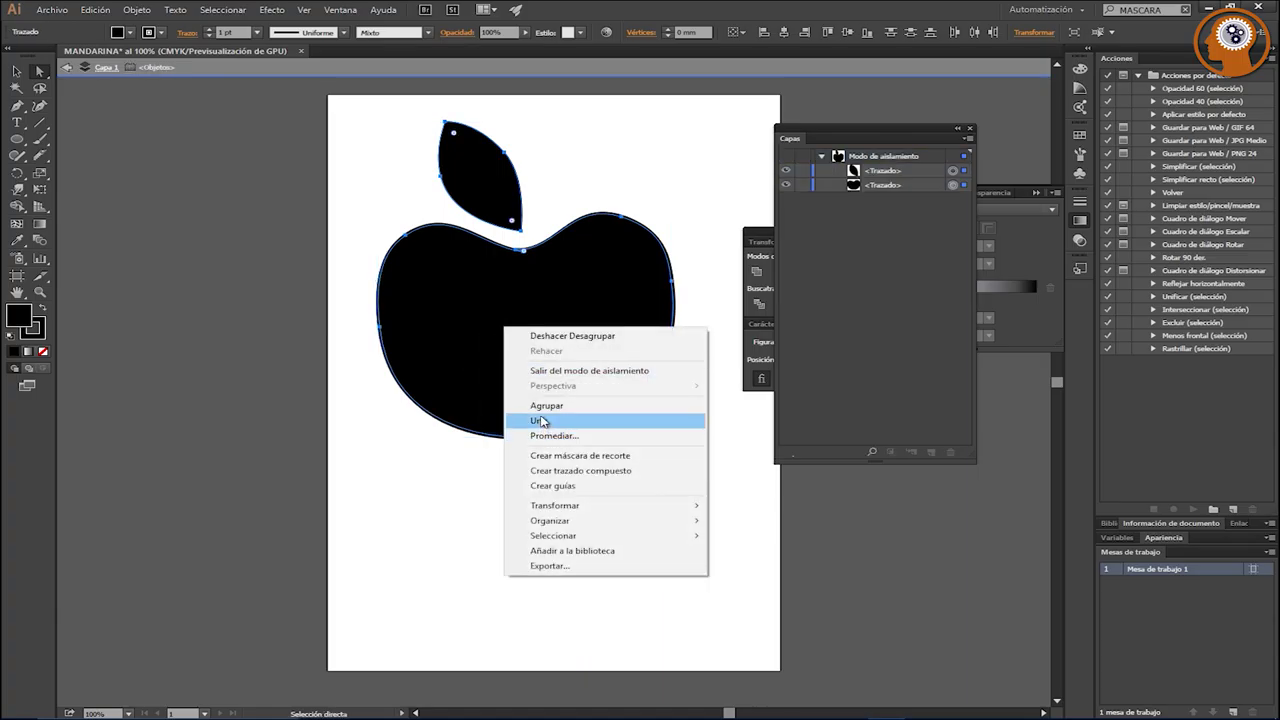
right_click(463, 312)
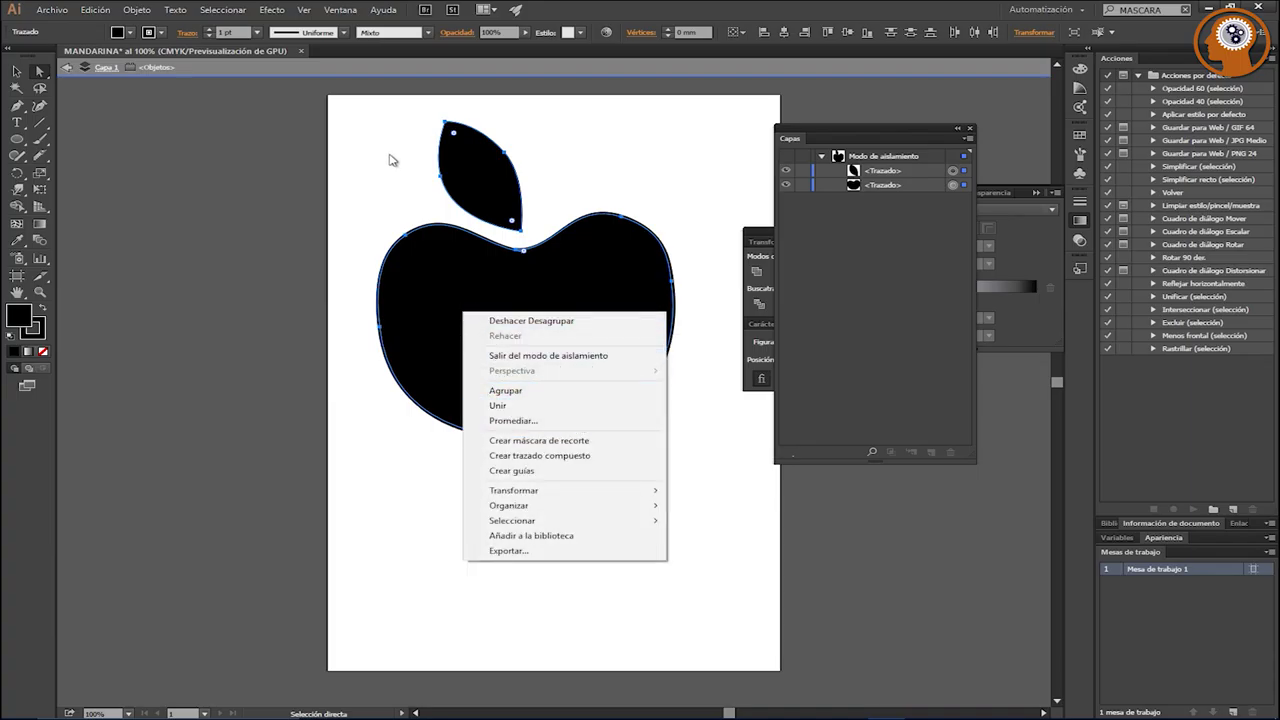
left_click(520, 393)
Step: Try moving the apple group down, undo it, and ungroup the two paths
left_click_drag(692, 492, 350, 111)
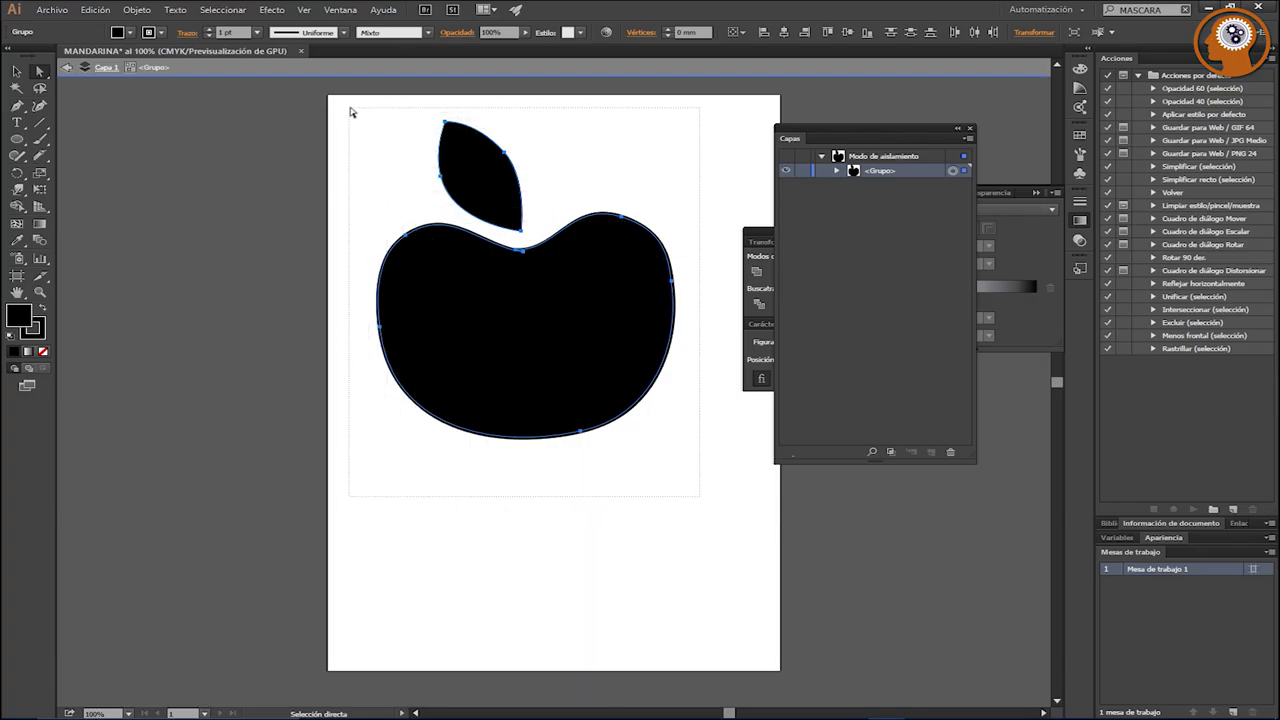
left_click(681, 546)
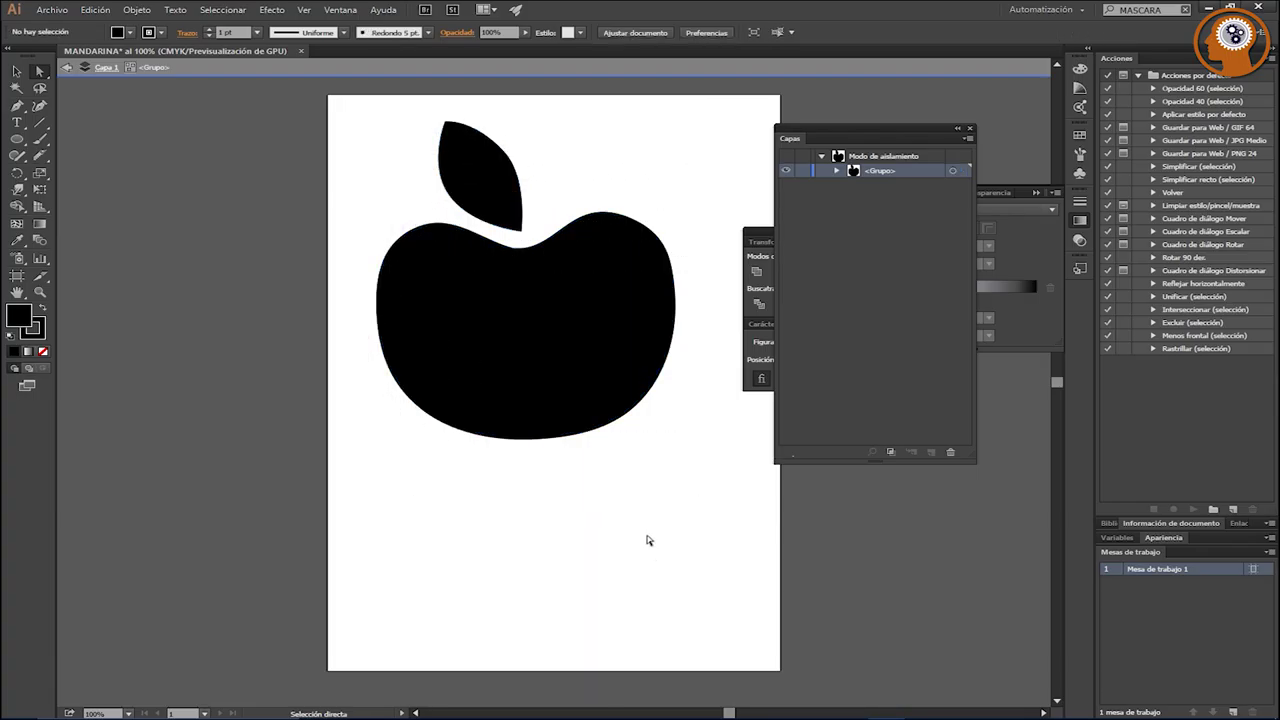
left_click(512, 349)
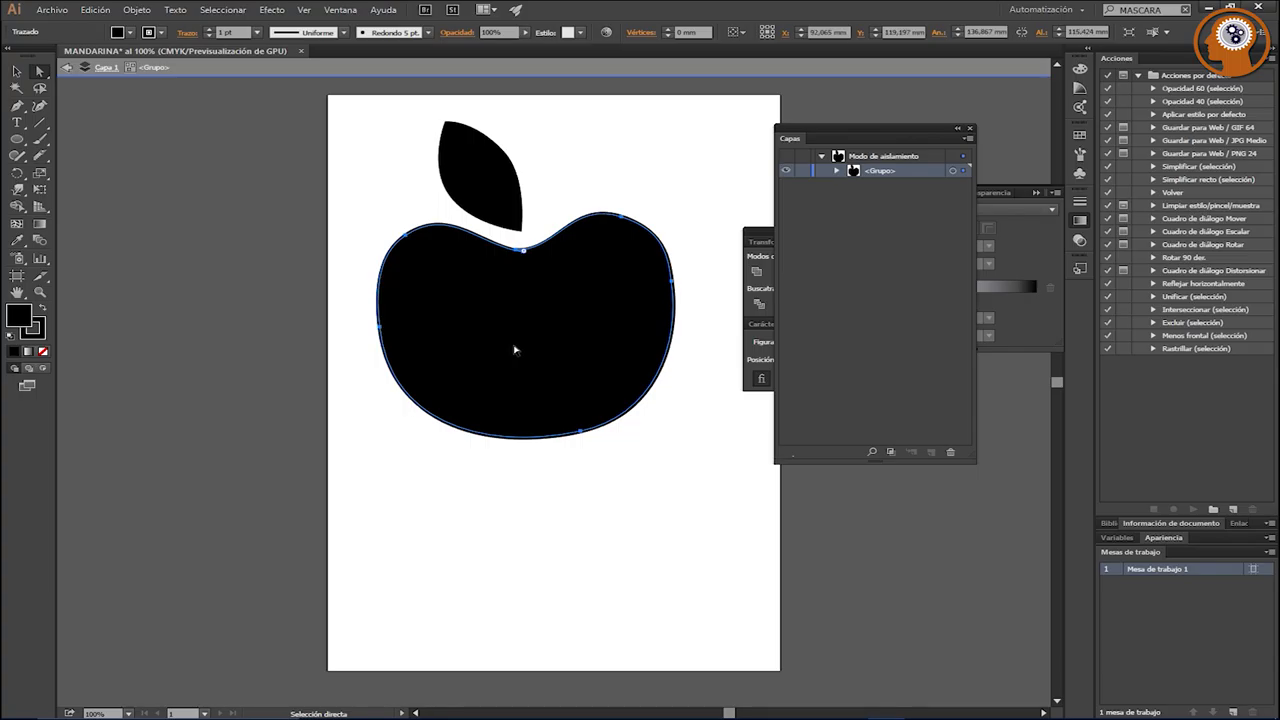
left_click(500, 196, "shift")
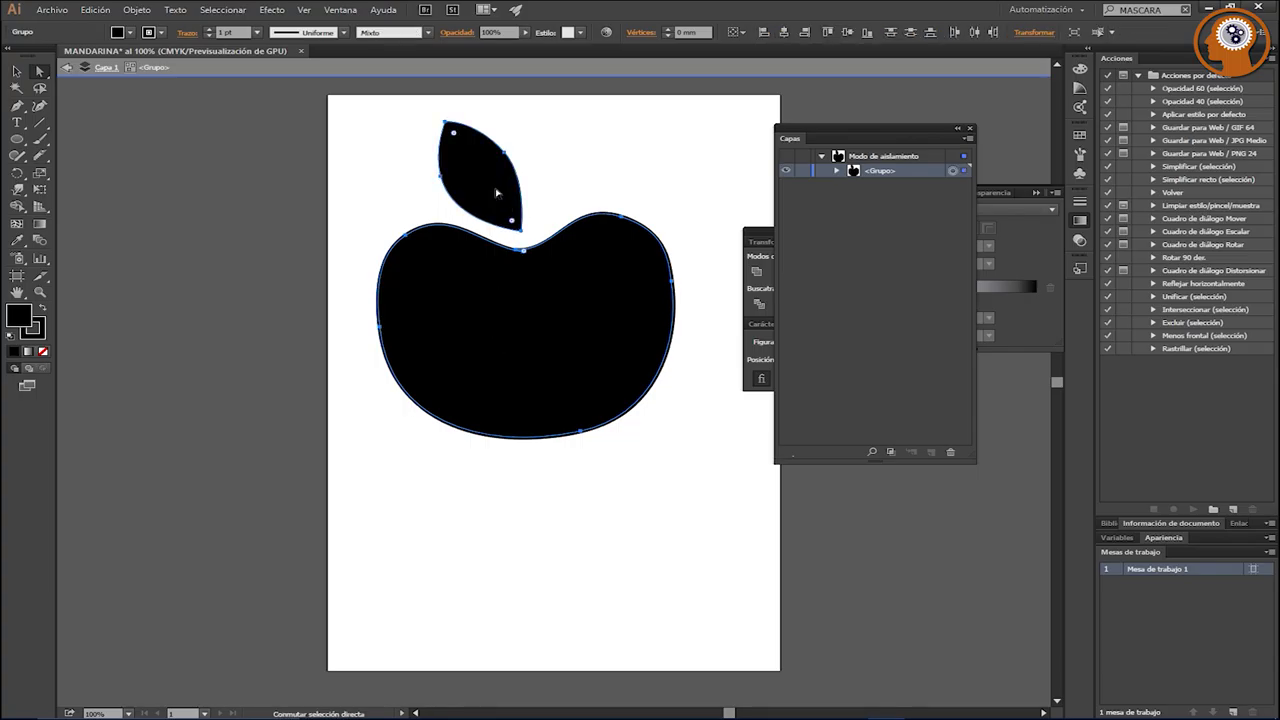
left_click_drag(523, 357, 571, 480)
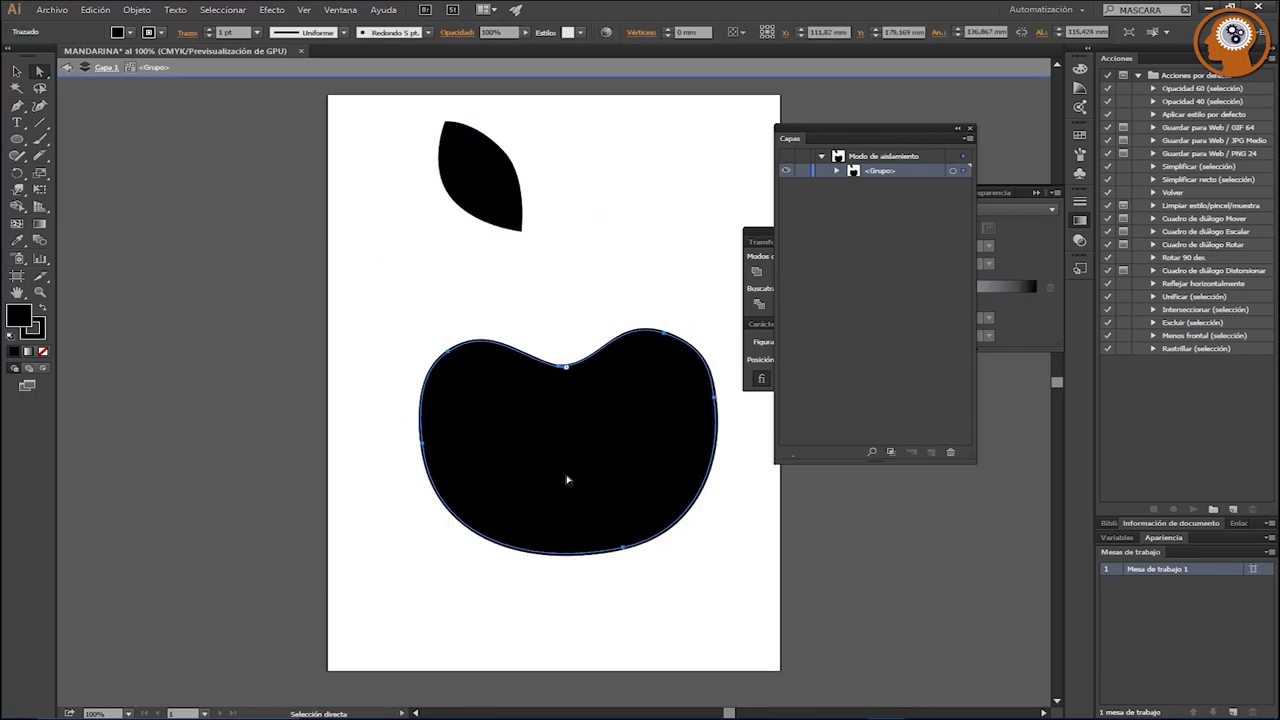
key("ctrl+z")
left_click(460, 150, "shift")
right_click(417, 237)
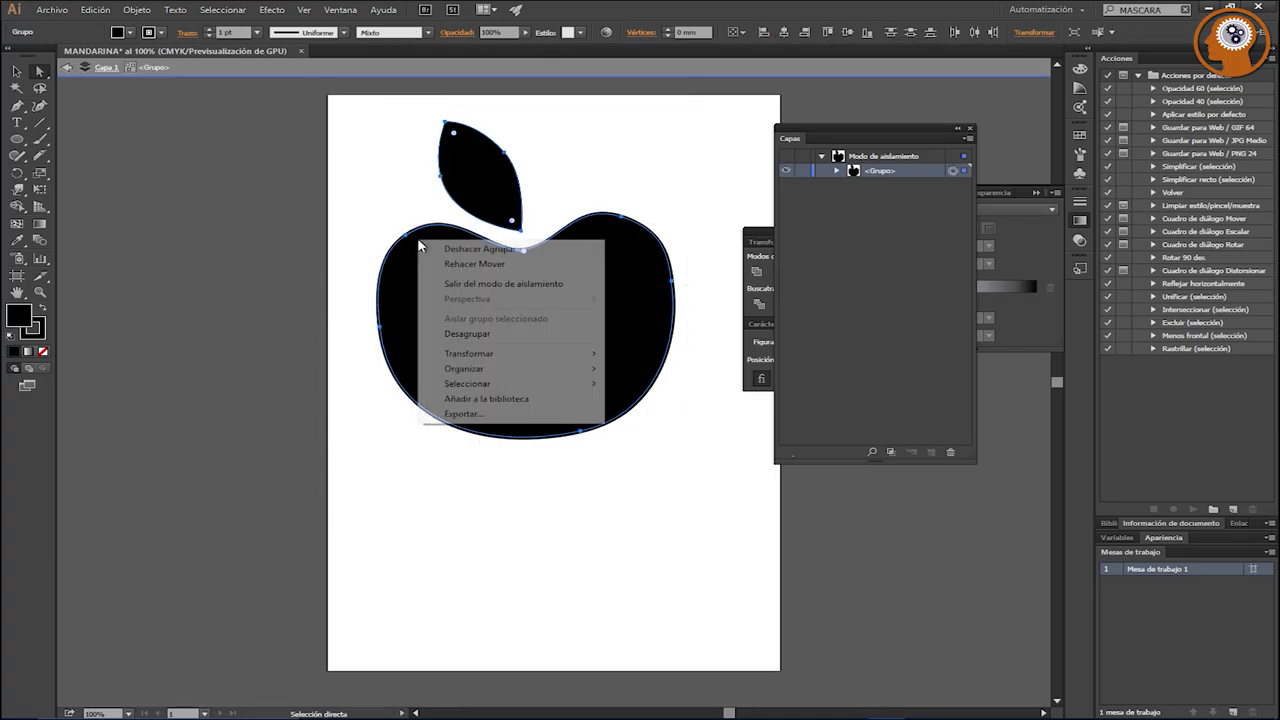
left_click(468, 334)
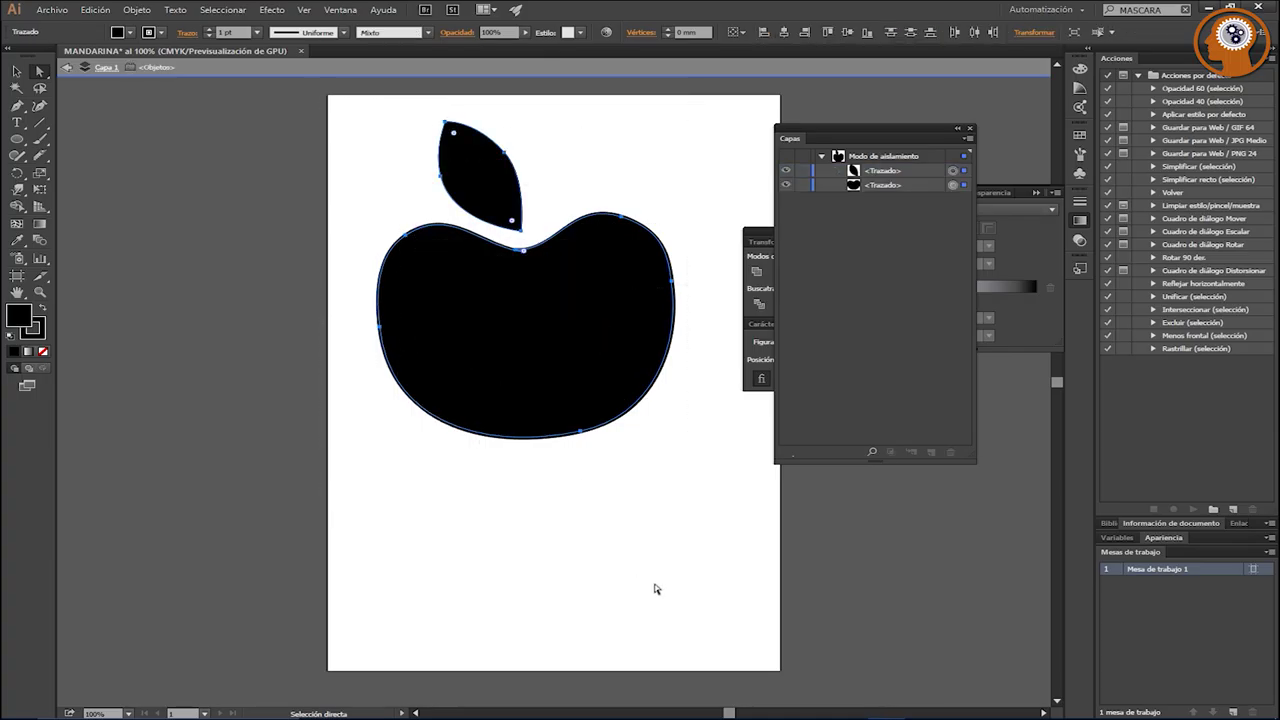
Step: Select the leaf and body together, shift them slightly, and group them again
left_click(517, 346)
left_click(497, 203)
left_click(514, 300, "shift")
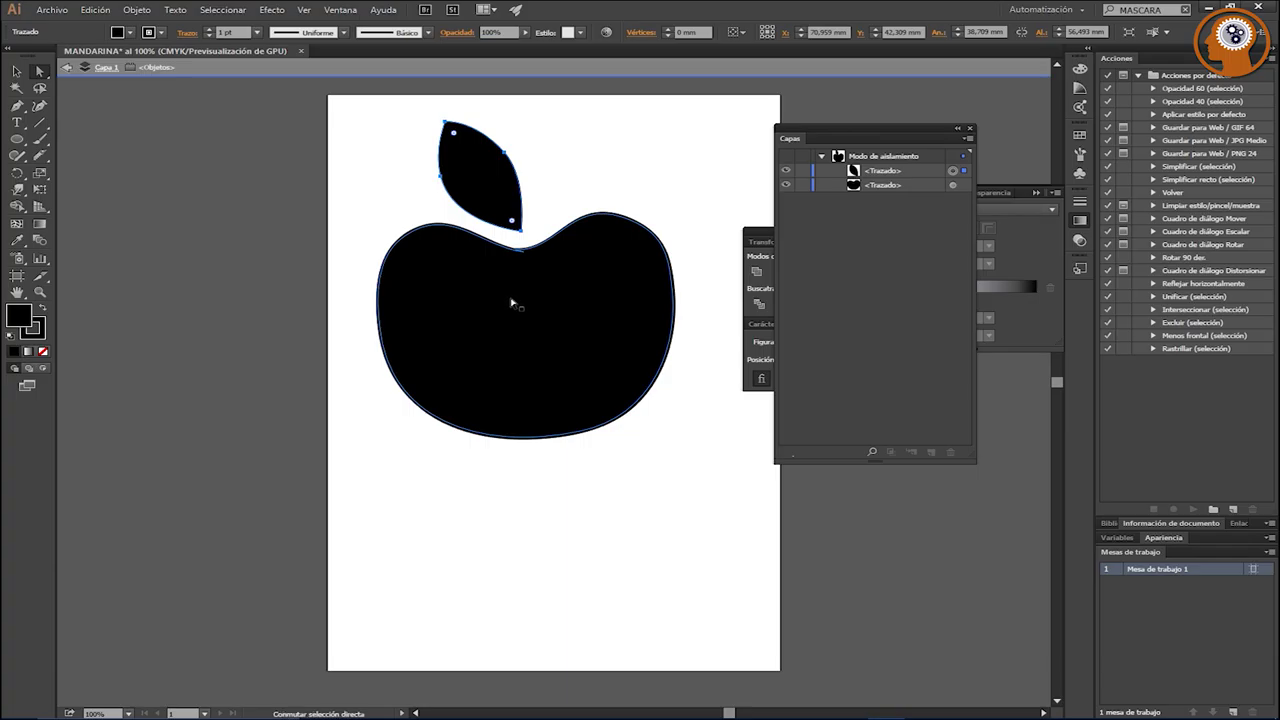
left_click_drag(514, 300, 525, 305)
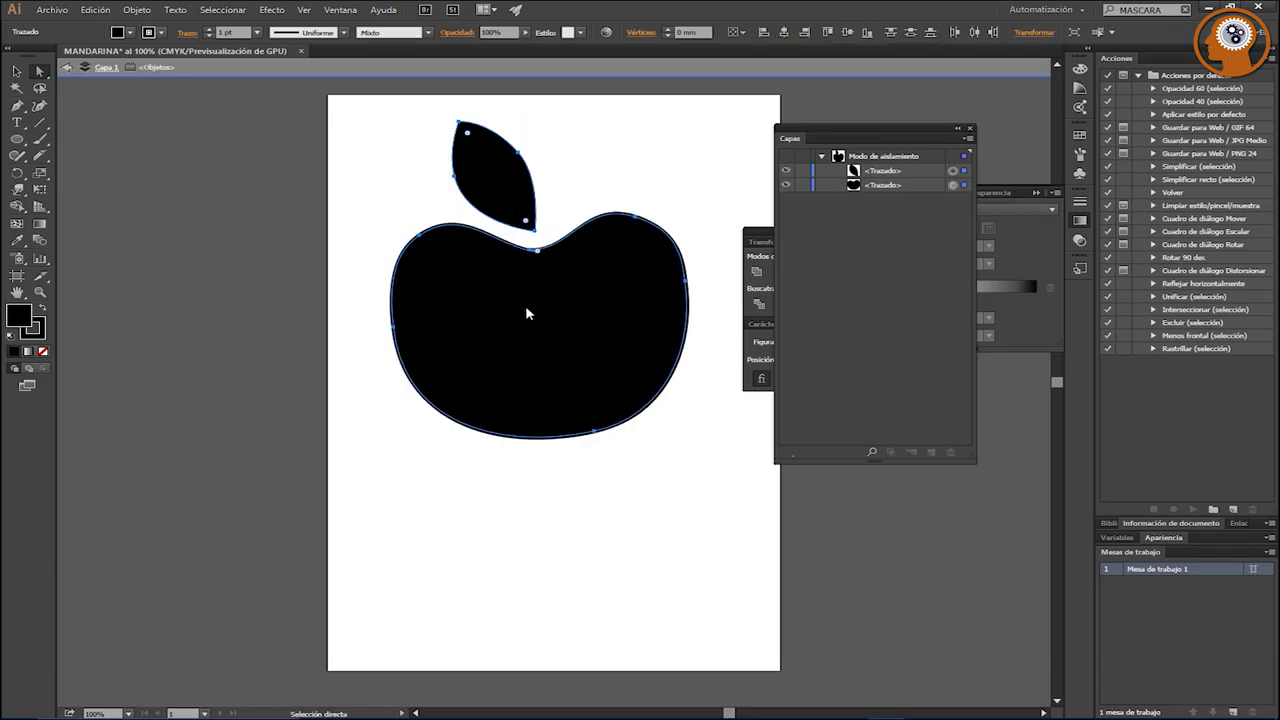
right_click(525, 305)
left_click(560, 384)
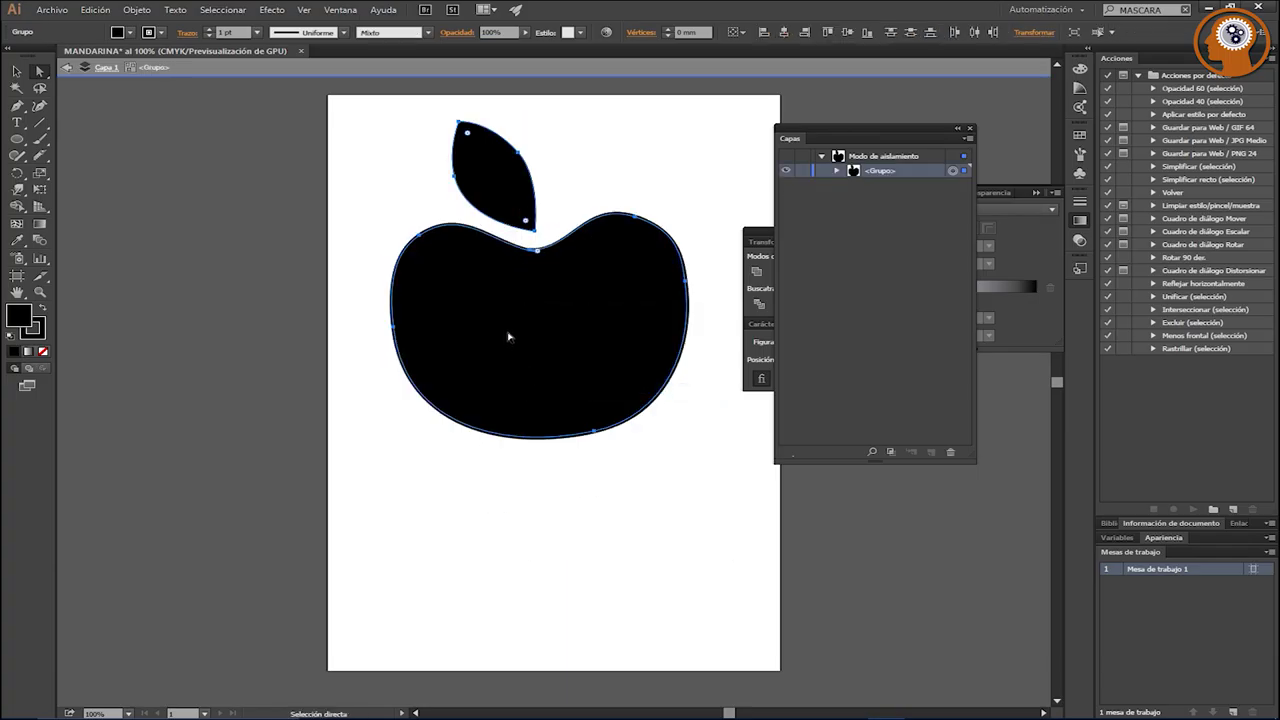
left_click_drag(528, 380, 525, 382)
left_click(543, 491)
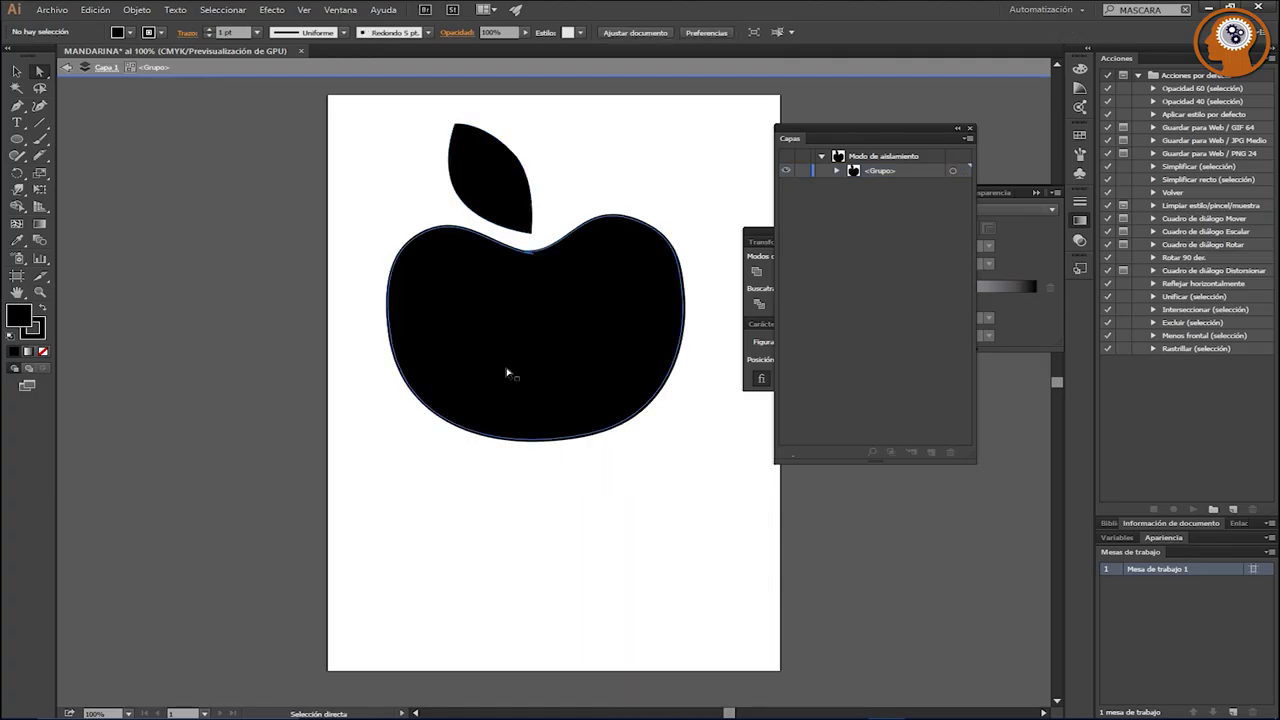
Step: Inspect the leaf's anchors, nudge the group, ungroup with Ctrl+Shift+G, and regroup
left_click(512, 395)
left_click(468, 175)
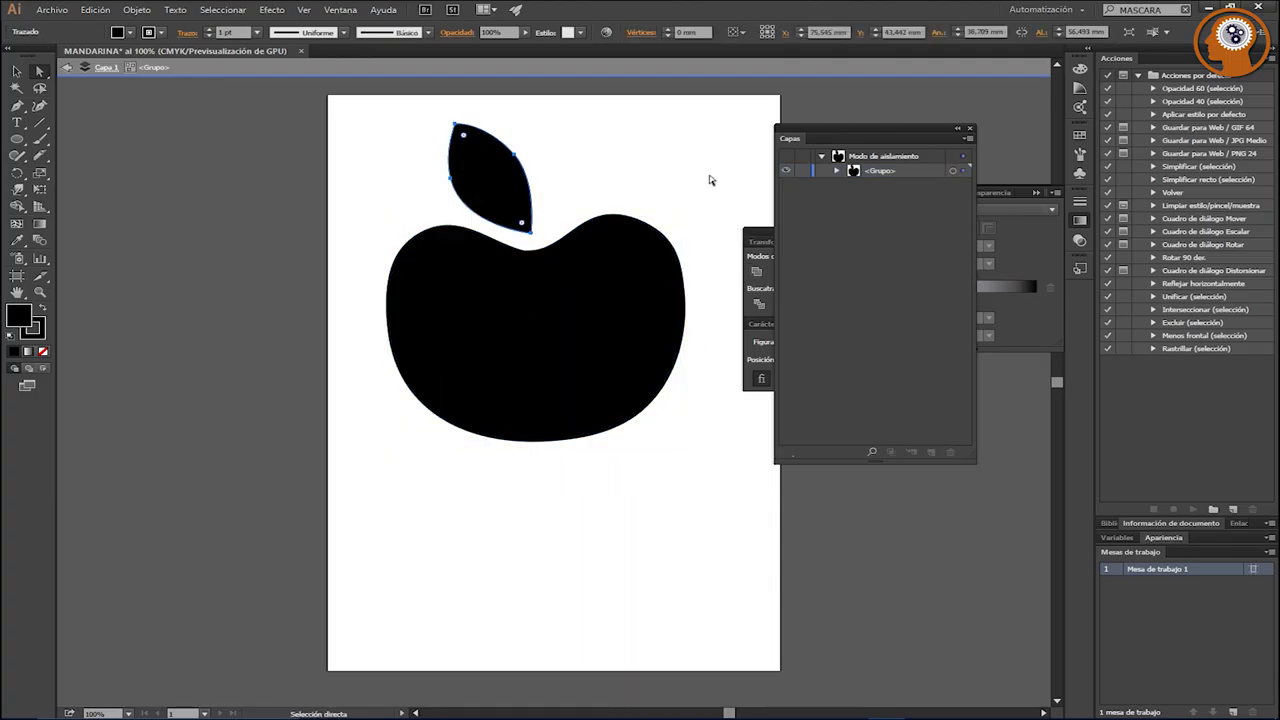
left_click(624, 467)
left_click(580, 337)
left_click_drag(590, 346, 580, 342)
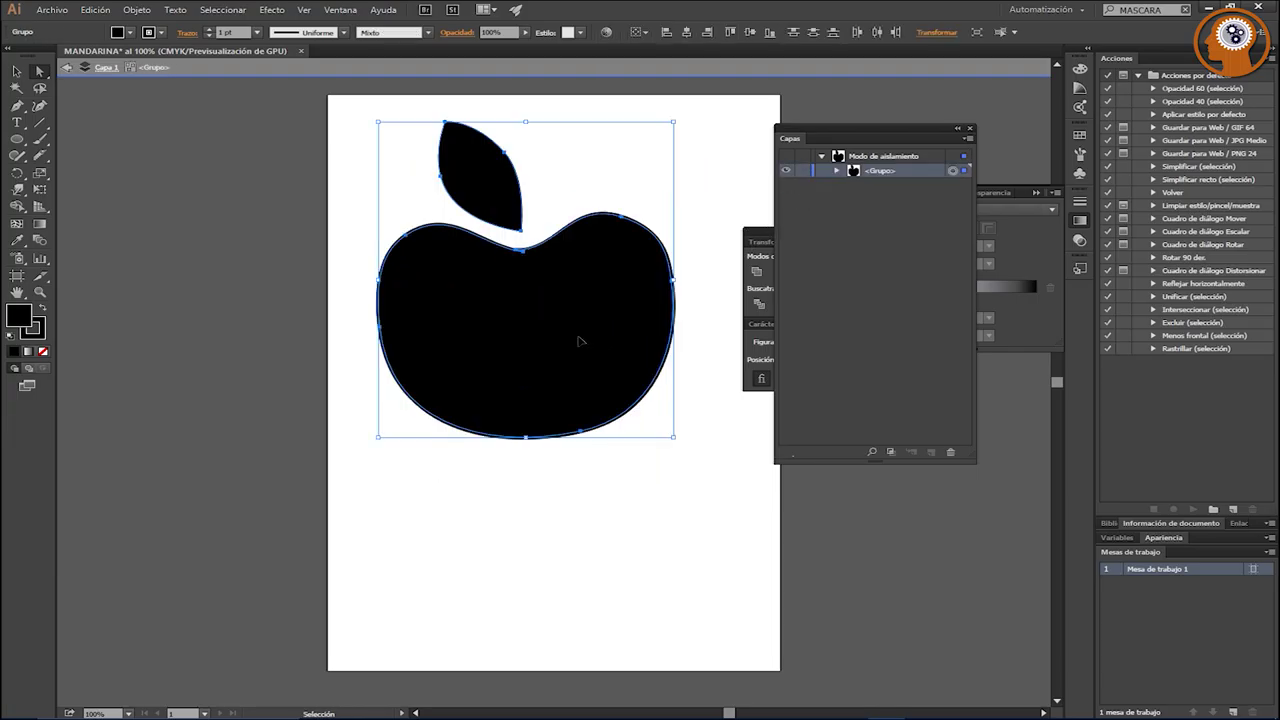
key("ctrl+shift+g")
key("a")
left_click(614, 523)
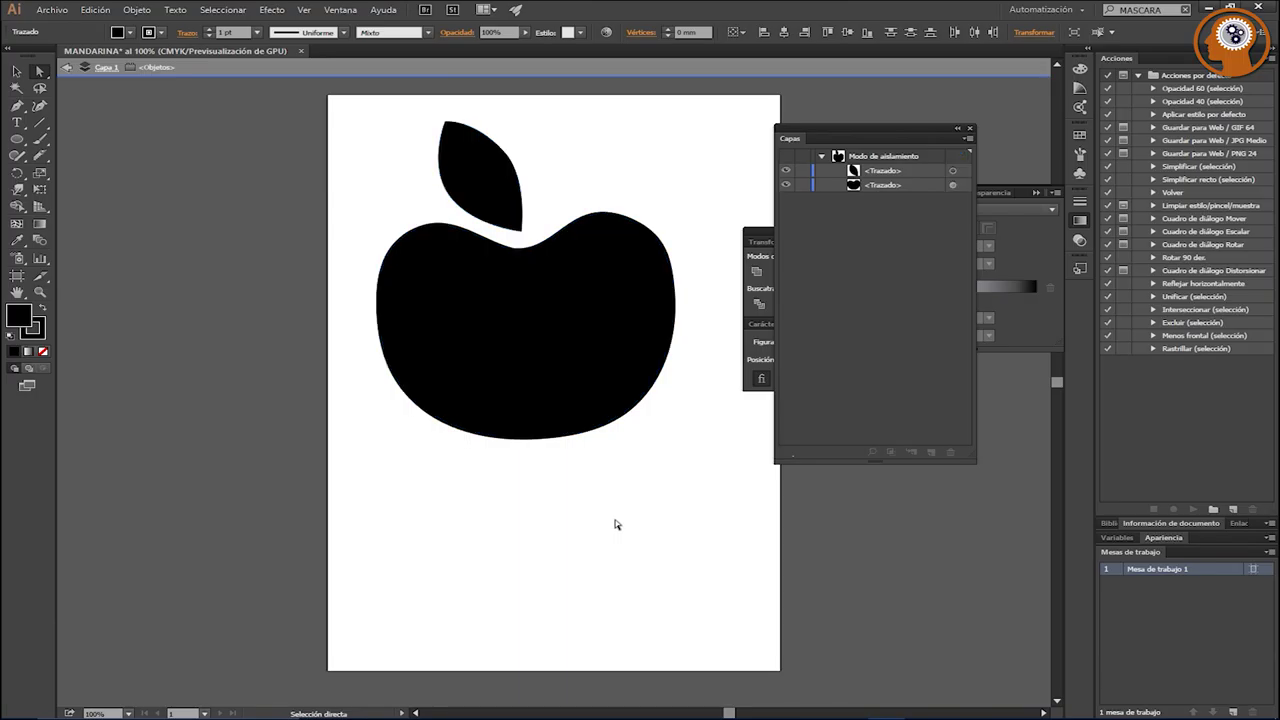
left_click(491, 189)
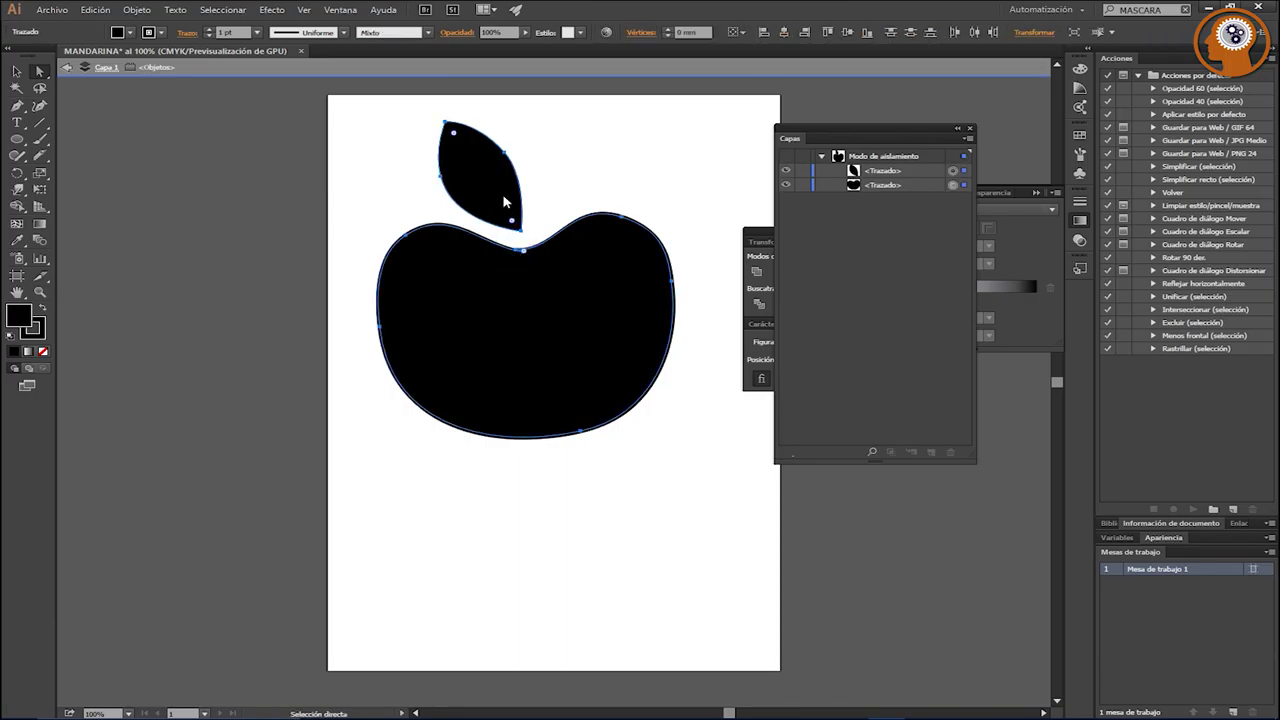
right_click(503, 195)
left_click(540, 273)
Step: Undo a trial move back to two separate paths and select both with Ctrl+A
left_click_drag(509, 382, 523, 429)
key("ctrl+z")
key("ctrl+z")
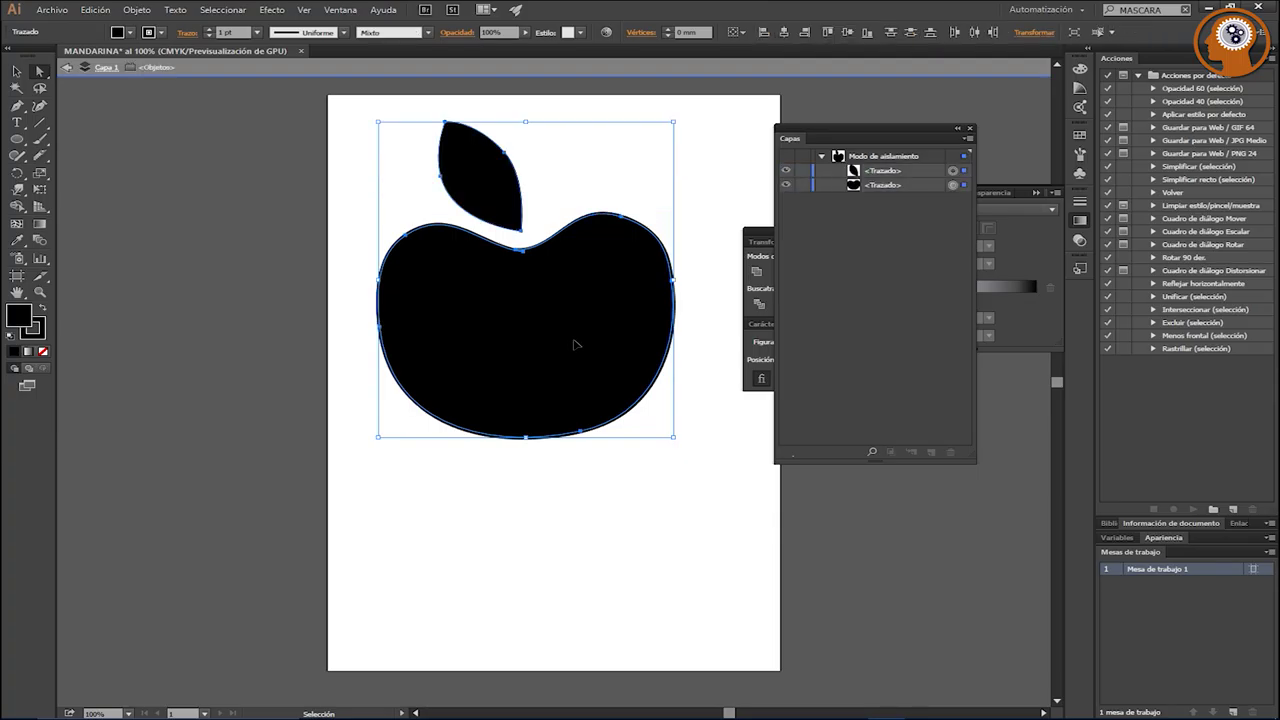
left_click(595, 512)
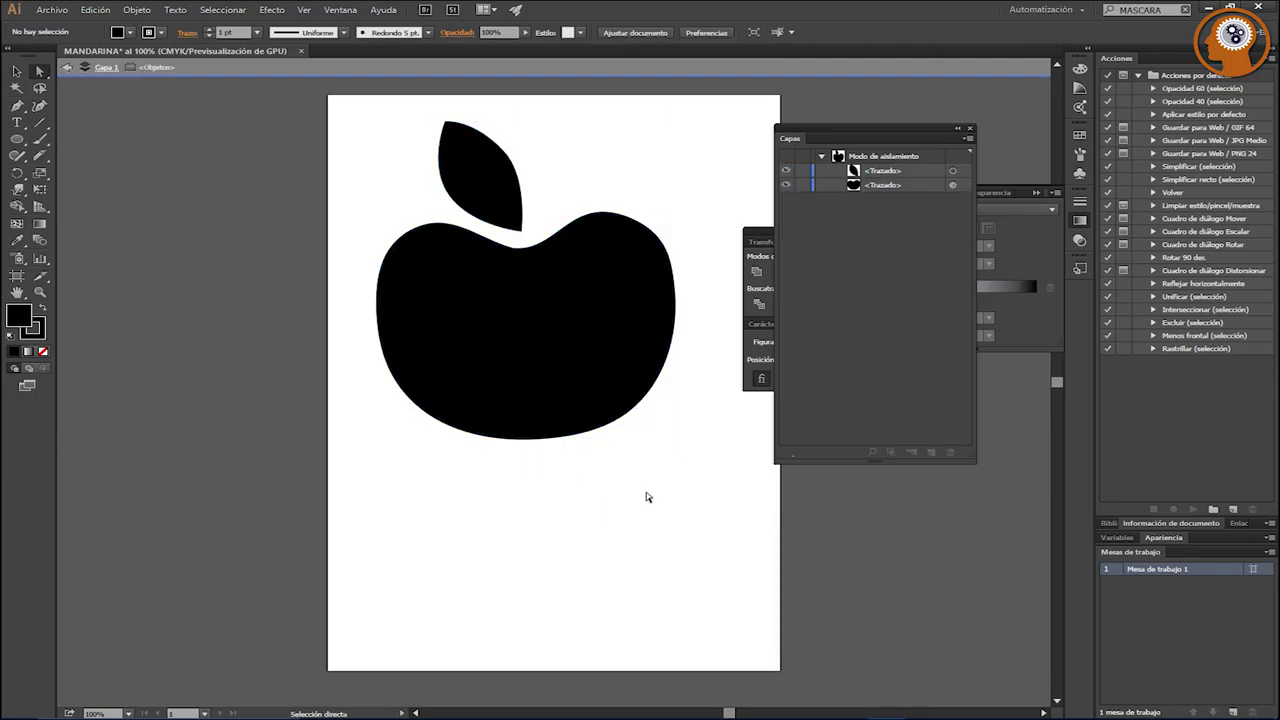
key("ctrl+a")
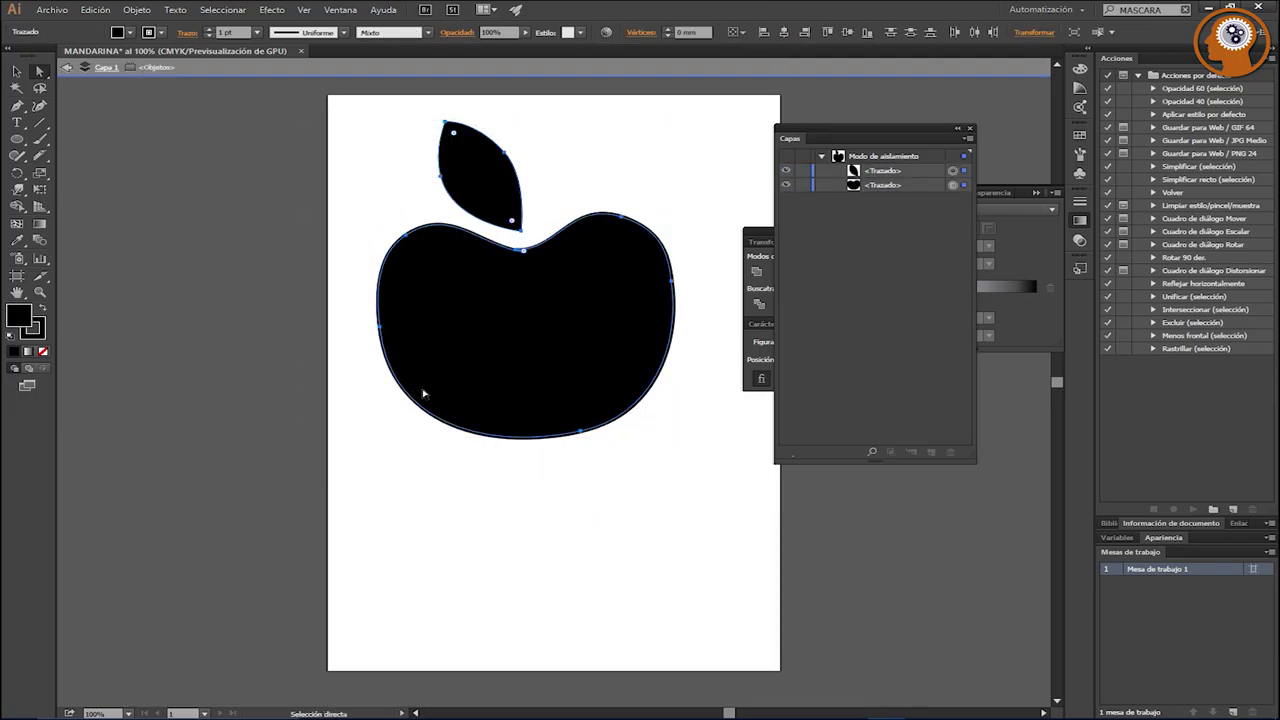
key("v")
key("a")
key("v")
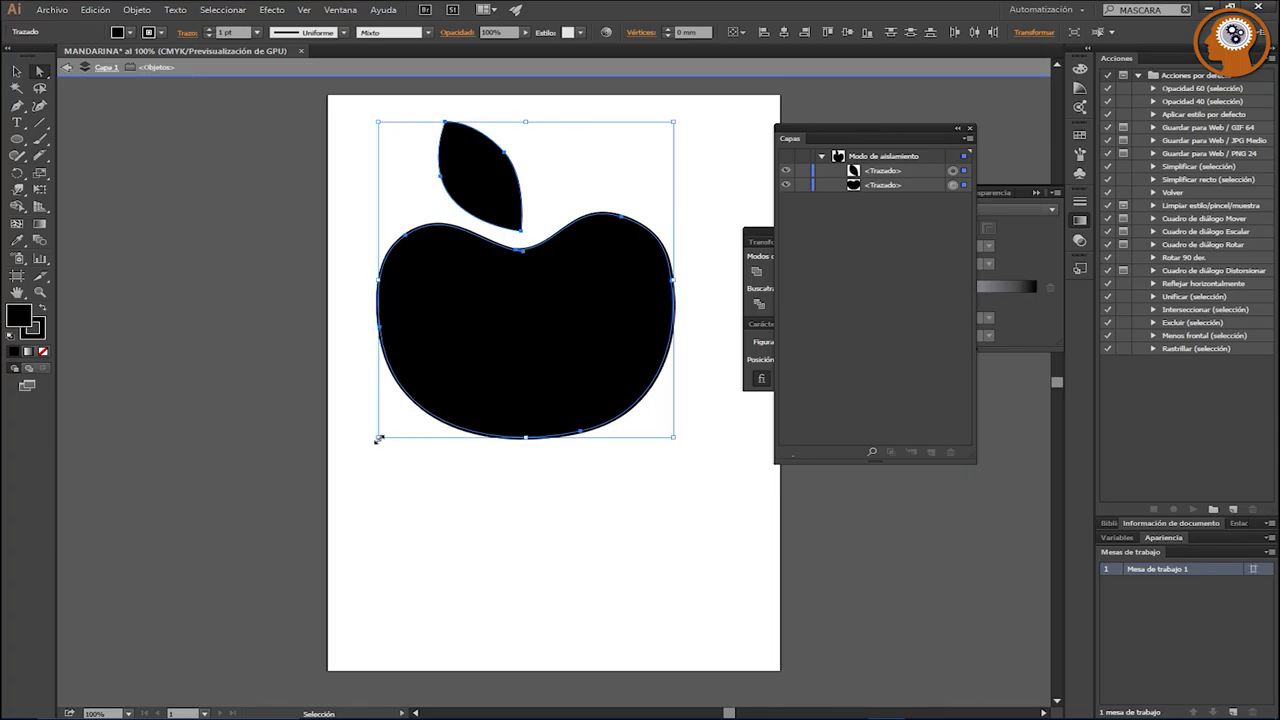
Step: Resize and slightly rotate the apple, then shrink it and place it near the top right
mouse_move(379, 439)
left_mouse_down()
mouse_move(427, 490)
mouse_move(397, 491)
mouse_move(395, 437)
left_mouse_up()
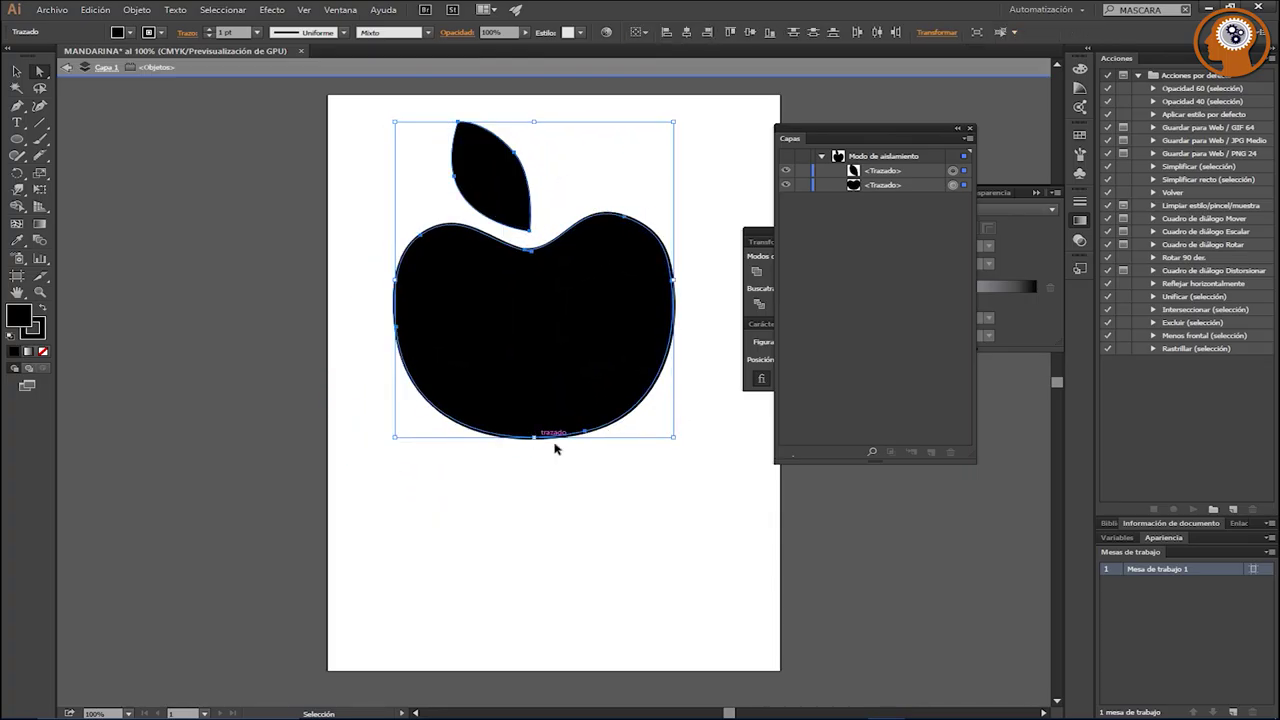
left_click_drag(403, 437, 339, 460)
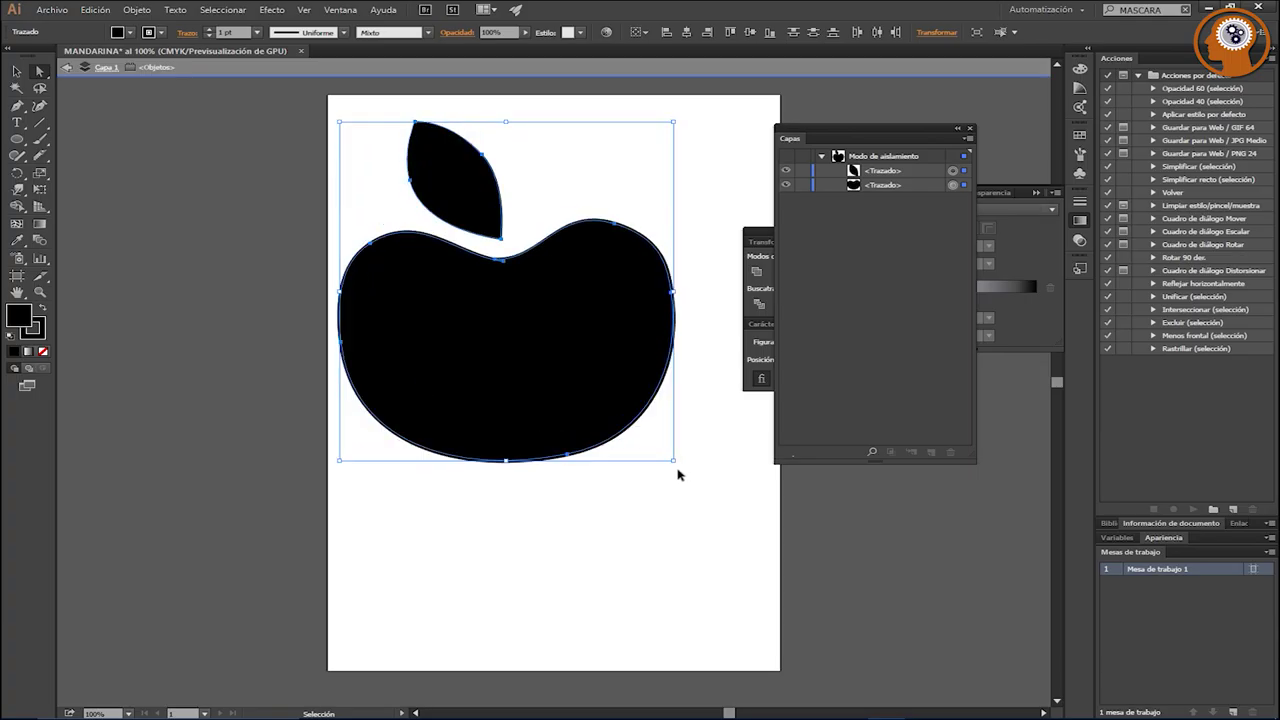
mouse_move(678, 474)
left_mouse_down()
mouse_move(691, 449)
mouse_move(677, 509)
mouse_move(682, 485)
left_mouse_up()
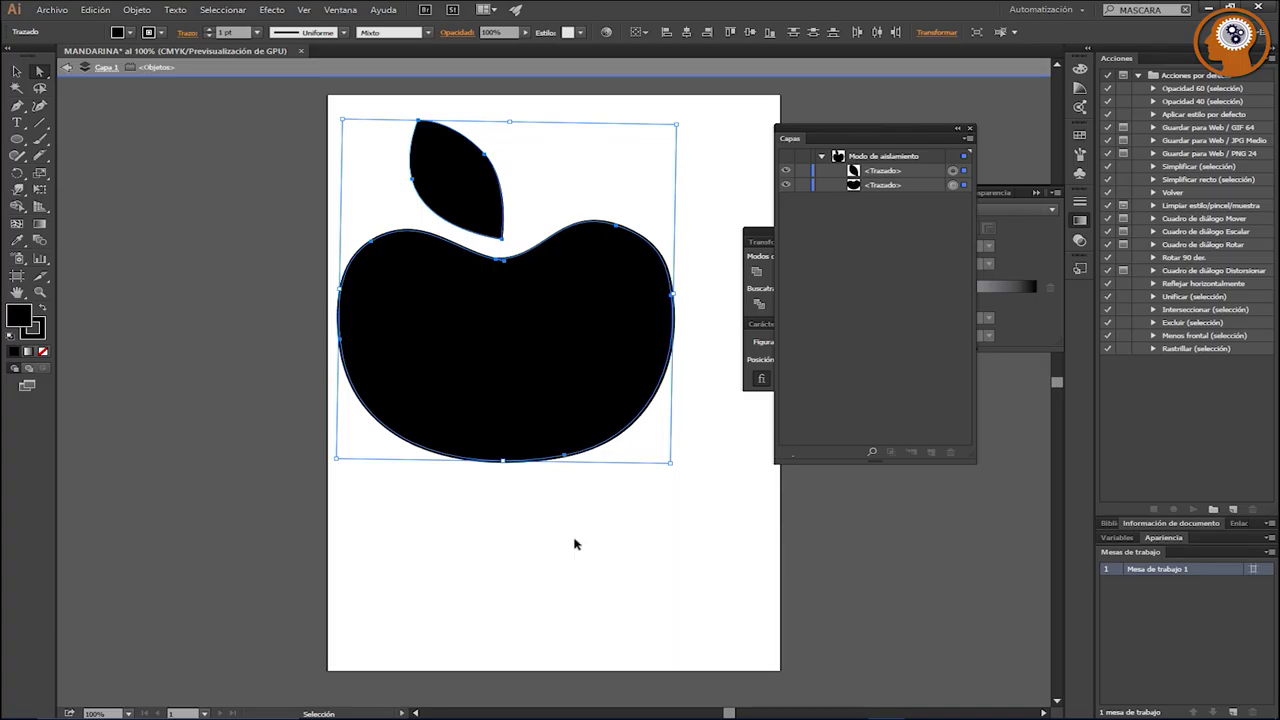
mouse_move(336, 461)
left_mouse_down()
mouse_move(457, 371)
mouse_move(514, 291)
mouse_move(574, 264)
mouse_move(553, 249)
left_mouse_up()
left_click(540, 377)
left_click_drag(695, 285, 517, 137)
left_click_drag(574, 203, 658, 190)
Step: Draw a black ellipse on the left side of the page
left_click(588, 279)
left_click(17, 139)
mouse_move(391, 278)
left_mouse_down()
mouse_move(574, 397)
mouse_move(548, 401)
left_mouse_up()
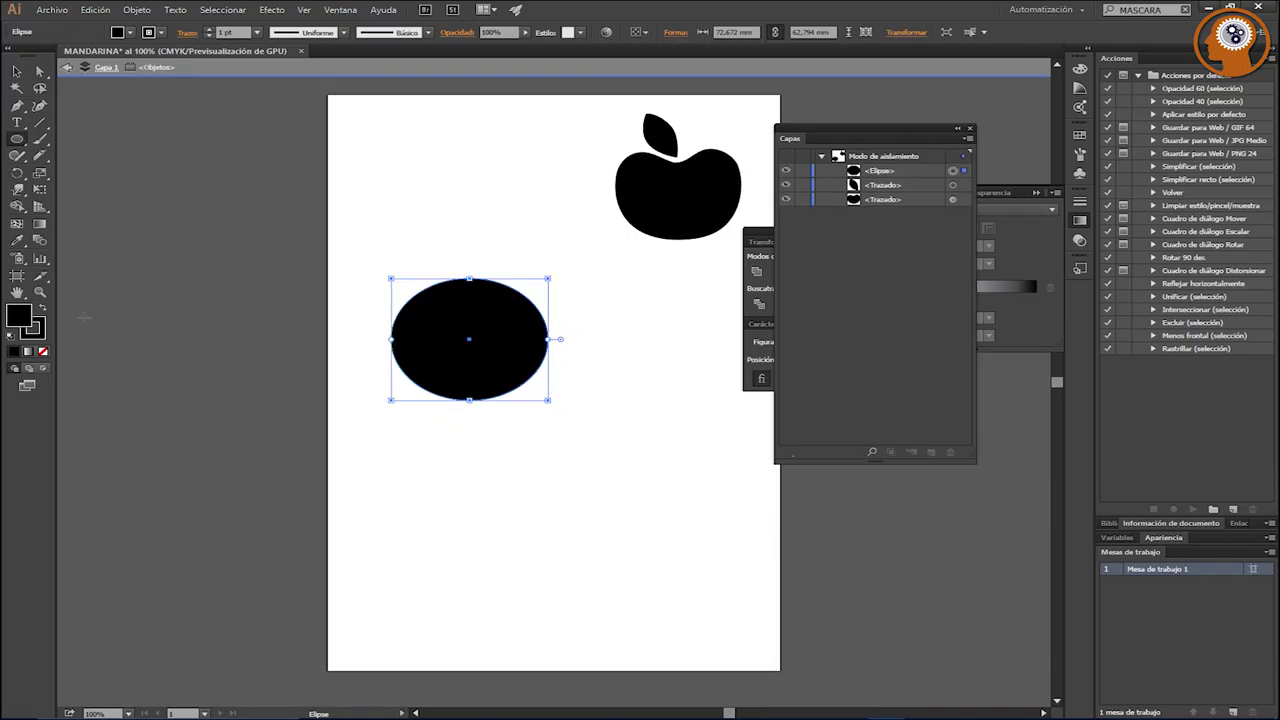
left_click(17, 71)
left_click(418, 511)
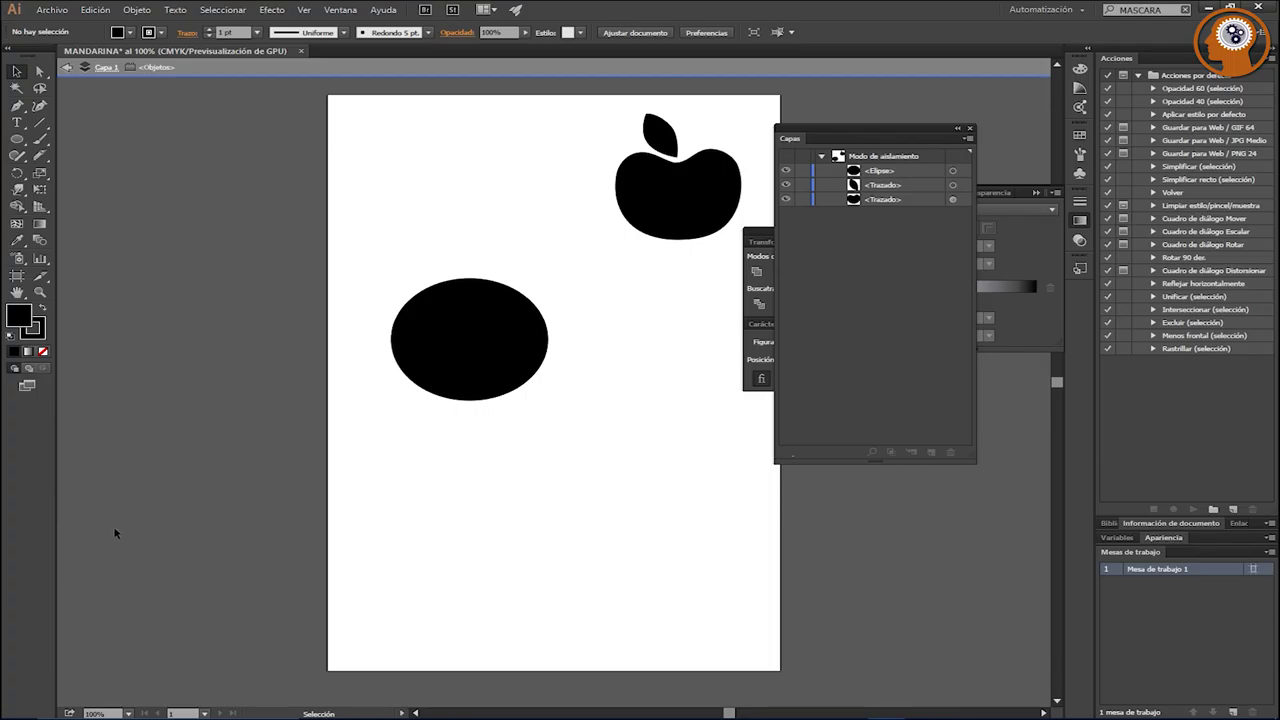
Step: Choose the Warp tool from the Width tool flyout
left_click(17, 205)
left_click(19, 190)
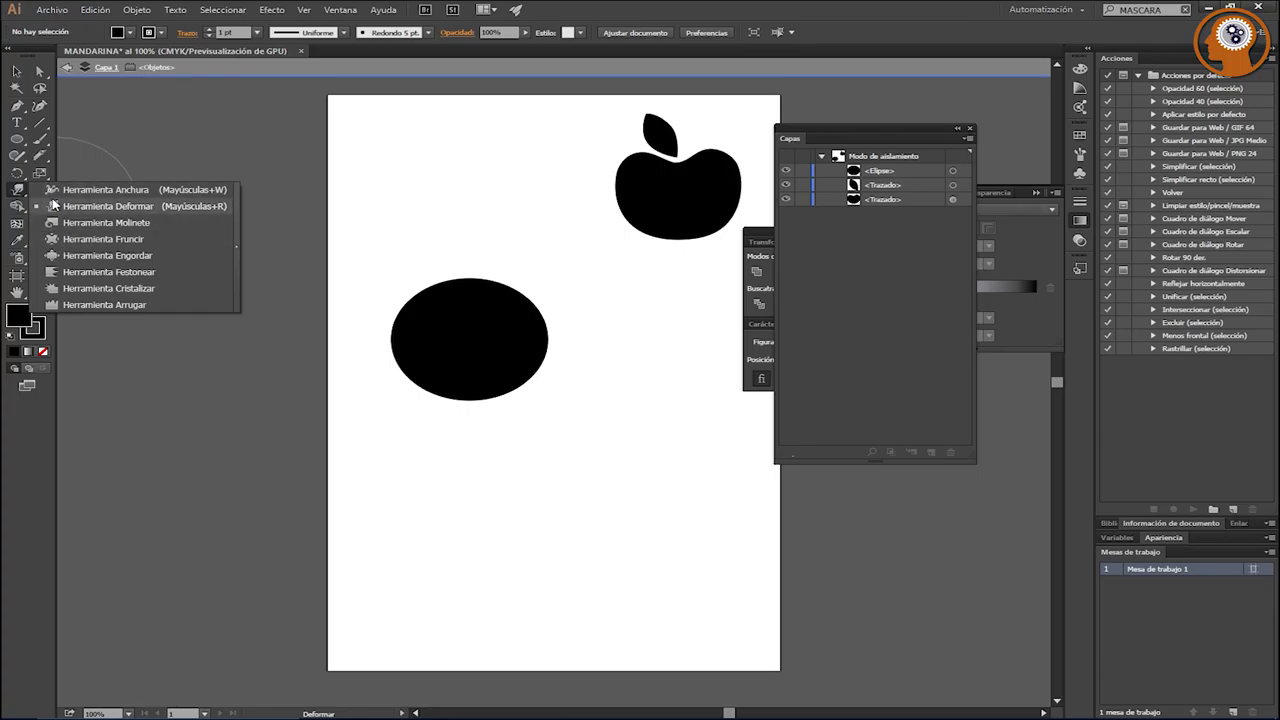
left_click(54, 206)
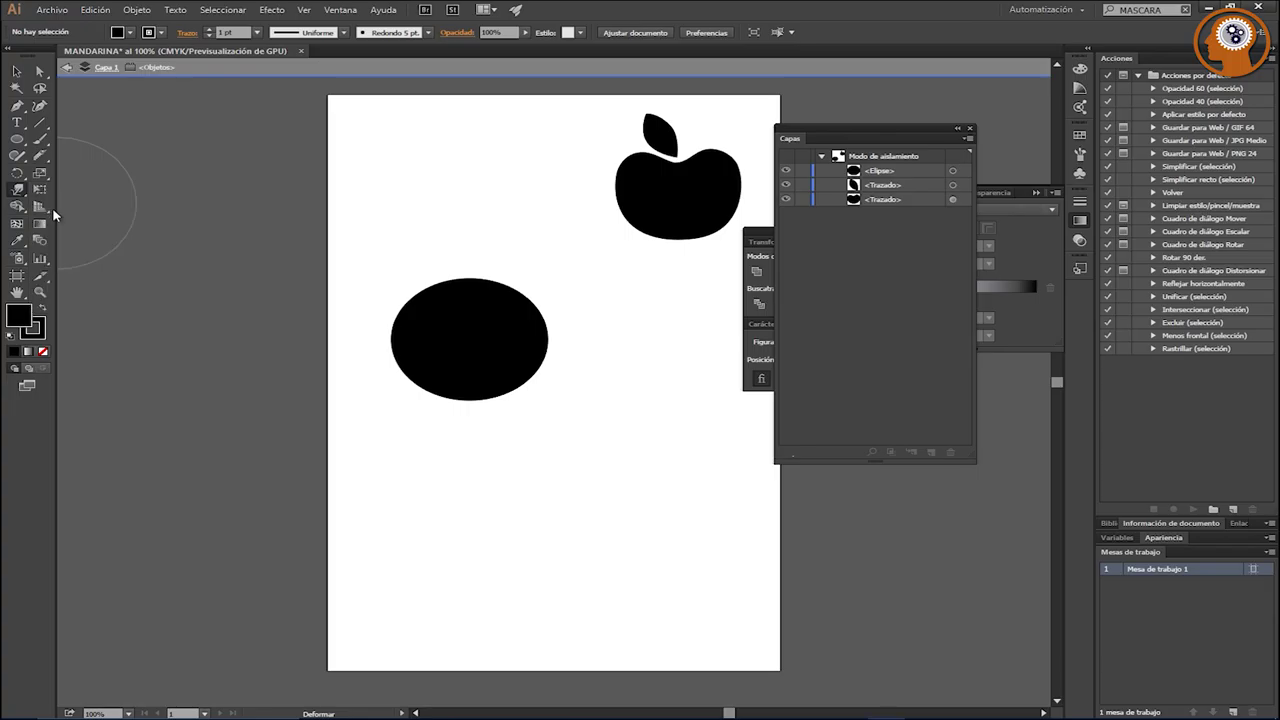
Step: Warp the ellipse's top edge into two rounded lobes with a central dip, then select it
left_click_drag(466, 292, 463, 185)
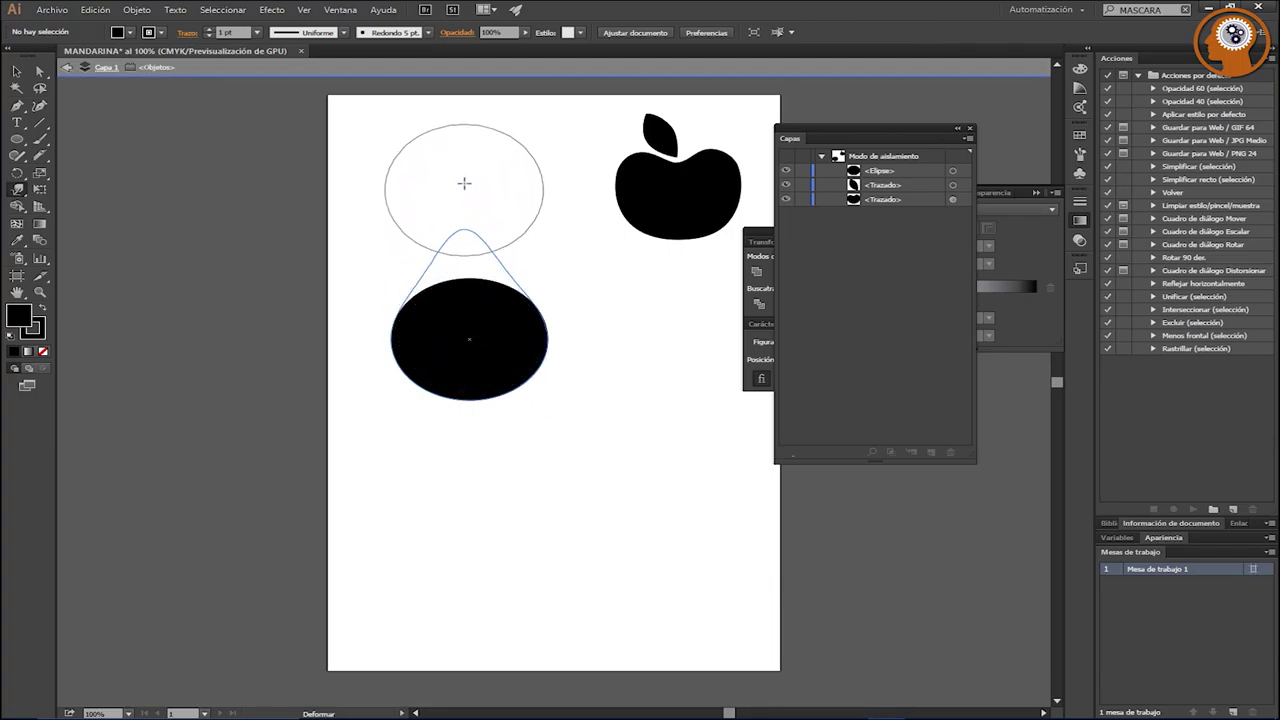
key("v")
key("ctrl+z")
key("shift+r")
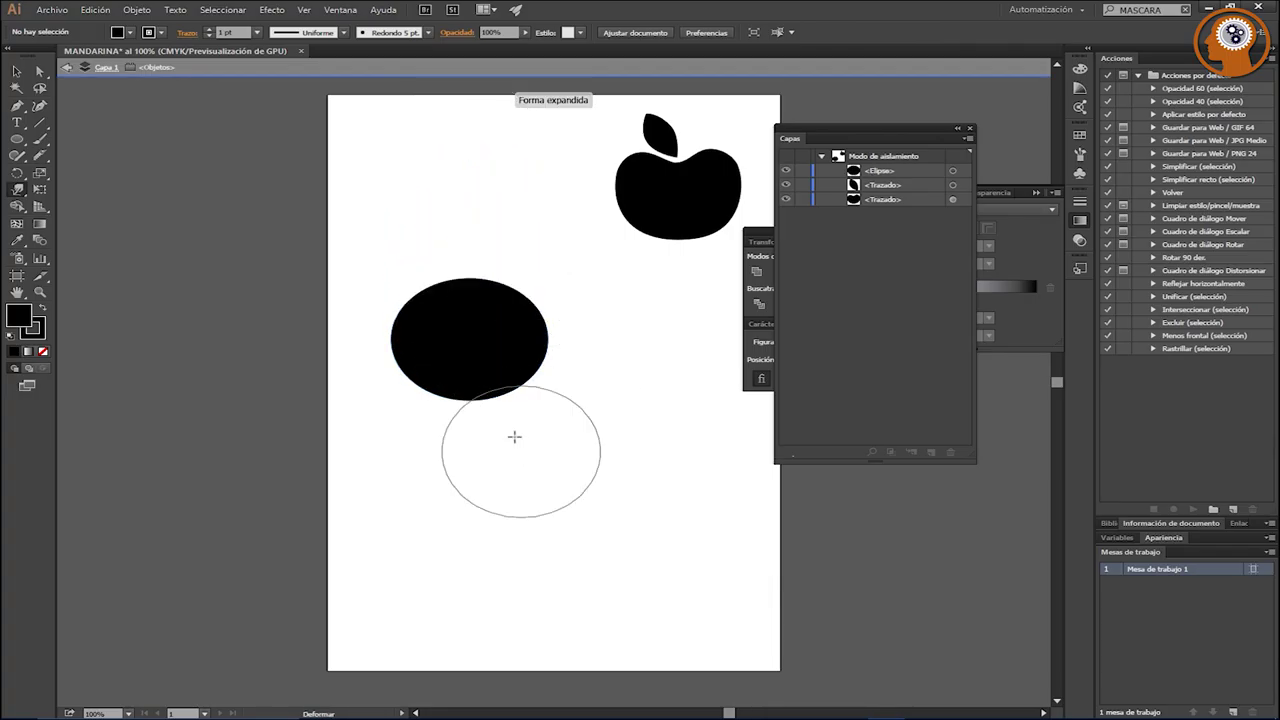
mouse_move(470, 342)
left_mouse_down()
mouse_move(490, 339)
mouse_move(462, 336)
mouse_move(463, 324)
left_mouse_up()
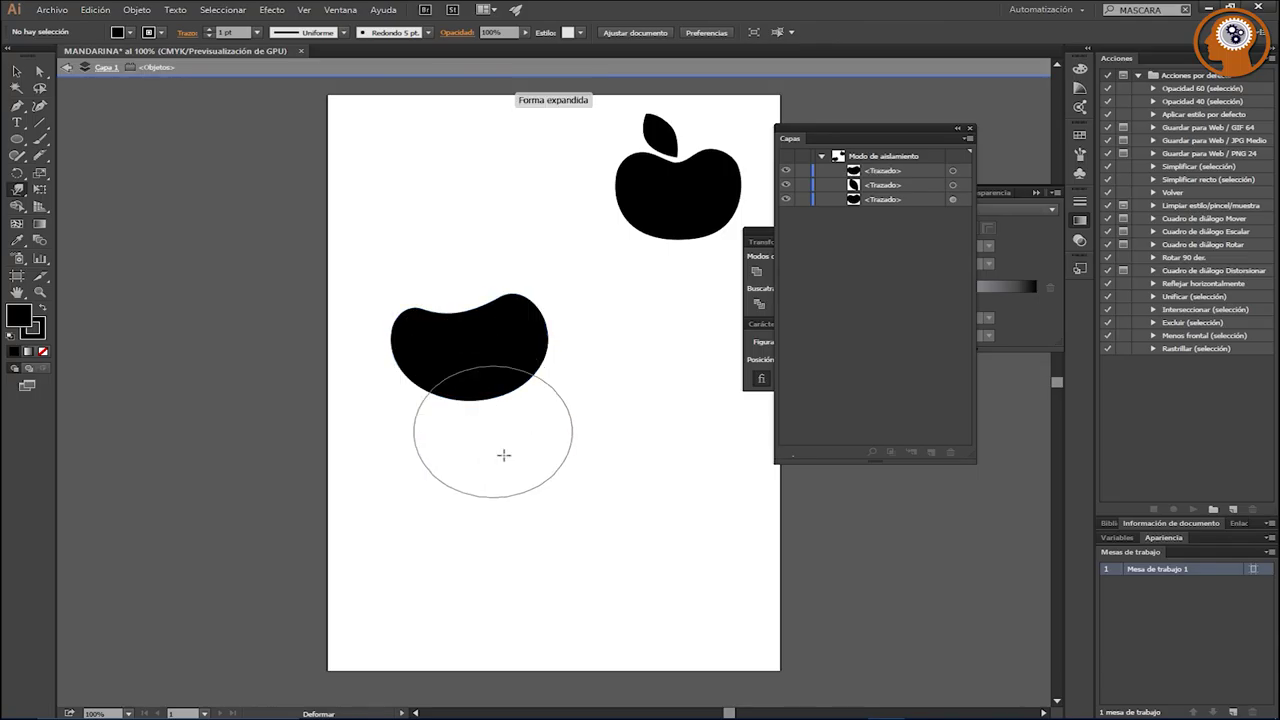
mouse_move(463, 324)
left_mouse_down()
mouse_move(431, 286)
mouse_move(468, 244)
left_mouse_up()
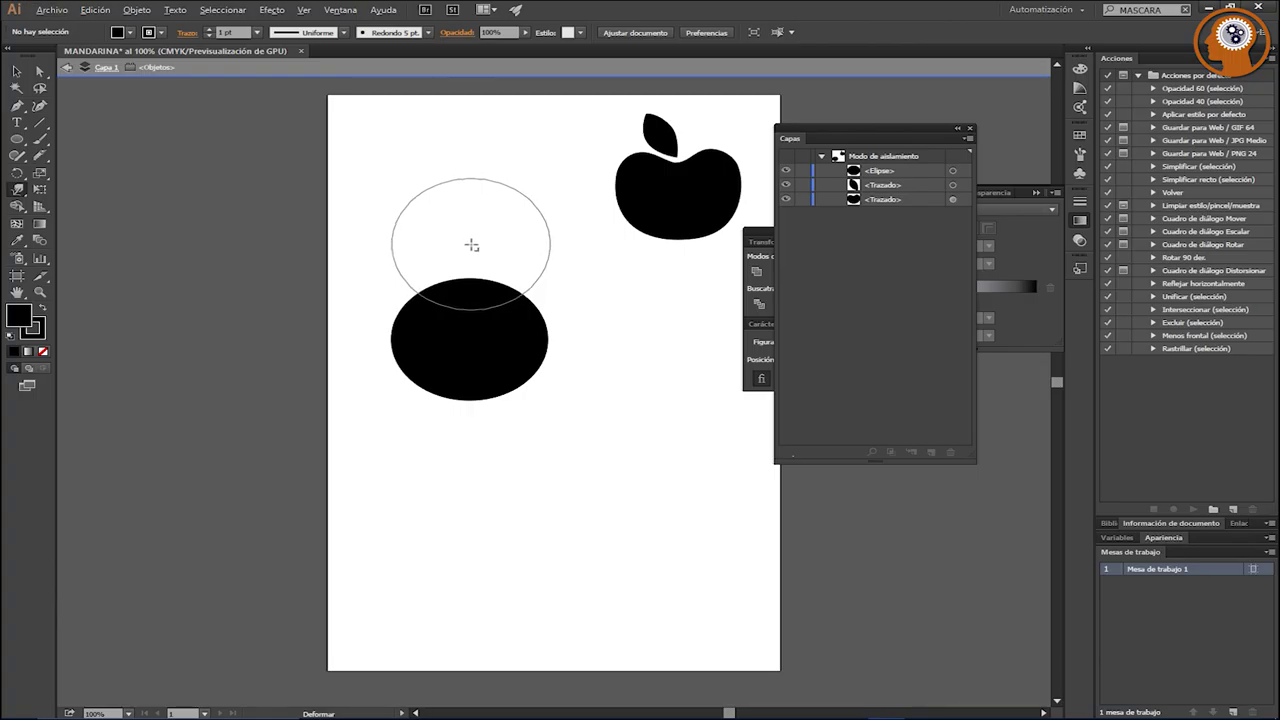
mouse_move(468, 243)
left_mouse_down()
mouse_move(428, 274)
mouse_move(480, 243)
mouse_move(466, 223)
mouse_move(477, 240)
mouse_move(486, 229)
mouse_move(478, 239)
mouse_move(463, 226)
mouse_move(469, 277)
mouse_move(469, 217)
mouse_move(473, 290)
mouse_move(443, 320)
mouse_move(457, 329)
mouse_move(466, 304)
left_mouse_up()
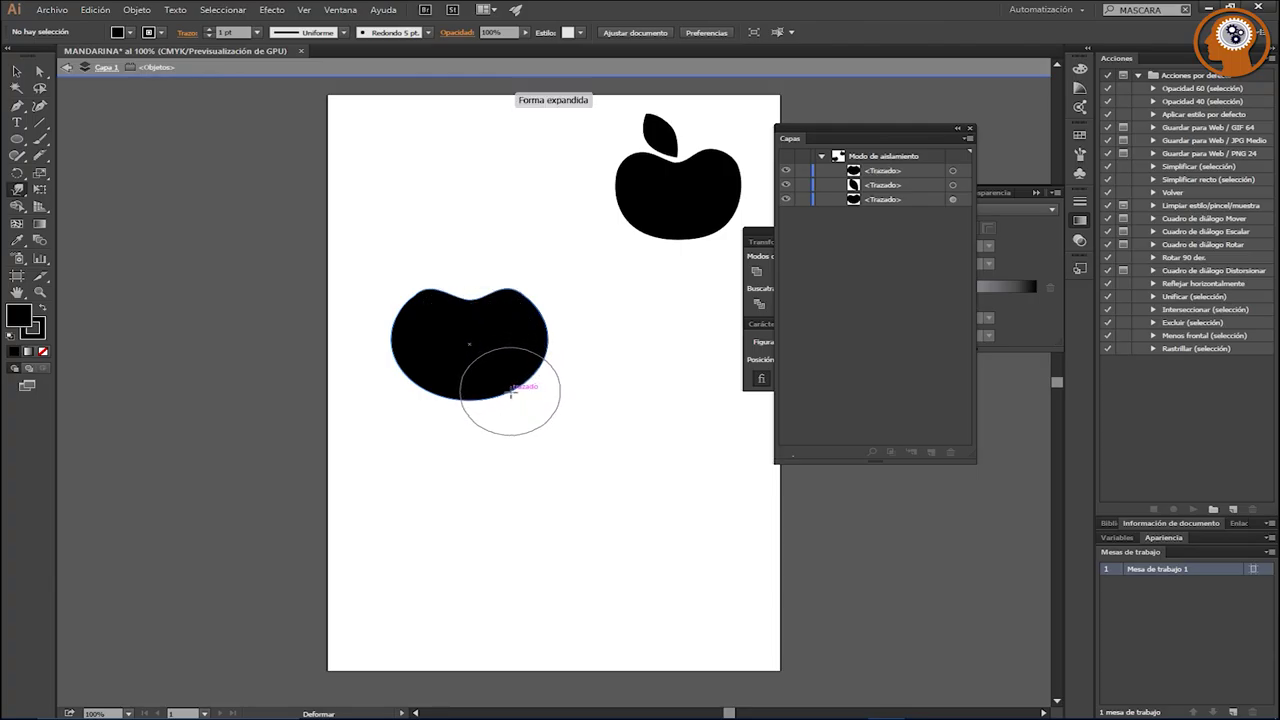
left_click(16, 71)
left_click(400, 306)
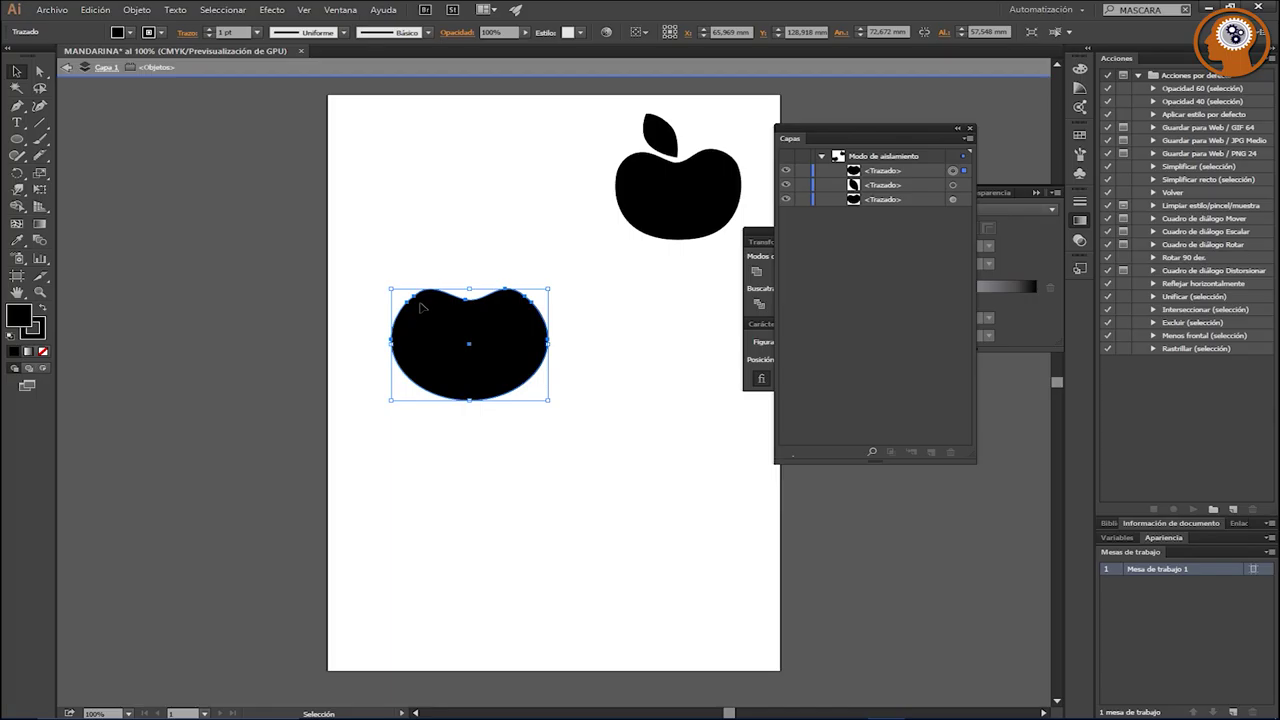
Step: Simplify the body to 52% curve precision and 12° angle, then move it beside the apple
left_click(137, 10)
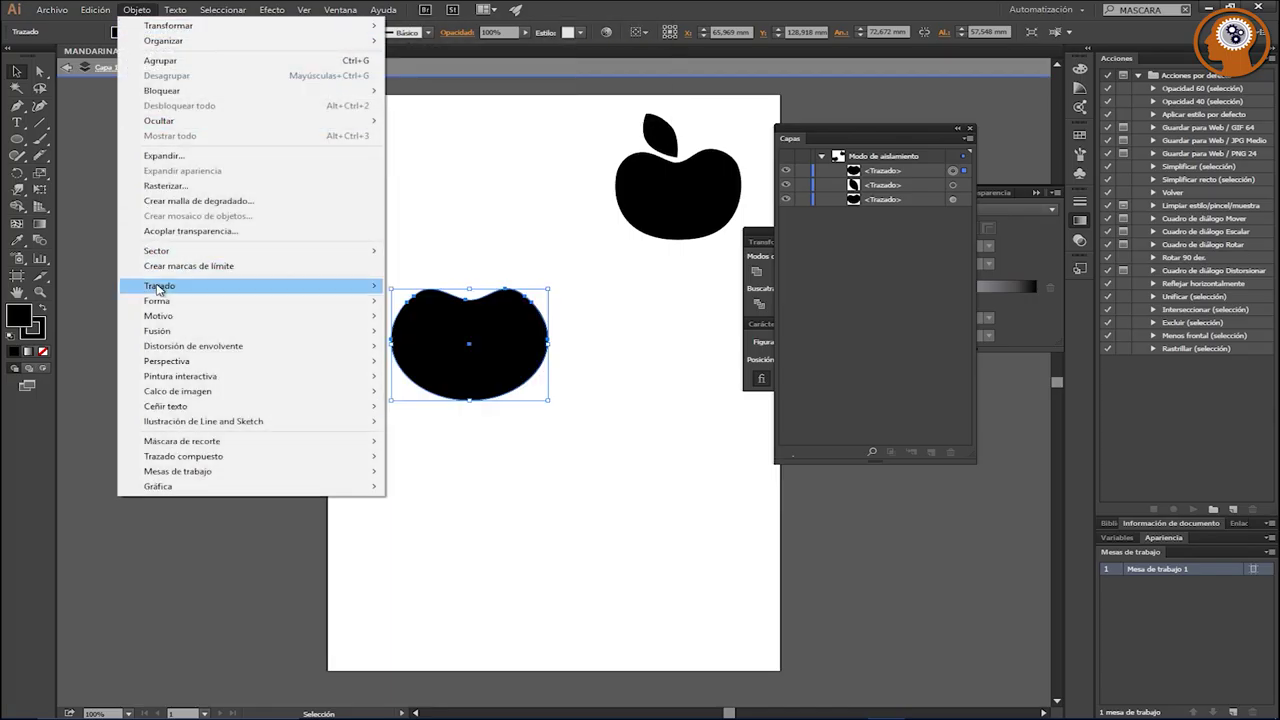
mouse_move(160, 286)
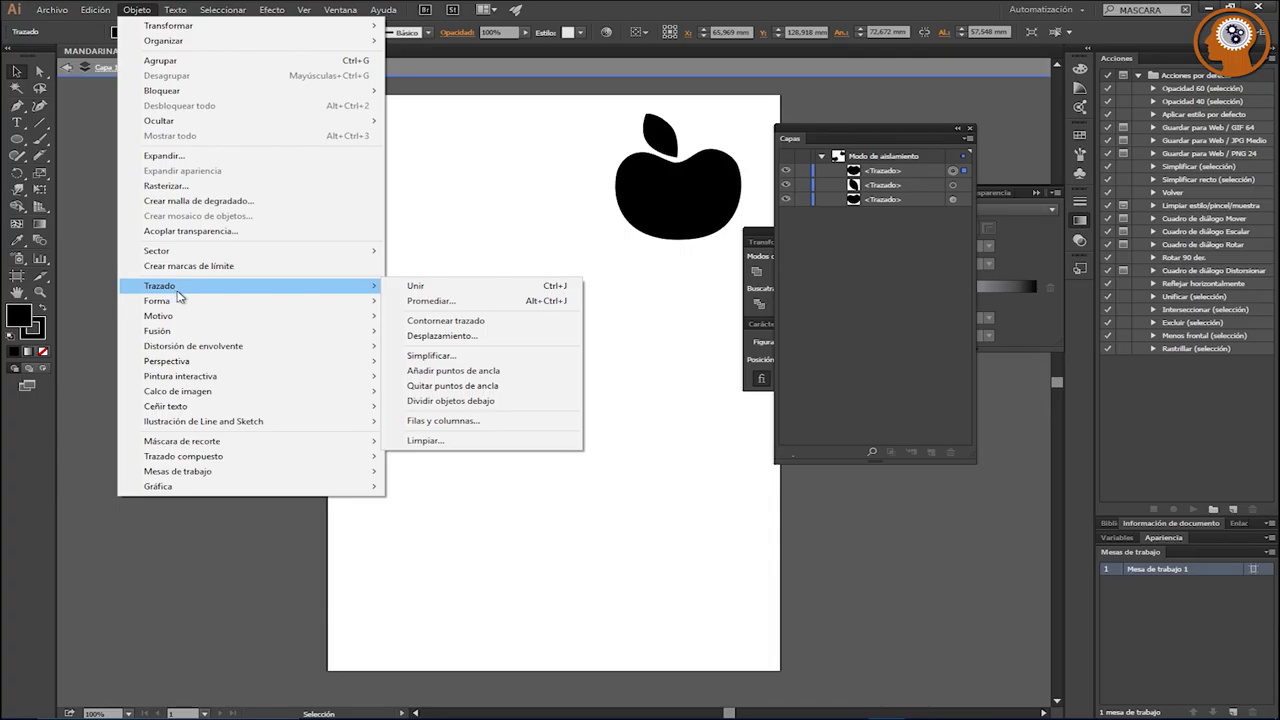
left_click(432, 356)
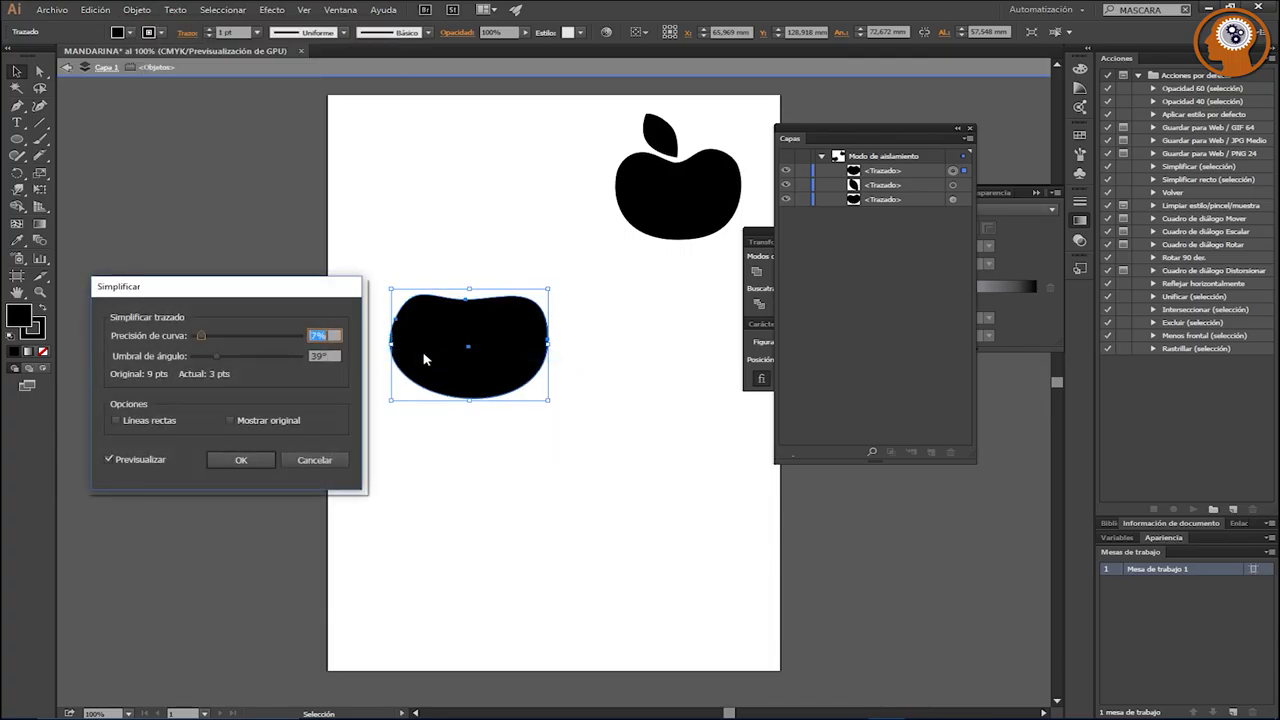
mouse_move(219, 364)
left_mouse_down()
mouse_move(246, 365)
mouse_move(203, 359)
mouse_move(255, 334)
mouse_move(245, 339)
left_mouse_up()
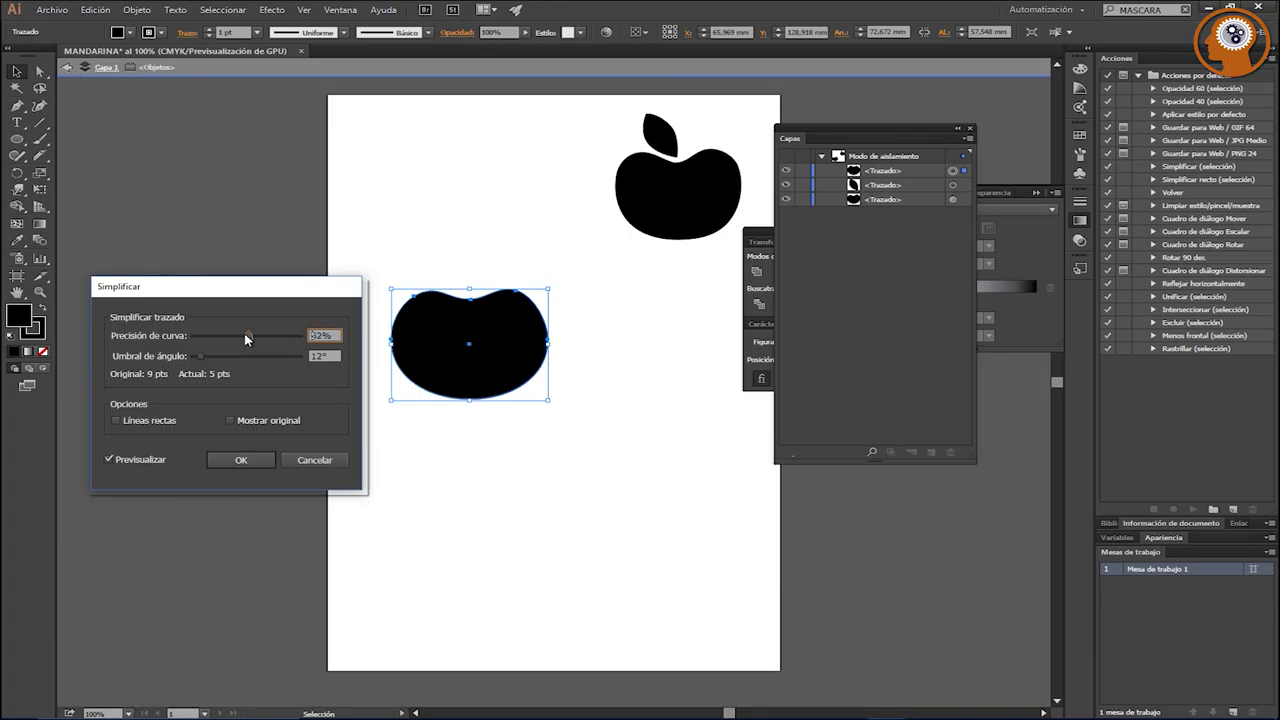
left_click(240, 462)
left_click(518, 472)
left_click_drag(466, 361, 498, 215)
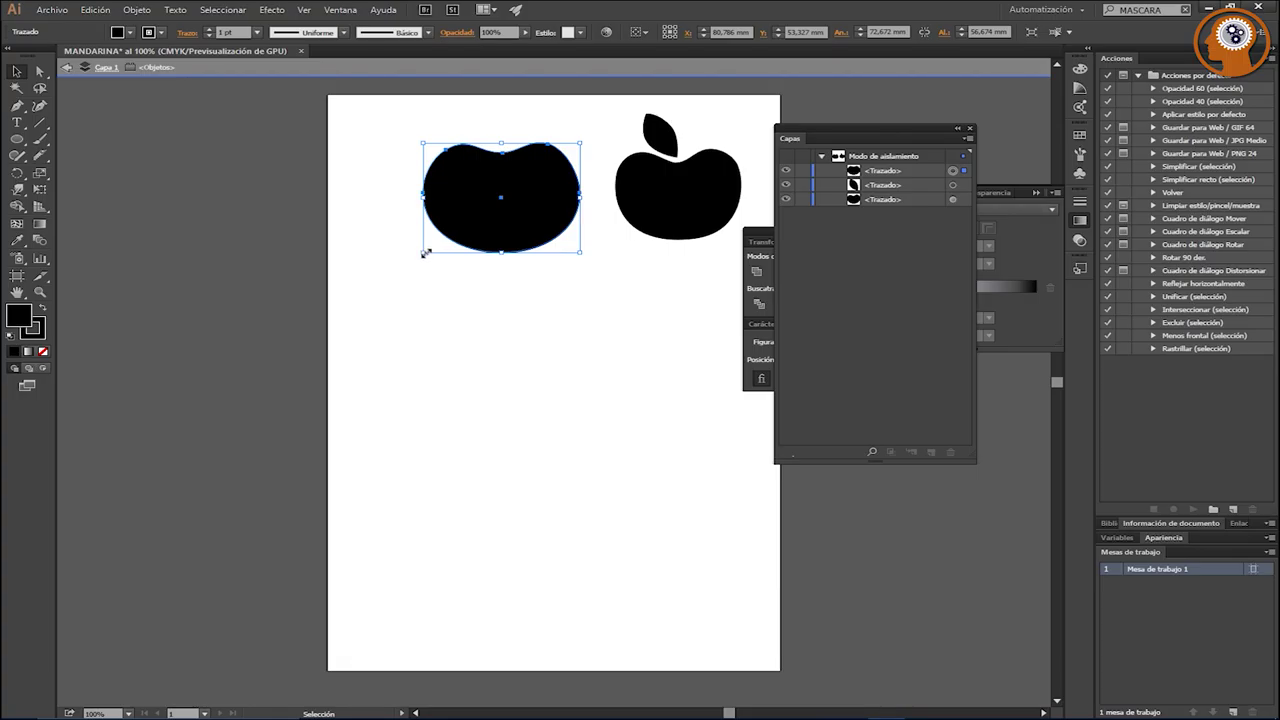
Step: Scale the body slightly smaller, discarding a trial Pen stem
left_click_drag(423, 253, 482, 226)
left_click(480, 306)
key("p")
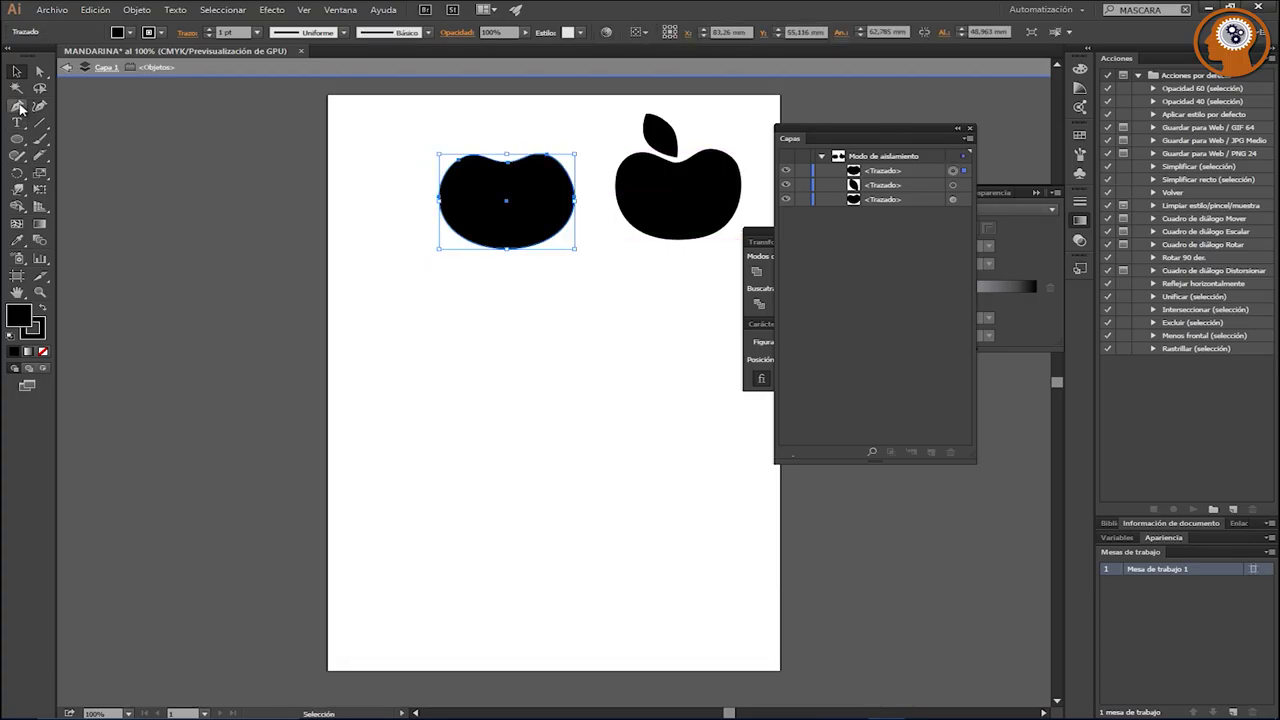
left_click(482, 117)
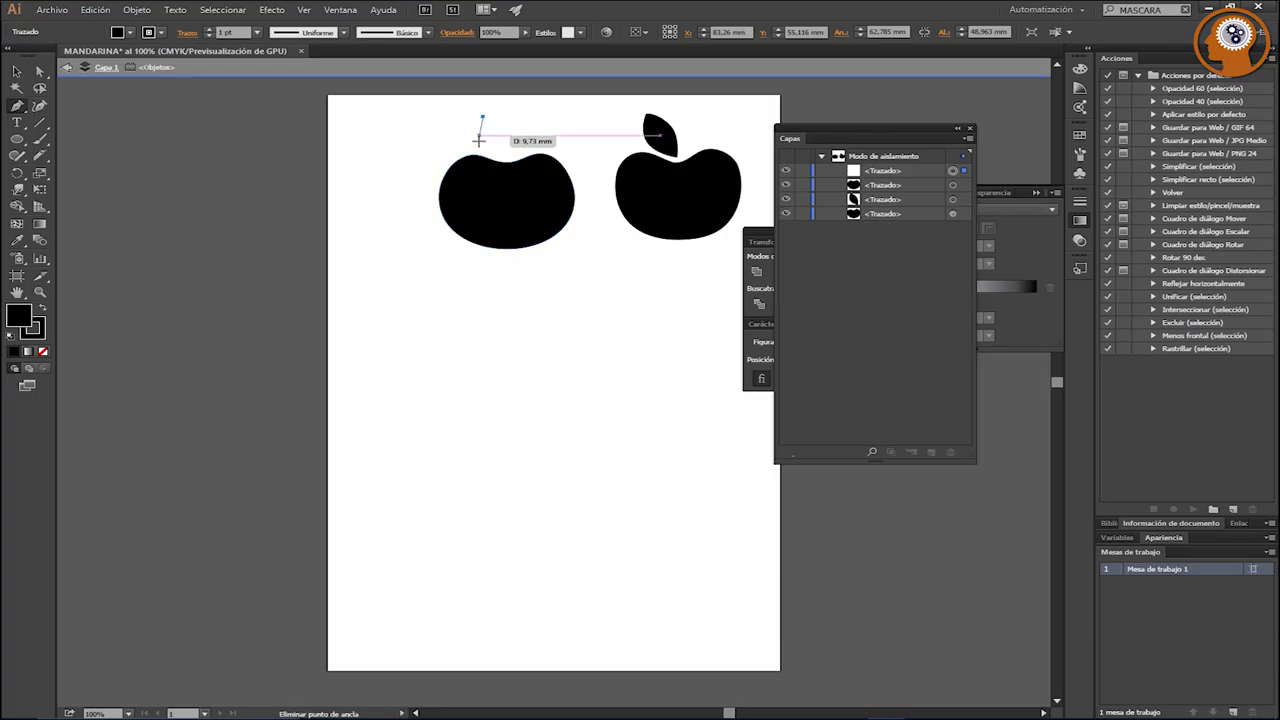
left_click(494, 150)
mouse_move(495, 151)
left_mouse_down()
mouse_move(485, 139)
mouse_move(508, 152)
left_mouse_up()
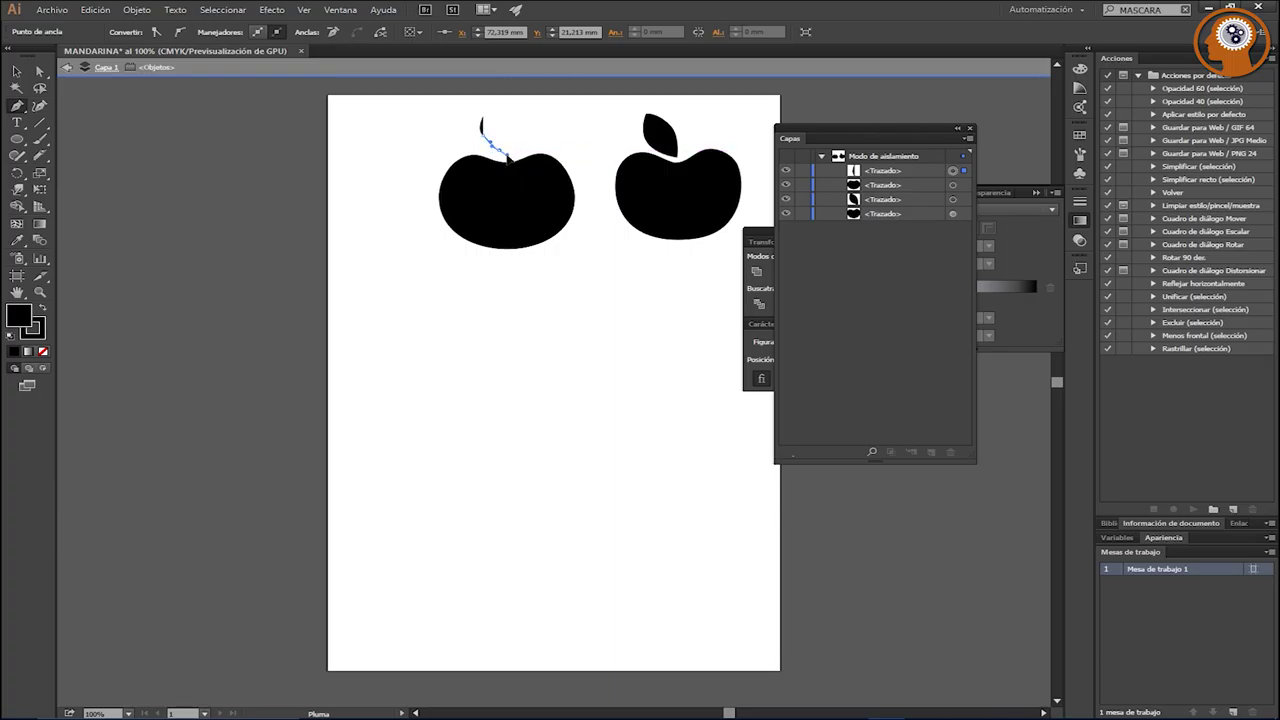
key("ctrl+z")
key("ctrl+z")
key("ctrl+z")
Step: Copy the right apple's leaf and place the copy on top of the left body
left_click(508, 155, "ctrl")
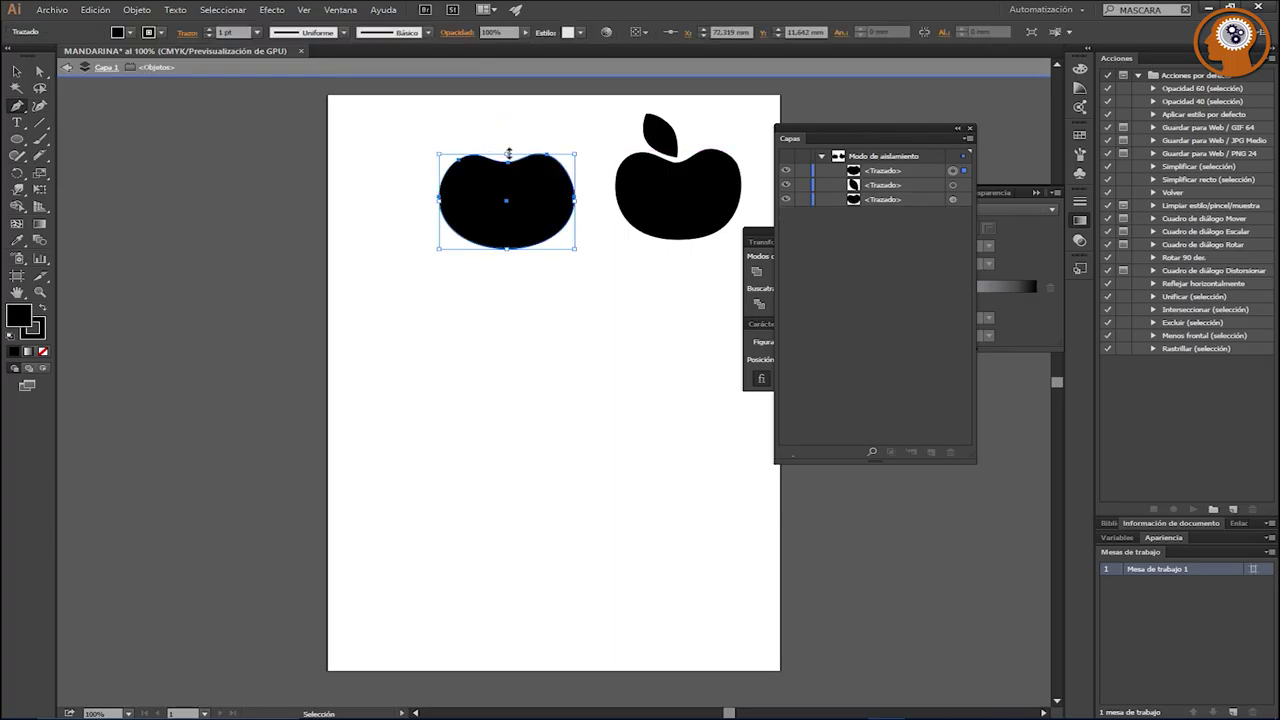
key("a")
left_click(659, 119)
key("v")
key("ctrl+c")
key("ctrl+v")
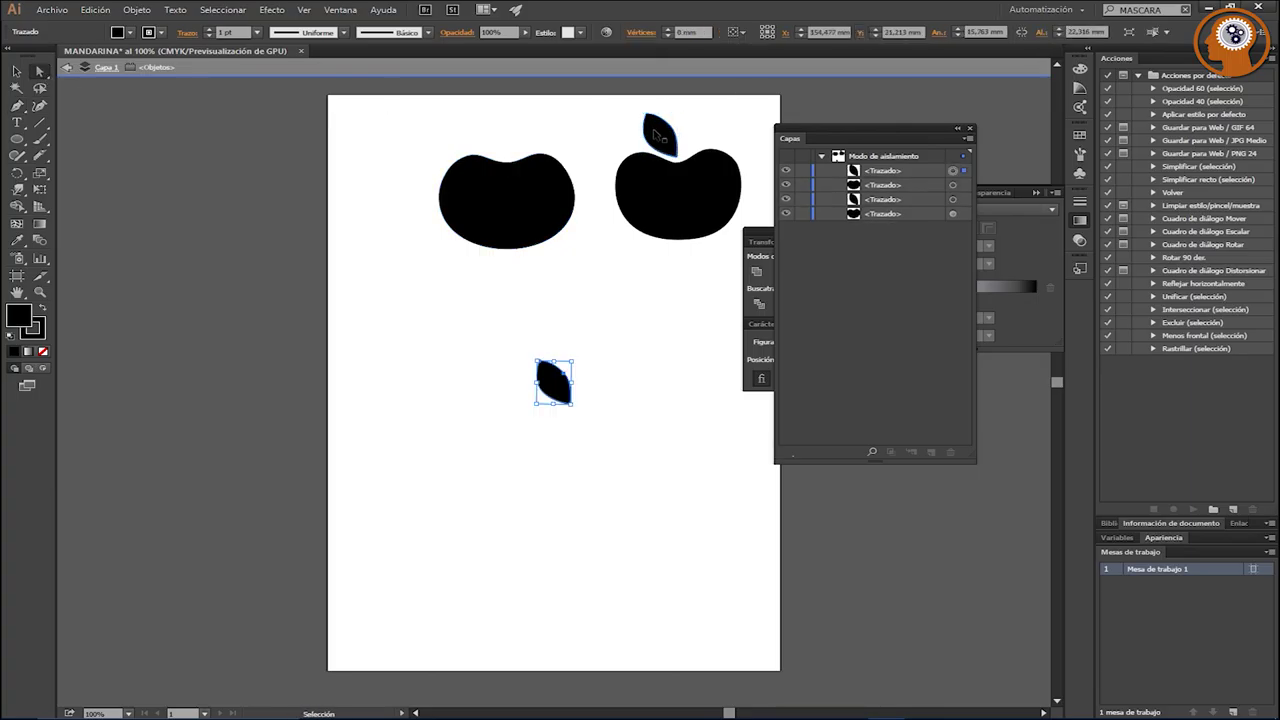
mouse_move(554, 390)
left_mouse_down()
mouse_move(481, 120)
mouse_move(490, 137)
left_mouse_up()
left_click(527, 381)
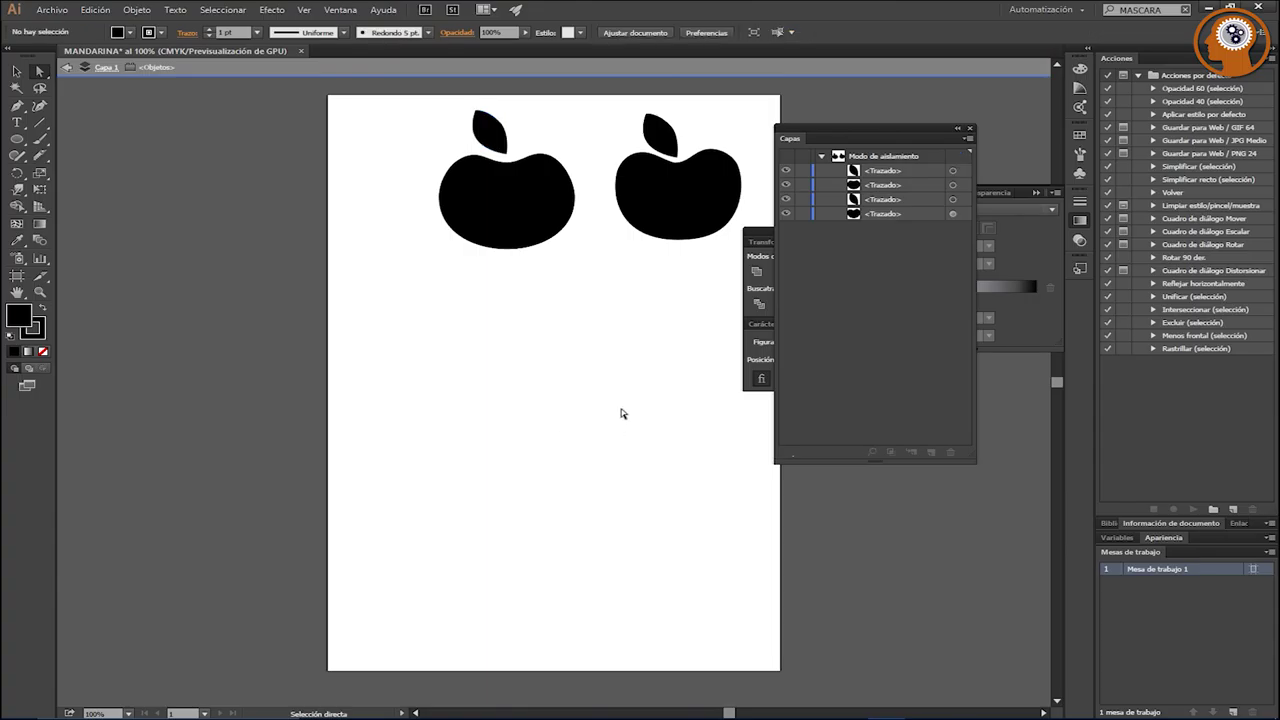
Step: Cut the left apple and paste it back in place with Ctrl+F
left_click_drag(592, 274, 403, 111)
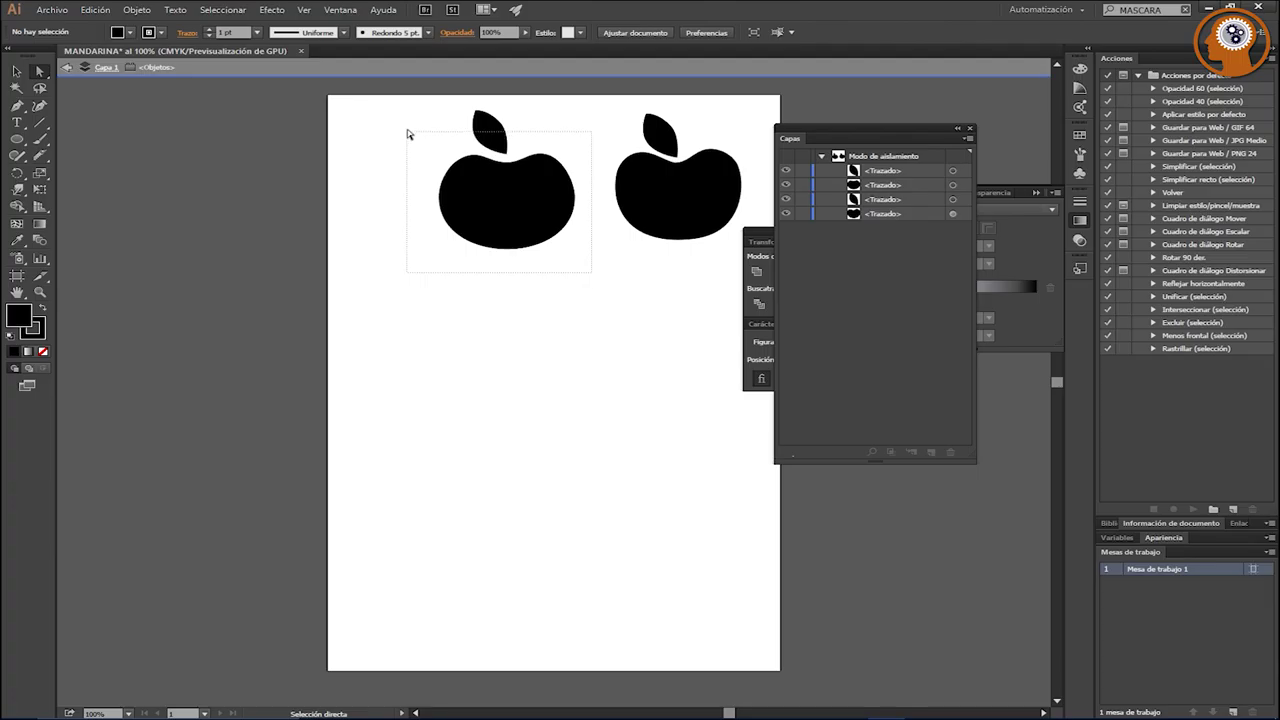
key("v")
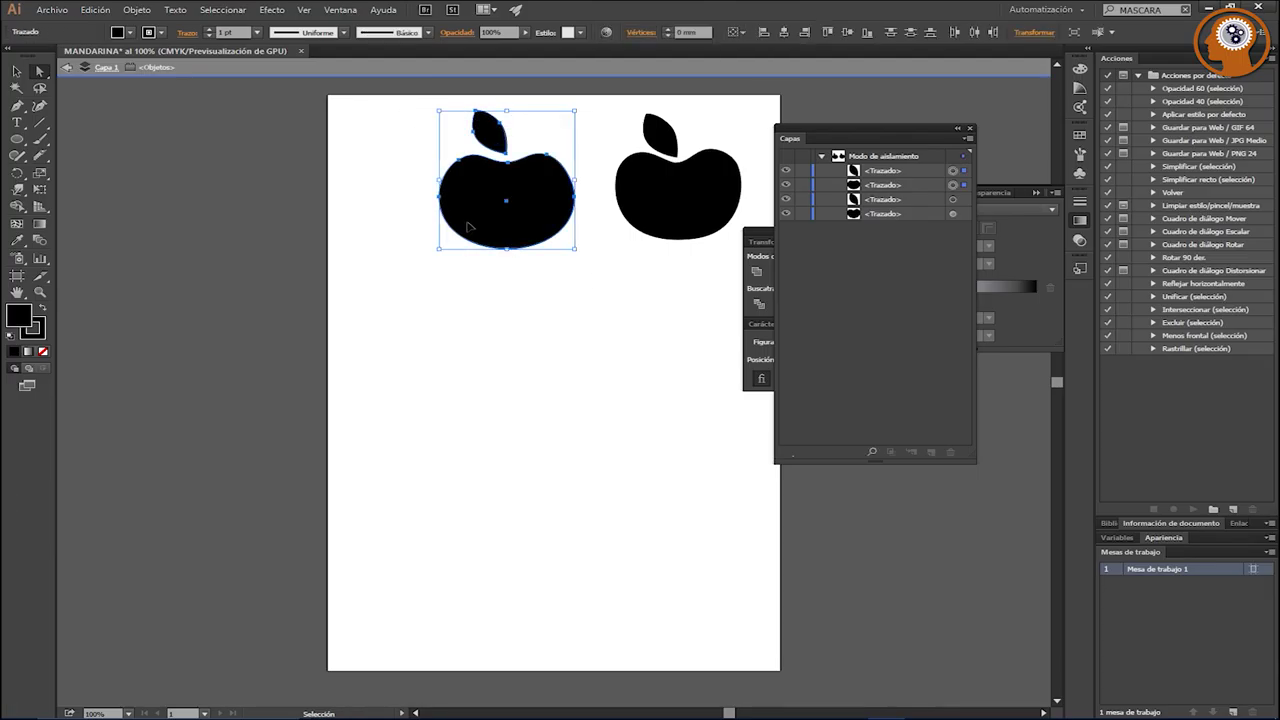
key("a")
right_click(478, 217)
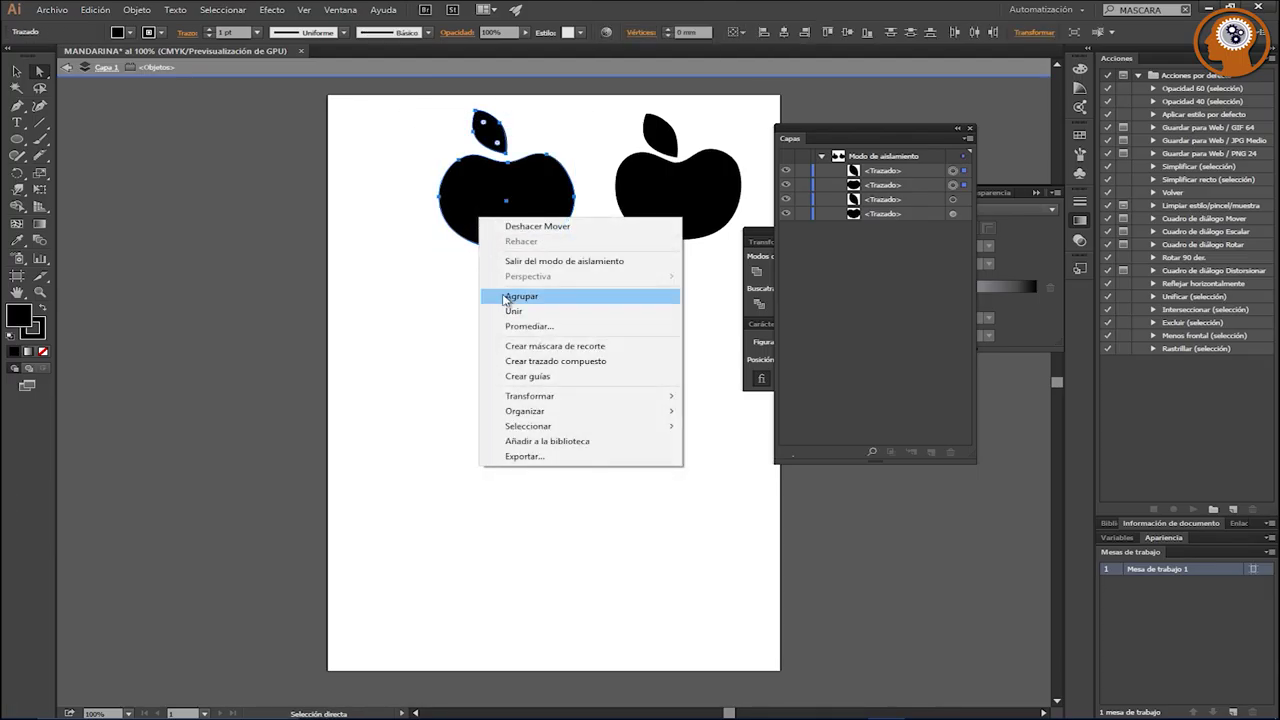
left_click(90, 10)
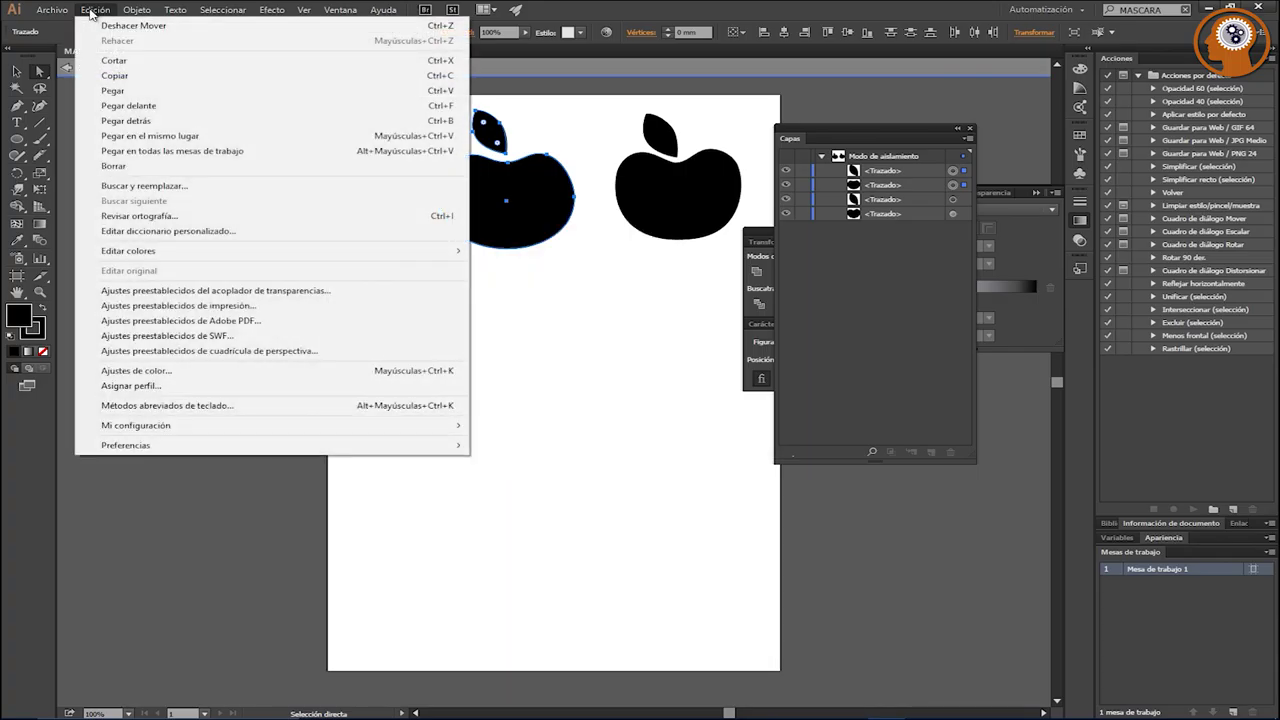
left_click(134, 58)
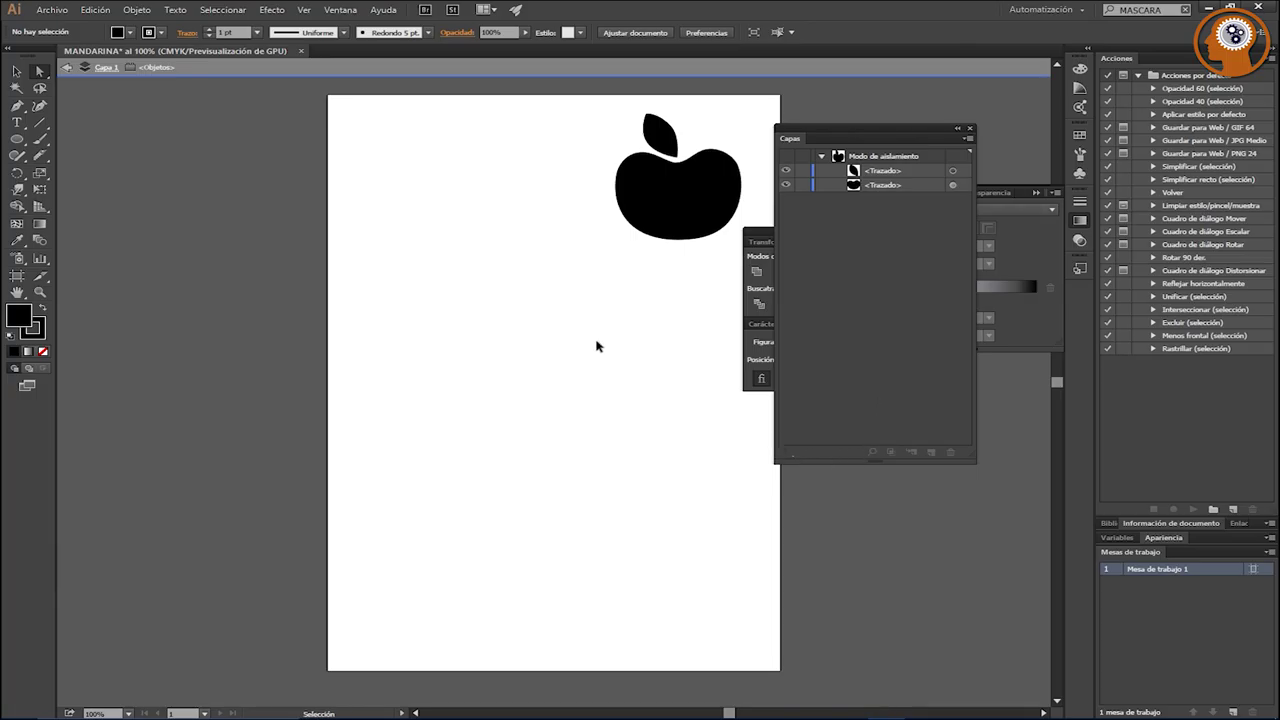
key("ctrl+f")
Step: Exit isolation mode and add a new layer above Capa 1
left_click(965, 145)
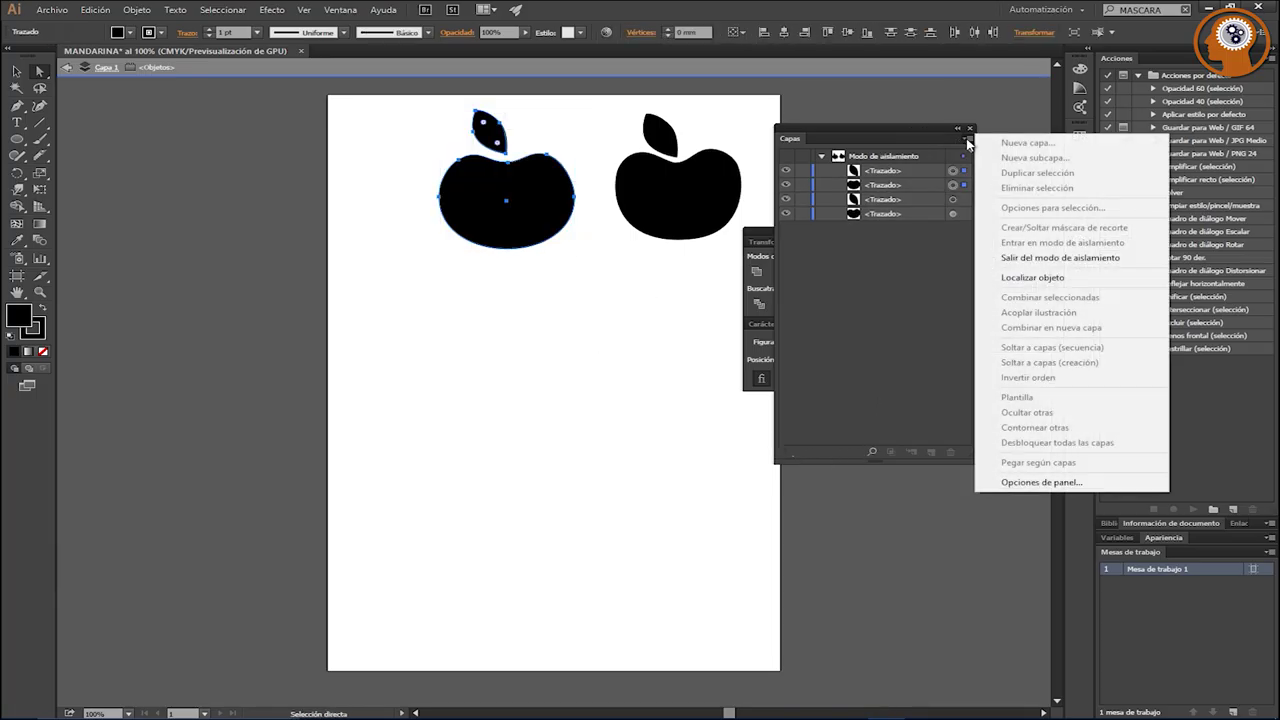
double_click(463, 380)
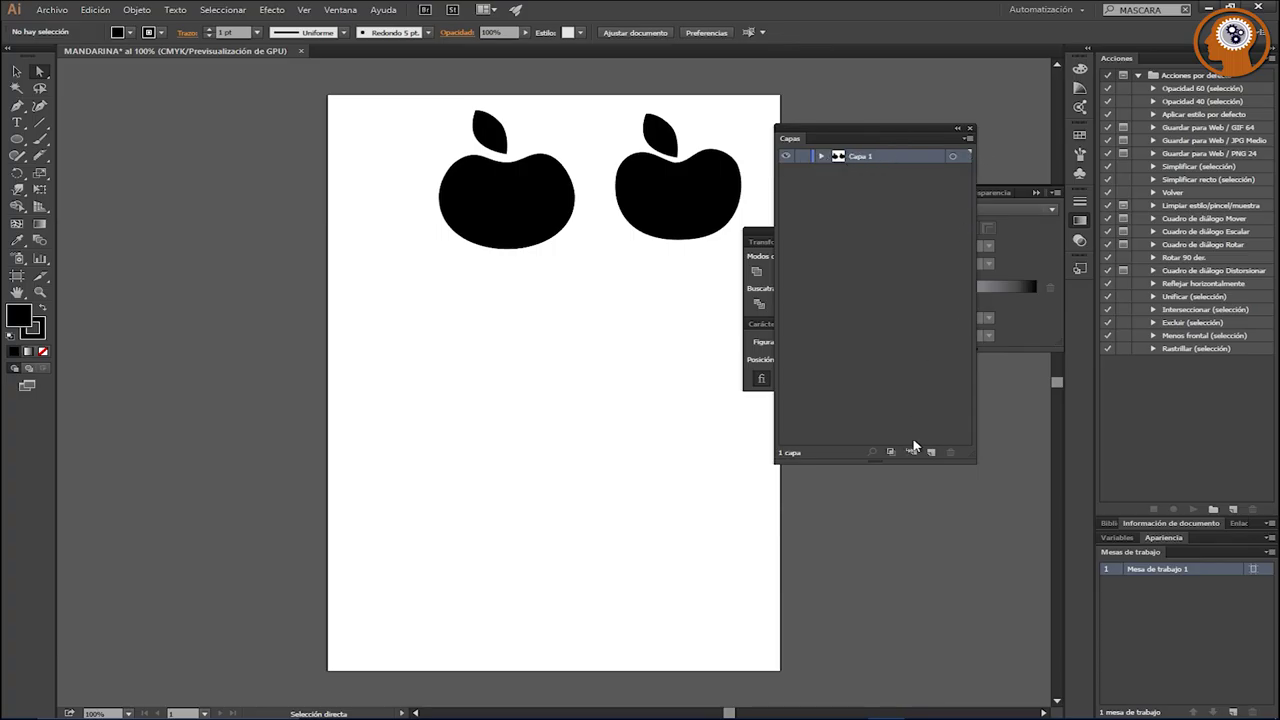
left_click(930, 451)
Step: Move the left apple from Capa 1 into Capa 2, placing it at the top left
left_click_drag(598, 295, 429, 114)
key("v")
key("ctrl+x")
left_click(885, 155)
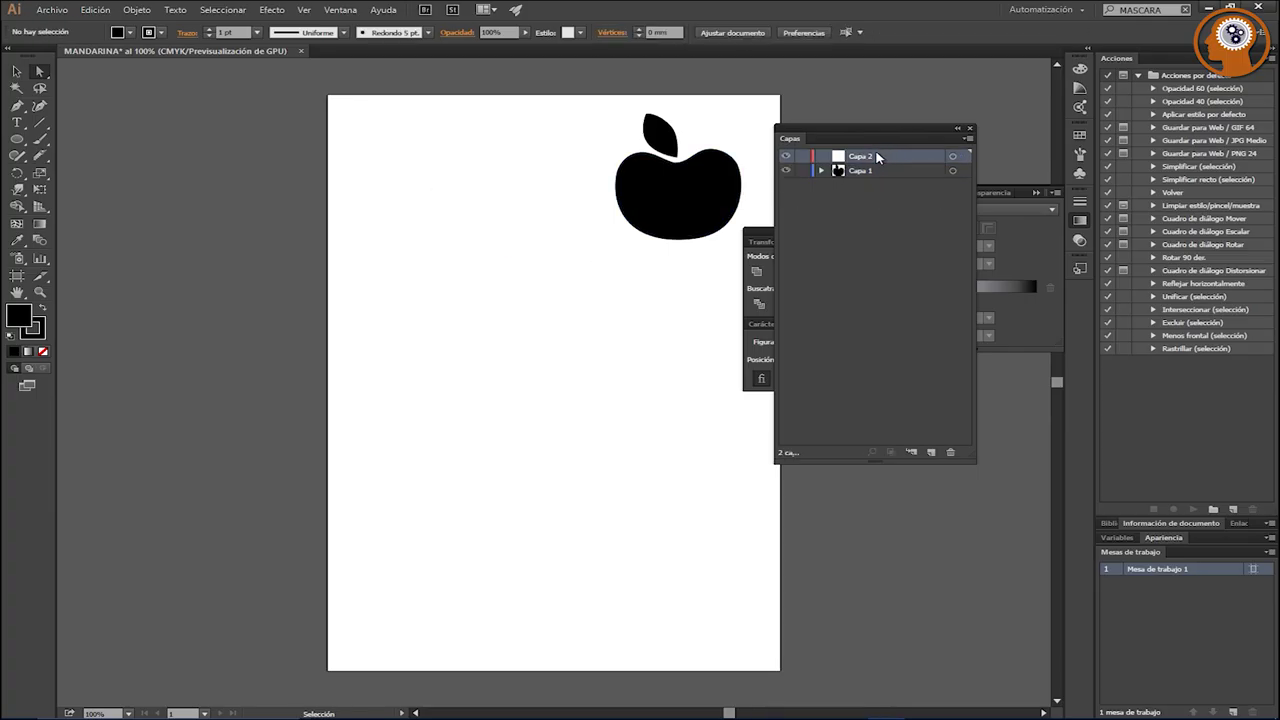
key("a")
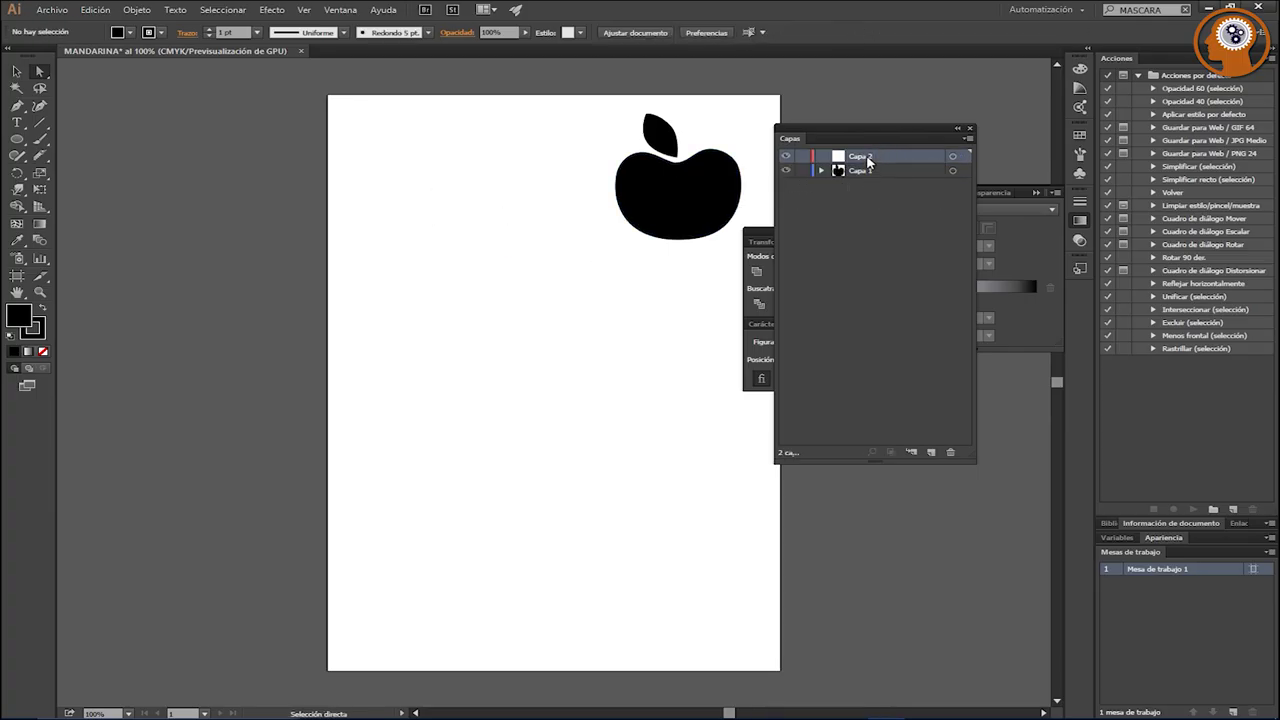
left_click_drag(867, 171, 864, 162)
left_click(968, 141)
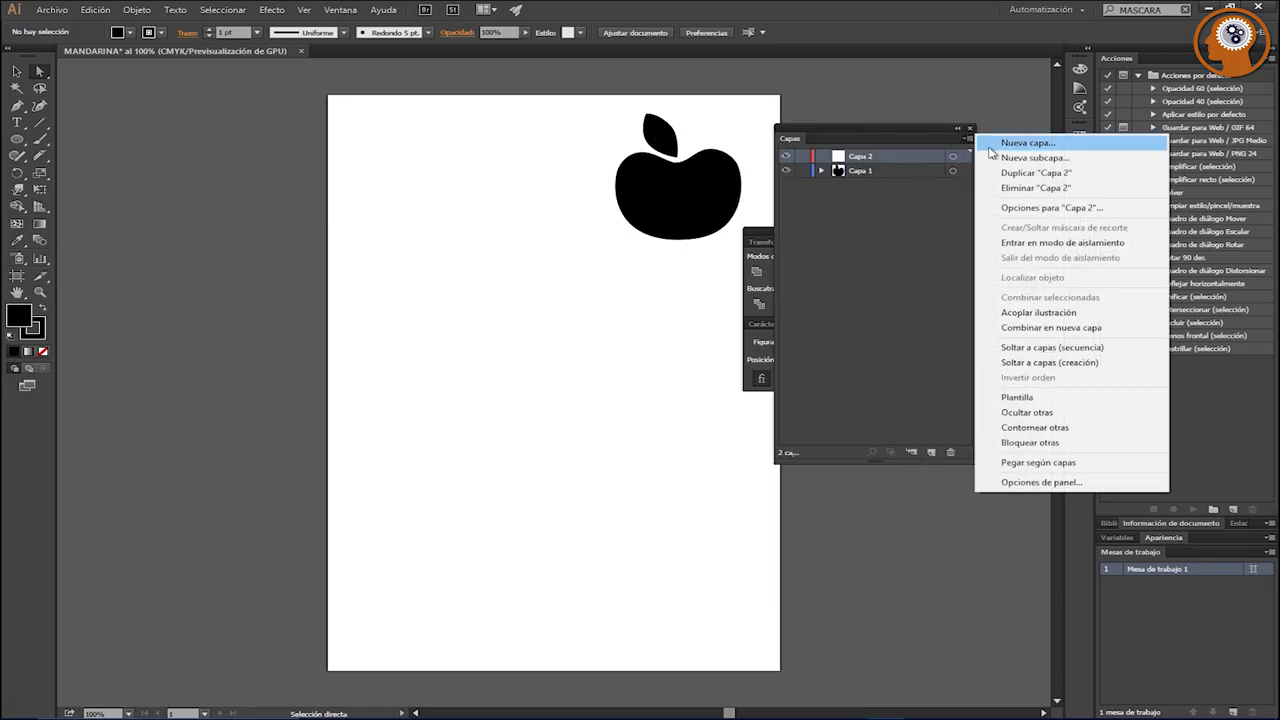
left_click(900, 195)
key("v")
key("ctrl+v")
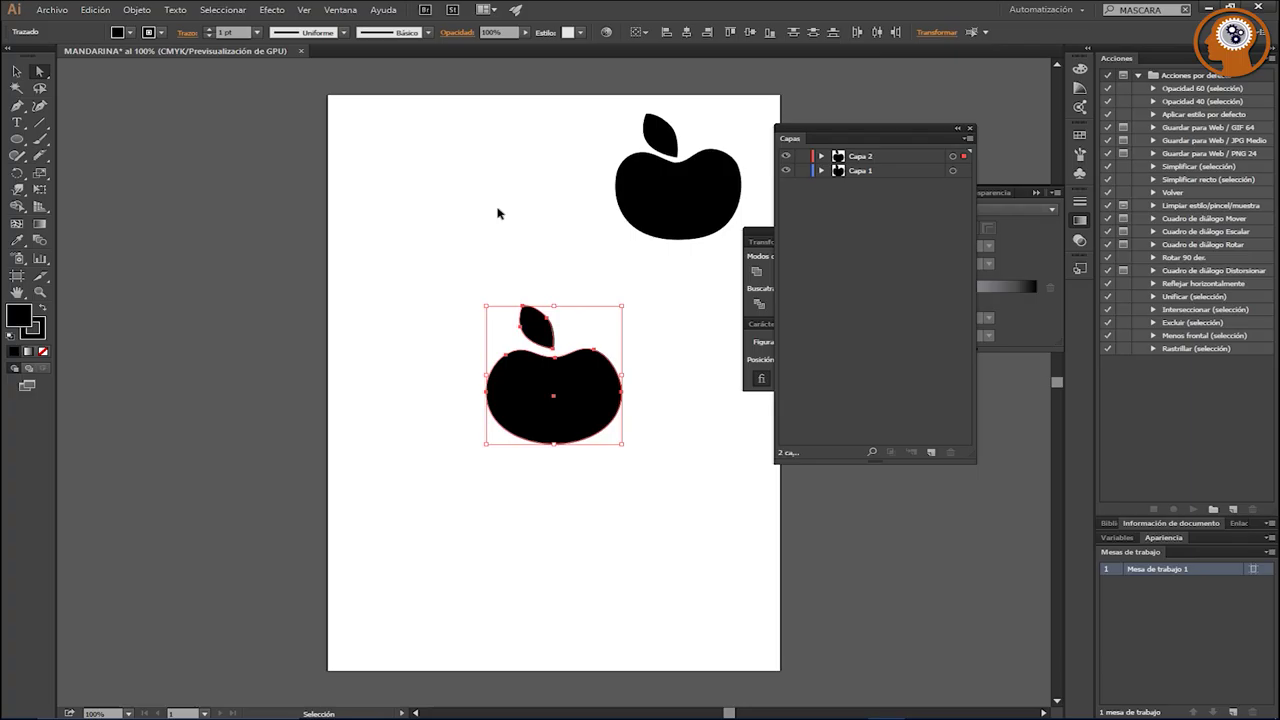
left_click_drag(571, 391, 519, 197)
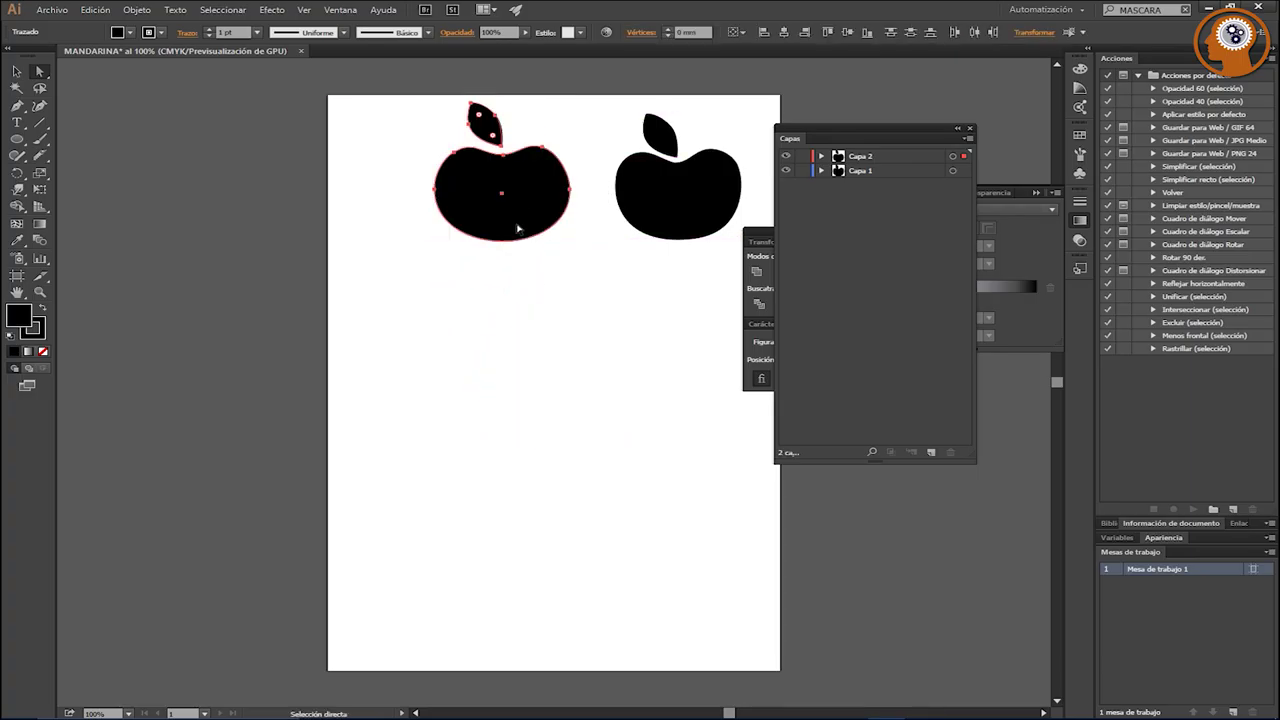
left_click(600, 248)
Step: Rename the layers to MANZANA 1 and MANZANA2
double_click(862, 157)
type("MANZANA 1")
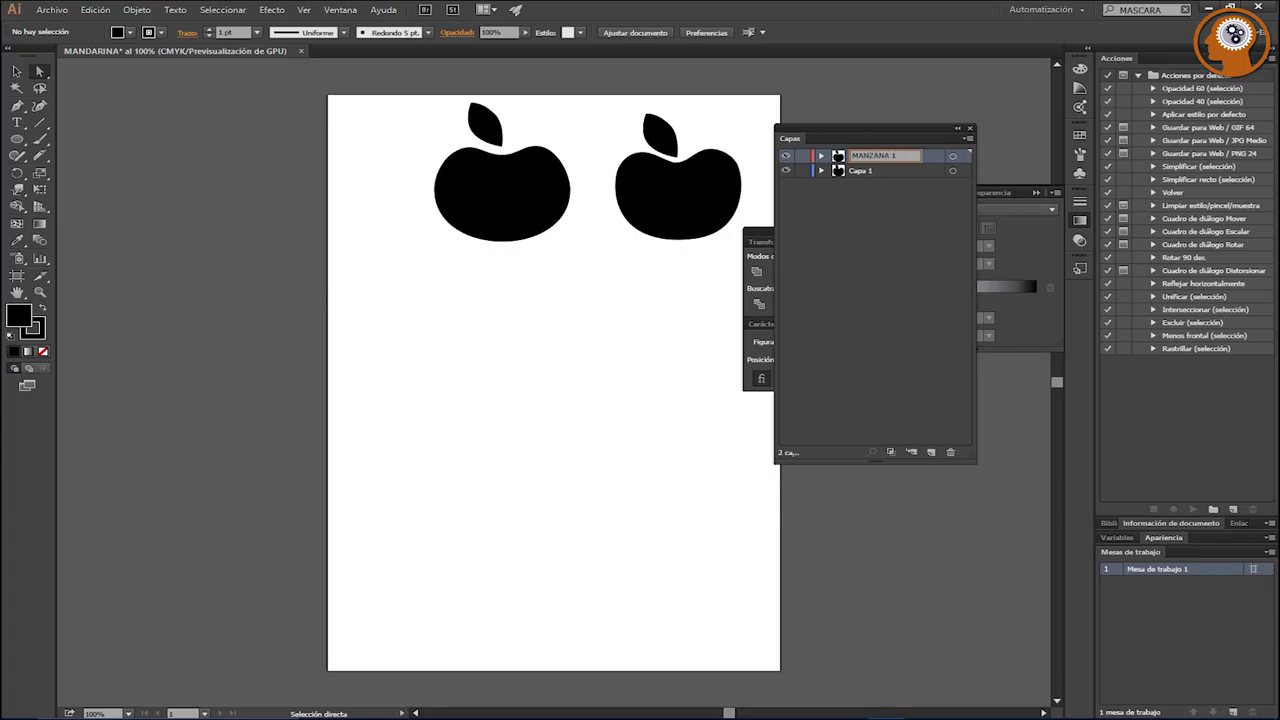
left_click(869, 287)
double_click(862, 171)
type("MANZANA")
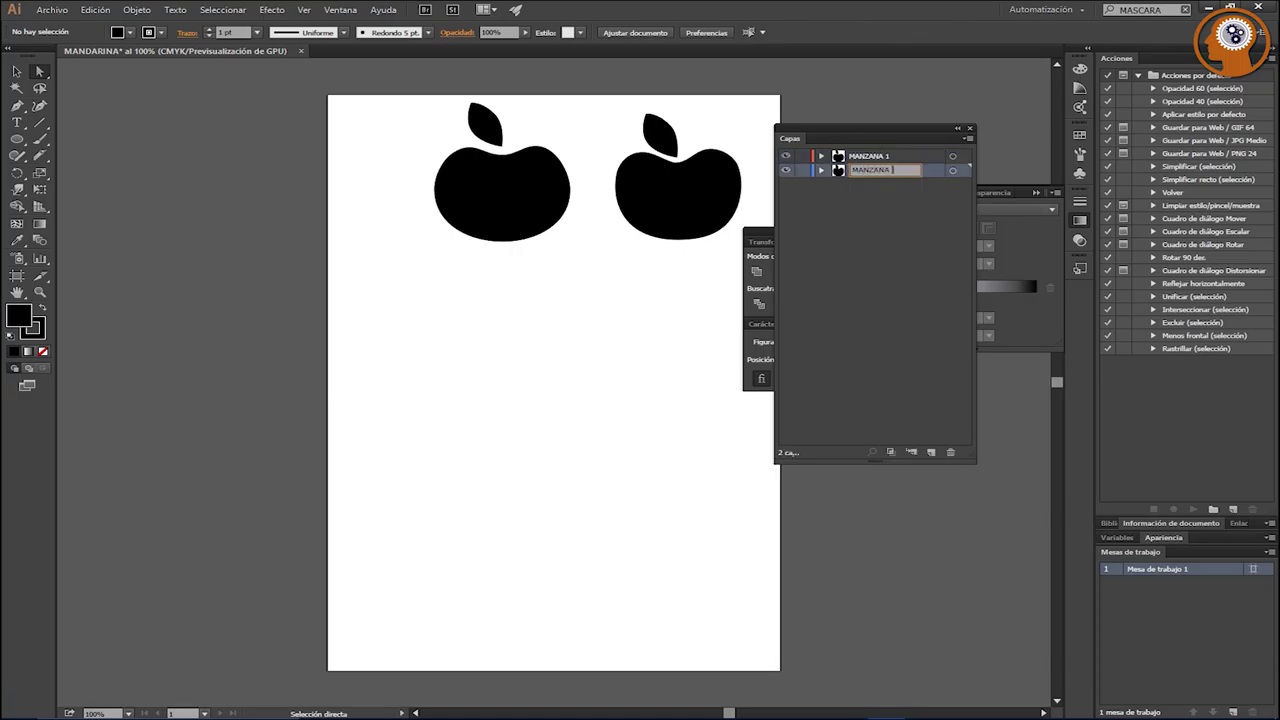
type("2")
key("Return")
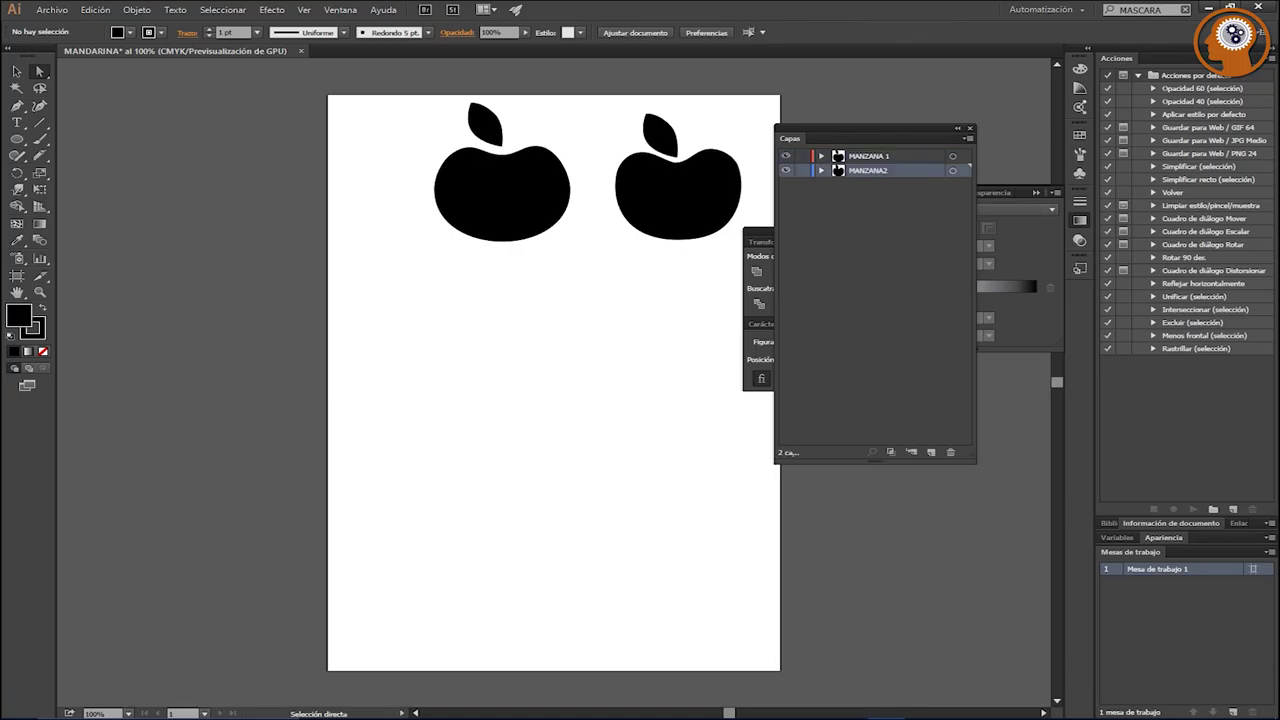
Step: Drag the whole left apple down so it sits directly beneath the right apple
scroll(571, 278, "up", 3)
left_click_drag(575, 395, 371, 189)
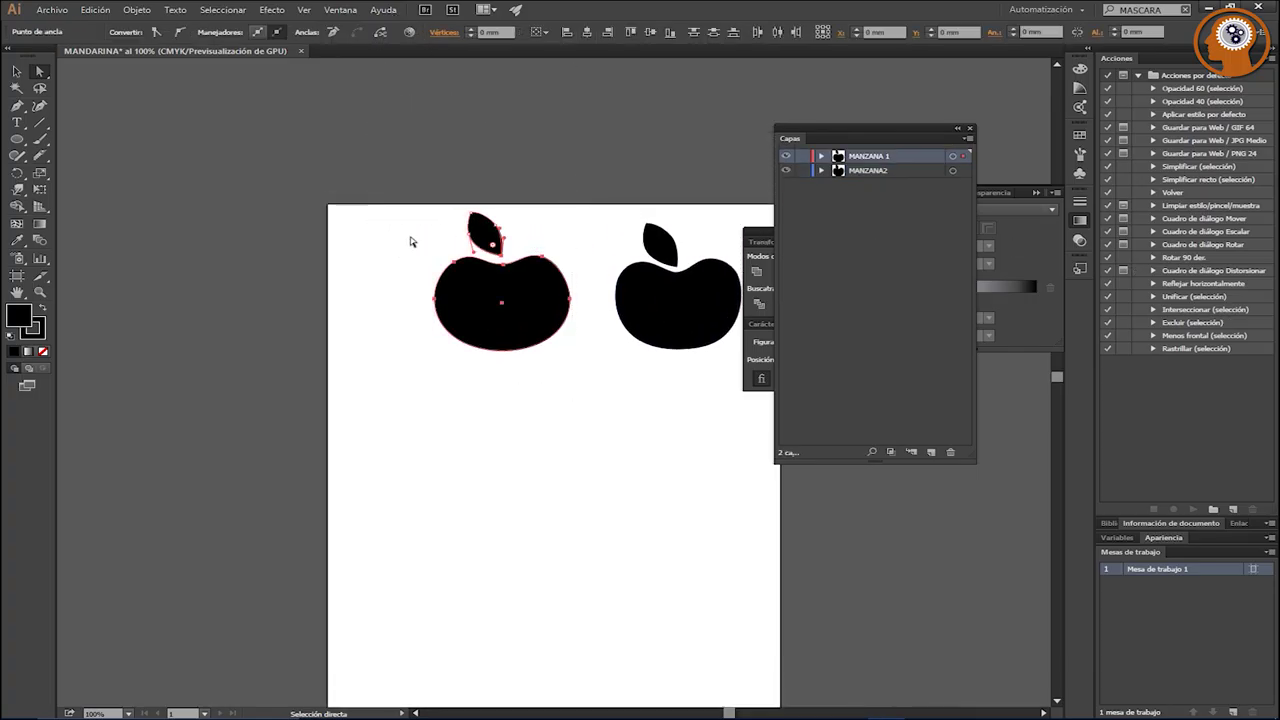
mouse_move(486, 324)
left_mouse_down()
mouse_move(534, 474)
mouse_move(600, 491)
left_mouse_up()
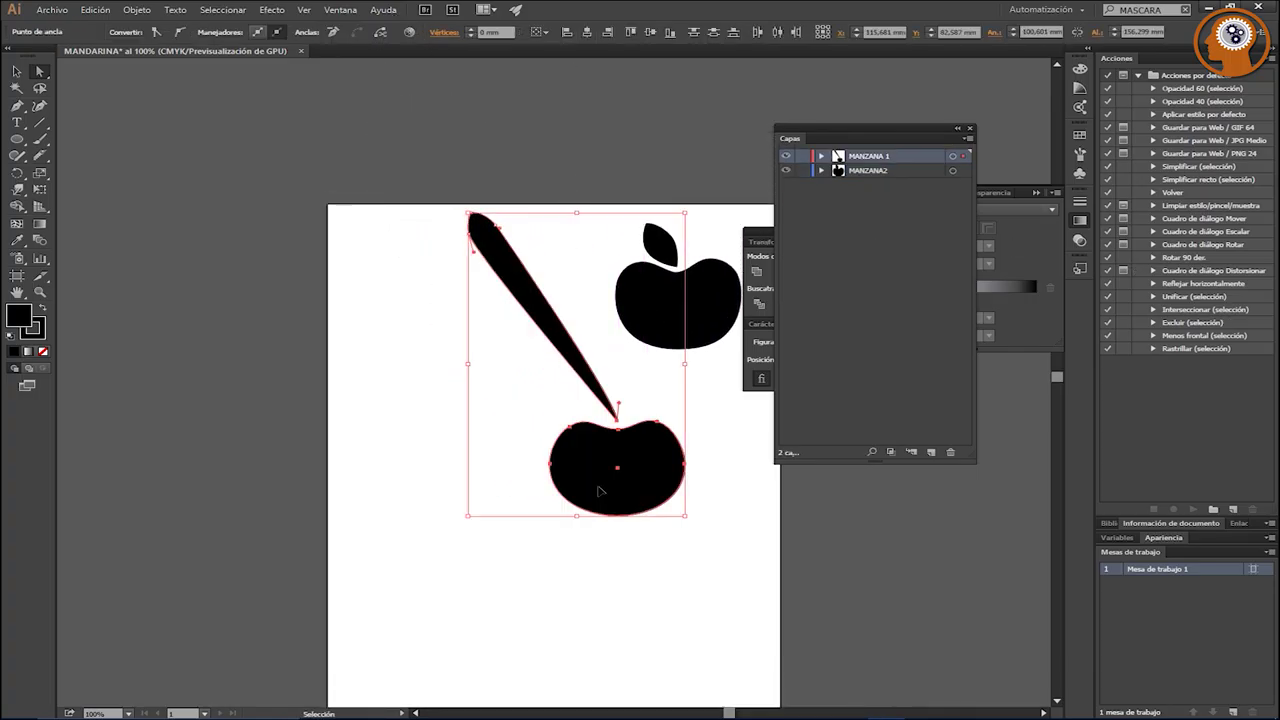
key("ctrl+z")
left_click(602, 429)
left_click_drag(602, 429, 400, 190)
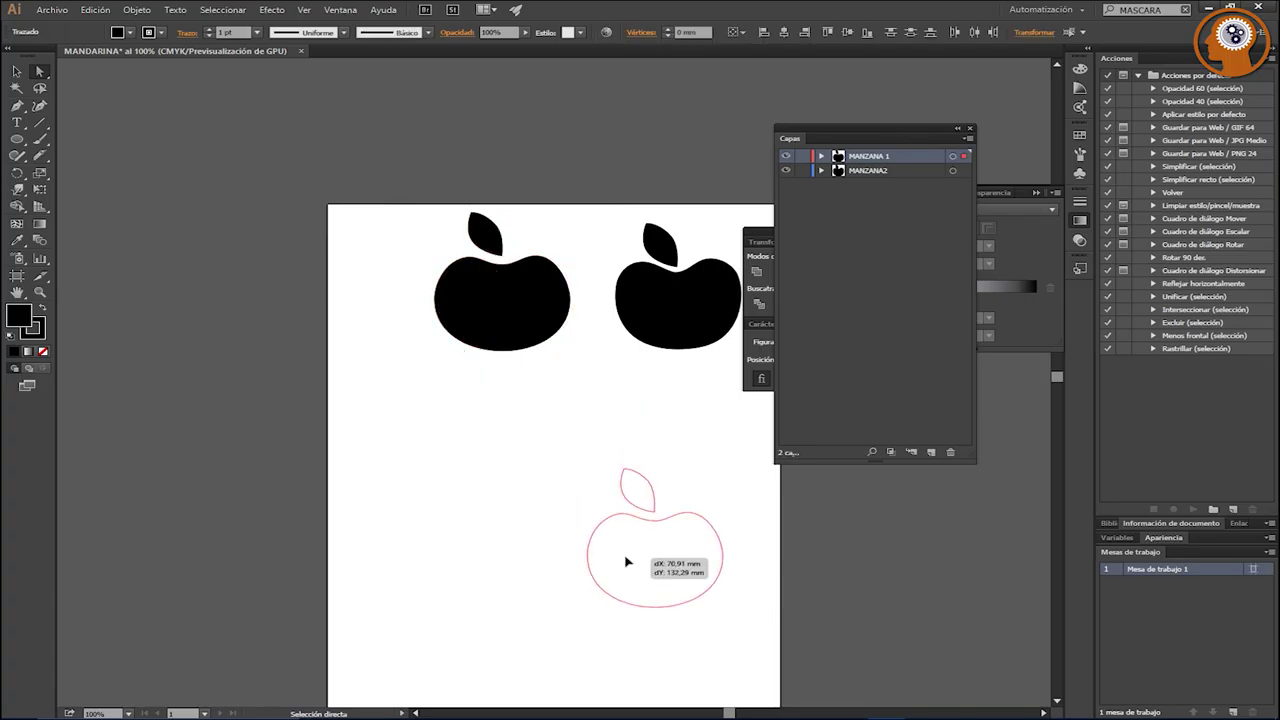
mouse_move(480, 320)
left_mouse_down()
mouse_move(648, 495)
mouse_move(417, 374)
left_mouse_up()
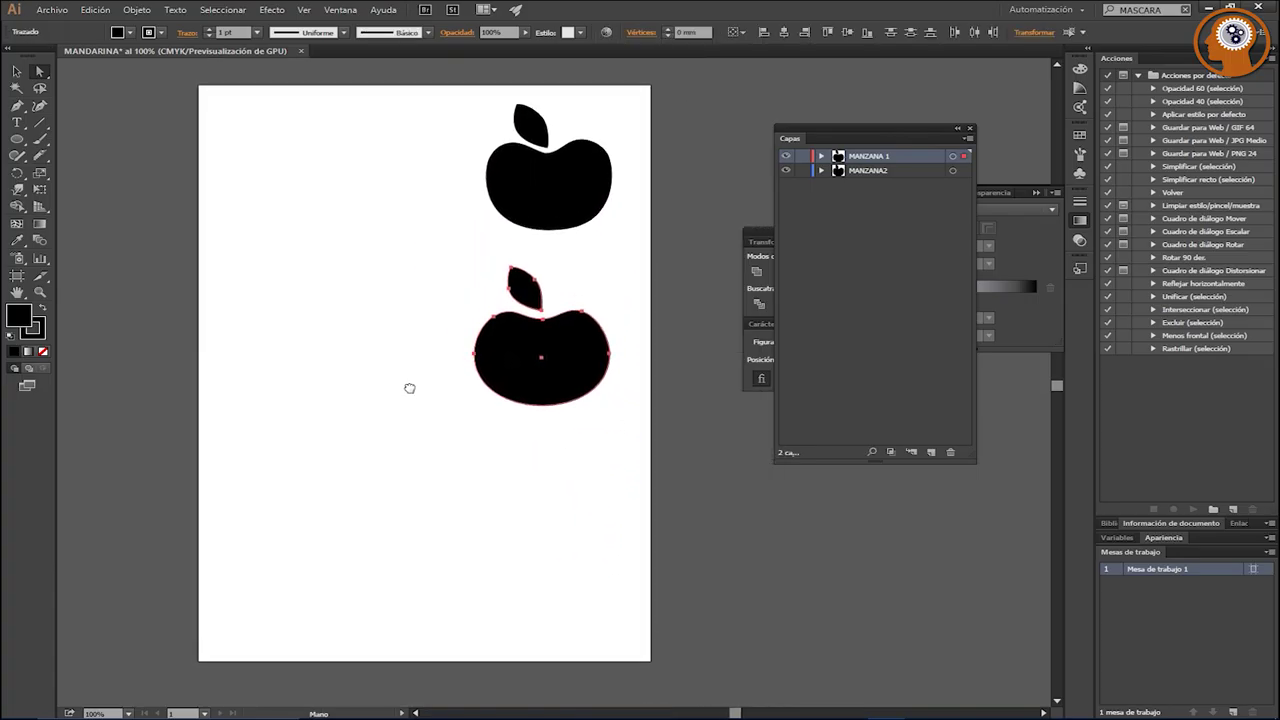
left_click(425, 483)
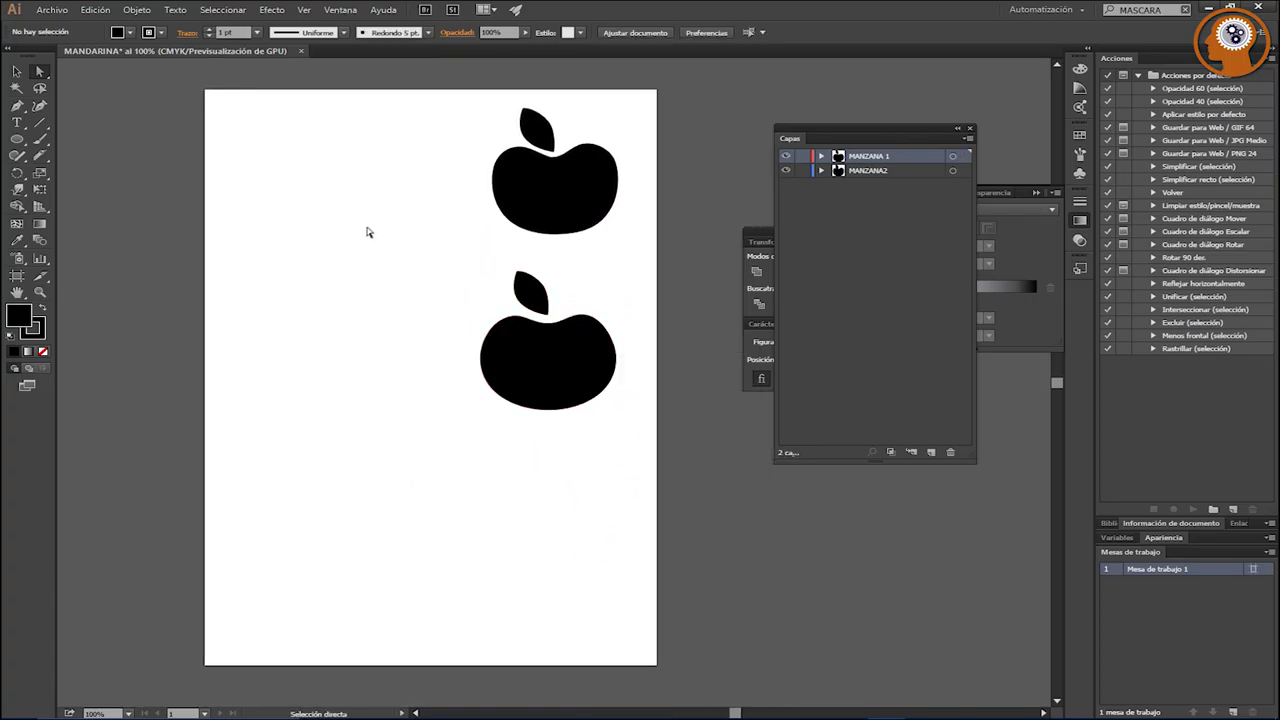
left_click(305, 10)
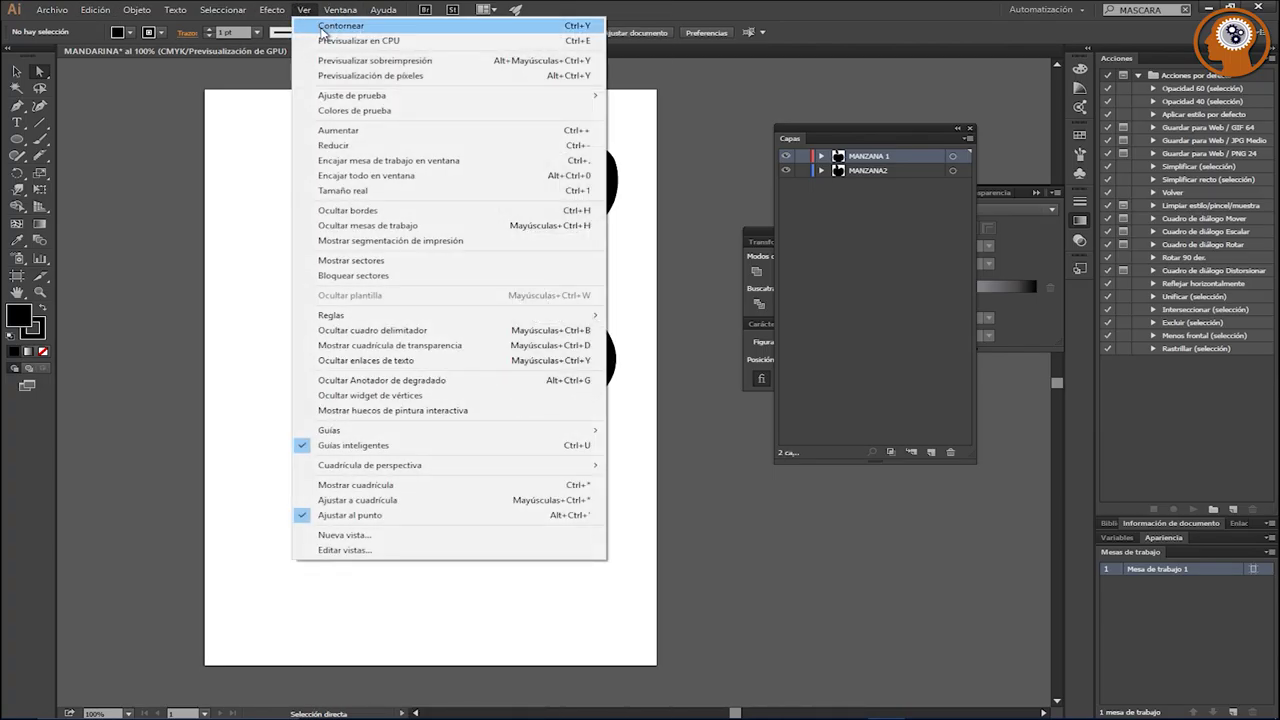
left_click(322, 27)
key("v")
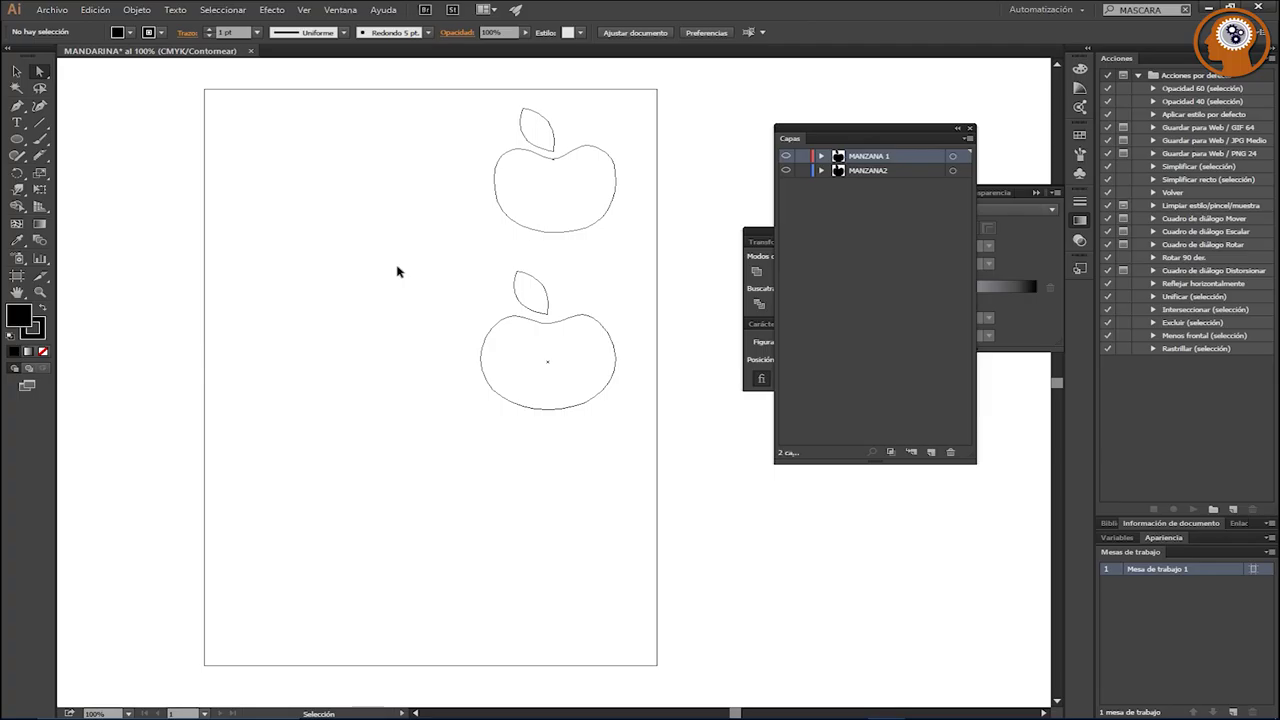
key("ctrl+y")
key("ctrl+y")
key("ctrl+y")
key("ctrl+y")
key("ctrl+y")
key("ctrl+y")
key("ctrl+y")
key("ctrl+y")
key("ctrl+y")
key("ctrl+y")
key("ctrl+y")
key("ctrl+y")
Step: Slice the lower apple with three curved Knife cuts and split its leaf
left_click(40, 156)
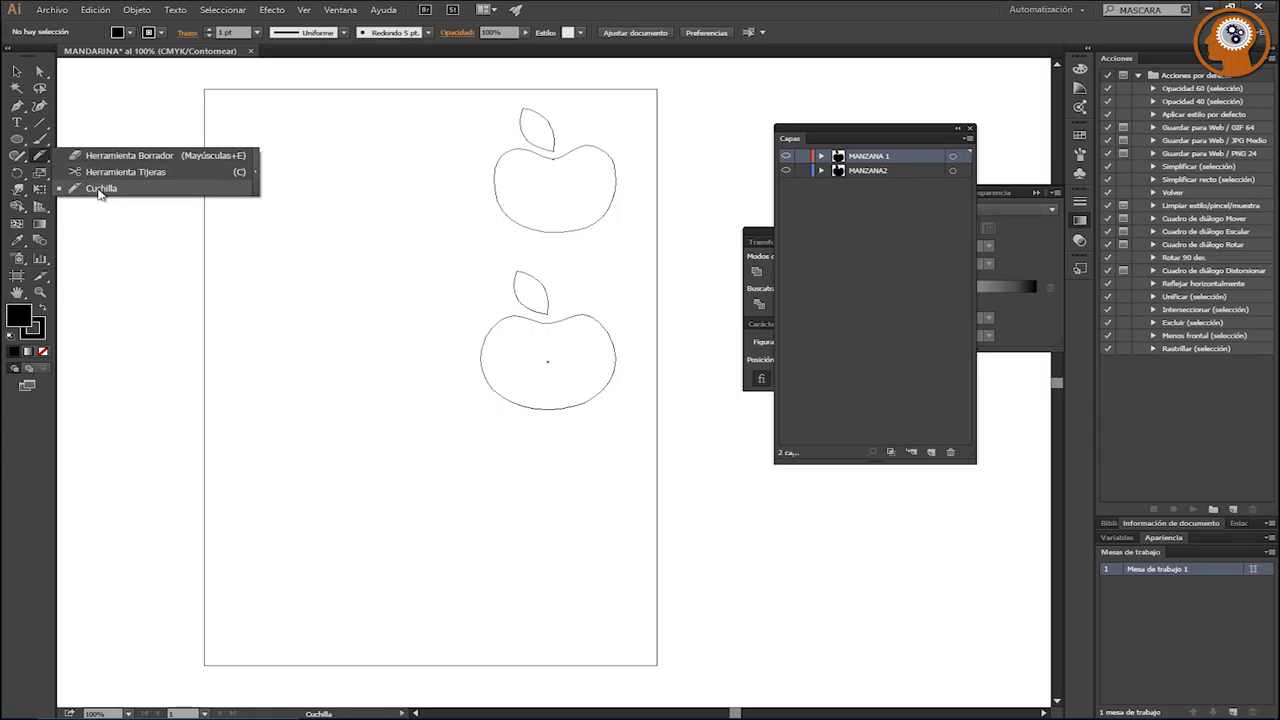
left_click(100, 190)
left_click_drag(457, 315, 750, 318)
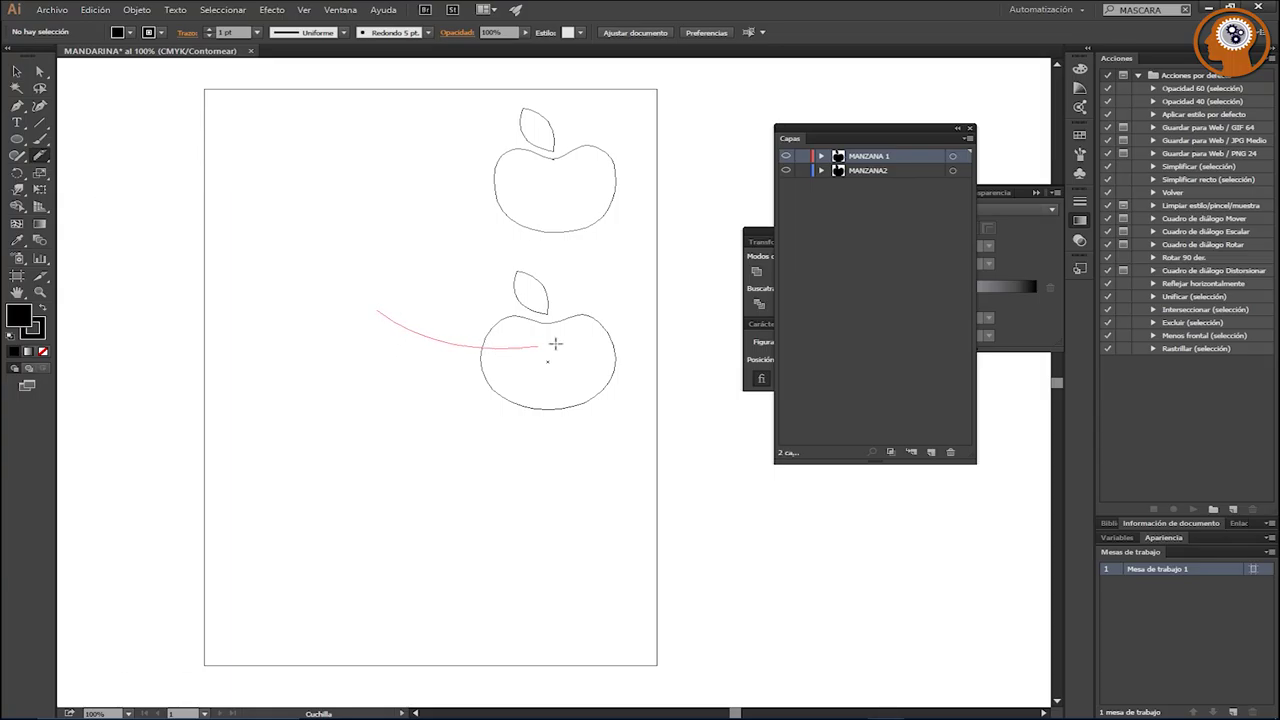
left_click_drag(404, 381, 742, 312)
left_click_drag(404, 462, 745, 340)
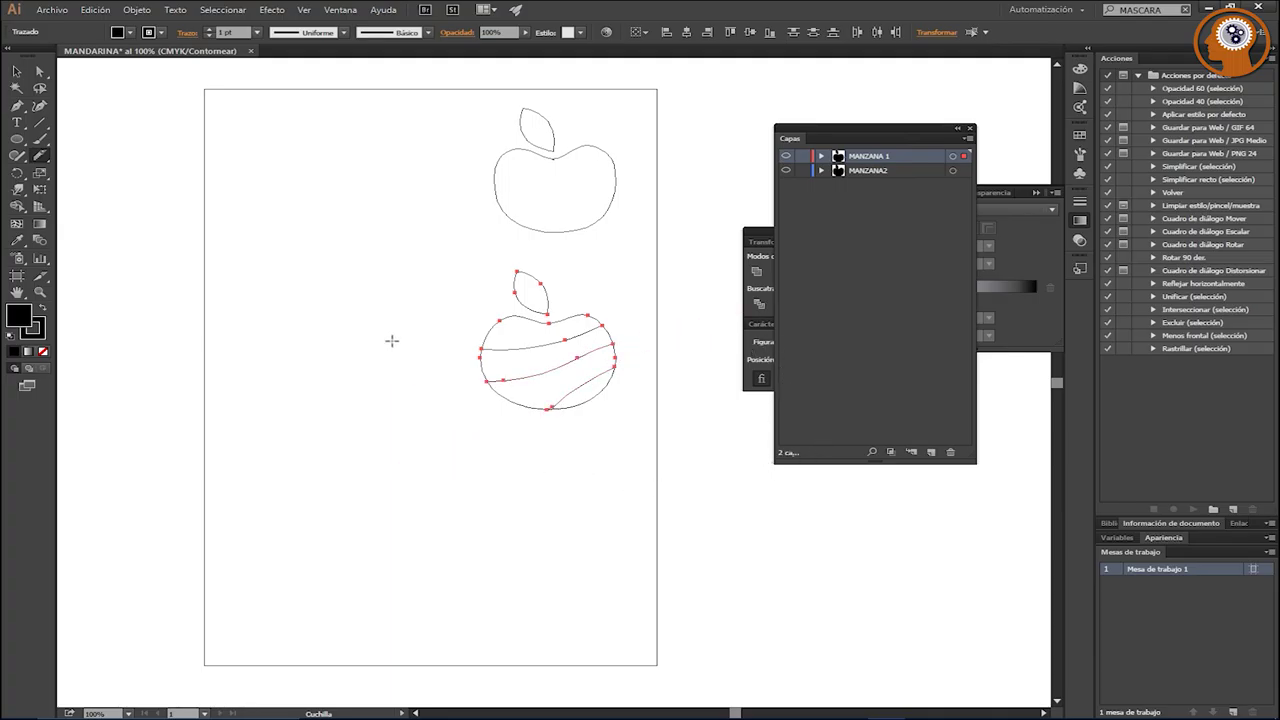
left_click_drag(438, 325, 612, 190)
Step: Switch to full-colour Preview and test-pull the bottom piece, undoing the move
left_click(16, 72)
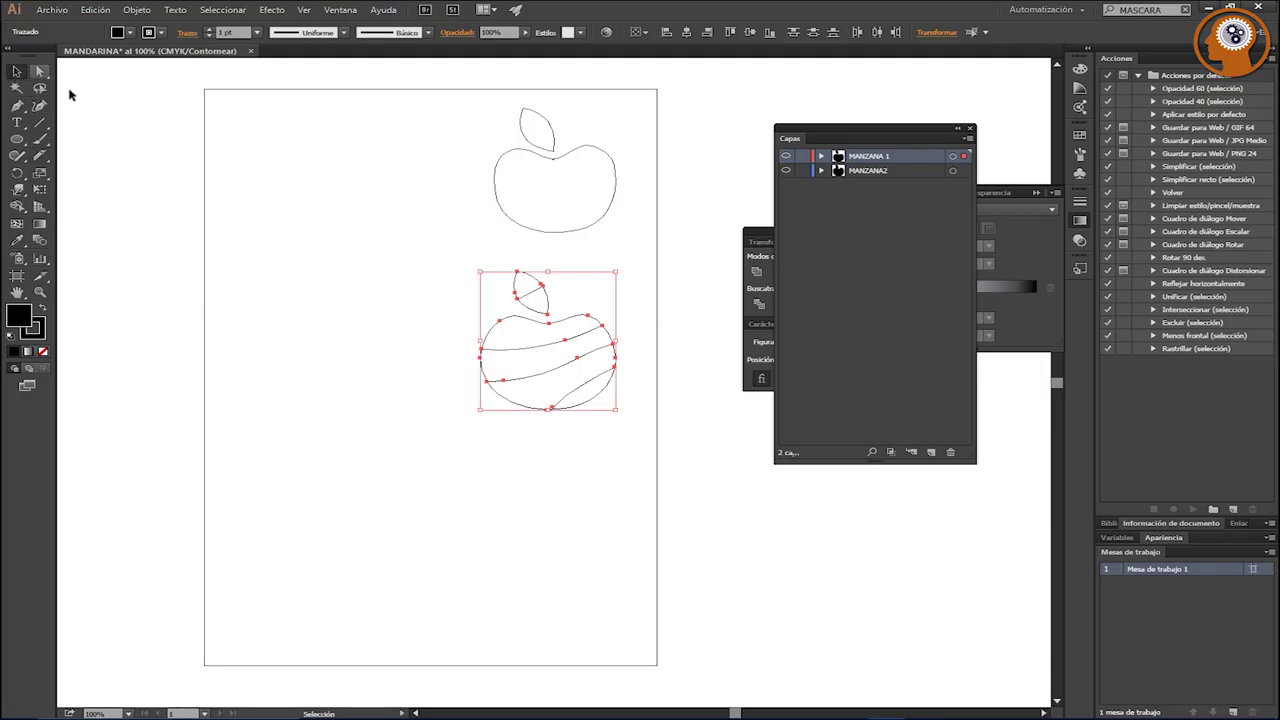
left_click_drag(584, 403, 591, 498)
key("a")
key("ctrl+y")
key("v")
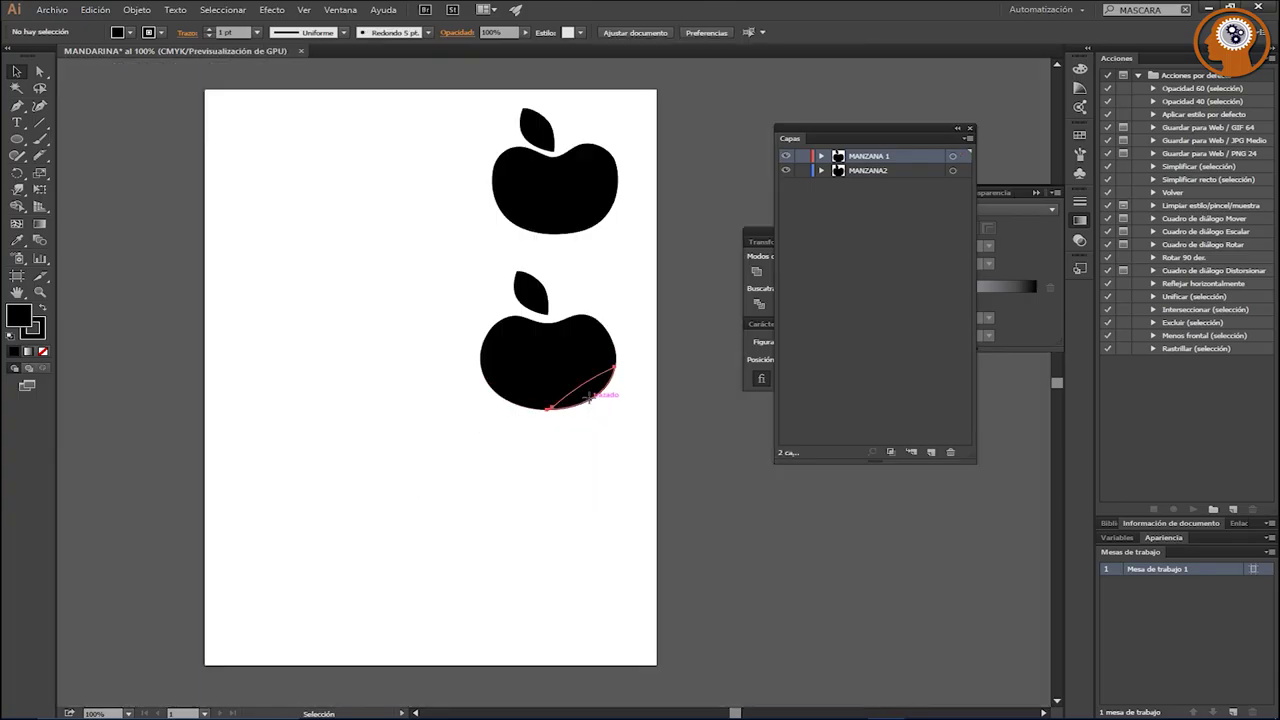
left_click(588, 397)
left_click_drag(588, 397, 563, 526)
key("ctrl+z")
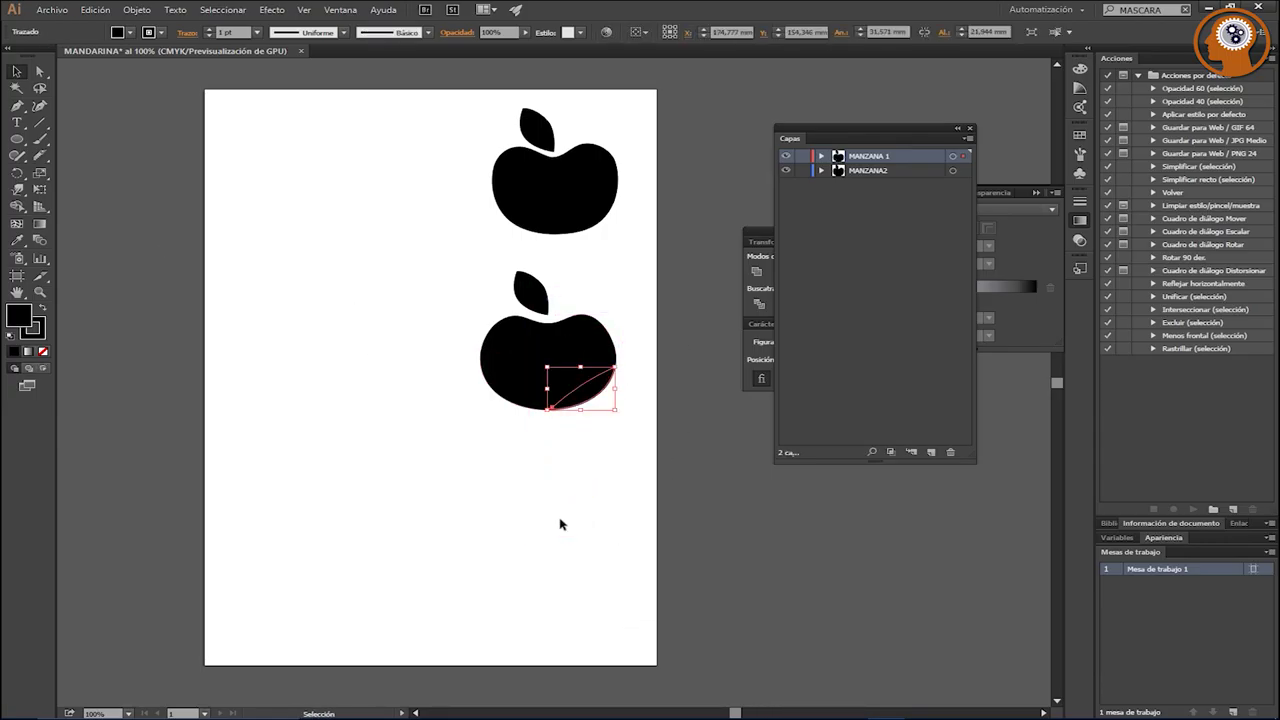
left_click(568, 468)
Step: Fill the lower three bands green, light blue and red from bottom up
left_click(592, 398)
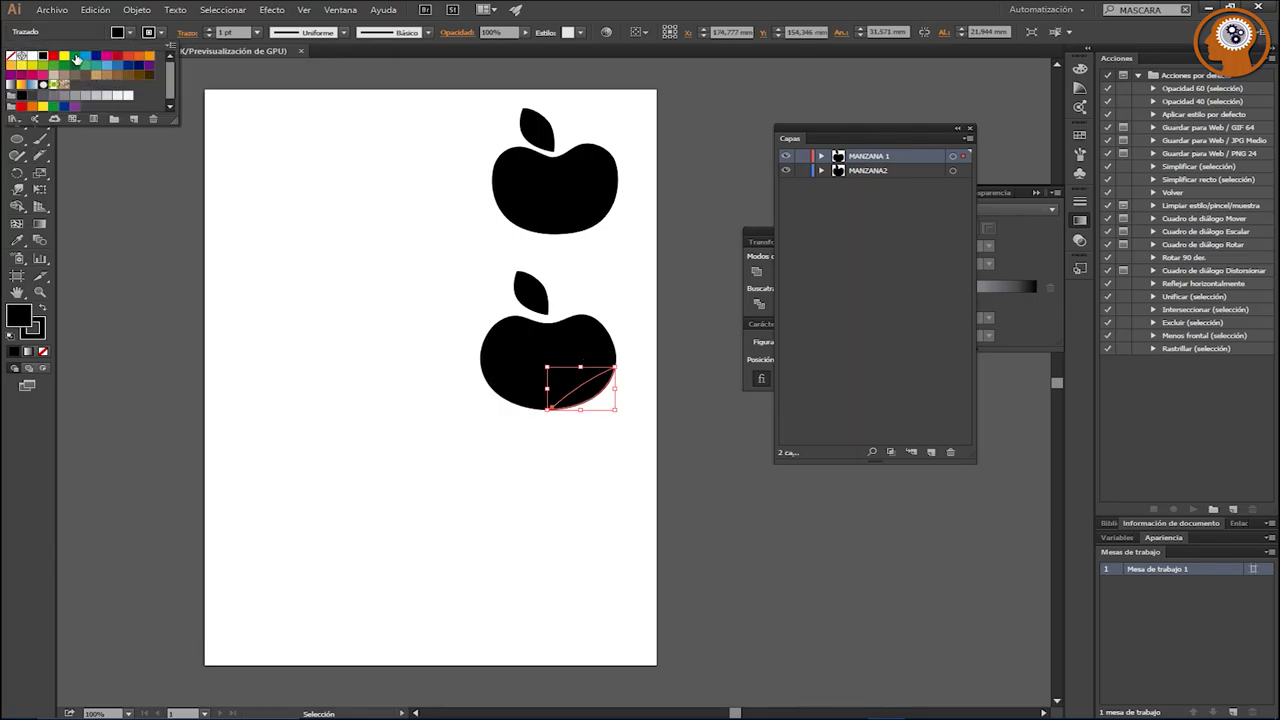
left_click(76, 58)
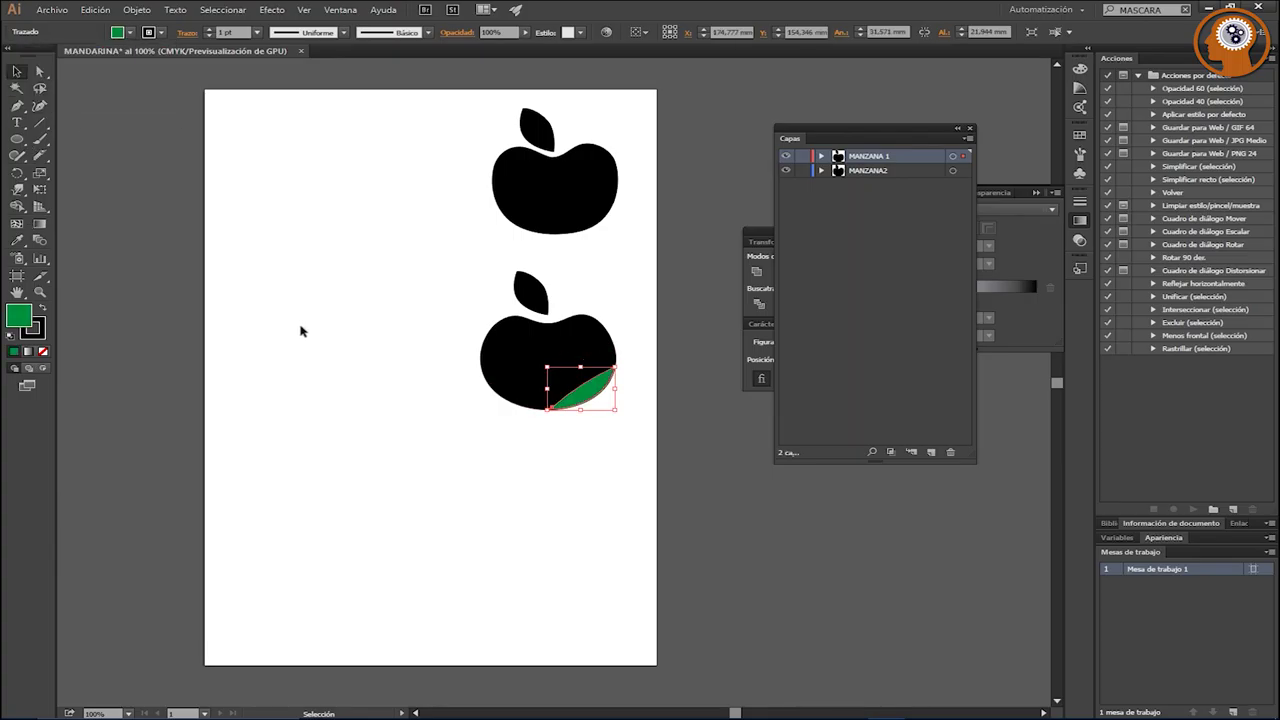
left_click(525, 399)
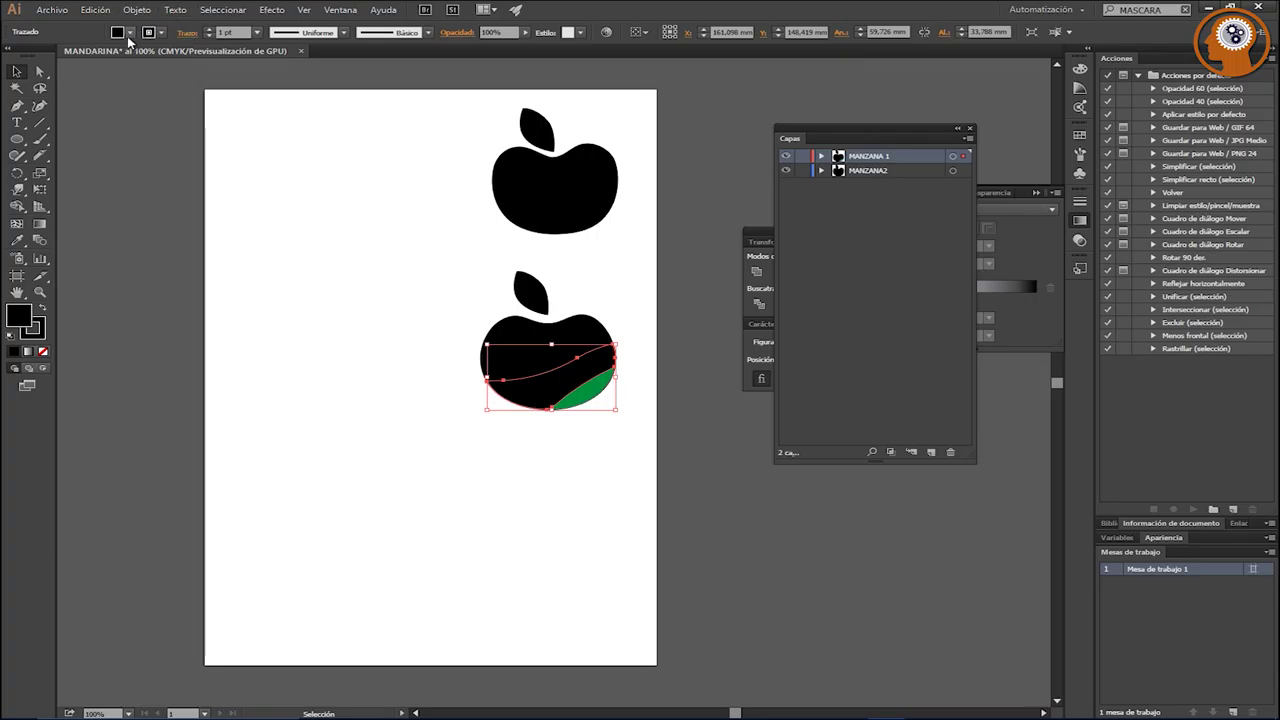
left_click(130, 32)
left_click(85, 58)
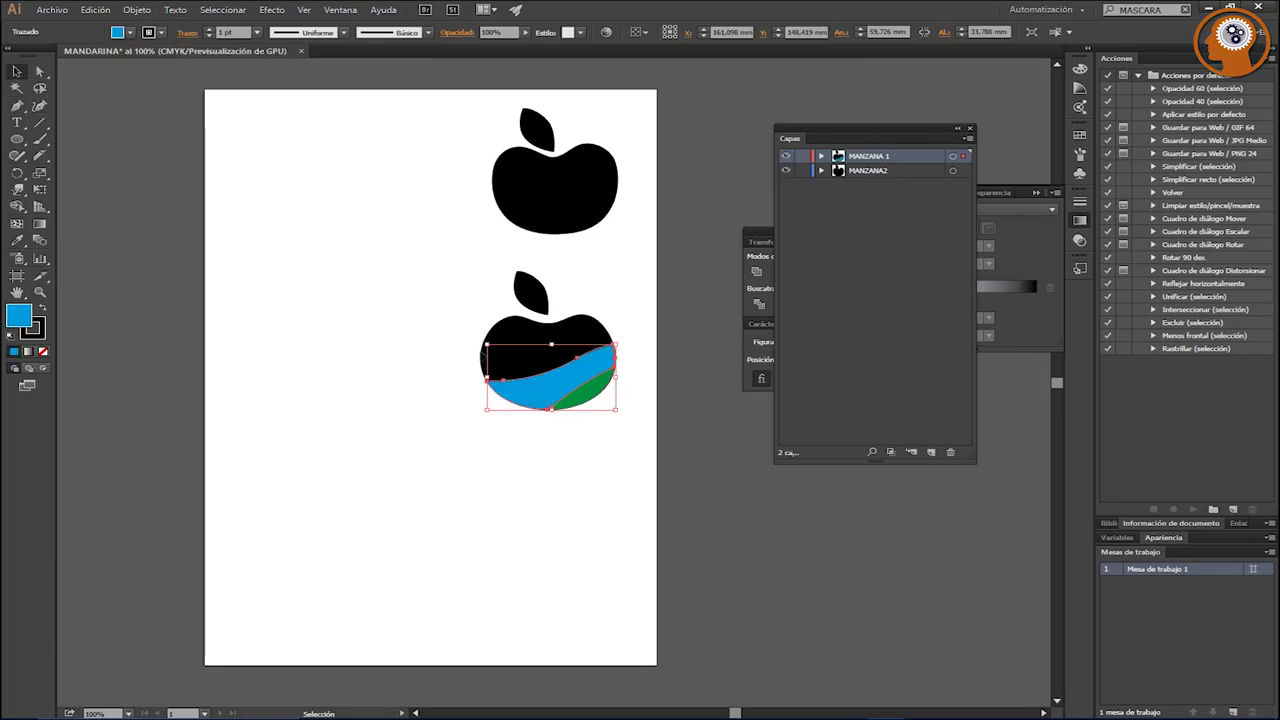
left_click(505, 362)
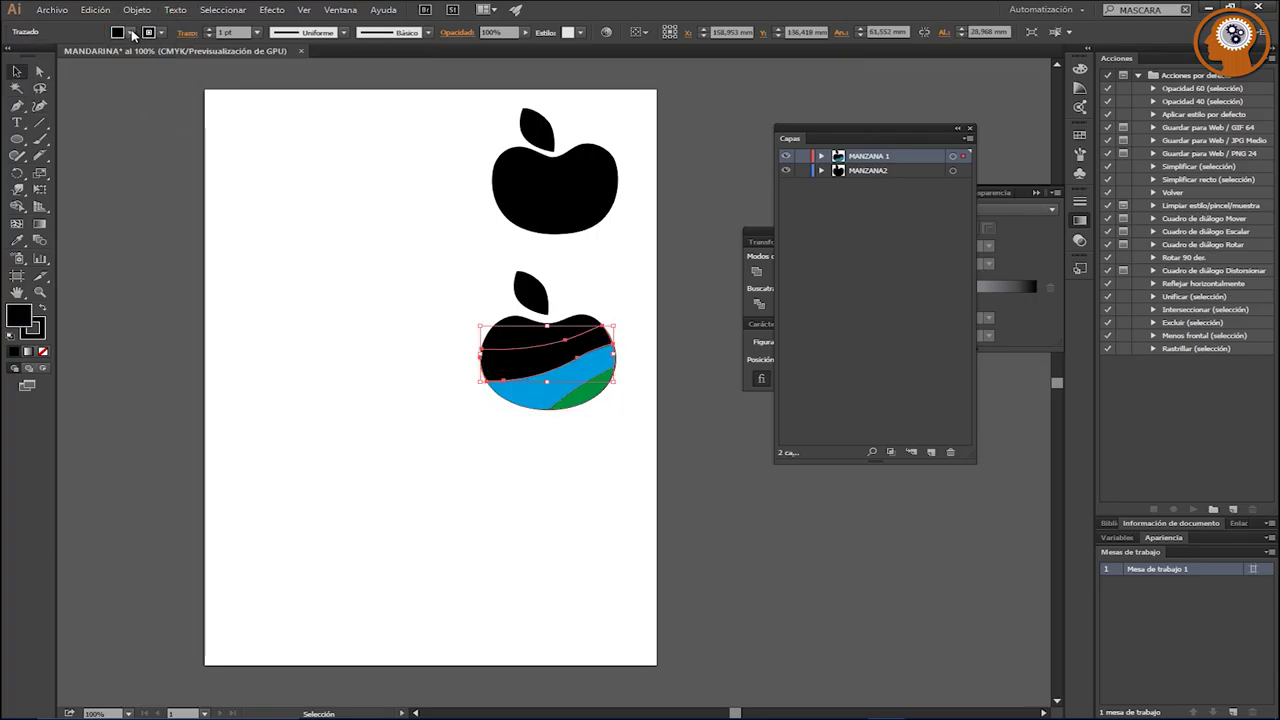
left_click(130, 32)
left_click(128, 56)
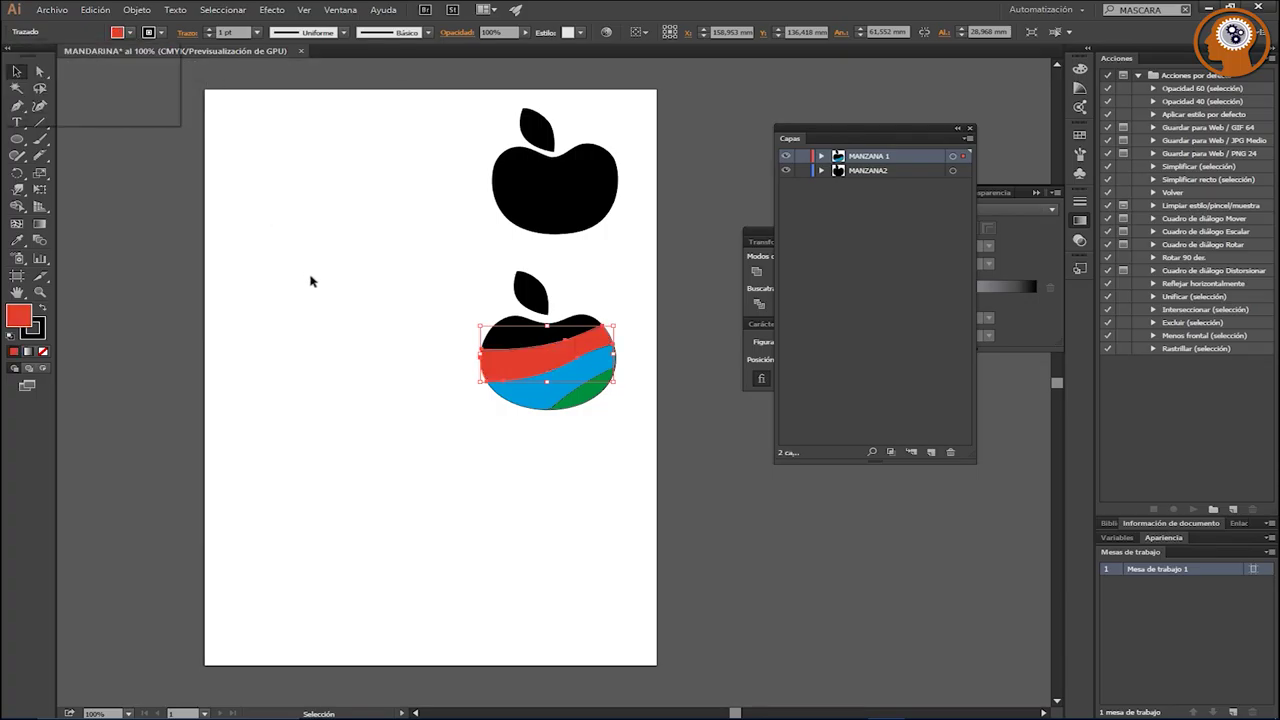
Step: Fill the top band with Azul CMYK blue, discarding a trial yellow outline
left_click(512, 332)
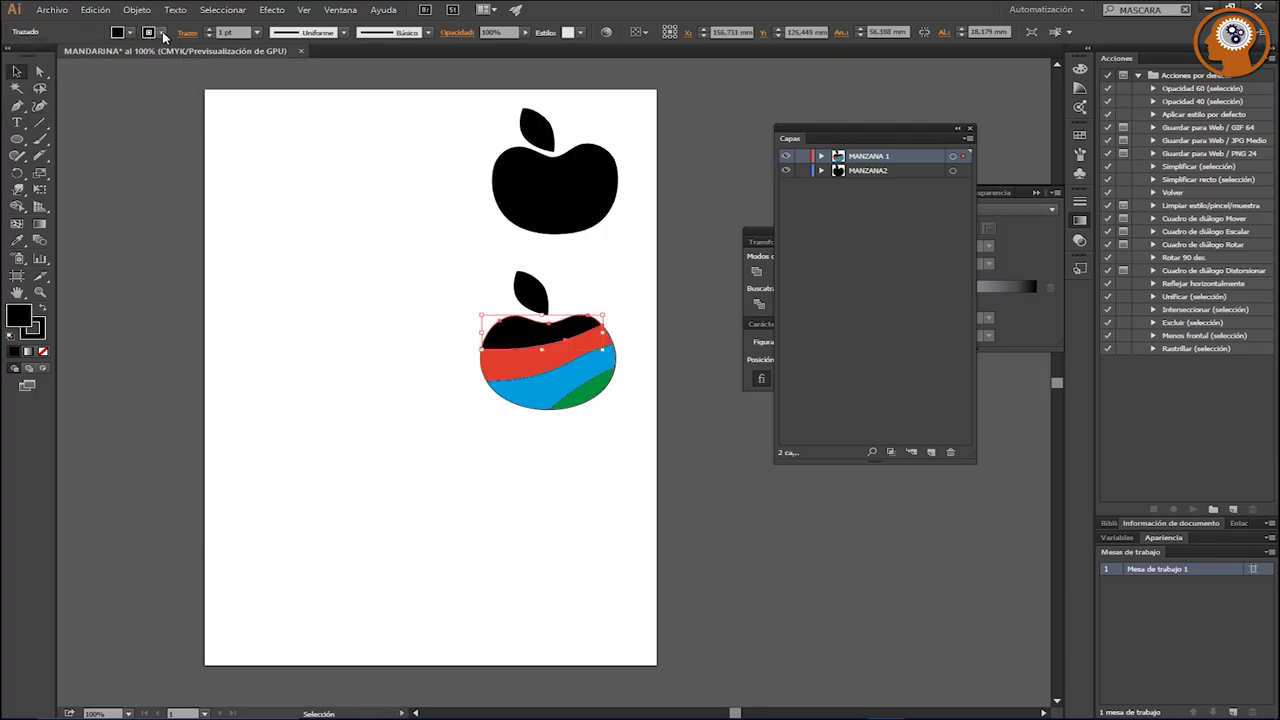
left_click(161, 32)
left_click(64, 56)
key("a")
left_click(131, 33)
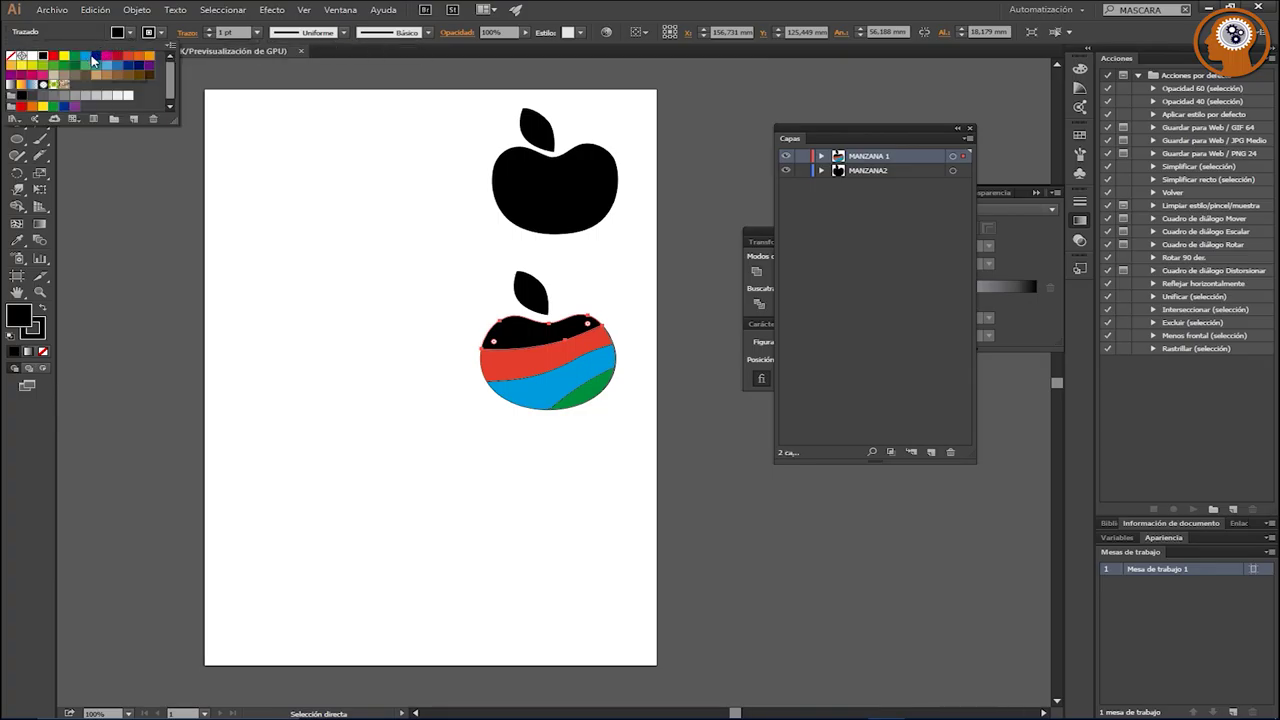
left_click(96, 60)
key("v")
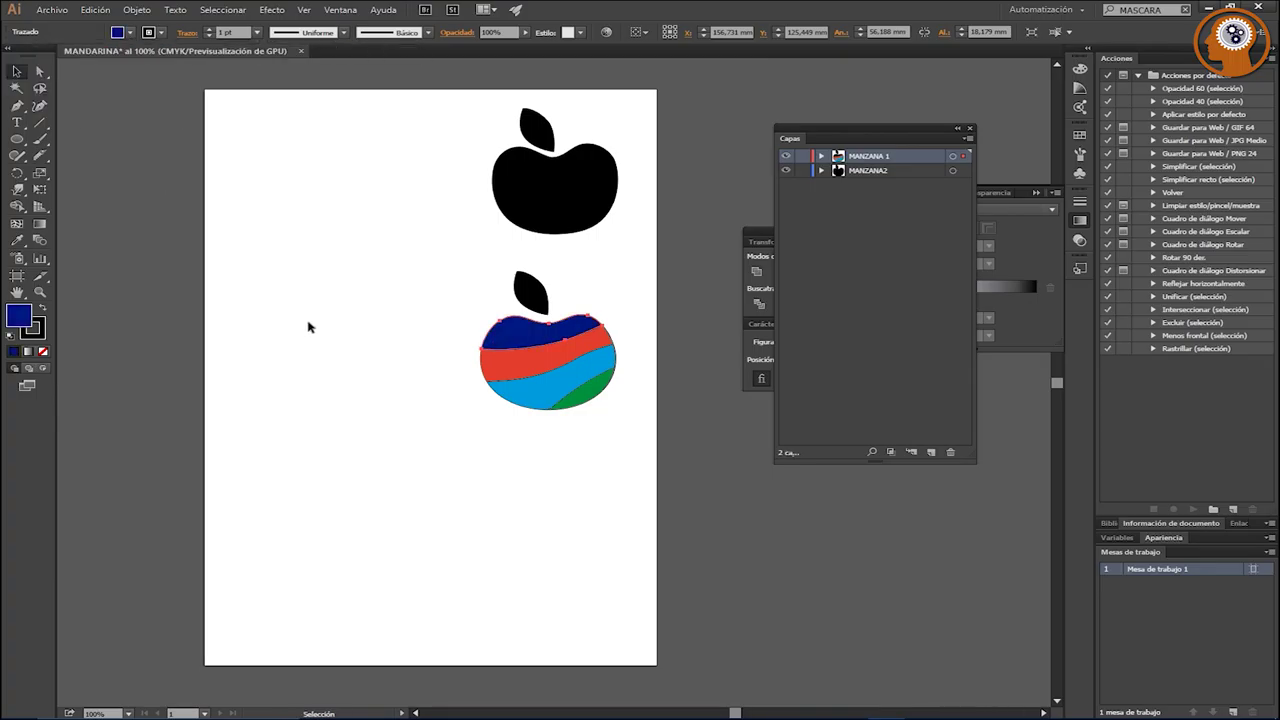
Step: Fill the leaf with dark Verde CMYK green and select the whole apple
left_click(520, 289)
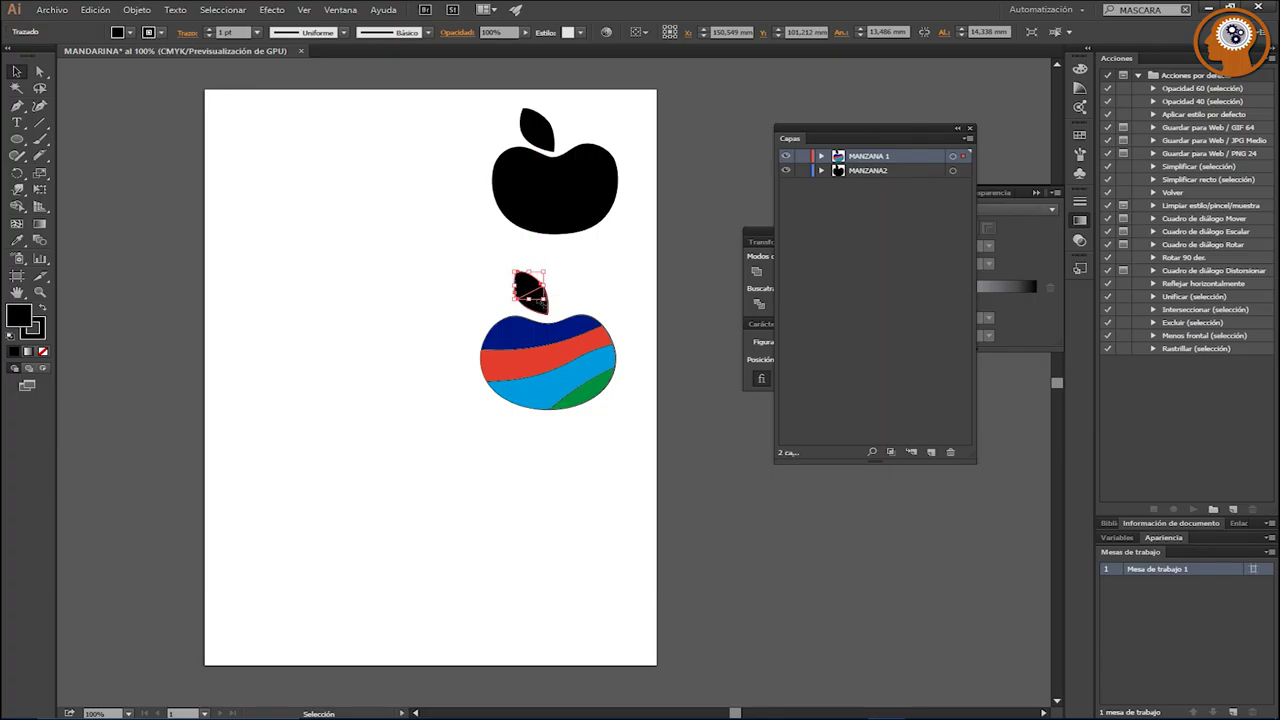
left_click(587, 293)
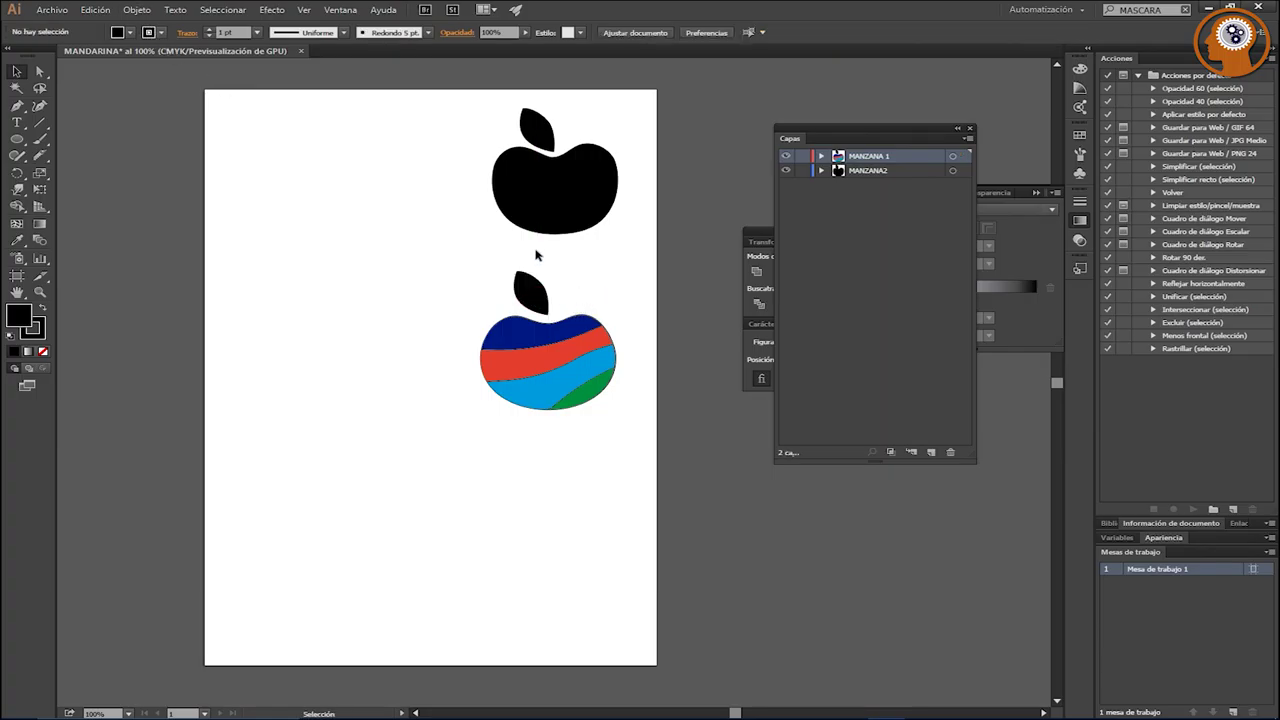
left_click(557, 302)
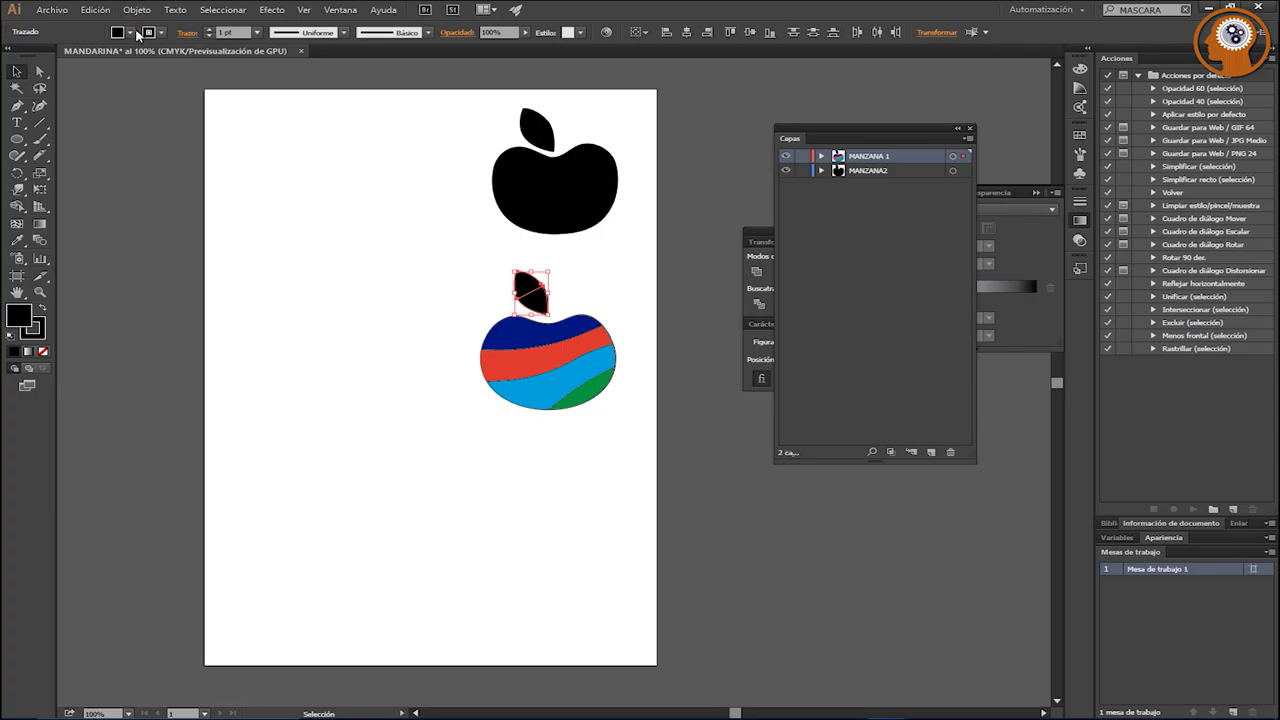
left_click(129, 33)
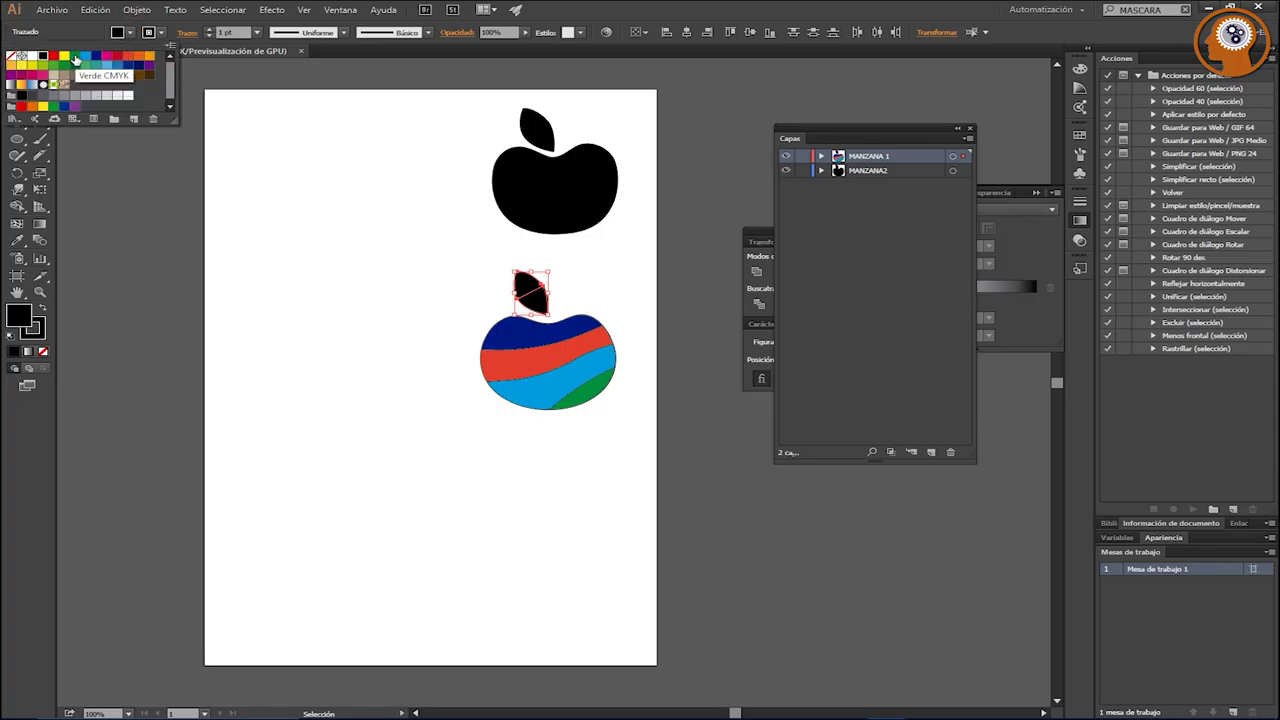
left_click(75, 60)
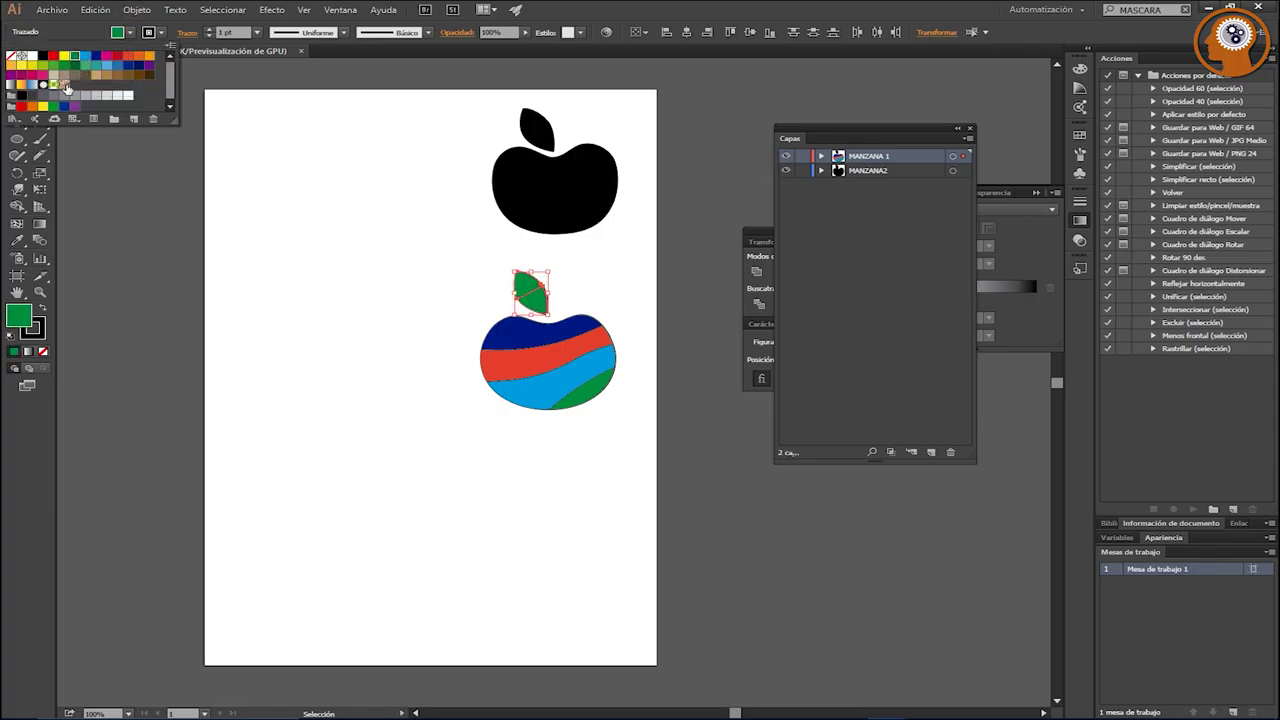
left_click(75, 68)
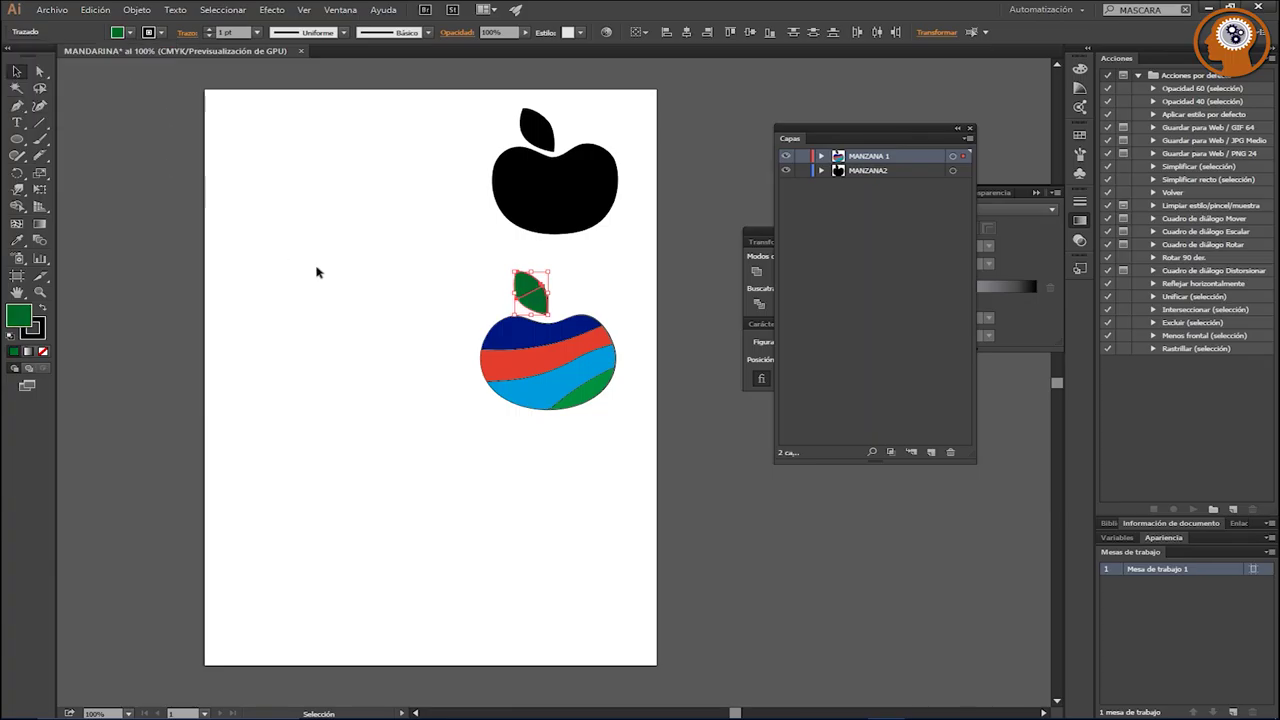
left_click(432, 277)
left_click_drag(445, 262, 624, 410)
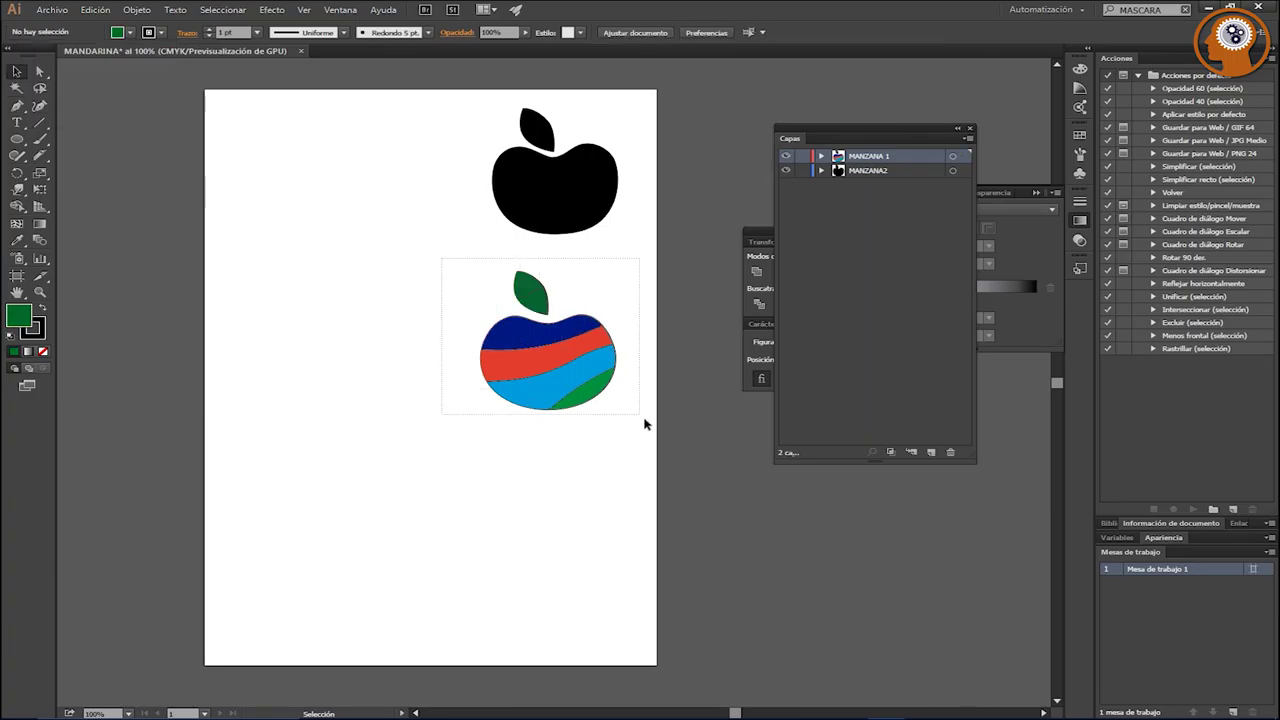
Step: Set the striped apple's stroke to [Ninguno]
left_click(161, 32)
left_click(12, 60)
left_click(355, 329)
left_click(361, 329)
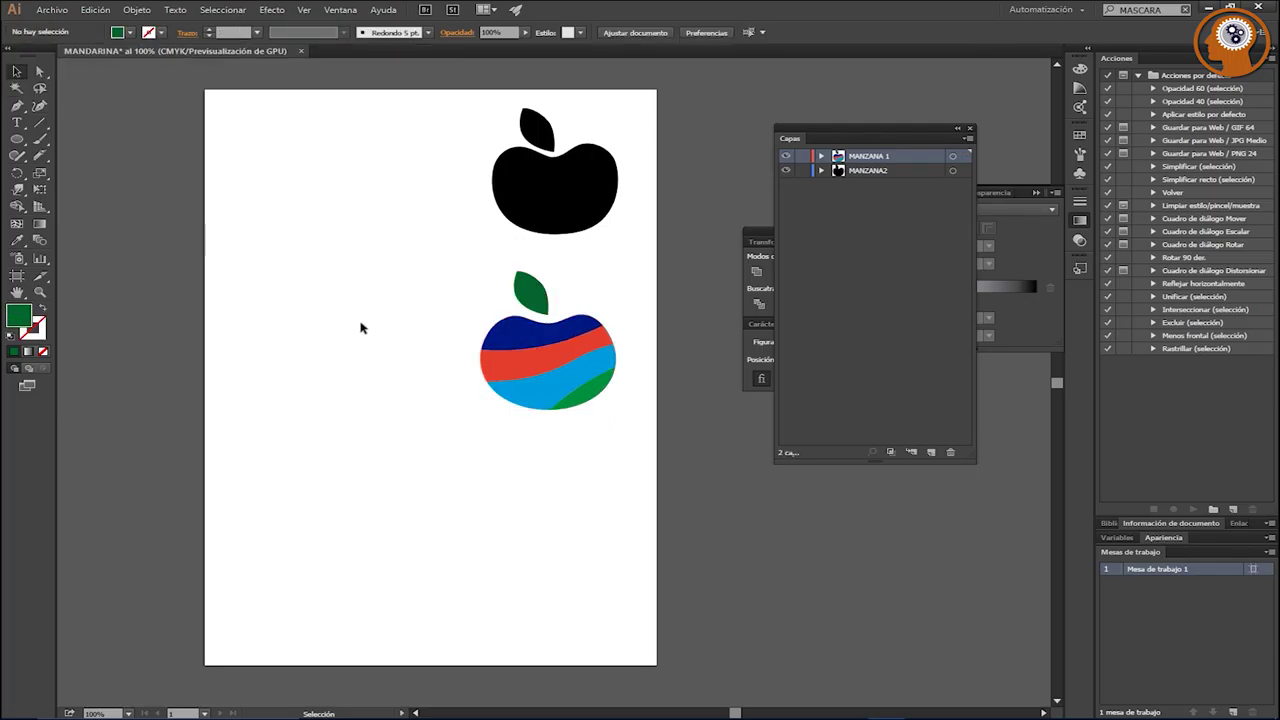
Step: Duplicate the striped apple and place the copy to its left
left_click_drag(638, 432, 434, 256)
left_click(444, 281)
left_click_drag(628, 424, 438, 272)
key("a")
key("ctrl+c")
key("ctrl+v")
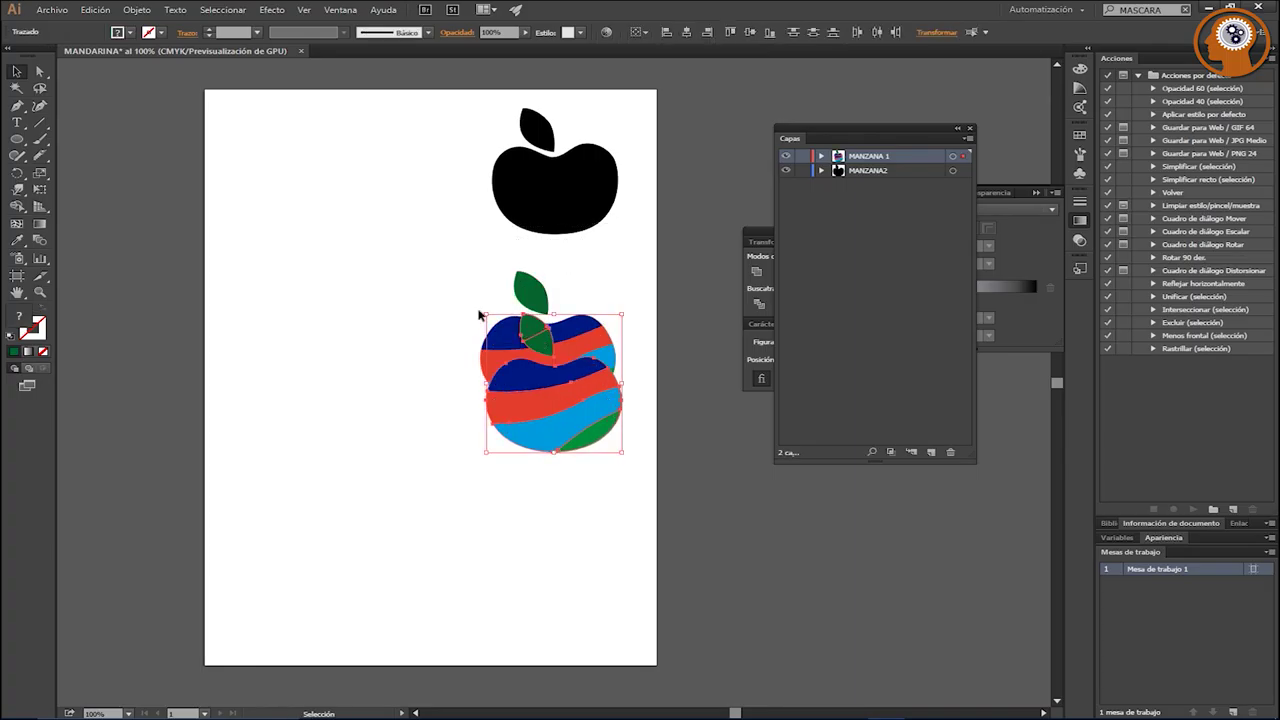
mouse_move(546, 391)
left_mouse_down()
mouse_move(318, 332)
mouse_move(354, 347)
left_mouse_up()
left_click(441, 498)
Step: Check the left copy's green band and leaf by selecting them
left_click(409, 410)
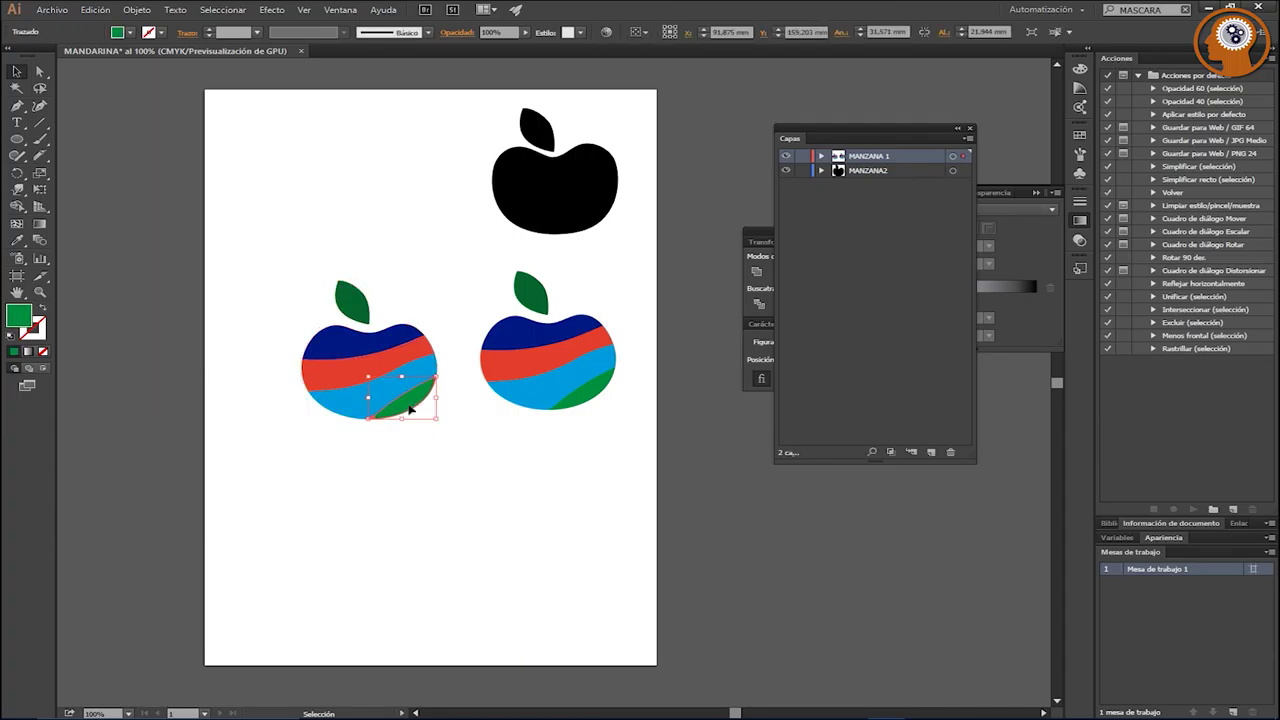
left_click(440, 470)
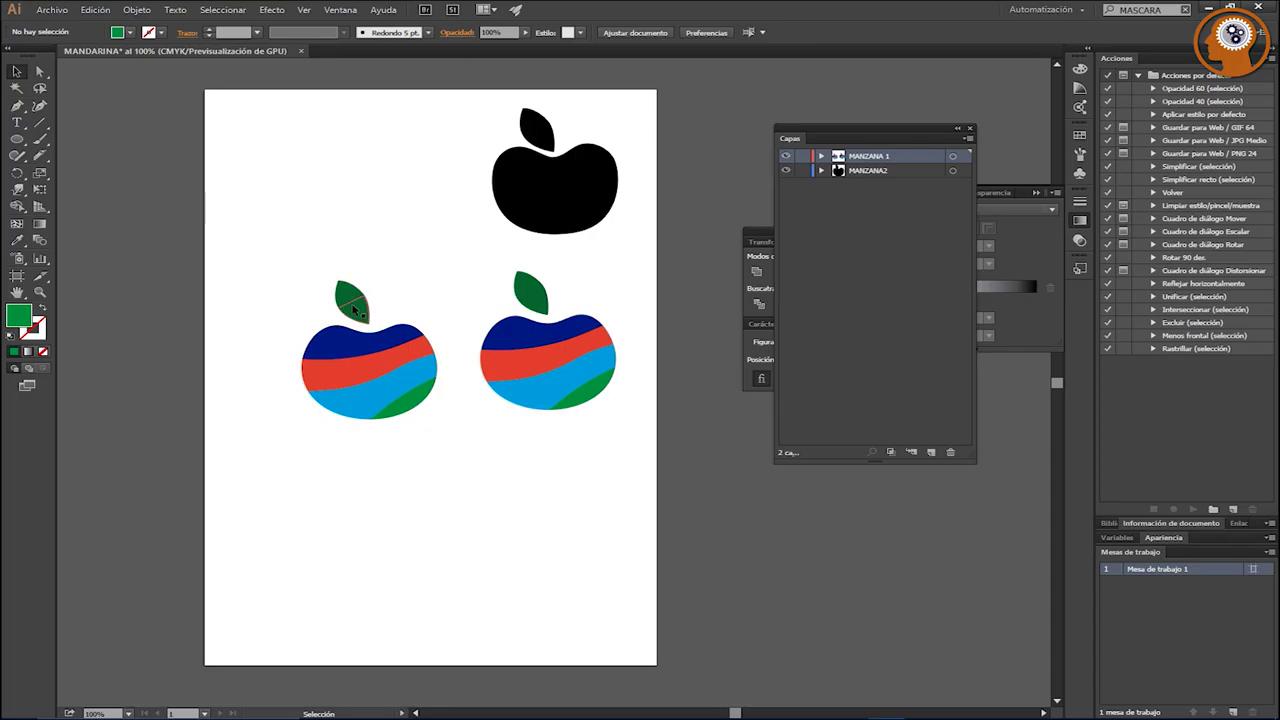
left_click(358, 317)
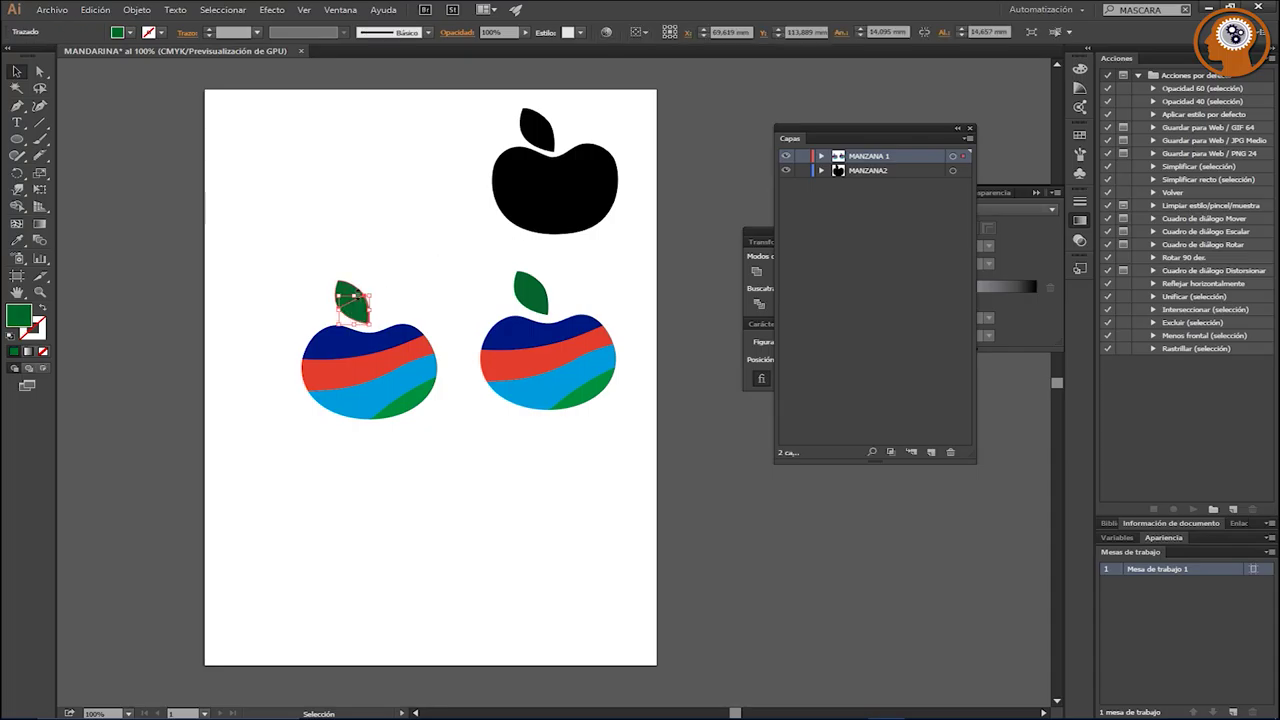
left_click(418, 298)
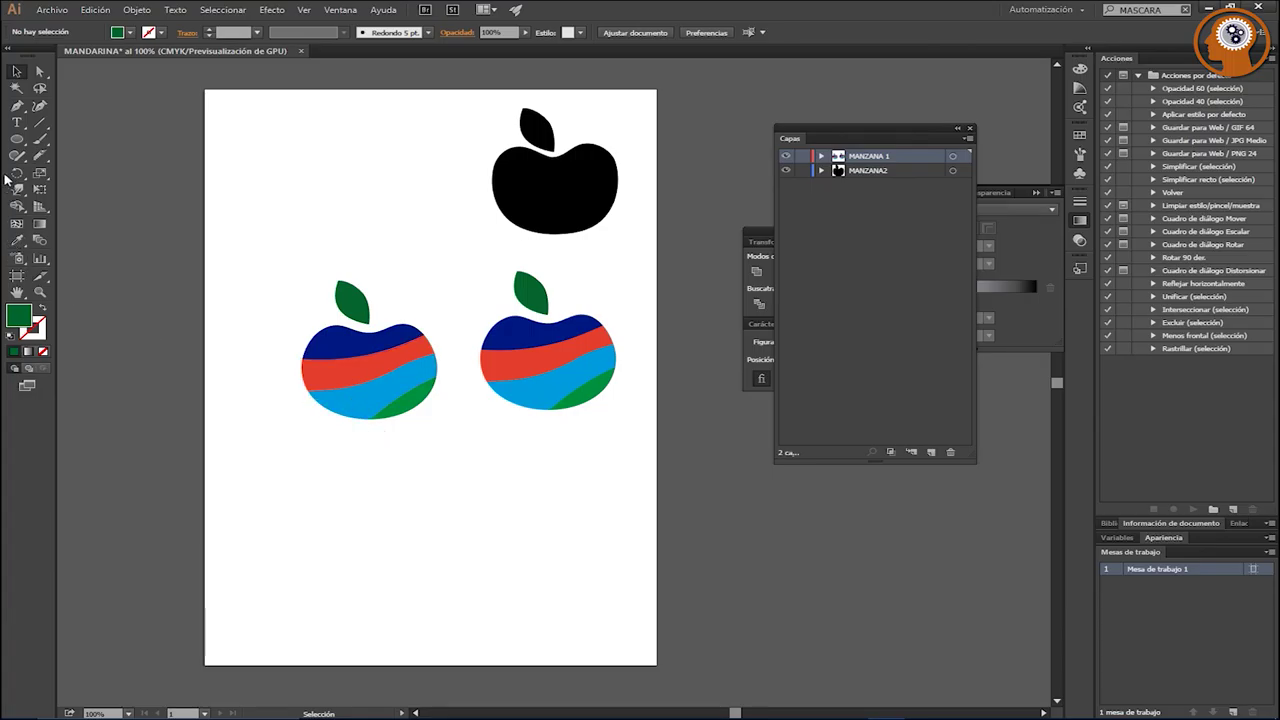
left_click(17, 122)
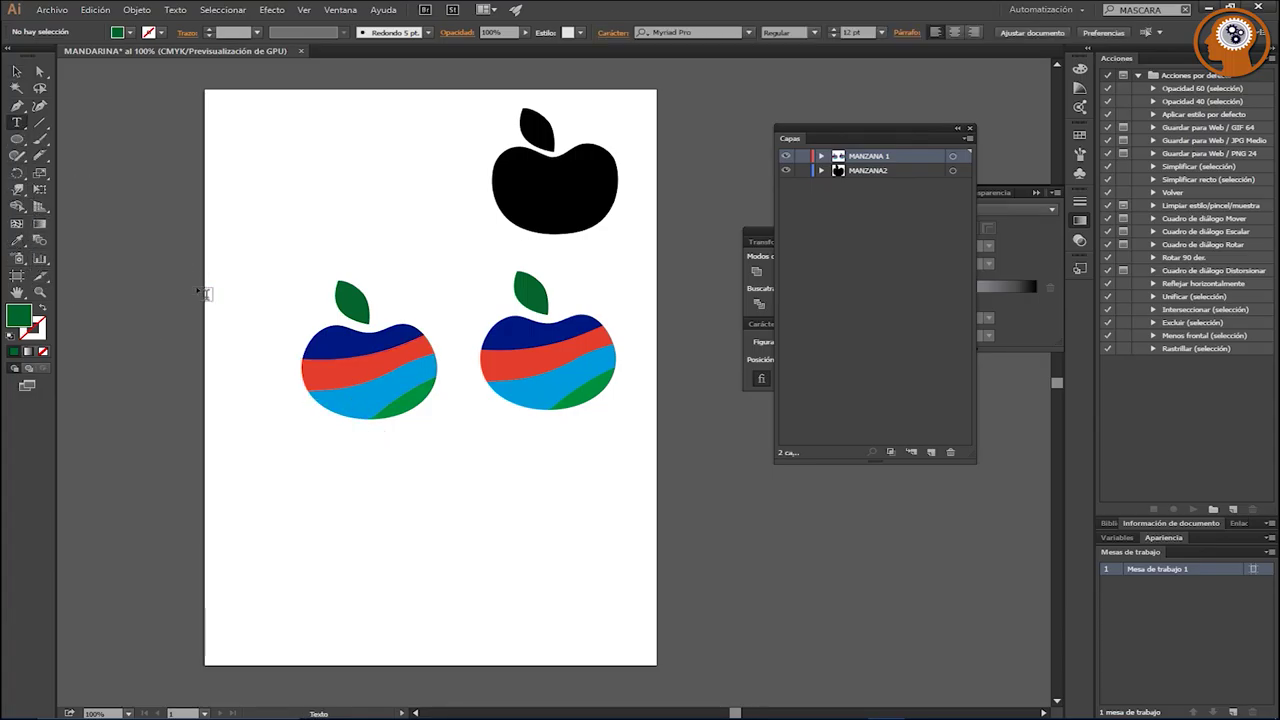
Step: Make the APPLE text below the left apple 48 pt Myriad Pro Bold
left_click(291, 484)
type("APPLE")
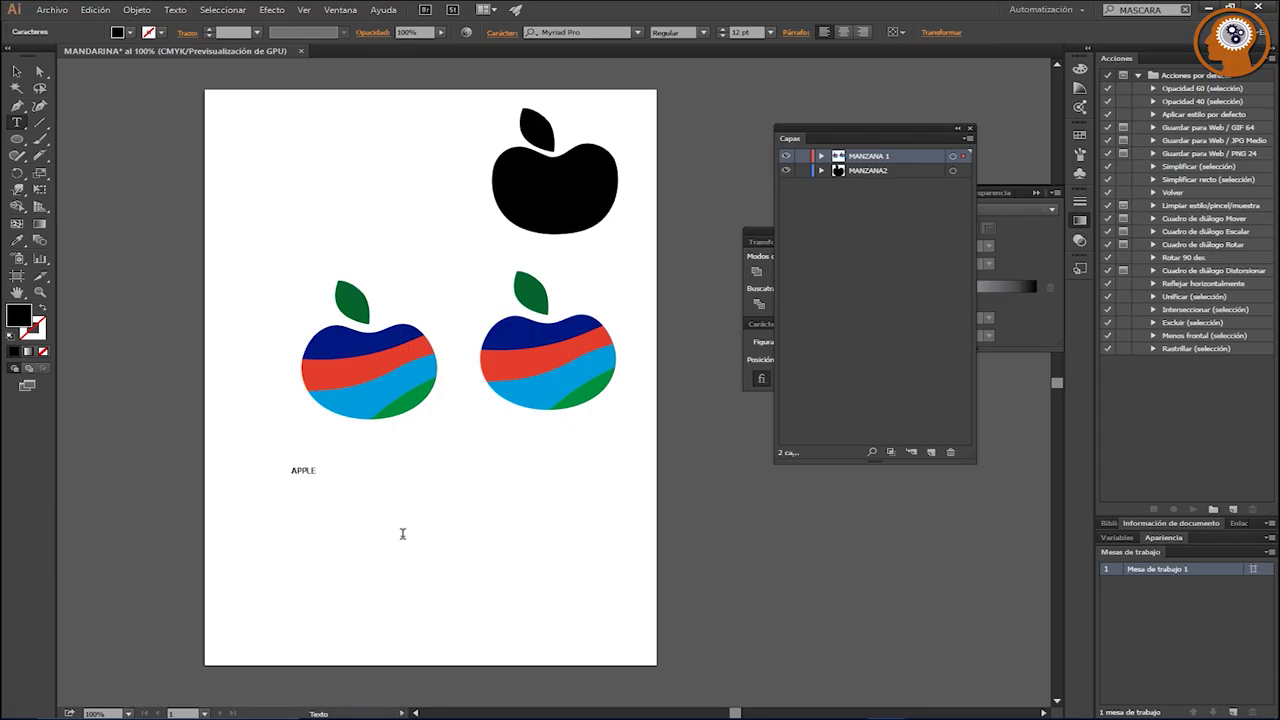
left_click_drag(318, 468, 275, 468)
left_click(772, 33)
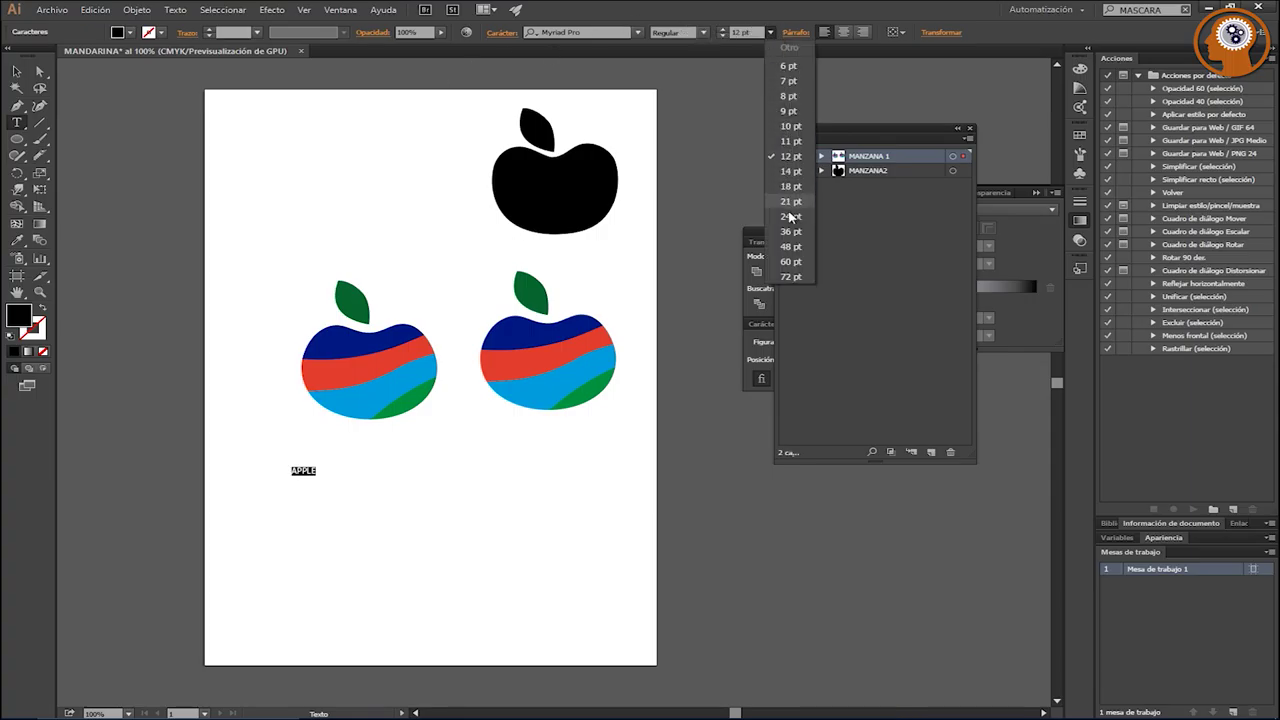
left_click(792, 249)
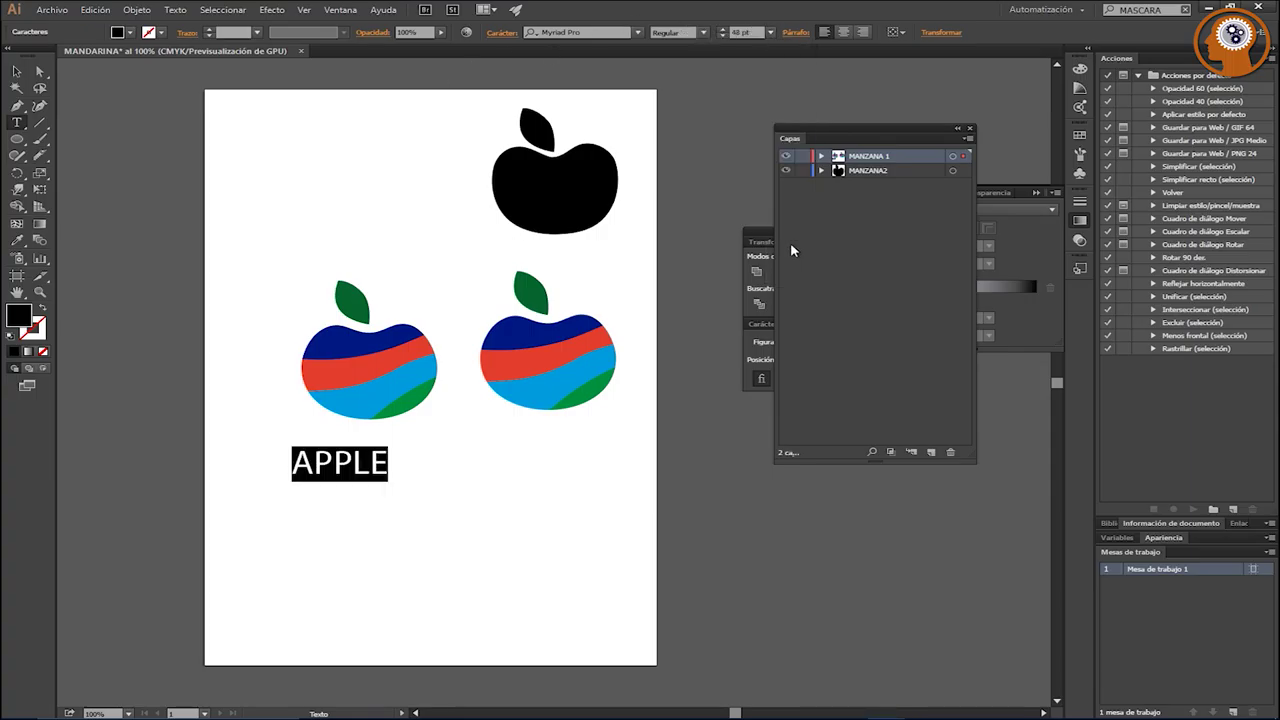
left_click(703, 32)
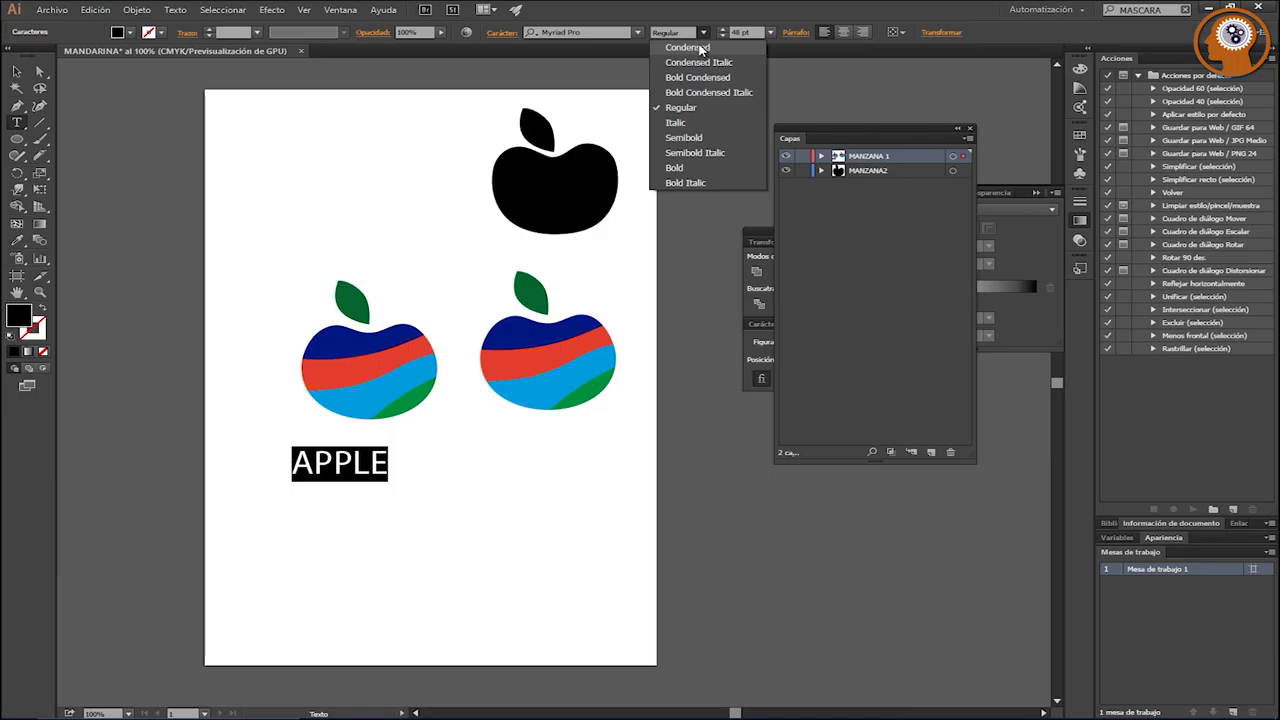
left_click(678, 167)
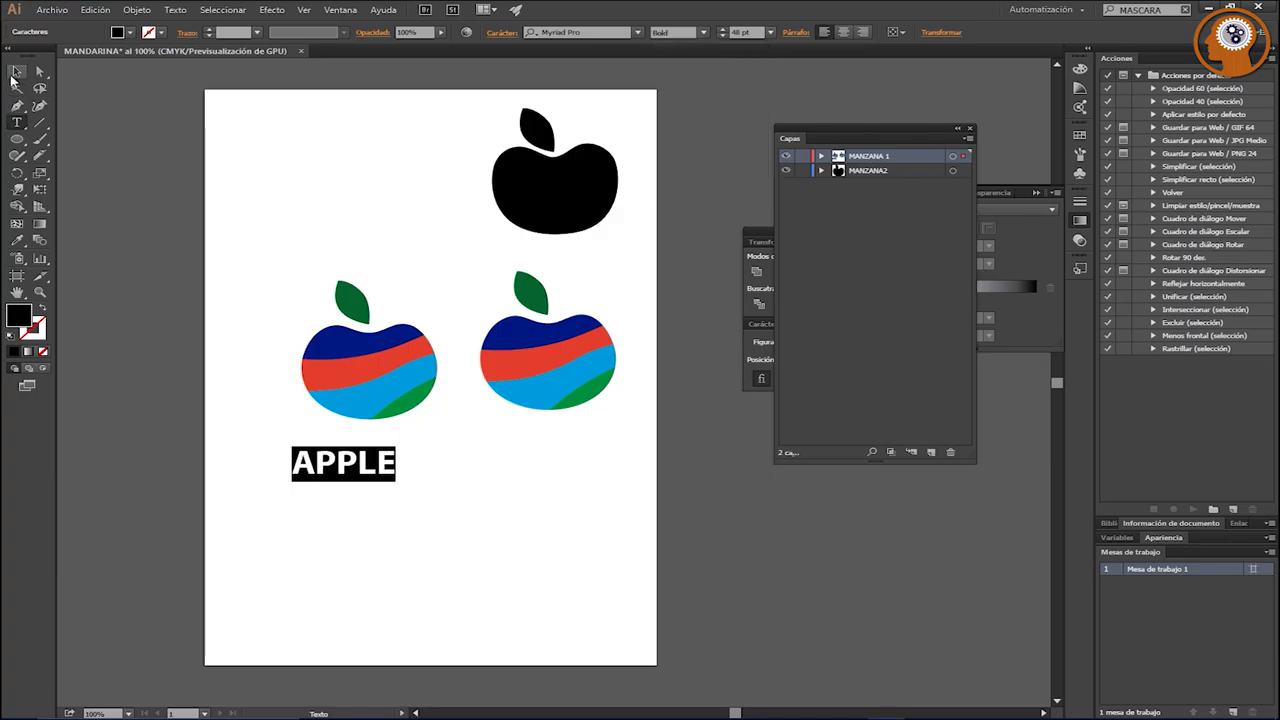
left_click(16, 72)
Step: Select the APPLE text and expand the MANZANA 1 layer
left_click(294, 583)
left_click(330, 476)
key("a")
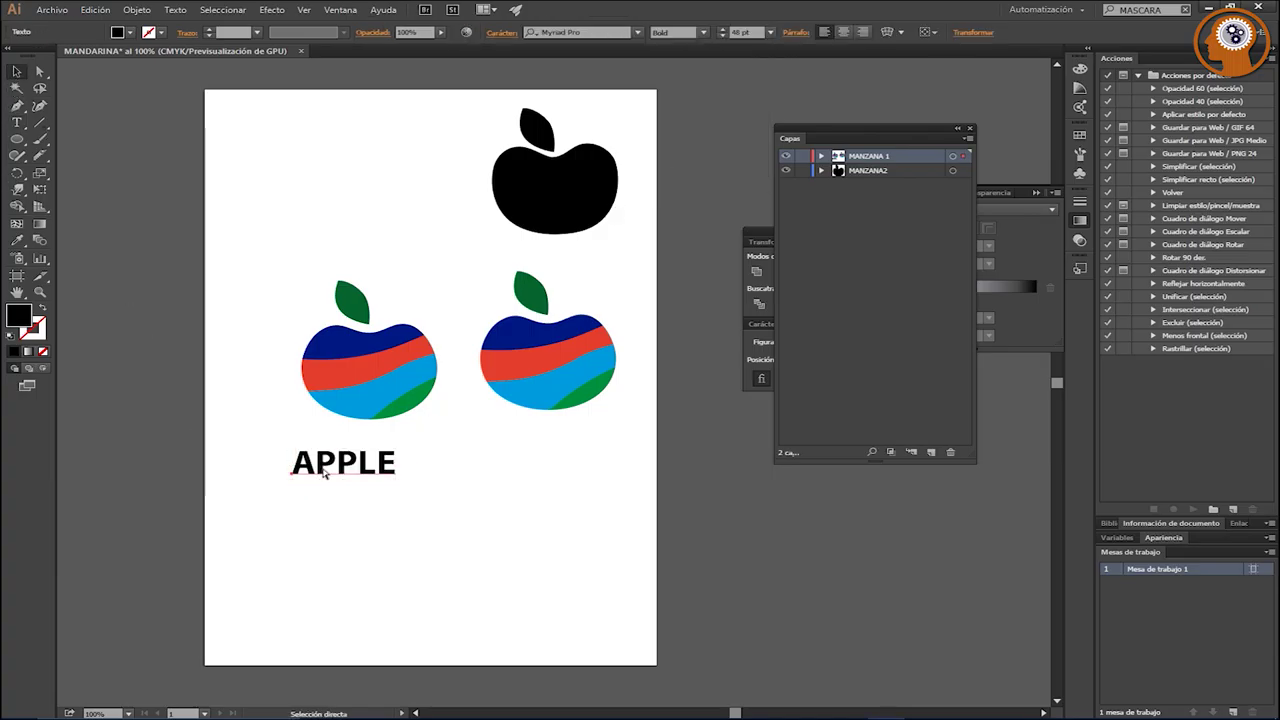
left_click(822, 157)
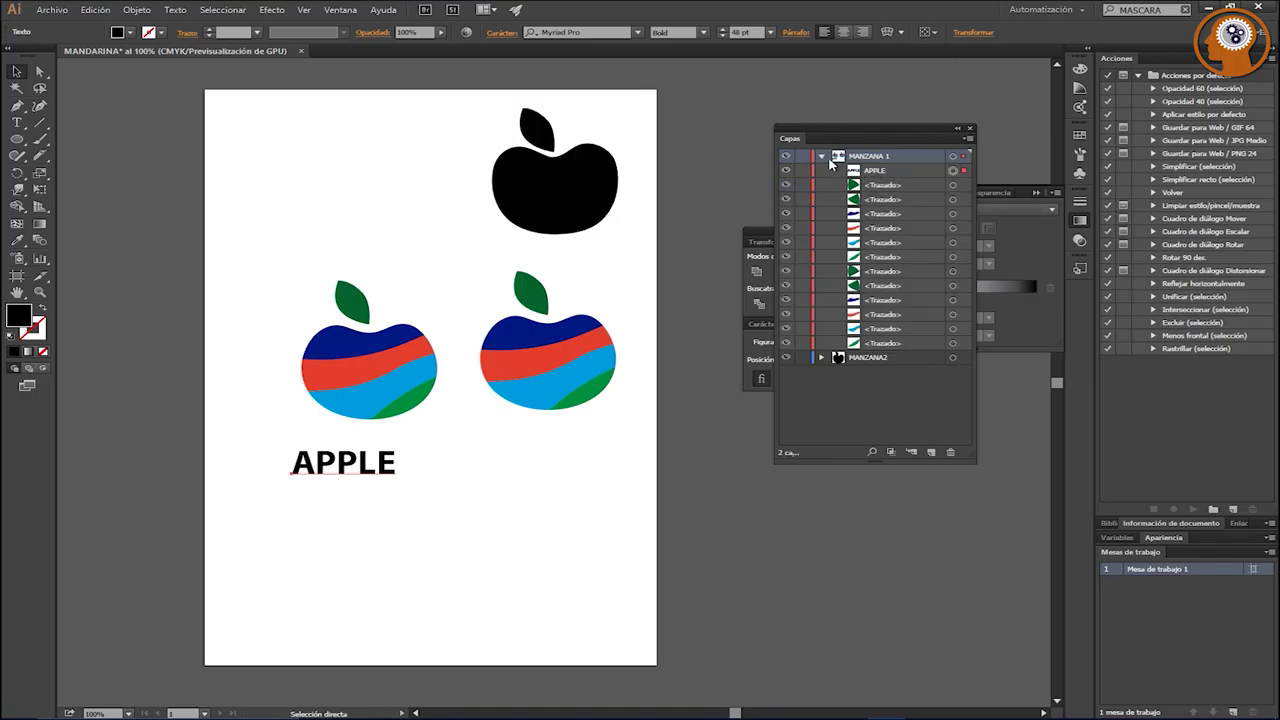
Step: Duplicate APPLE into four copies stacked below the left apple, with a fifth copy beside them
left_click(822, 158)
key("v")
key("a")
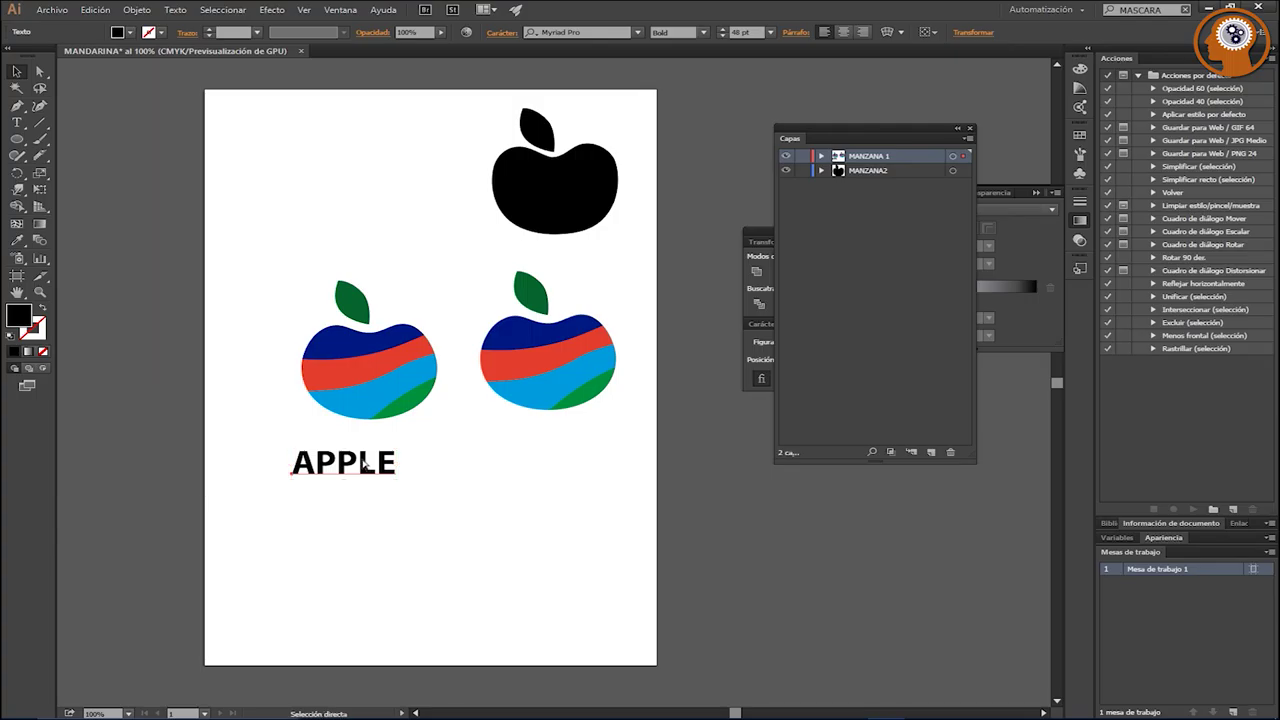
key("ctrl+v")
key("v")
mouse_move(532, 390)
left_mouse_down()
mouse_move(325, 510)
mouse_move(337, 545)
left_mouse_up()
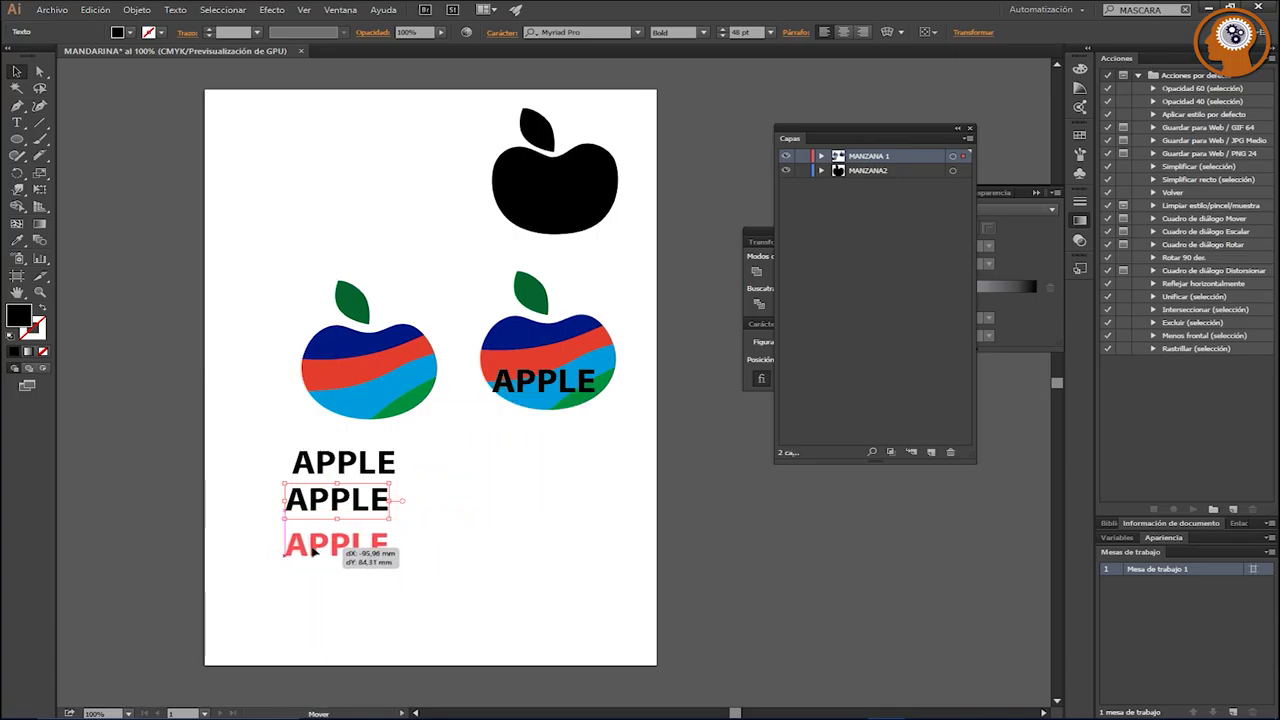
left_click_drag(513, 397, 507, 405)
left_click_drag(337, 545, 337, 585, "alt")
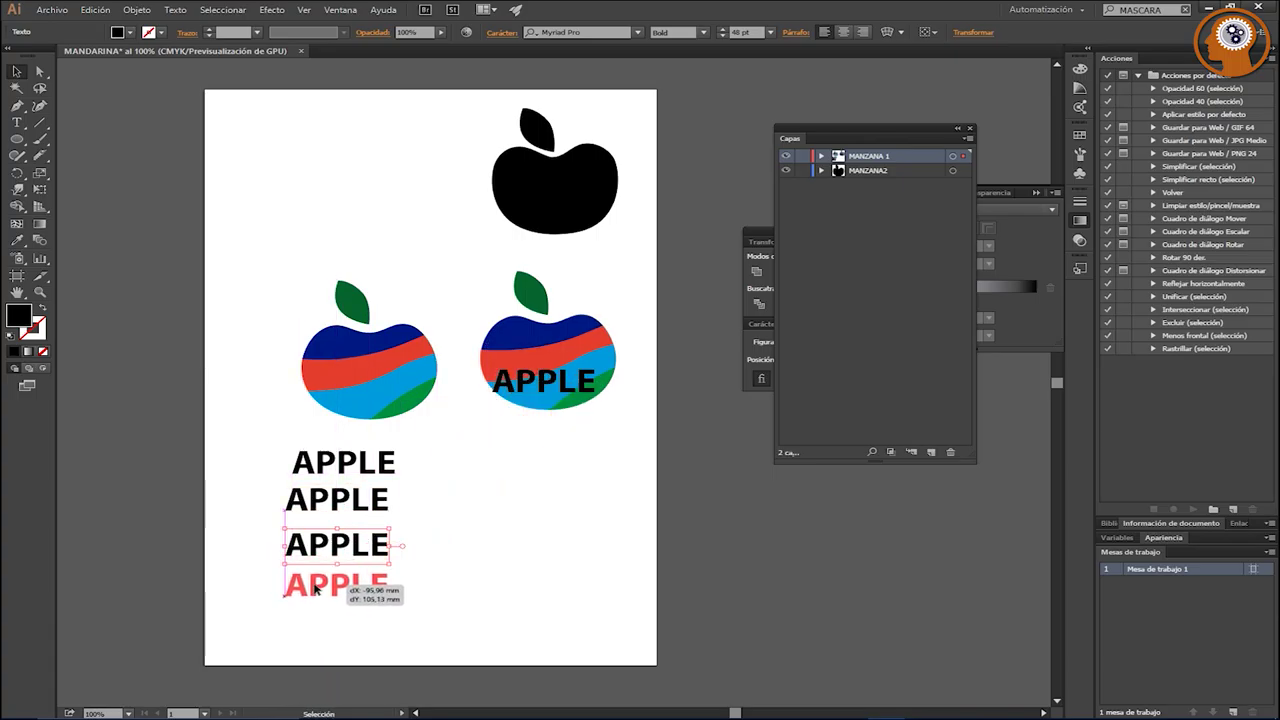
left_click_drag(509, 405, 466, 508)
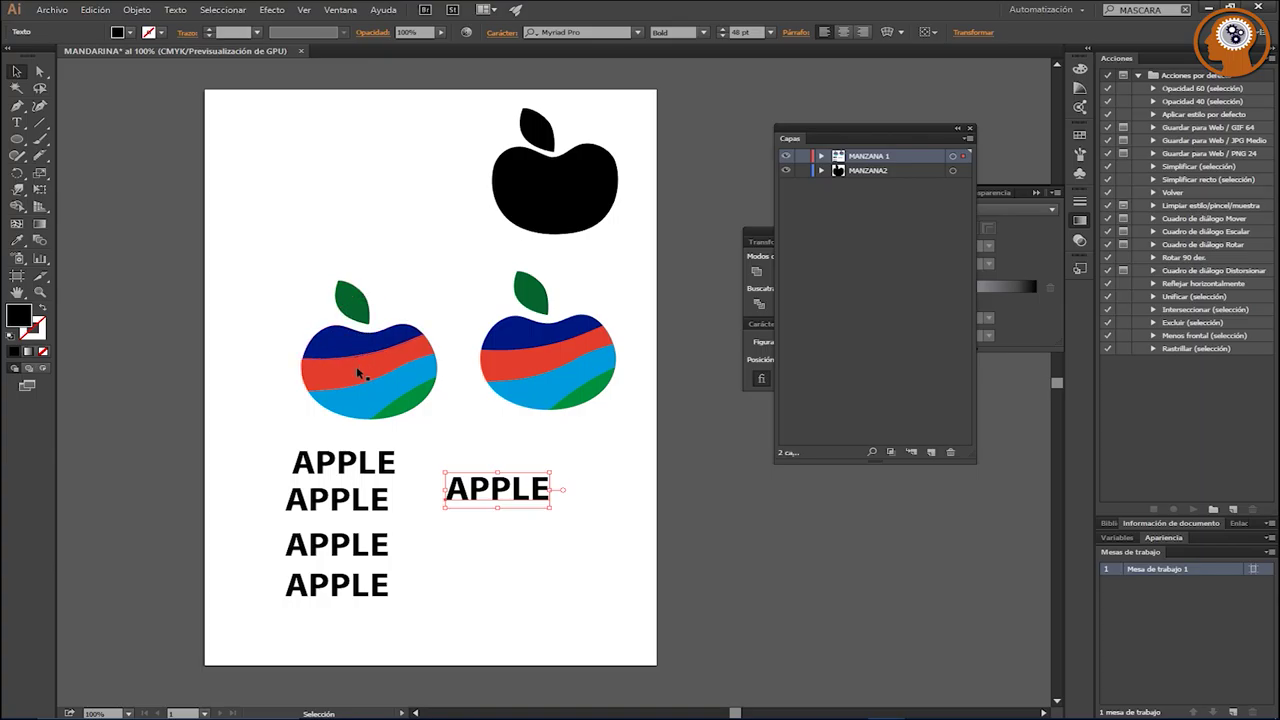
Step: Eyedropper the green and light blue stripe colours onto the top two APPLE texts
left_click(355, 472)
left_click(17, 240)
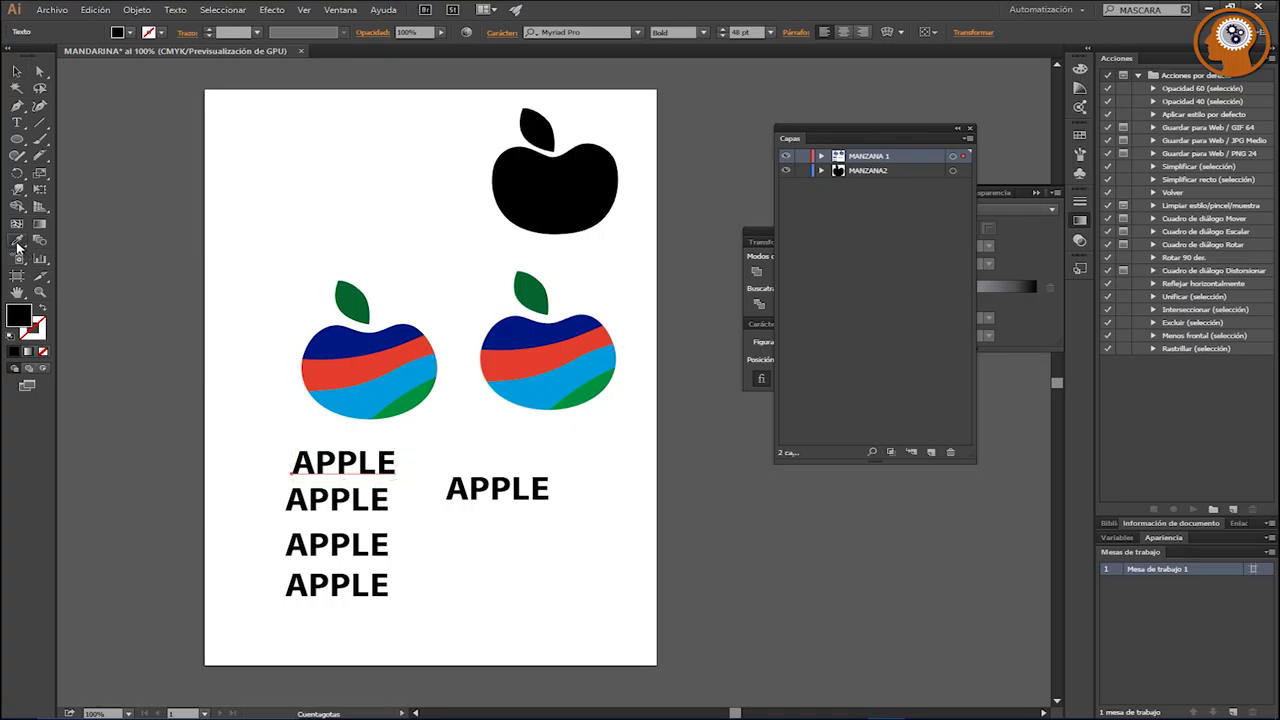
left_click(401, 409)
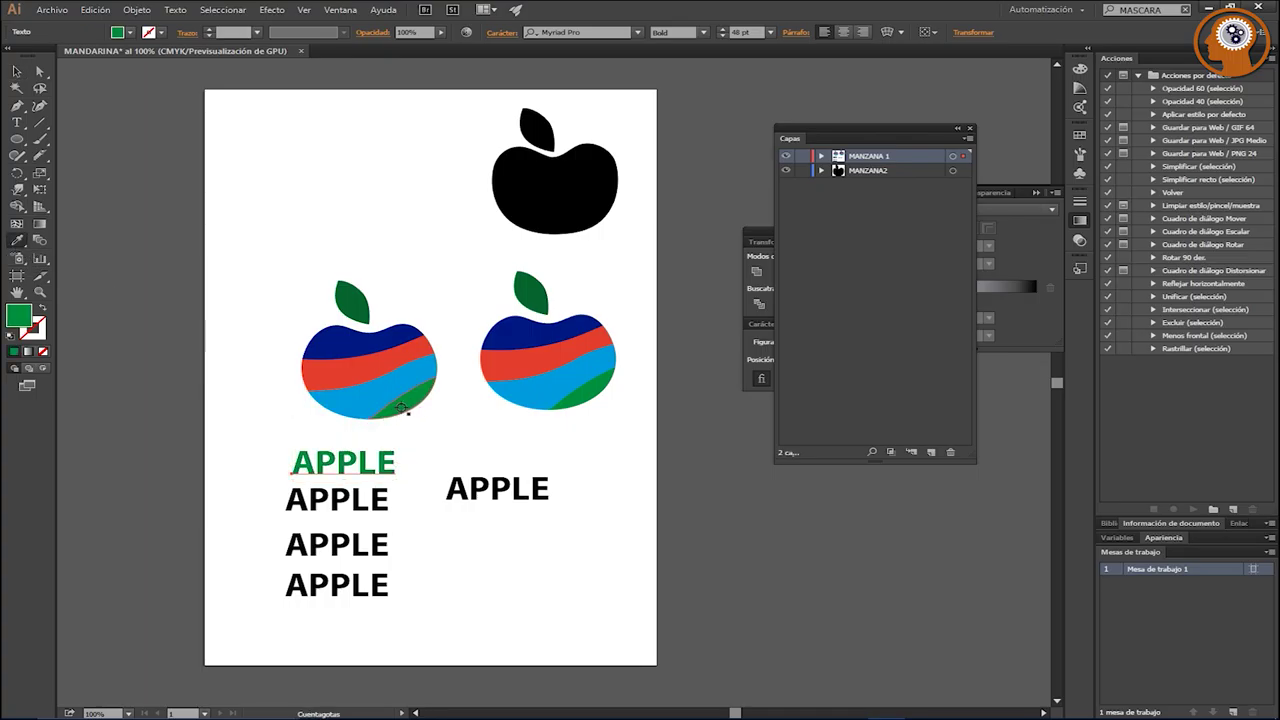
left_click(16, 76)
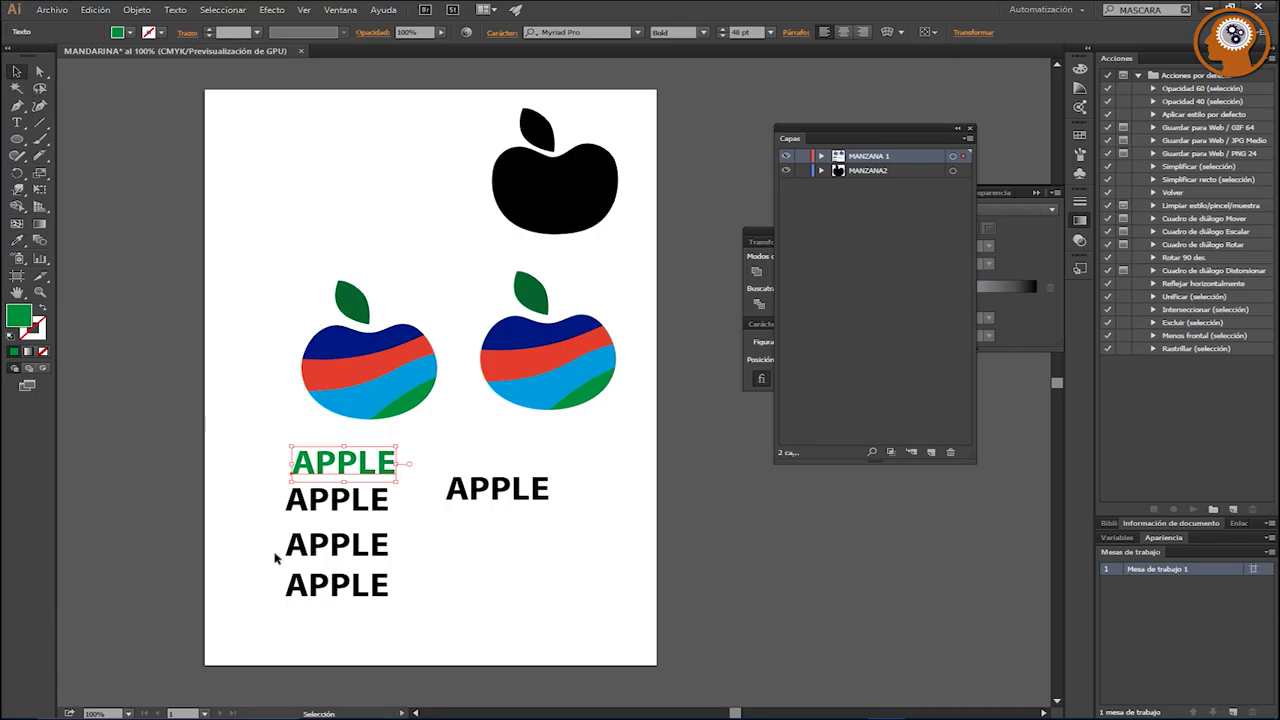
left_click(293, 505)
left_click(16, 240)
left_click(369, 402)
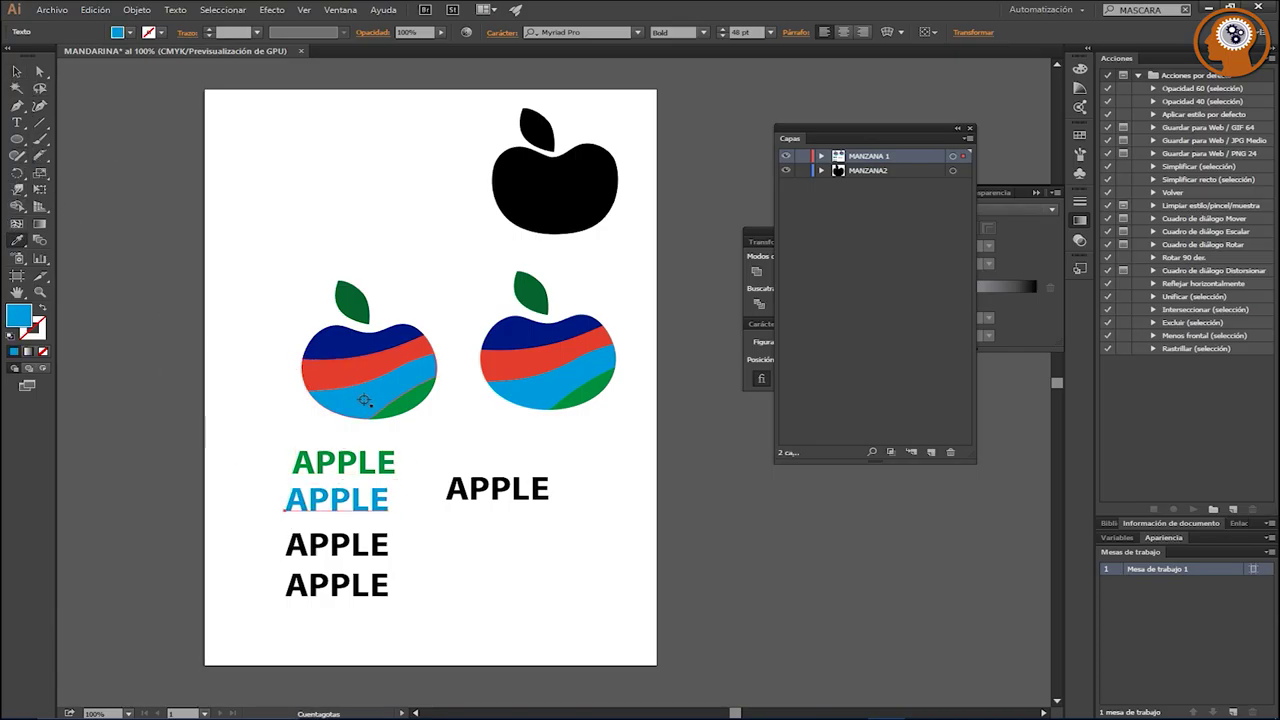
left_click(20, 73)
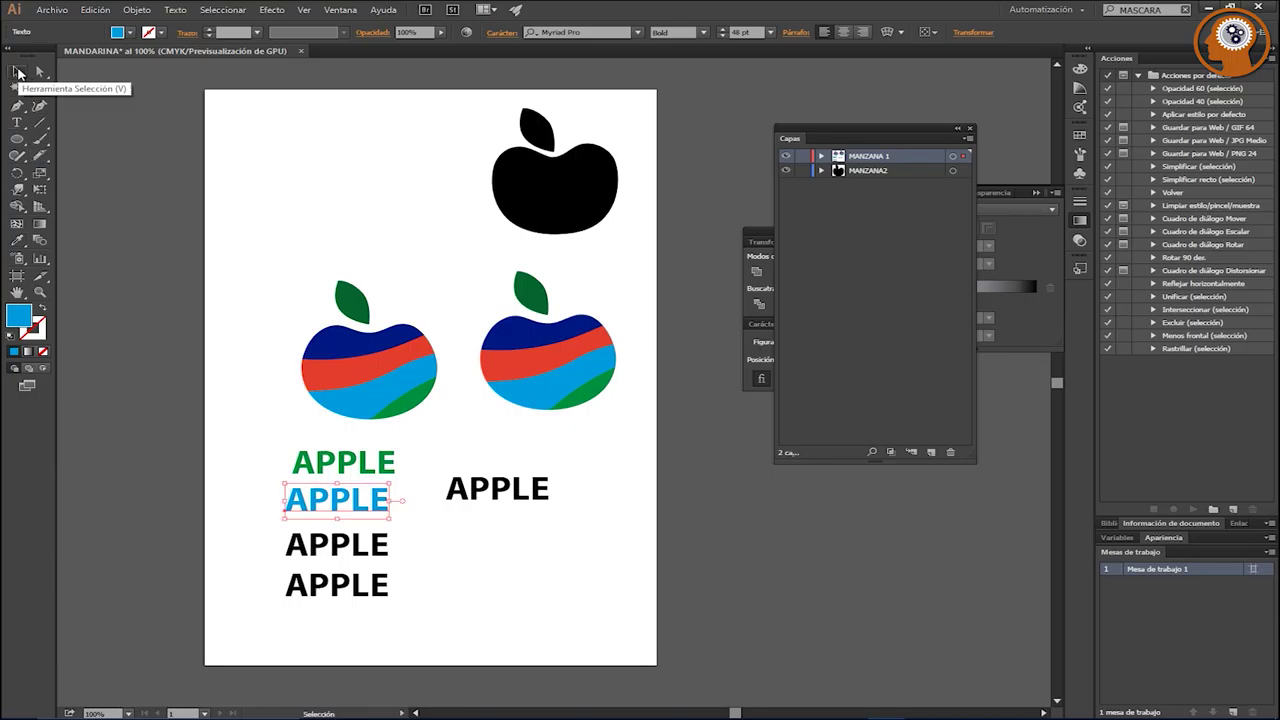
Step: Eyedropper the red and dark blue stripe colours onto the lower two APPLE texts
left_click(300, 553)
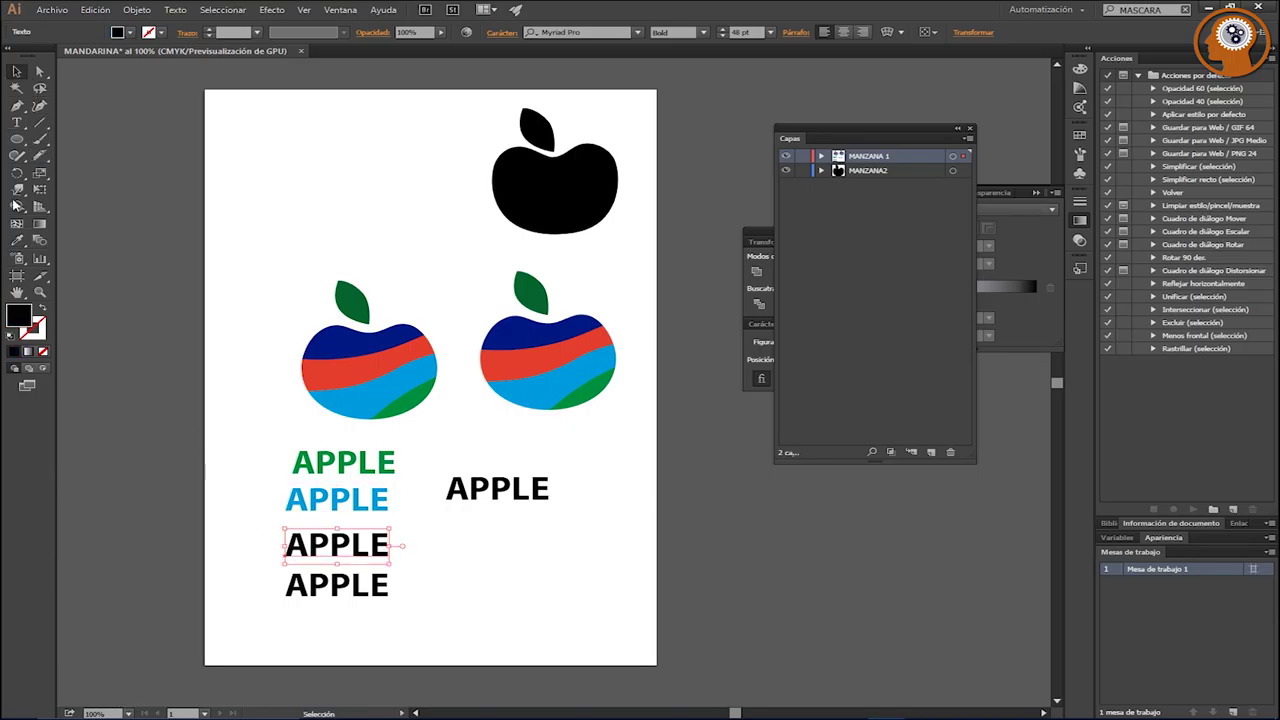
left_click(16, 240)
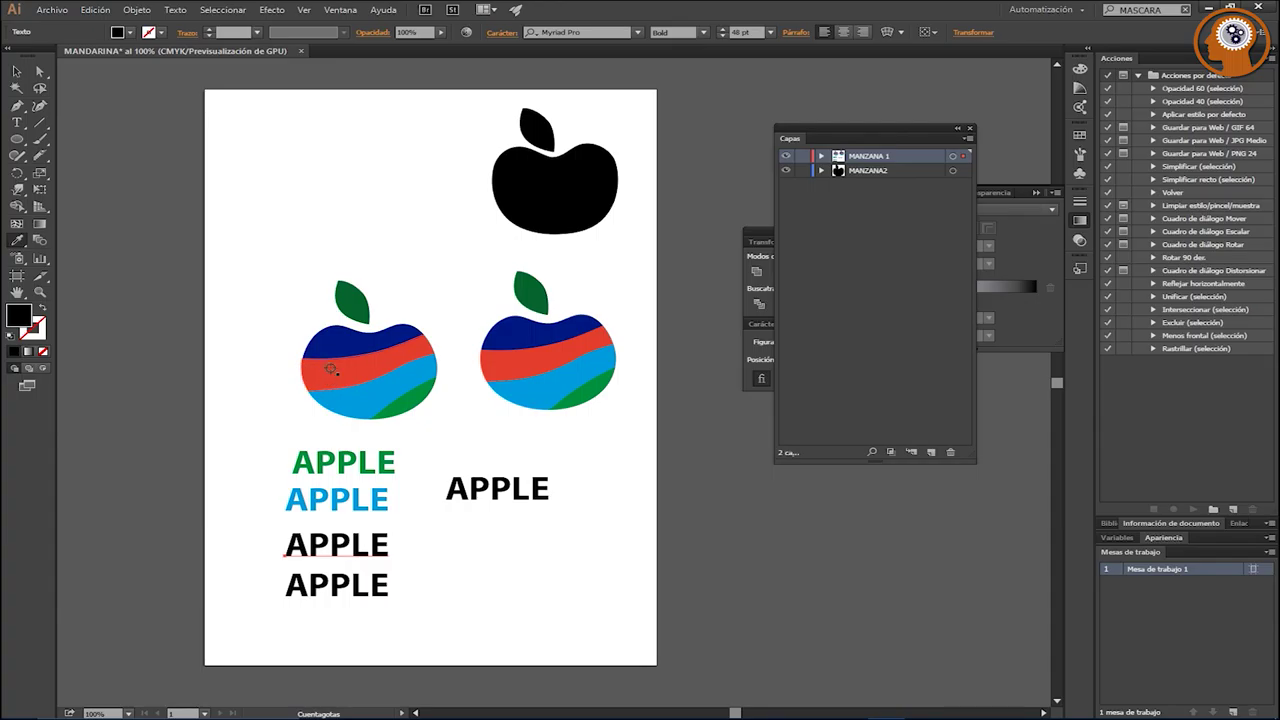
left_click(331, 370)
left_click(16, 72)
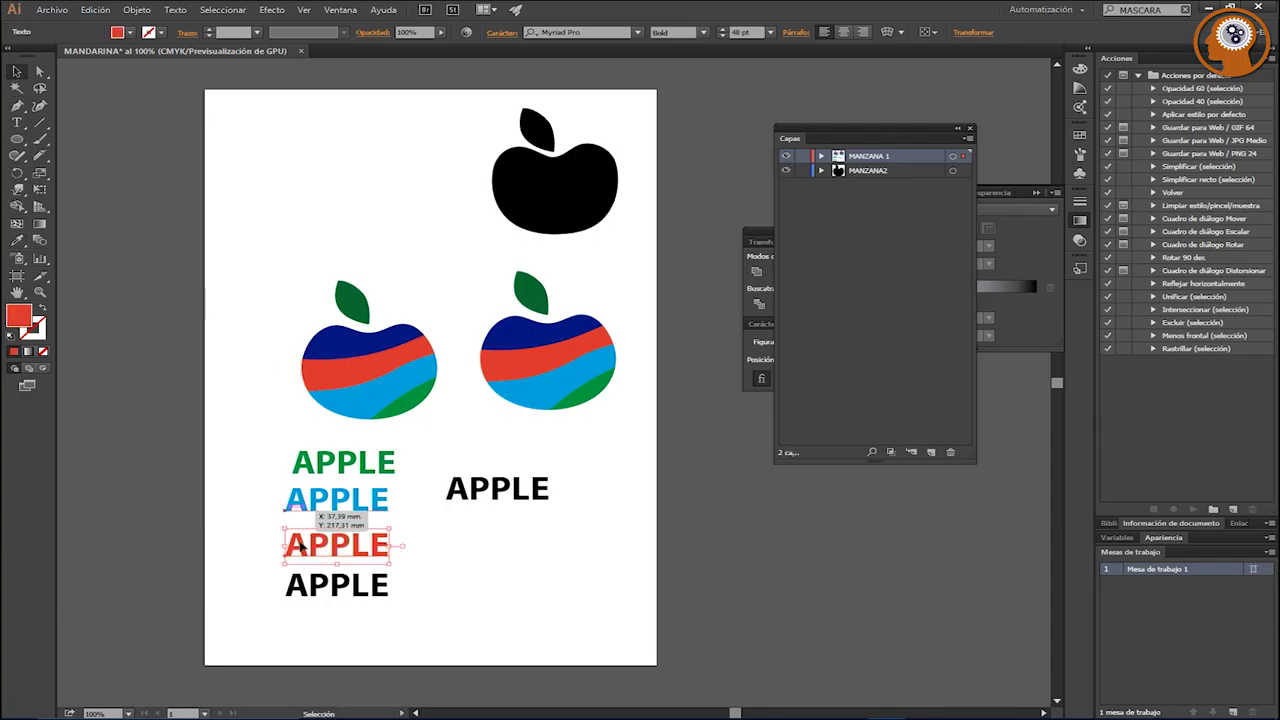
left_click(313, 588)
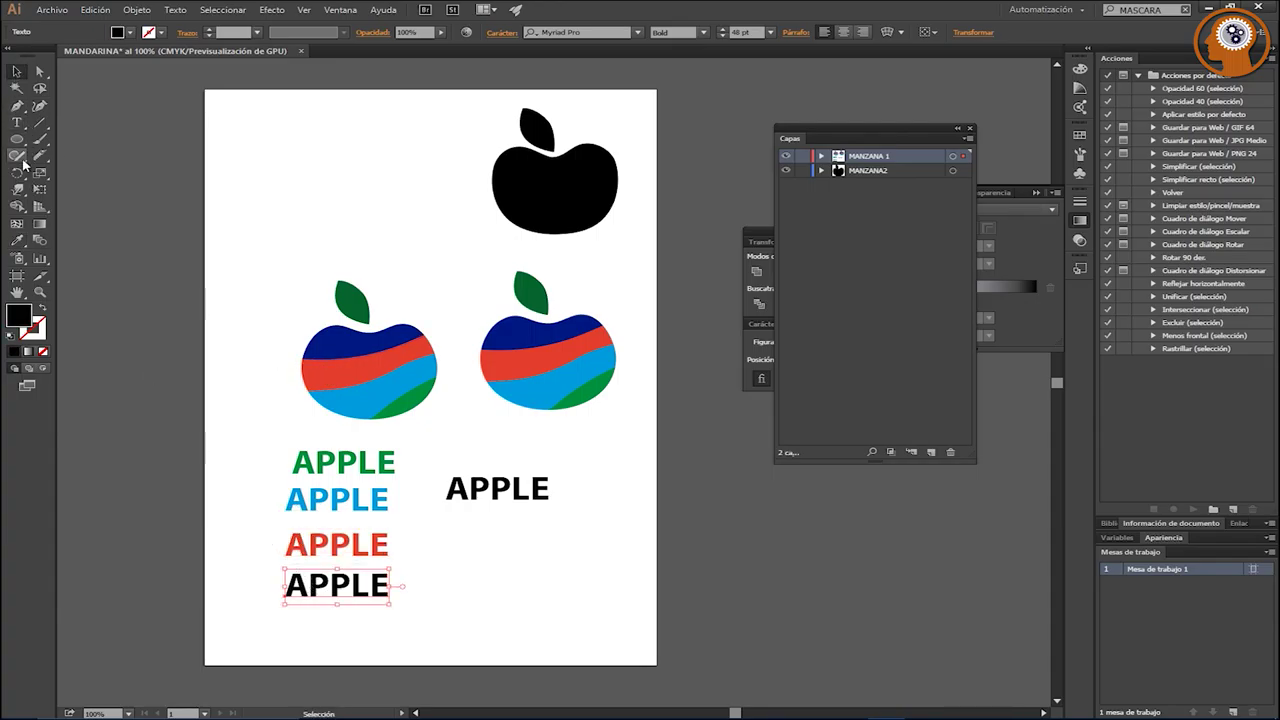
left_click(16, 240)
left_click(345, 335)
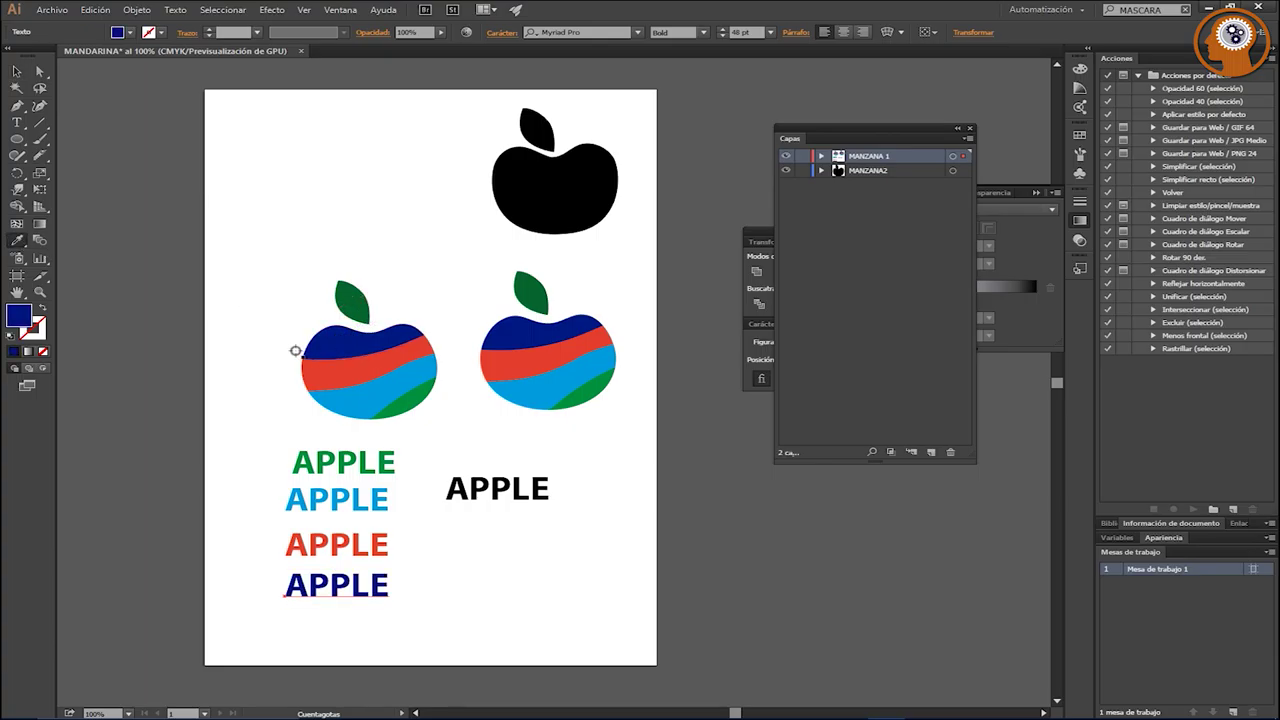
left_click(17, 72)
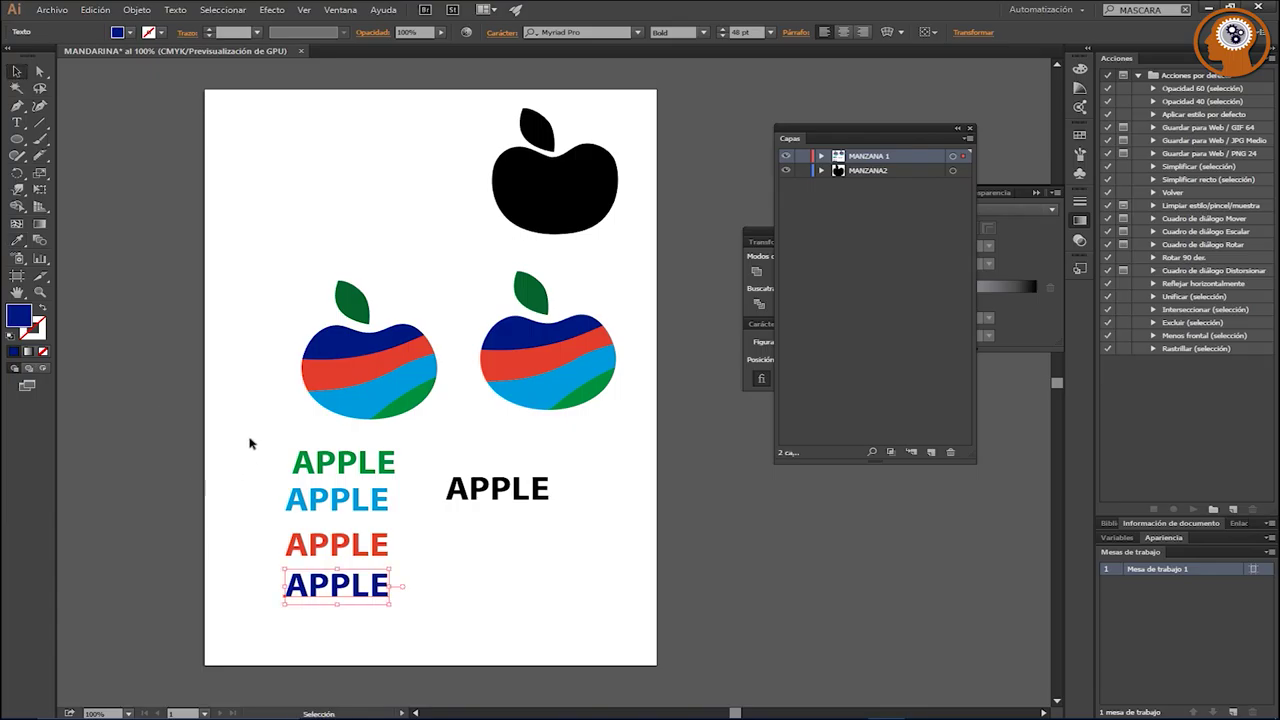
Step: Send the four coloured APPLE texts to the back
left_click_drag(262, 456, 415, 617)
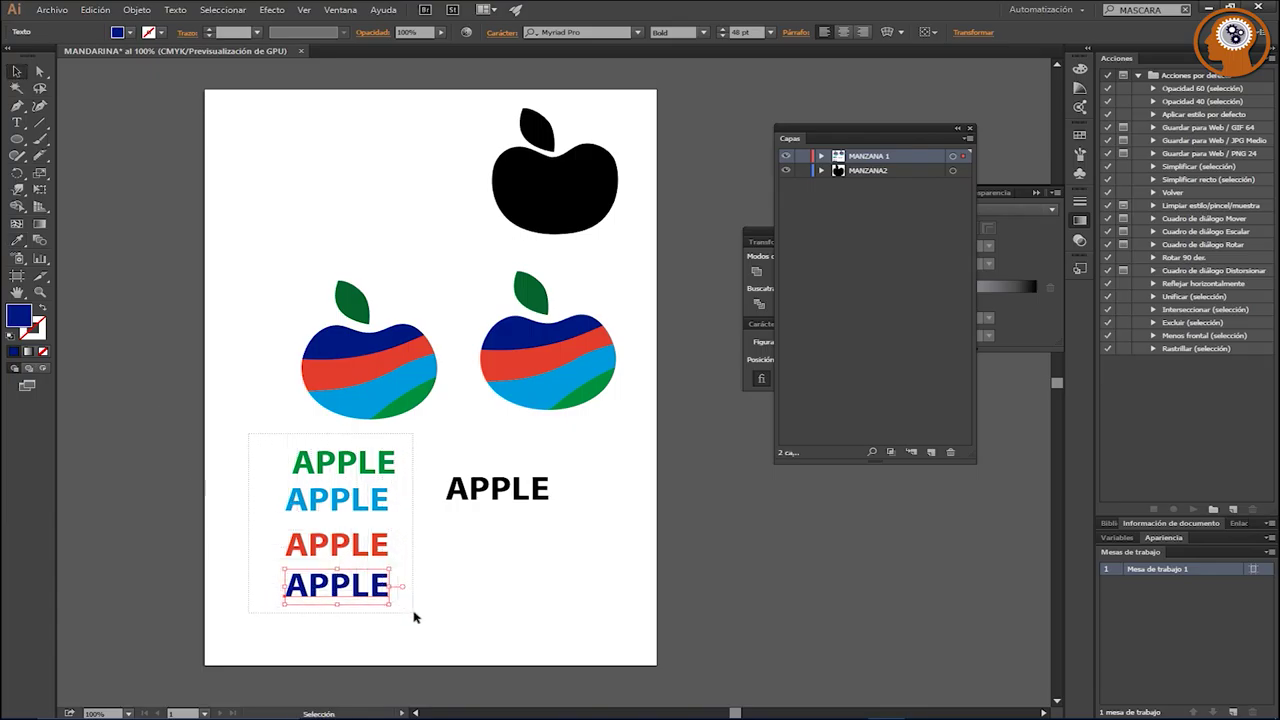
right_click(336, 504)
mouse_move(381, 631)
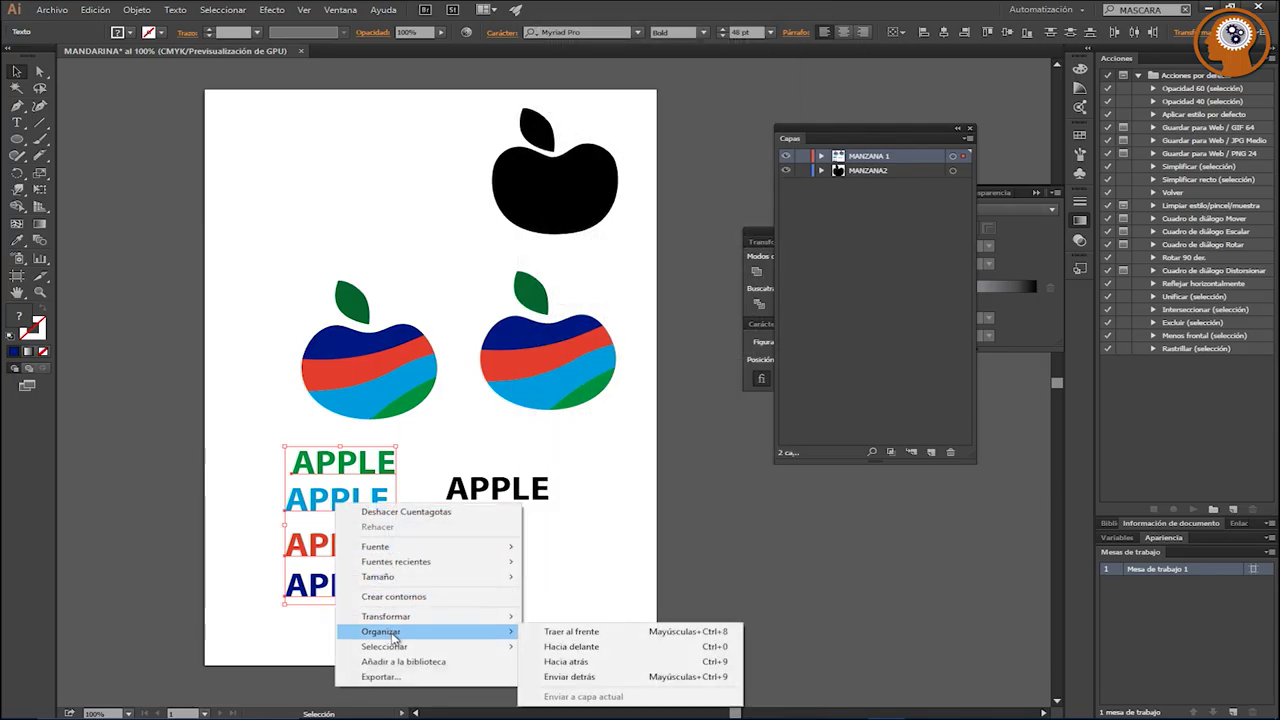
left_click(561, 677)
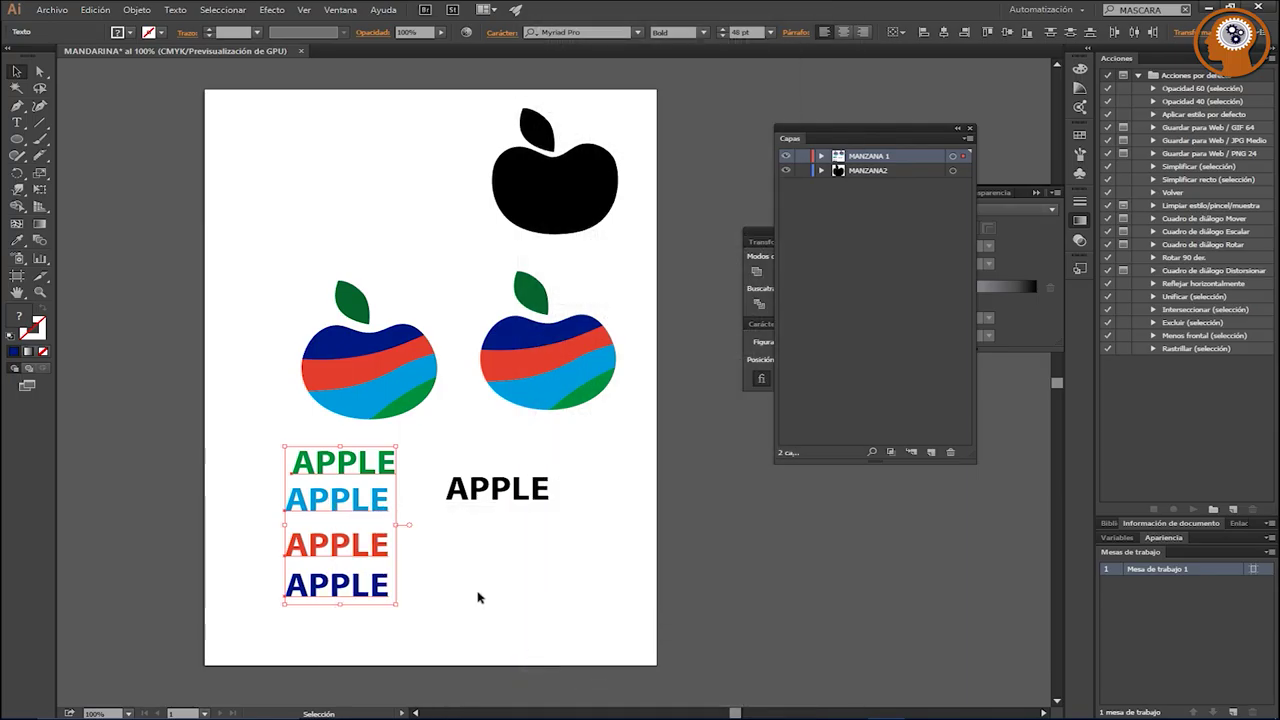
left_click(95, 10)
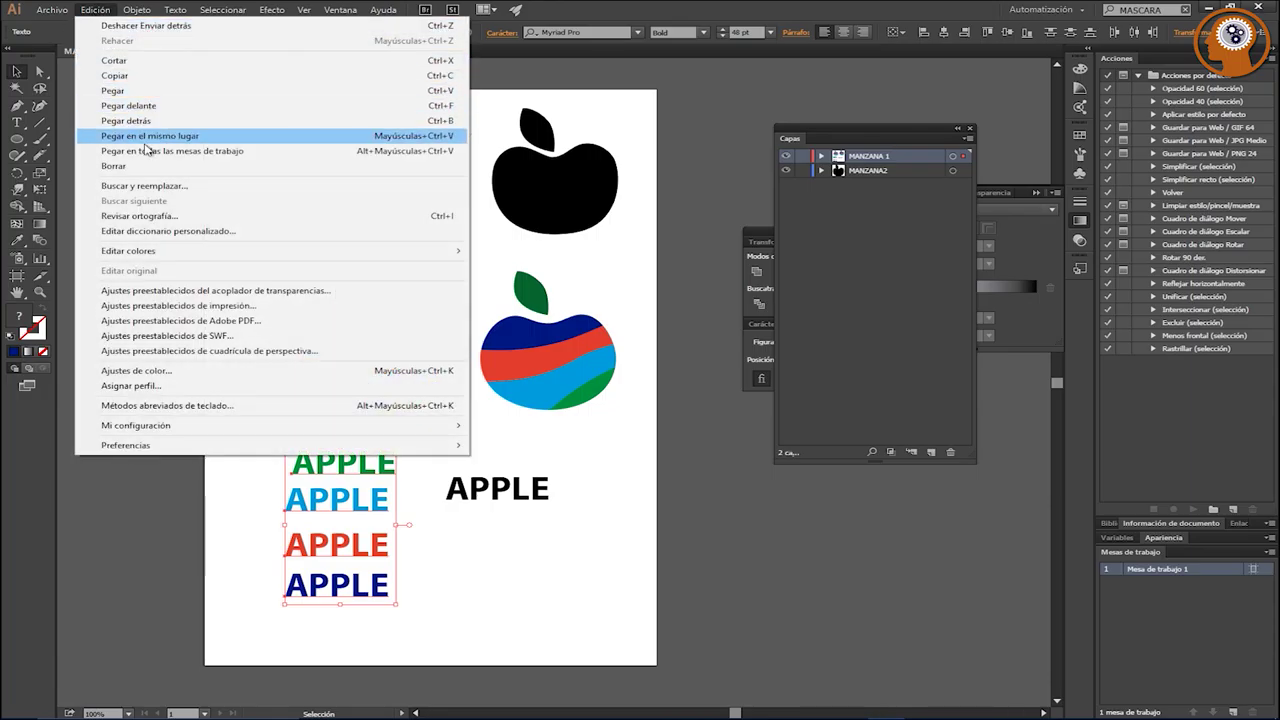
left_click(437, 600)
Step: Try warping the green APPLE with Make with Top Object, then dismiss the error
left_click(318, 478)
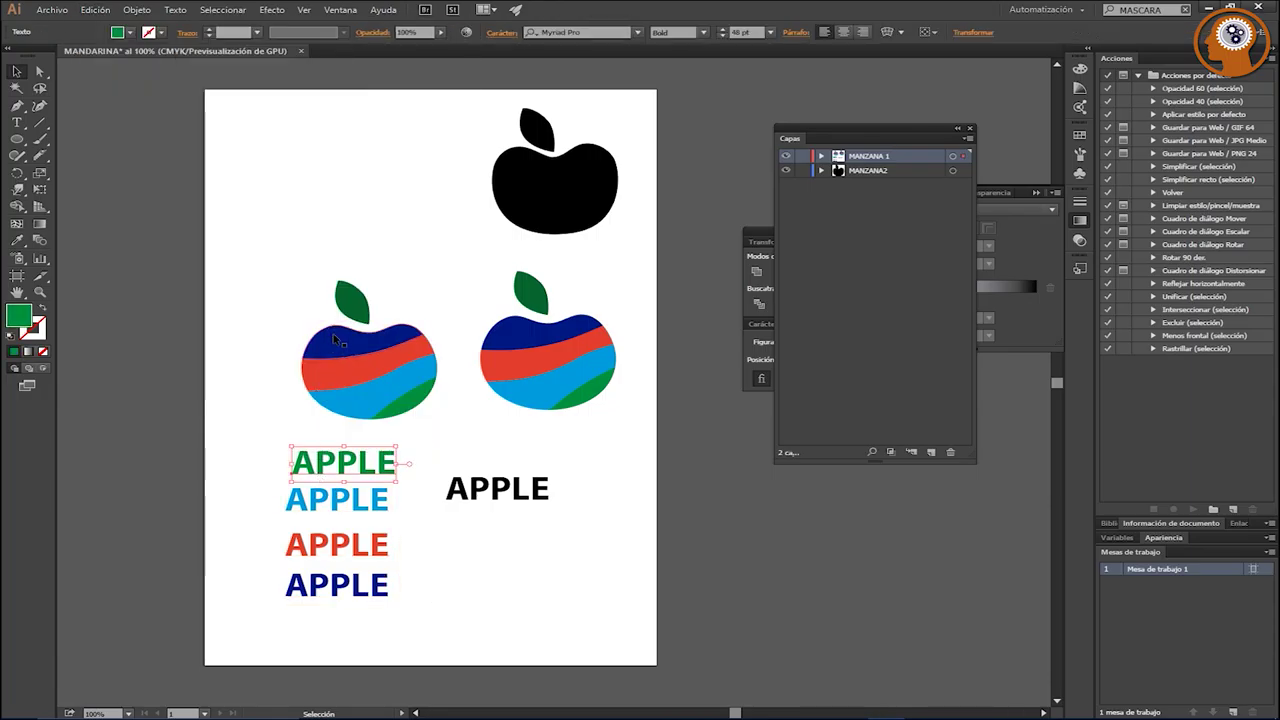
left_click(137, 10)
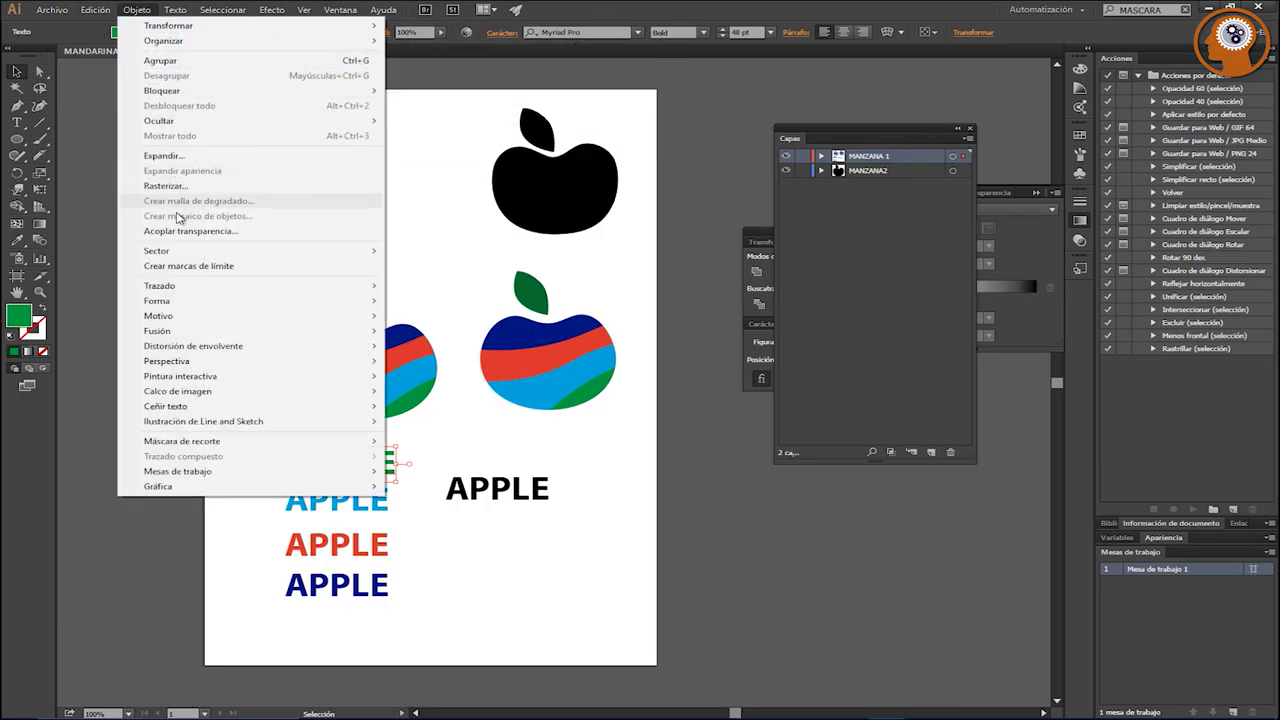
mouse_move(193, 346)
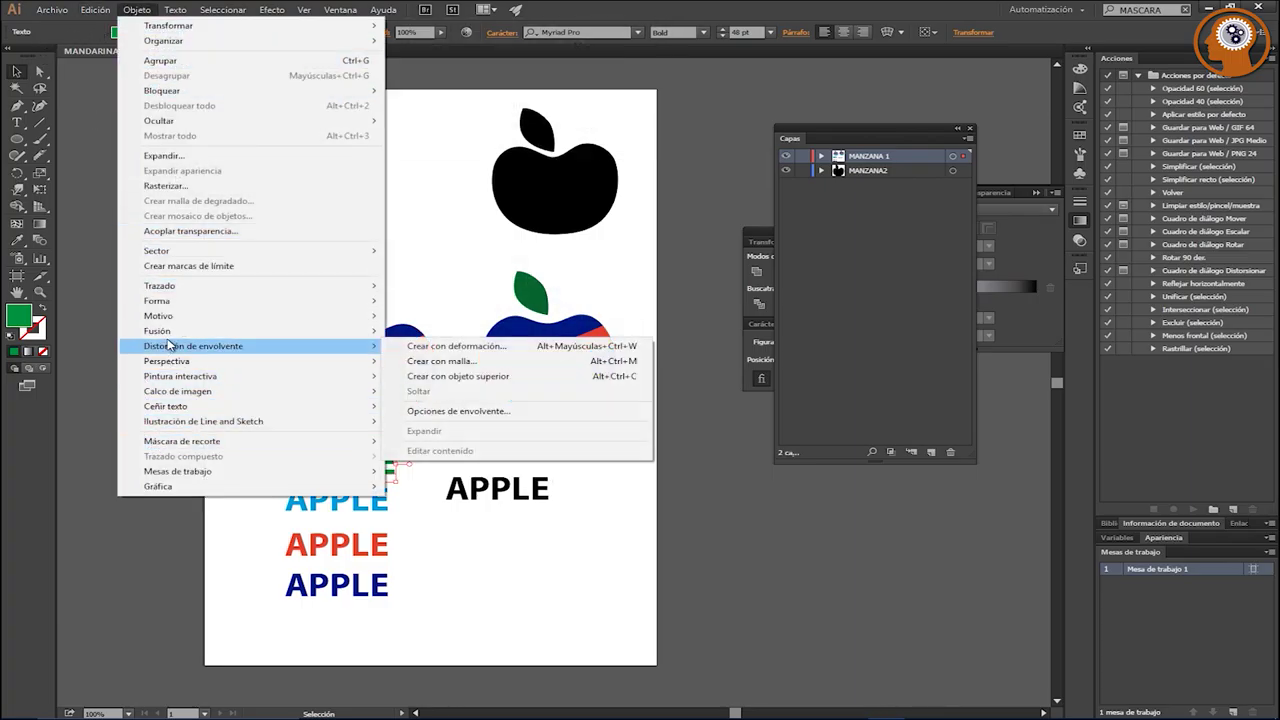
left_click(449, 376)
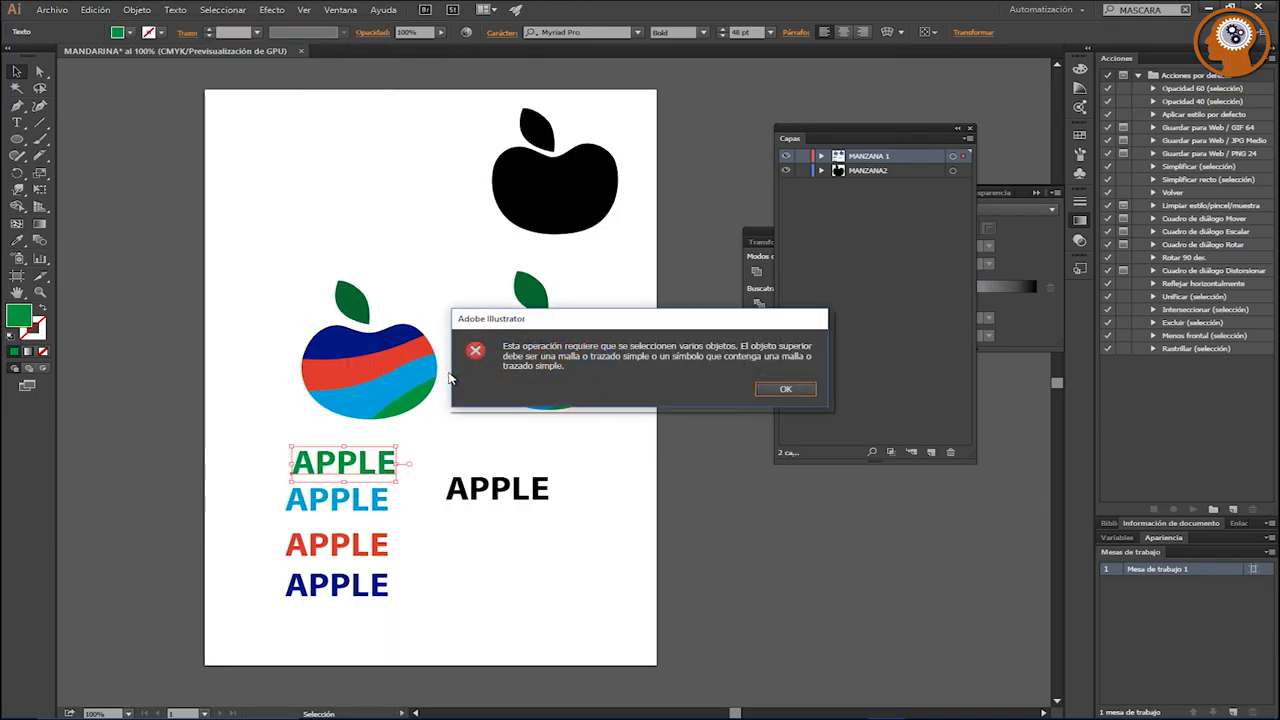
left_click(784, 389)
Step: Reselect the dark blue APPLE word and the apple's top blue band
left_click(326, 345)
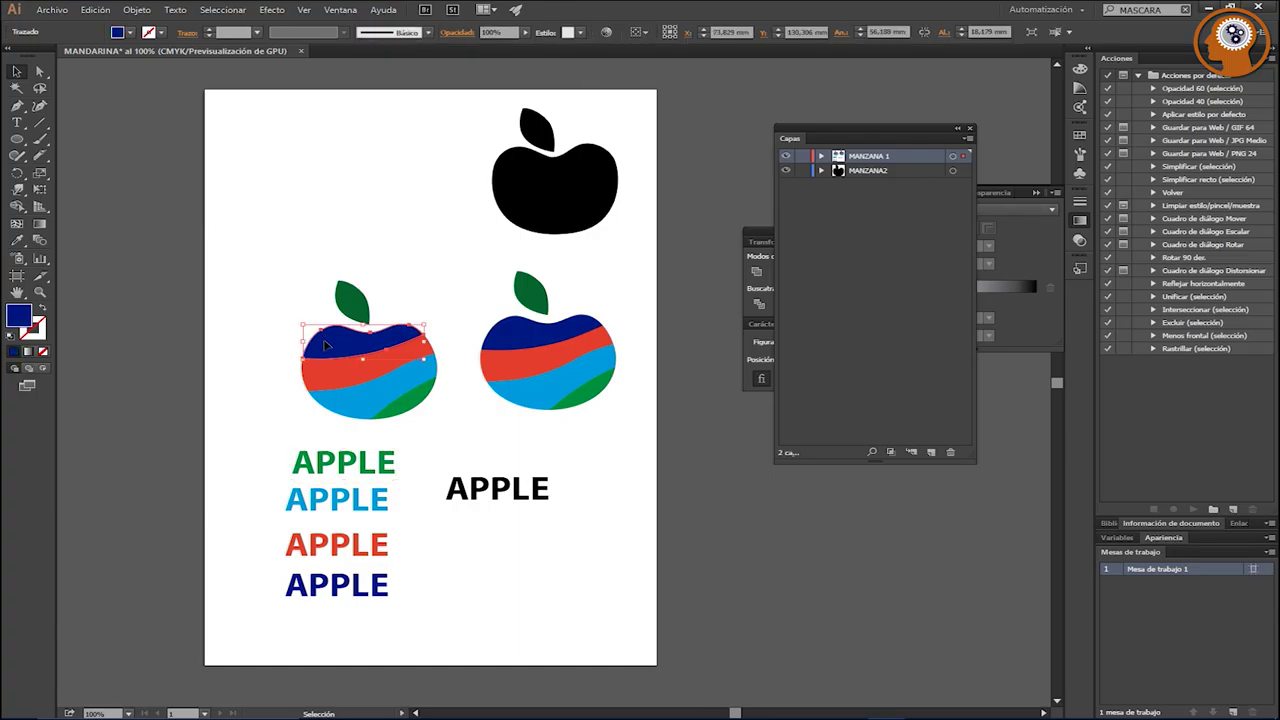
left_click(306, 465)
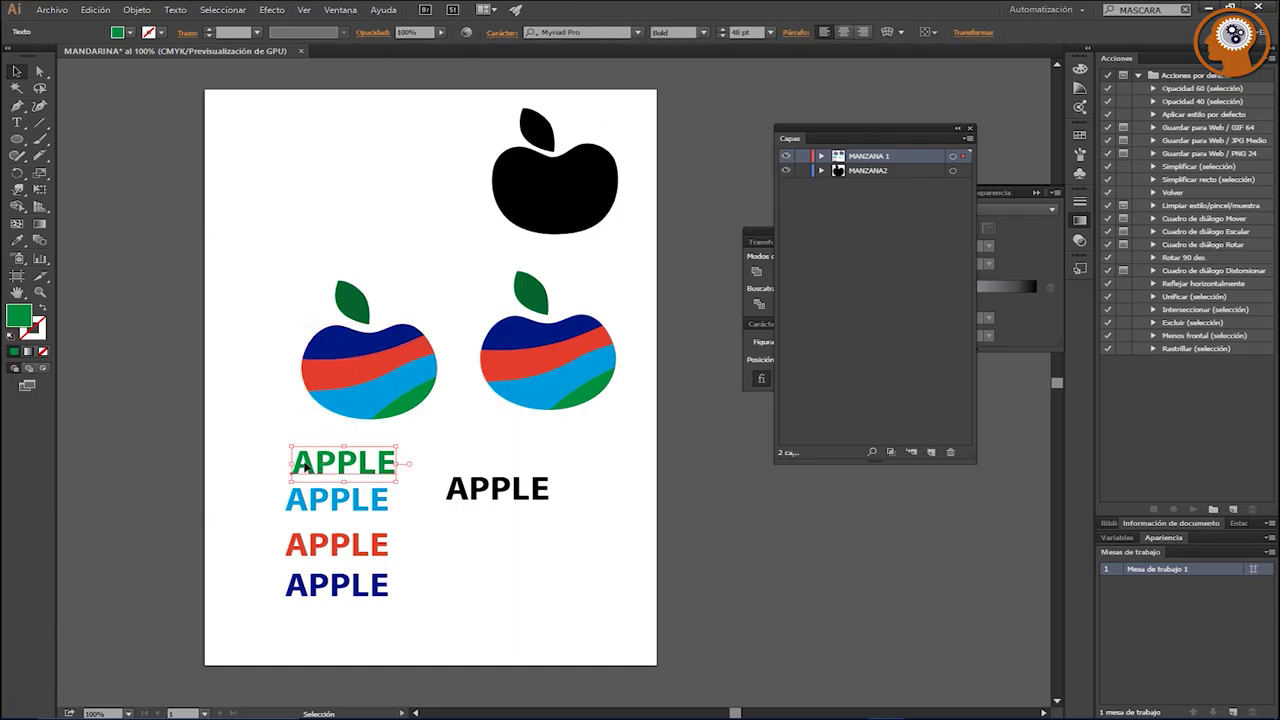
left_click(268, 484)
left_click(300, 588)
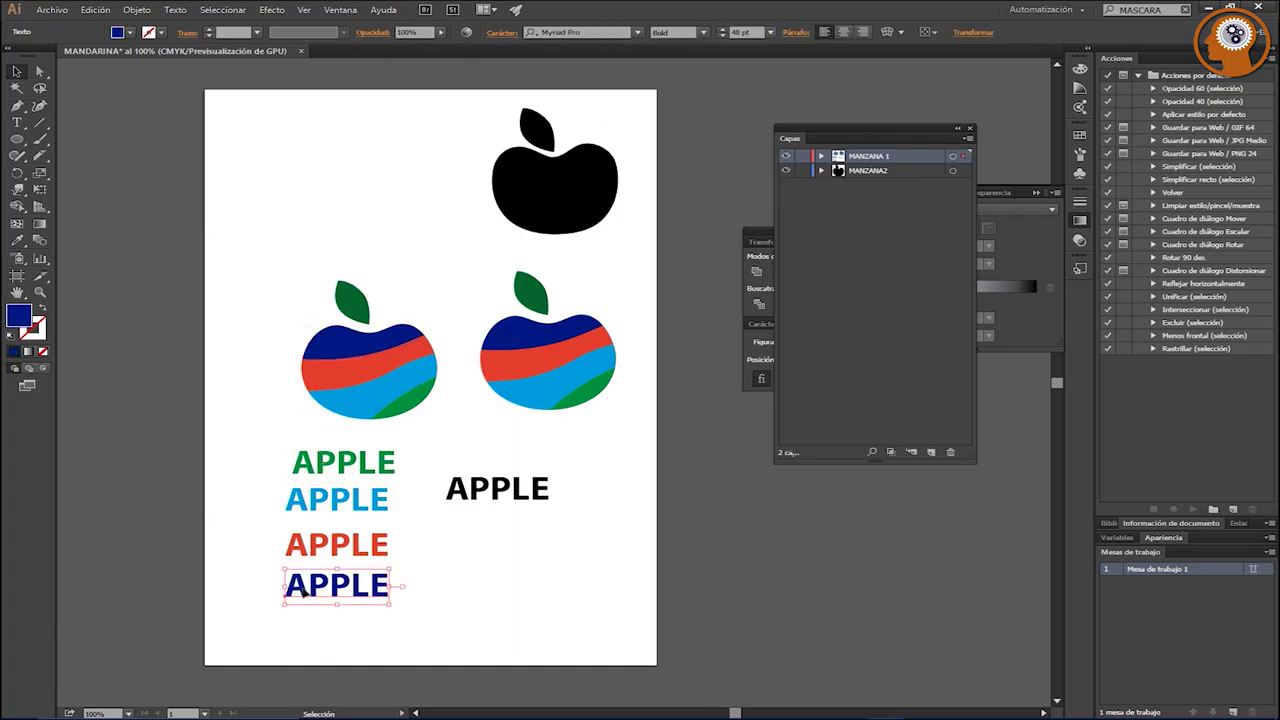
left_click(333, 355, "shift")
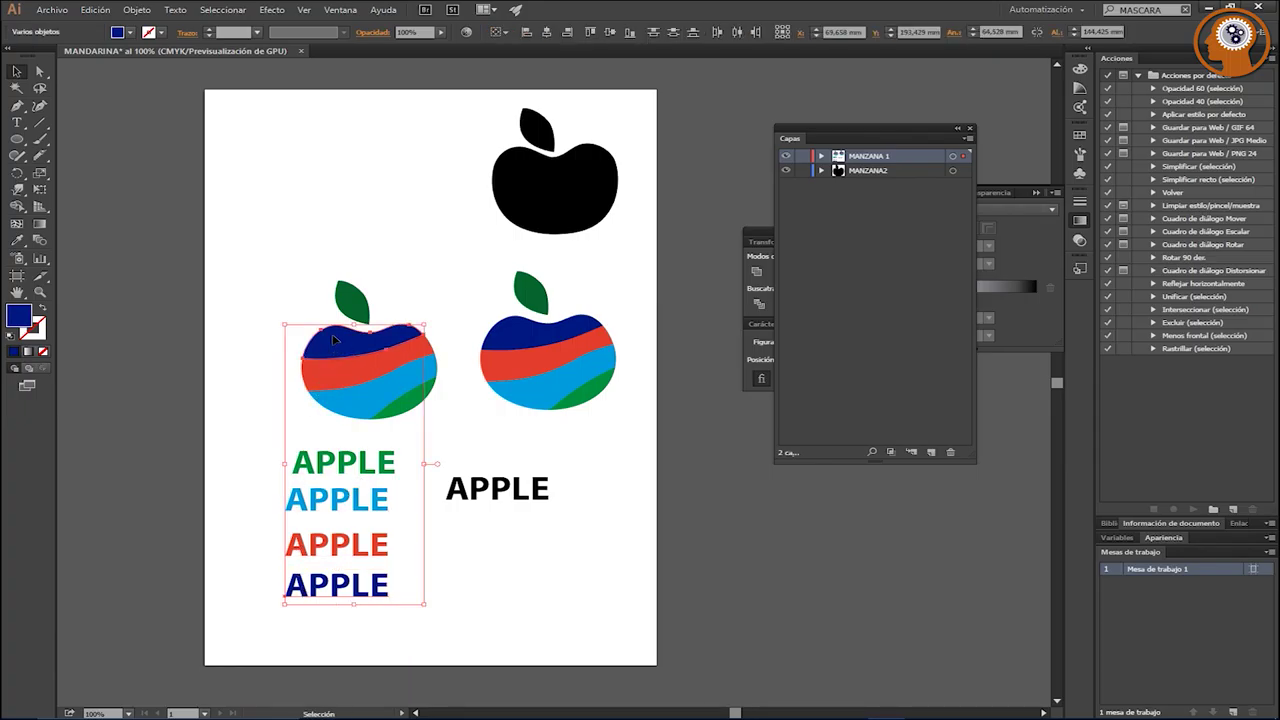
left_click(297, 608)
Step: Move the dark-blue APPLE up and envelope-warp it into the apple's top dark-blue band
left_click(330, 590)
mouse_move(332, 583)
left_mouse_down()
mouse_move(232, 333)
mouse_move(262, 266)
left_mouse_up()
left_click(333, 348, "shift")
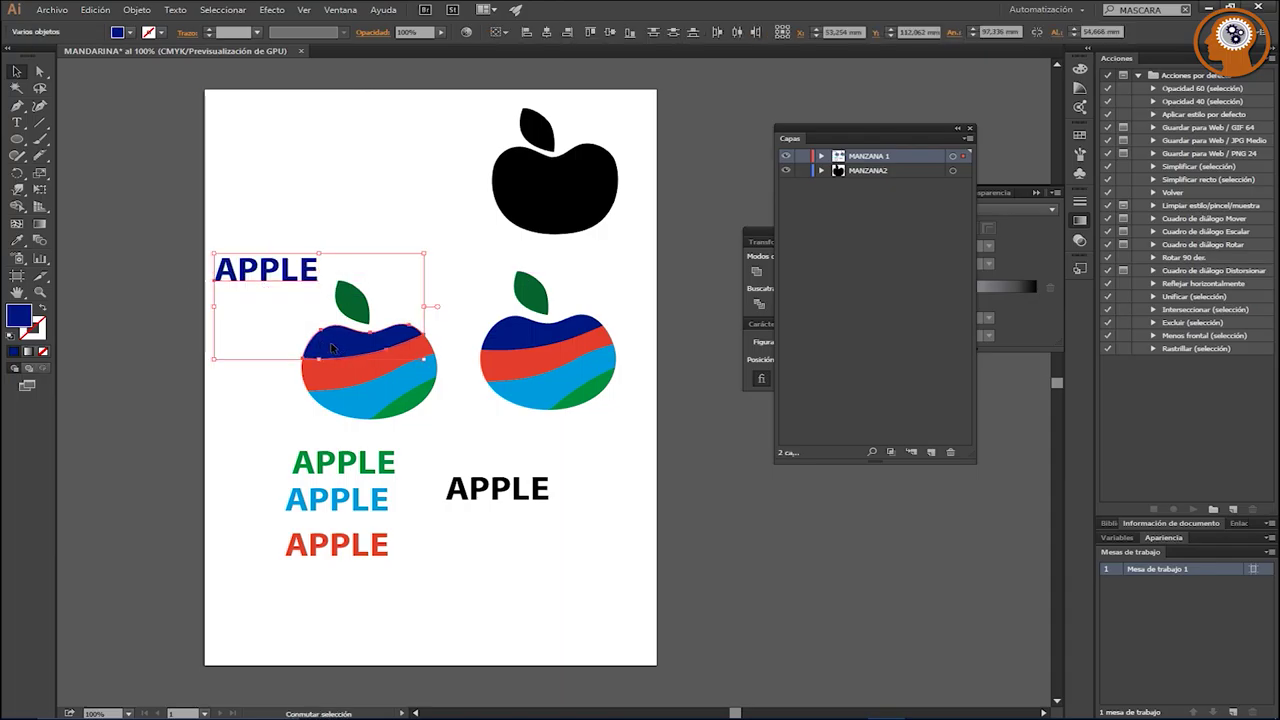
left_click(258, 400)
left_click(251, 278)
left_click(330, 348, "shift")
left_click(137, 10)
mouse_move(180, 376)
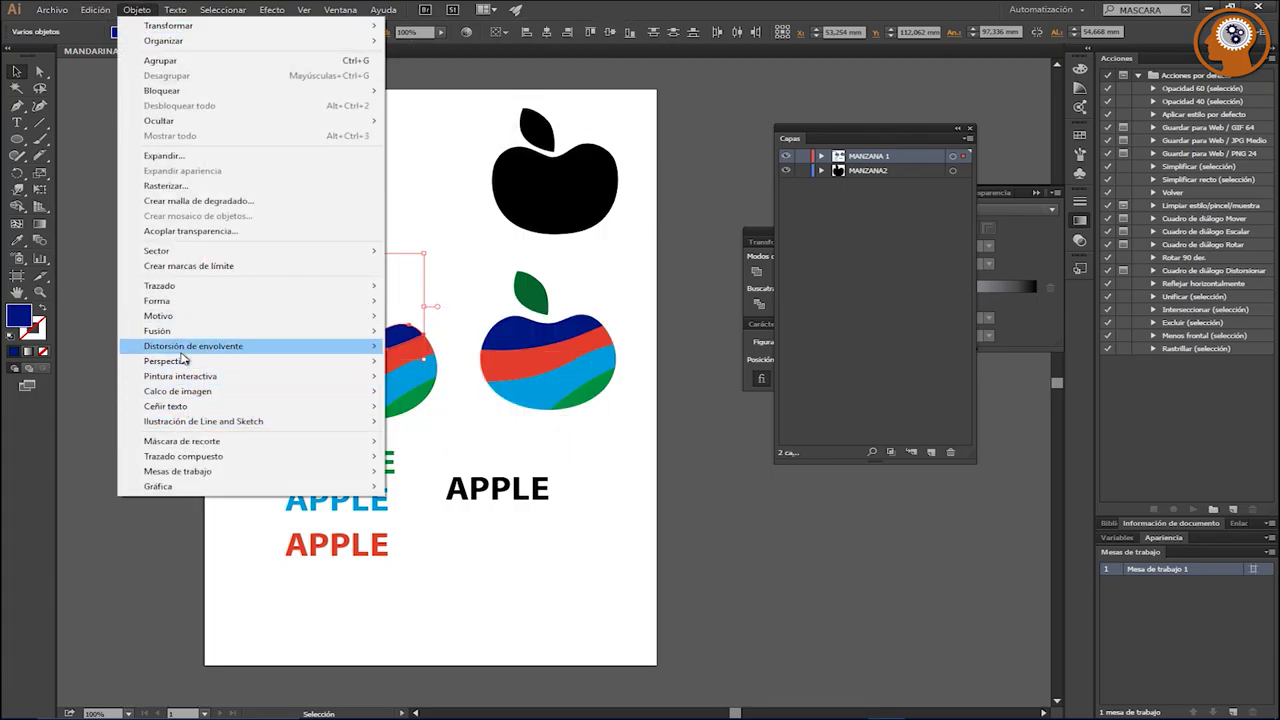
left_click(437, 377)
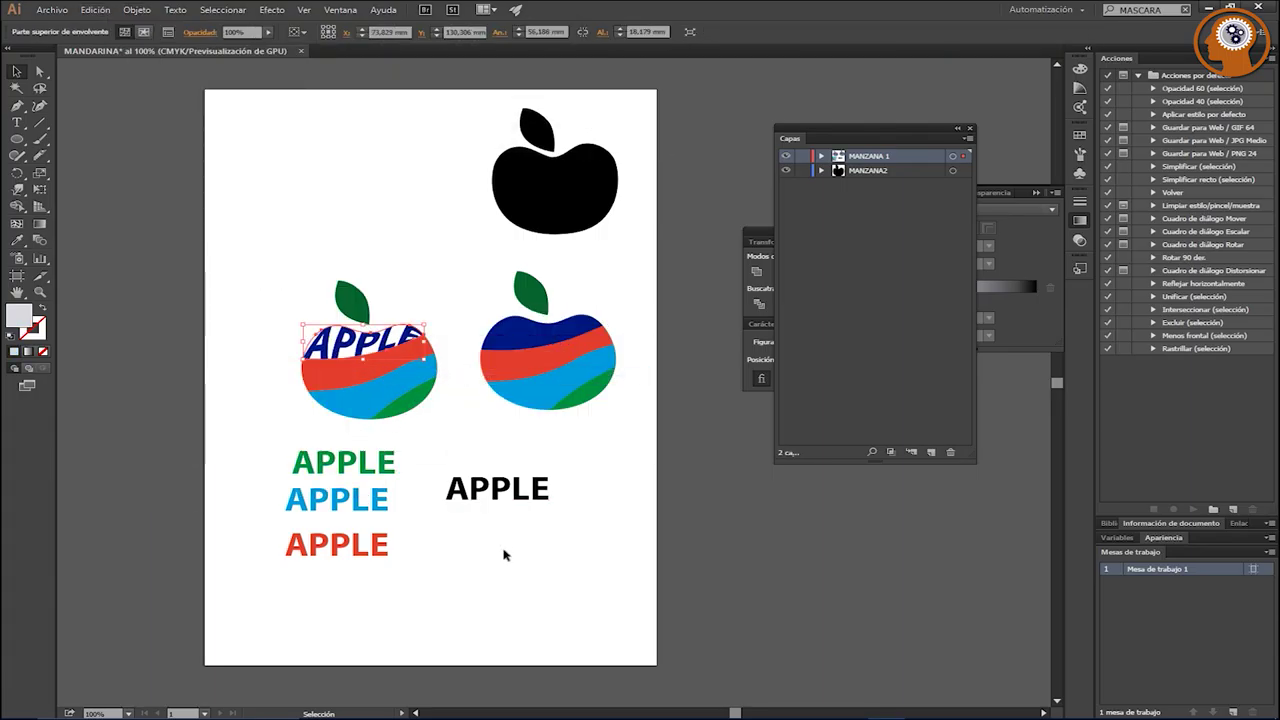
left_click(500, 590)
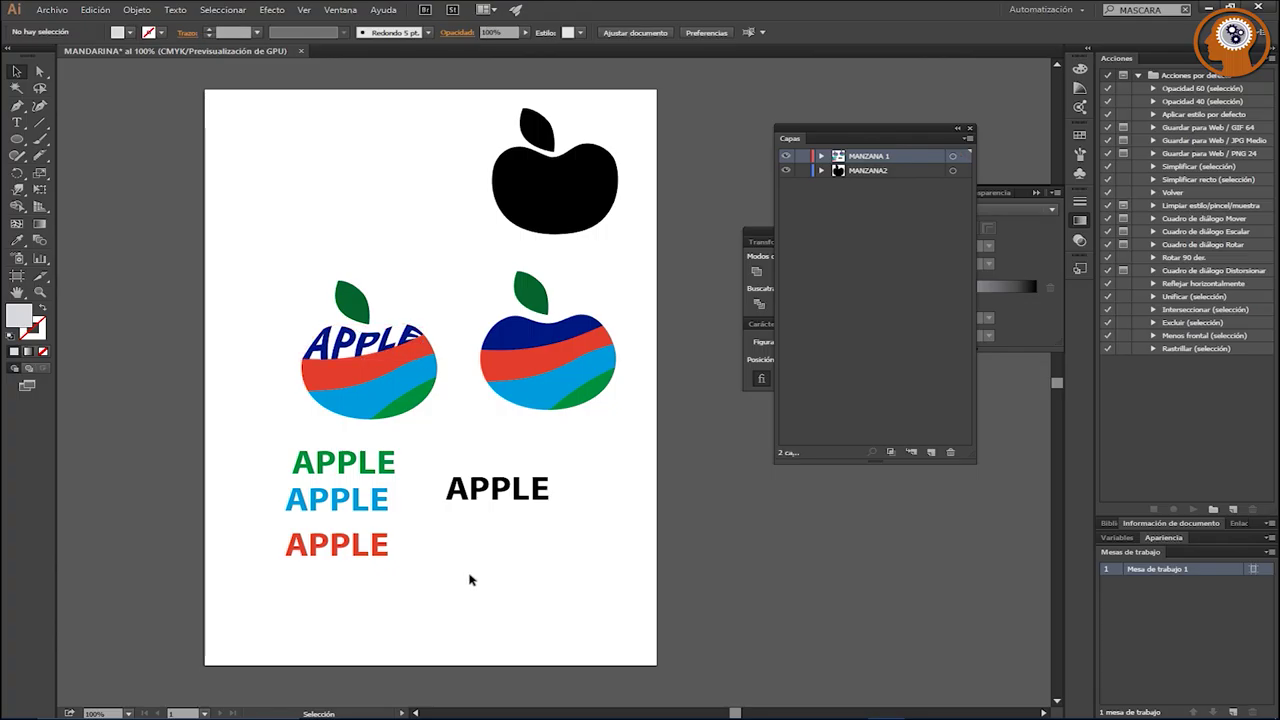
Step: Envelope-warp the green MAC word into the apple's green stripe
double_click(310, 474)
type("MAC")
key("Escape")
left_click(249, 289)
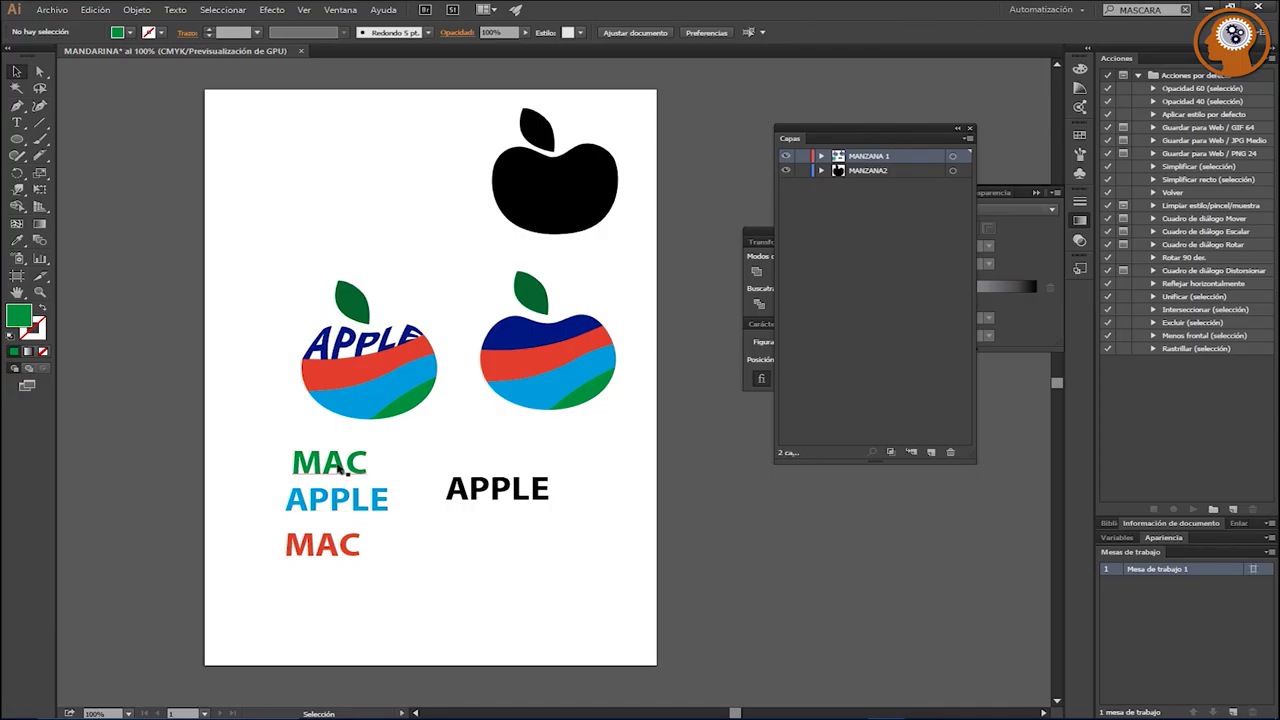
left_click(343, 470)
left_click(420, 403, "shift")
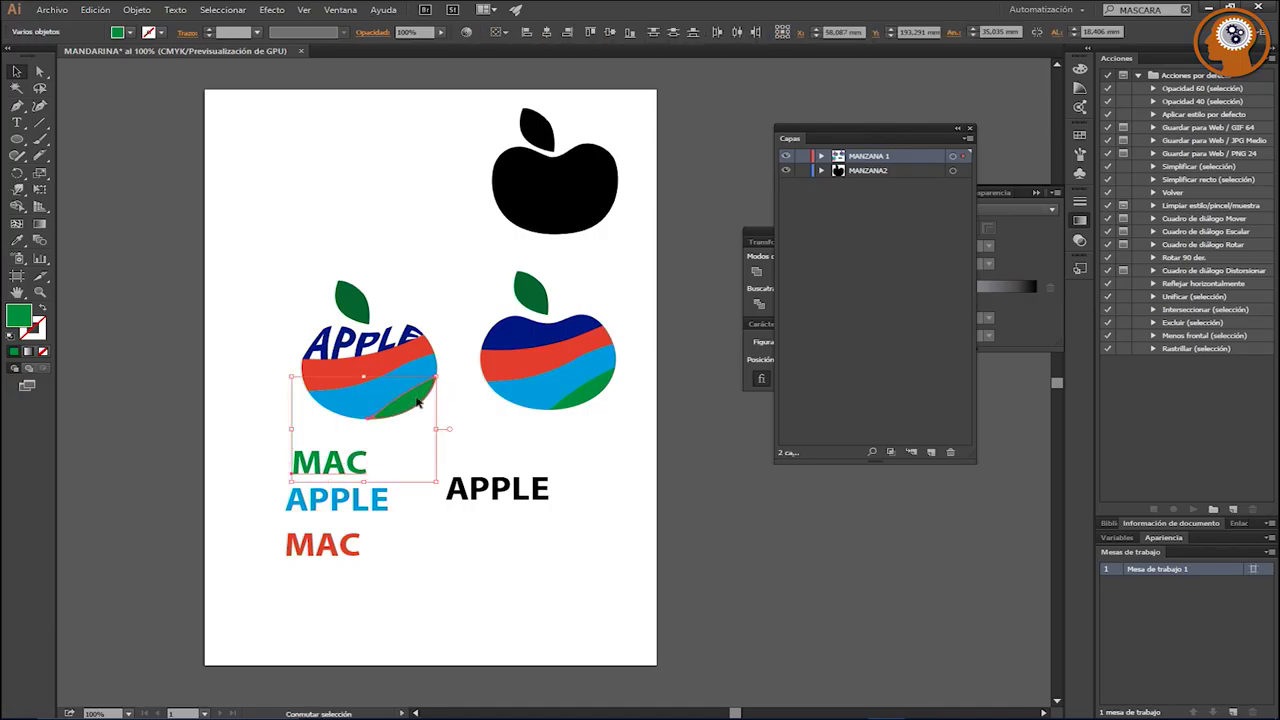
left_click(137, 9)
mouse_move(157, 331)
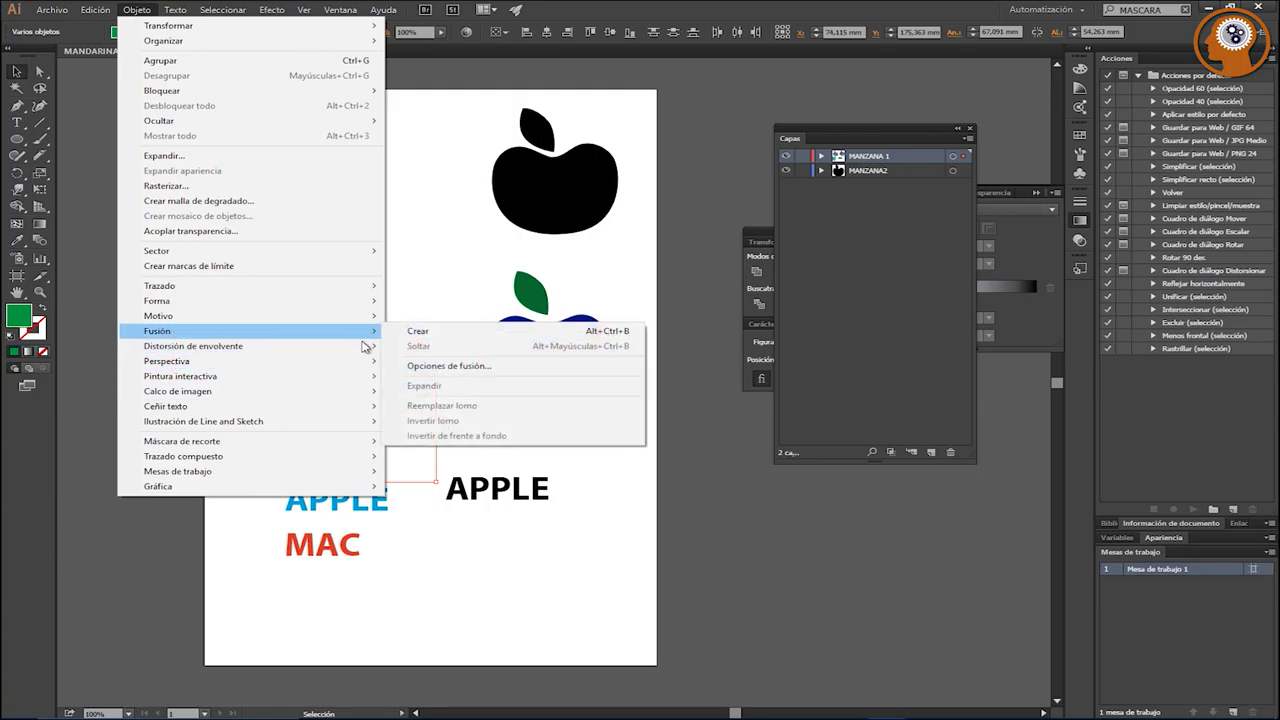
mouse_move(193, 346)
left_click(431, 378)
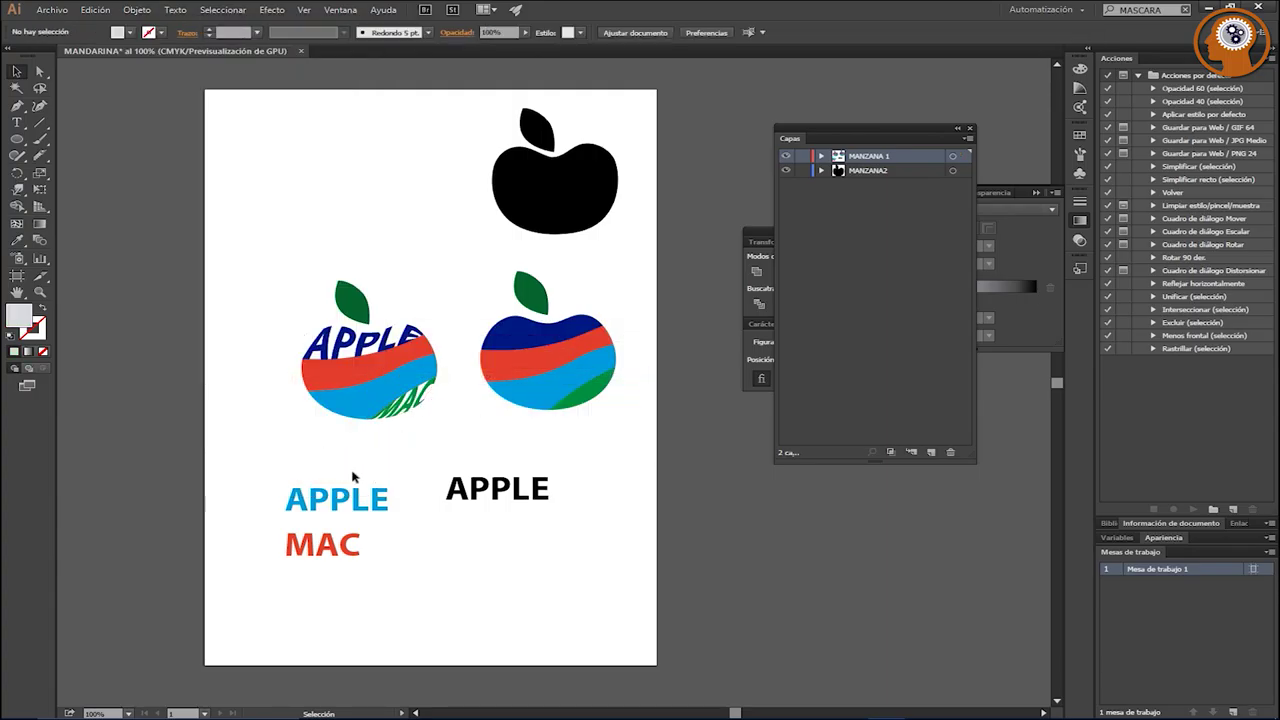
Step: Retype the light-blue APPLE word as COMPUTER
double_click(322, 497)
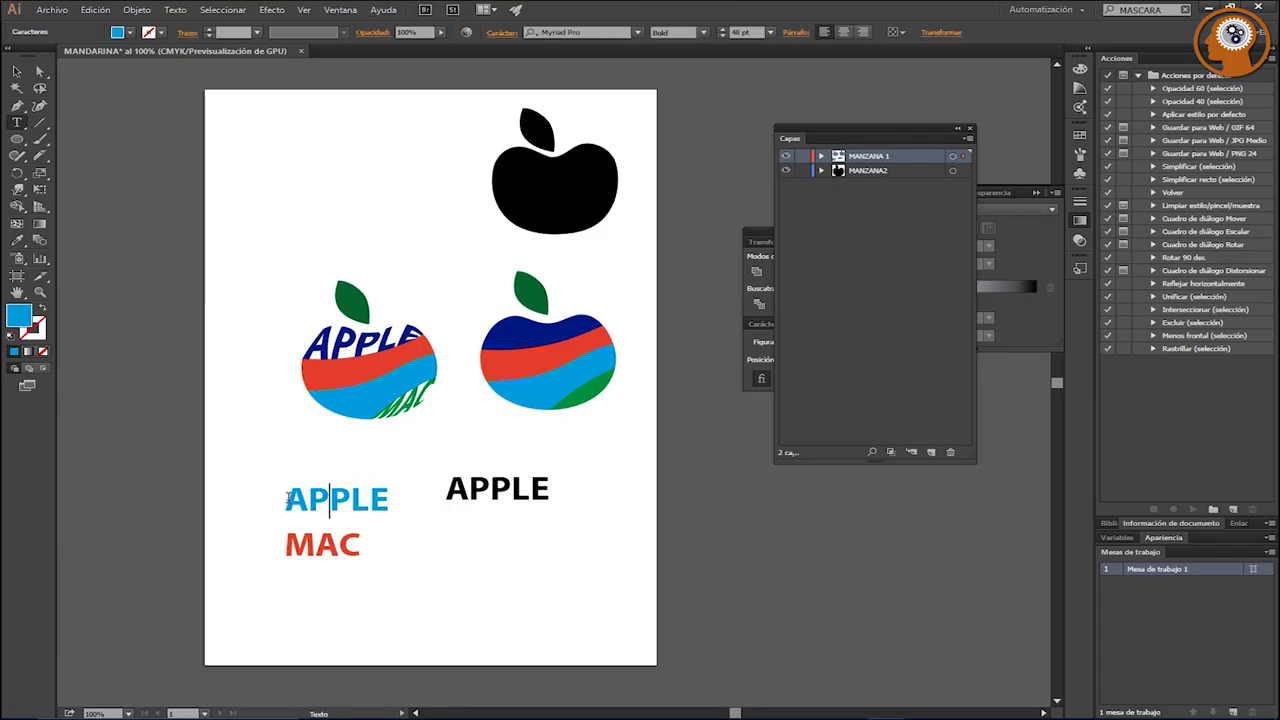
left_click_drag(287, 497, 398, 488)
left_click(320, 493)
left_click_drag(288, 499, 407, 494)
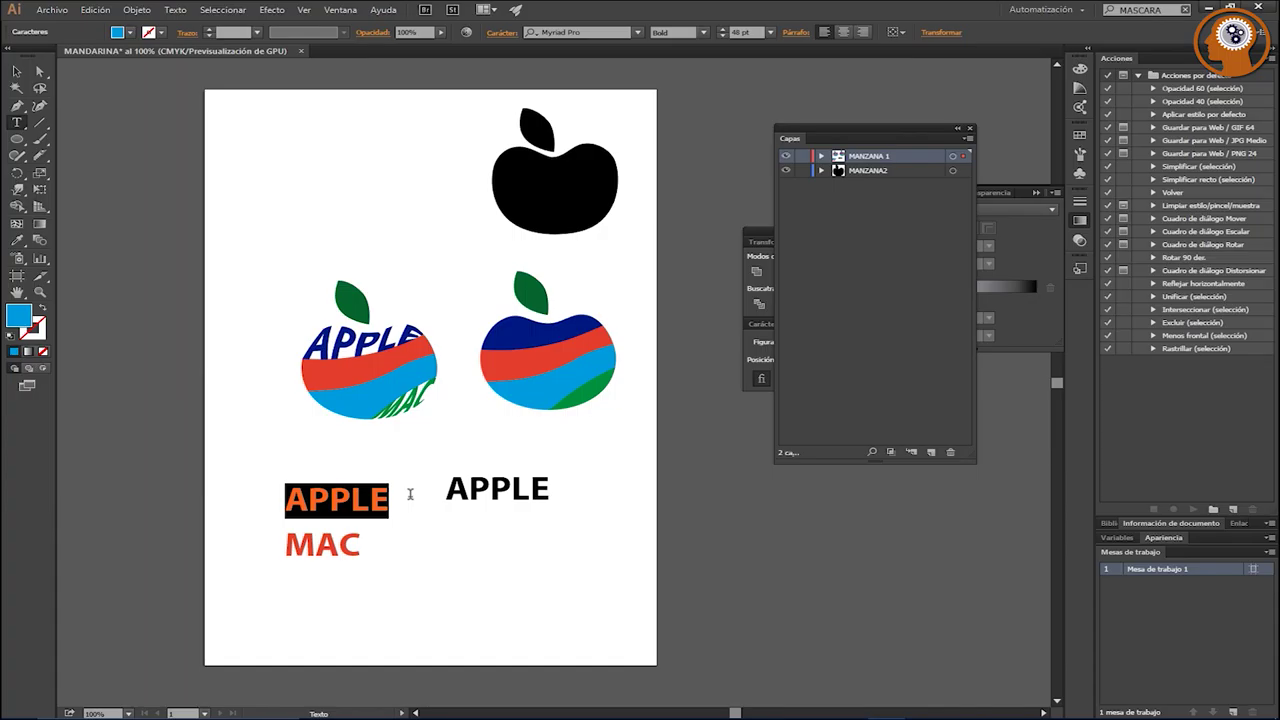
type("COMPUTER")
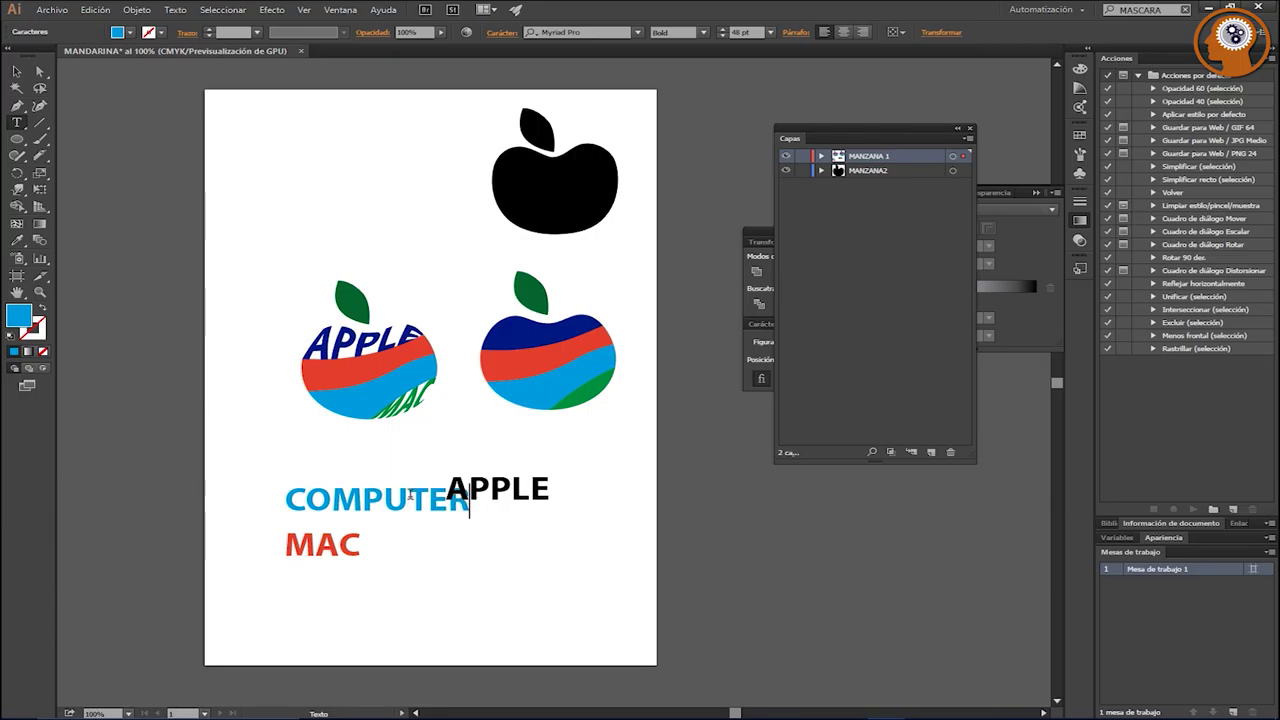
left_click(16, 72)
left_click(272, 432)
Step: Warp COMPUTER into the light-blue stripe and move the red MAC up beside the apple
left_click(315, 497)
left_click(332, 398, "shift")
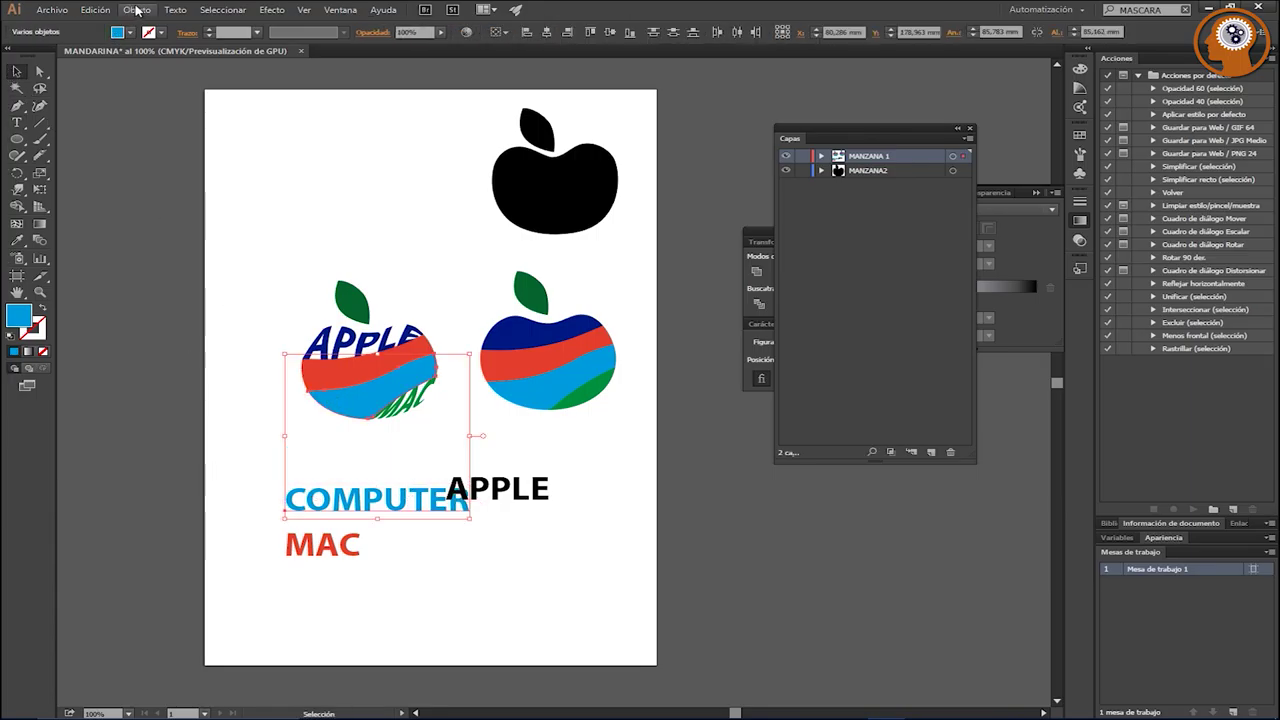
left_click(137, 9)
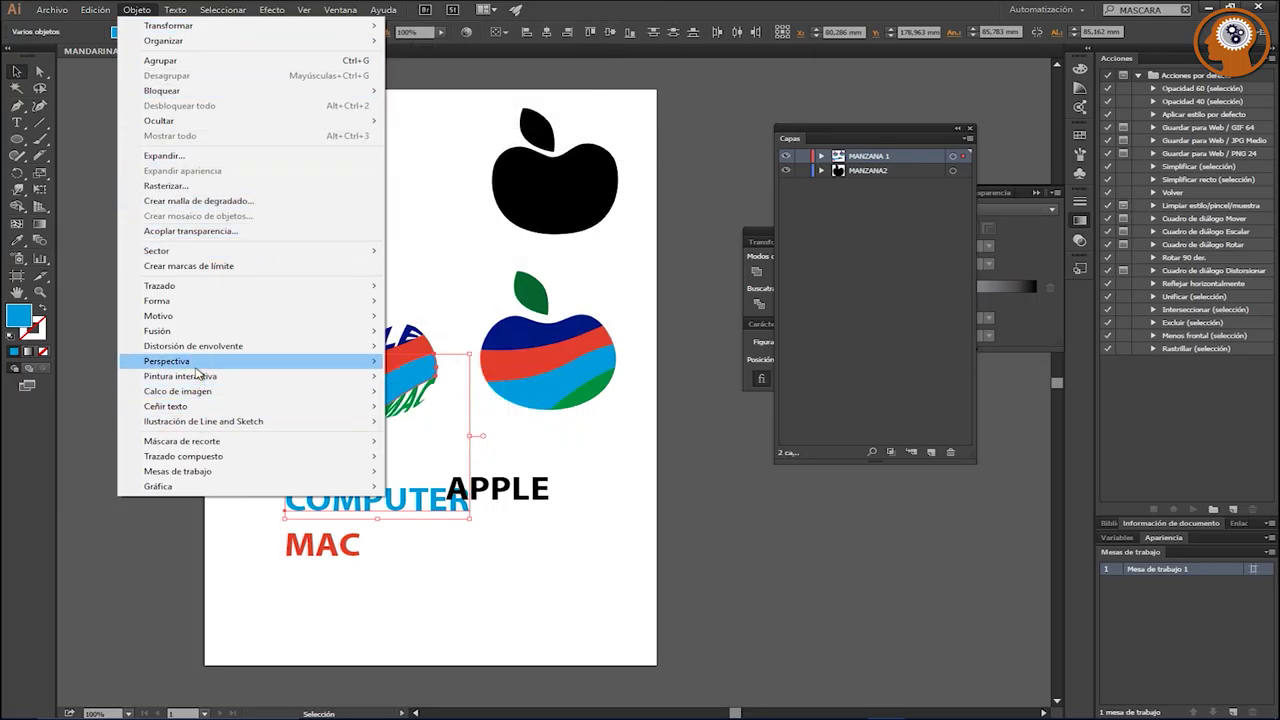
mouse_move(193, 346)
left_click(410, 376)
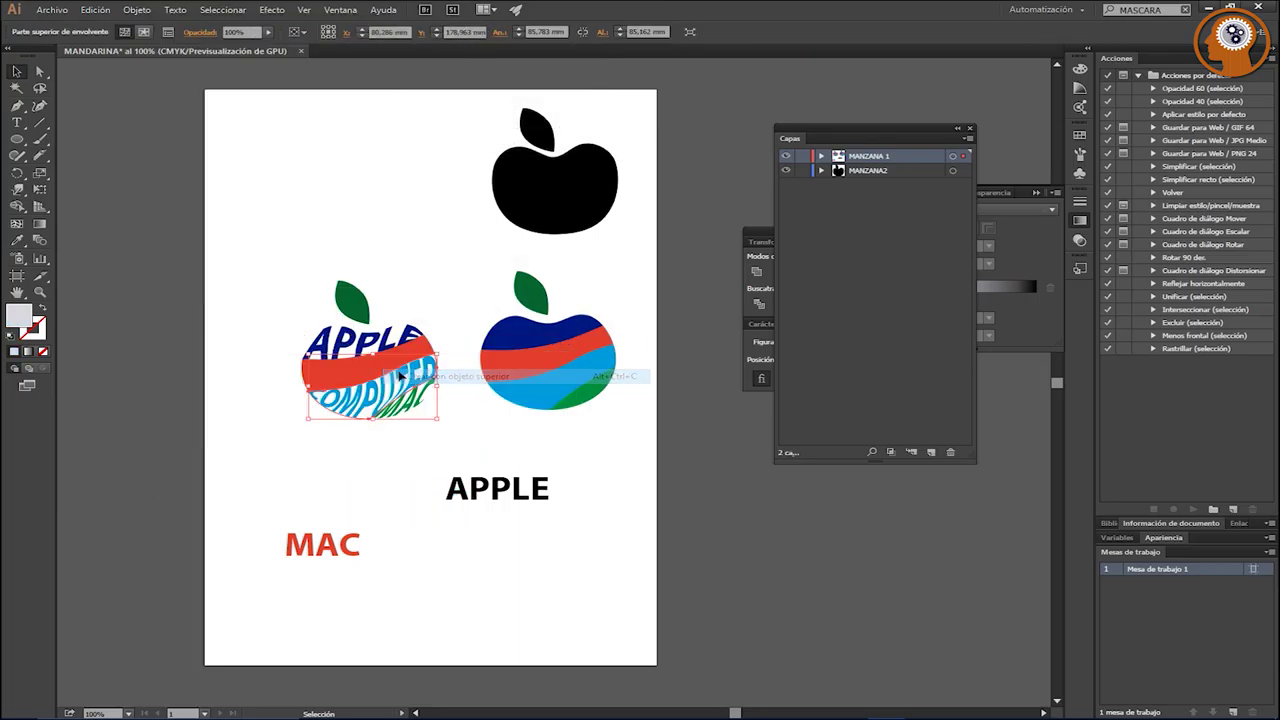
left_click(277, 405)
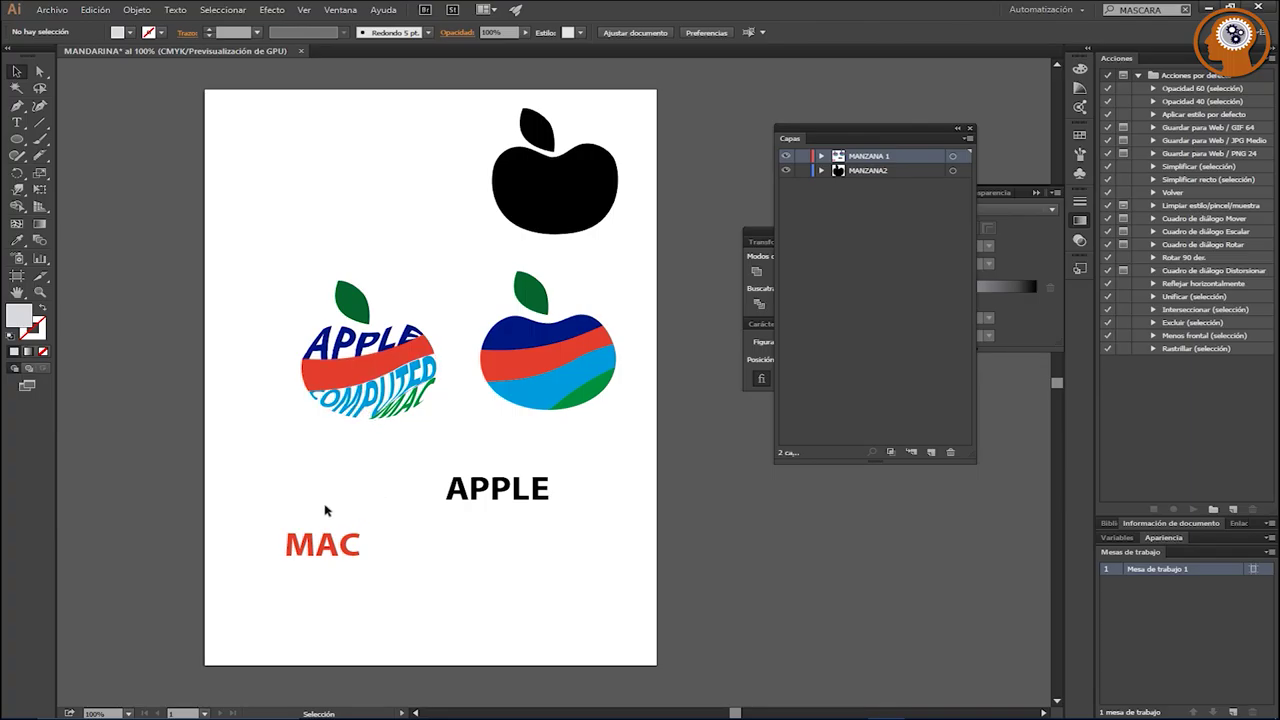
left_click_drag(330, 546, 283, 454)
double_click(285, 456)
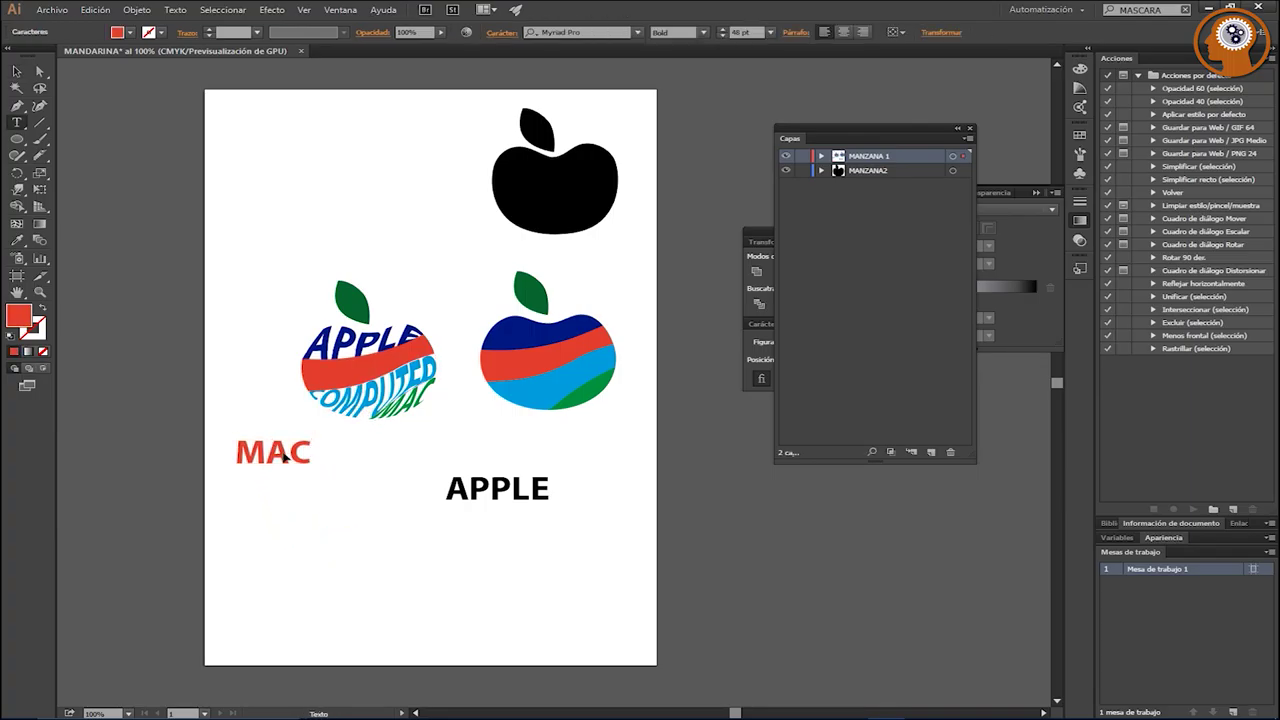
Step: Retype the red MAC word as GRAFICA
left_click_drag(238, 452, 336, 451)
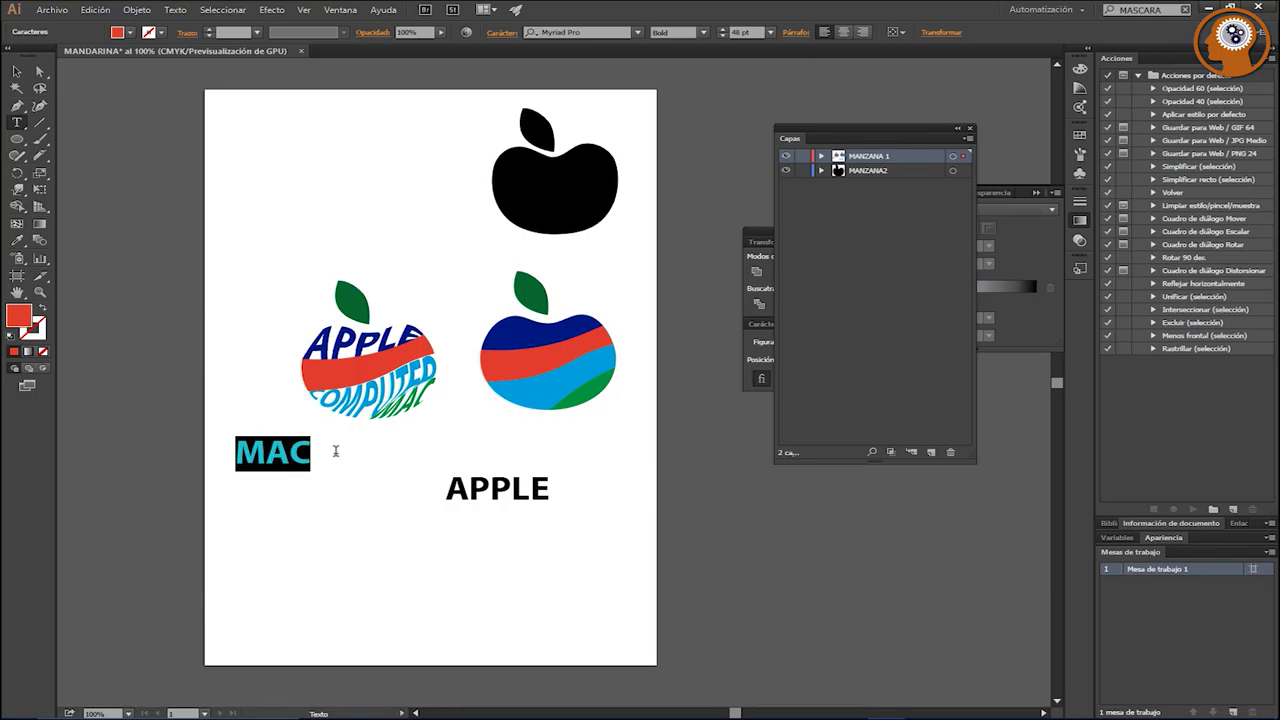
type("GRAFI")
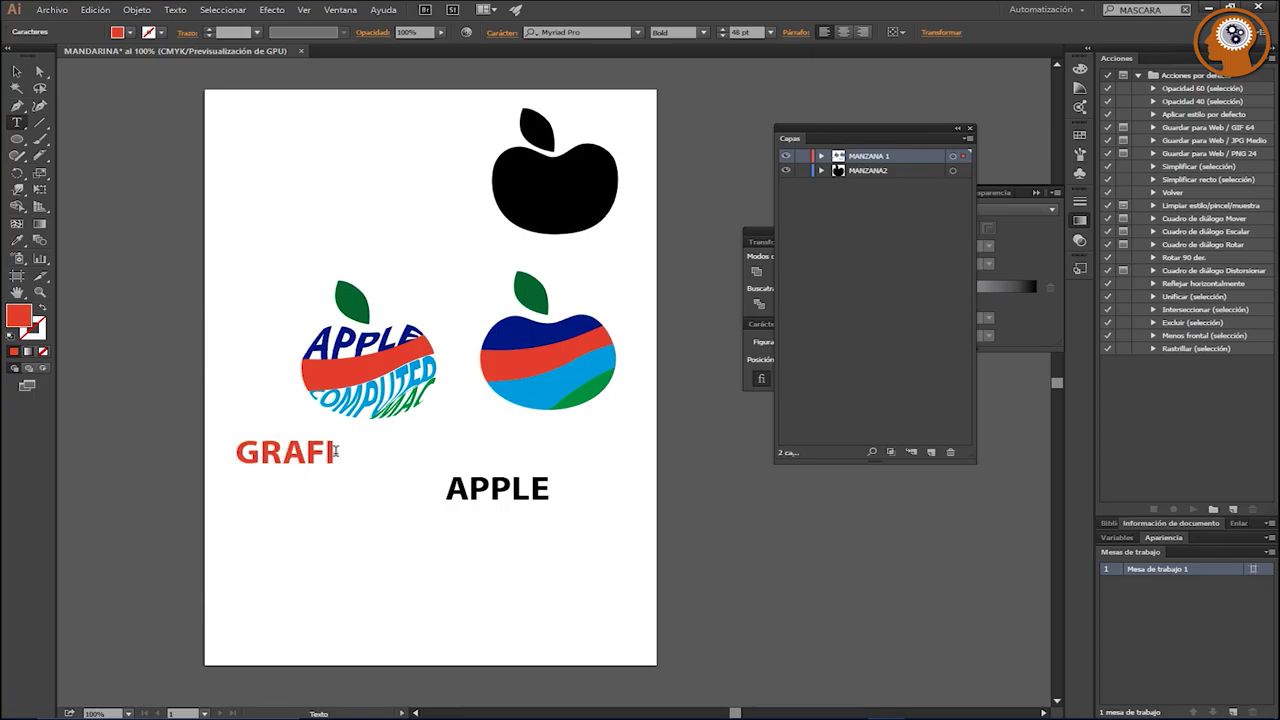
type("COS")
key("BackSpace")
key("BackSpace")
type("A")
key("Escape")
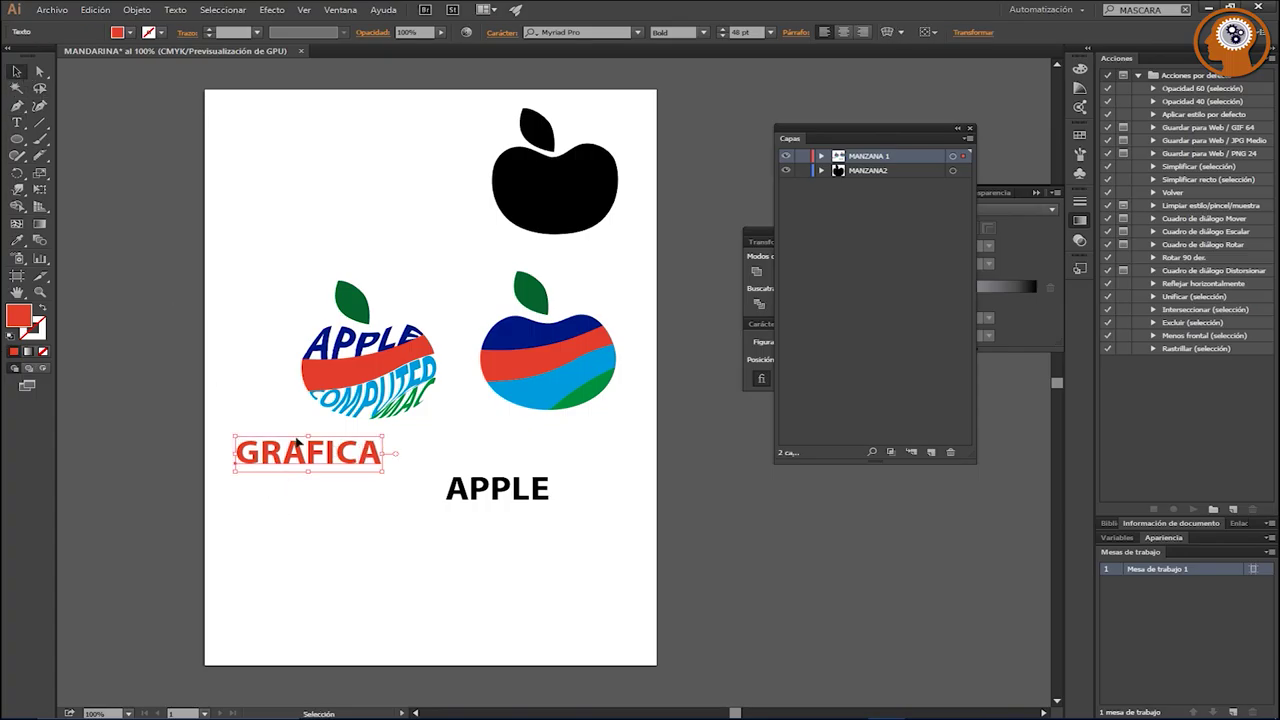
Step: Envelope-warp GRAFICA into the apple's red band with Make with Top Object
left_click(318, 381, "shift")
left_click(136, 10)
mouse_move(193, 346)
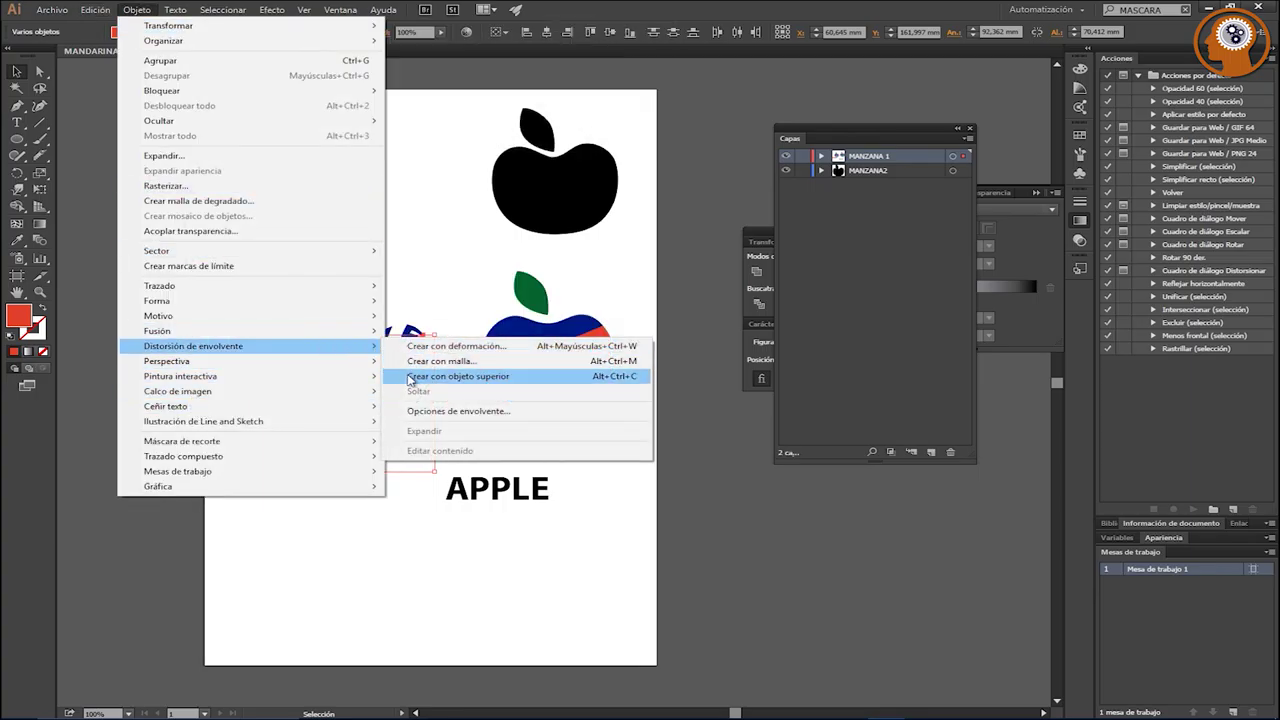
left_click(412, 377)
left_click(422, 529)
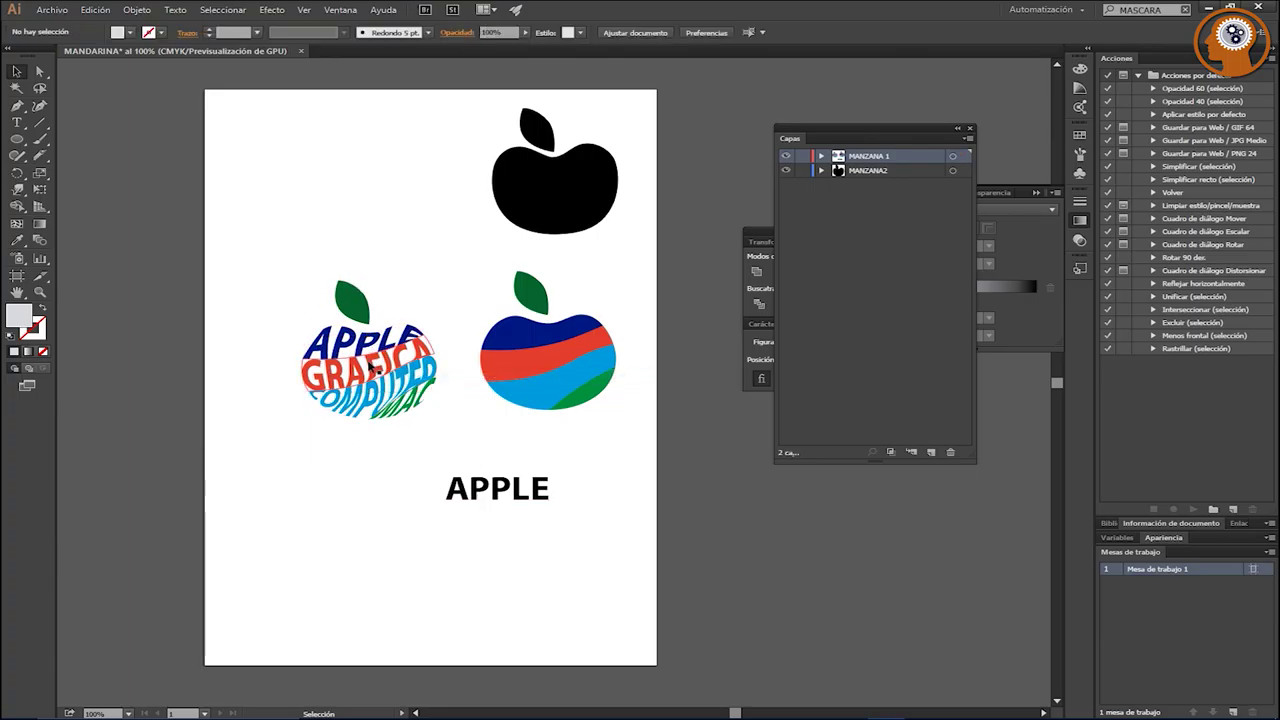
left_click(351, 304)
left_click(381, 500)
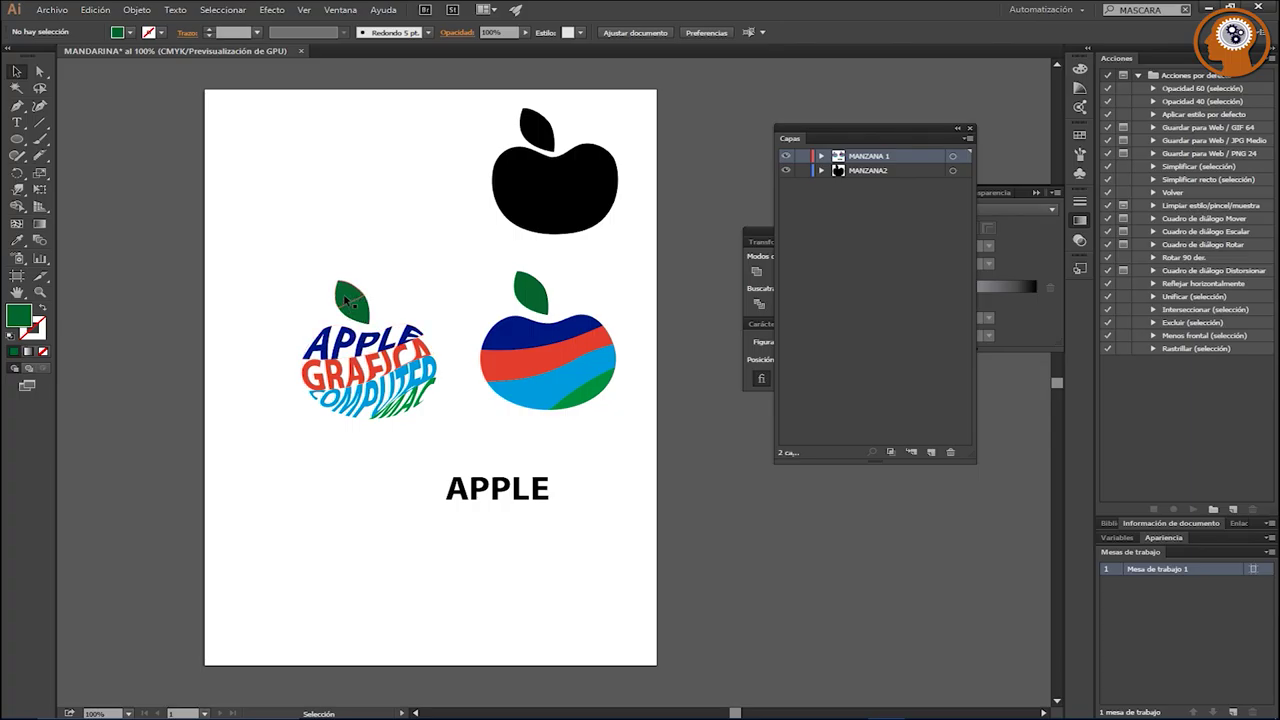
Step: Move the black APPLE above the left apple's leaf and colour it the leaf's green
mouse_move(502, 496)
left_mouse_down()
mouse_move(256, 243)
mouse_move(310, 251)
left_mouse_up()
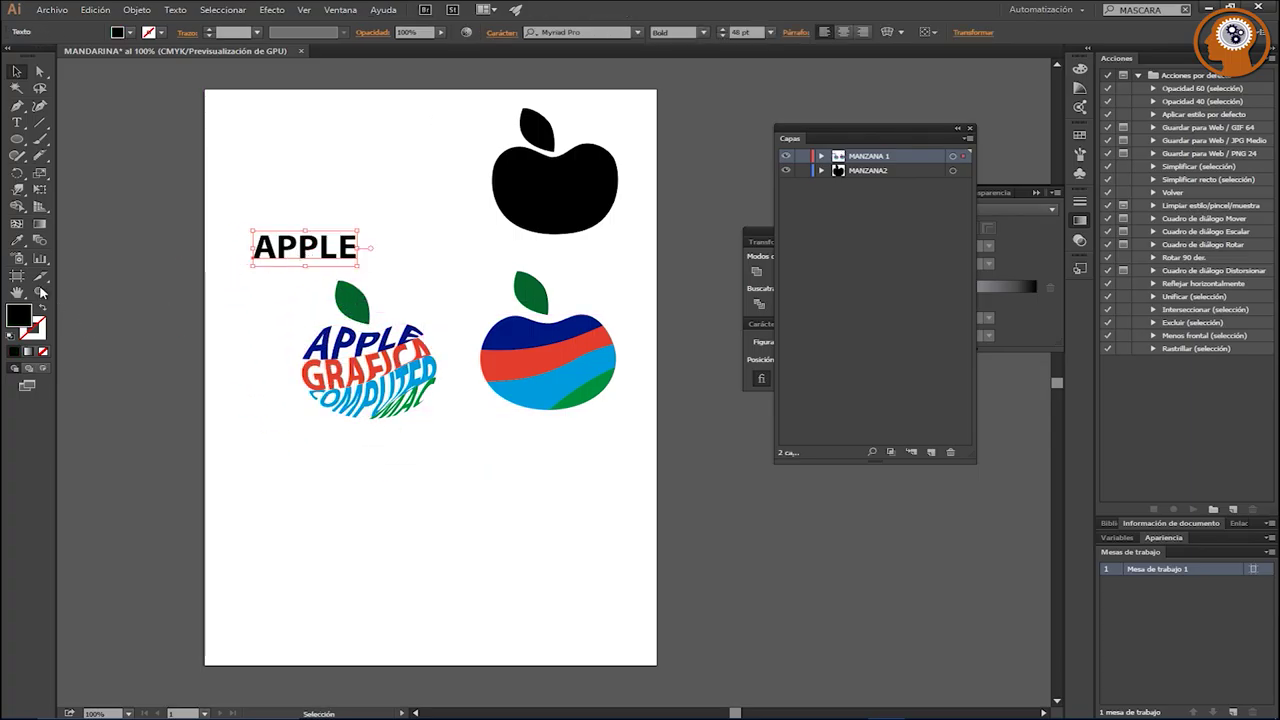
left_click(17, 240)
left_click(352, 300)
left_click(17, 71)
left_click(352, 300, "shift")
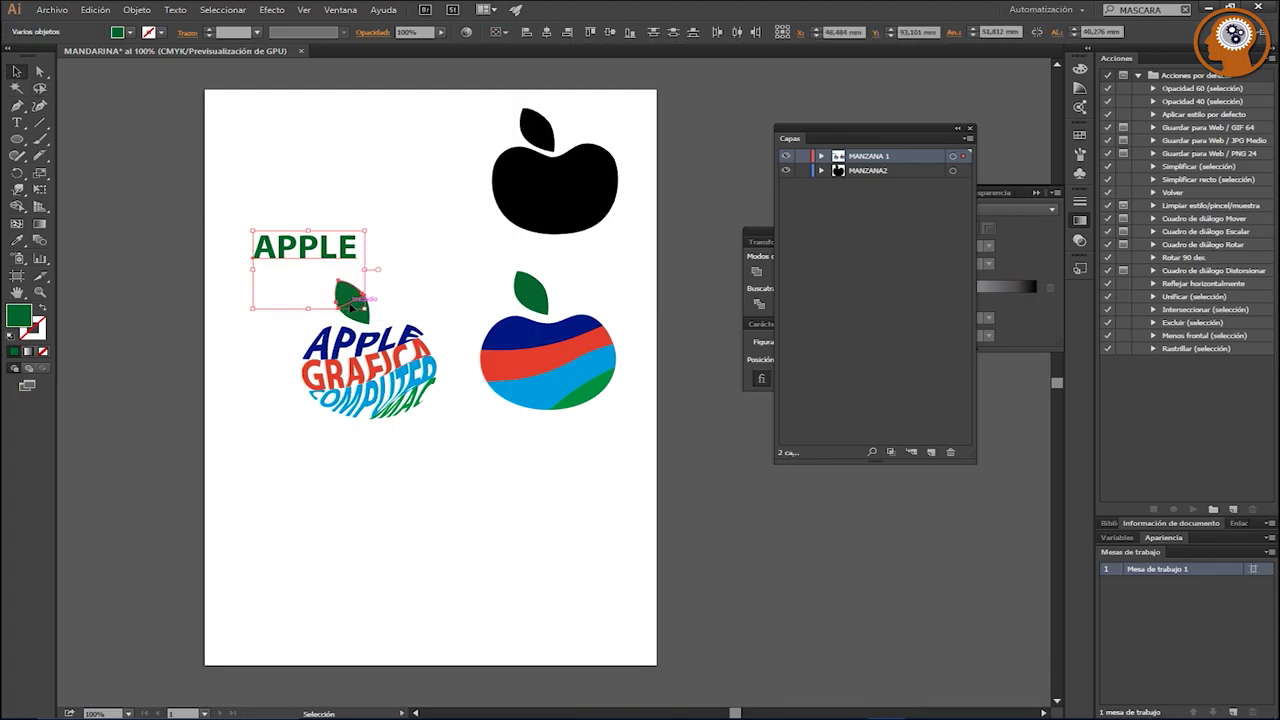
left_click(137, 10)
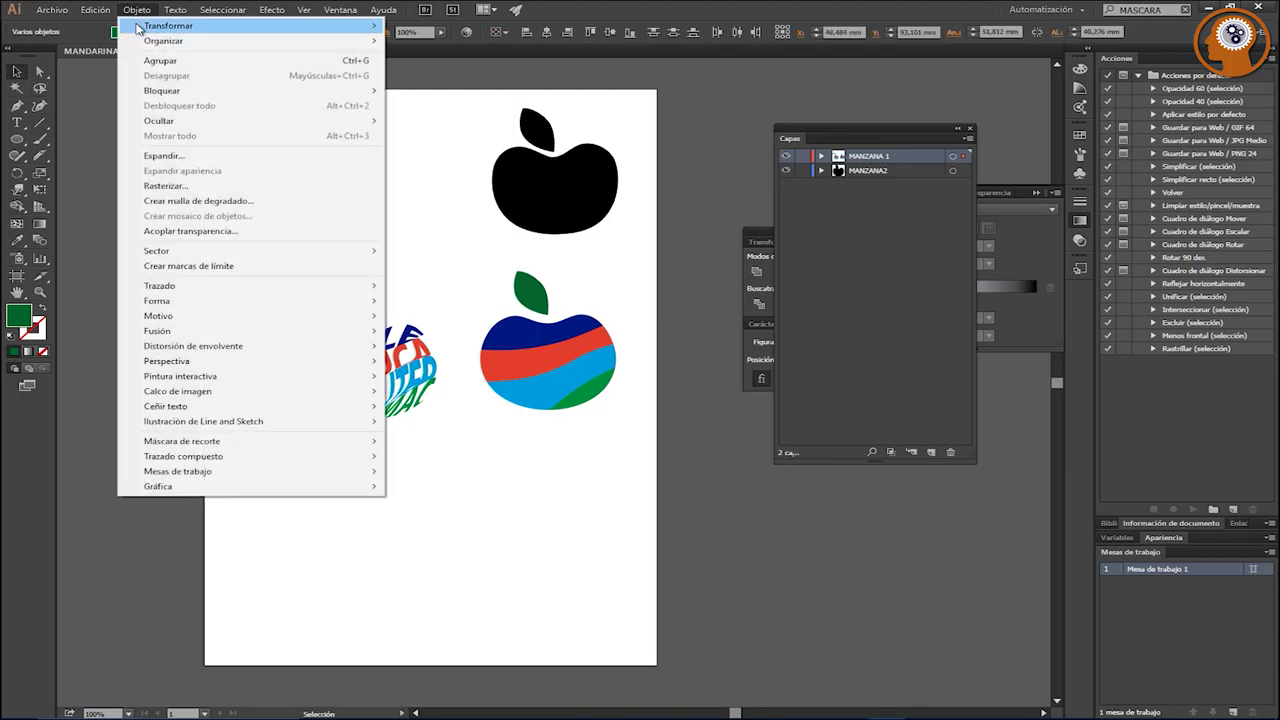
left_click(420, 247)
left_click(353, 305)
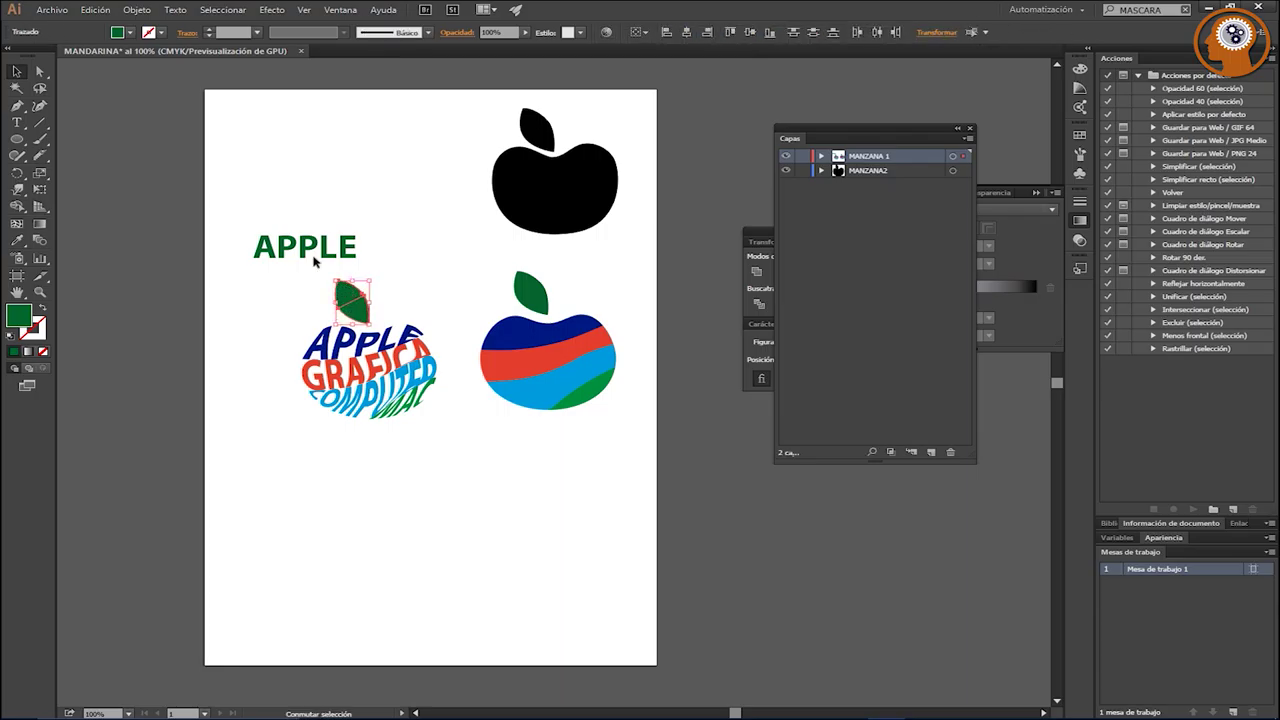
left_click(145, 11)
mouse_move(182, 441)
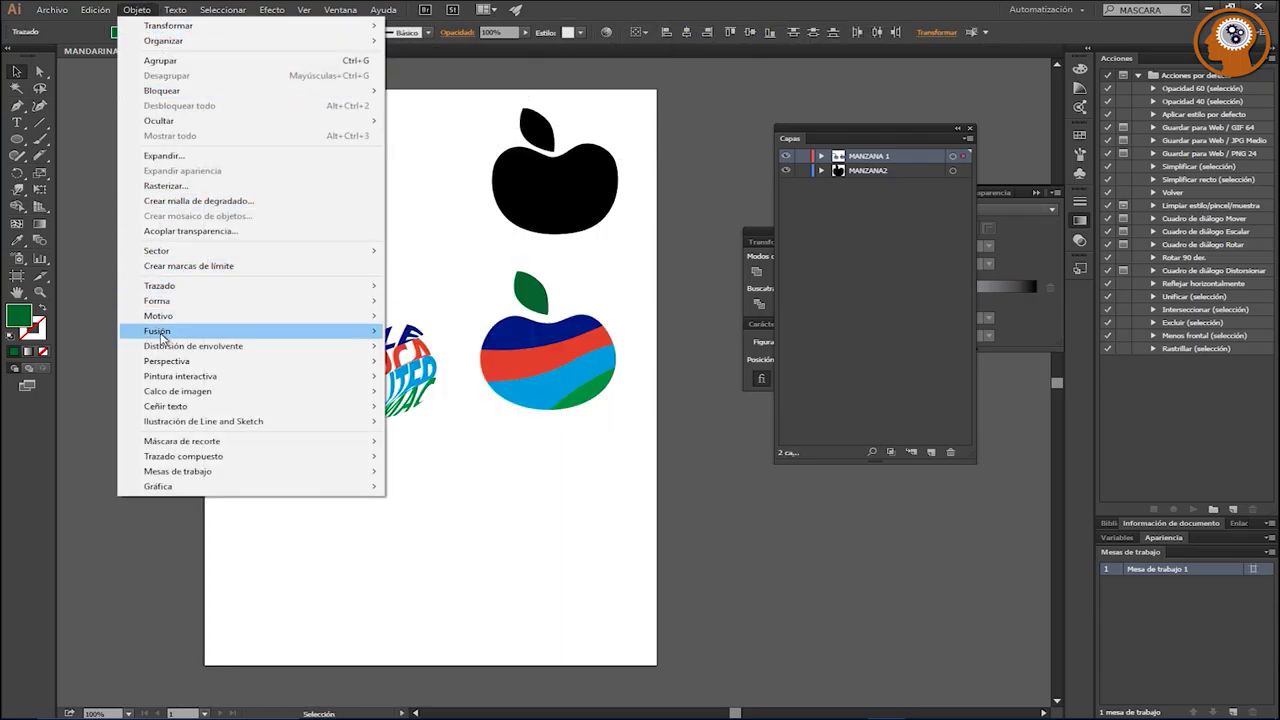
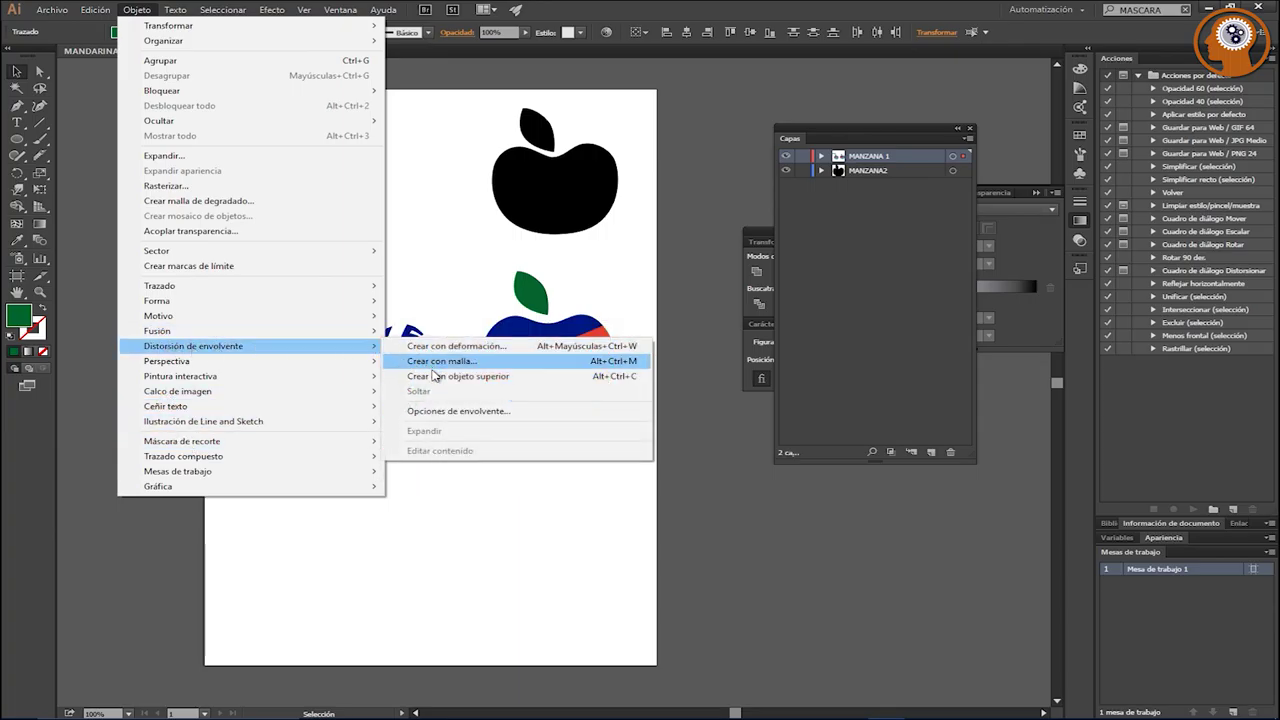
Step: Envelope-warp the lettering into the apple shape and delete the small green leaf
left_click(432, 380)
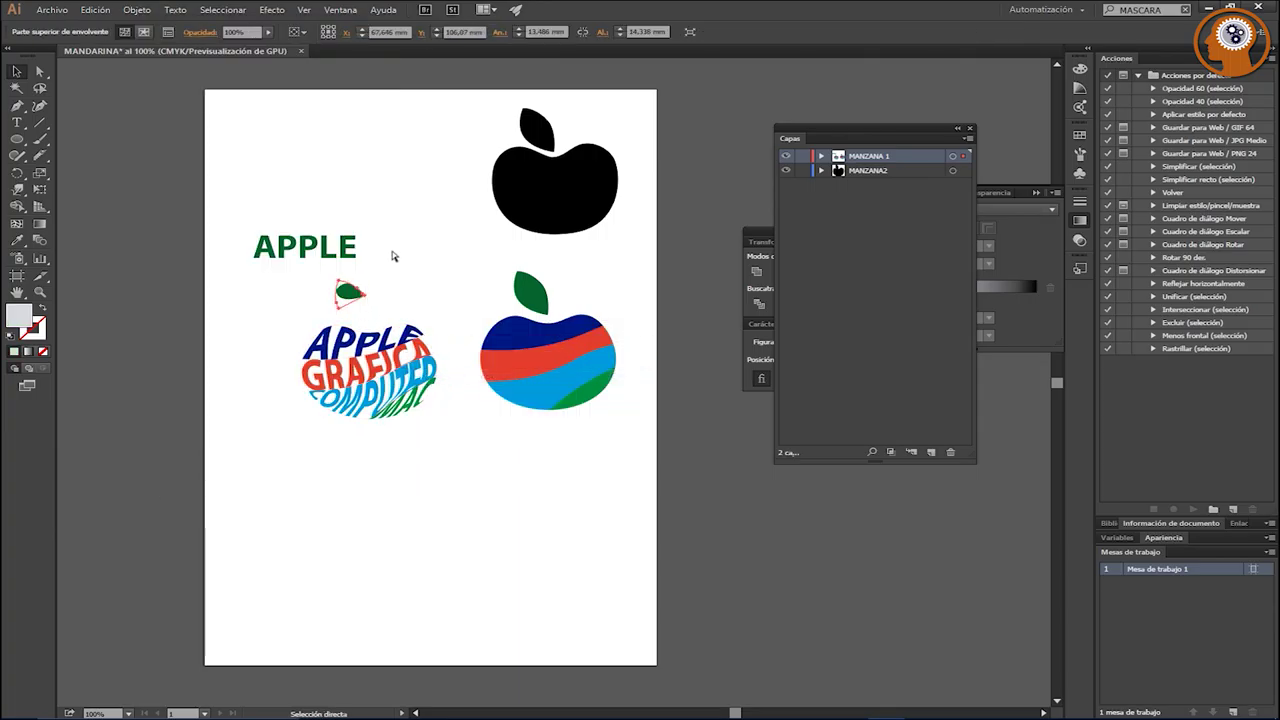
left_click(402, 293)
left_click(352, 300)
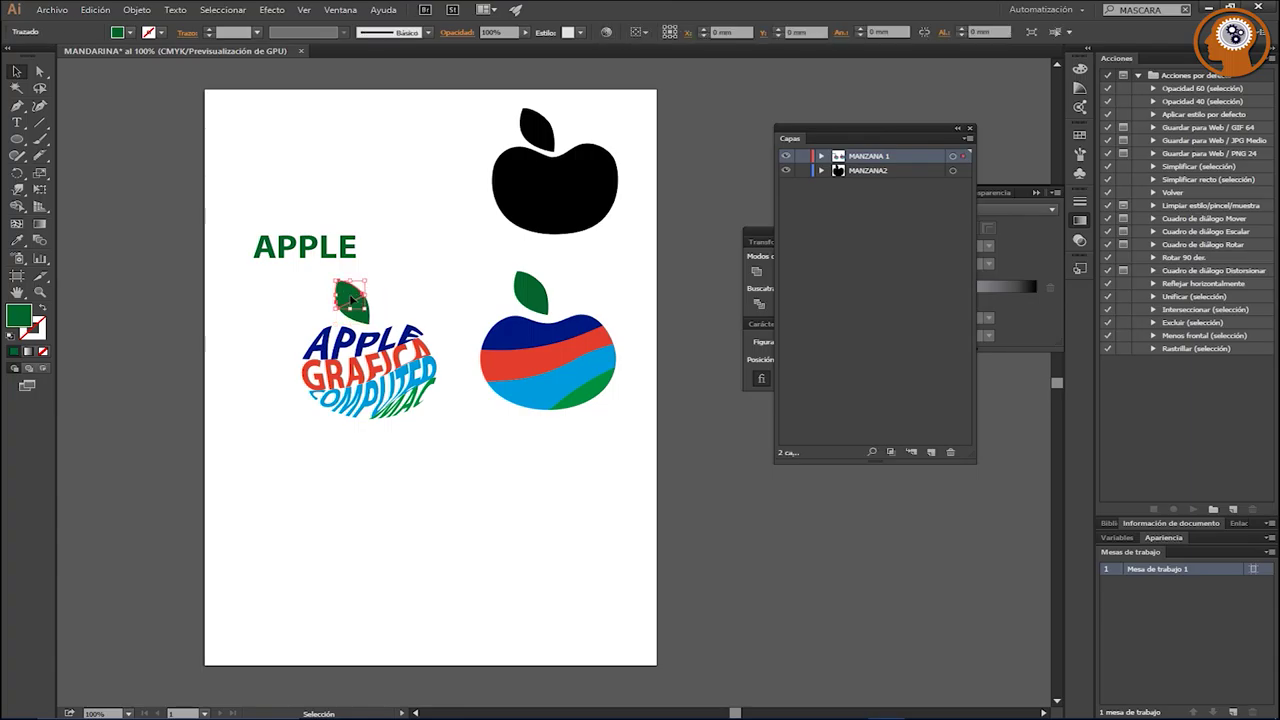
key("Delete")
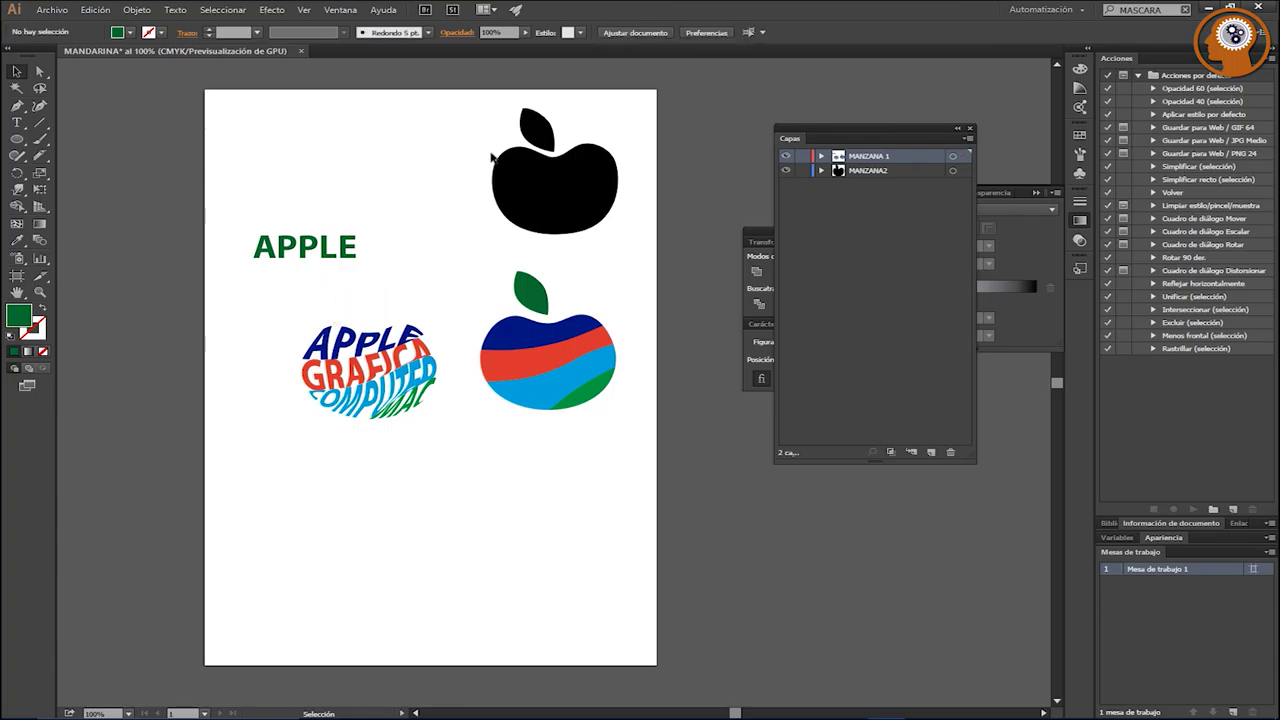
Step: Select the black apple's leaf and expand the MANZANA 1 layer in Capas
left_click(528, 134)
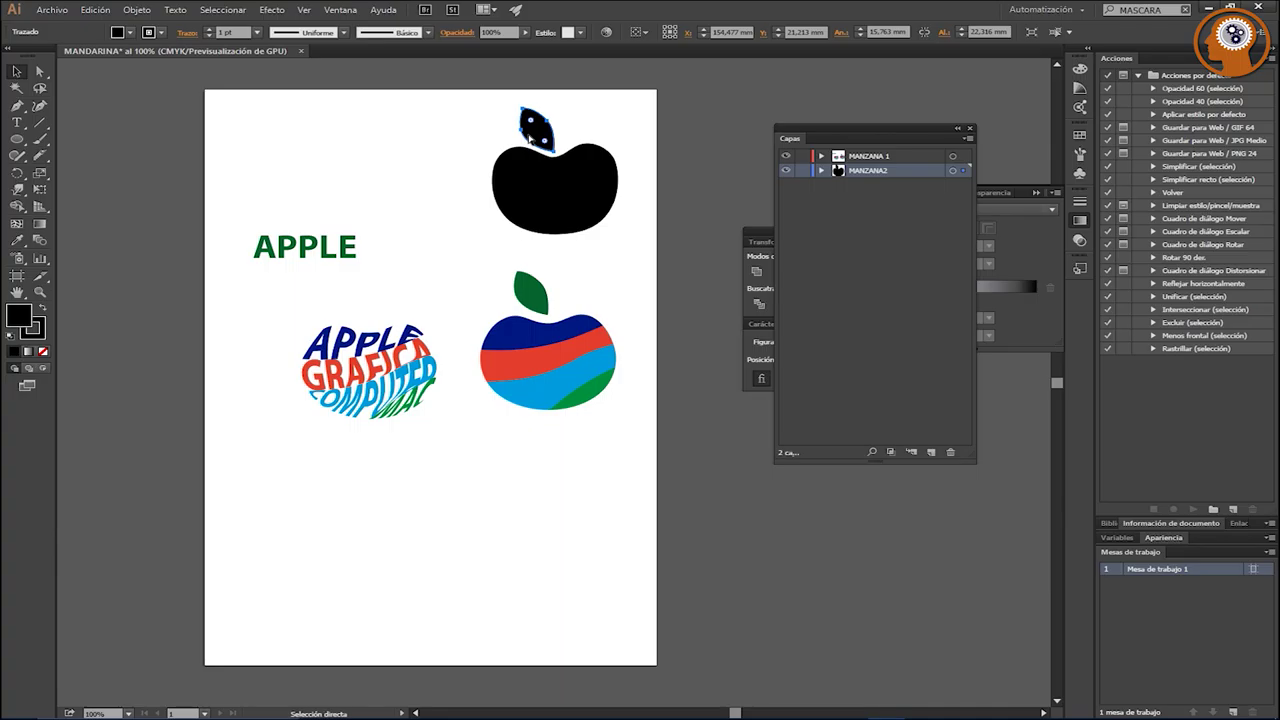
left_click(862, 157)
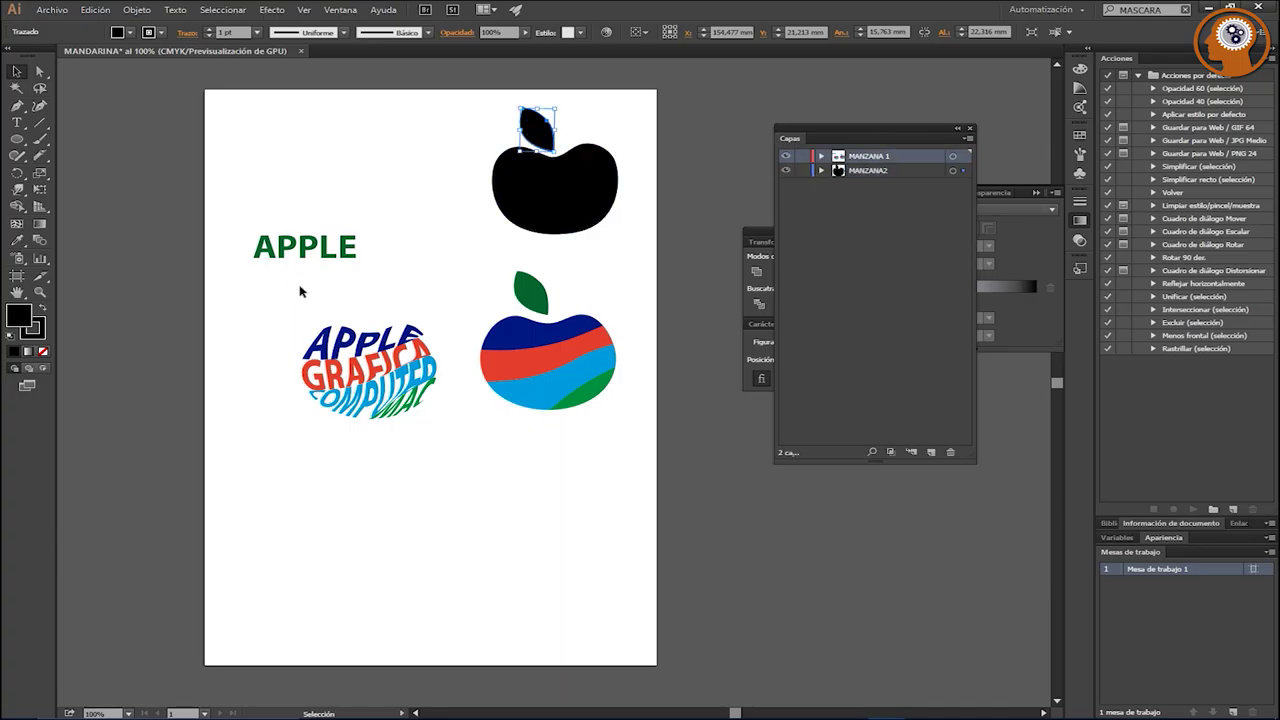
left_click(304, 291)
left_click(821, 156)
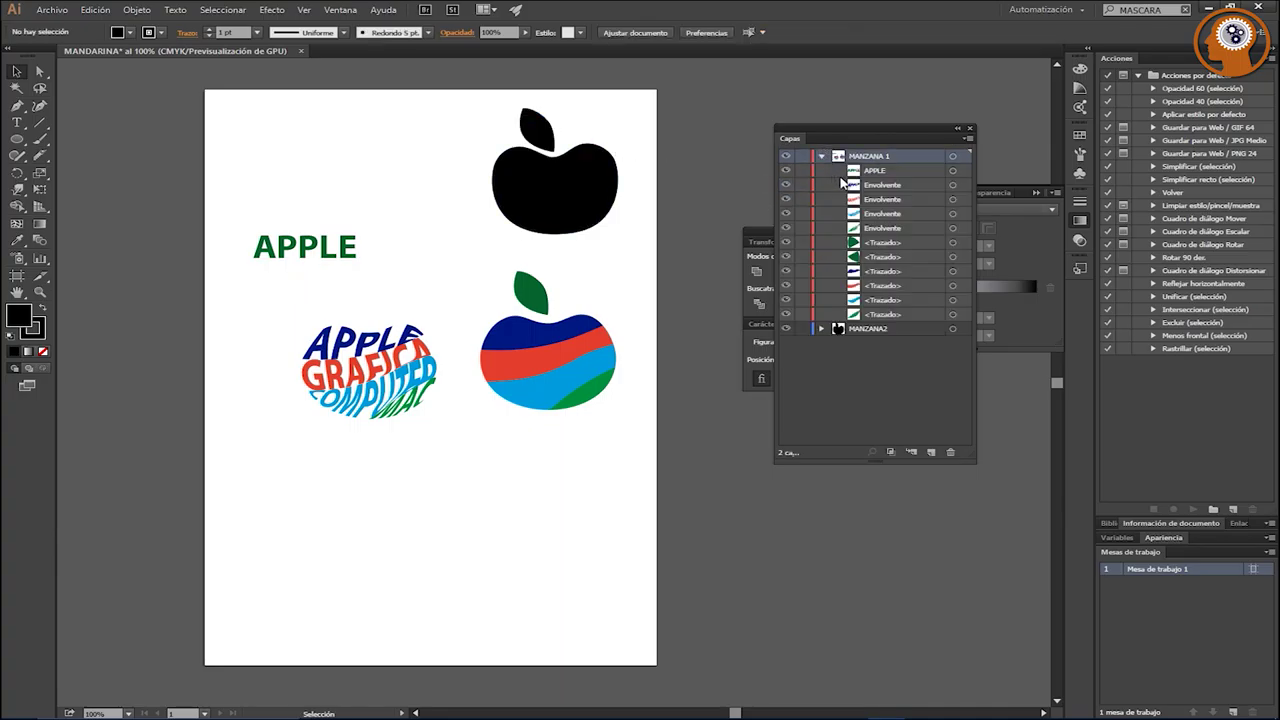
Step: Paste a copy of the black leaf into MANZANA 1 and place it above the APPLE text
left_click(873, 244)
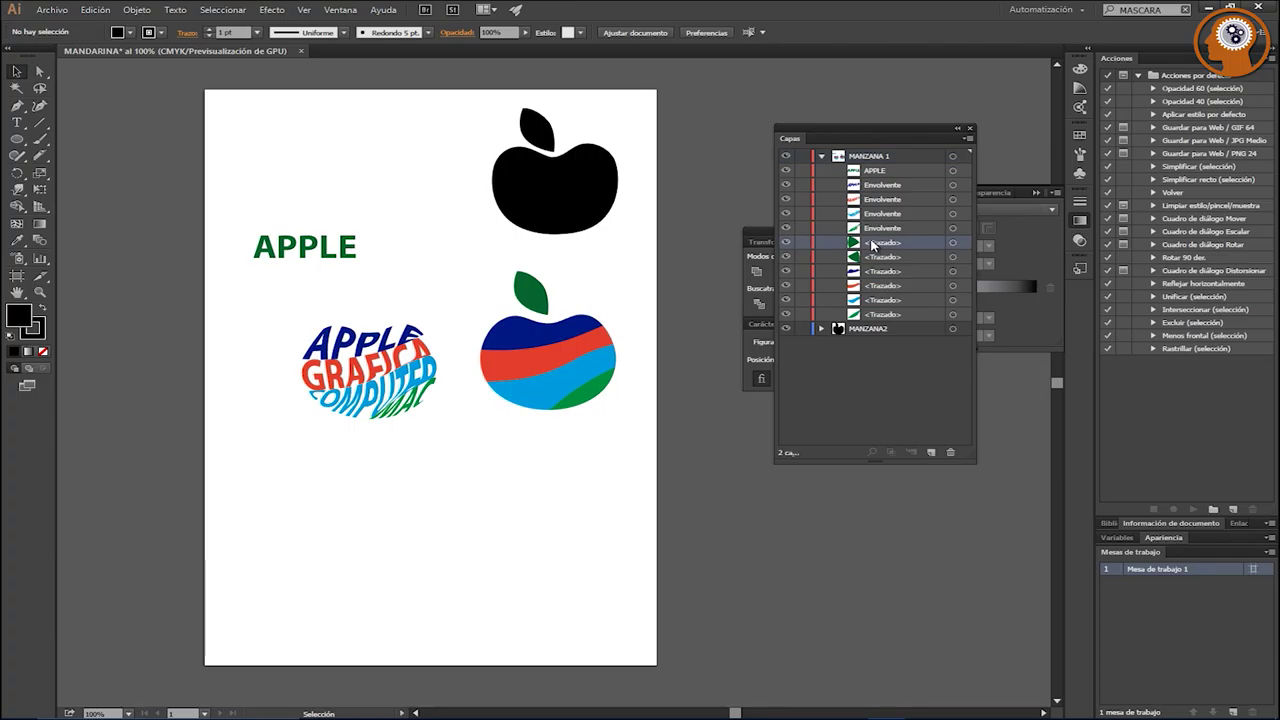
key("ctrl+v")
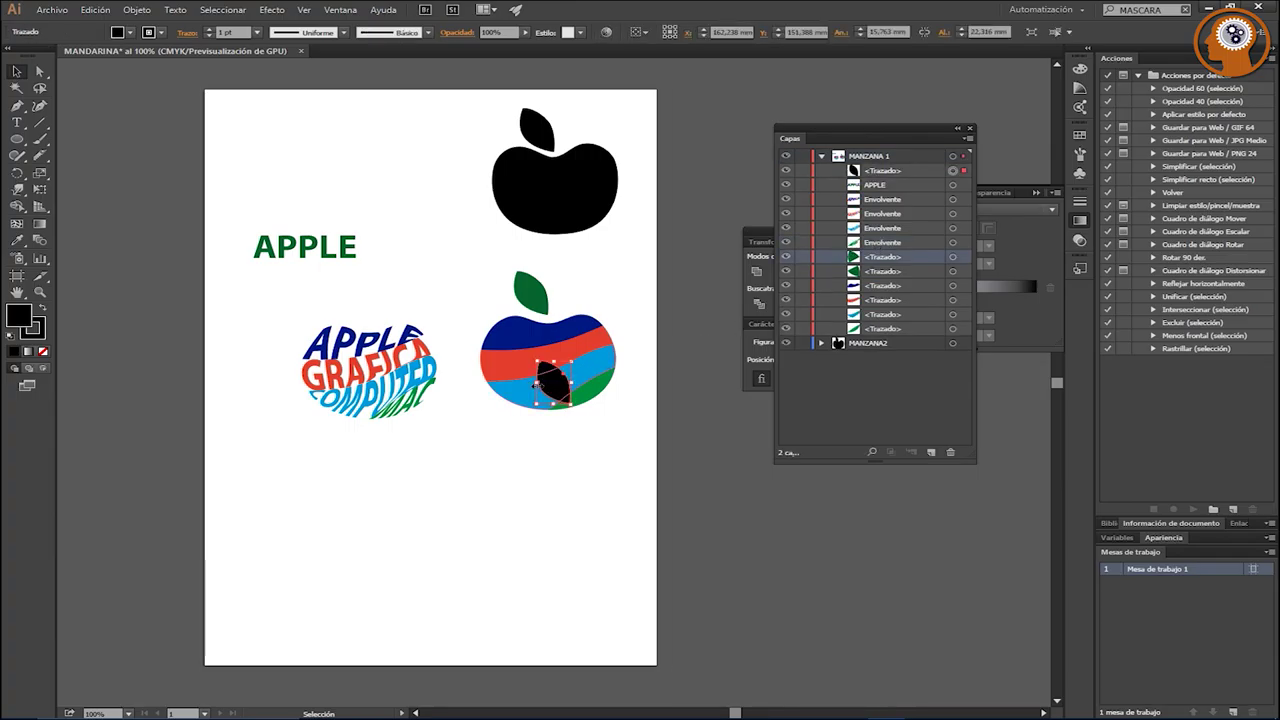
left_click_drag(550, 377, 350, 295)
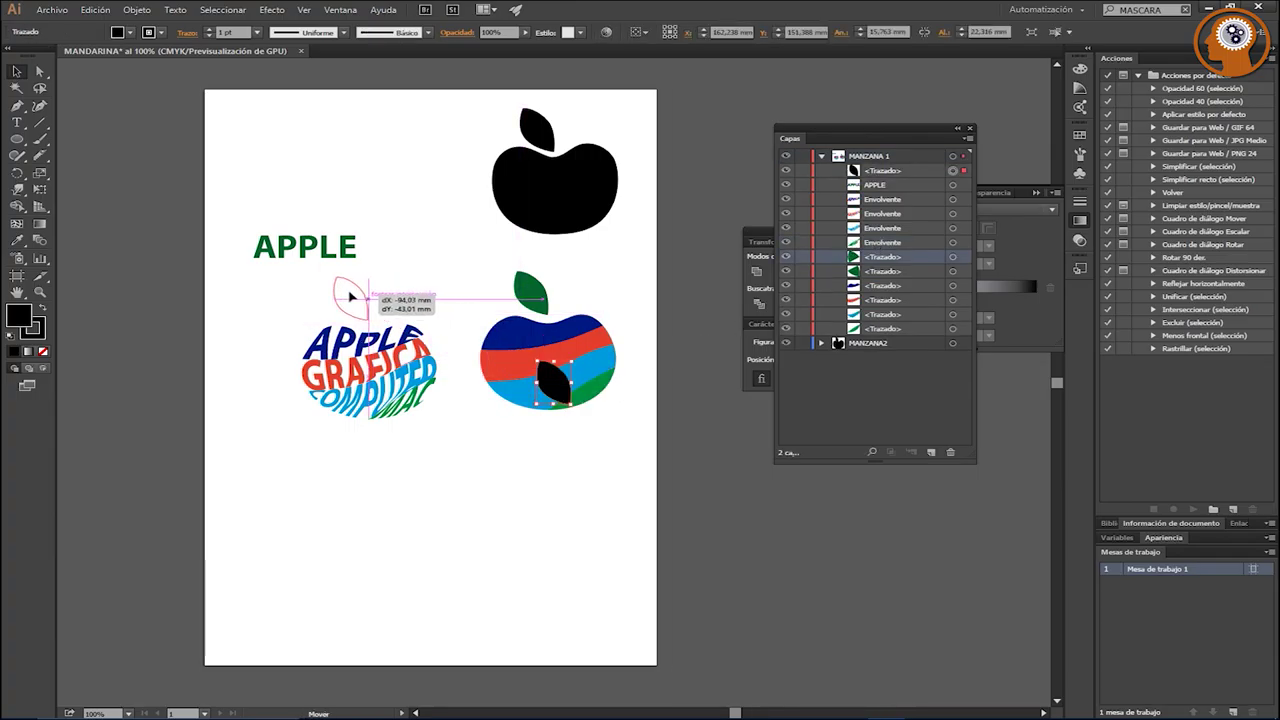
left_click(286, 293)
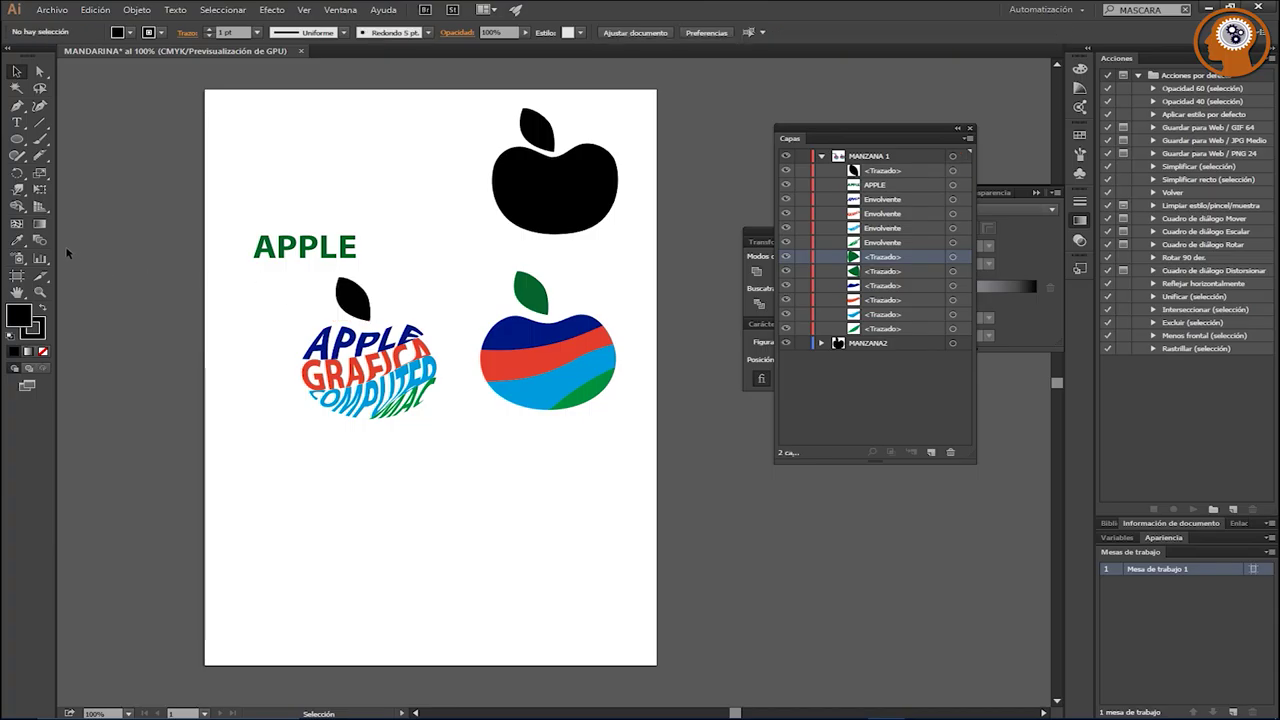
left_click(352, 298)
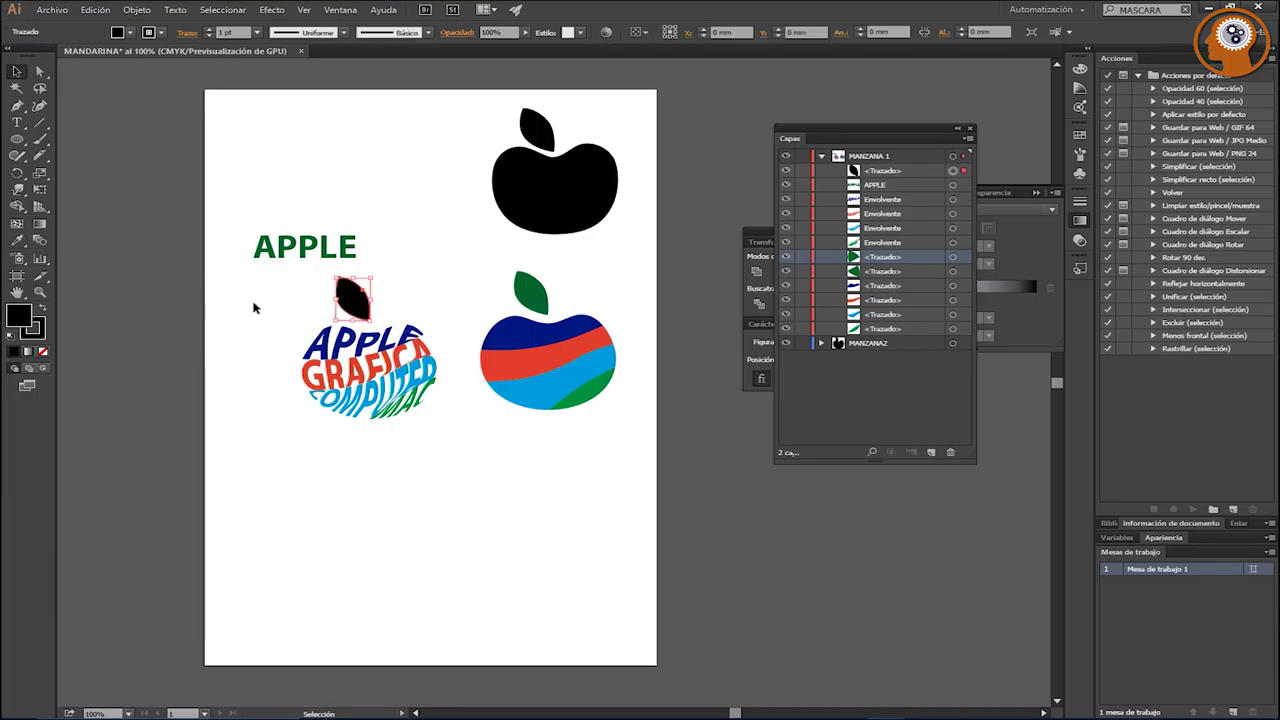
Step: Set the leaf copy's stroke to None
left_click(12, 242)
left_click(16, 71)
left_click(306, 143)
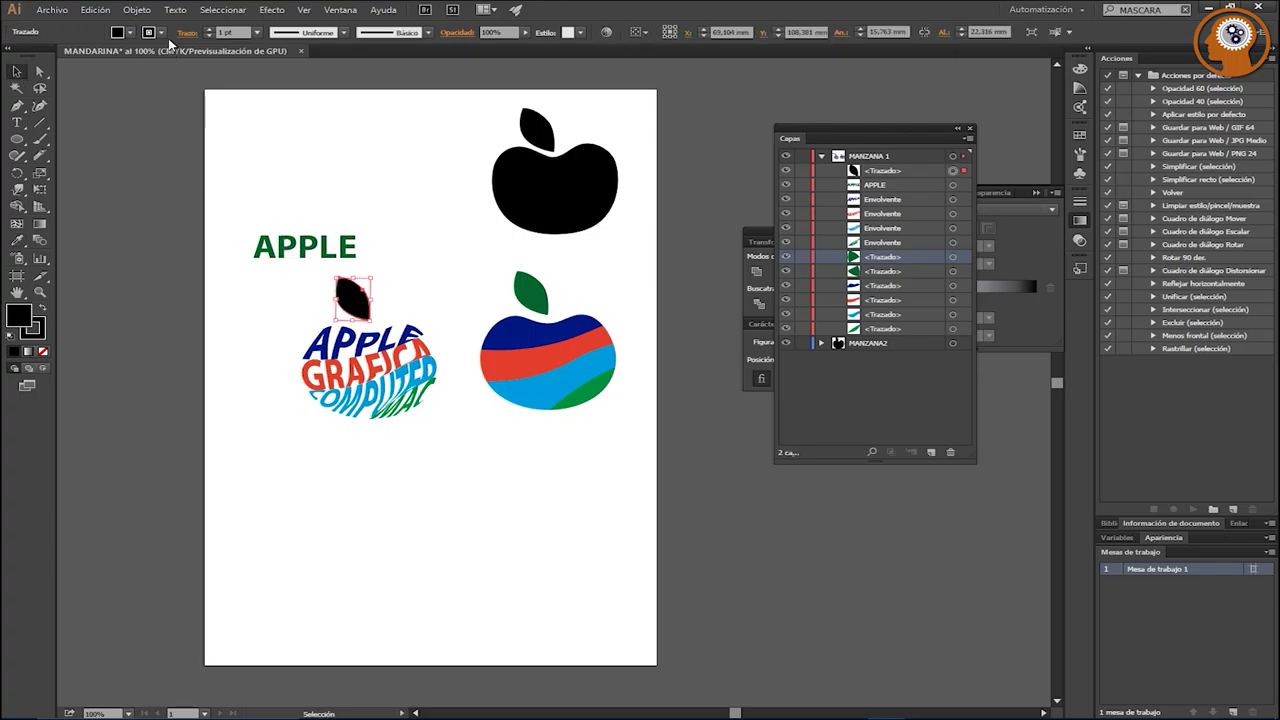
left_click(159, 35)
left_click(12, 57)
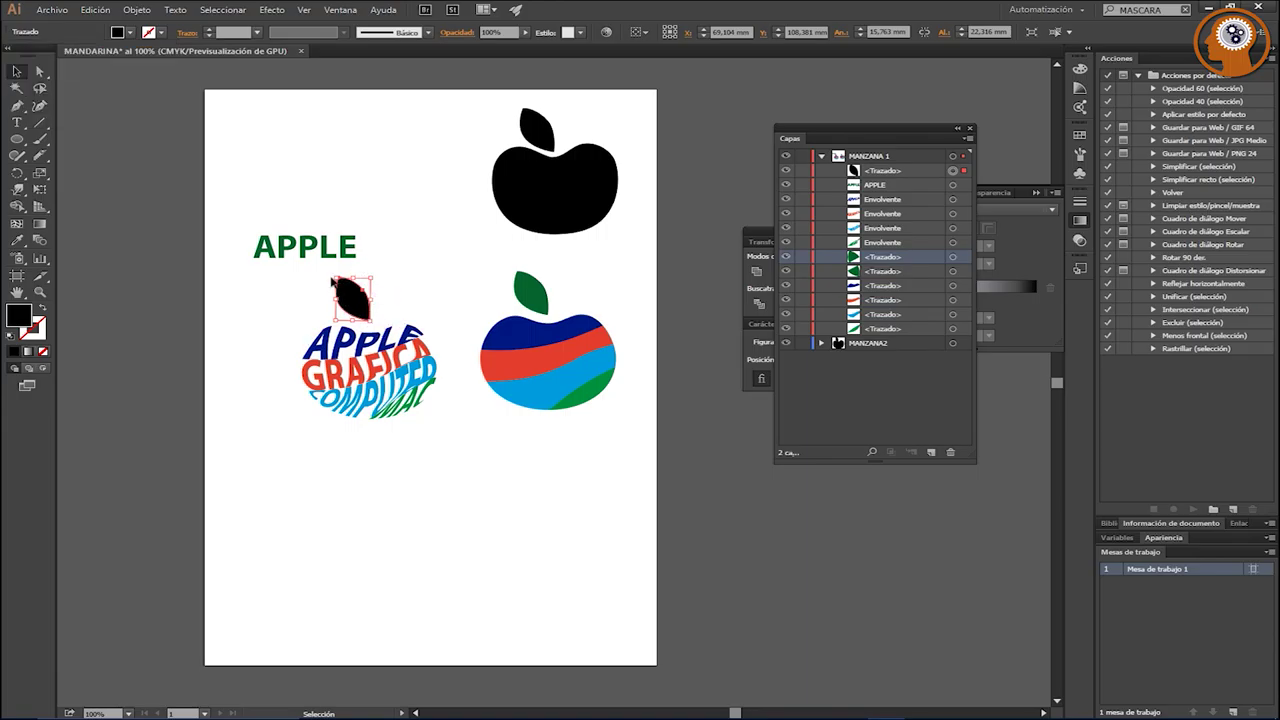
left_click(425, 266)
Step: Warp the green APPLE word into the leaf using Crear con objeto superior
left_click(358, 300)
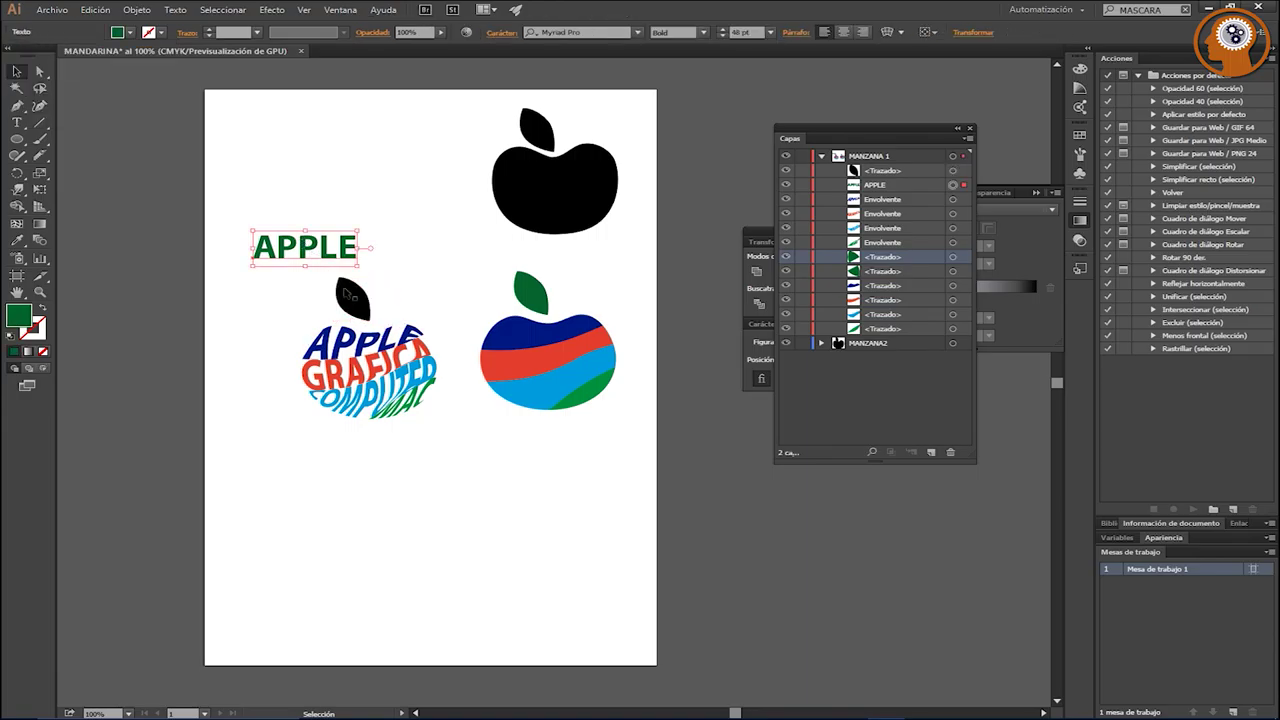
left_click(355, 305, "shift")
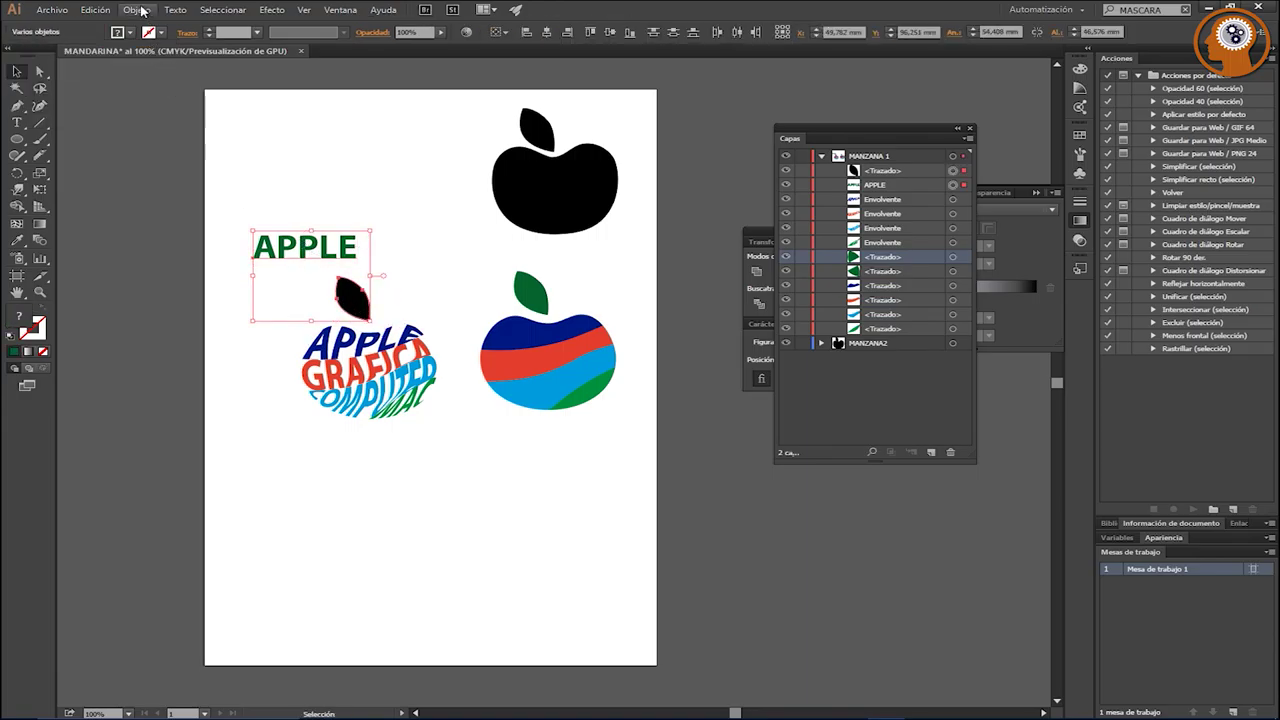
left_click(137, 9)
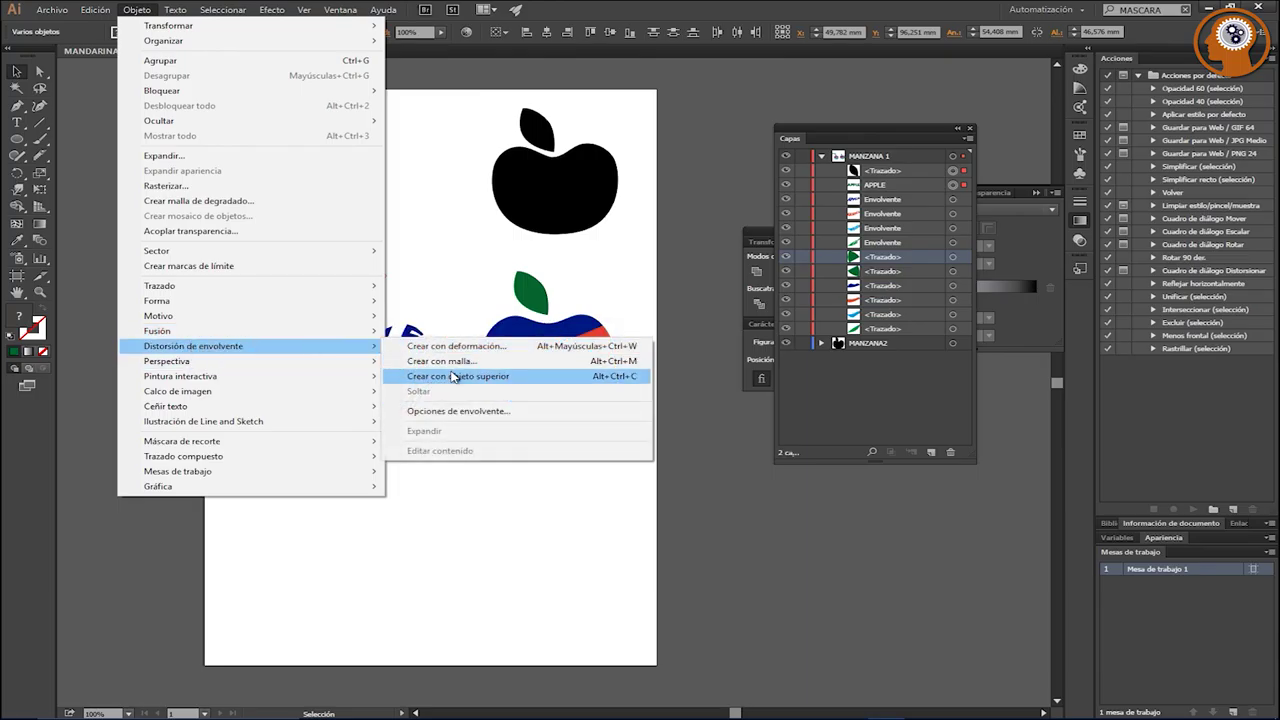
mouse_move(193, 346)
left_click(457, 374)
left_click(410, 290)
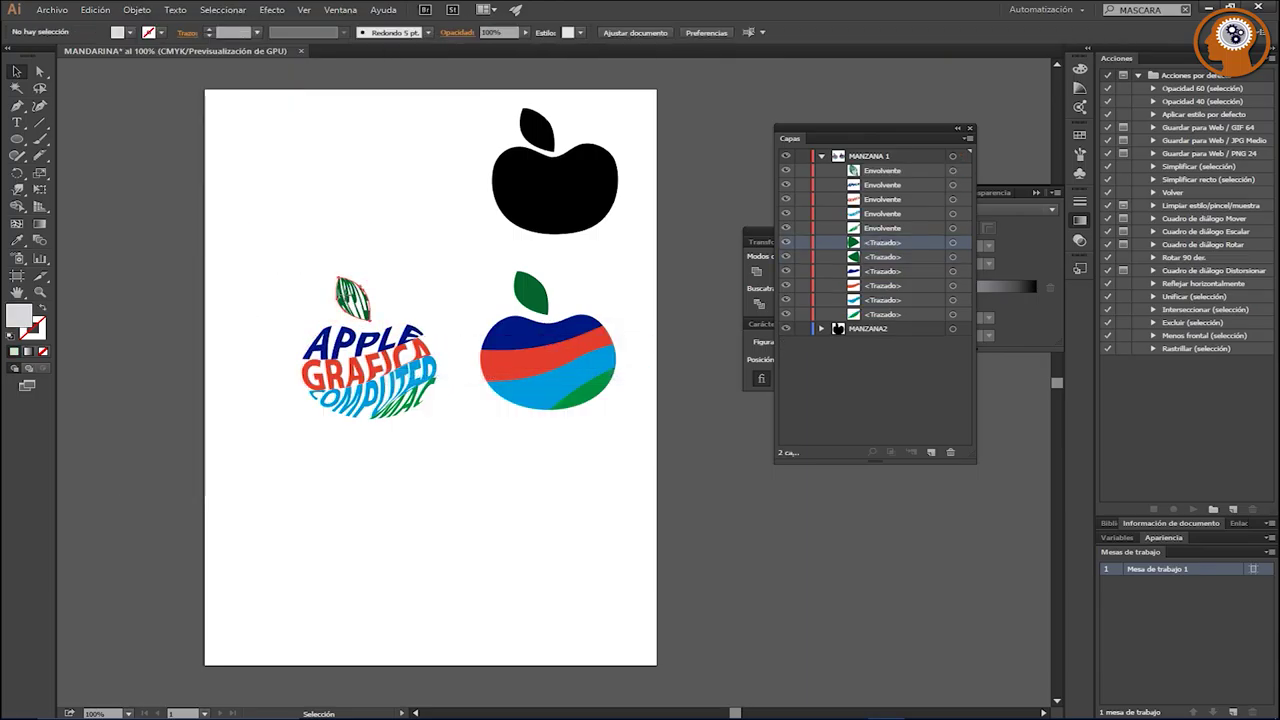
left_click(346, 298)
Step: In isolation mode, rotate the APPLE word inside the leaf envelope to a slight tilt
double_click(353, 303)
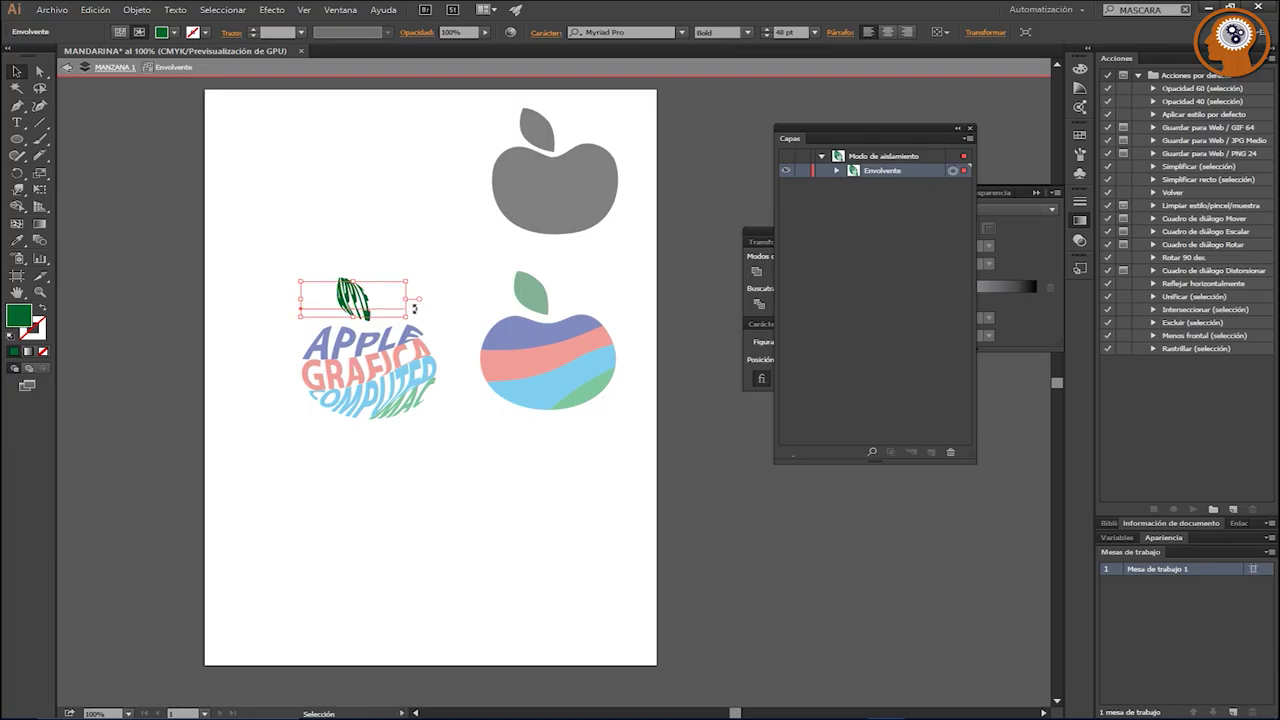
left_click_drag(411, 318, 362, 368)
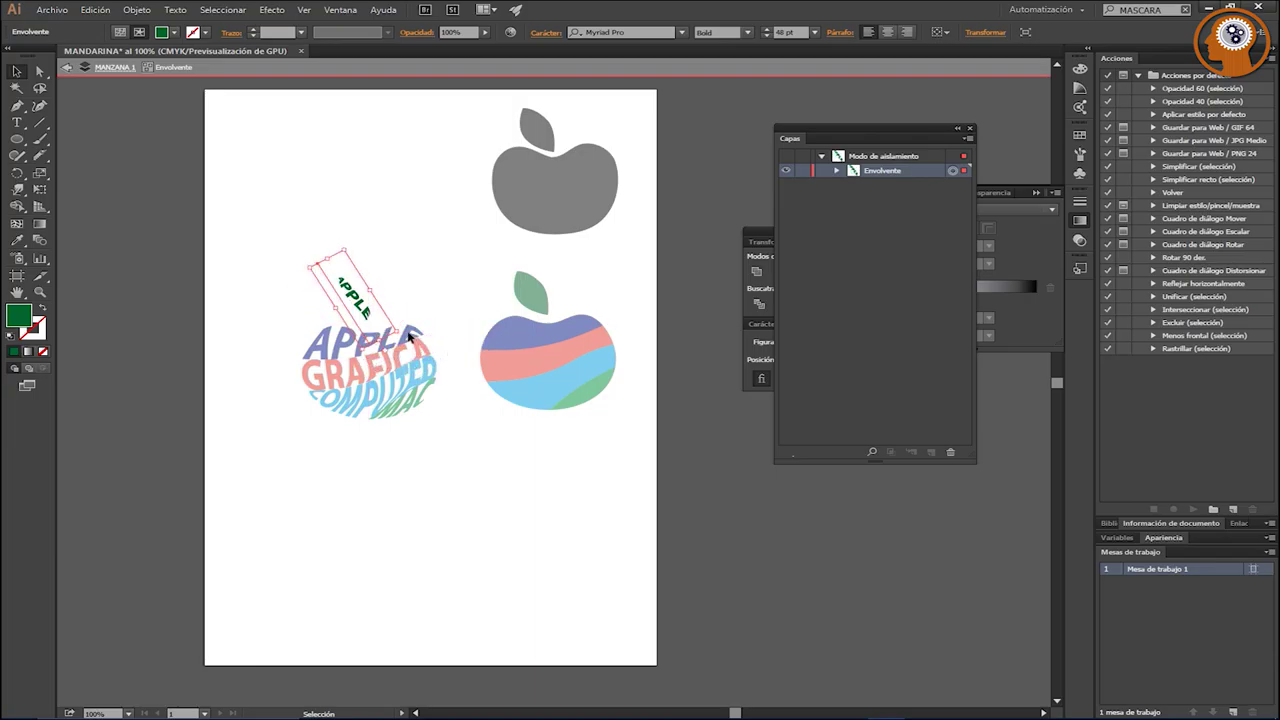
left_click_drag(407, 333, 428, 290)
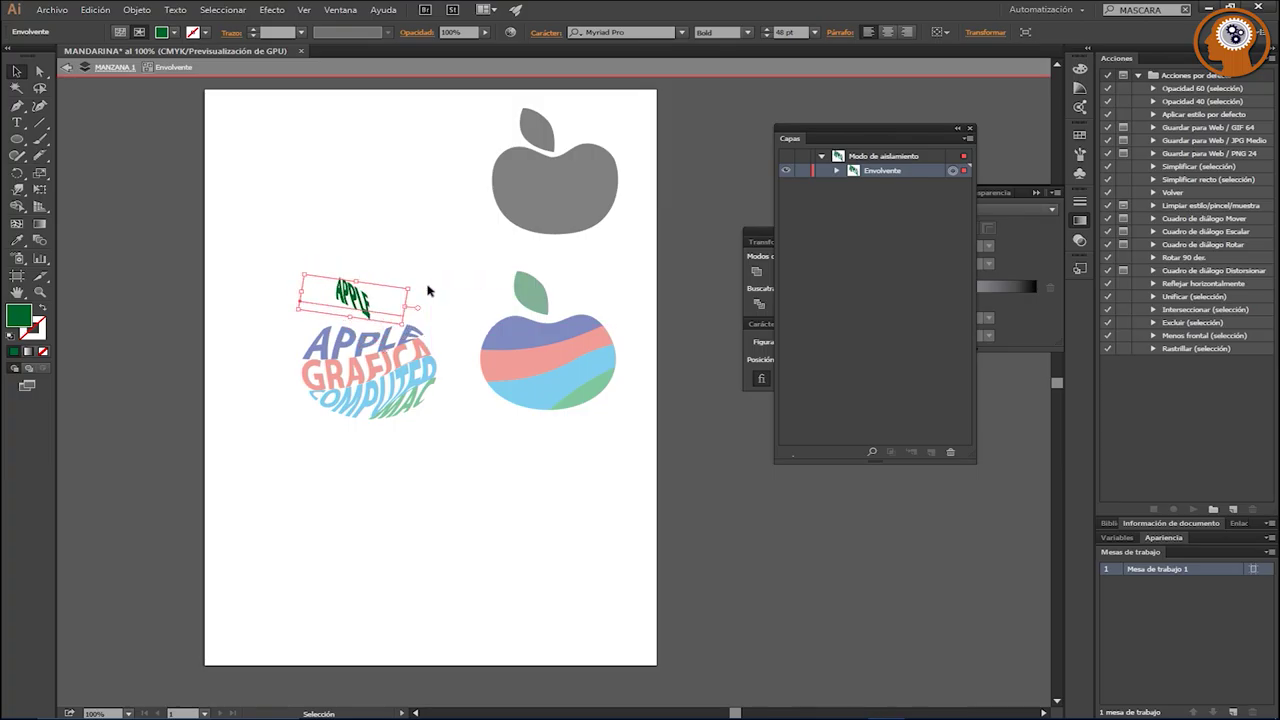
left_click_drag(418, 291, 413, 277)
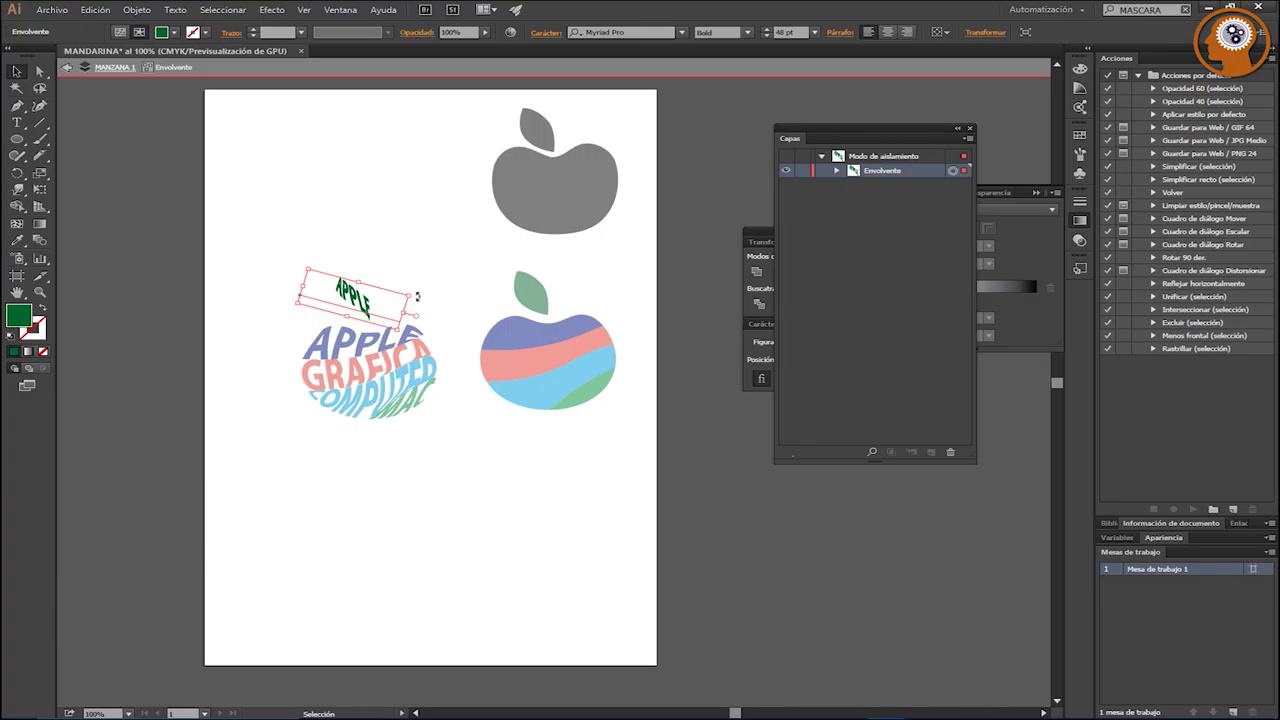
left_click_drag(416, 296, 418, 283)
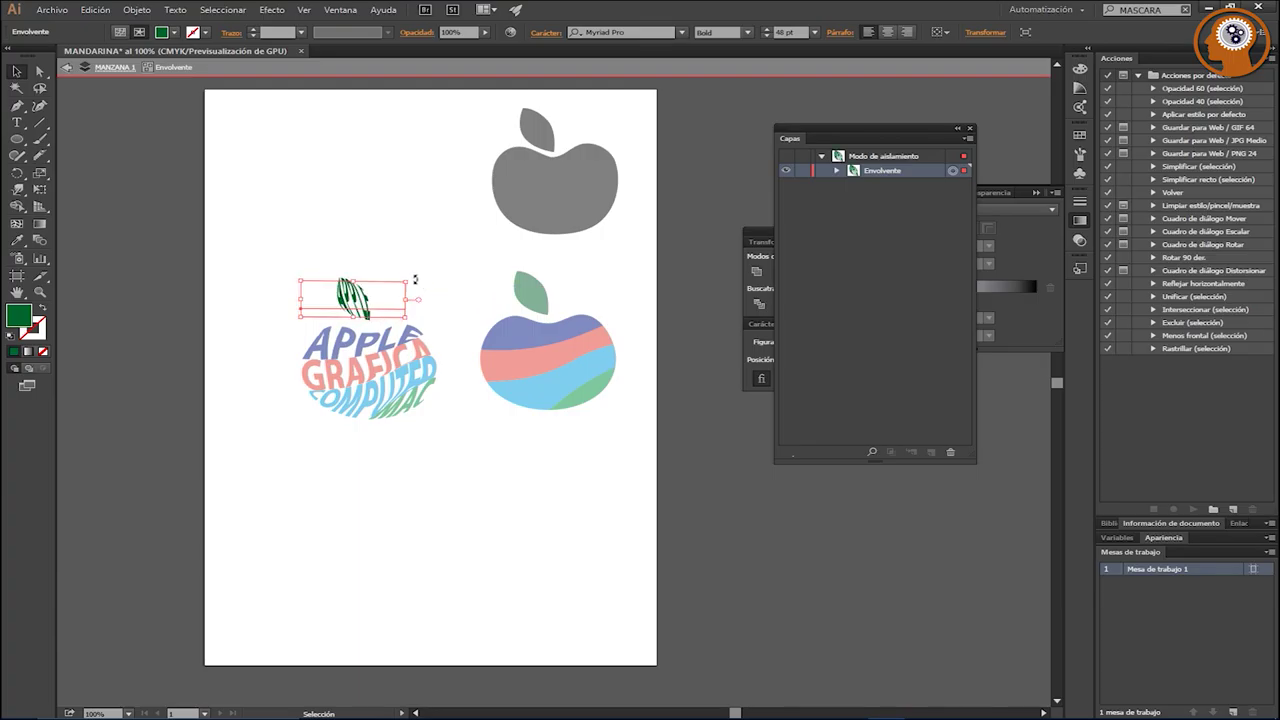
double_click(385, 248)
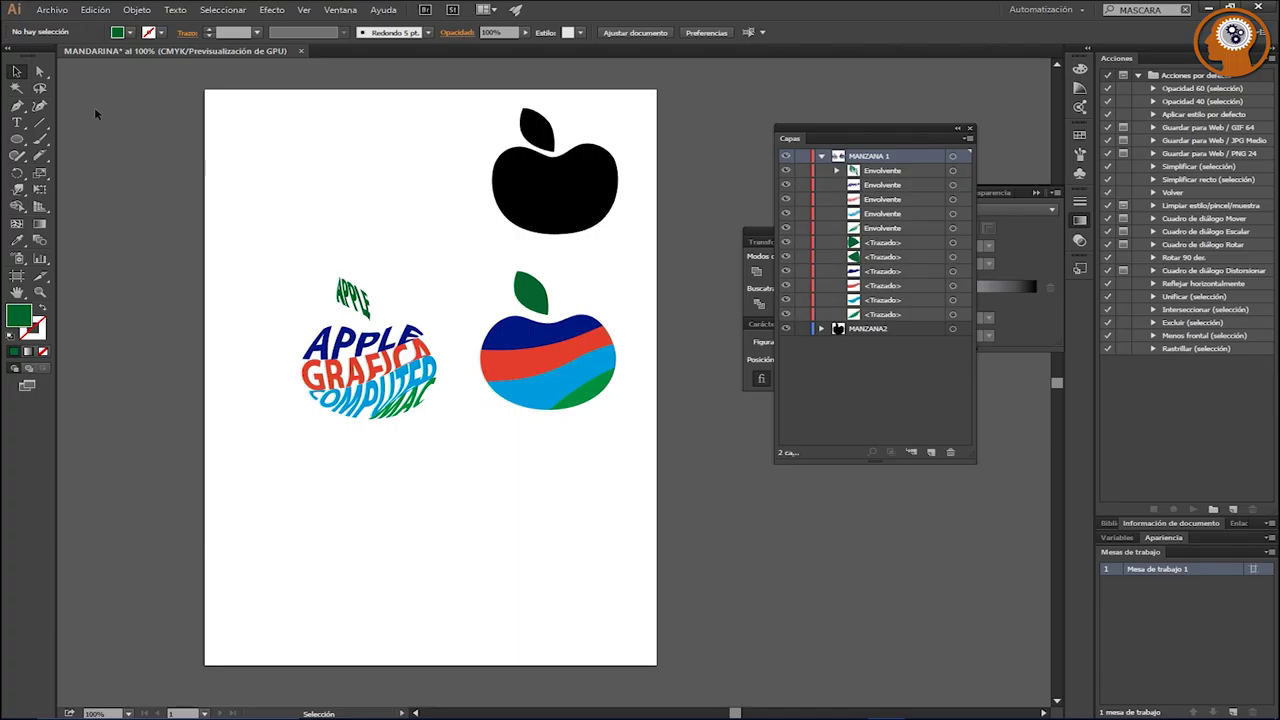
Step: Draw a flat ellipse just beneath the lettered apple and bring up the Degradado panel
left_click(17, 139)
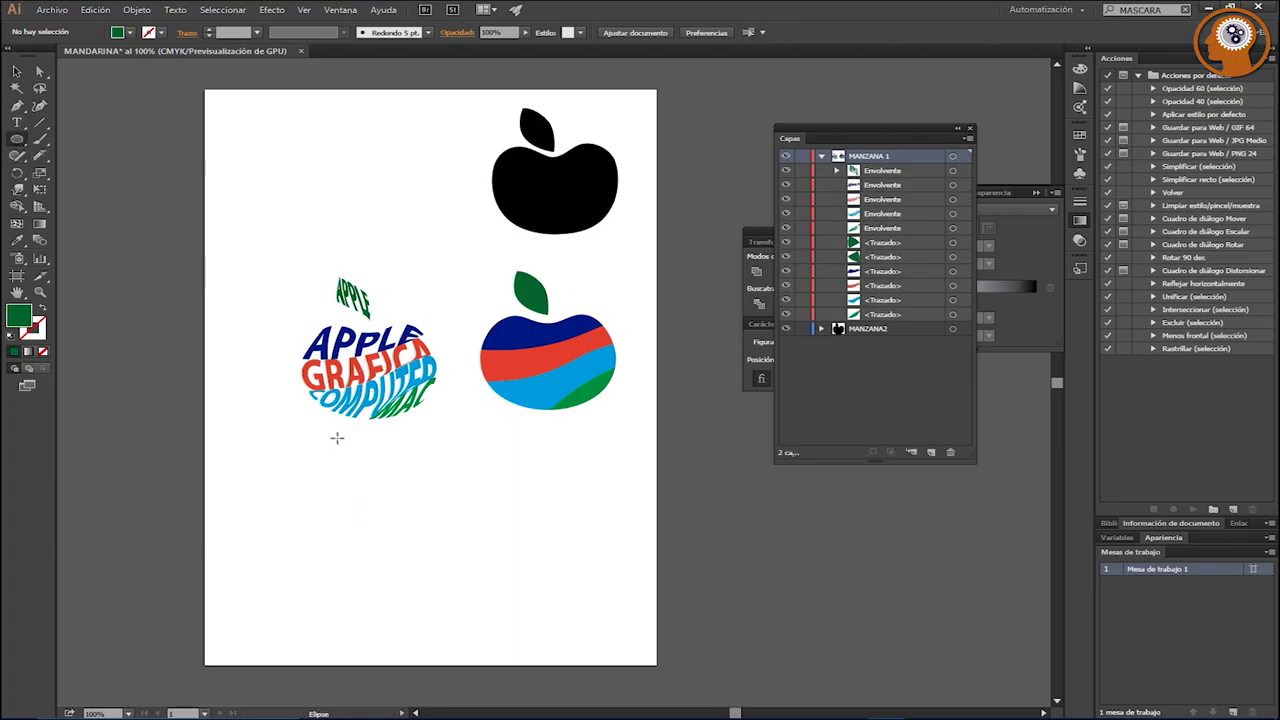
left_click_drag(321, 442, 424, 462)
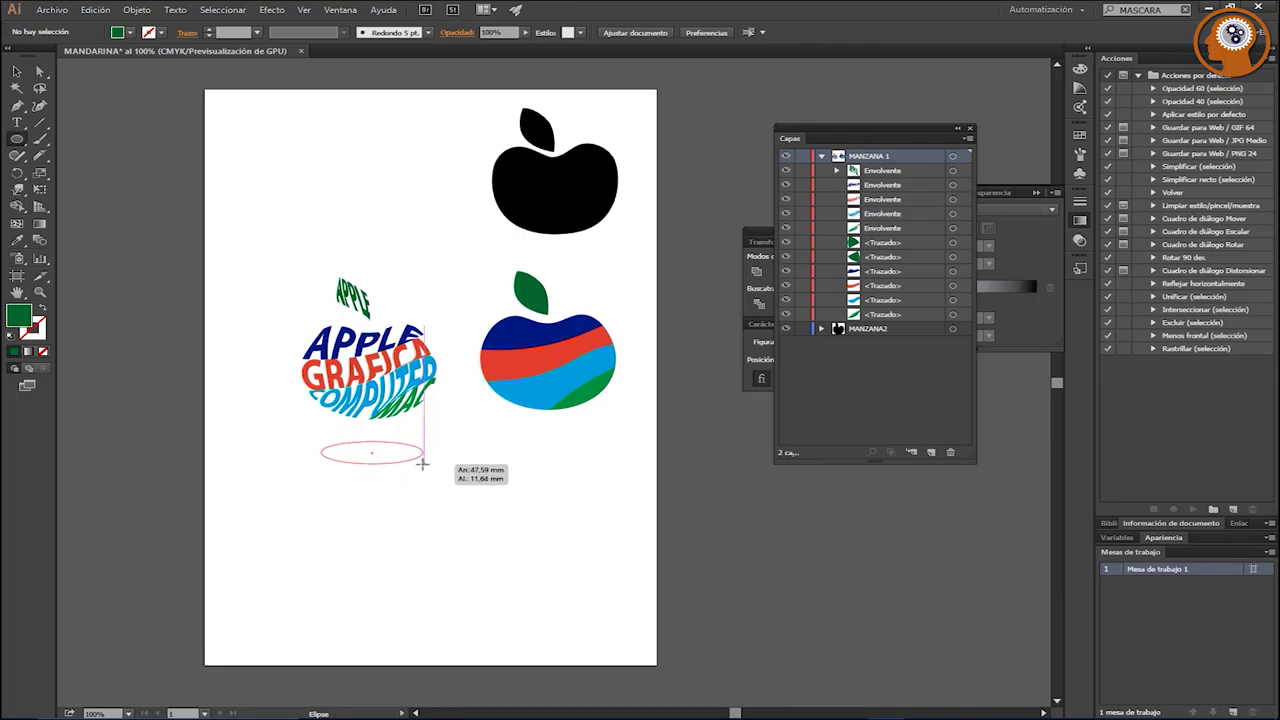
key("v")
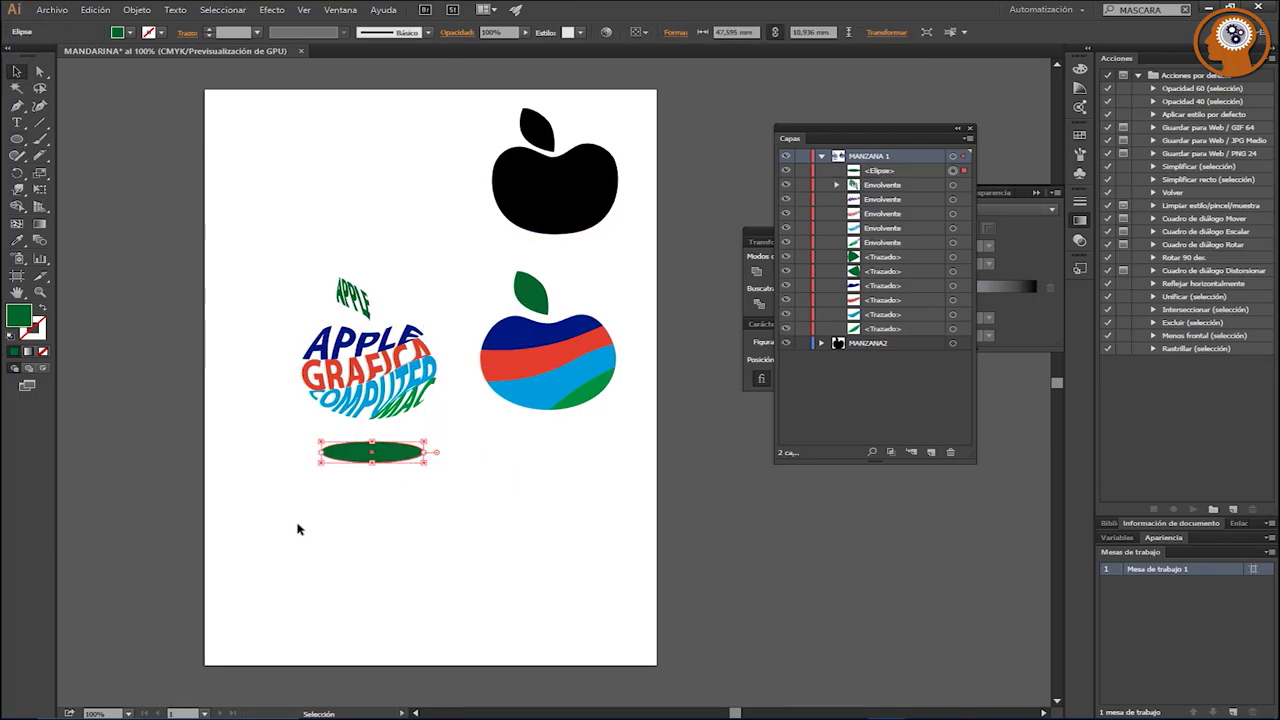
left_click(300, 527)
left_click_drag(376, 455, 372, 441)
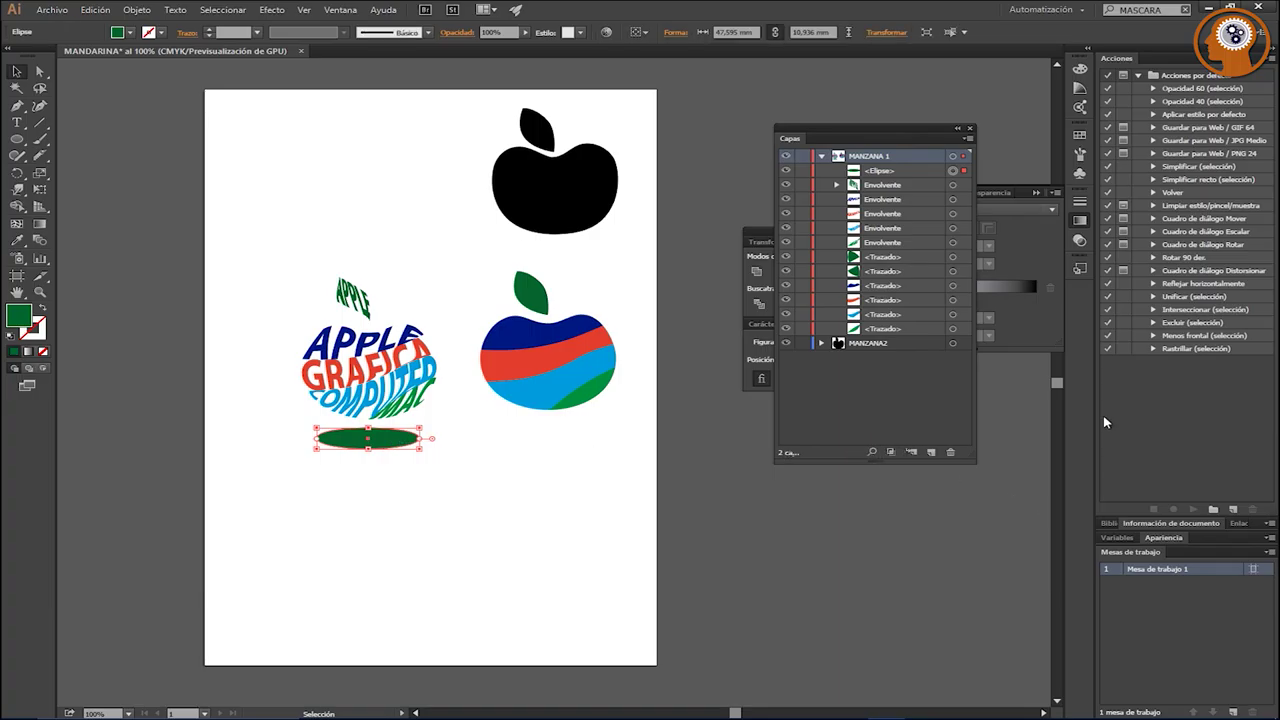
left_click(1051, 321)
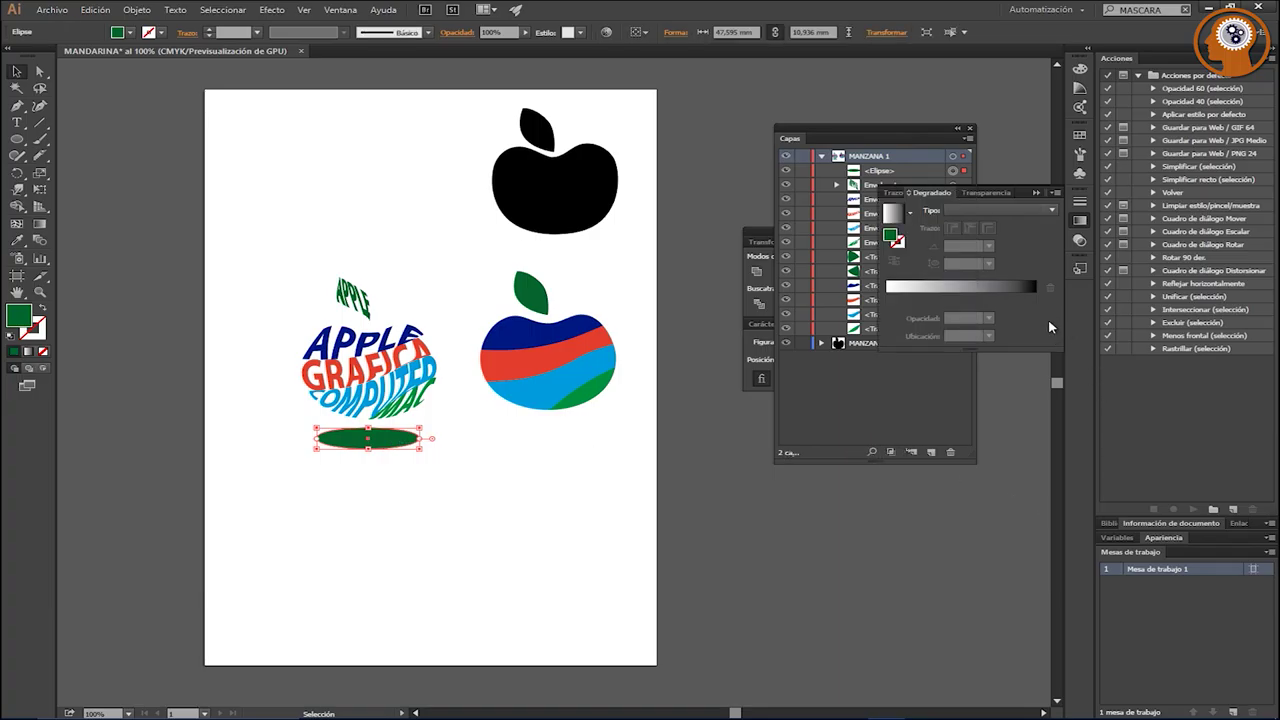
Step: Make the ellipse's gradient radial with a 90° angle
left_click(910, 215)
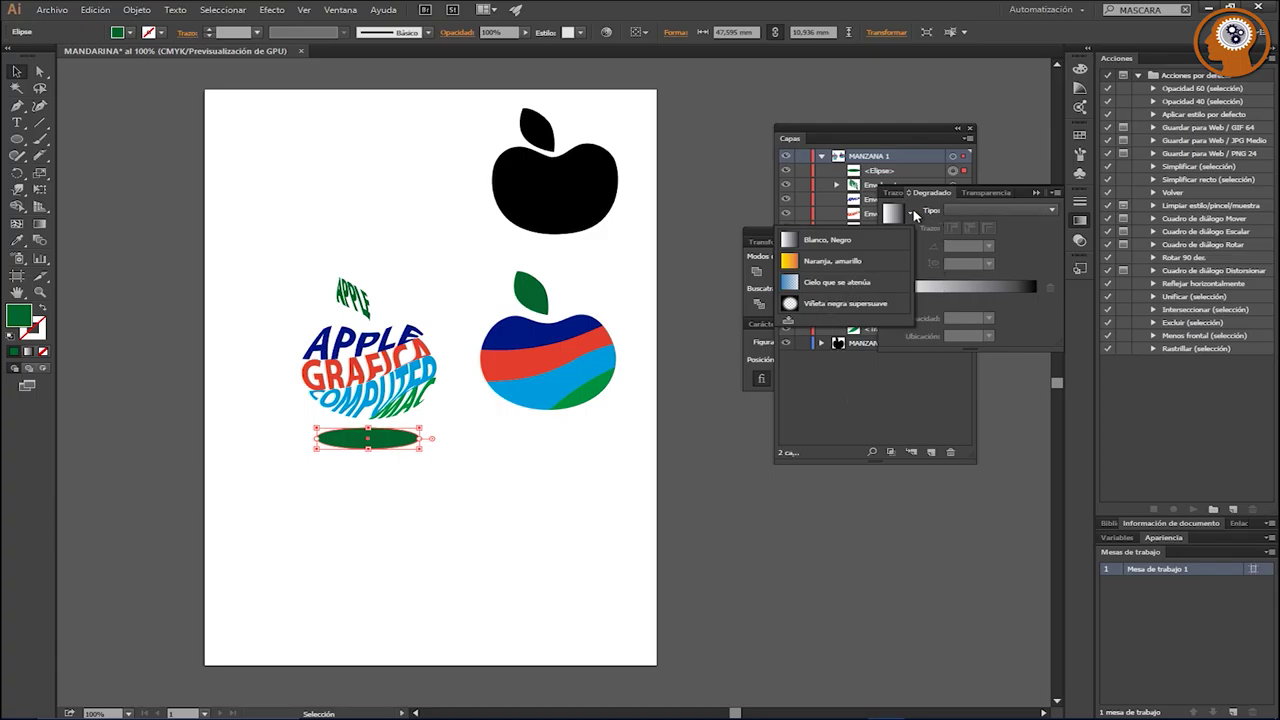
left_click(990, 210)
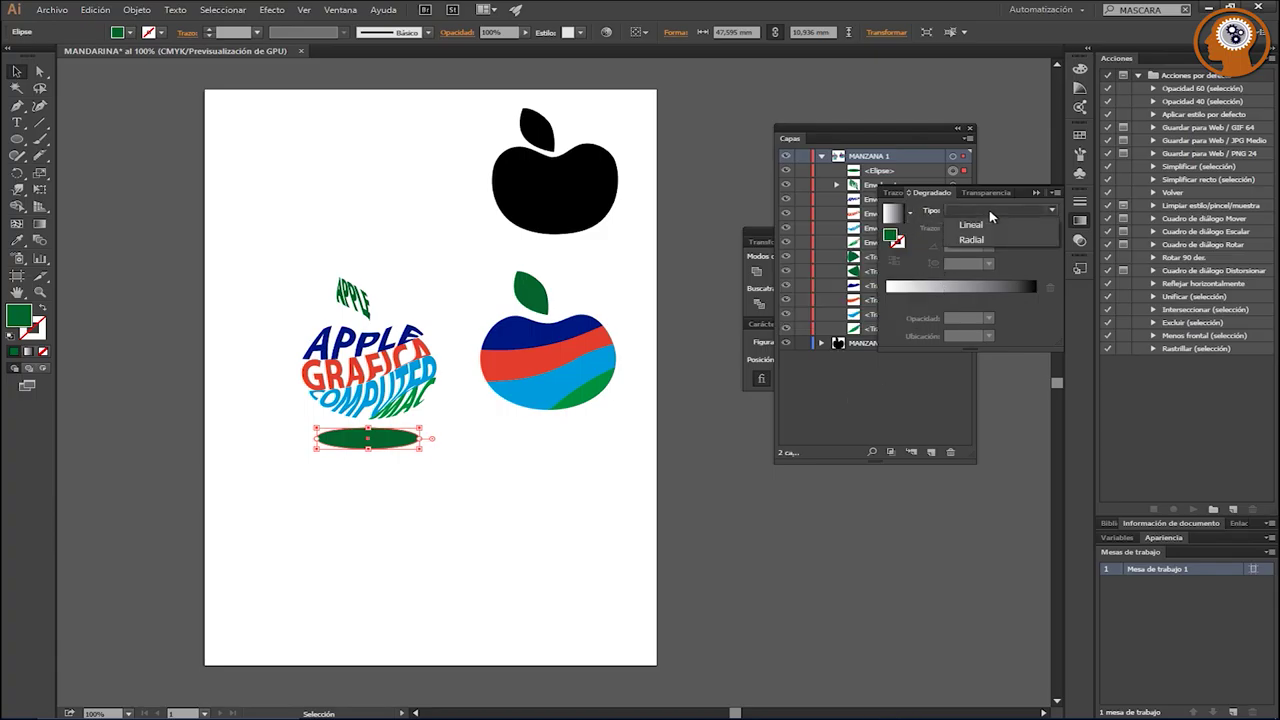
left_click(986, 238)
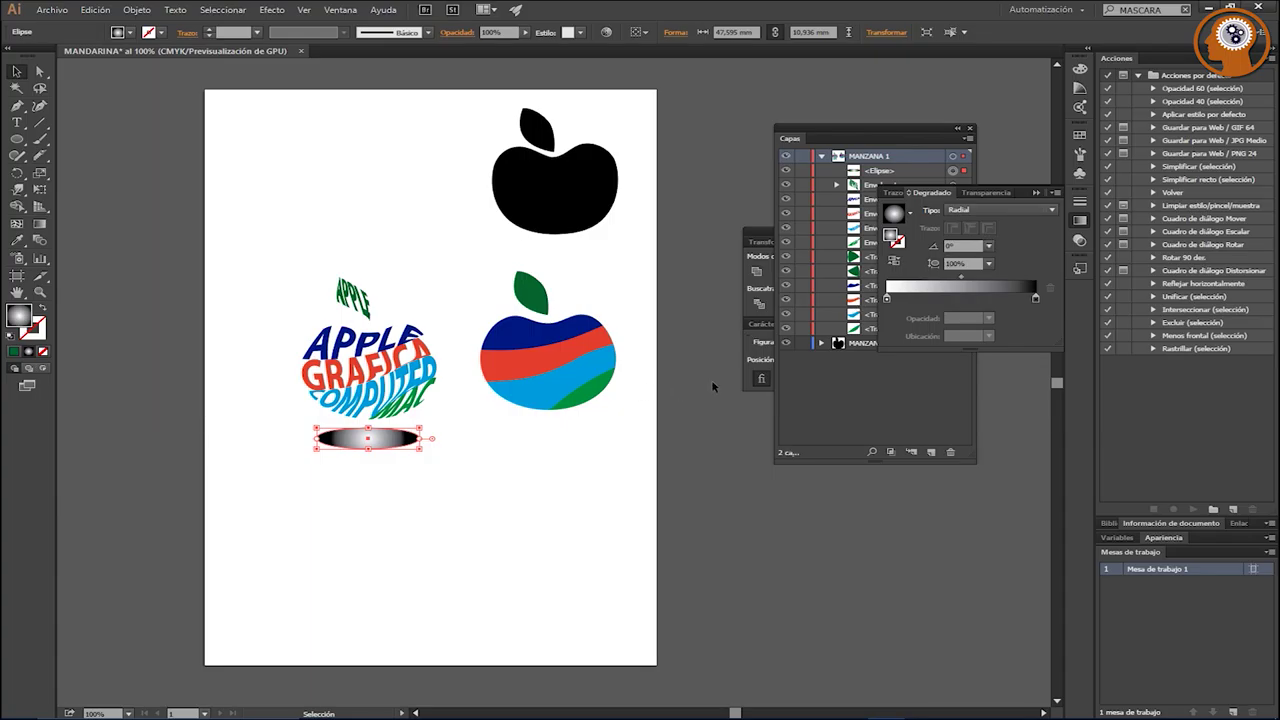
left_click(988, 246)
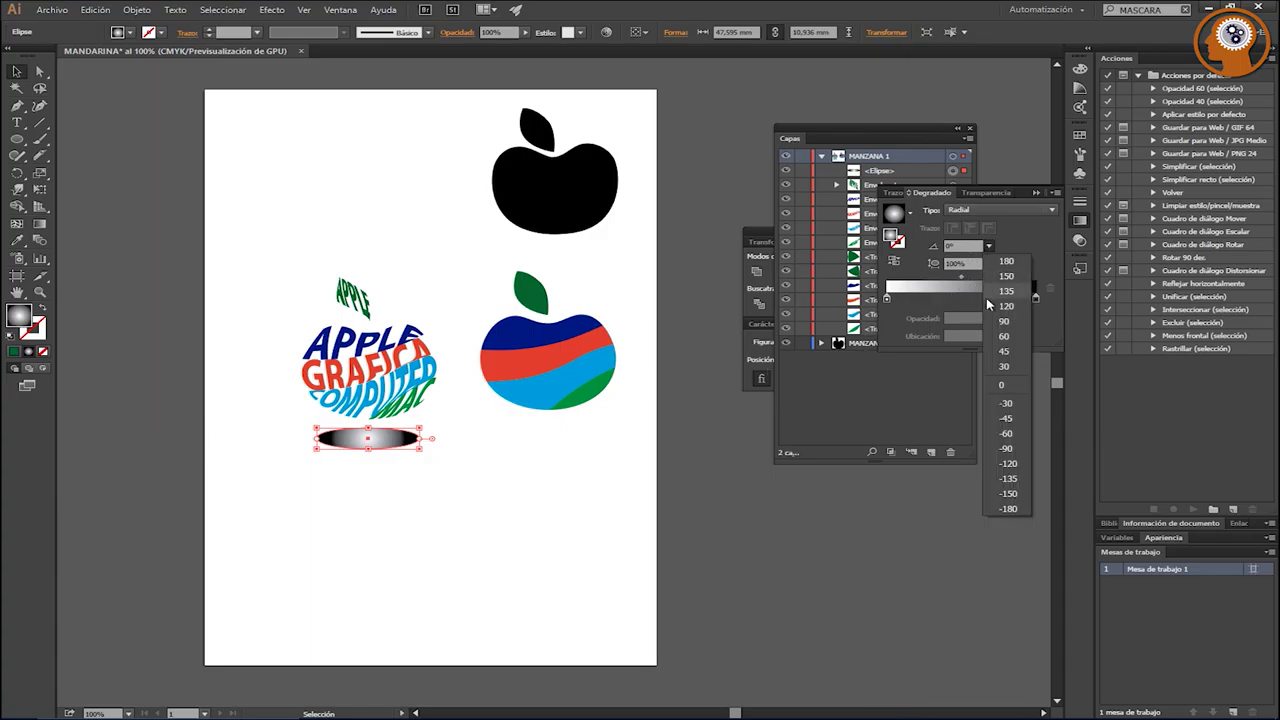
left_click(1005, 322)
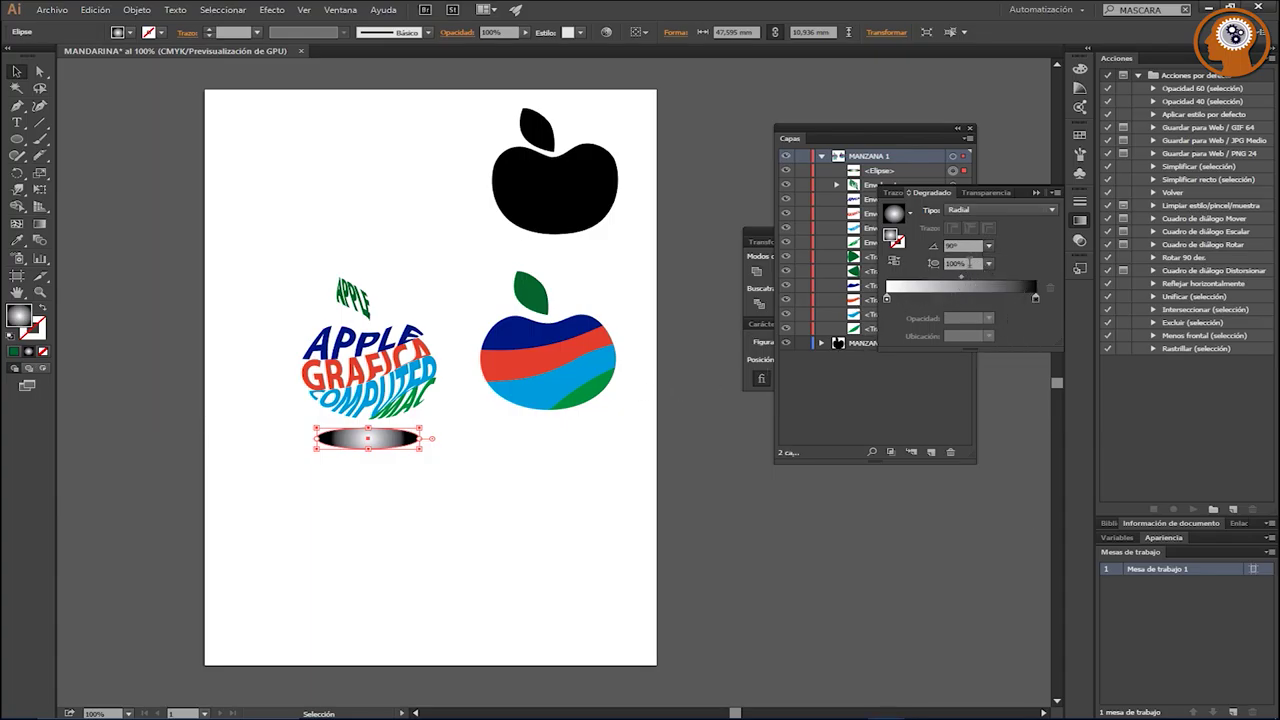
Step: Settle the gradient at -90° with 60% aspect ratio and shift the midpoint right
left_click(988, 263)
left_click(998, 379)
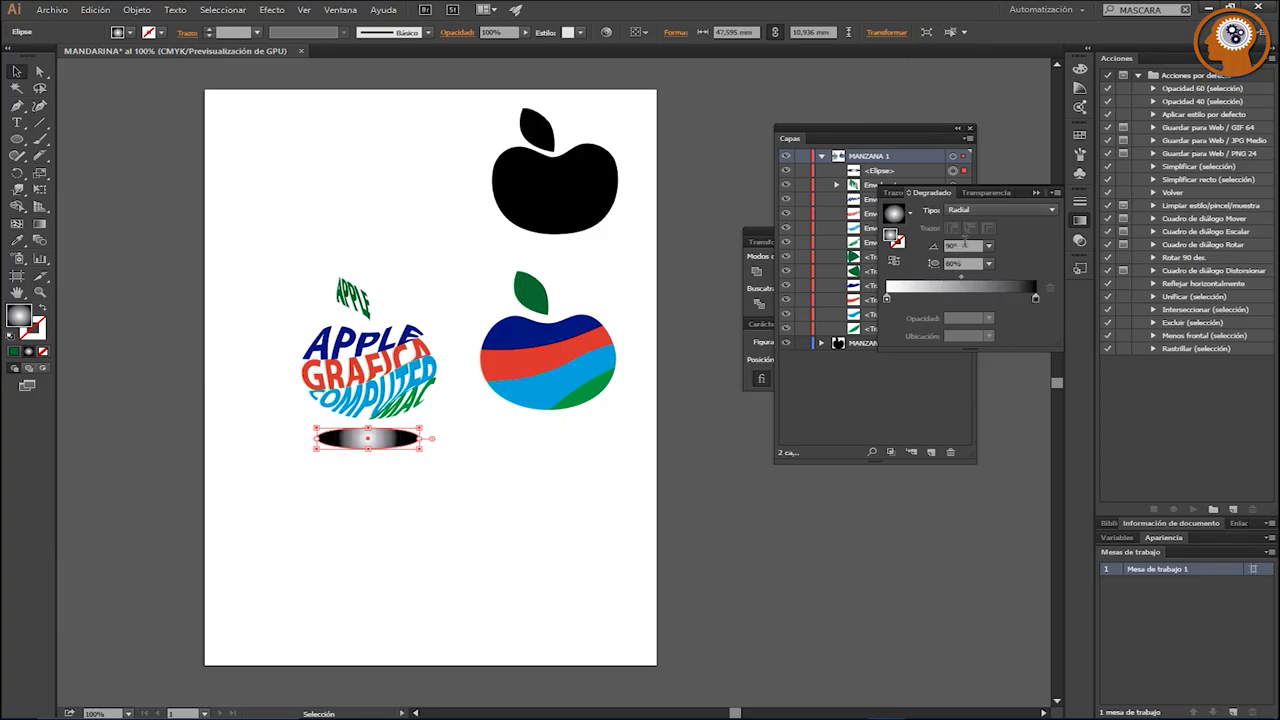
left_click(988, 245)
left_click(990, 355)
left_click(988, 249)
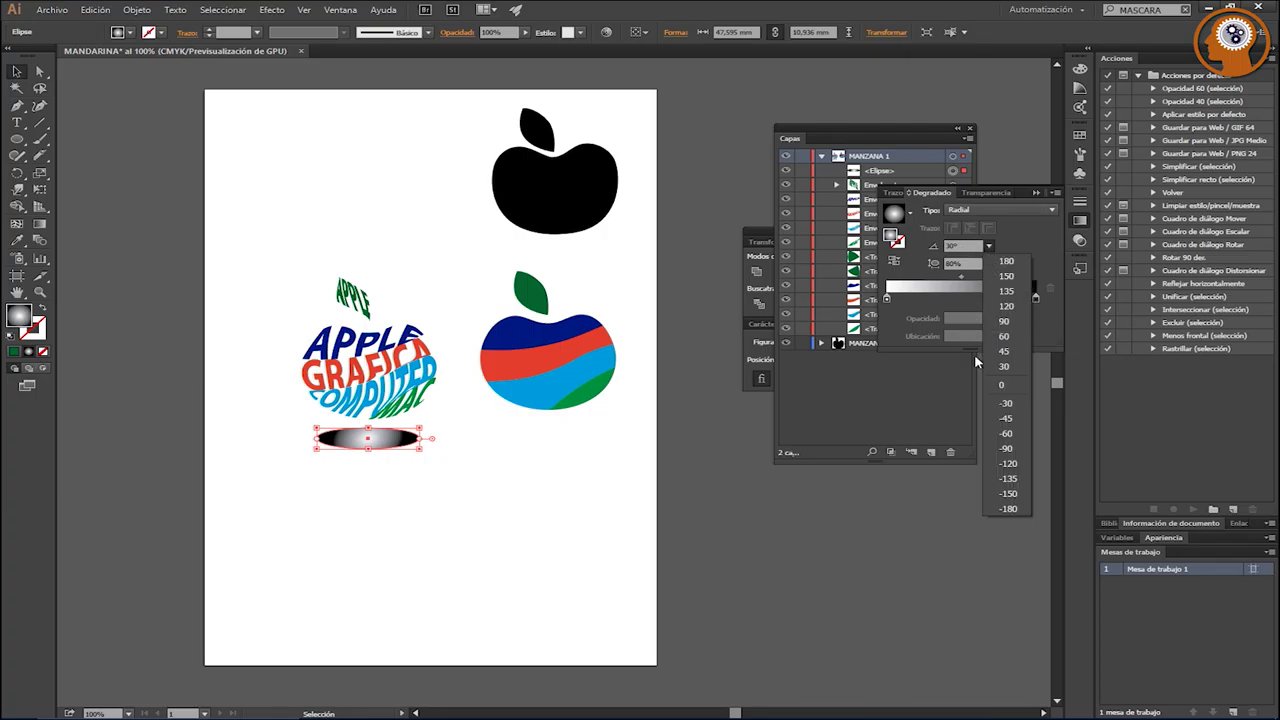
left_click(1005, 440)
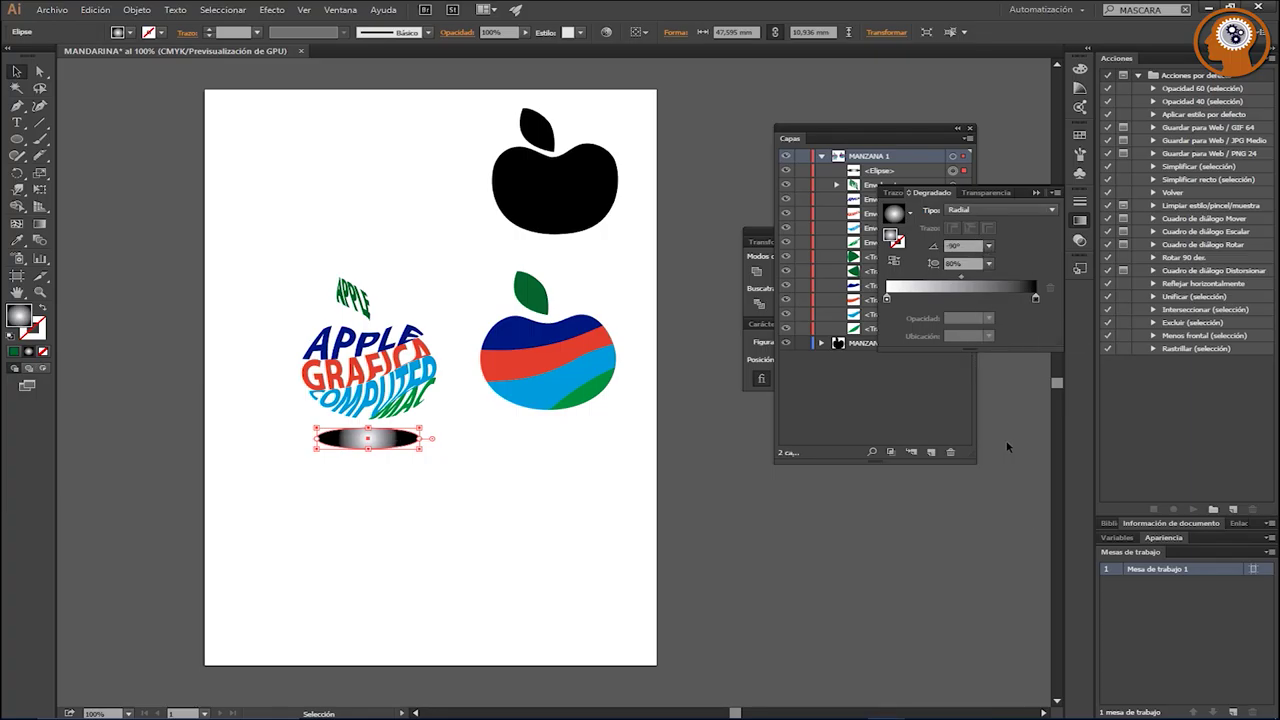
mouse_move(964, 278)
left_mouse_down()
mouse_move(976, 276)
mouse_move(962, 277)
left_mouse_up()
left_click(909, 212)
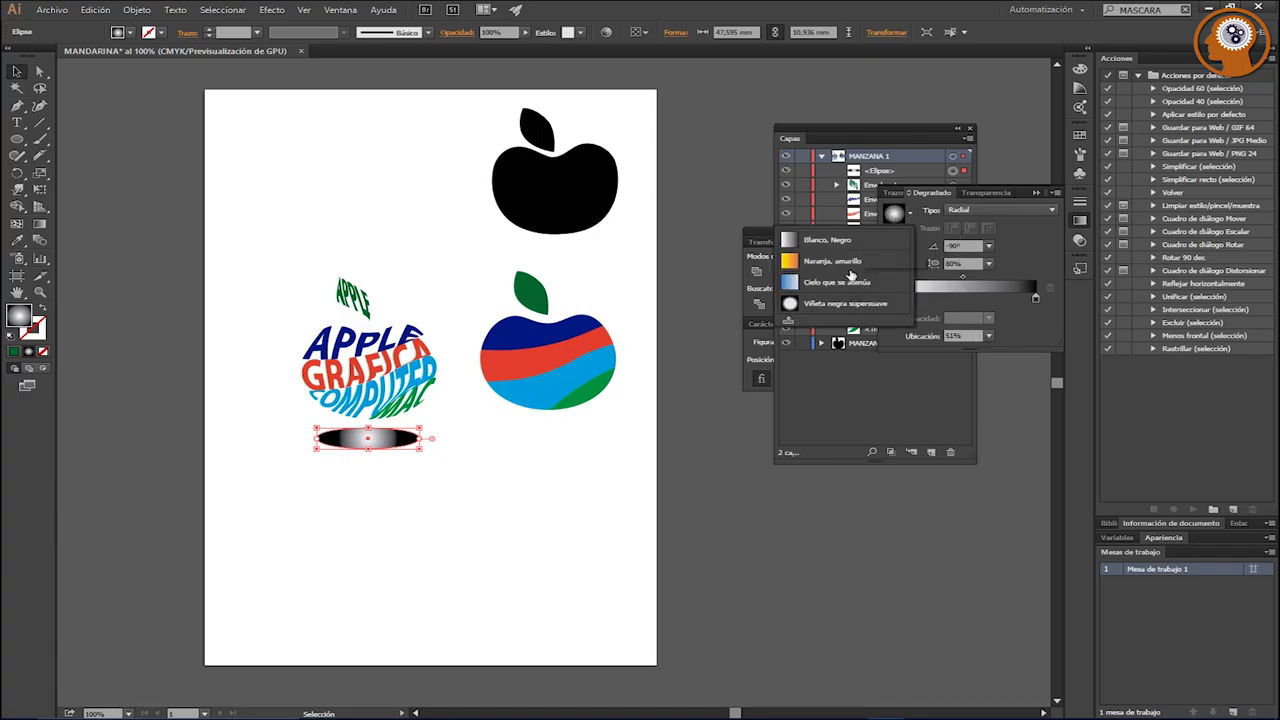
Step: Try the super-soft black vignette preset, then reset to a radial white-to-black gradient
left_click(842, 303)
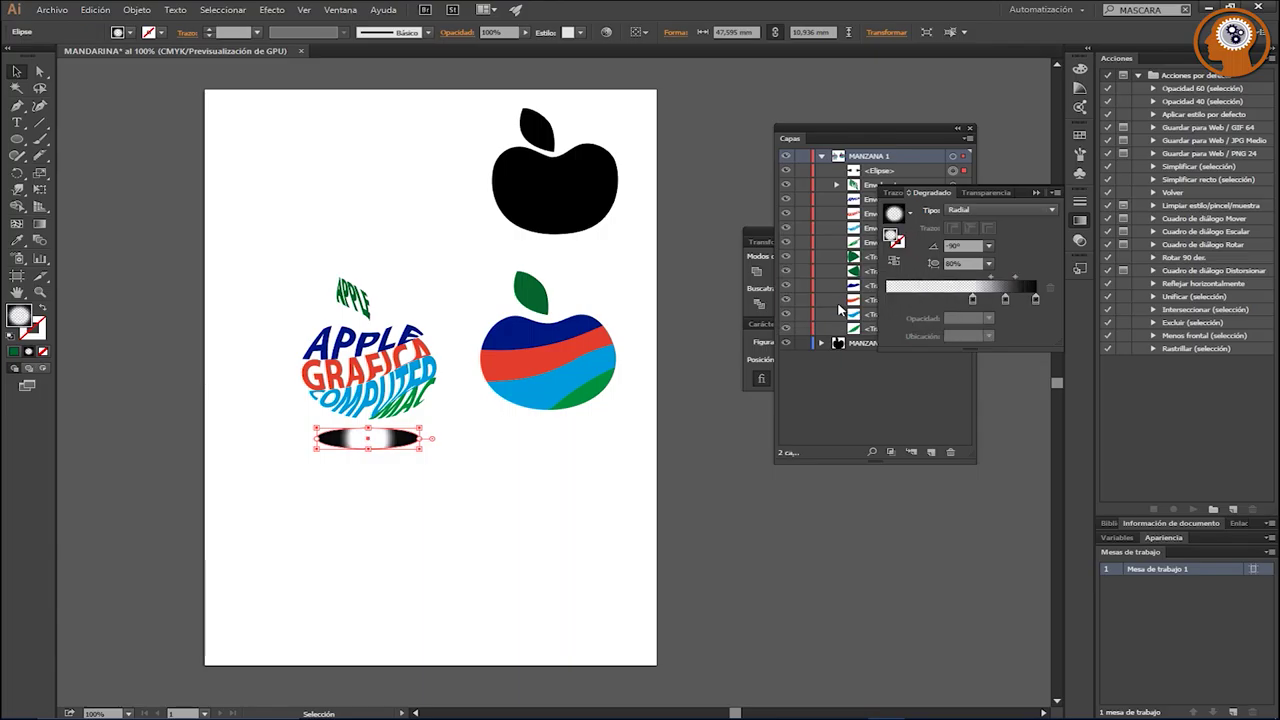
left_click(909, 212)
left_click(848, 244)
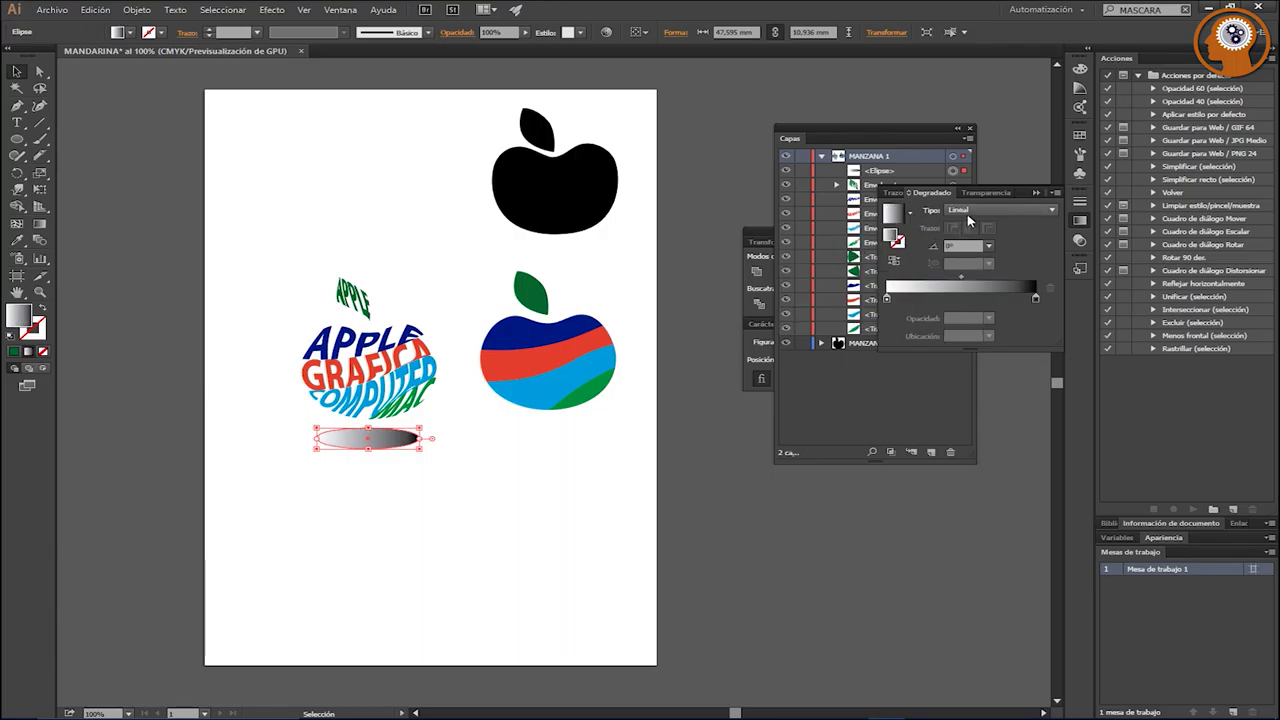
left_click(972, 212)
left_click(967, 240)
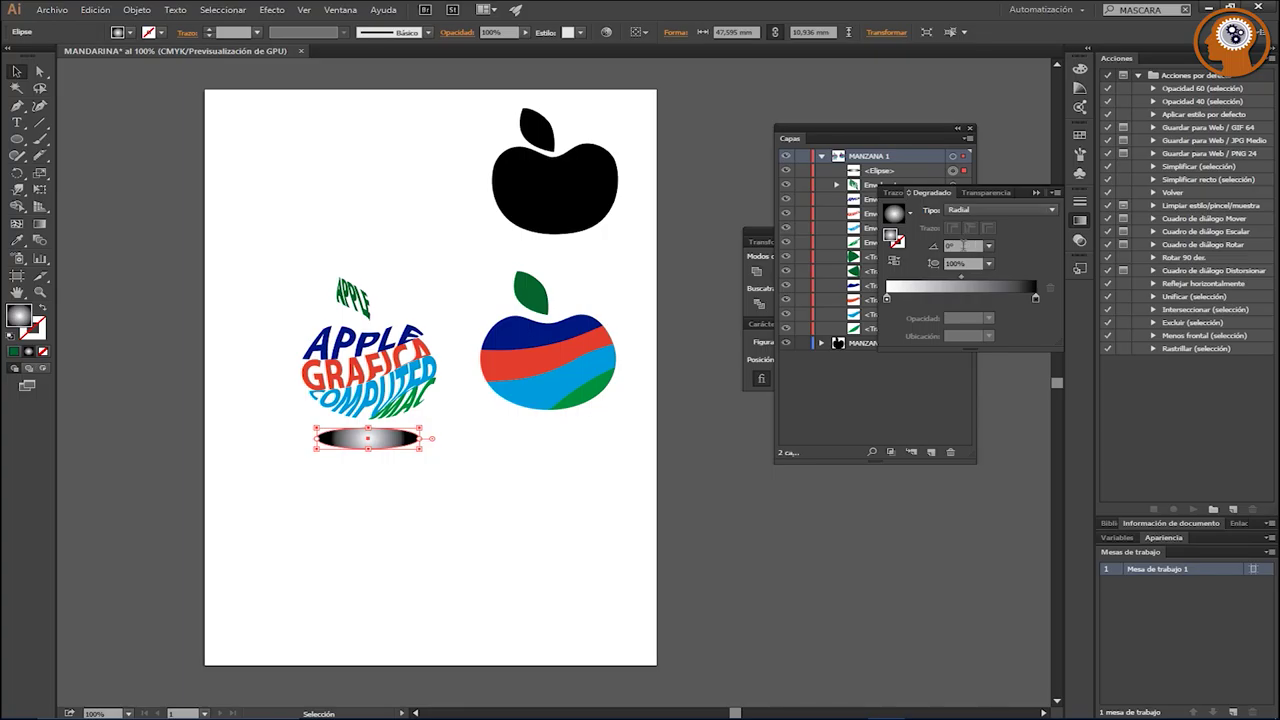
Step: Set the gradient angle to 60° and reverse the stops so black sits at the centre
left_click(987, 246)
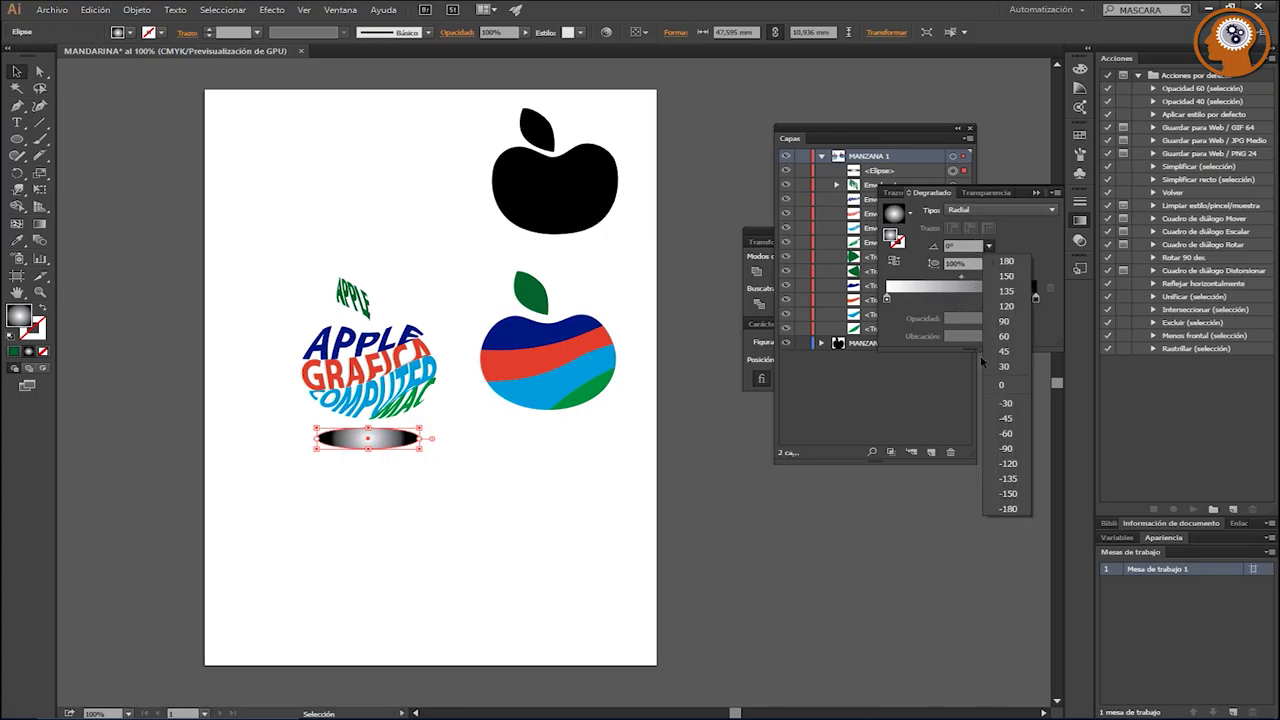
left_click(1004, 336)
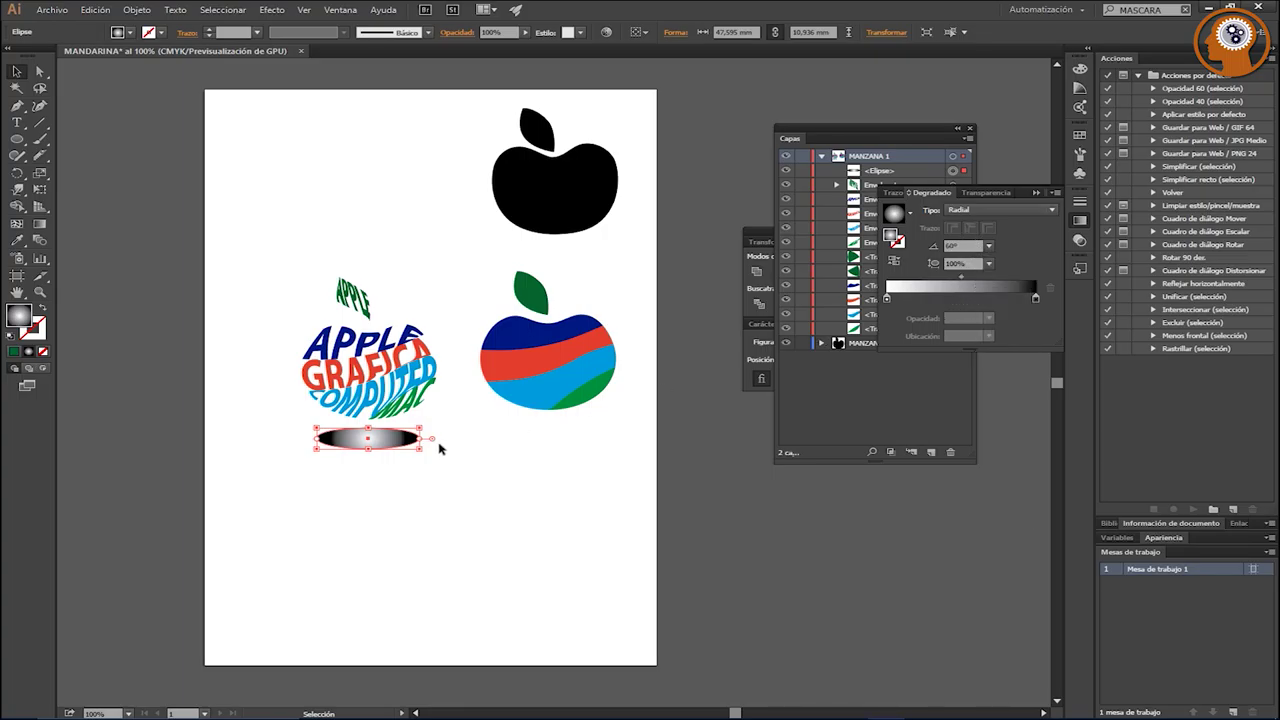
left_click_drag(431, 443, 396, 470)
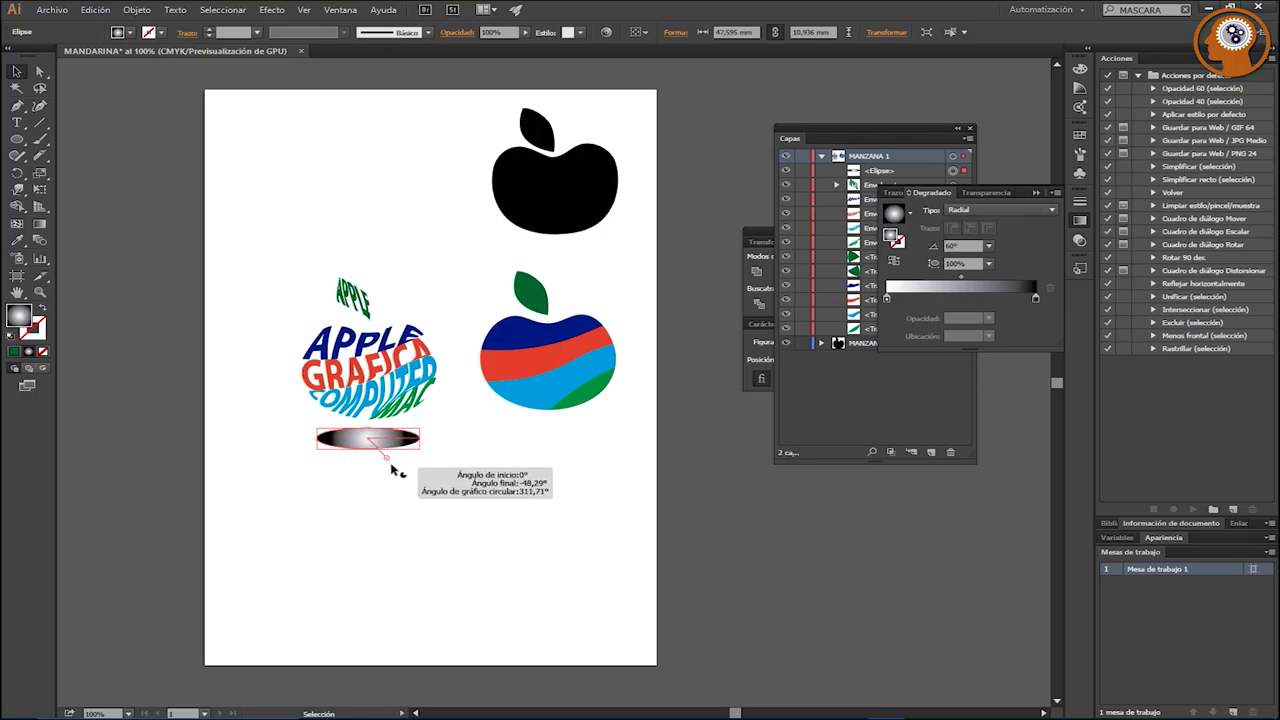
key("ctrl+z")
key("ctrl+z")
mouse_move(1034, 299)
left_mouse_down()
mouse_move(919, 299)
mouse_move(1035, 299)
left_mouse_up()
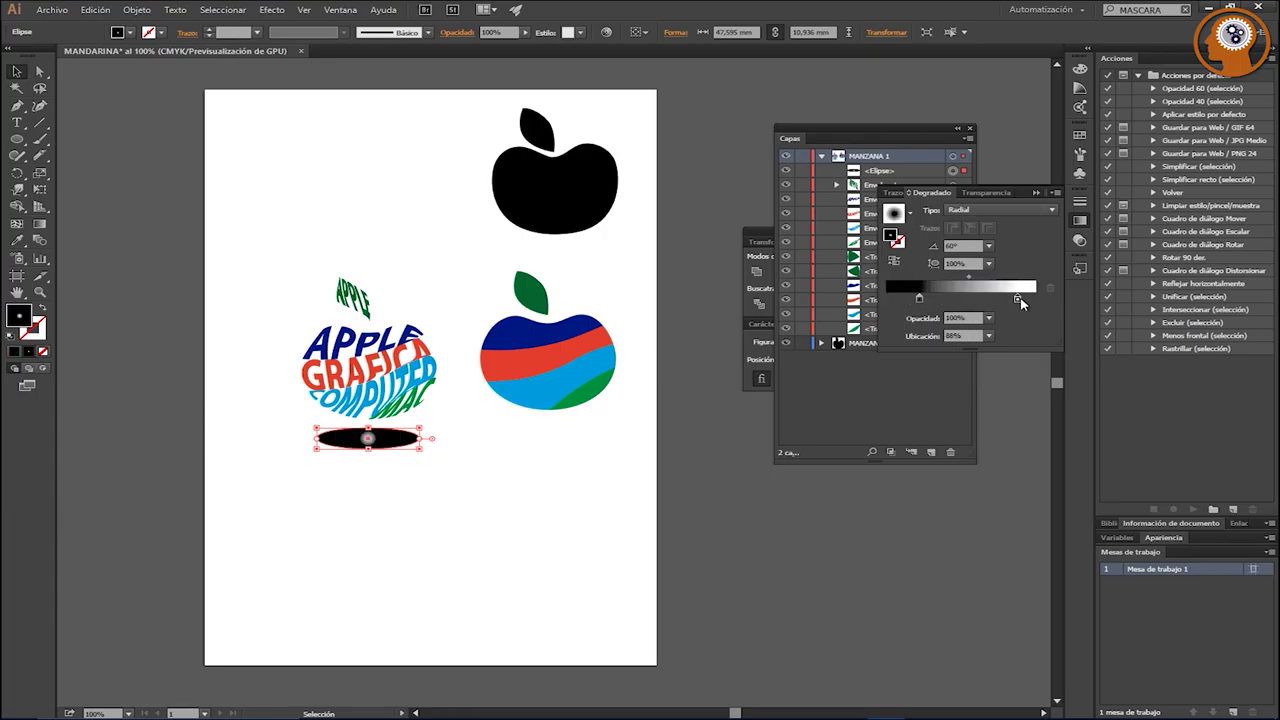
left_click_drag(919, 299, 874, 303)
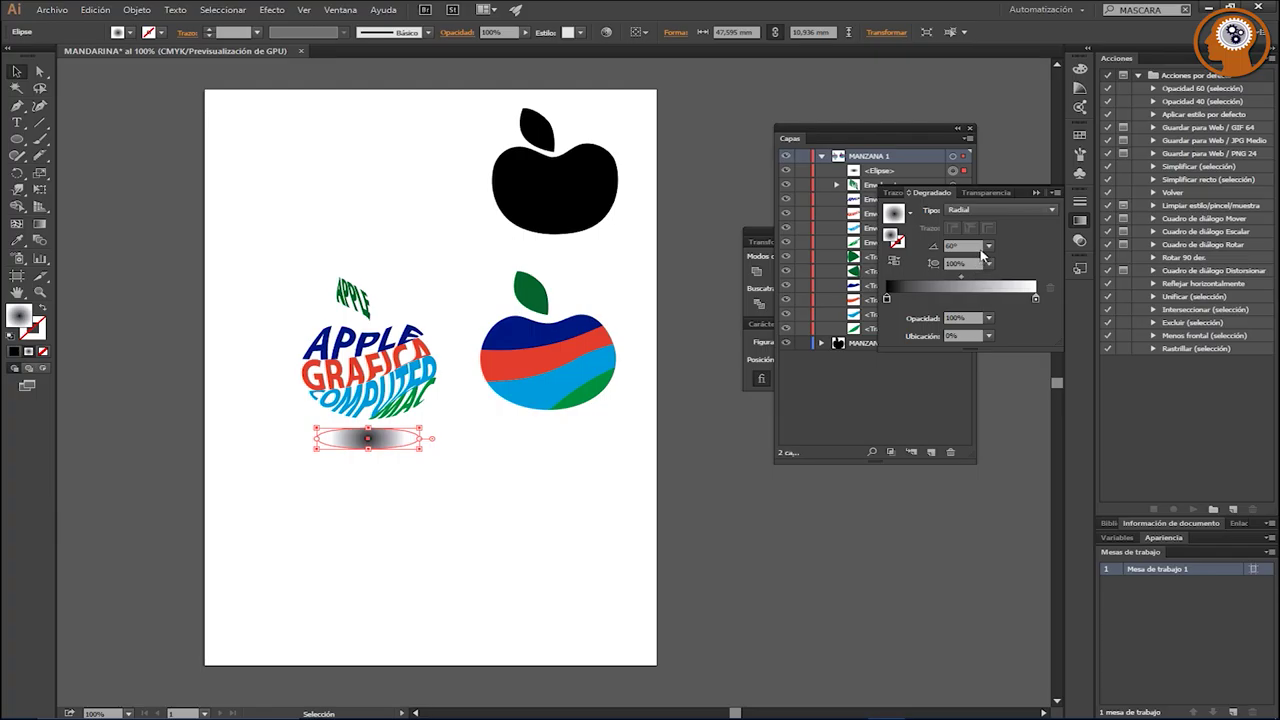
Step: Set the gradient angle to -120°
left_click(988, 246)
left_click(988, 246)
left_click(996, 279)
left_click(988, 246)
left_click(1000, 464)
Step: Try gradient aspect ratios of 50%, 30% and 100%, ending at 50%
left_click(988, 263)
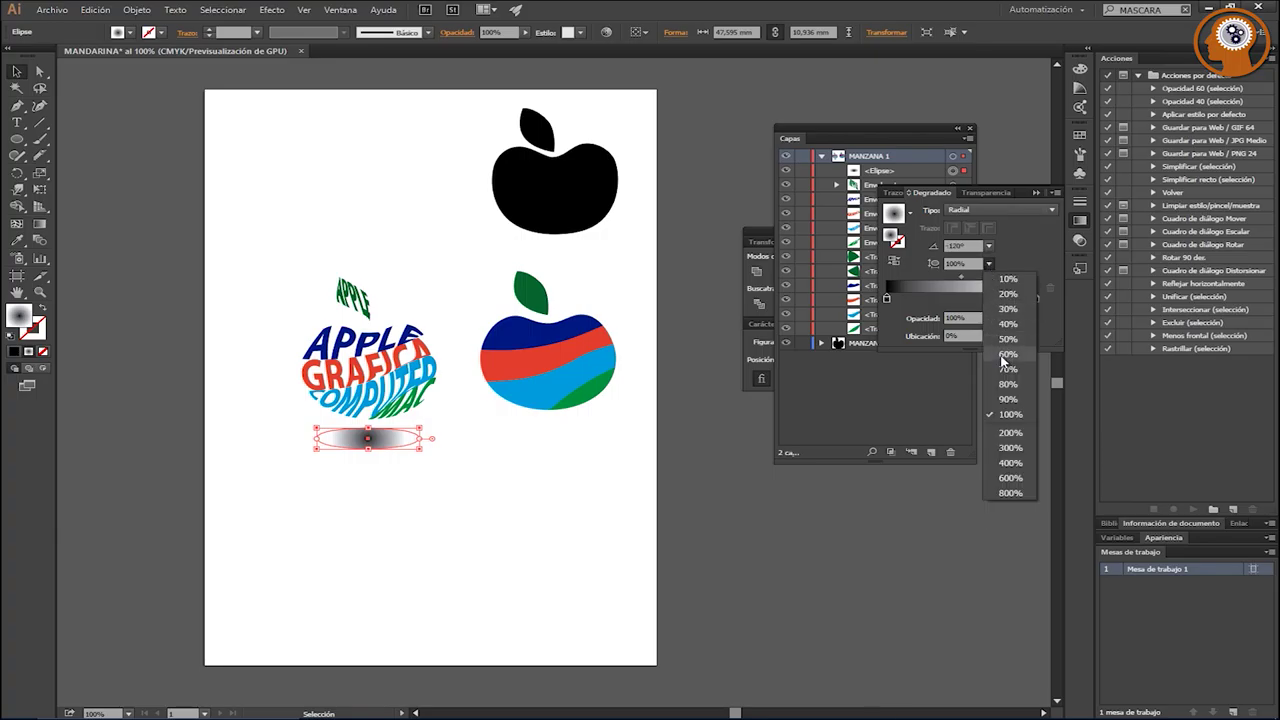
left_click(1000, 351)
left_click(988, 263)
left_click(1006, 309)
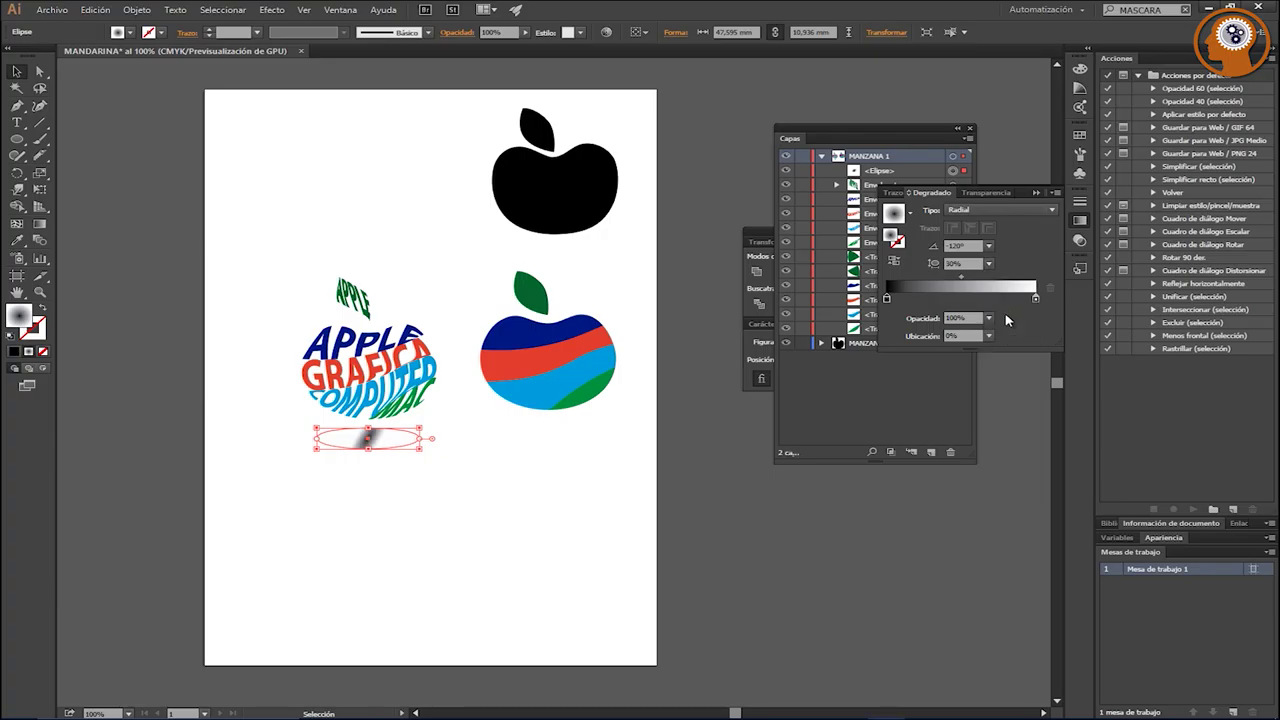
left_click(988, 263)
left_click(1006, 414)
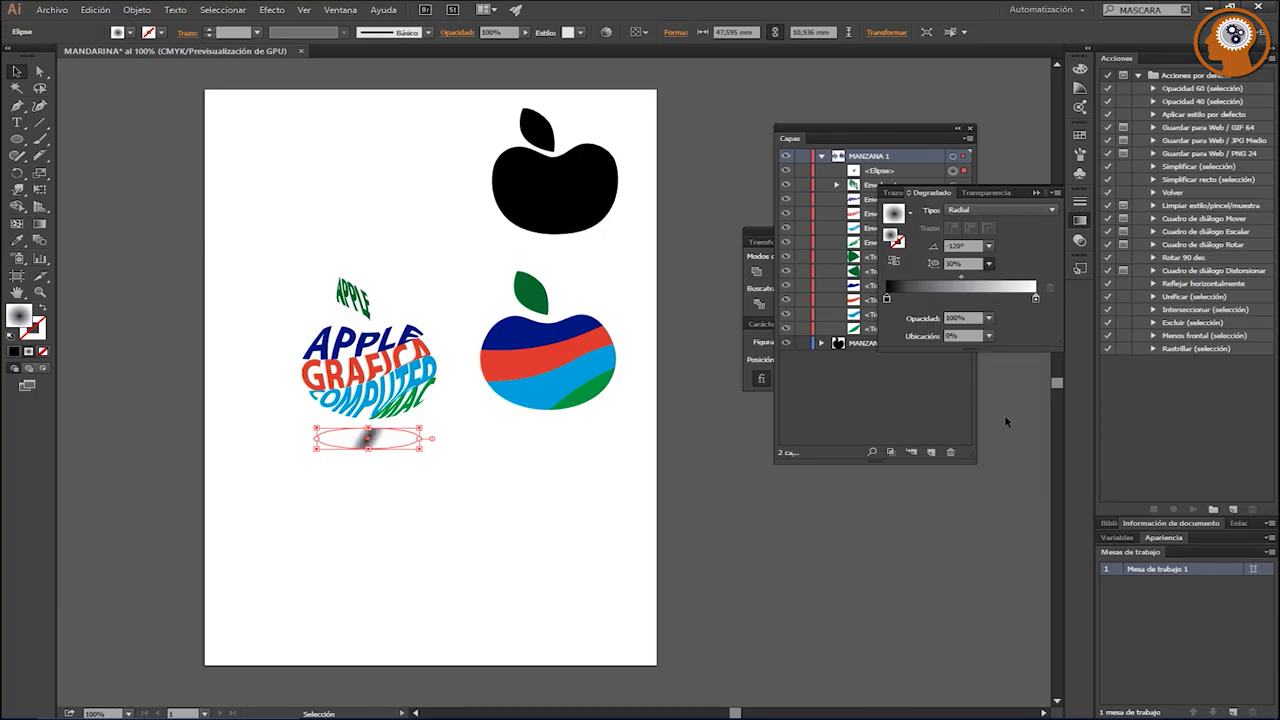
left_click(988, 263)
left_click(995, 339)
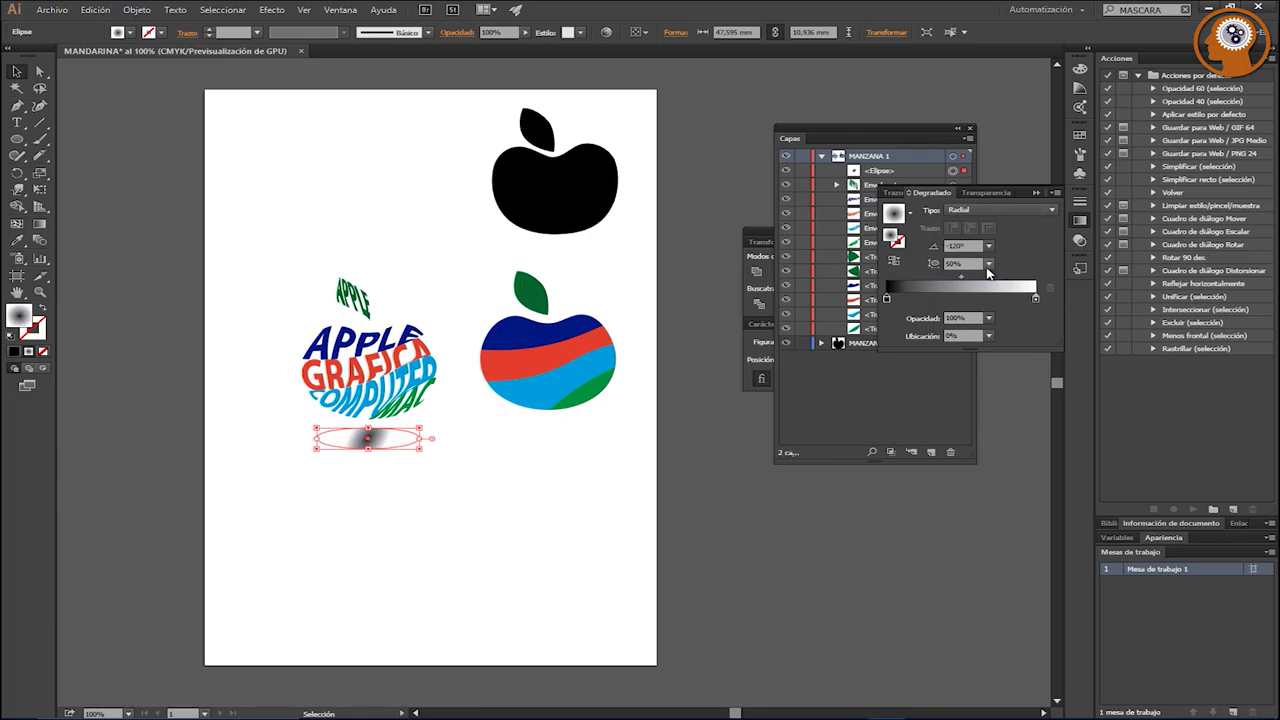
Step: Squeeze the aspect ratio to 20% then 9%, widen it to 117%, and rotate the gradient to about 173.8°
left_click(988, 264)
left_click(1002, 294)
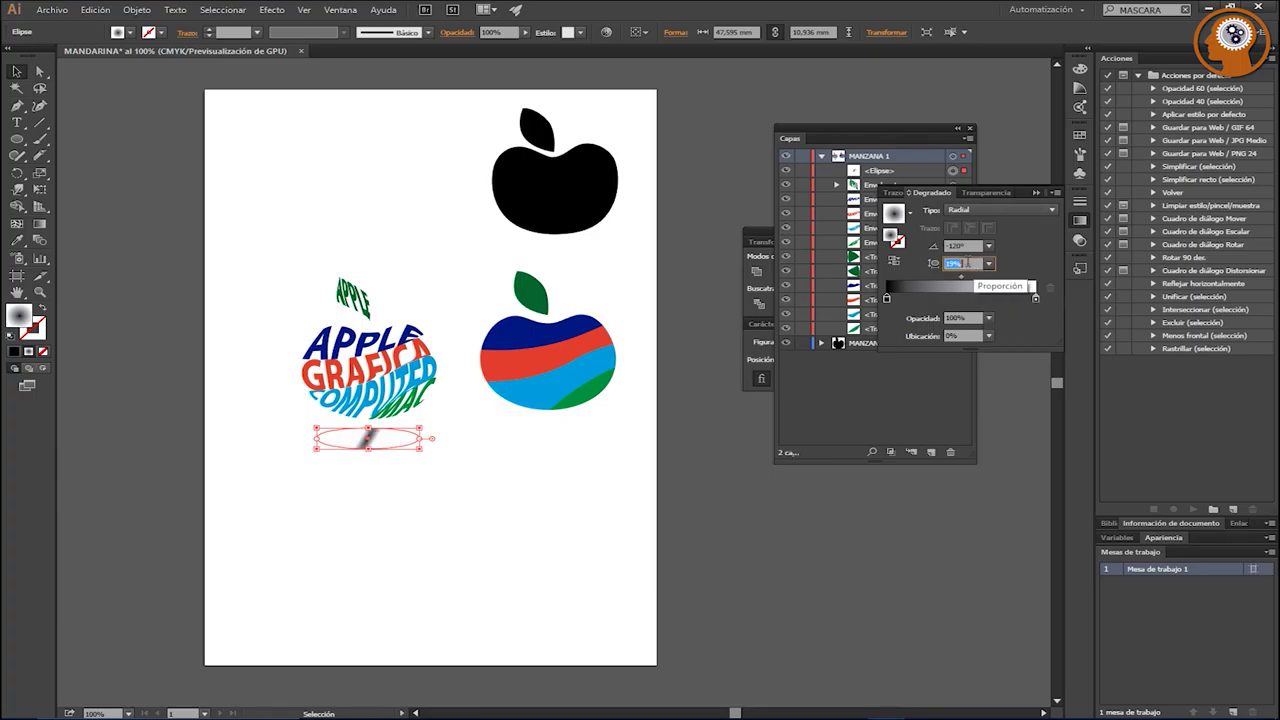
type("9")
key("Return")
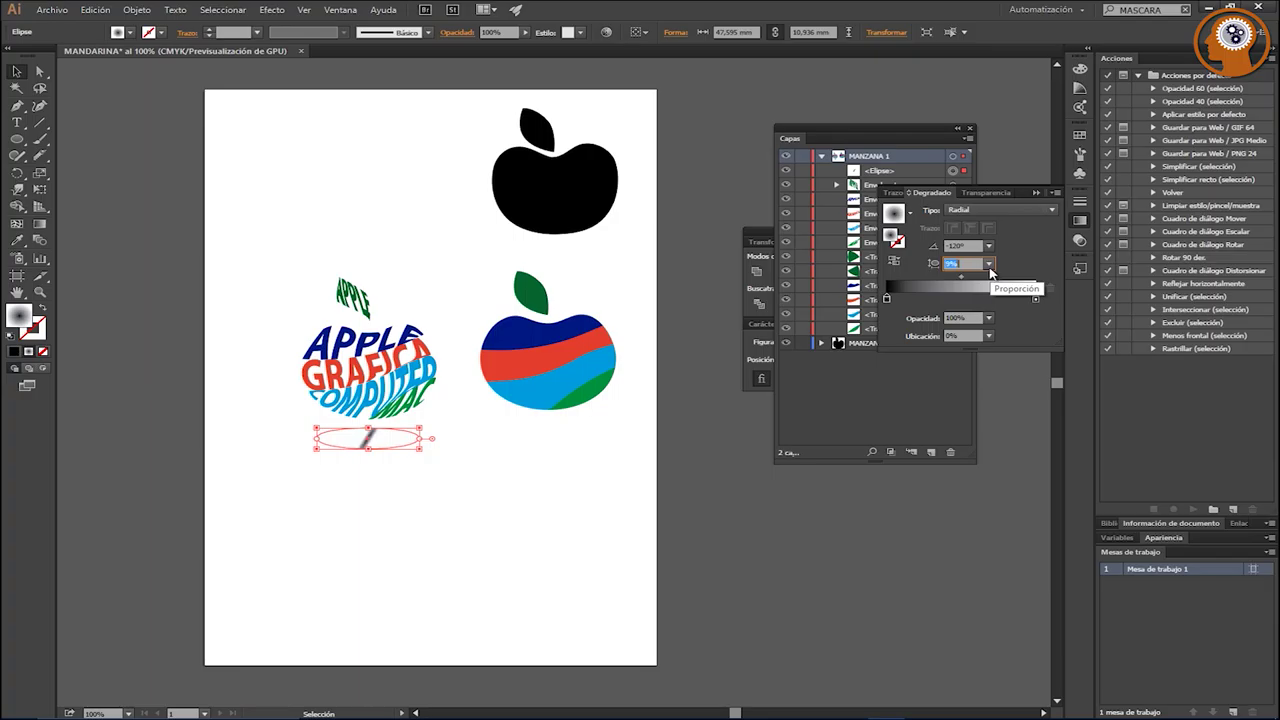
key("Up")
key("Up")
key("Up")
key("Up")
key("Up")
key("Up")
key("Up")
key("Up")
key("Up")
key("Up")
key("Up")
key("Up")
key("Up")
key("Up")
key("Up")
key("Up")
key("Up")
key("Up")
key("Up")
key("Up")
key("Up")
key("Up")
key("Up")
key("Up")
key("Up")
key("Up")
key("Up")
key("Up")
key("Up")
key("Up")
mouse_move(424, 449)
left_mouse_down()
mouse_move(381, 489)
mouse_move(448, 455)
left_mouse_up()
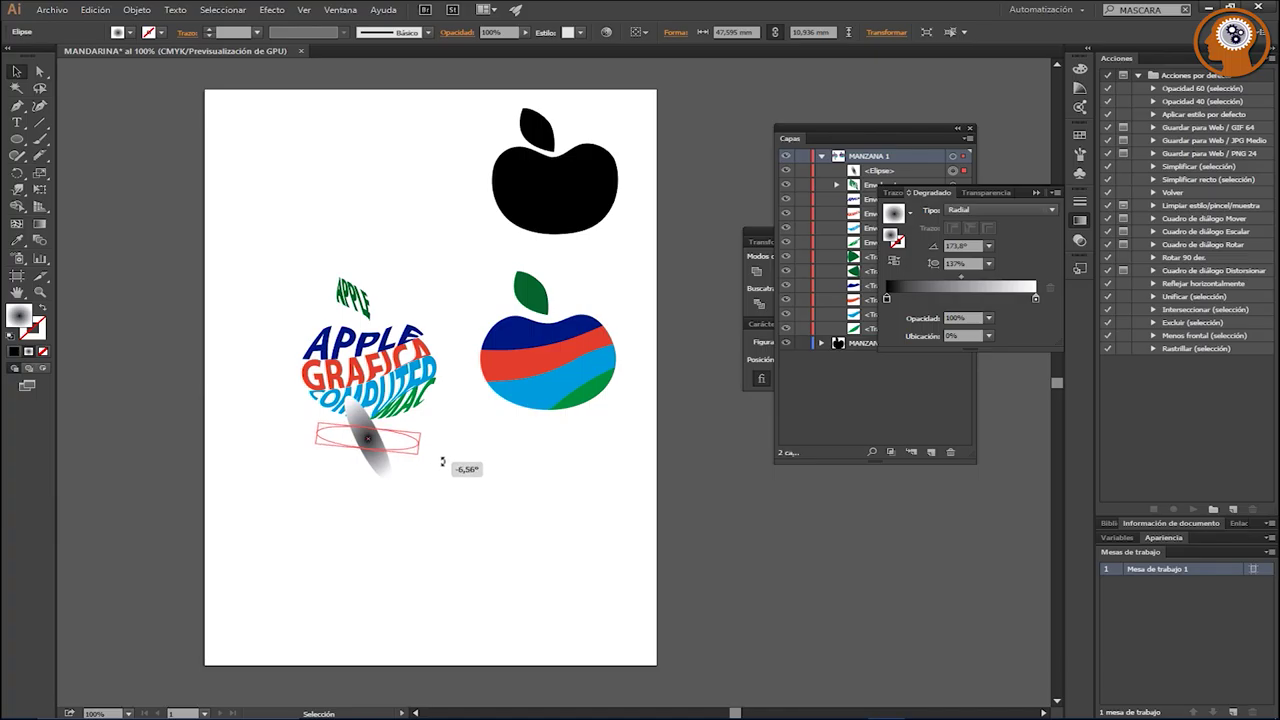
Step: Straighten the ellipse, shift the gradient midpoint right, and try 400% aspect at -150°
left_click_drag(448, 455, 451, 451)
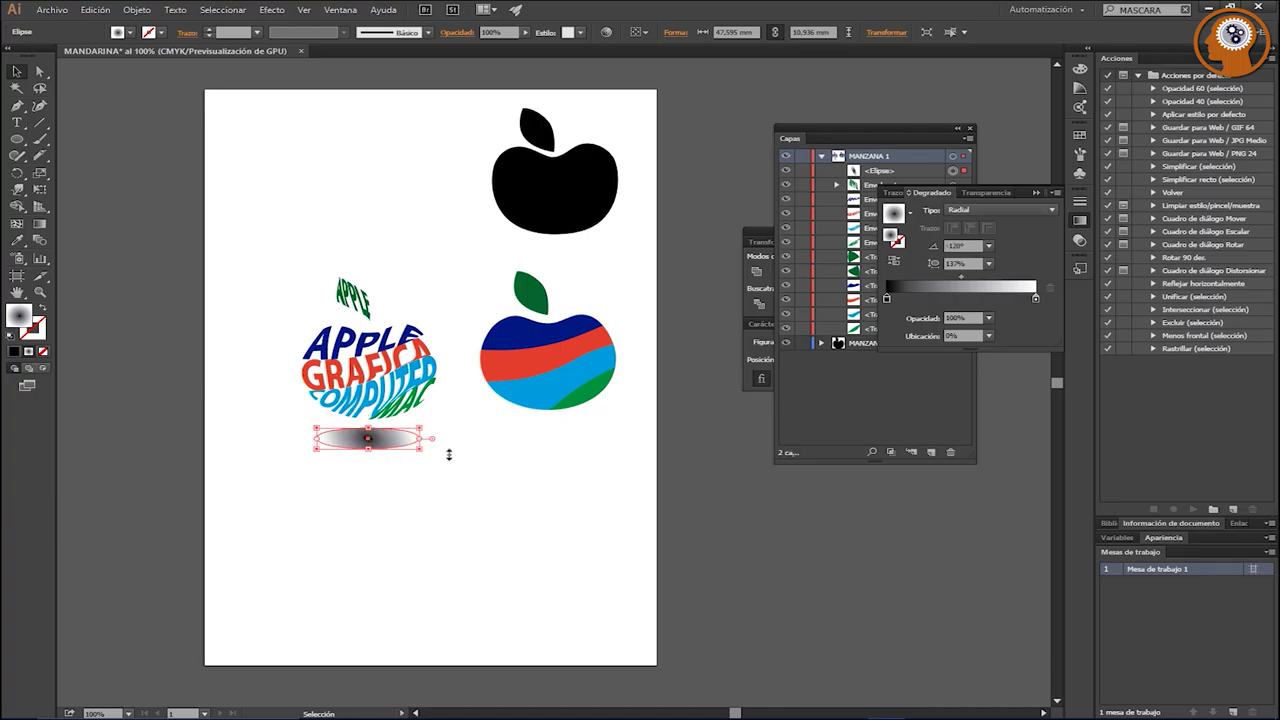
left_click(466, 480)
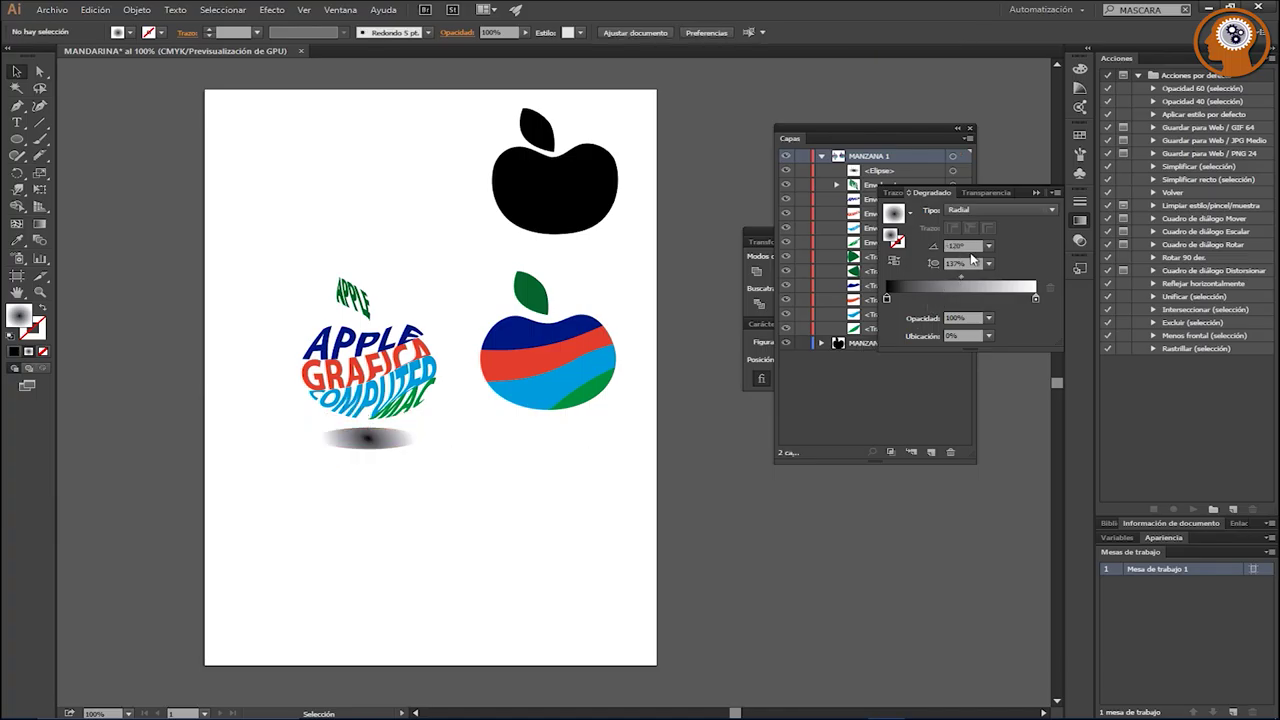
mouse_move(962, 281)
left_mouse_down()
mouse_move(997, 281)
mouse_move(984, 279)
left_mouse_up()
left_click(988, 263)
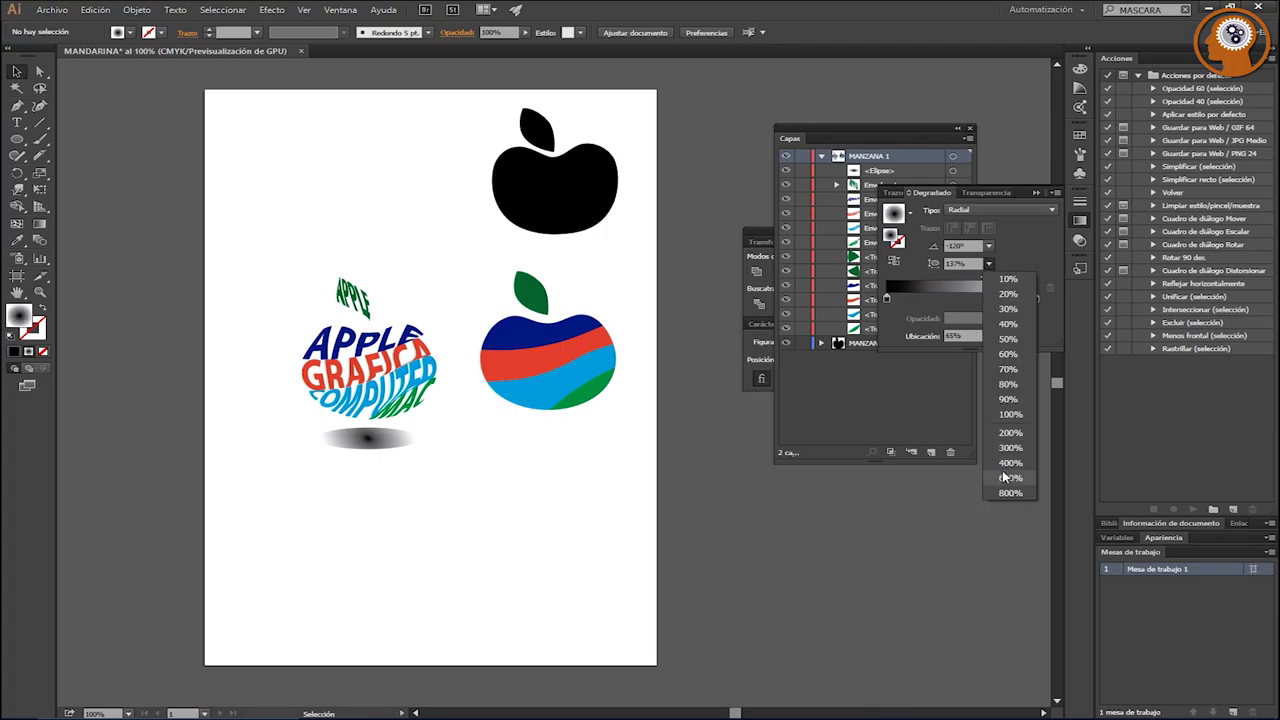
left_click(1004, 470)
left_click(988, 245)
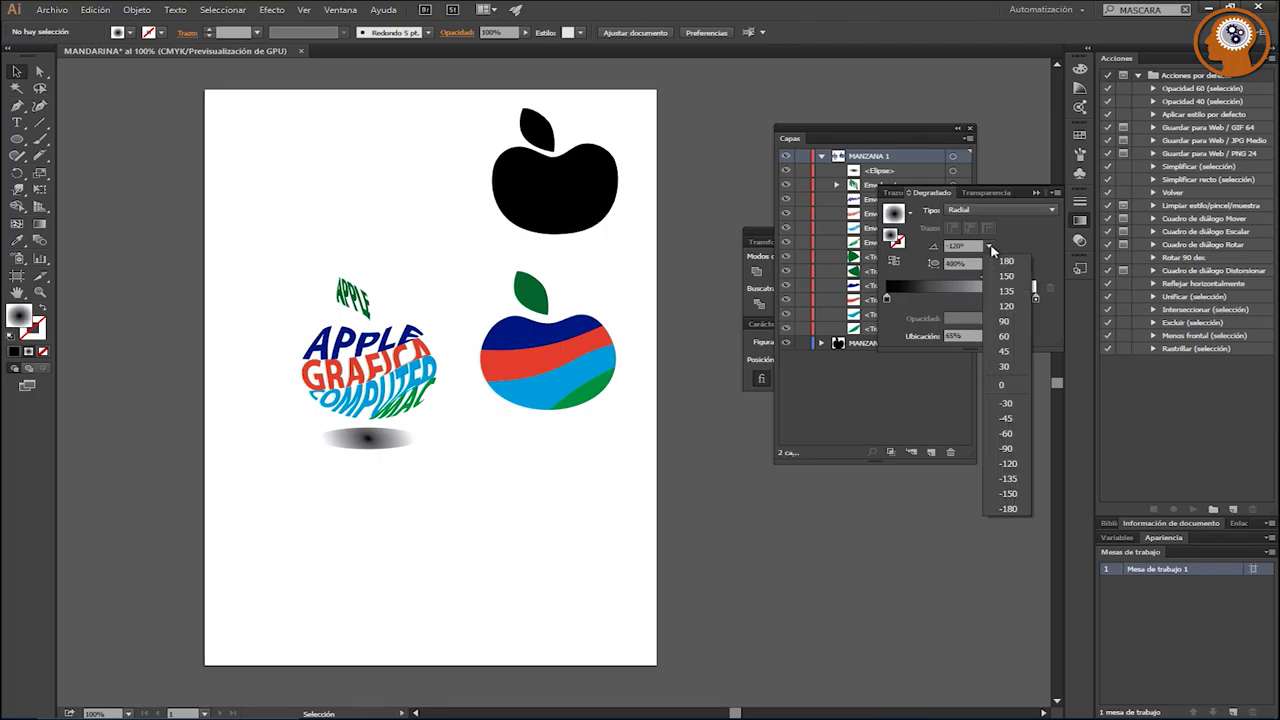
left_click(1004, 494)
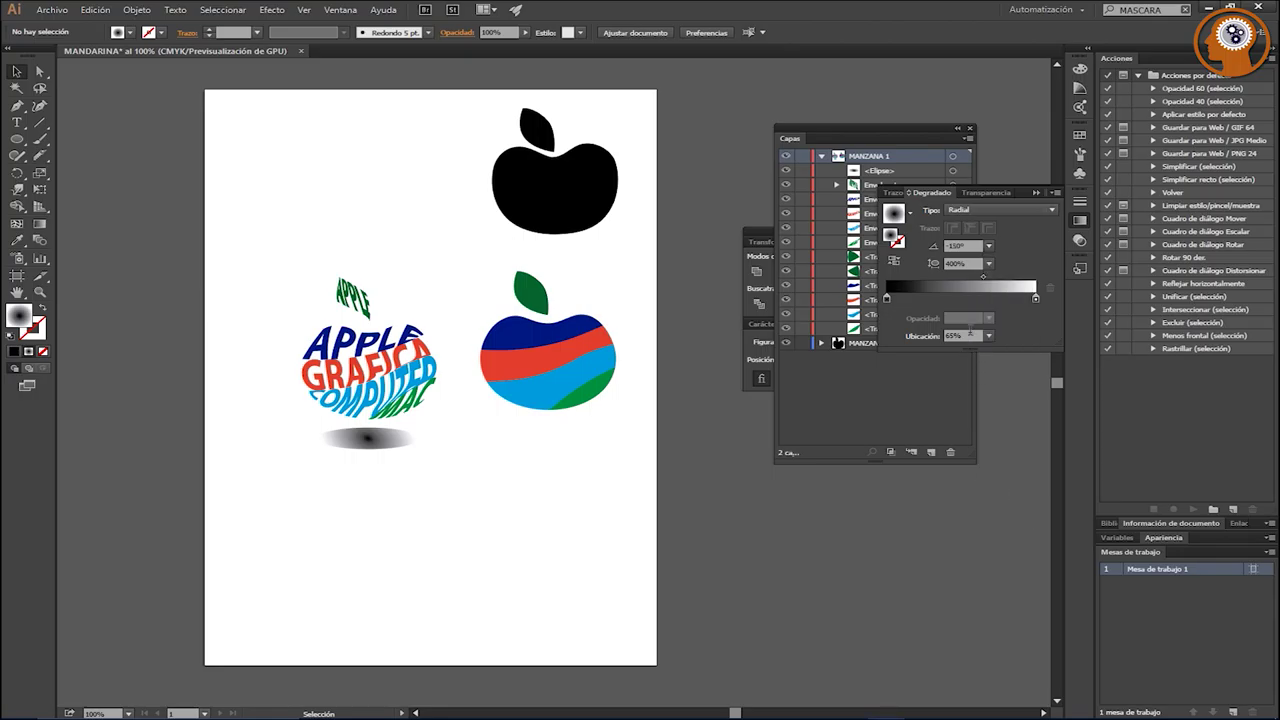
Step: Set the gradient angle to 0° and reselect the ellipse below the apple
left_click(988, 263)
left_click(951, 263)
left_click(987, 263)
left_click(987, 263)
left_click(988, 245)
left_click(1005, 387)
left_click(405, 432)
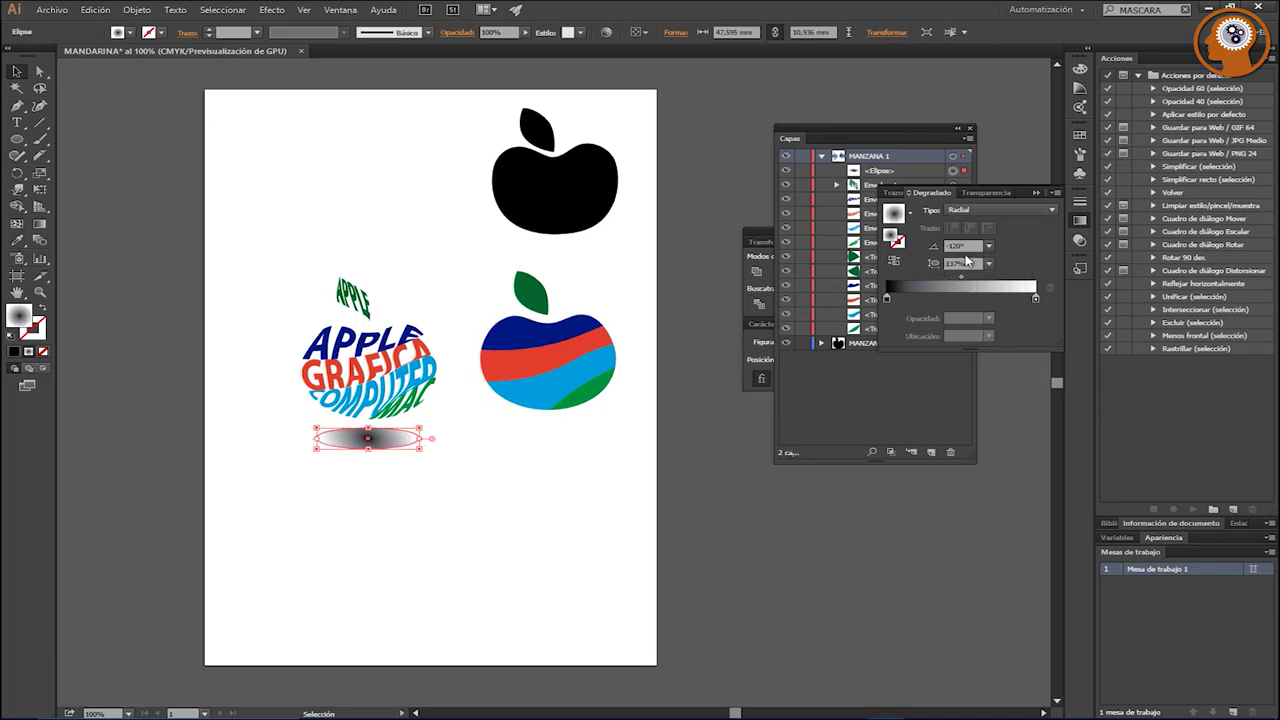
Step: Try gradient angles of -150° and -180° before settling on 120°
left_click(988, 263)
left_click(1005, 468)
left_click(988, 245)
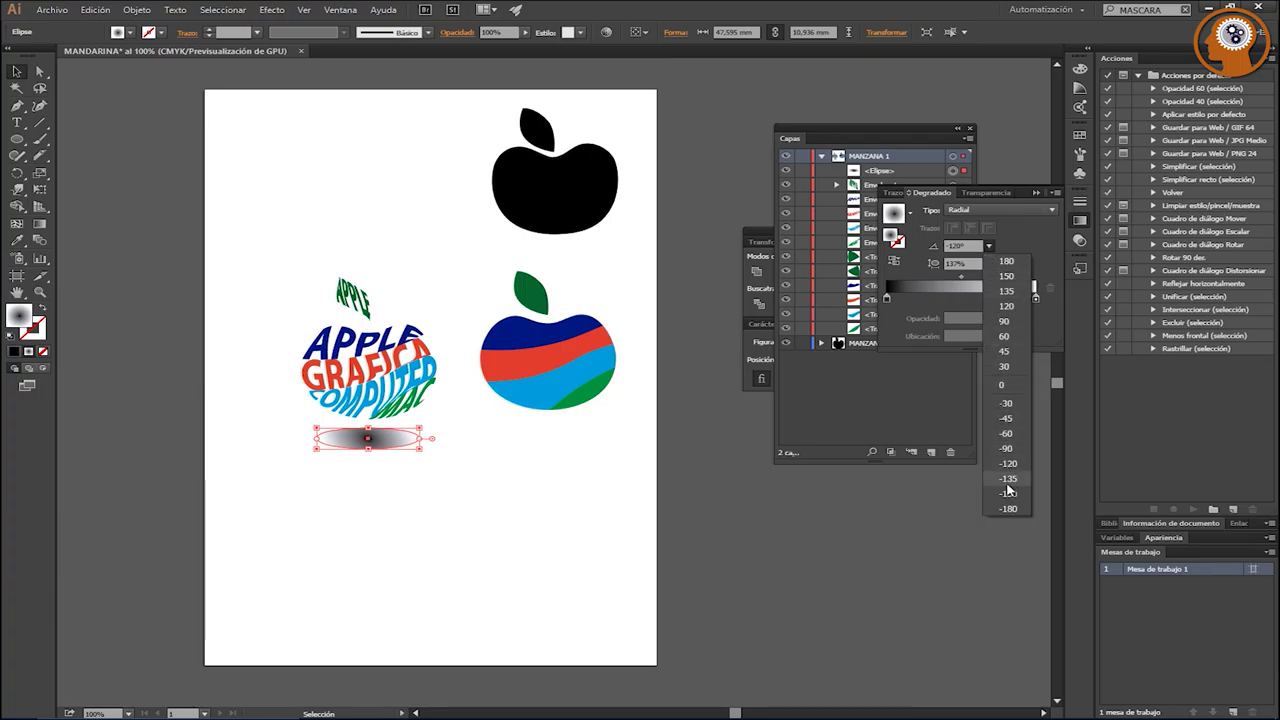
left_click(1008, 493)
left_click(989, 247)
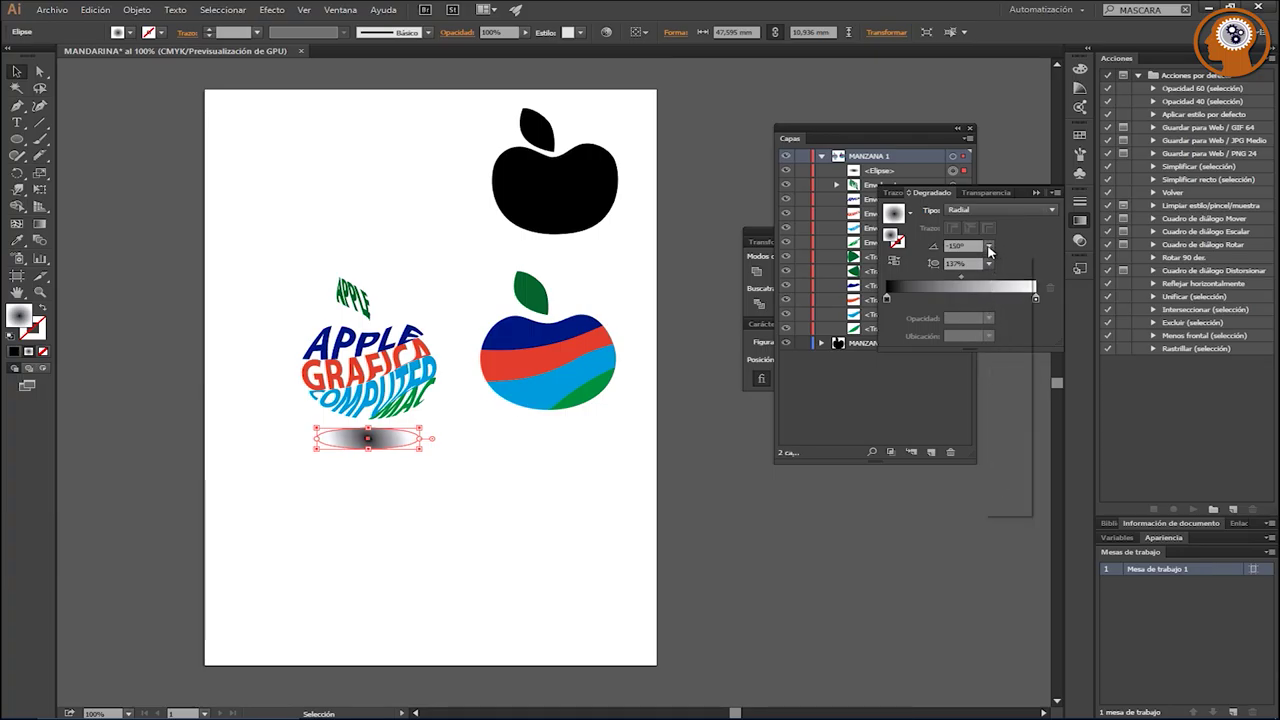
left_click(998, 506)
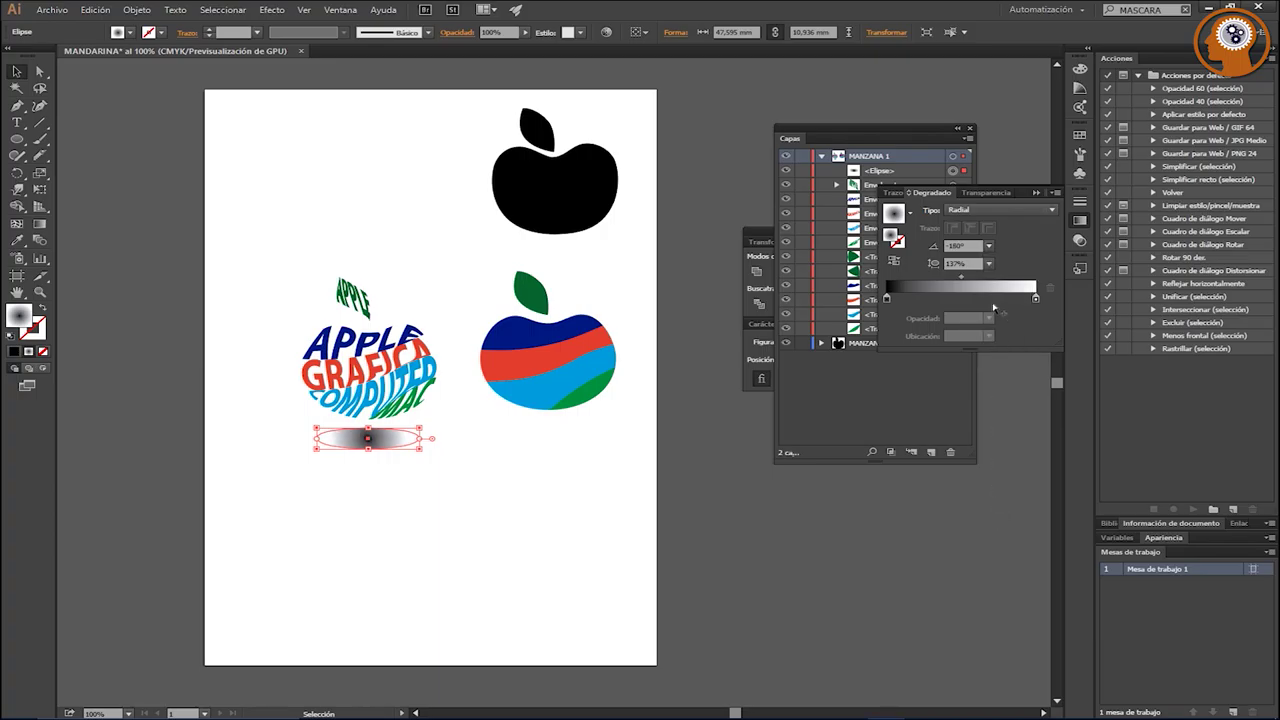
left_click(988, 246)
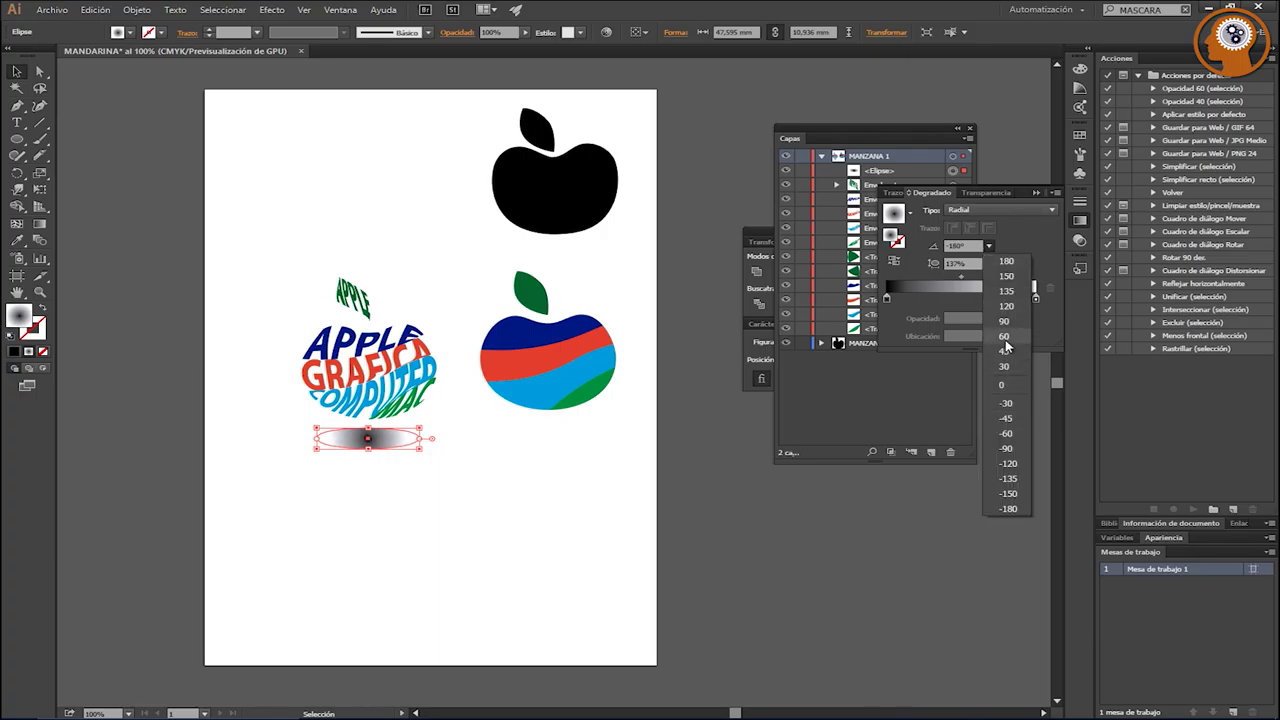
left_click(1006, 306)
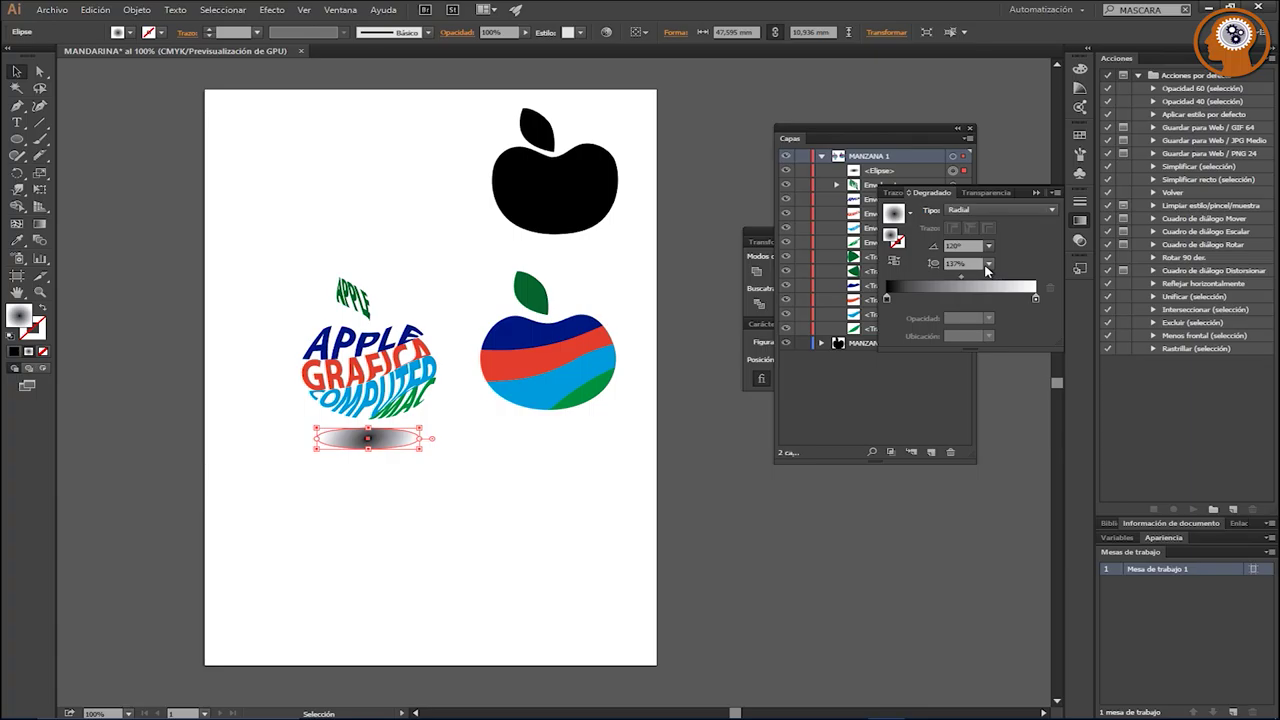
Step: Try gradient aspect ratios of 60% and 300%, finishing at 90%
left_click(988, 263)
left_click(1001, 364)
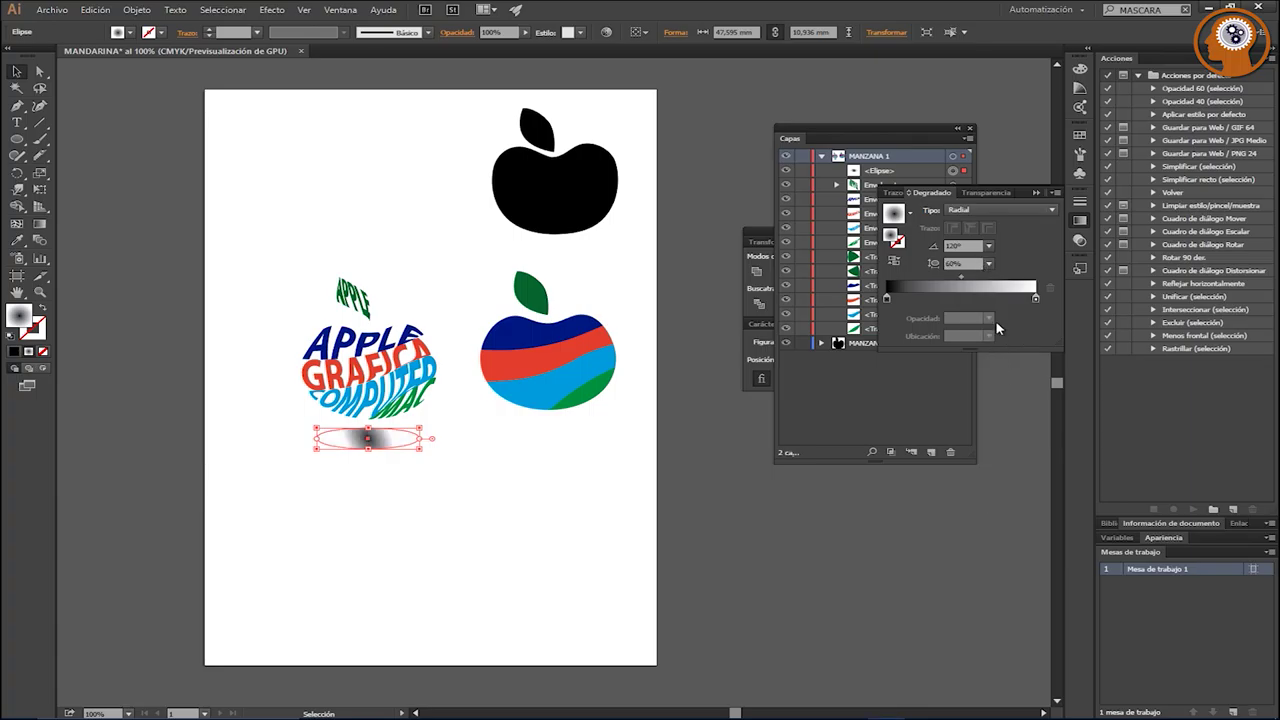
left_click(988, 263)
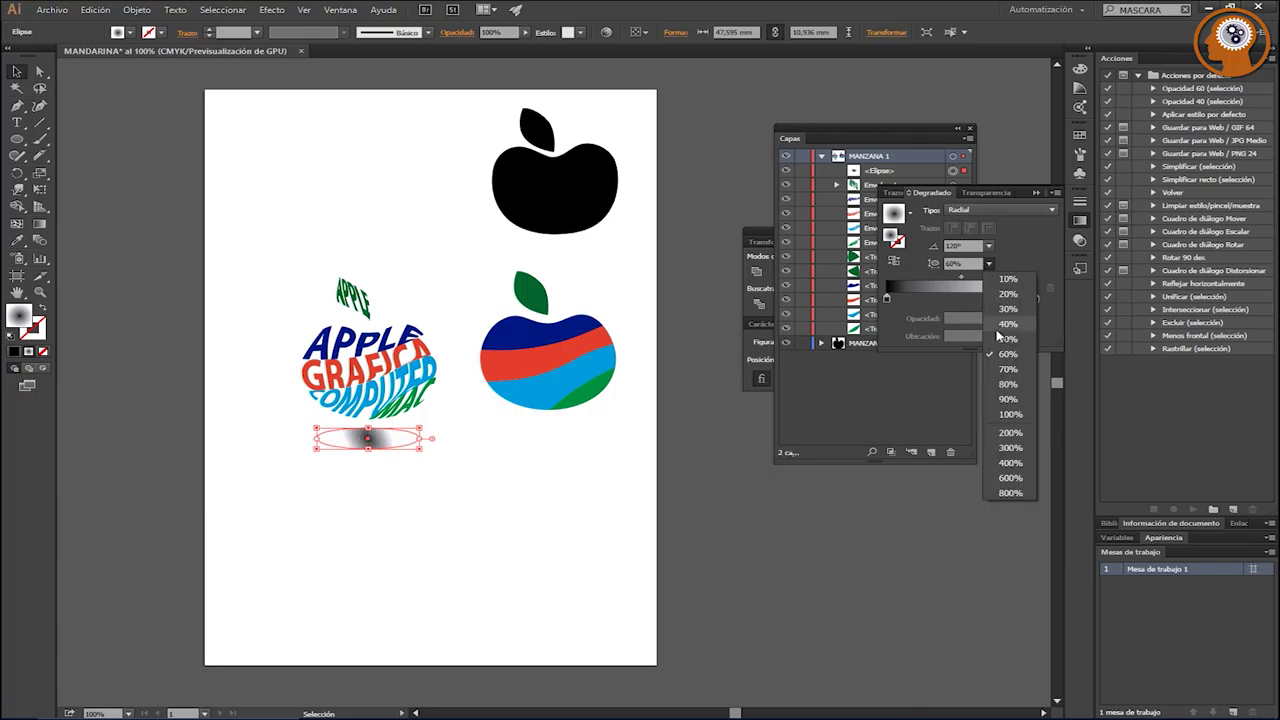
left_click(1006, 400)
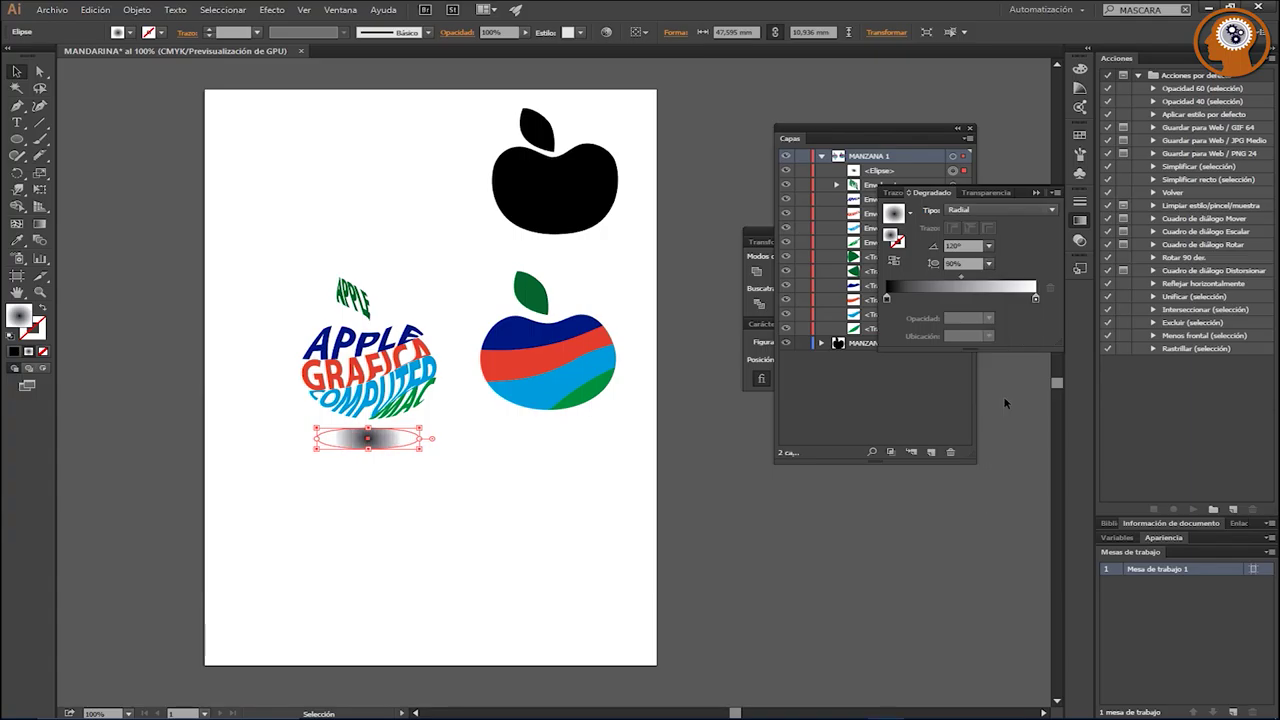
left_click(988, 263)
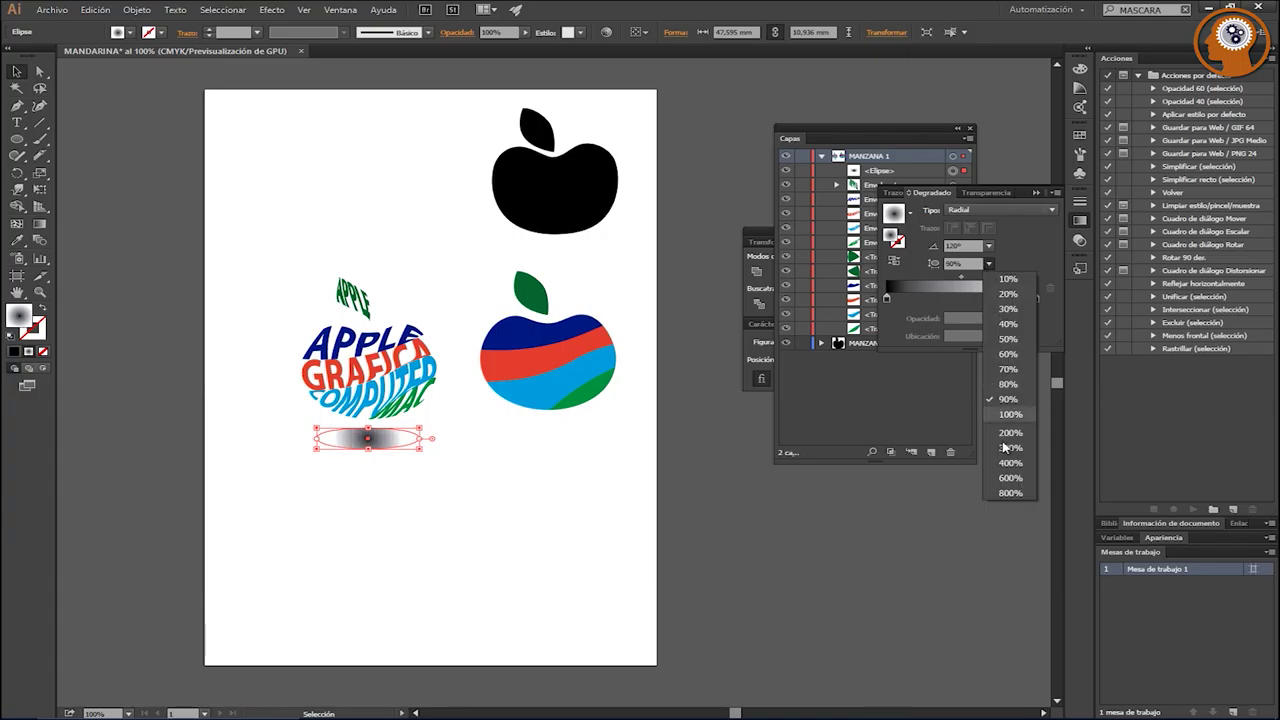
left_click(999, 416)
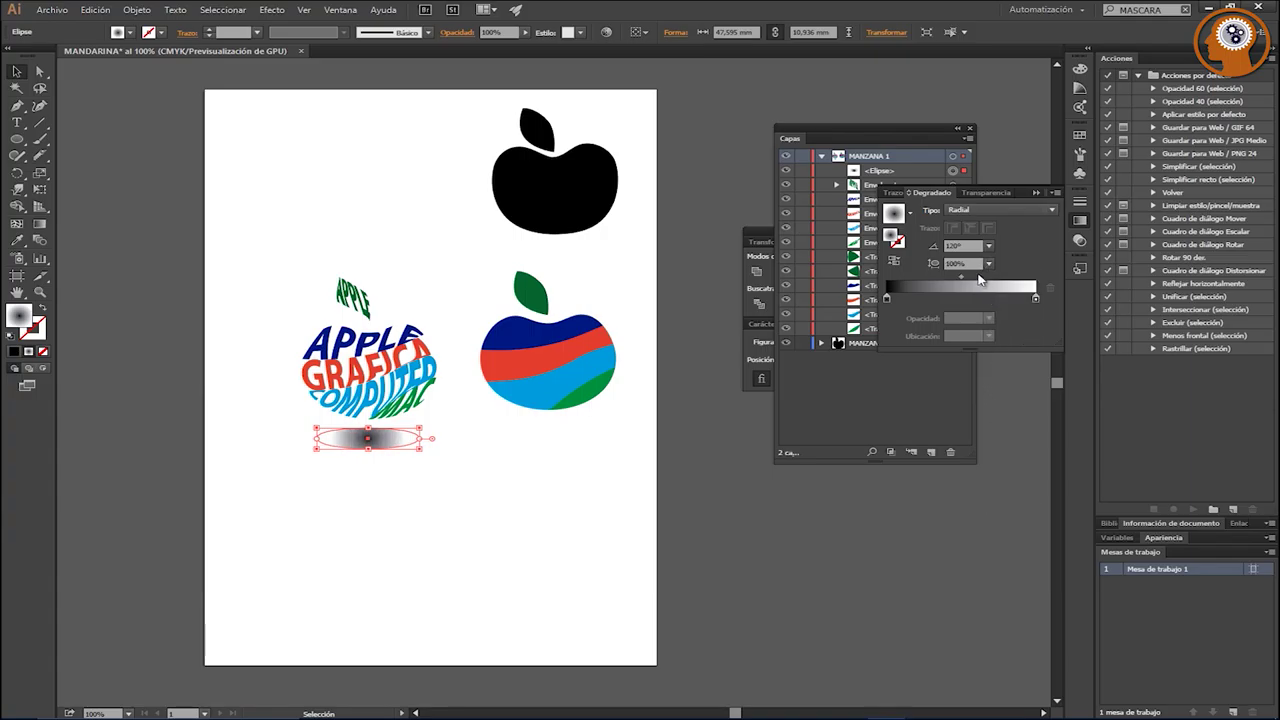
left_click(988, 263)
left_click(1005, 456)
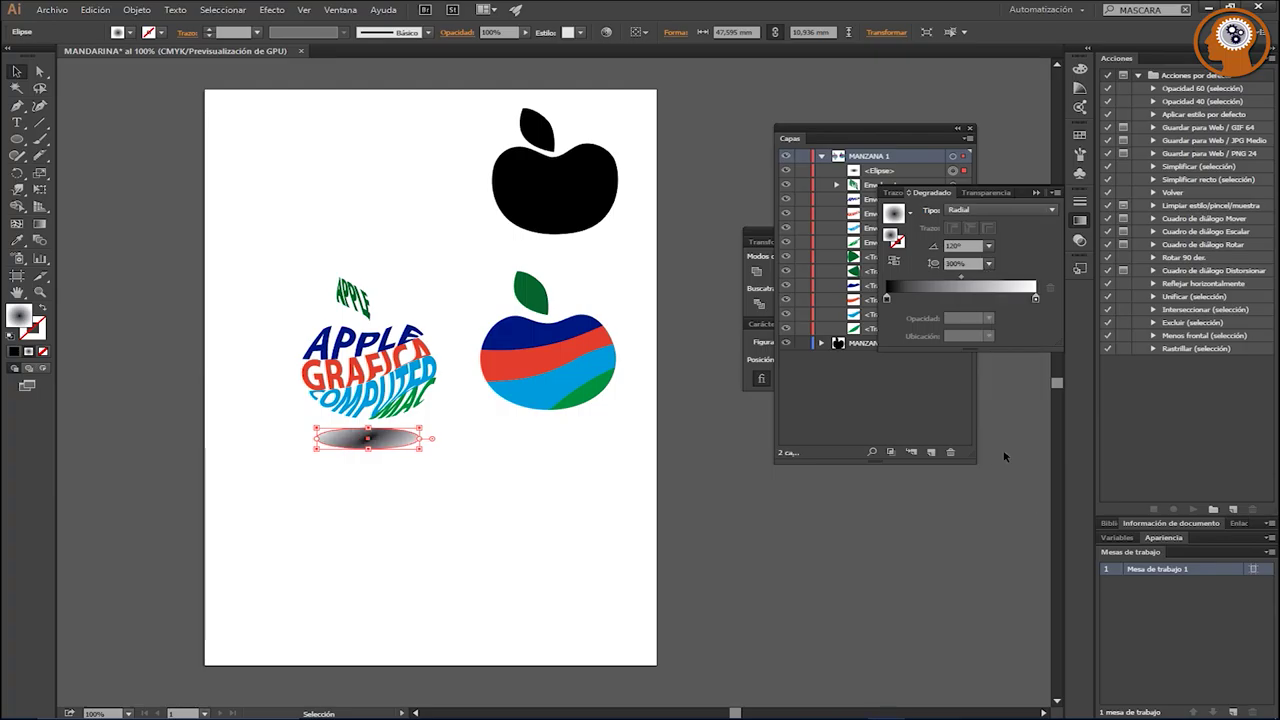
left_click(988, 263)
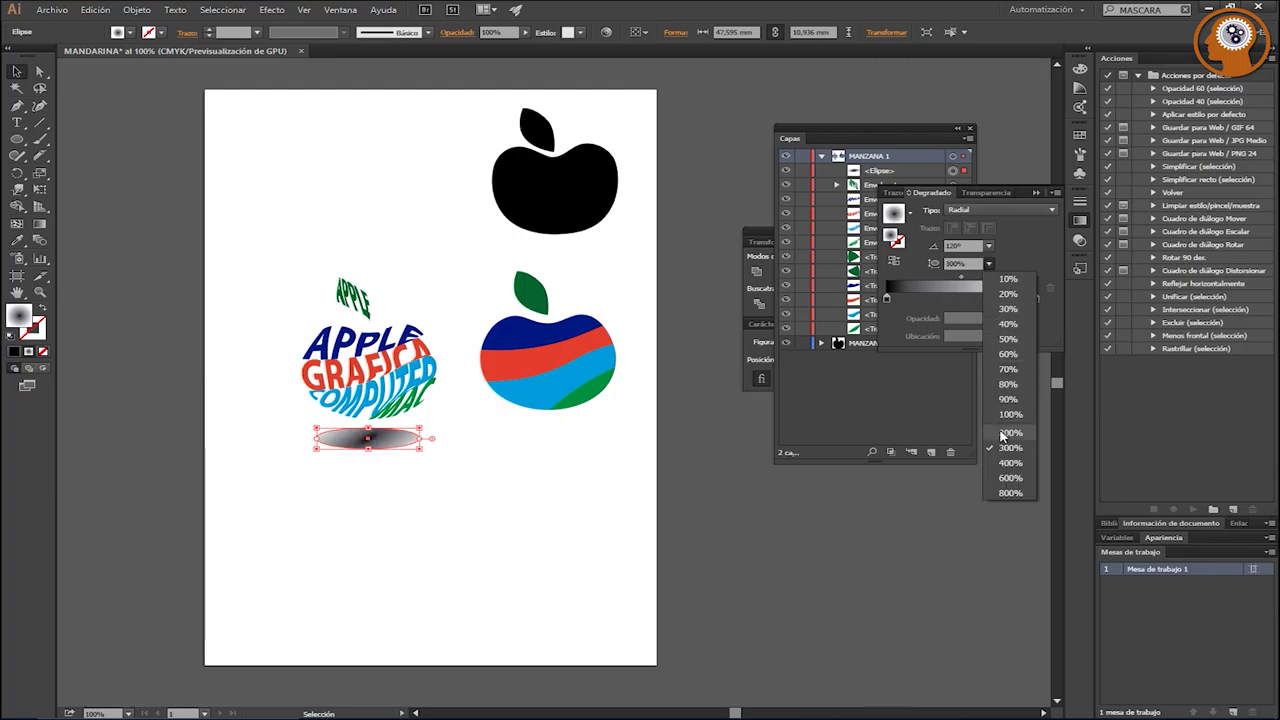
left_click(1004, 399)
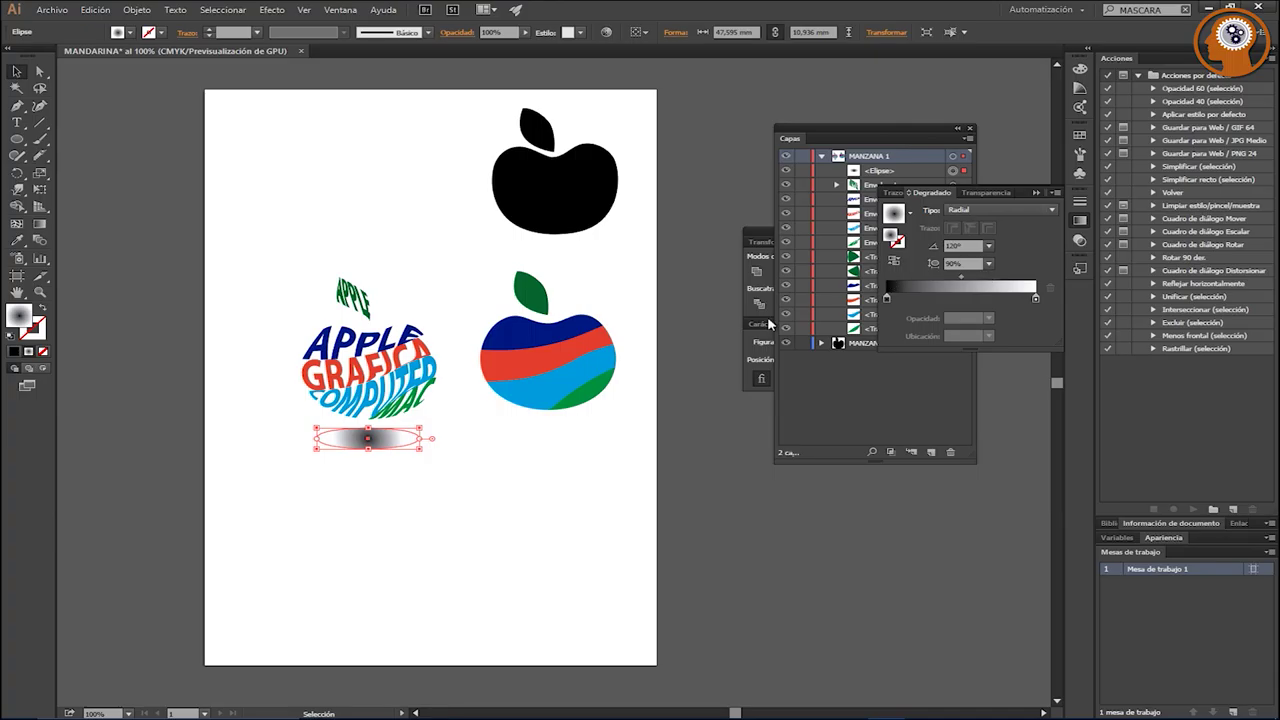
Step: Enlarge the ellipse around its centre and set the gradient to 60° with 50% aspect
left_click_drag(421, 440, 442, 440)
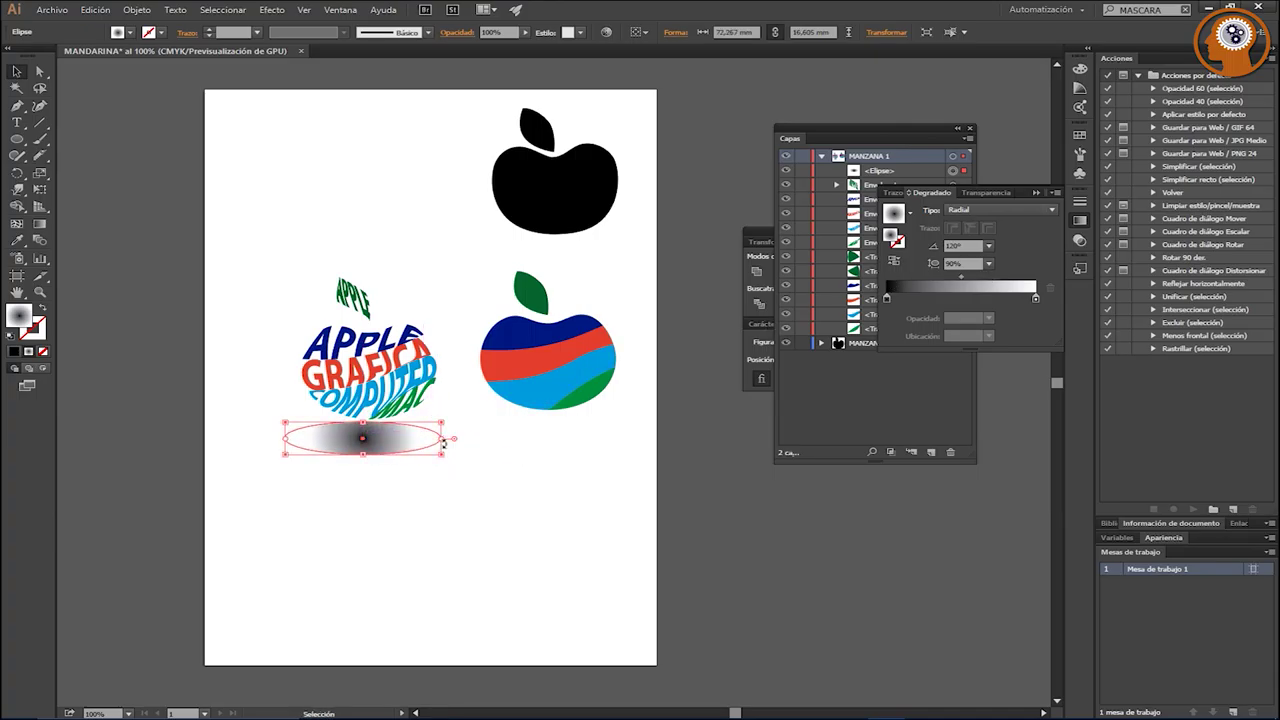
left_click(988, 246)
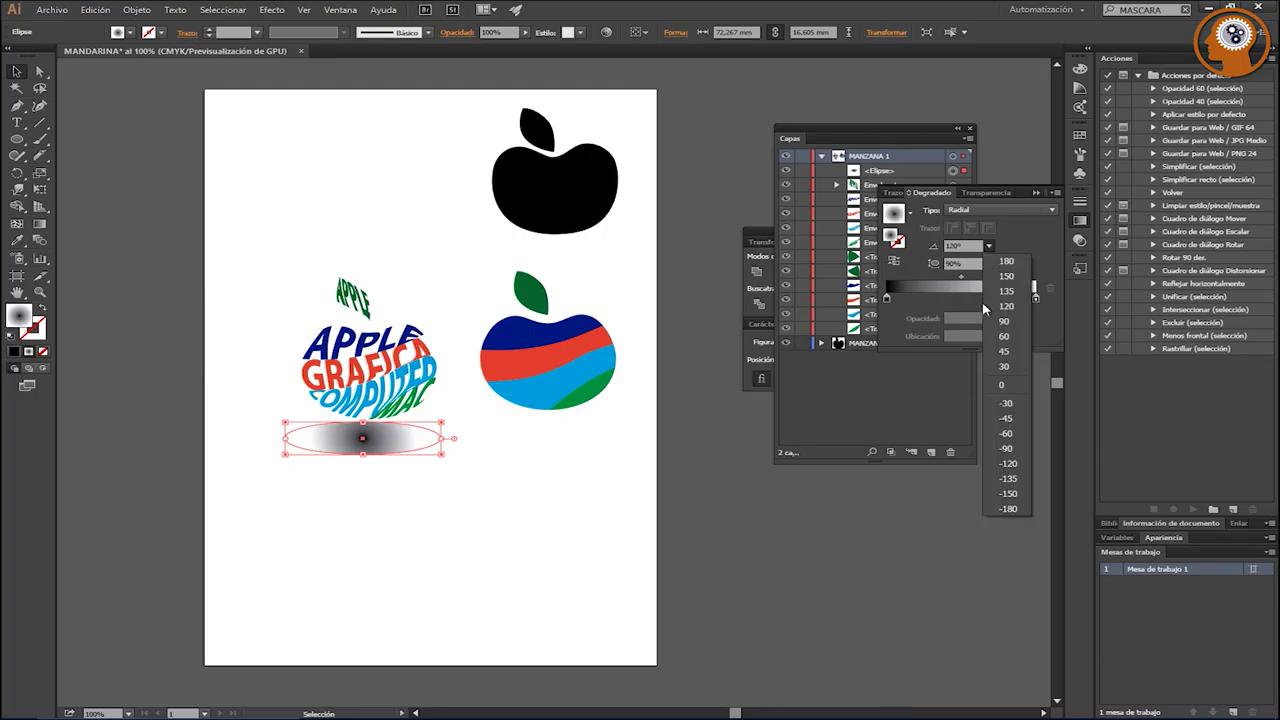
left_click(1004, 337)
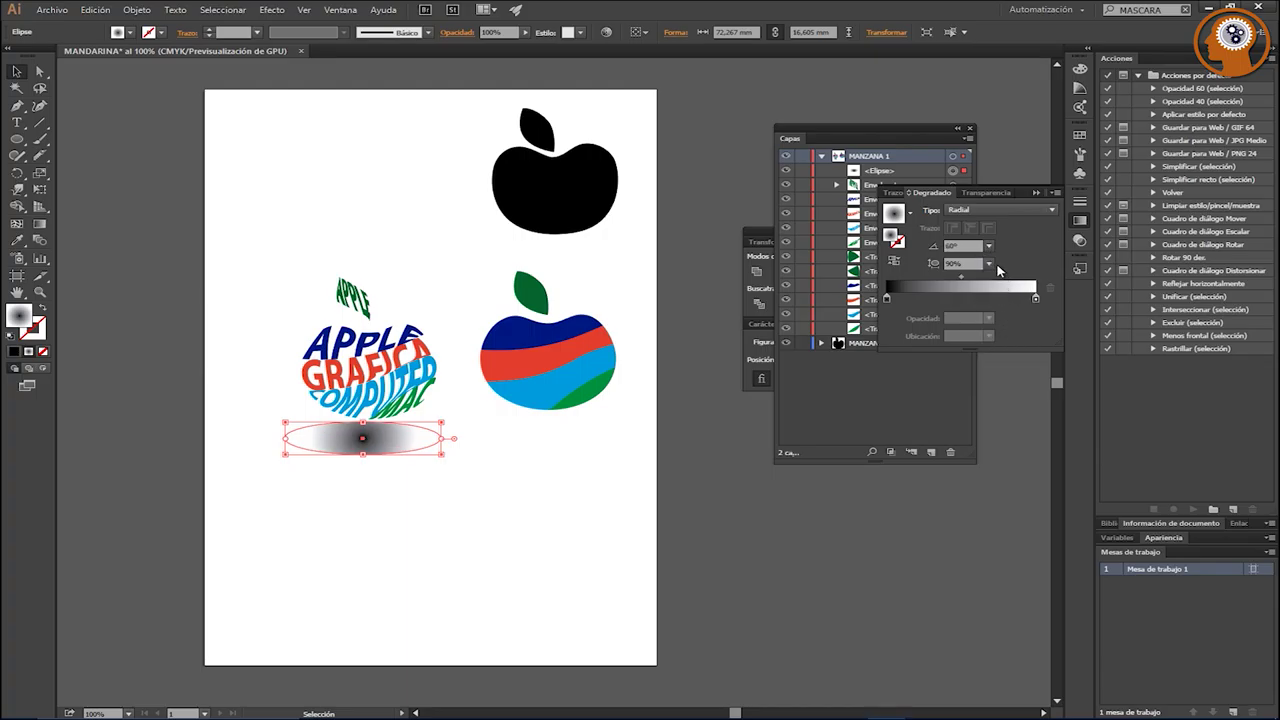
left_click(988, 264)
left_click(995, 336)
left_click(988, 264)
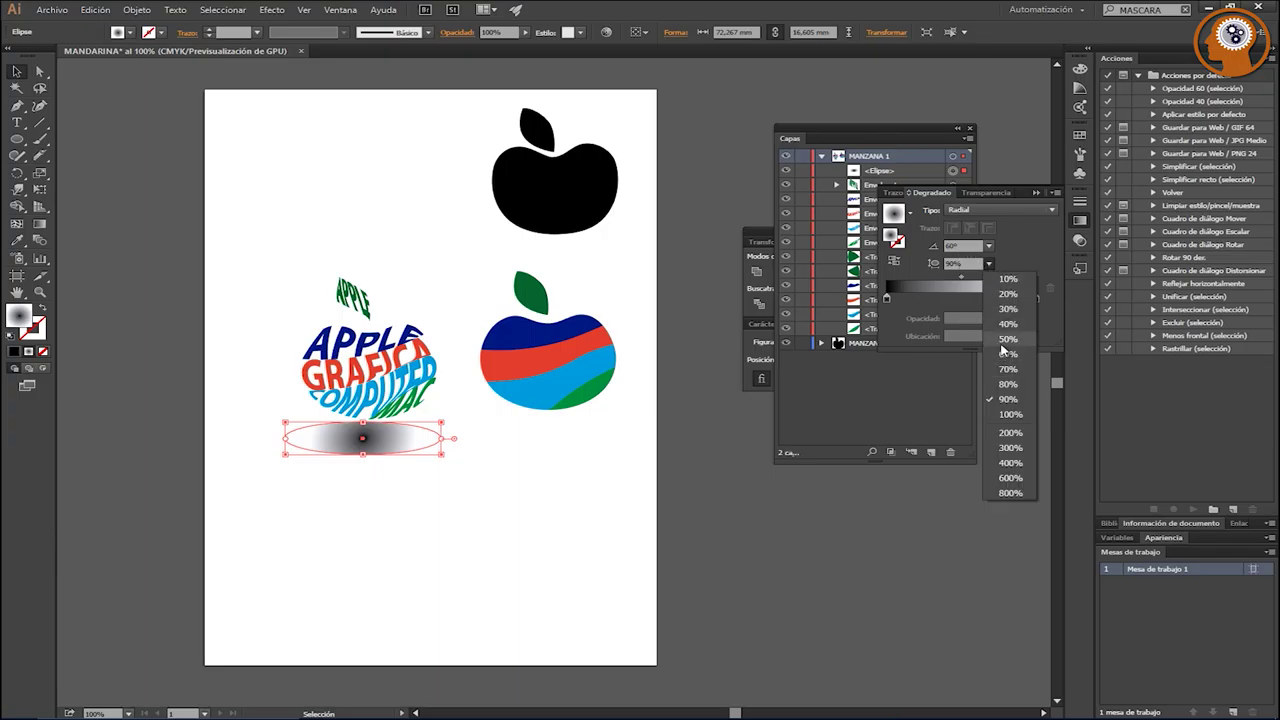
left_click(1003, 344)
Step: Set the gradient angle to 0° and flatten the ellipse into a soft shadow under the apple
left_click(988, 264)
left_click(988, 264)
left_click(990, 247)
left_click(1000, 384)
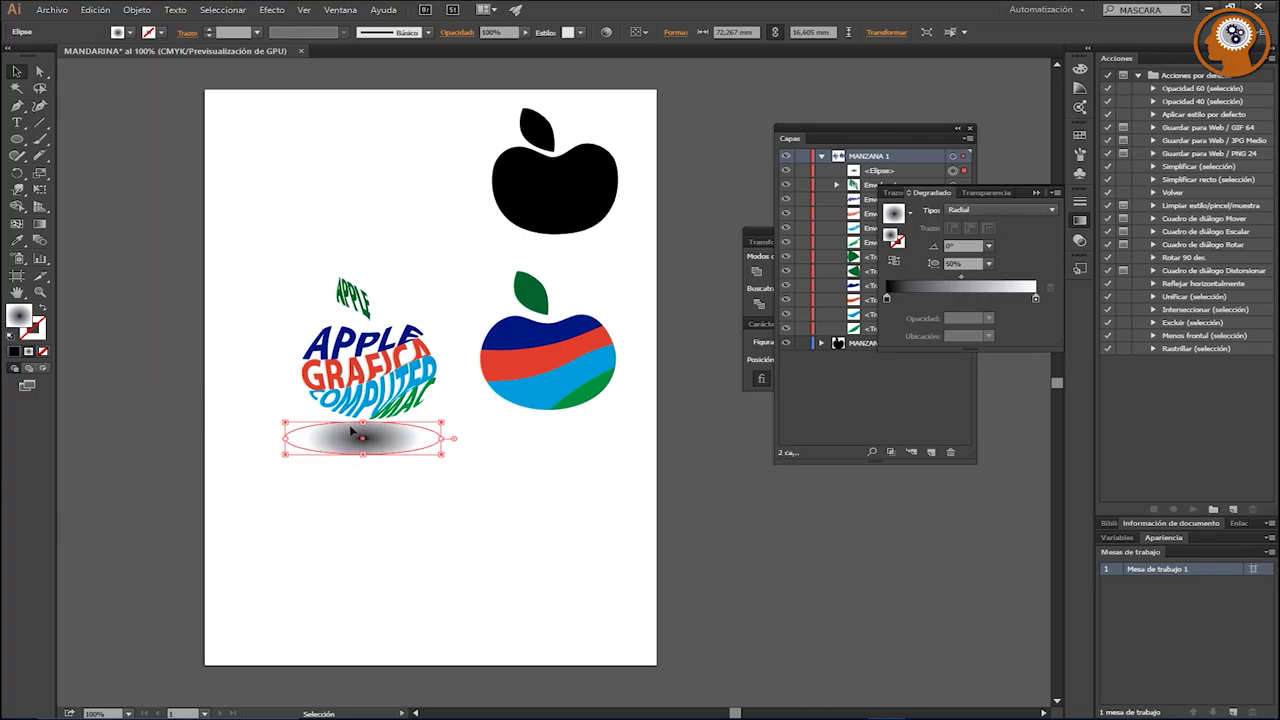
mouse_move(362, 424)
left_mouse_down()
mouse_move(365, 441)
mouse_move(372, 431)
left_mouse_up()
left_click(372, 488)
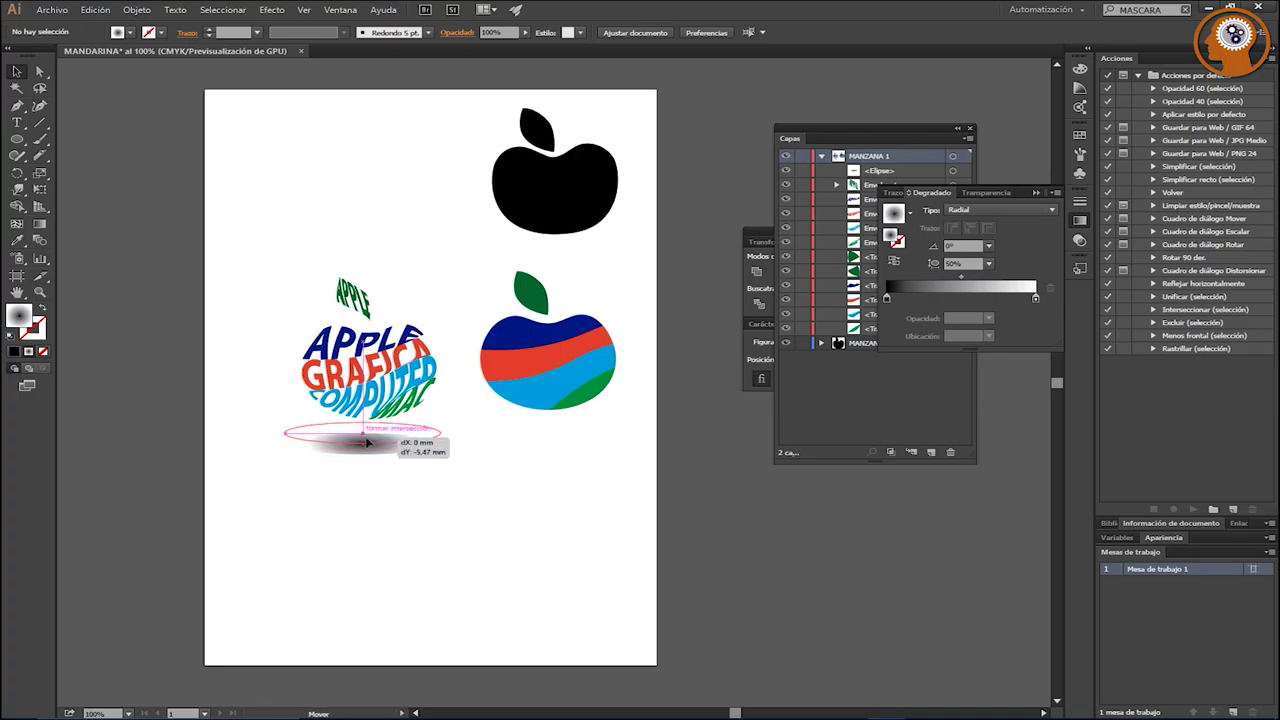
left_click(392, 497)
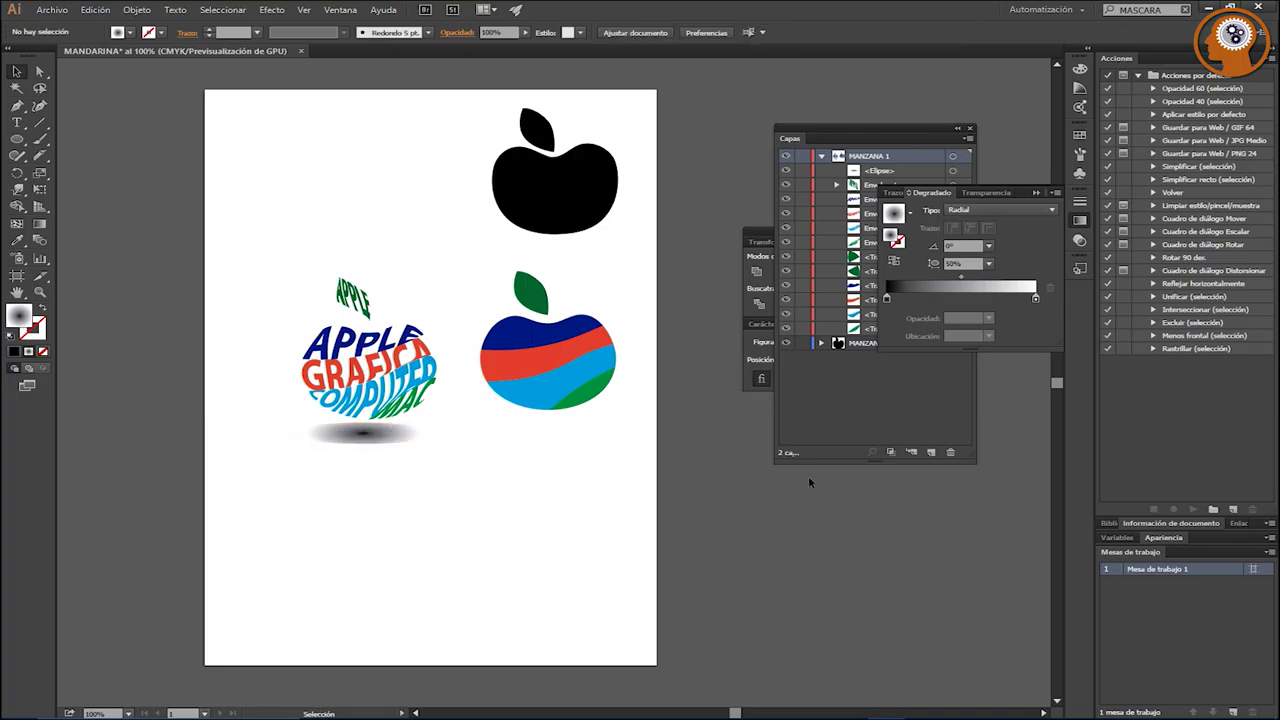
left_click(887, 299)
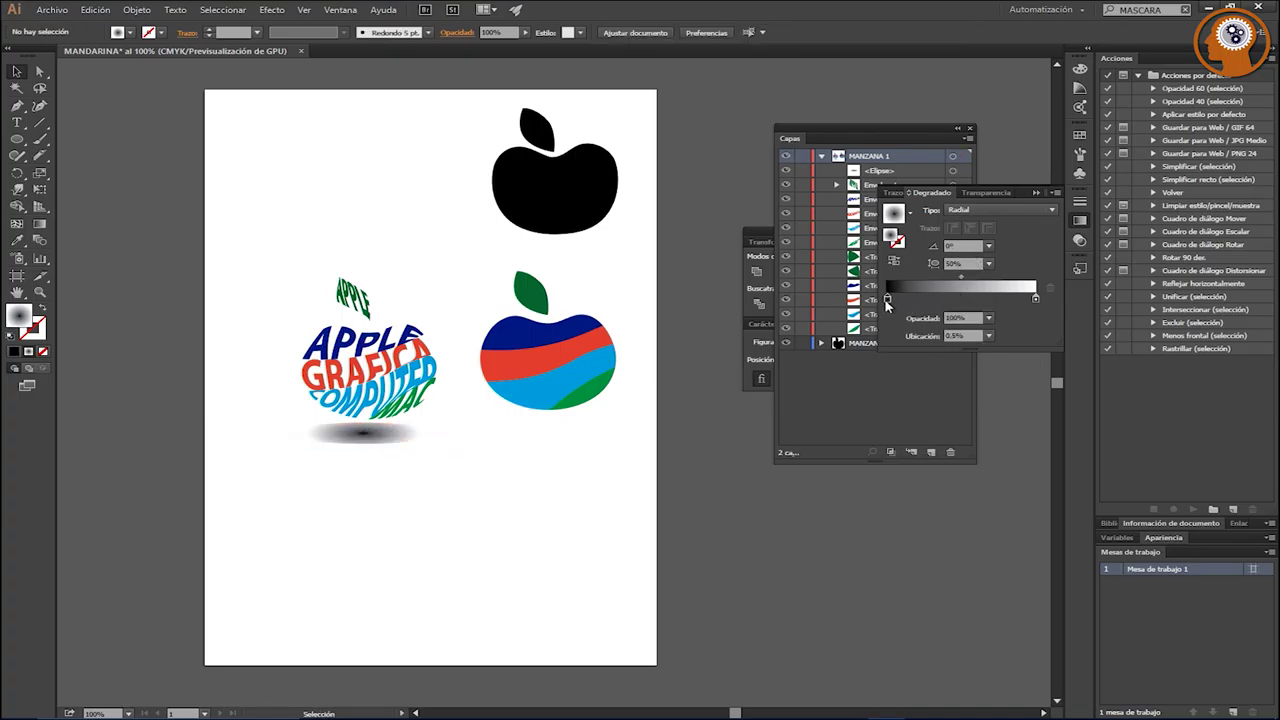
Step: Set the shadow gradient's left stop opacity to 80%
double_click(887, 299)
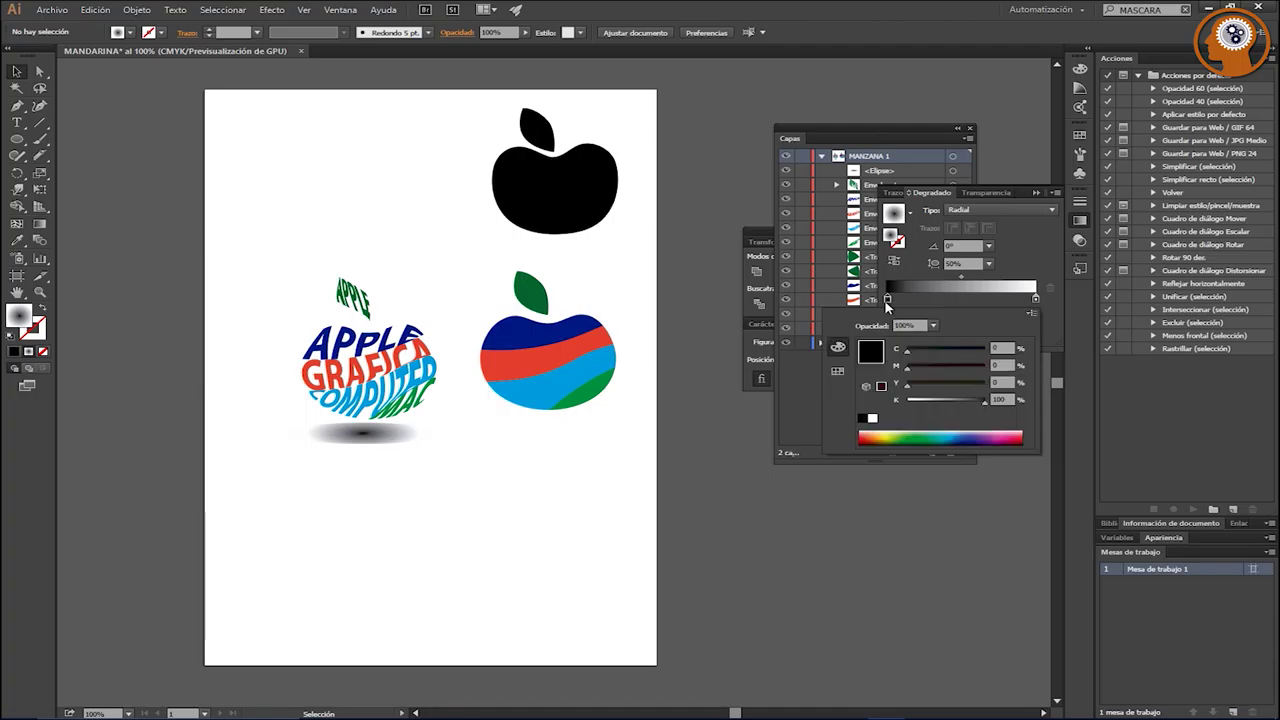
left_click(932, 325)
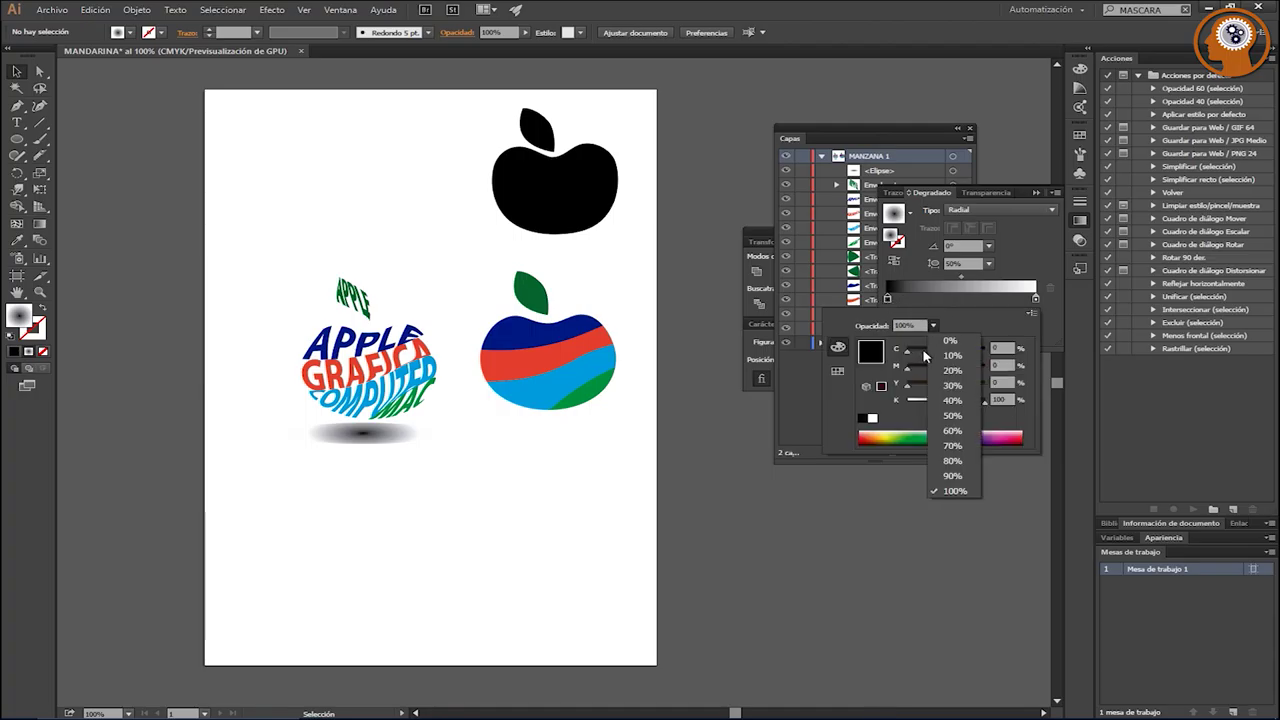
left_click(950, 416)
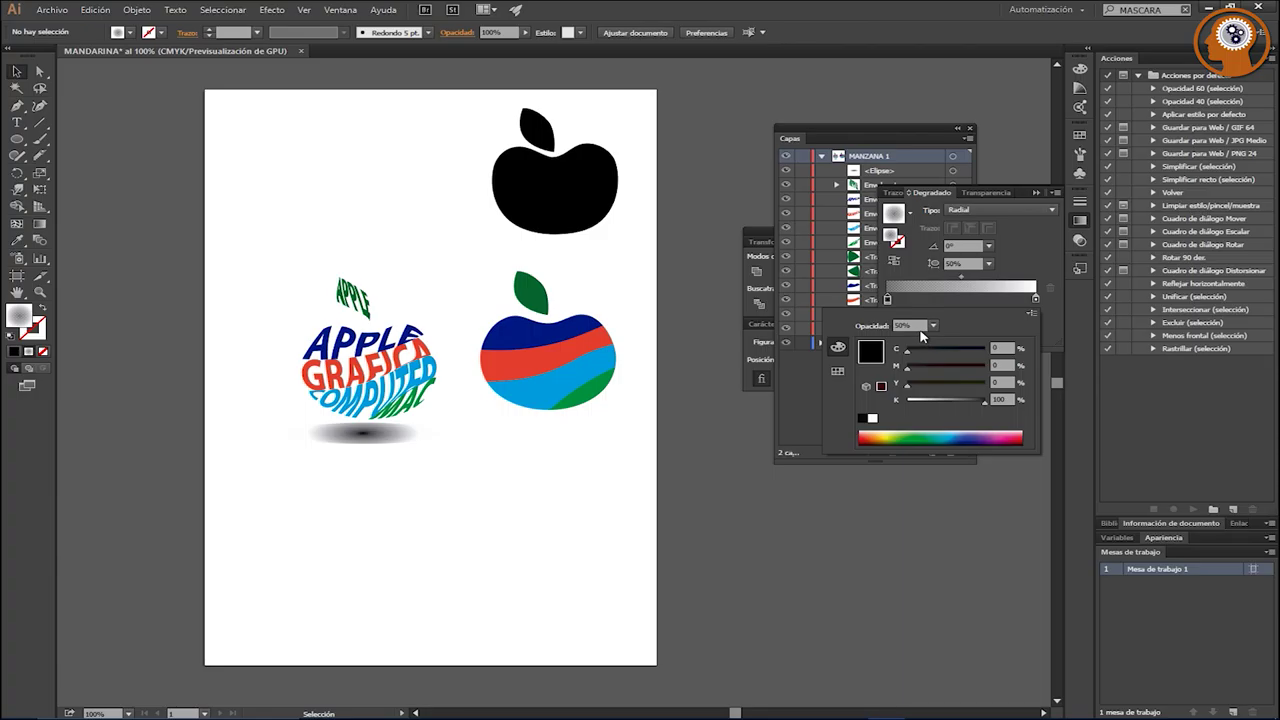
left_click(932, 326)
left_click(940, 363)
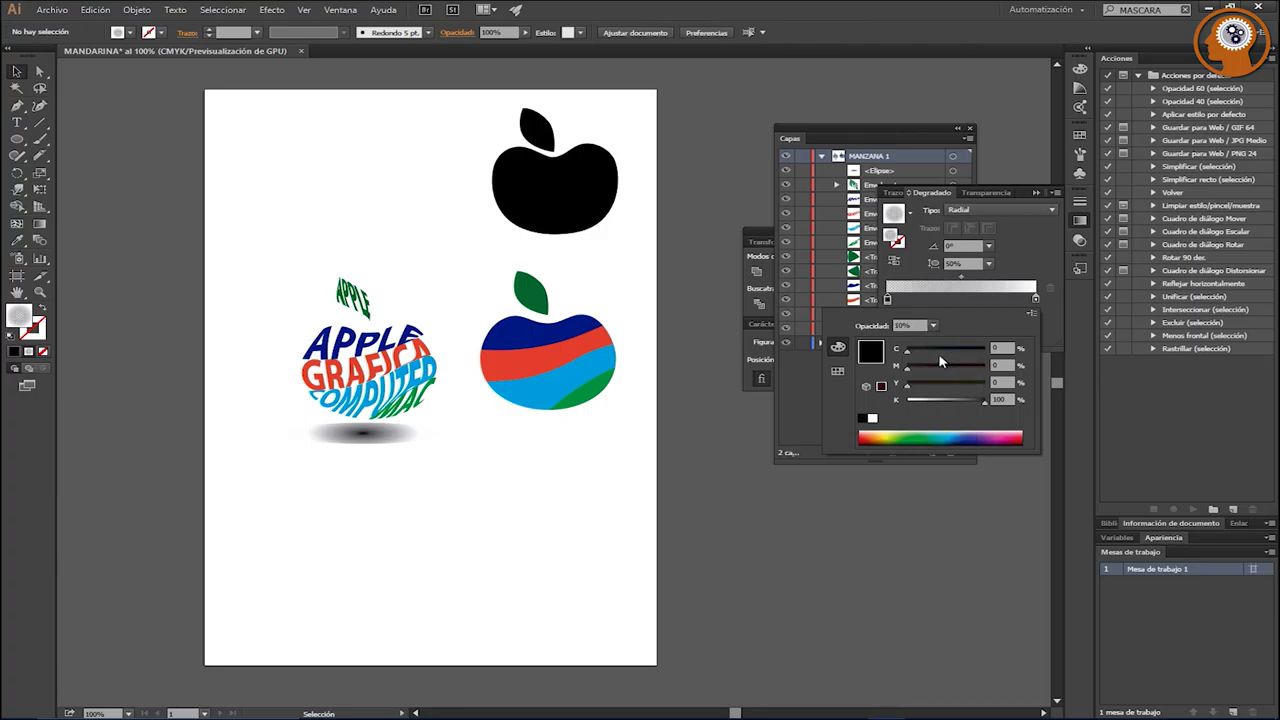
left_click(371, 461)
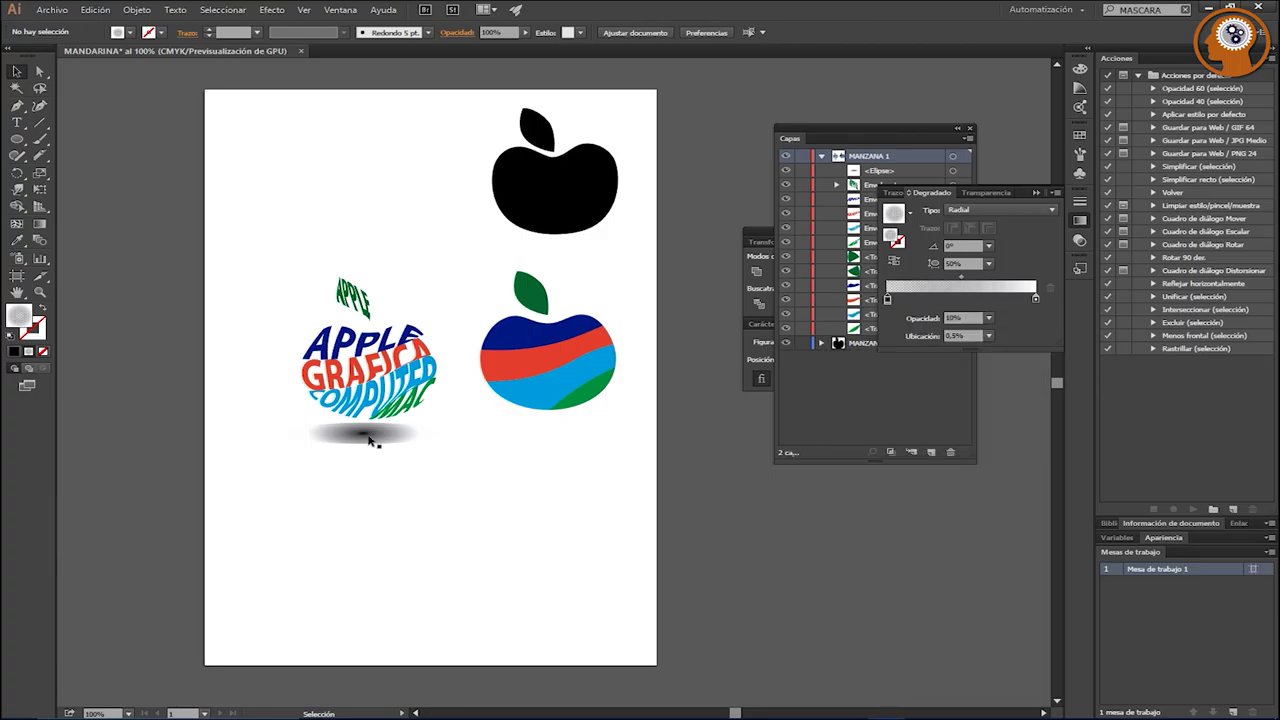
left_click(366, 440)
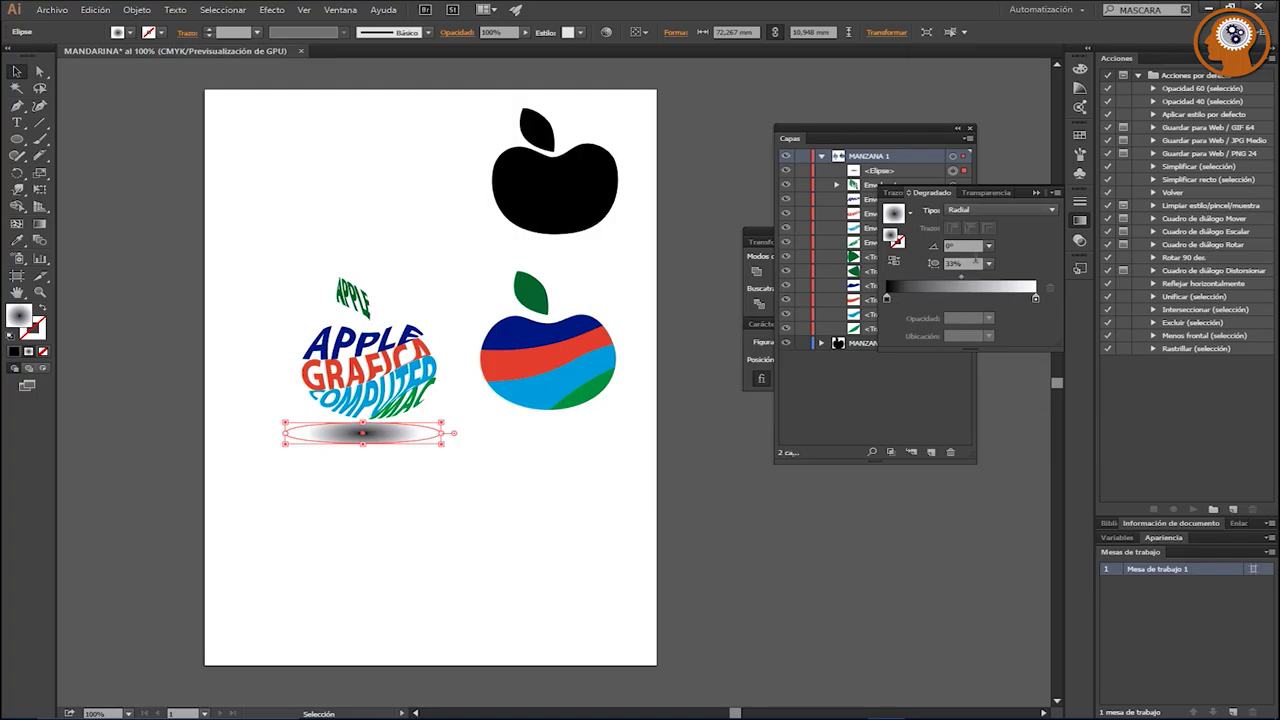
left_click(887, 298)
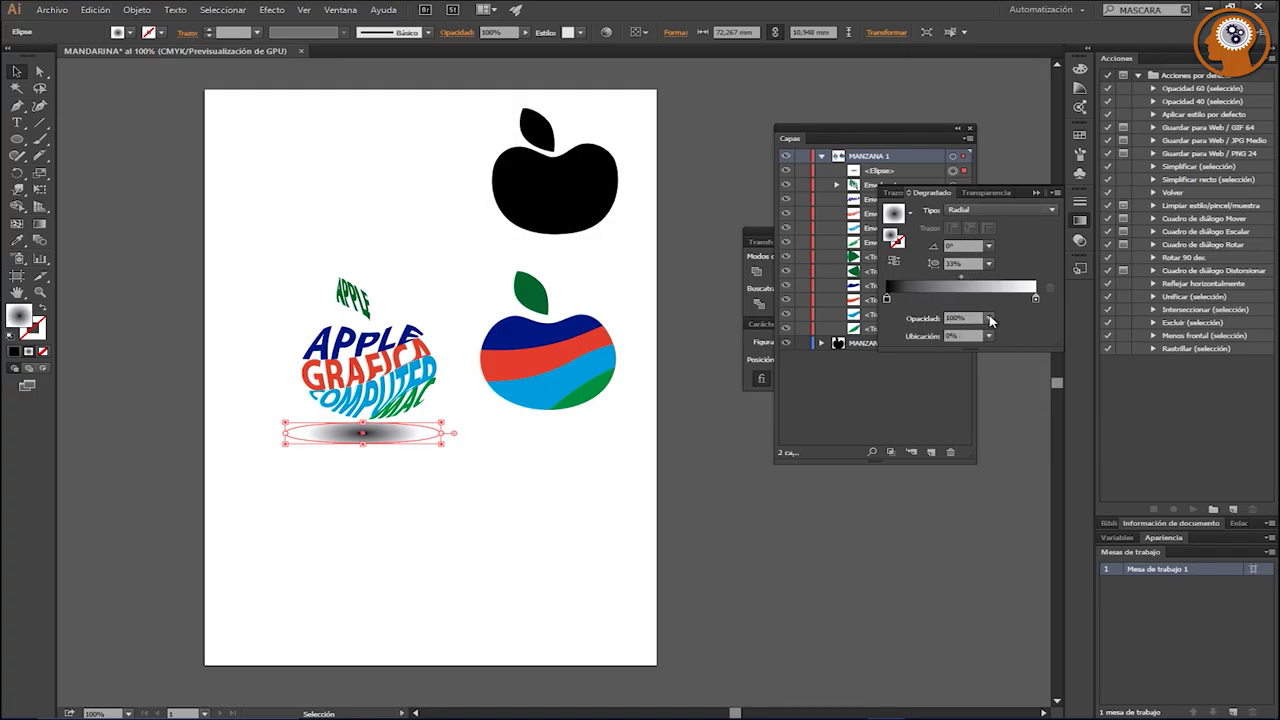
left_click(988, 318)
left_click(1004, 408)
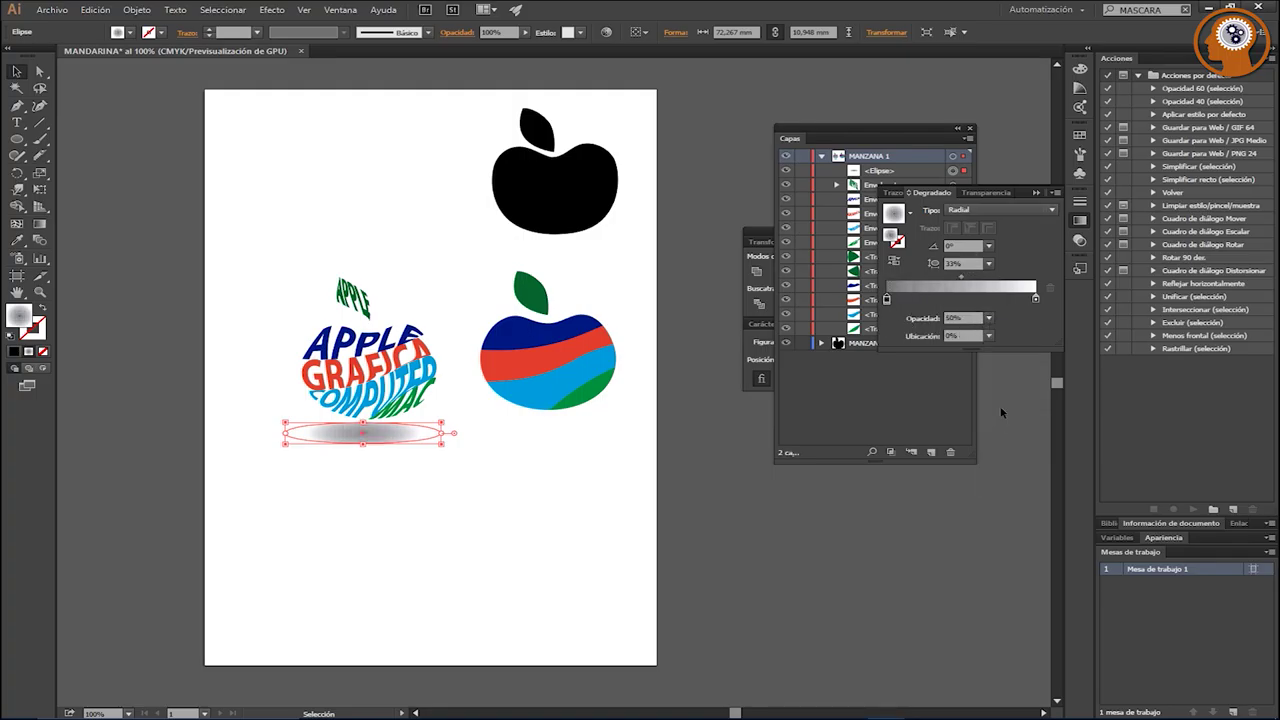
left_click(988, 318)
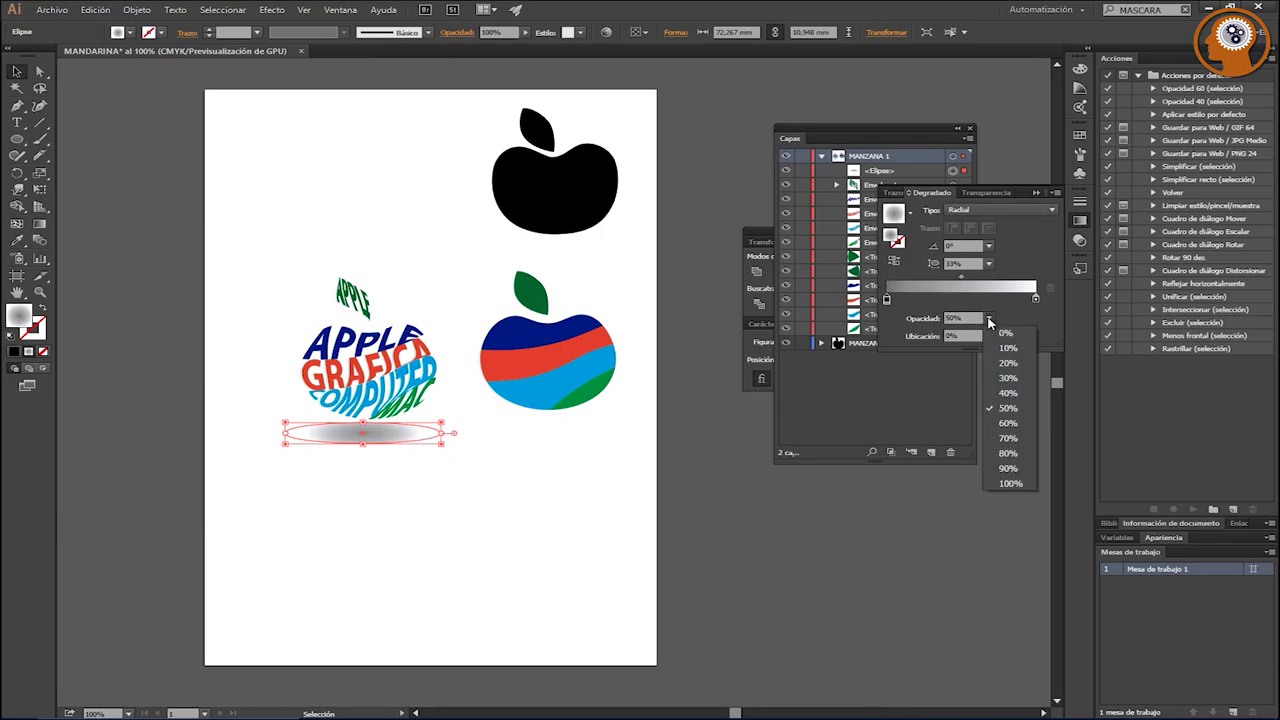
left_click(1000, 452)
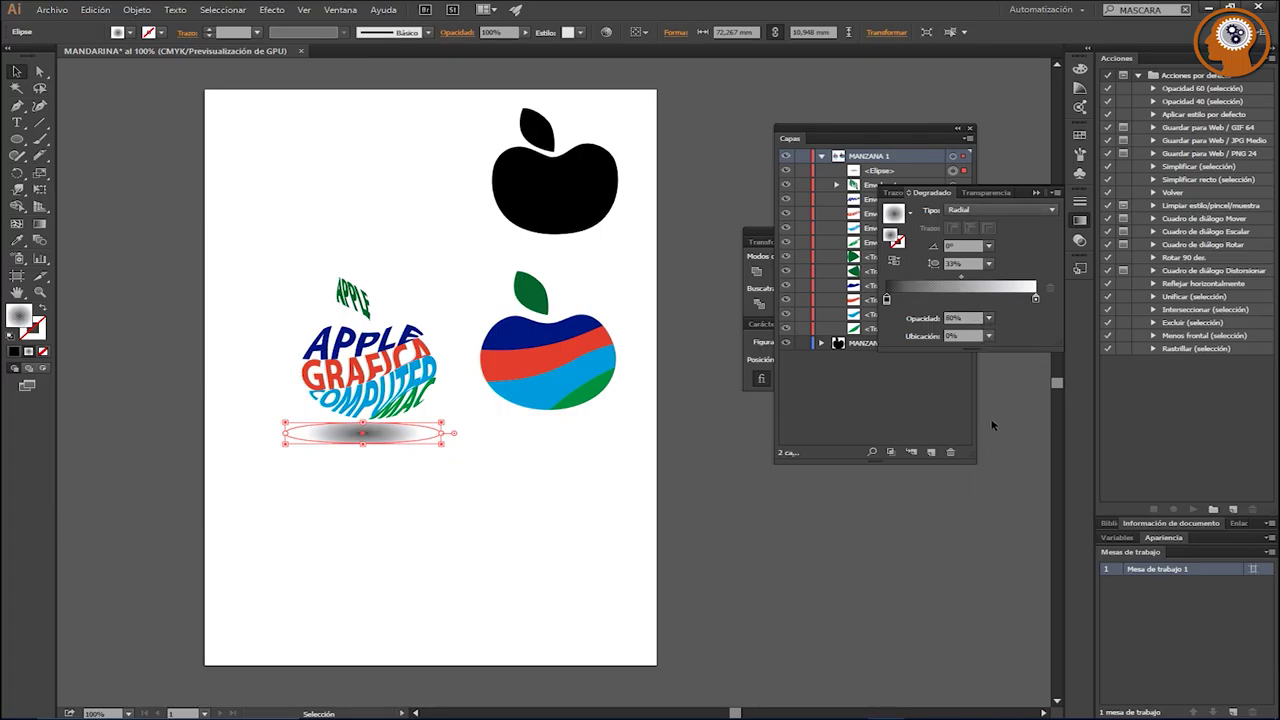
Step: Make the outer gradient stop fully transparent at 0% opacity
double_click(1035, 299)
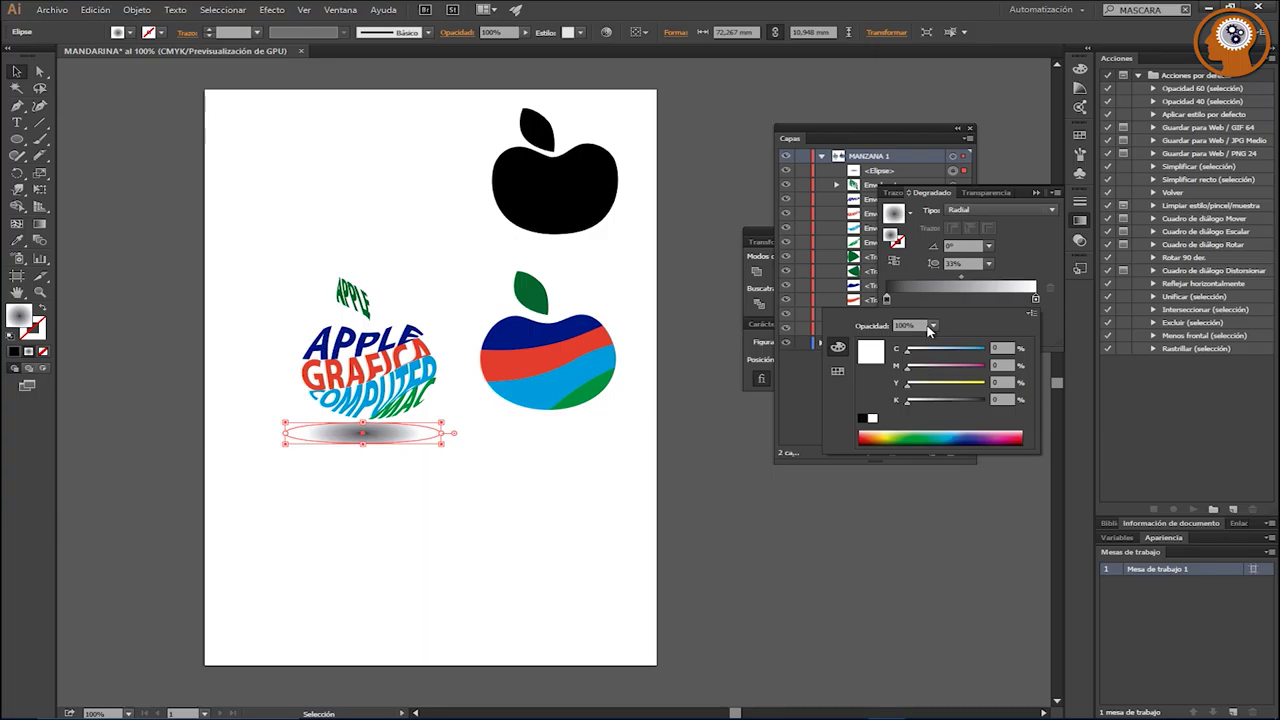
left_click(932, 326)
left_click(943, 348)
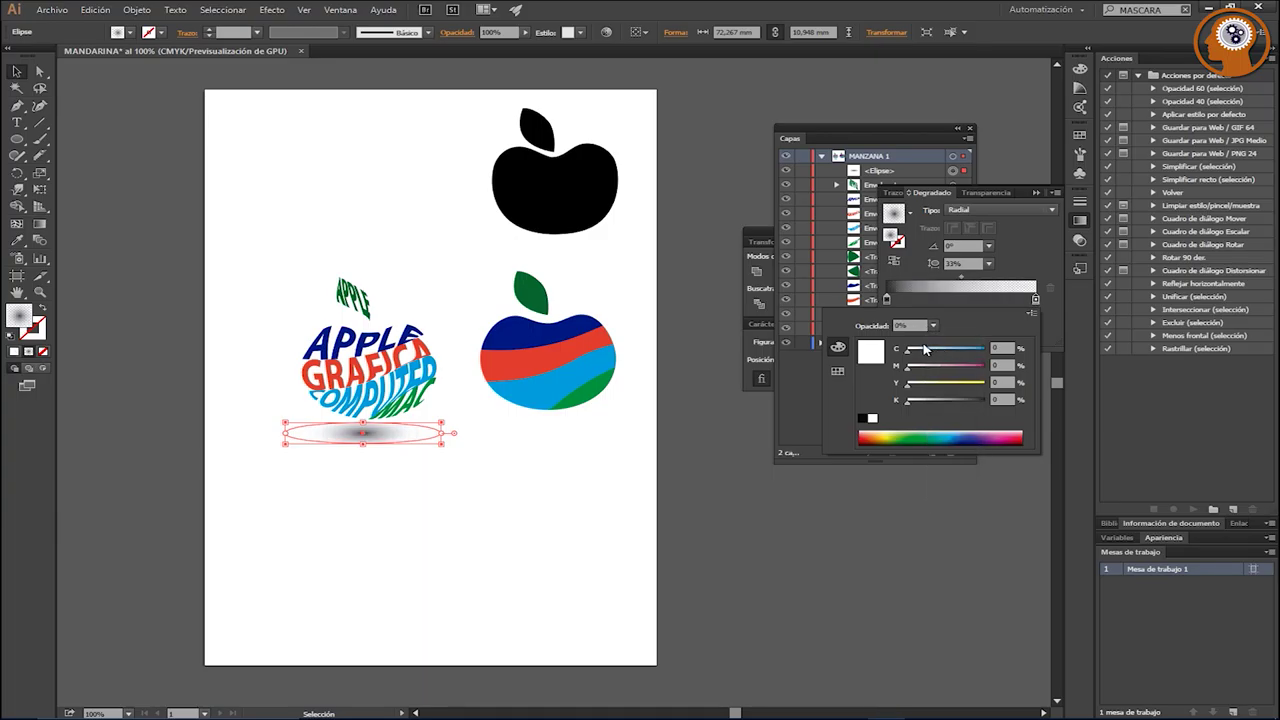
left_click(778, 485)
Step: Widen the grey shadow ellipse to about 93 mm
left_click(750, 530)
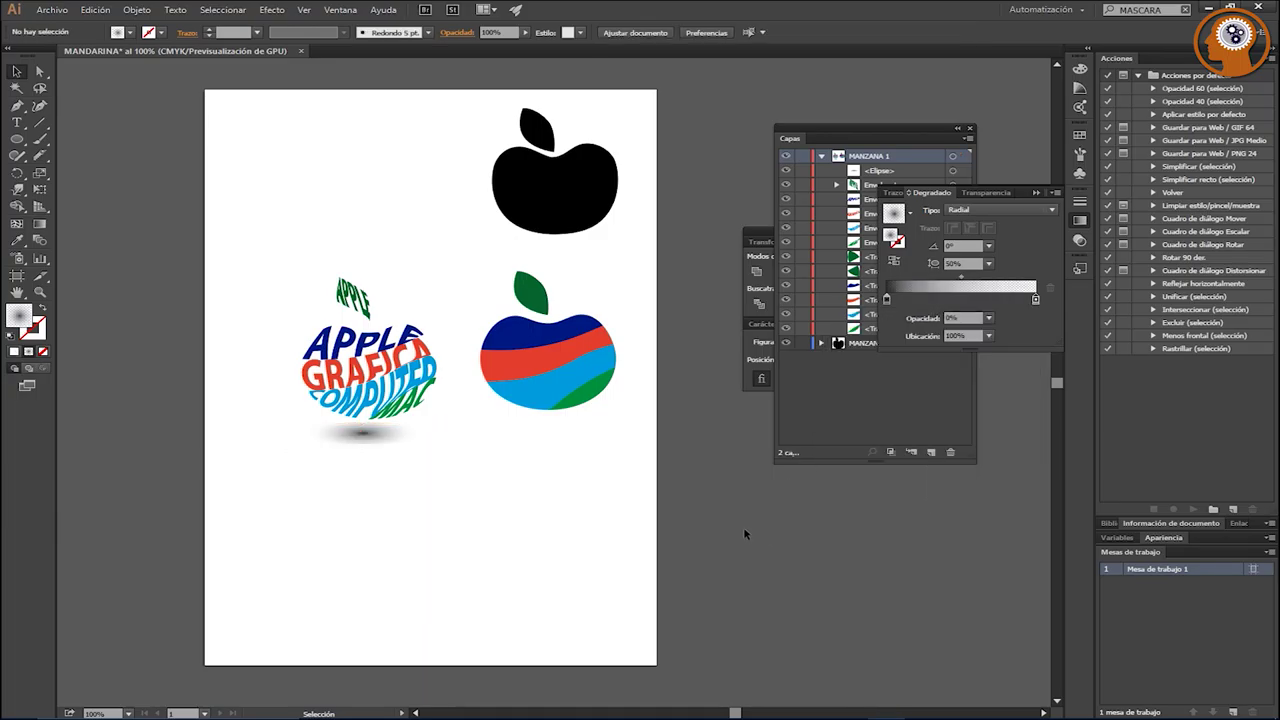
left_click(380, 437)
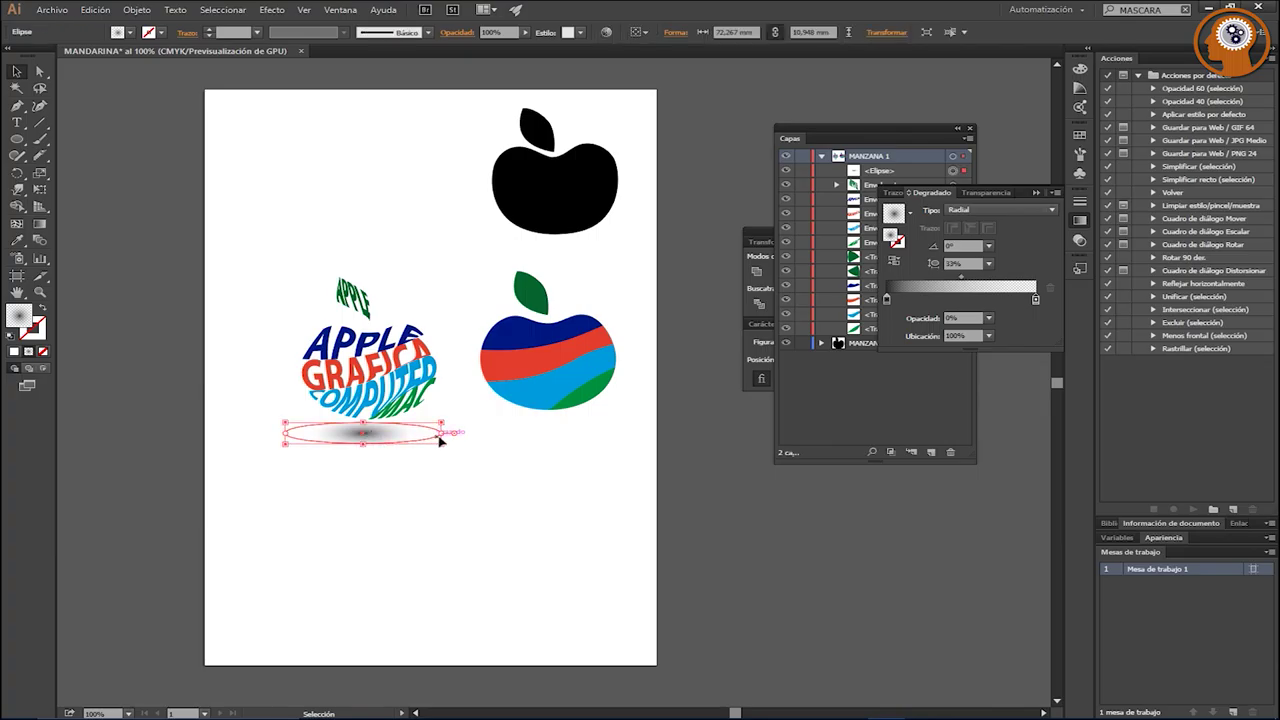
left_click_drag(443, 437, 463, 442)
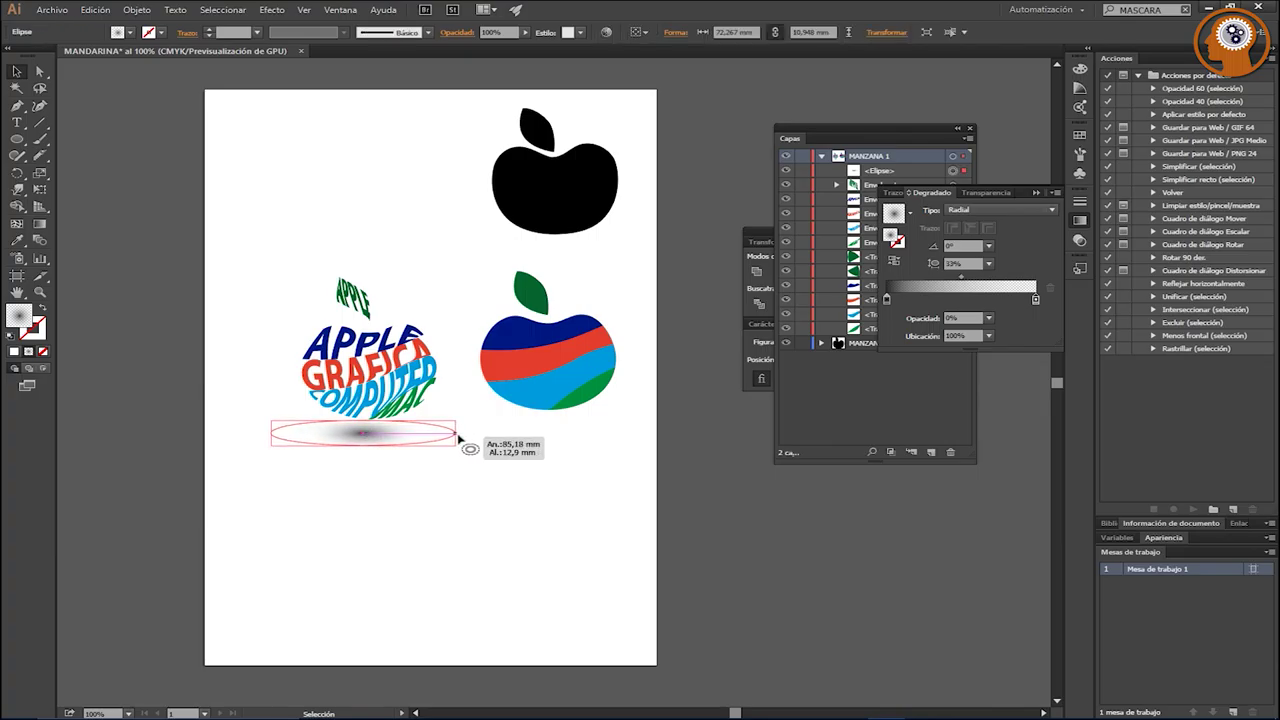
left_click(466, 485)
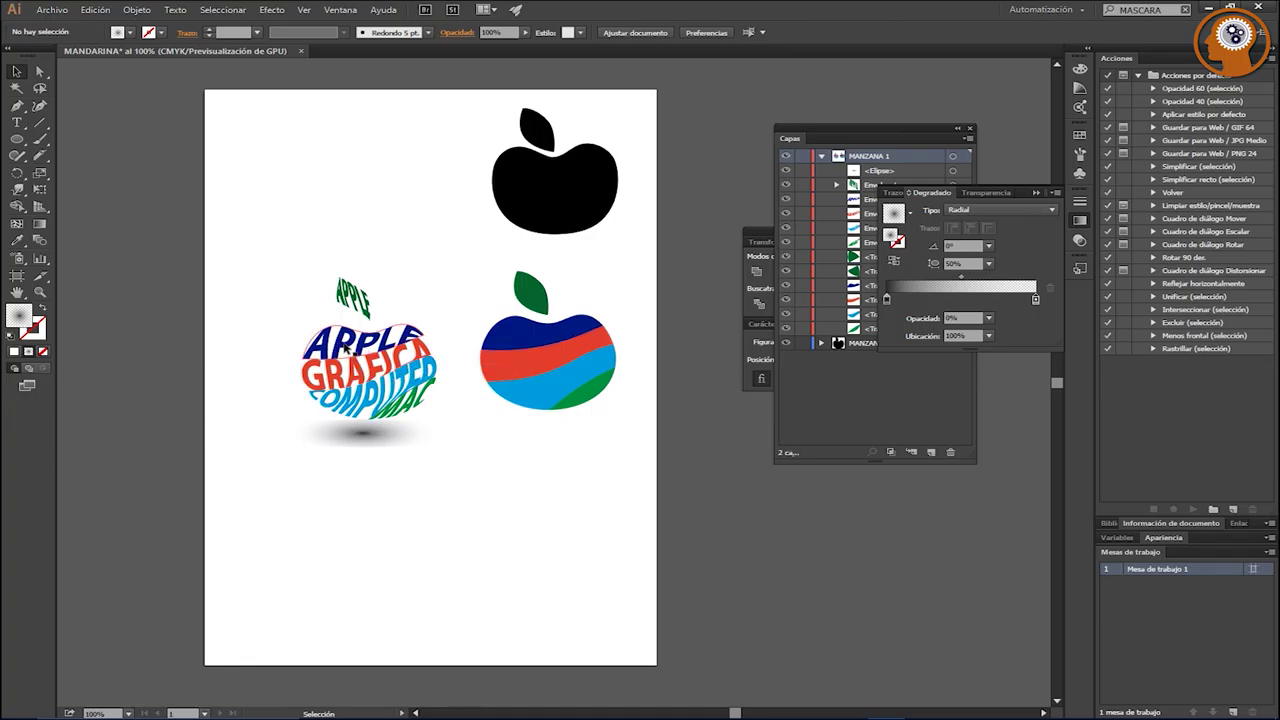
left_click(528, 188)
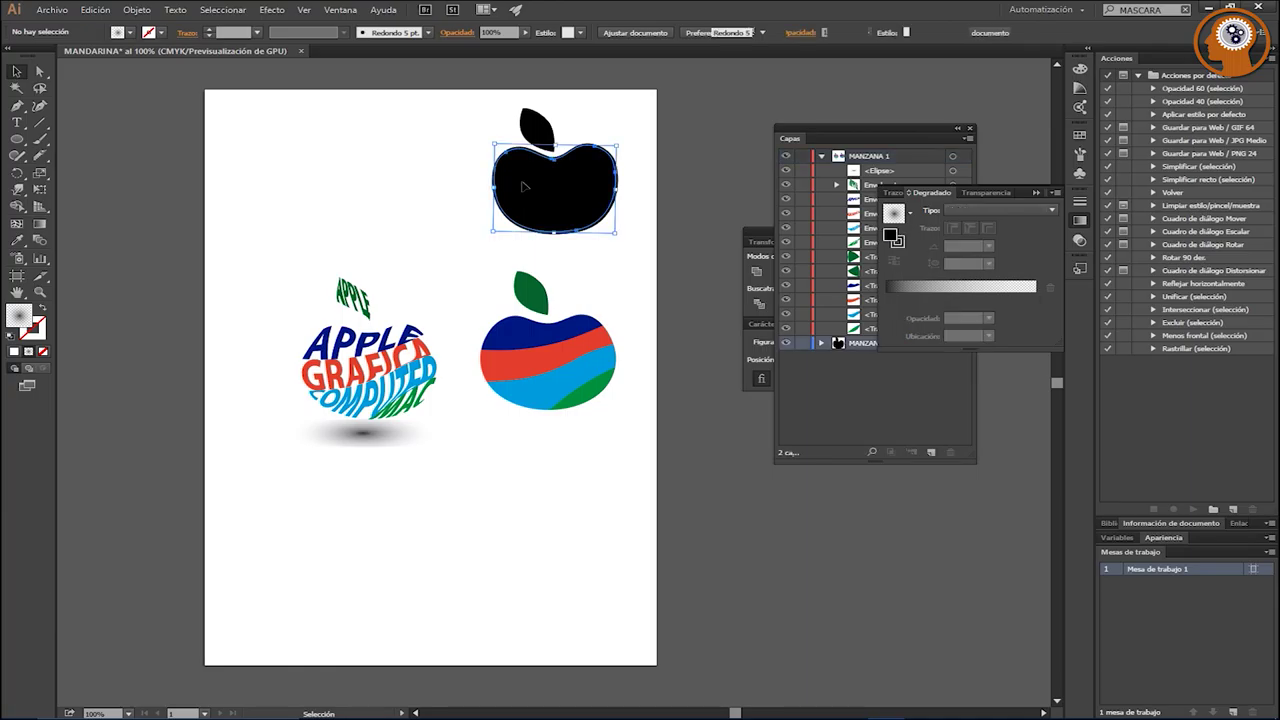
Step: Place diapositivas-de-artistica-10-638.jpg over the black apple at the page's top right
left_click(528, 130, "shift")
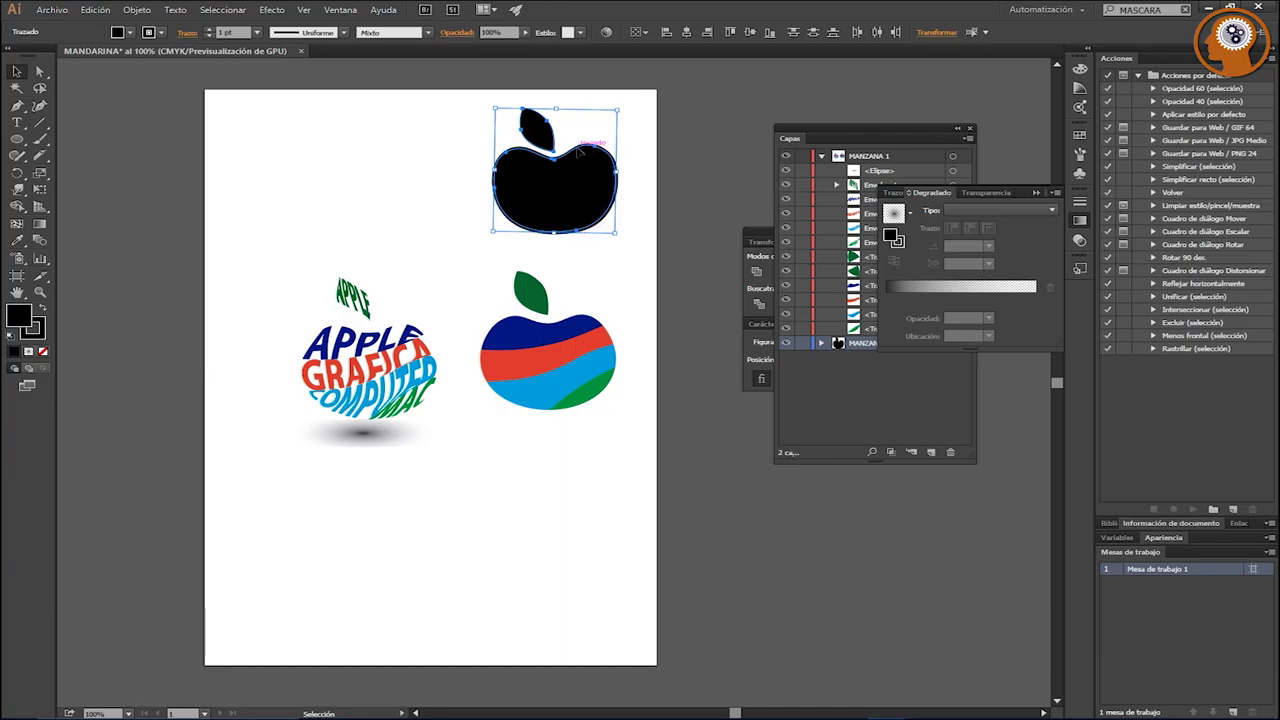
left_click(52, 10)
left_click(92, 246)
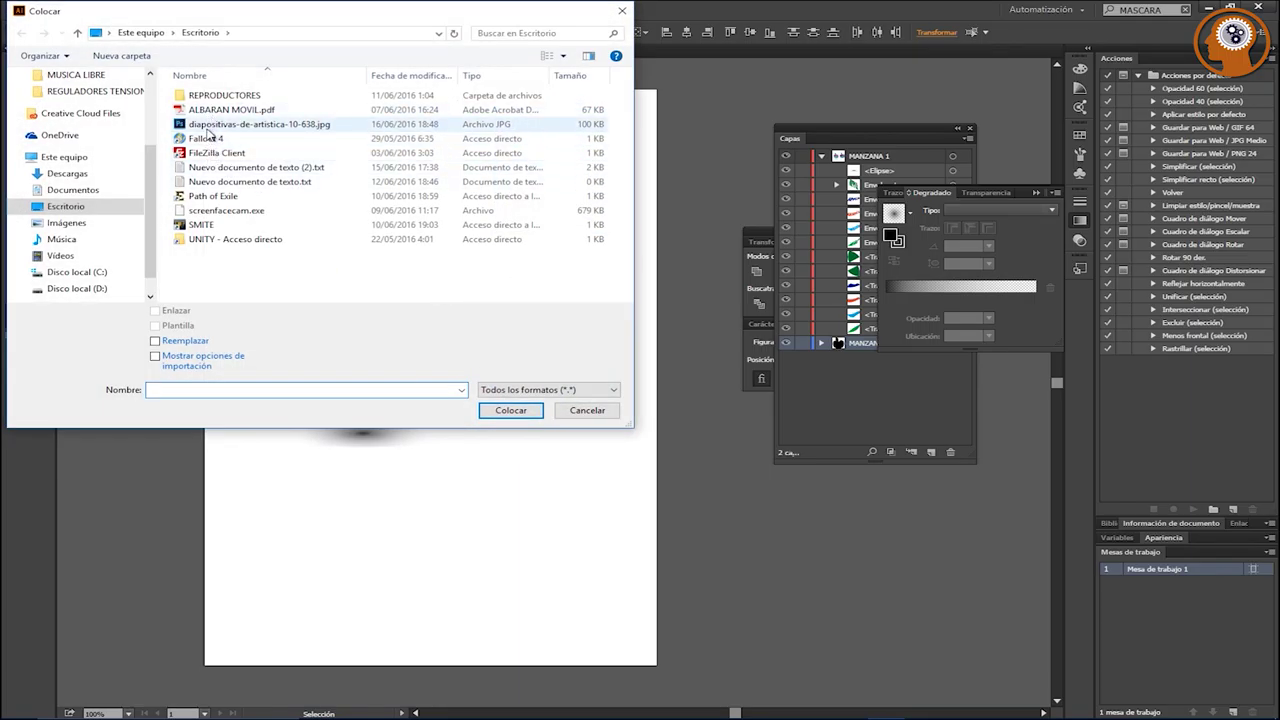
double_click(208, 126)
left_click_drag(436, 94, 661, 246)
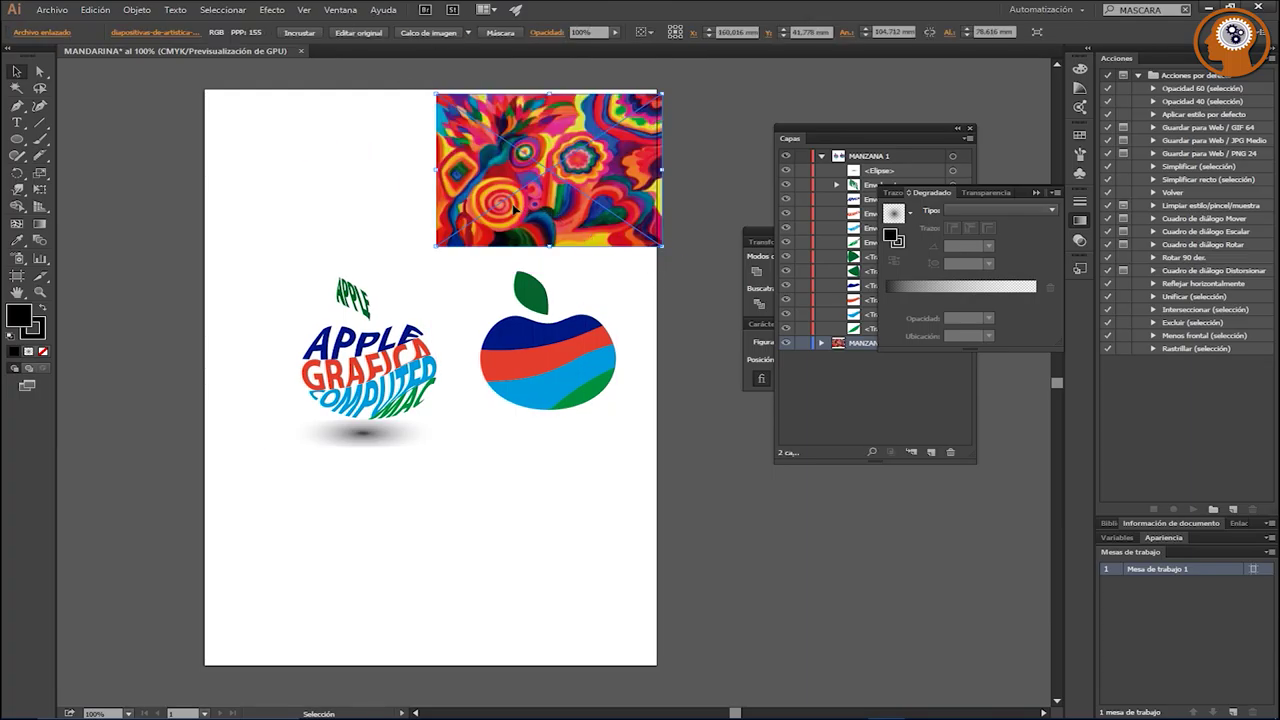
Step: Send the photo to the back and join the apple body and leaf into one compound path
right_click(481, 175)
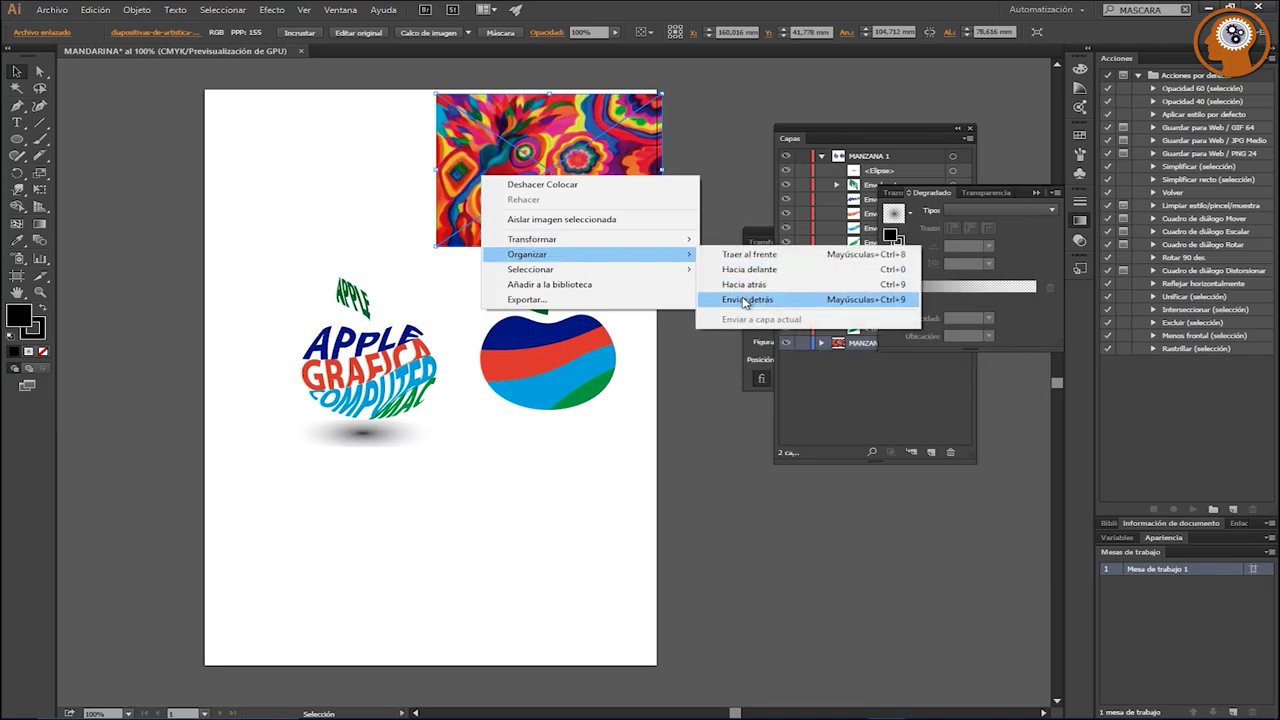
mouse_move(585, 254)
left_click(738, 304)
left_click(510, 195)
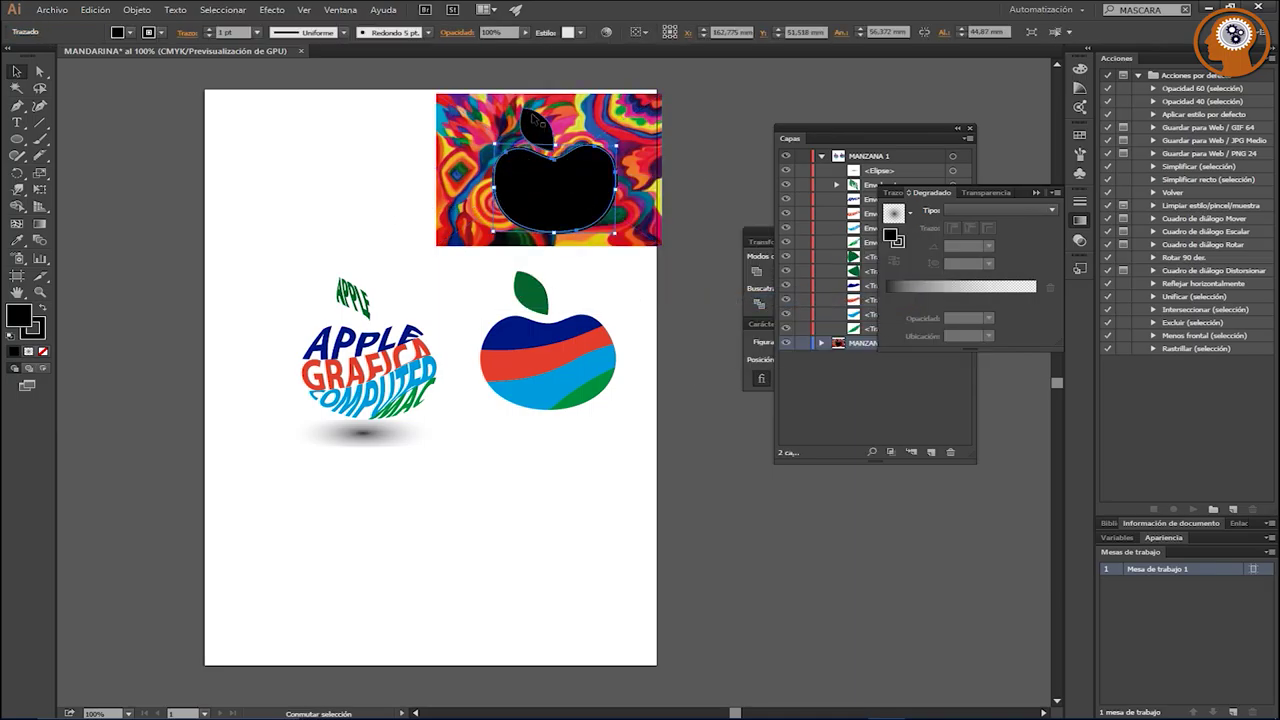
left_click(533, 117, "shift")
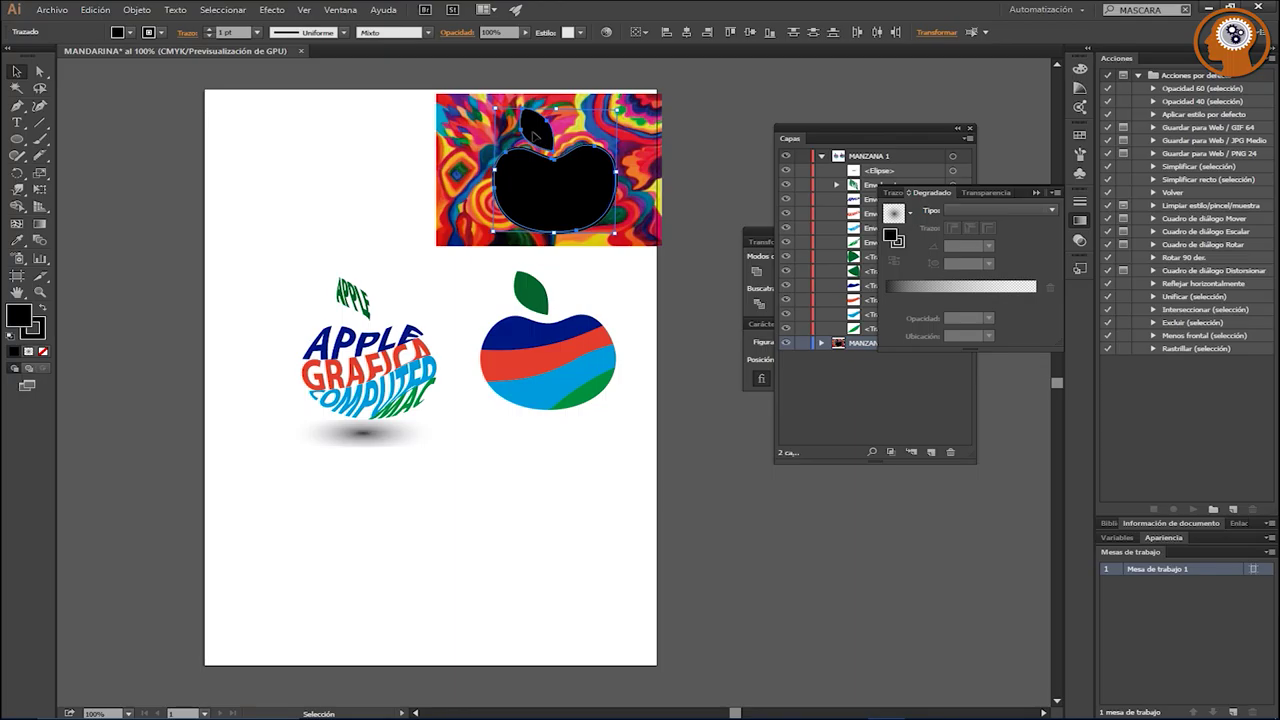
right_click(534, 133)
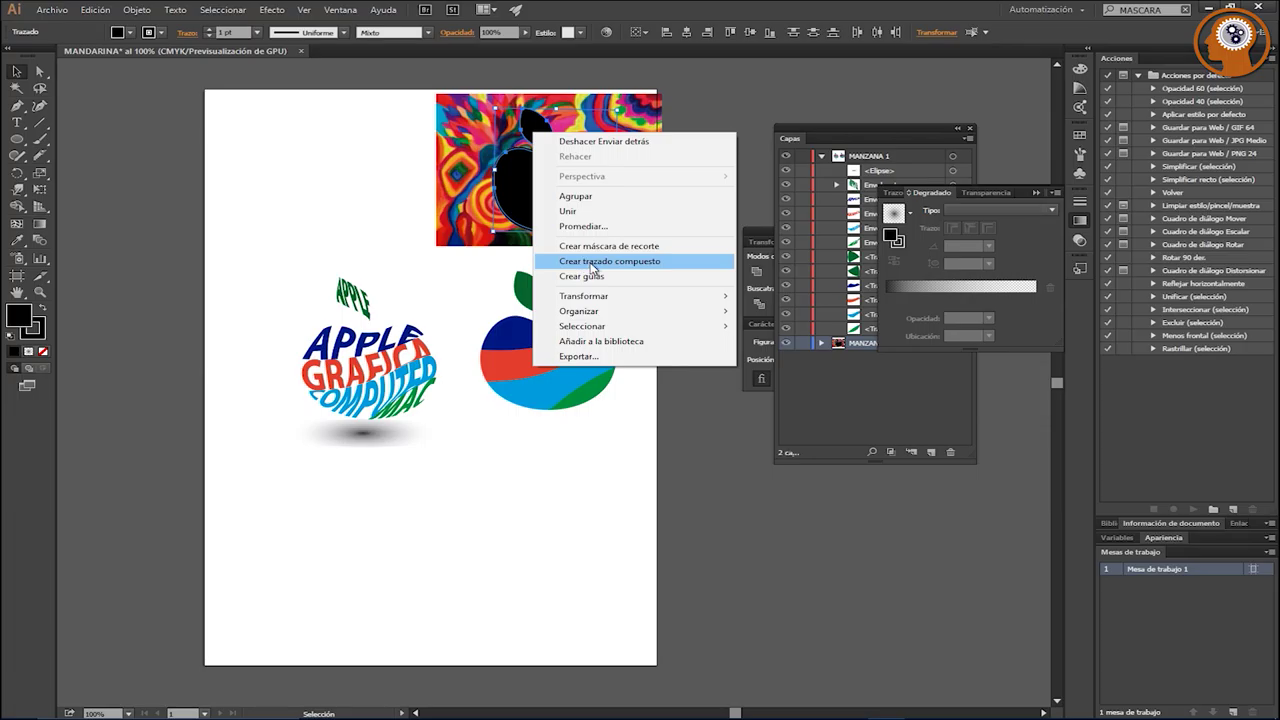
left_click(591, 268)
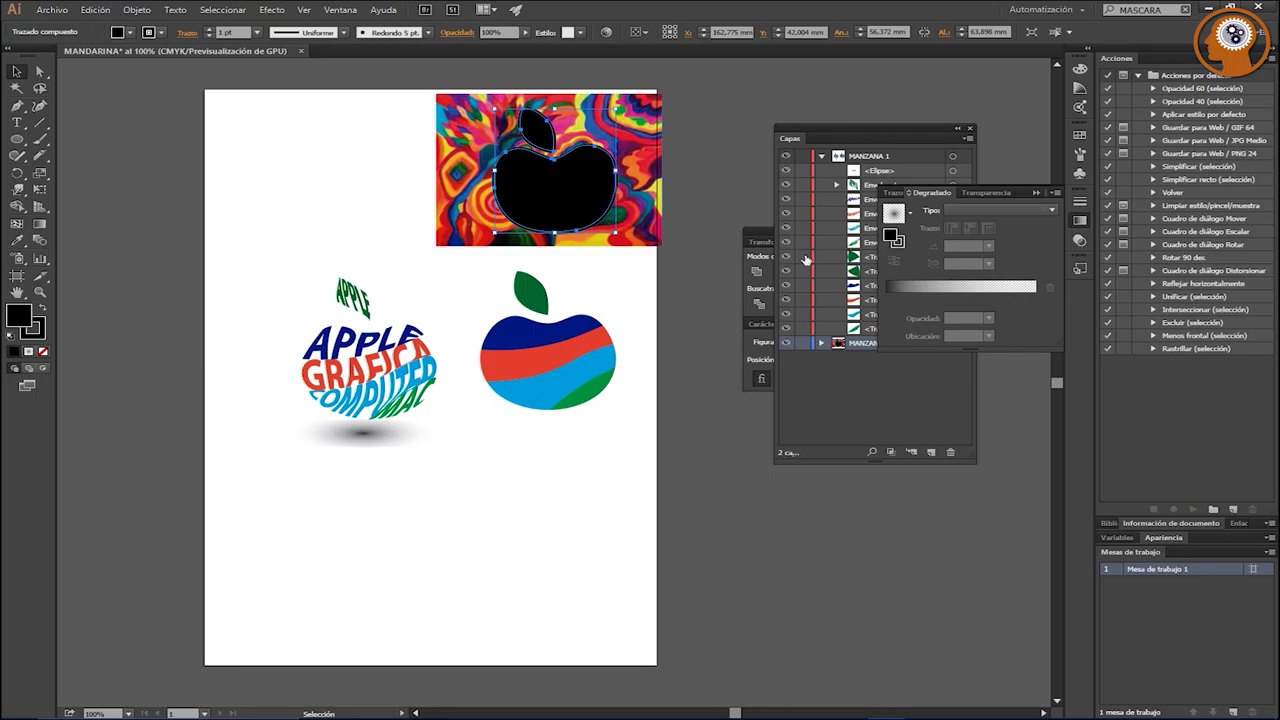
left_click(847, 390)
left_click(820, 344)
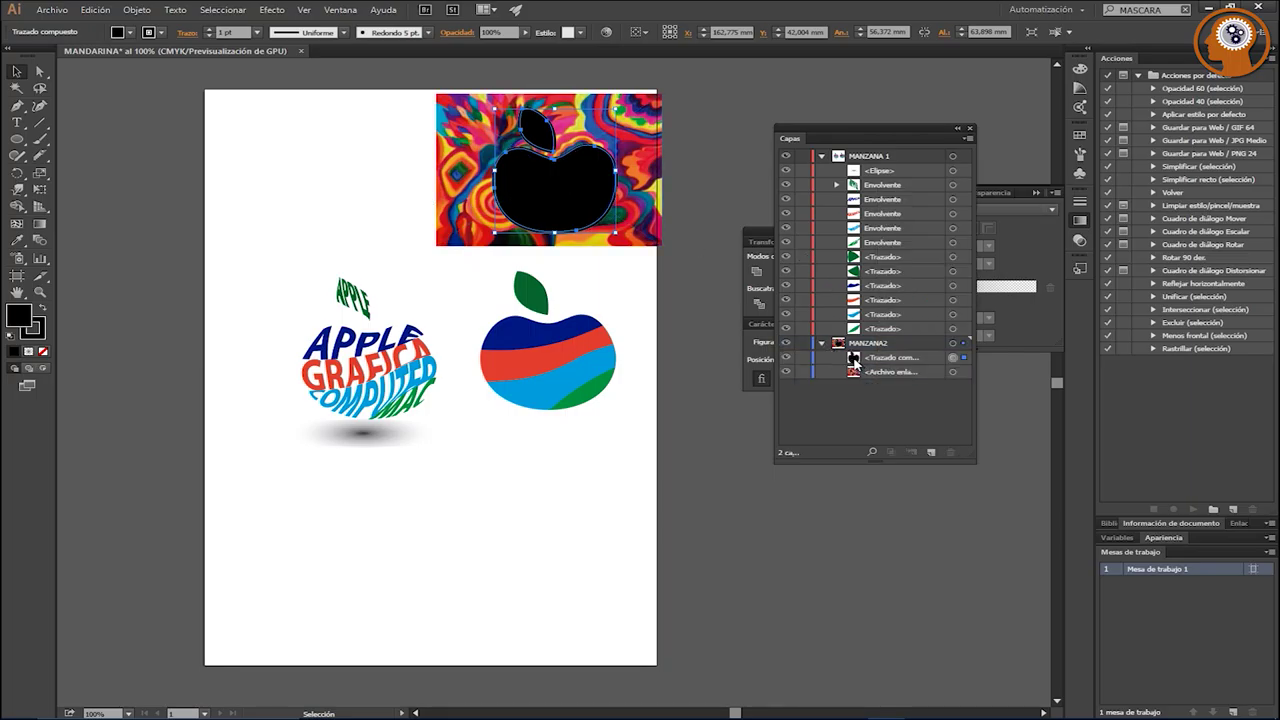
key("ctrl+alt+shift+8")
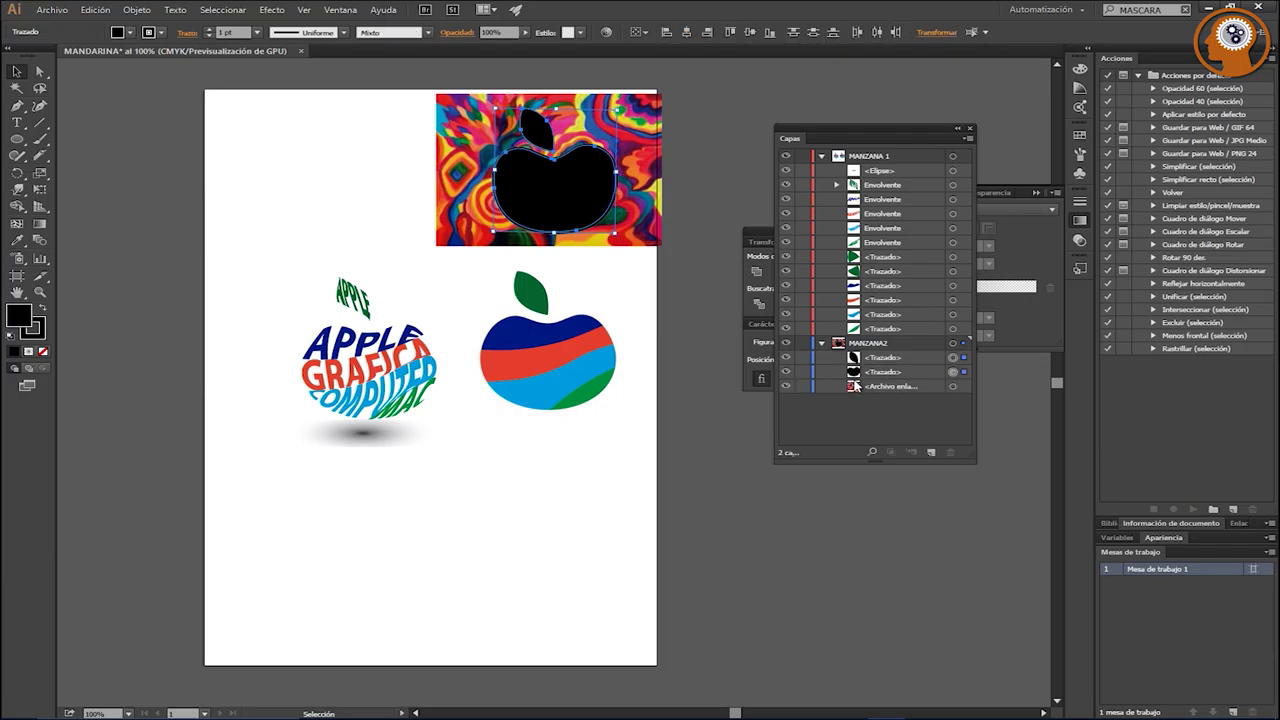
left_click(95, 10)
left_click(117, 41)
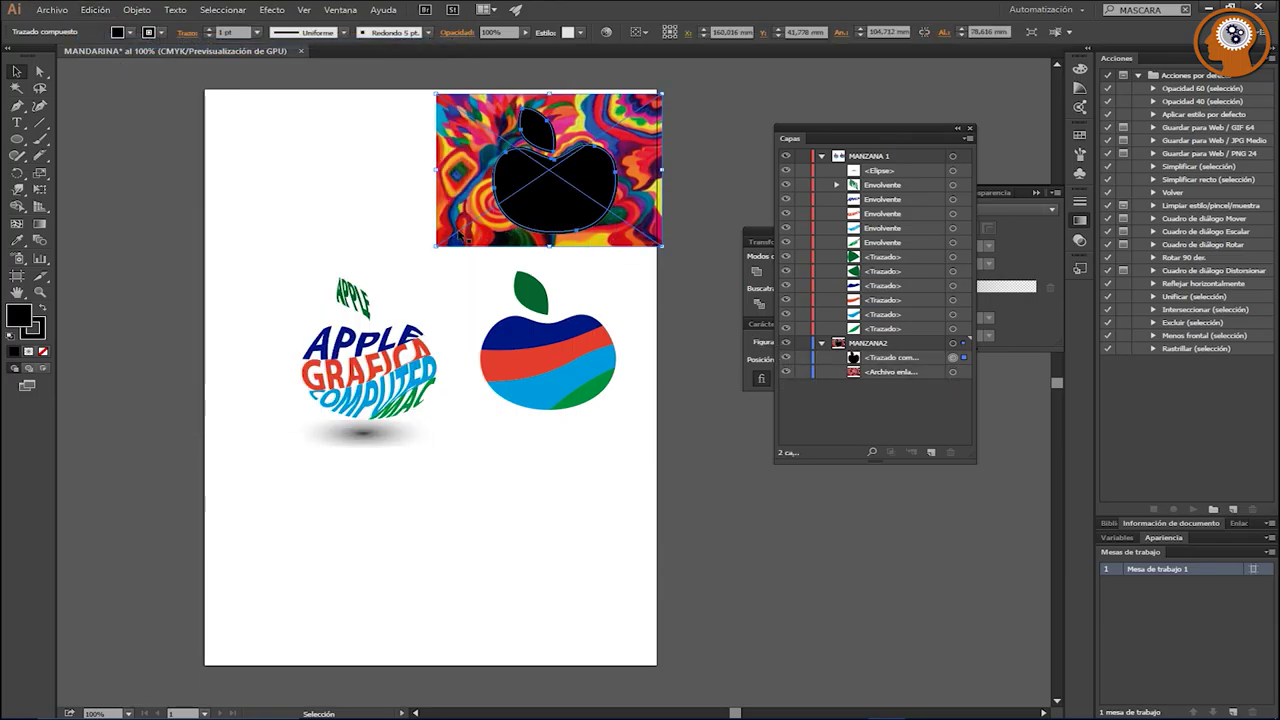
left_click(95, 10)
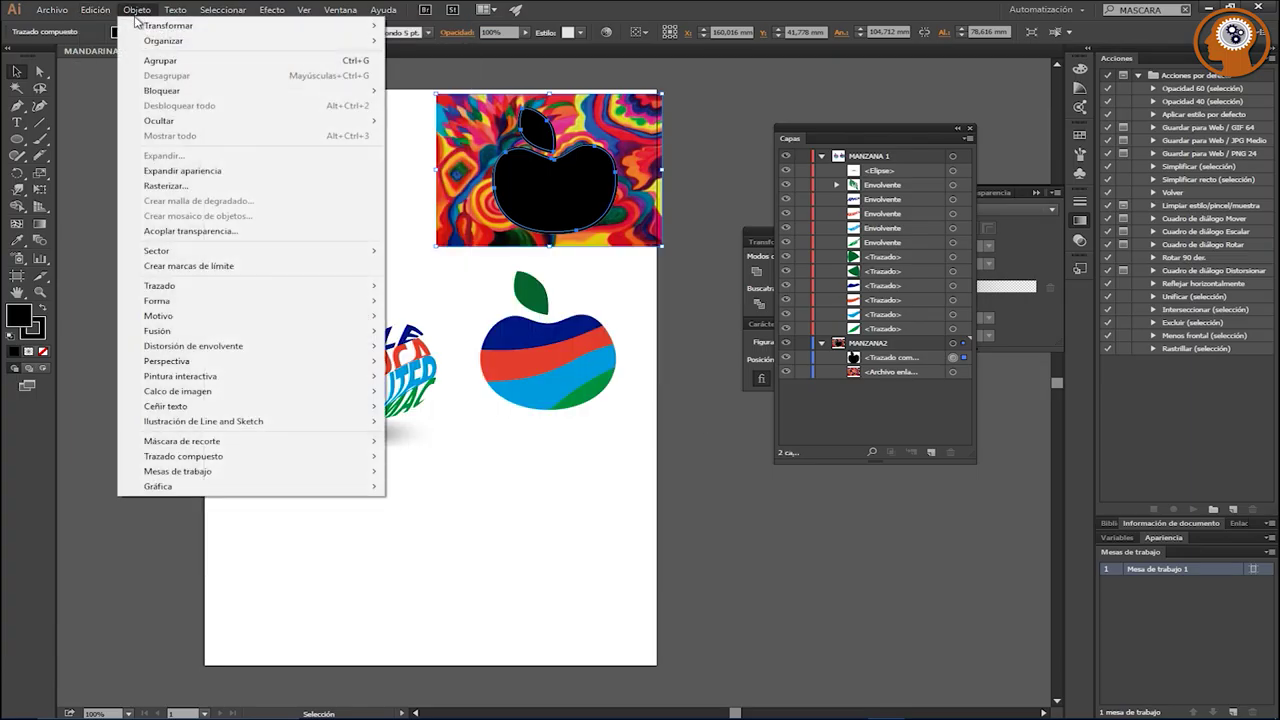
mouse_move(182, 441)
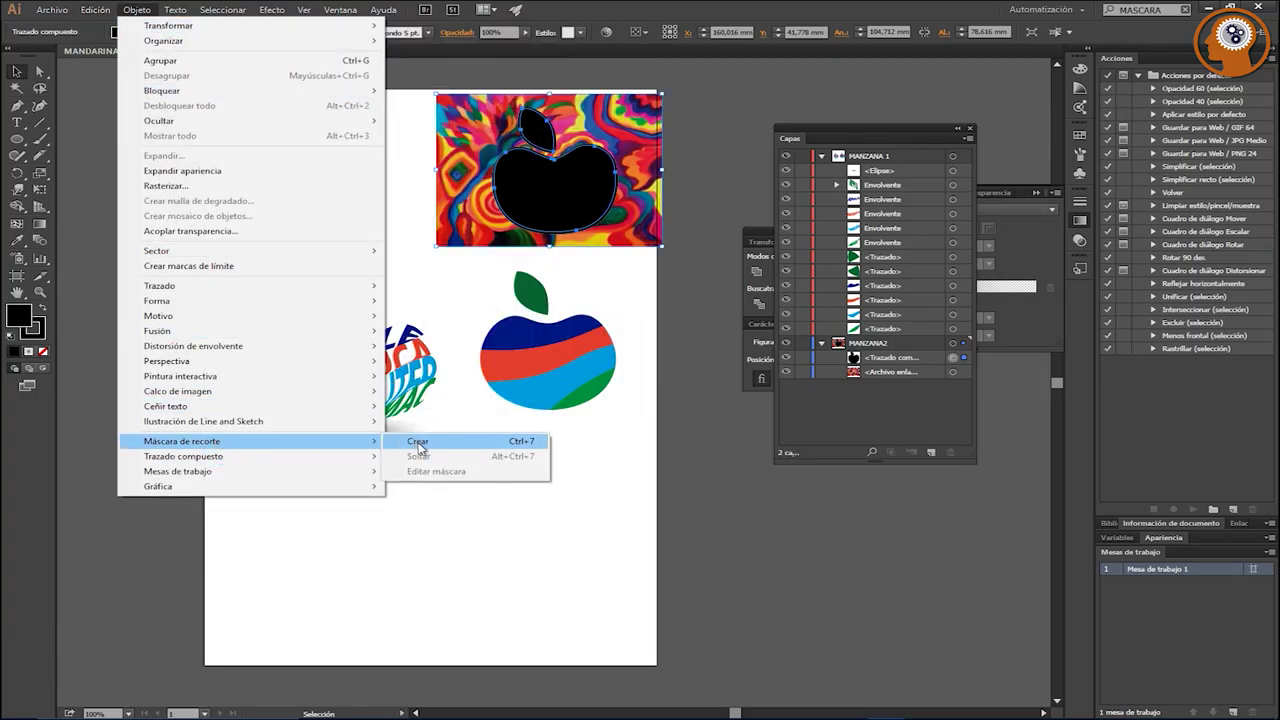
left_click(415, 442)
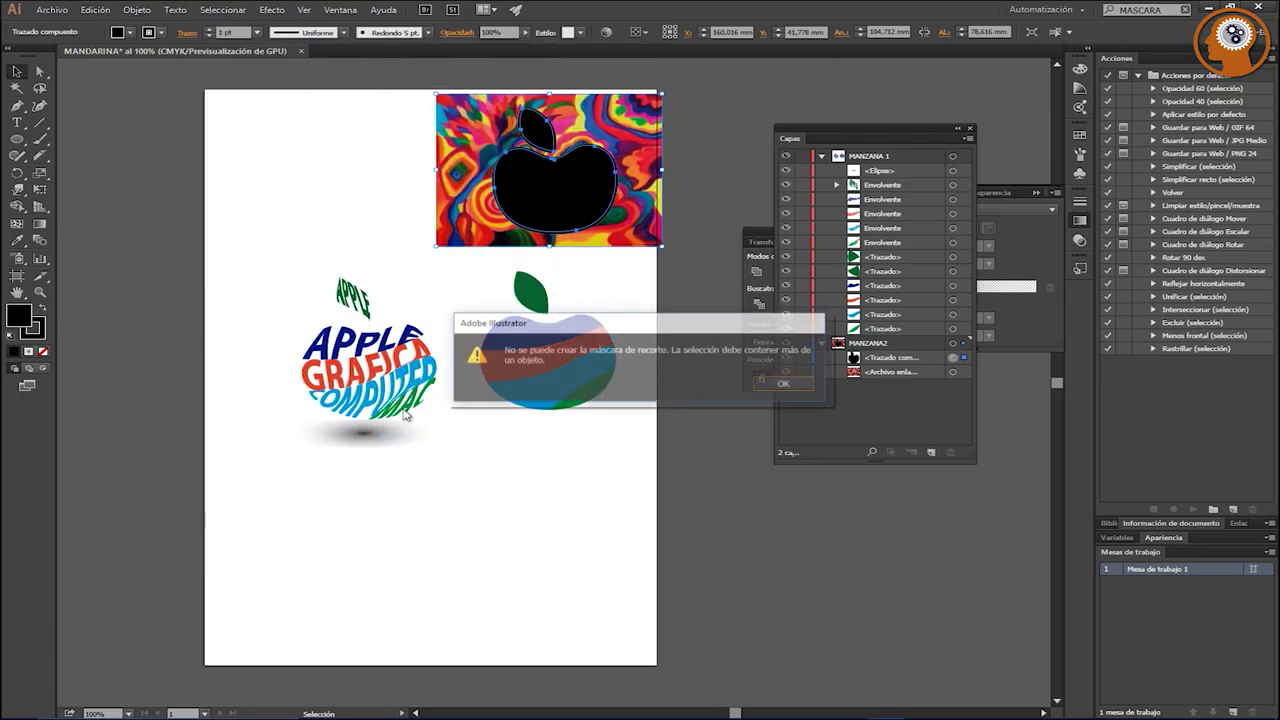
left_click(784, 385)
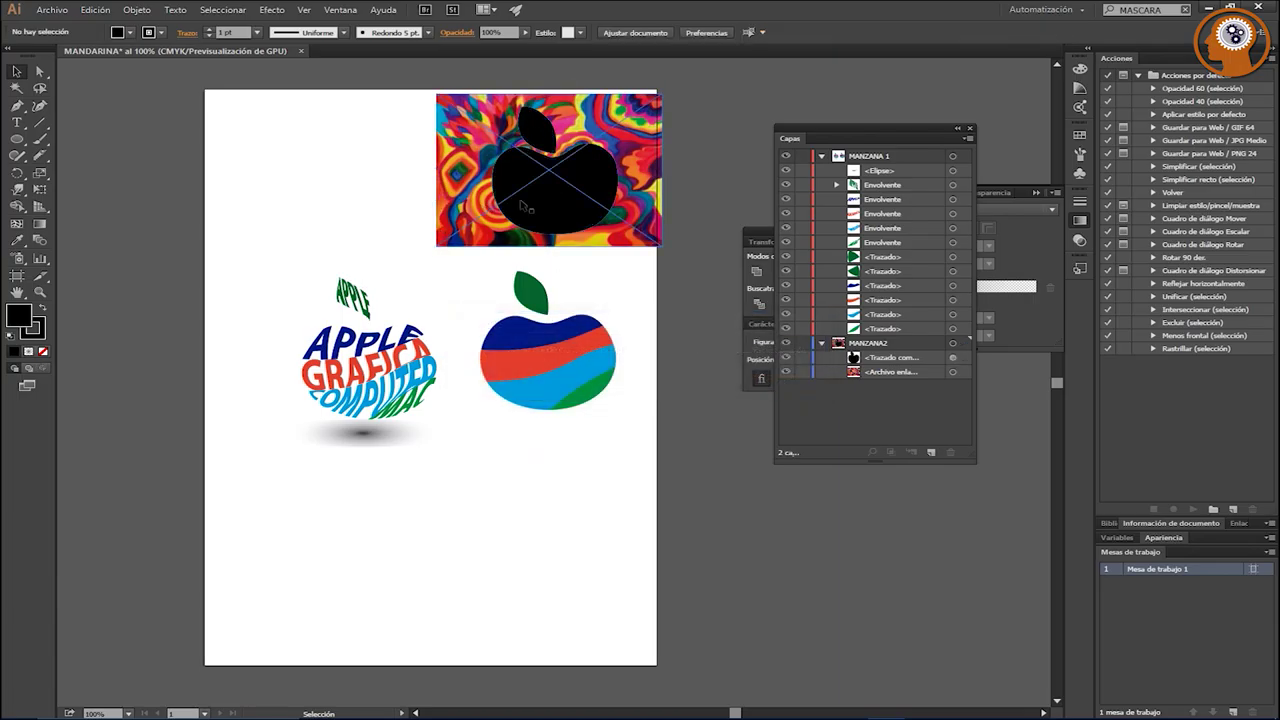
left_click(480, 204, "shift")
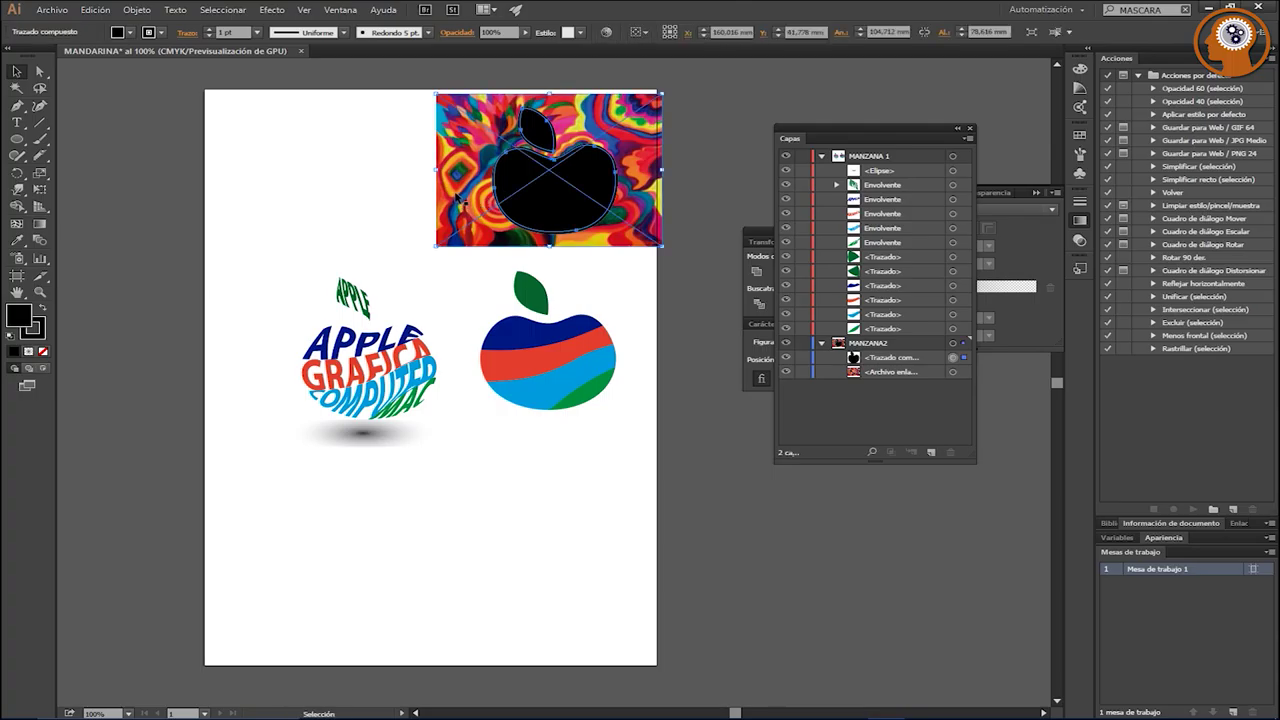
left_click(456, 214)
left_click(864, 374)
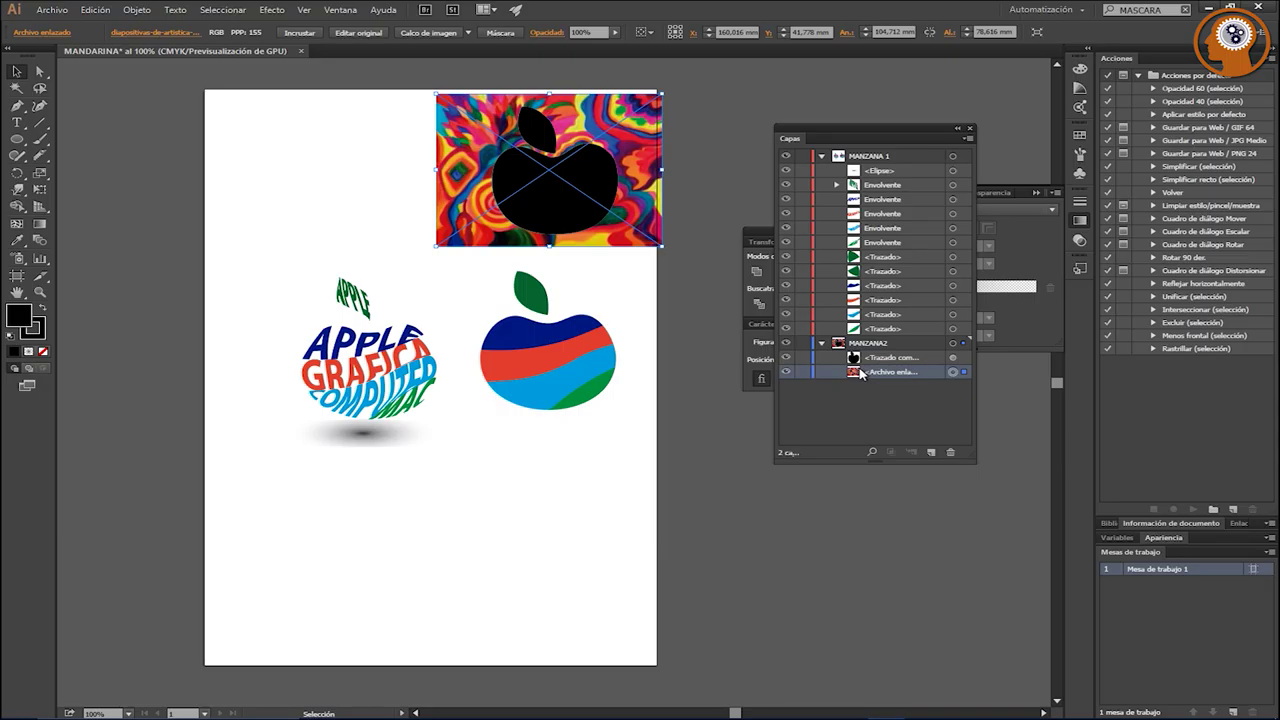
Step: Delete the placed photo, create layer Capa 3 and move it below MANZANA2
key("Delete")
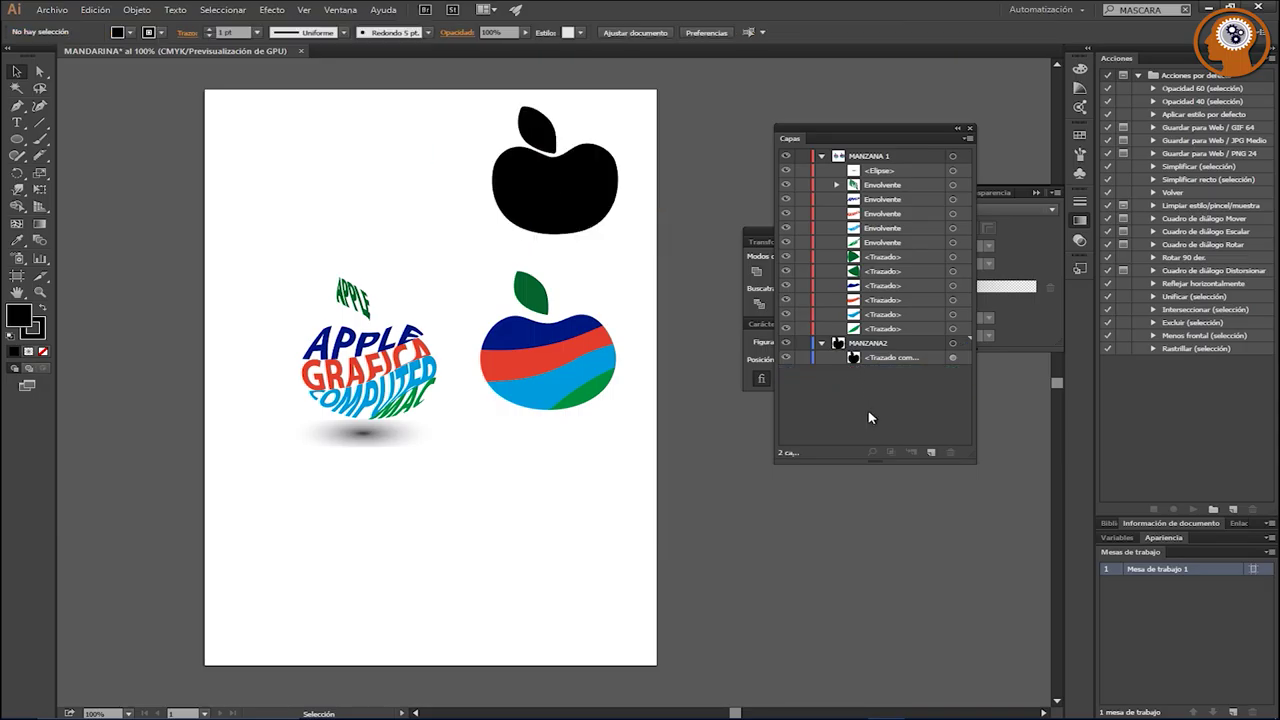
left_click(931, 452)
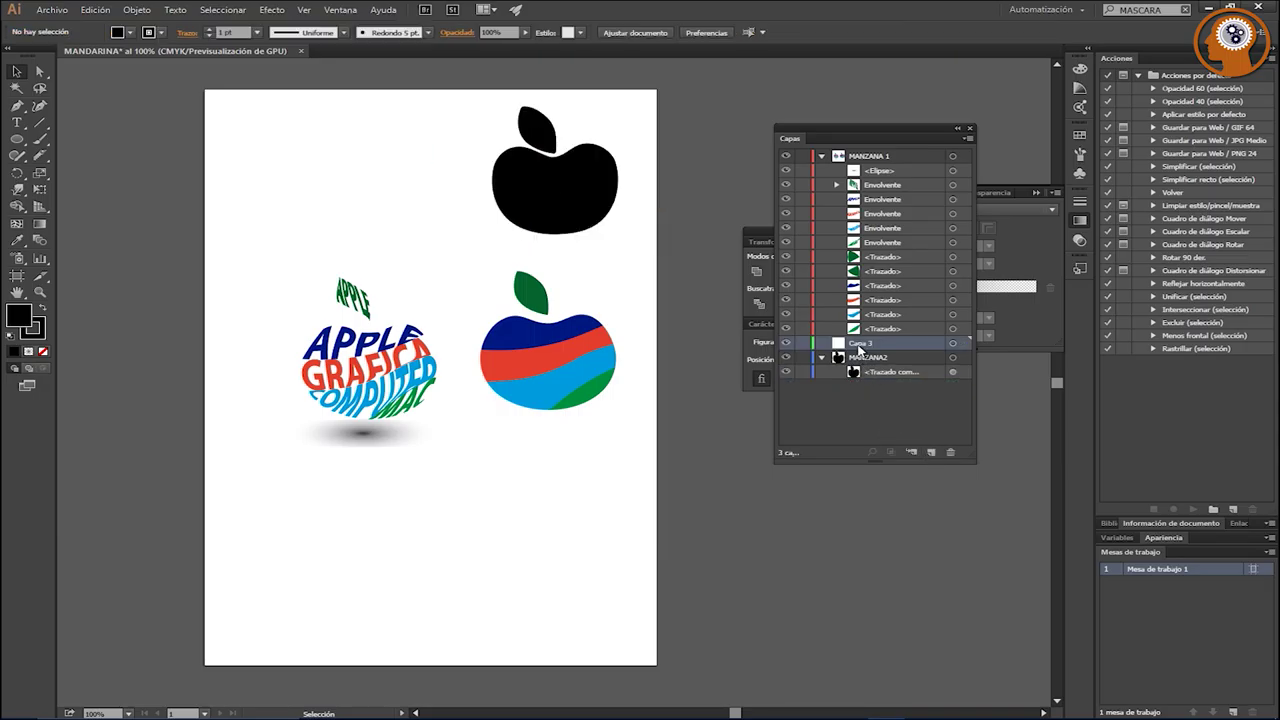
left_click(821, 358)
left_click_drag(850, 343, 848, 372)
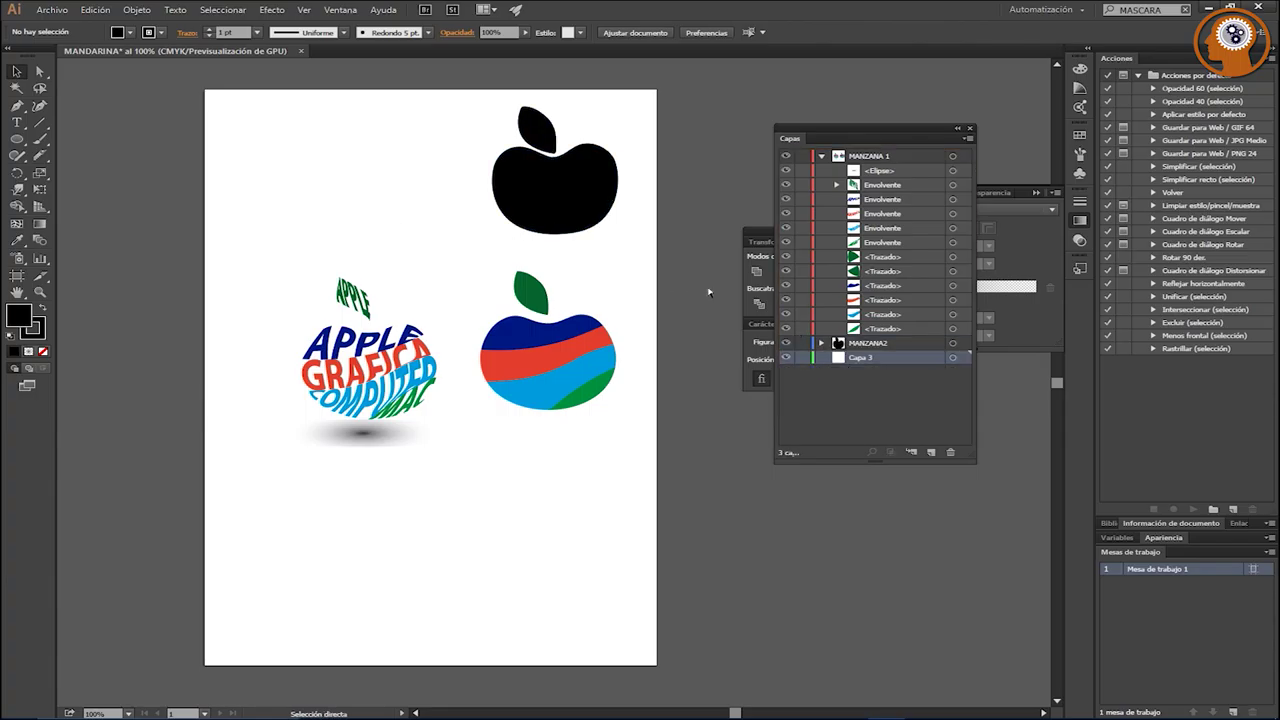
left_click(852, 343)
left_click(841, 366)
left_click(838, 360, "ctrl")
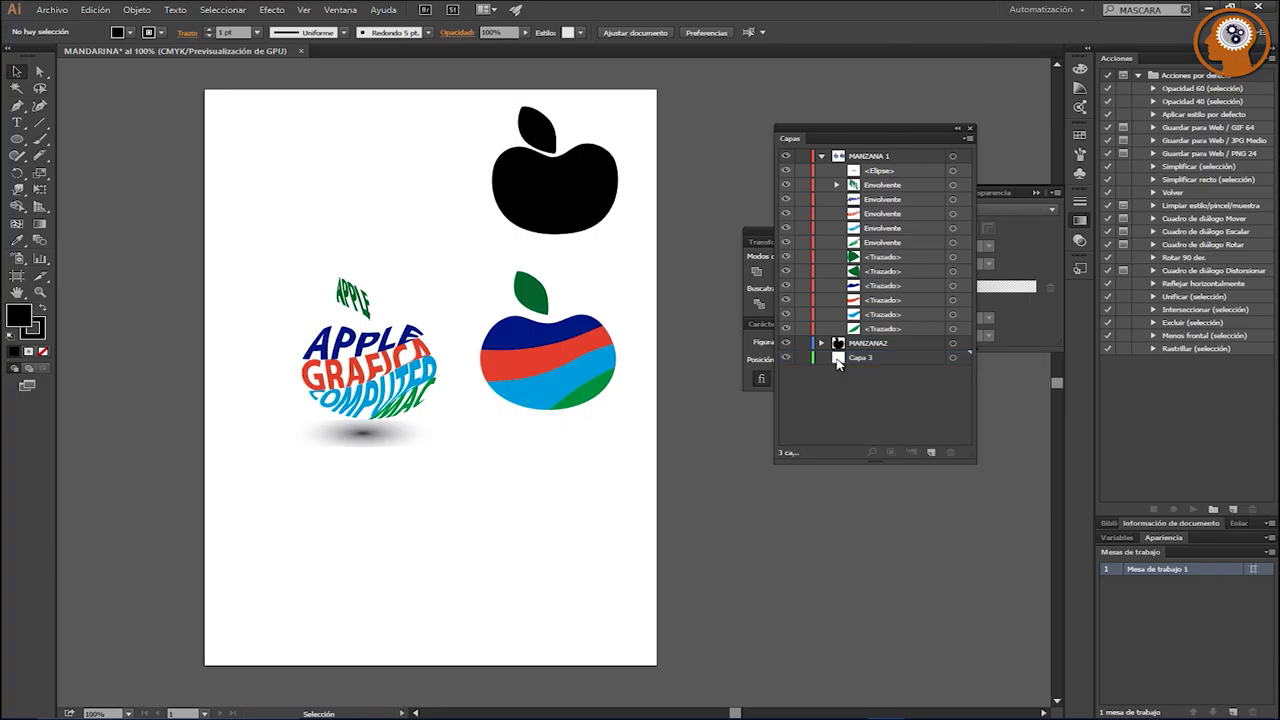
Step: Move the Capa 3 photo up over the black apple, keeping Capa 3 beneath MANZANA2
left_click(837, 360)
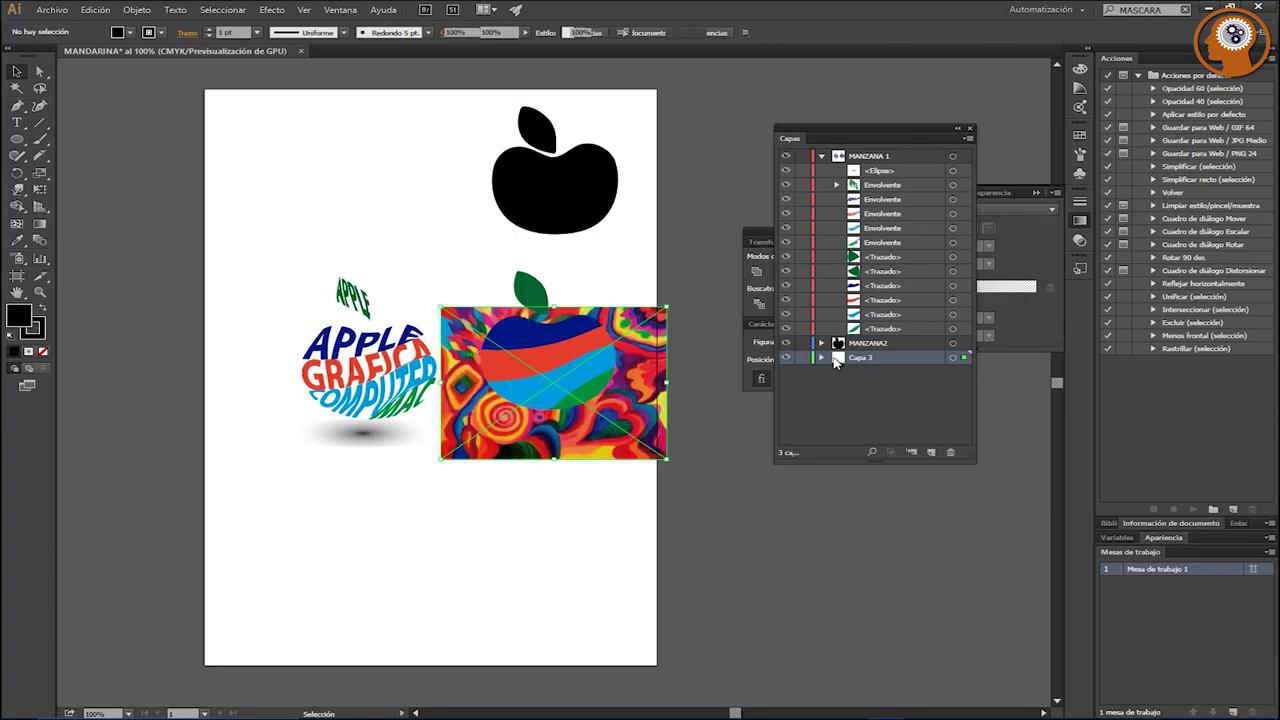
left_click_drag(472, 440, 466, 236)
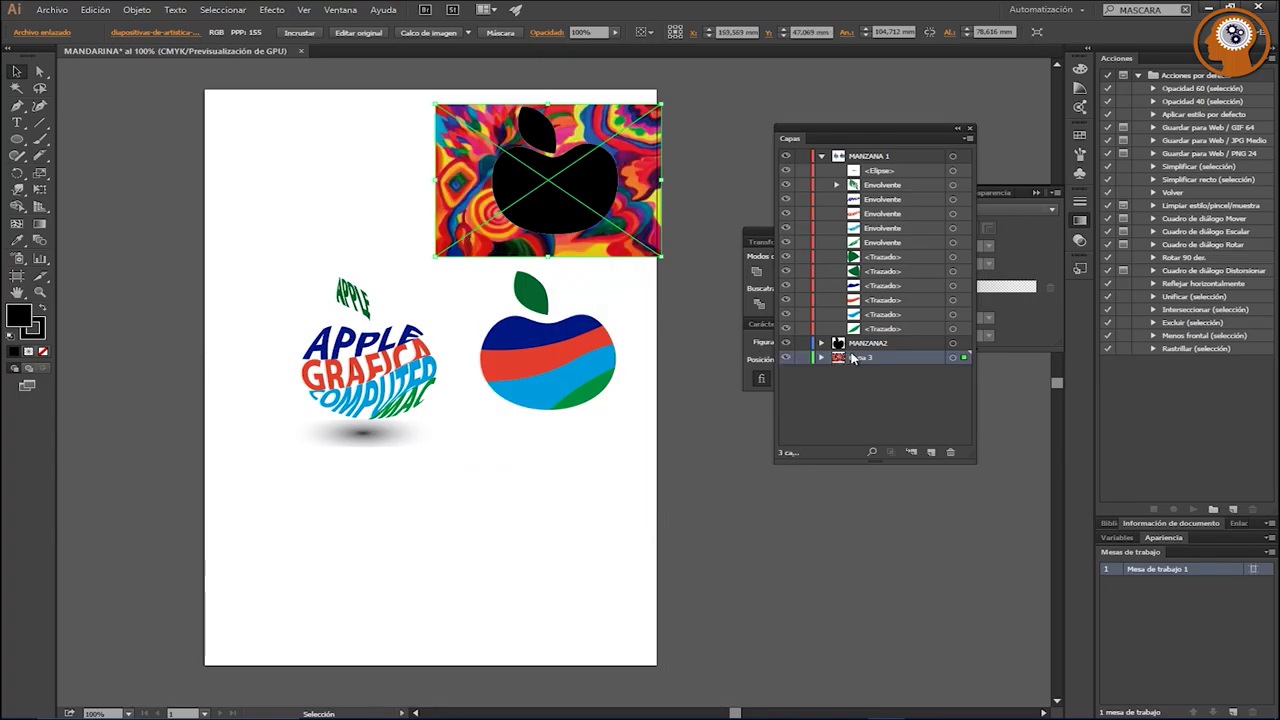
mouse_move(838, 358)
left_mouse_down()
mouse_move(857, 343)
mouse_move(860, 376)
left_mouse_up()
left_click(368, 175)
left_click(527, 202)
left_click(468, 250, "shift")
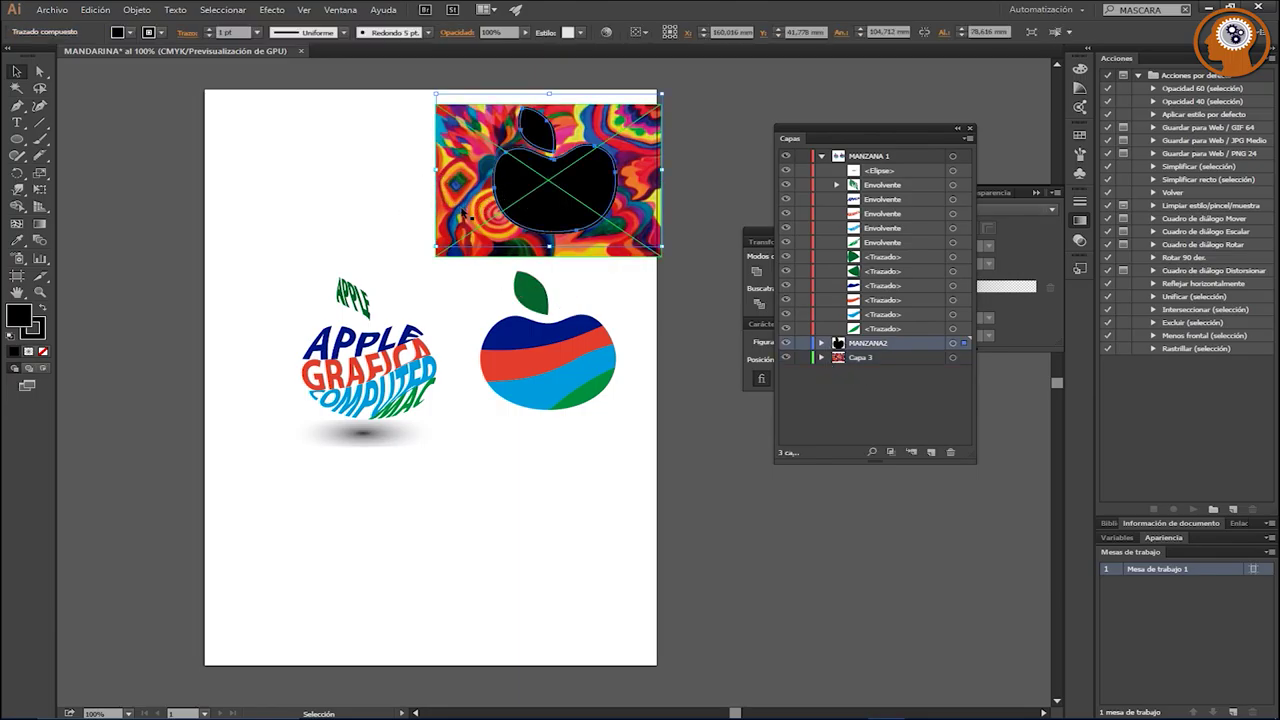
Step: Select both the Capa 3 and MANZANA2 layers
left_click(361, 211)
left_click(866, 357)
left_click(866, 345, "shift")
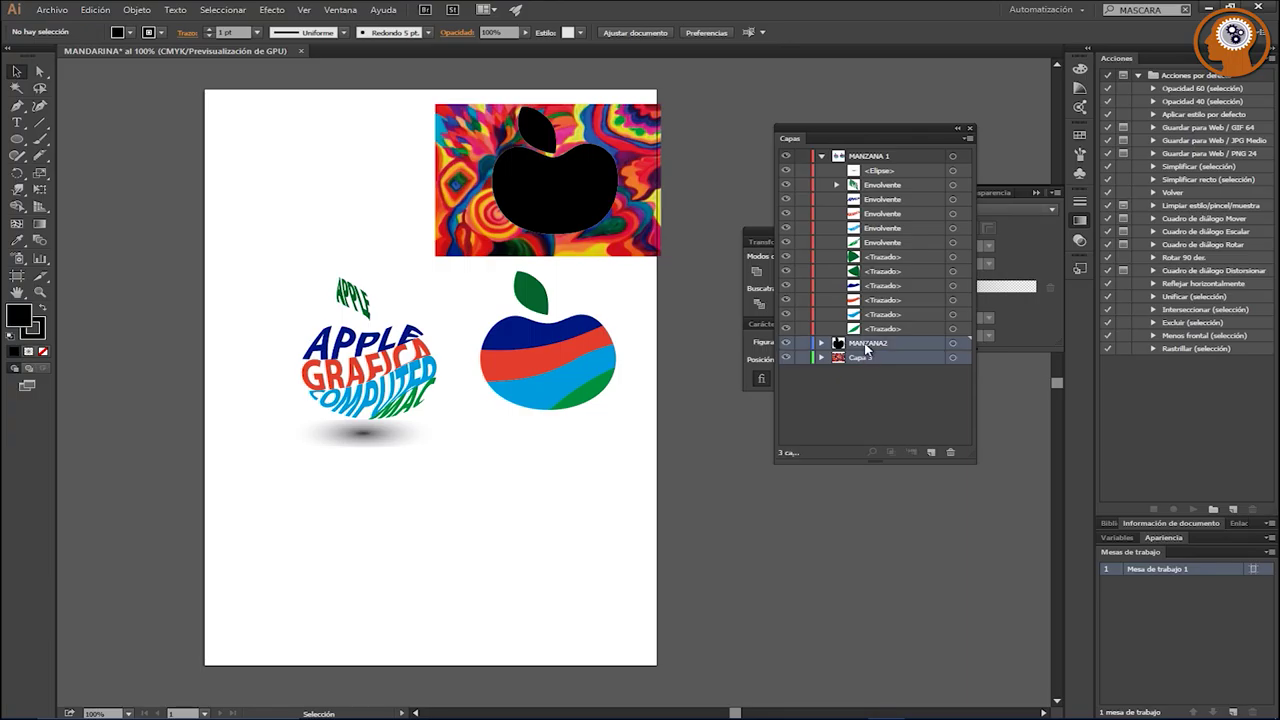
left_click(530, 200)
left_click(466, 256, "shift")
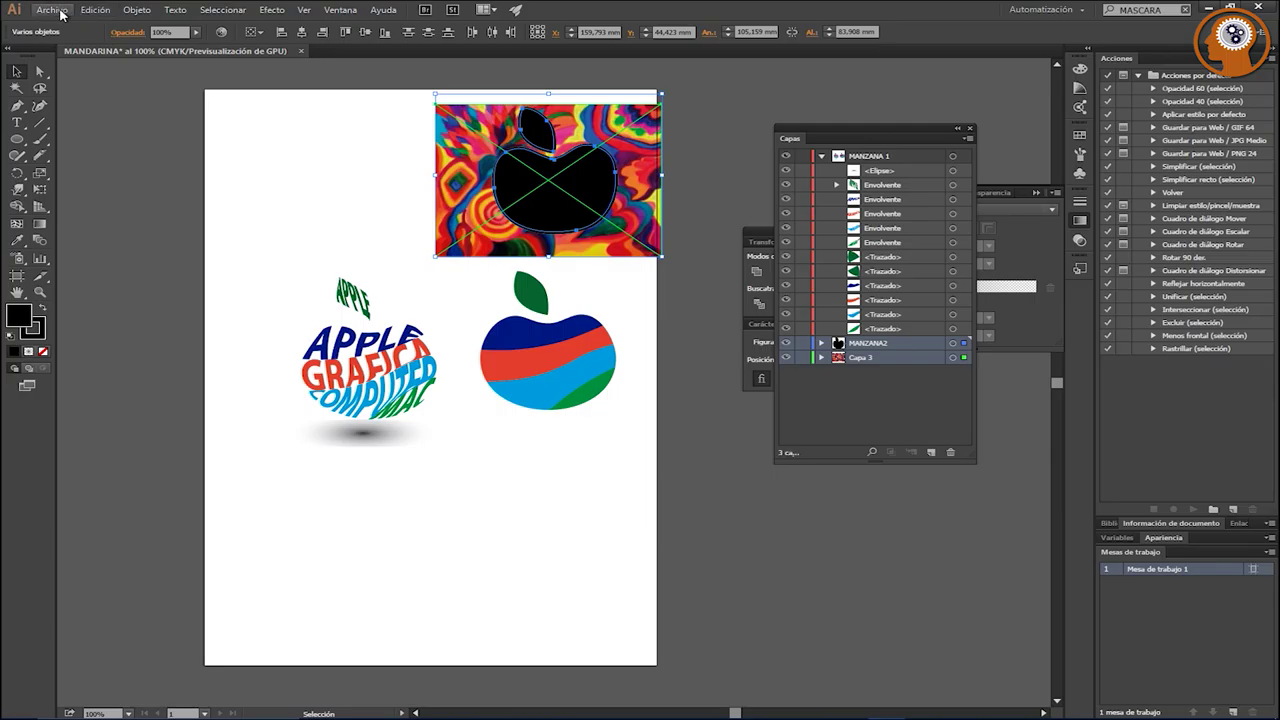
left_click(62, 12)
left_click(52, 10)
left_click(137, 10)
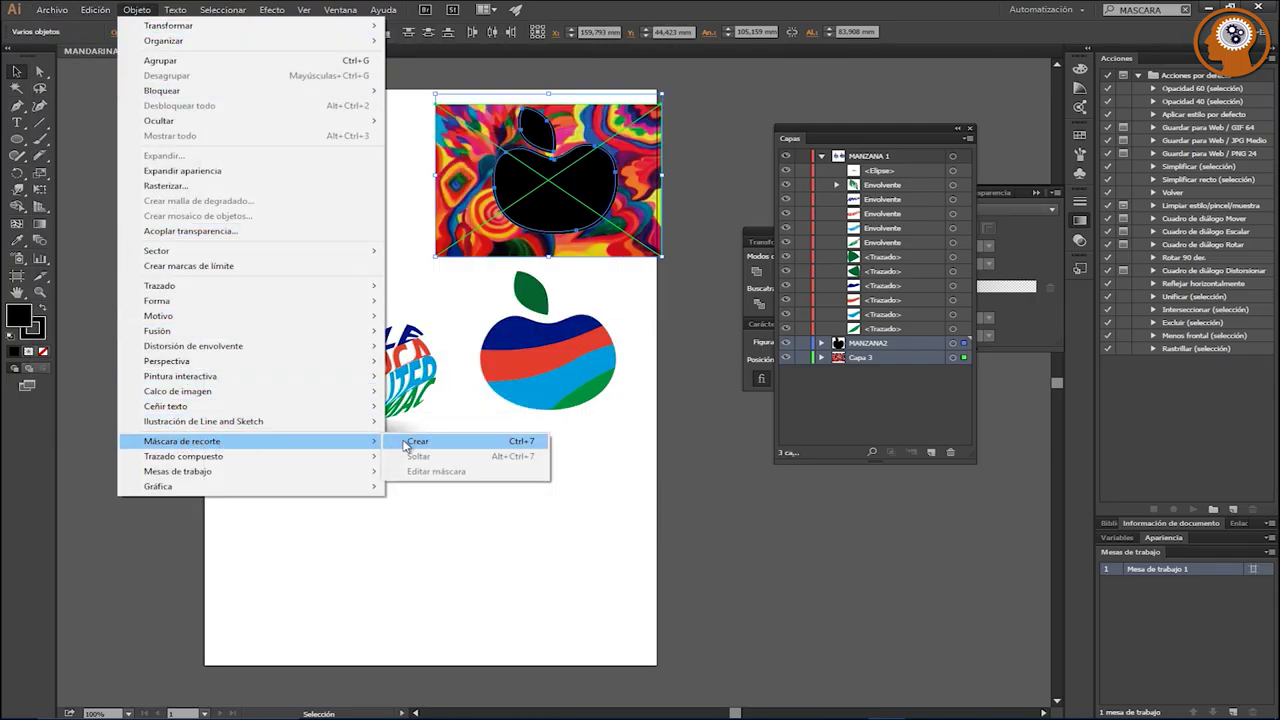
left_click(409, 440)
left_click(295, 104)
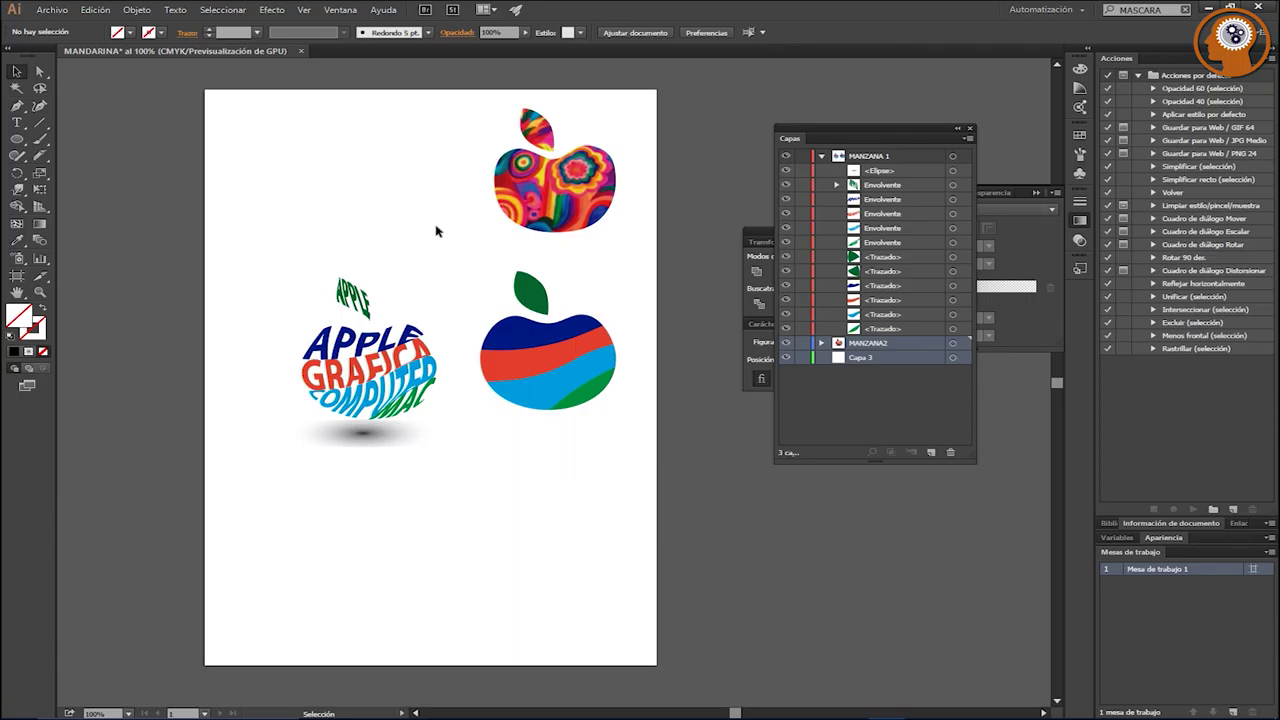
double_click(572, 192)
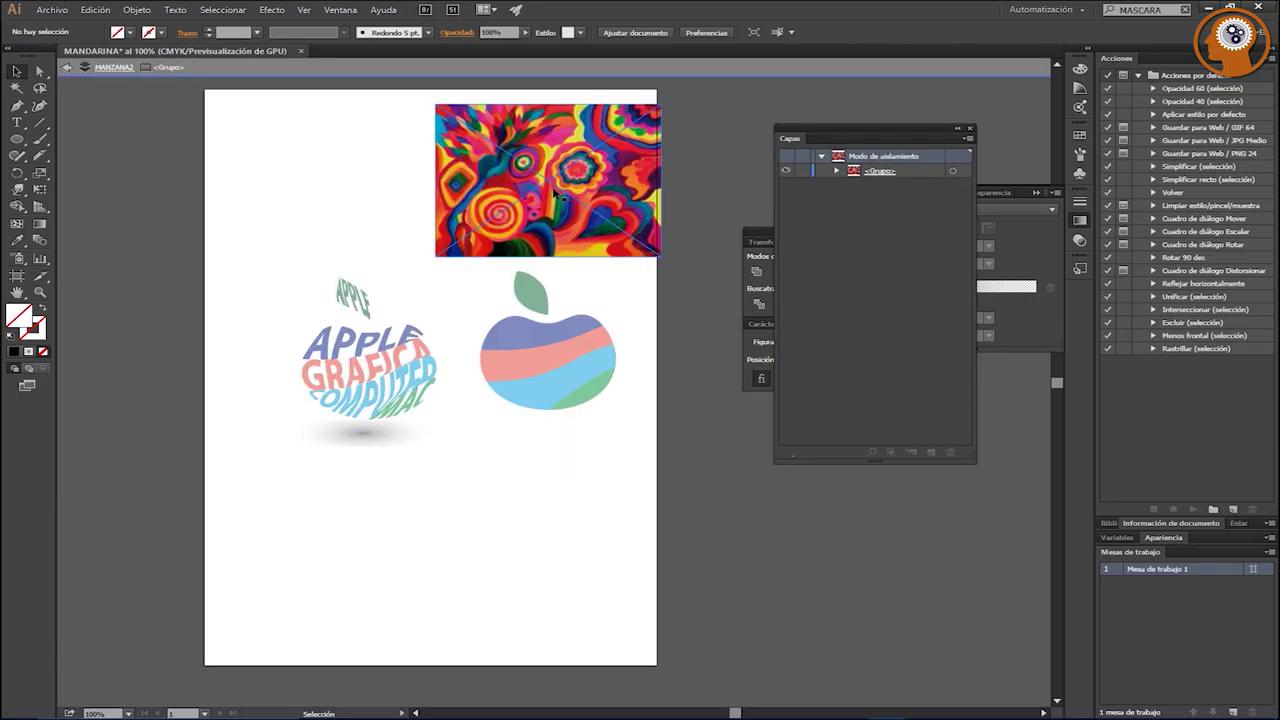
key("a")
key("v")
left_click_drag(467, 200, 470, 203)
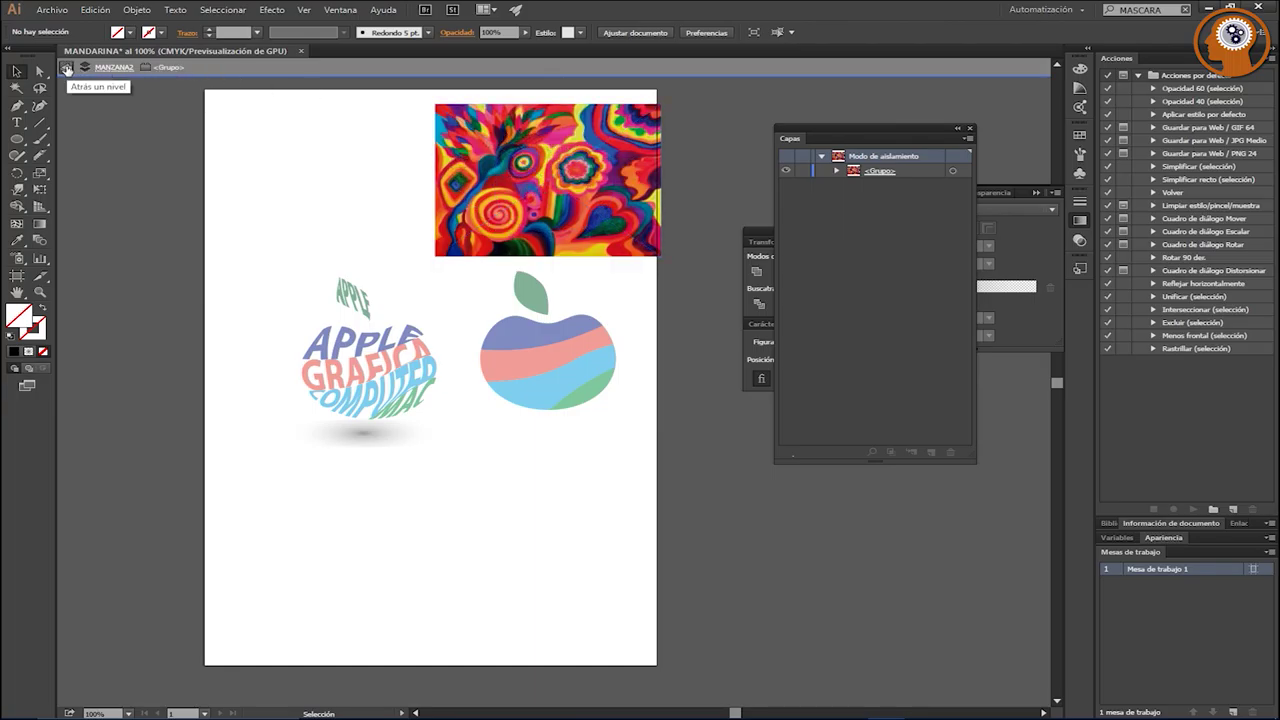
left_click(66, 67)
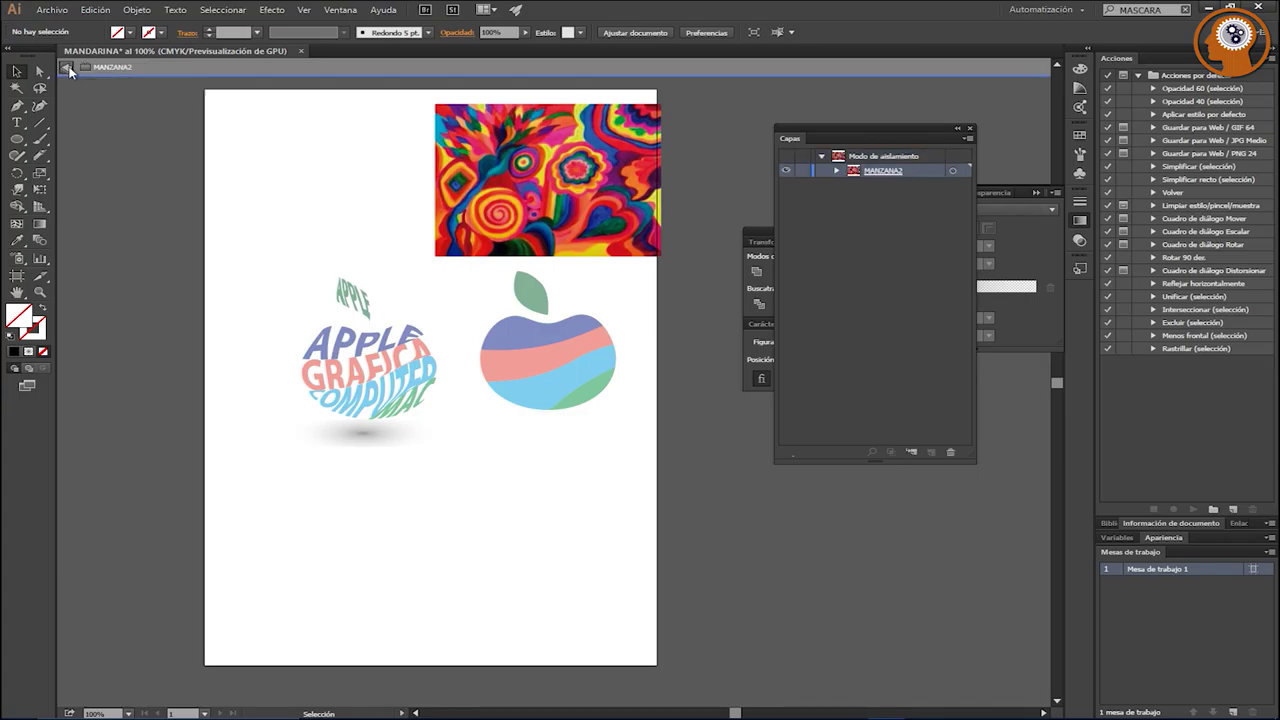
left_click(67, 68)
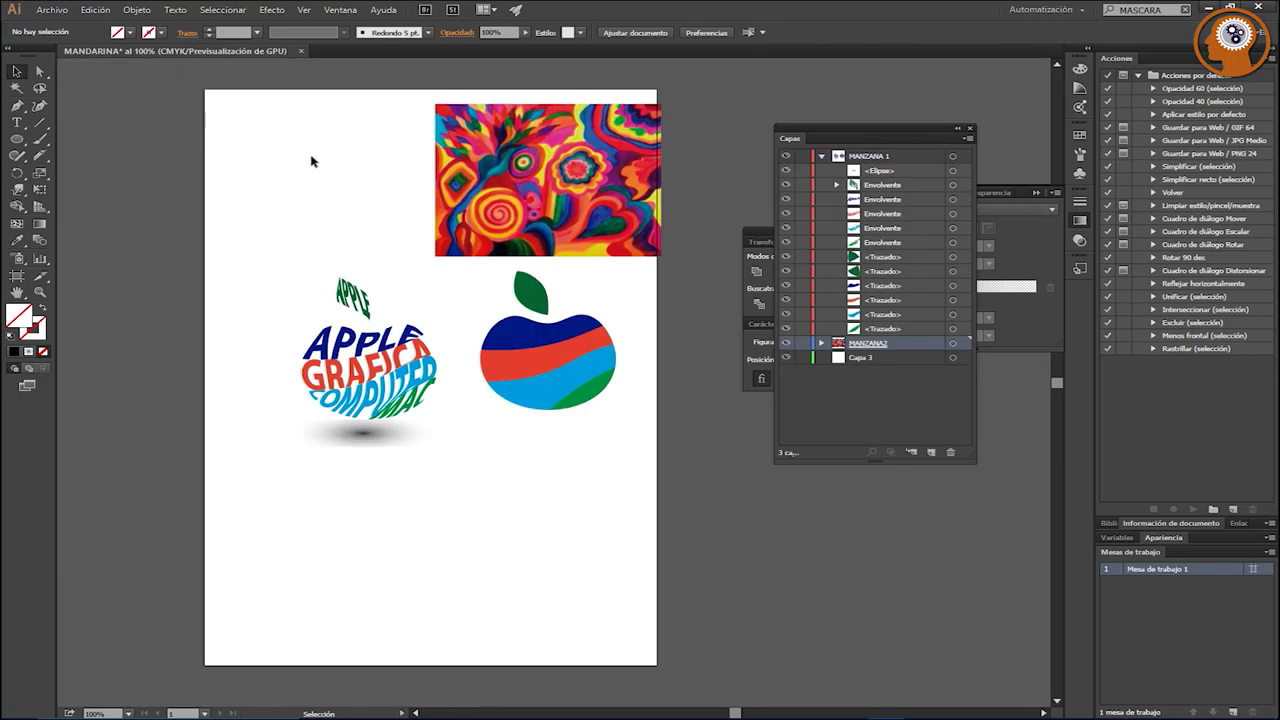
key("ctrl+z")
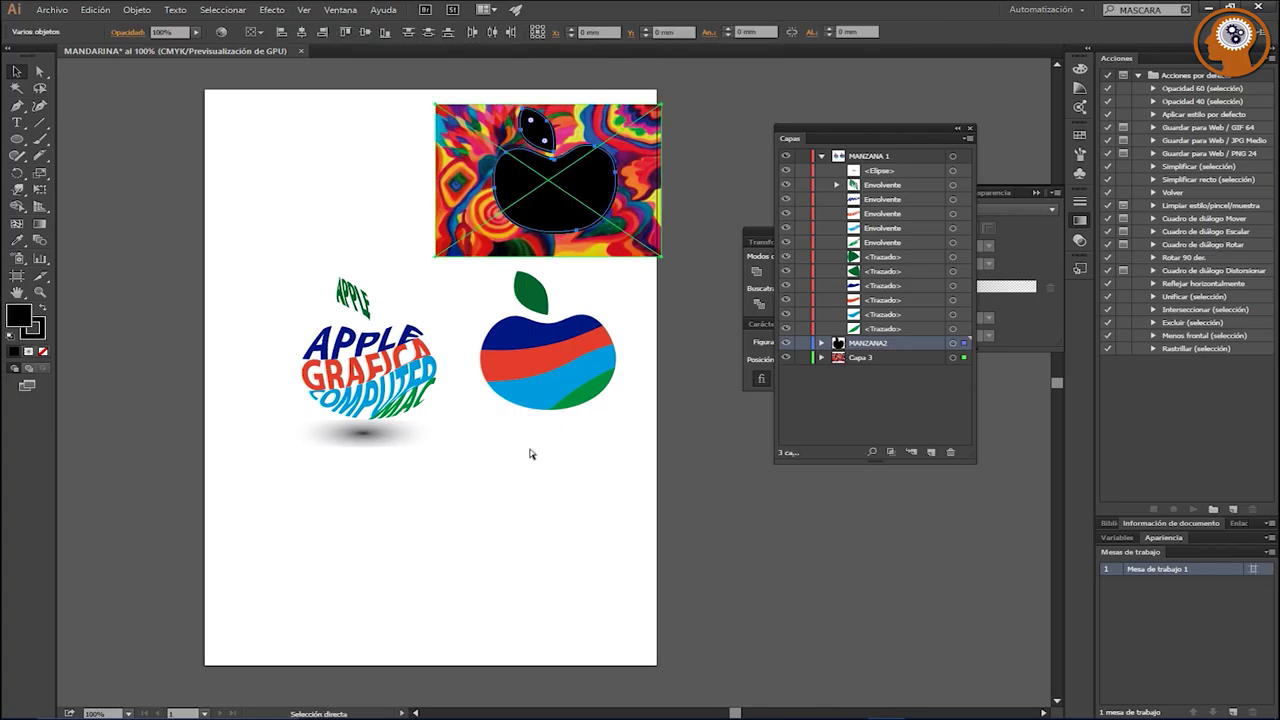
Step: Move the photo over the black apple, trial a clipping mask, then undo it
key("ctrl+z")
key("ctrl+z")
key("ctrl+z")
left_click_drag(528, 452, 471, 225)
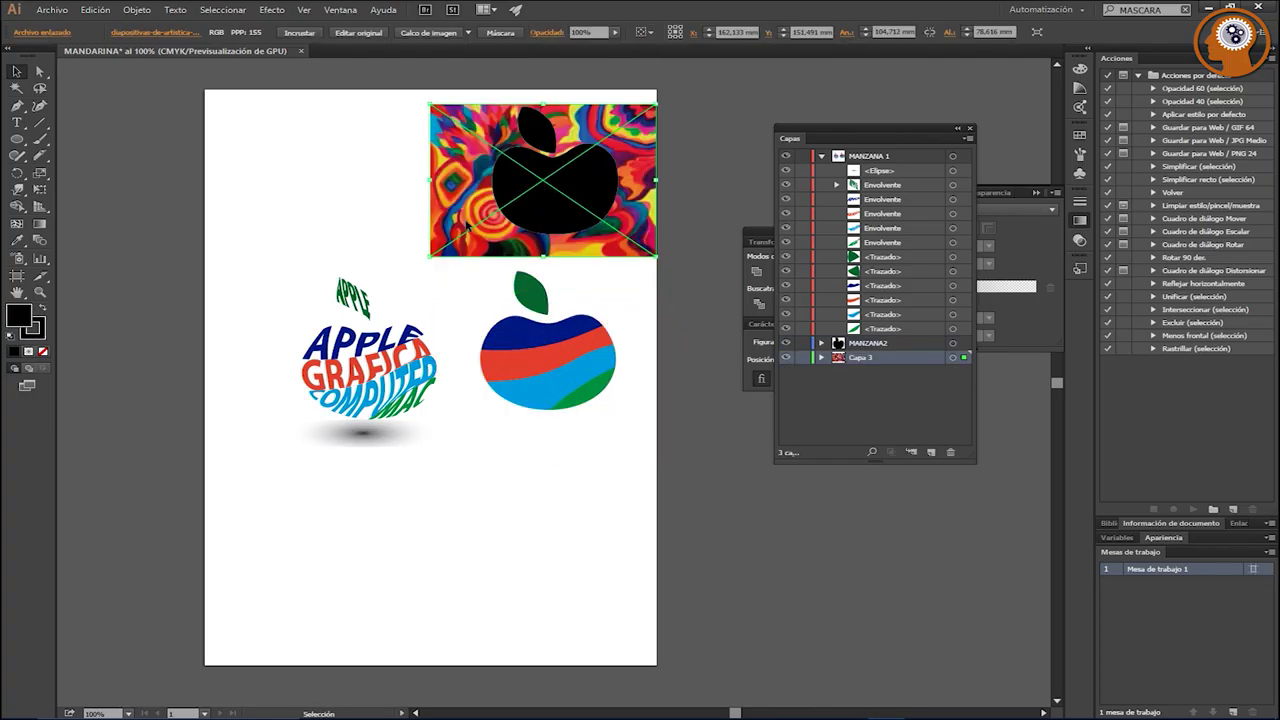
left_click(516, 207, "shift")
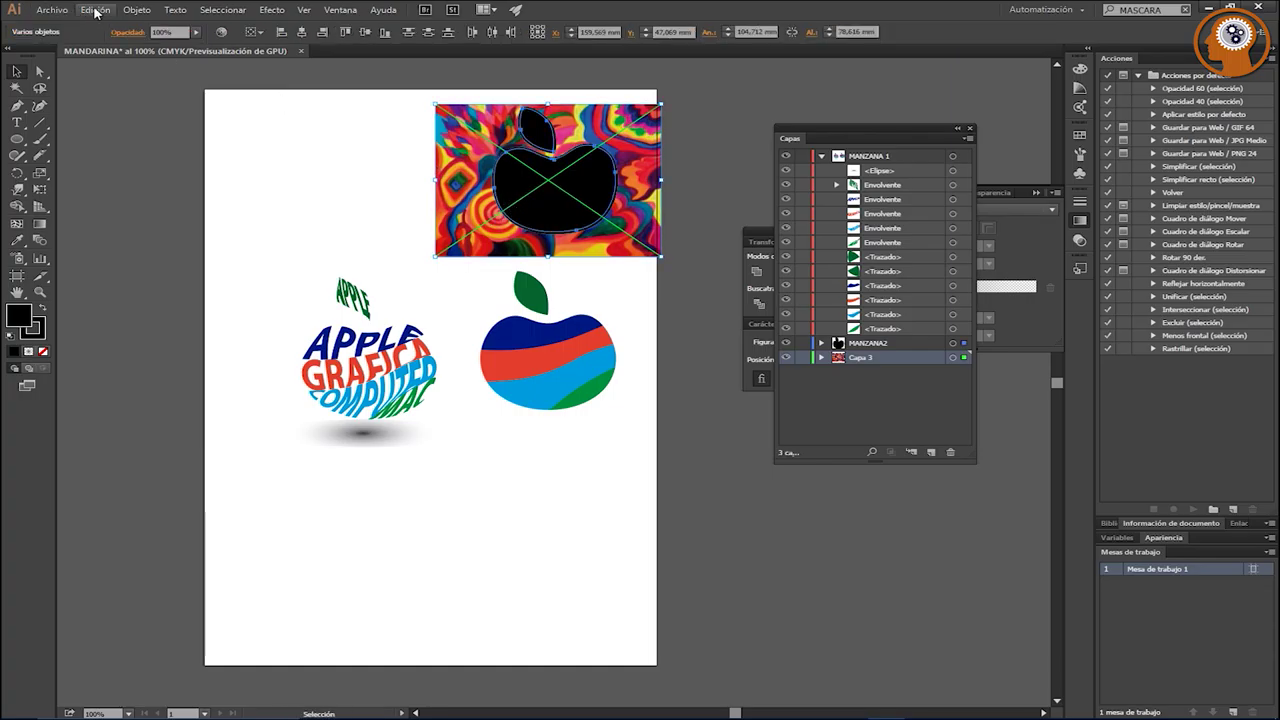
left_click(137, 10)
mouse_move(182, 441)
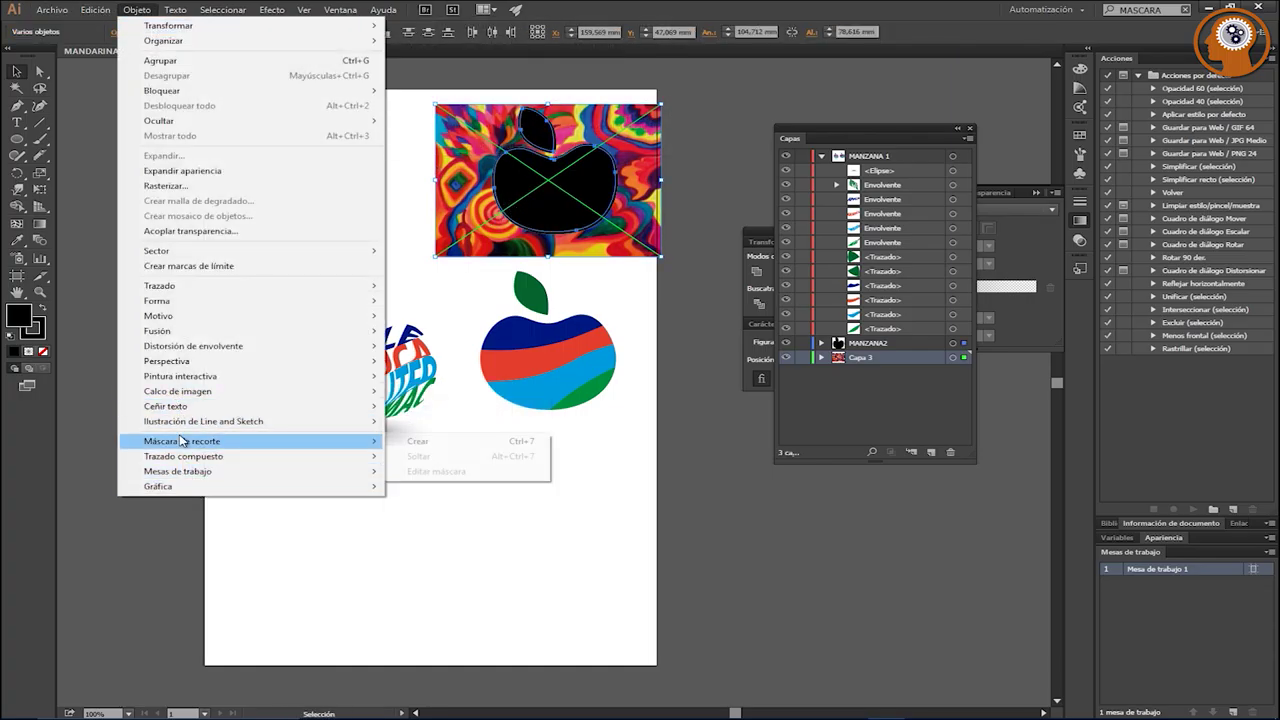
left_click(418, 442)
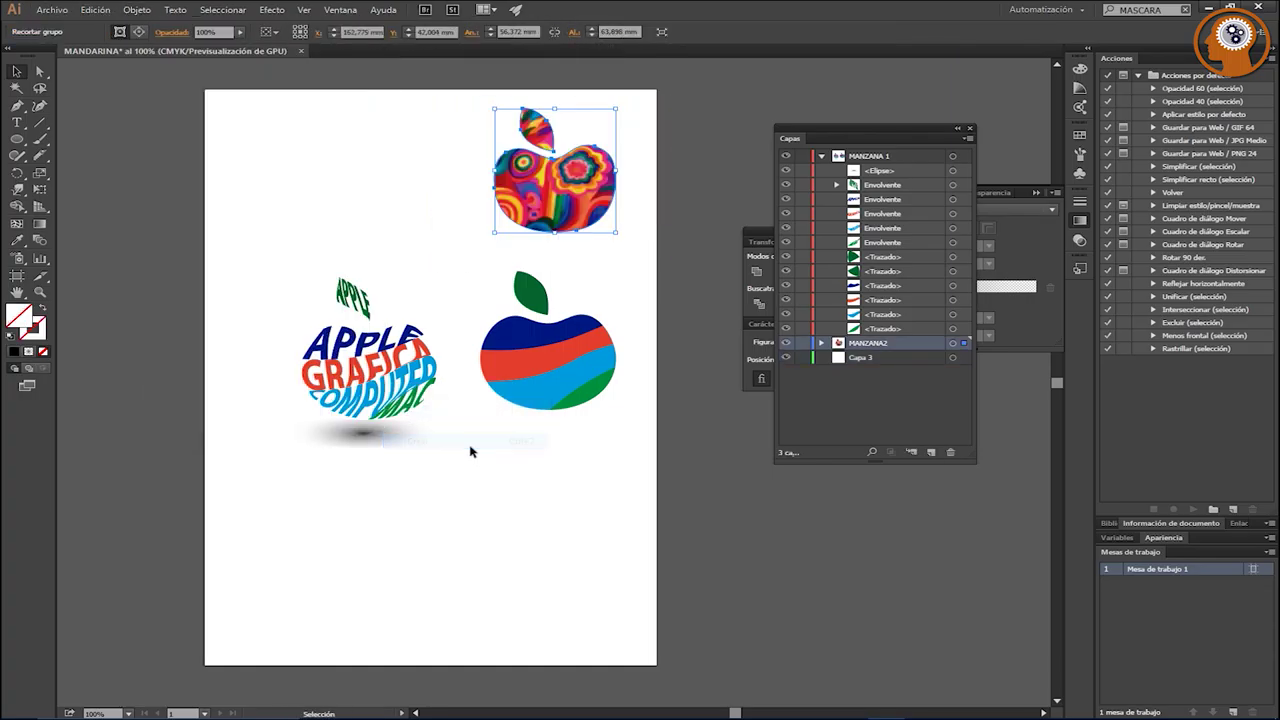
left_click(370, 193)
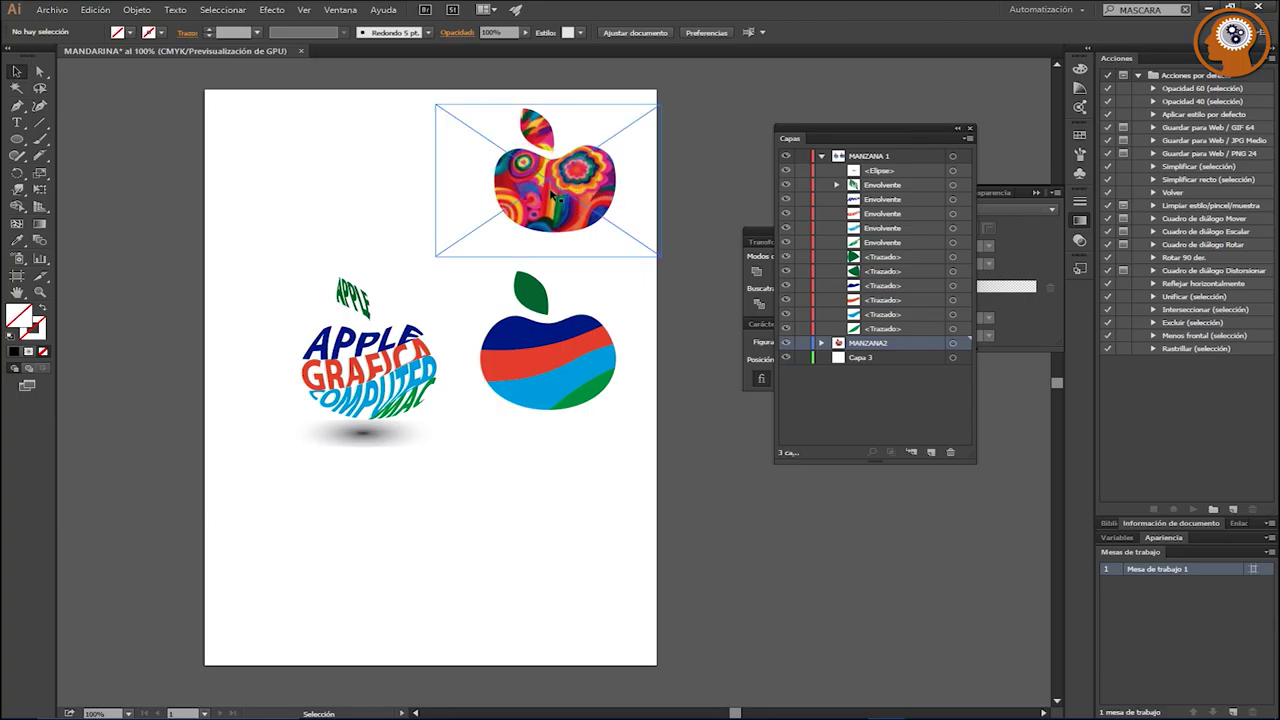
left_click_drag(546, 195, 556, 195)
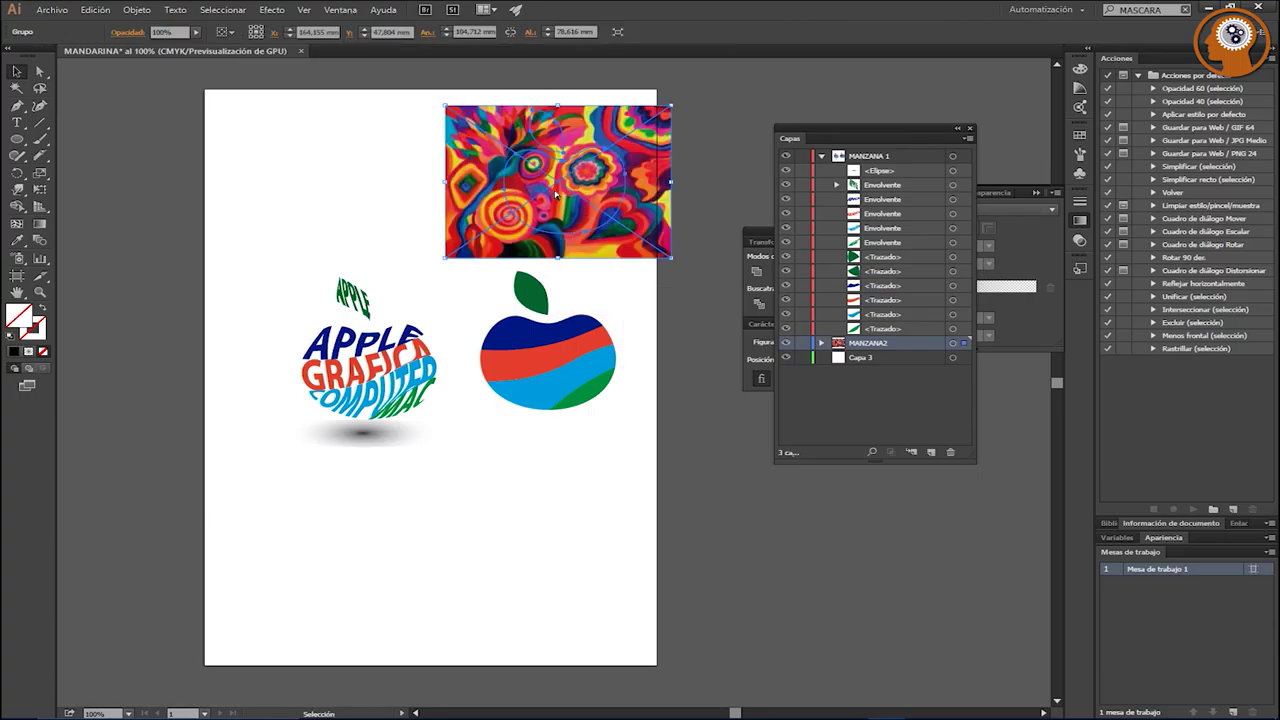
key("ctrl+z")
key("ctrl+z")
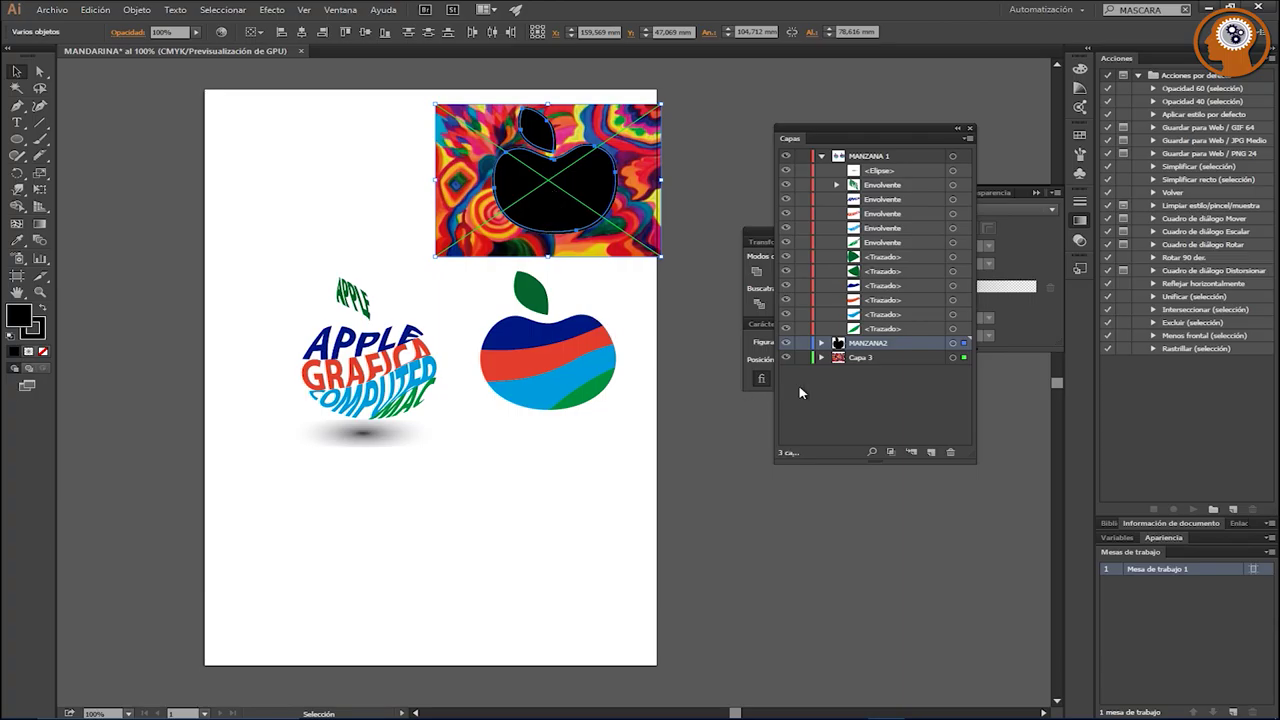
Step: Select the Capa 3 and MANZANA2 layers and clip the photo into the apple shape
left_click(860, 393)
left_click(852, 357)
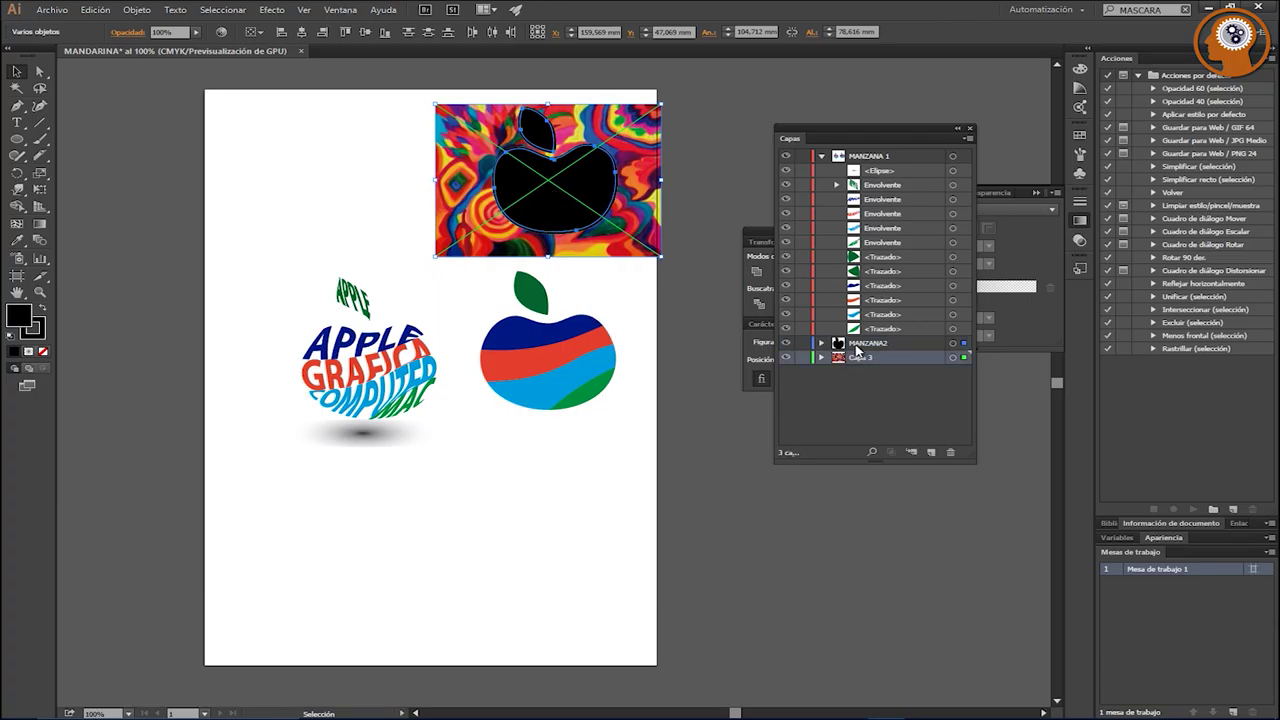
left_click(854, 348, "shift")
left_click(137, 10)
mouse_move(183, 456)
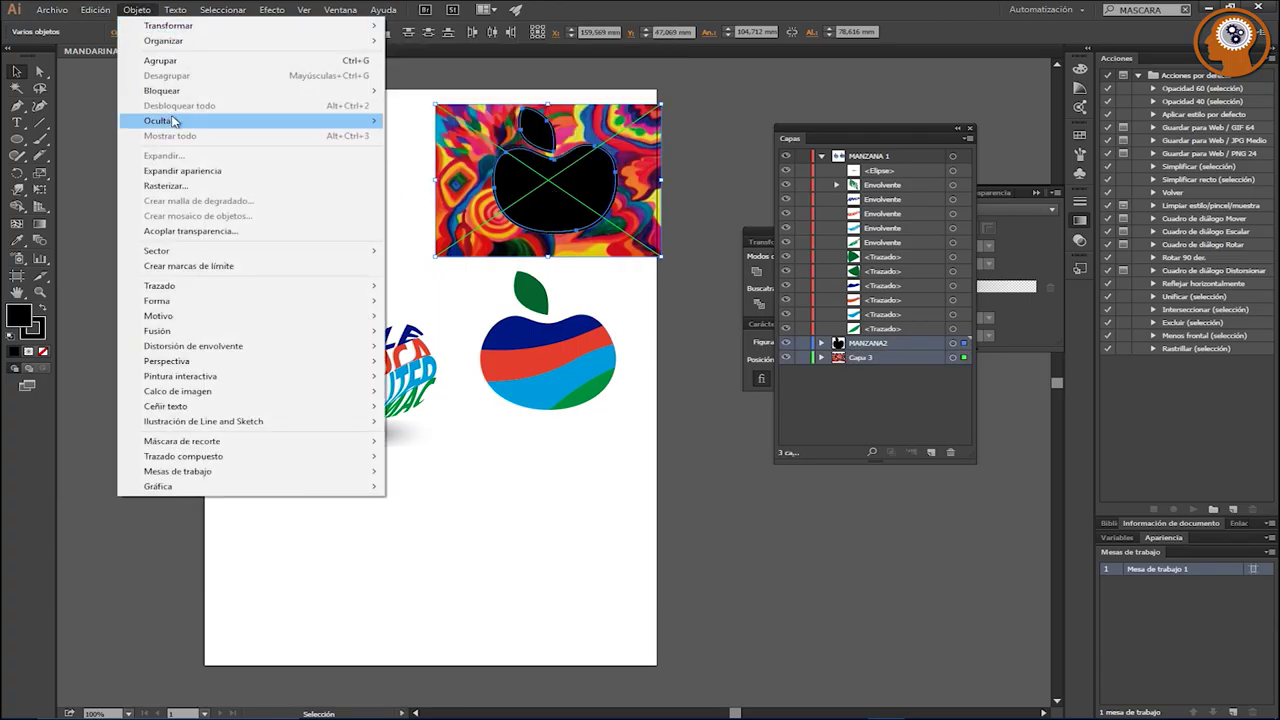
left_click(415, 441)
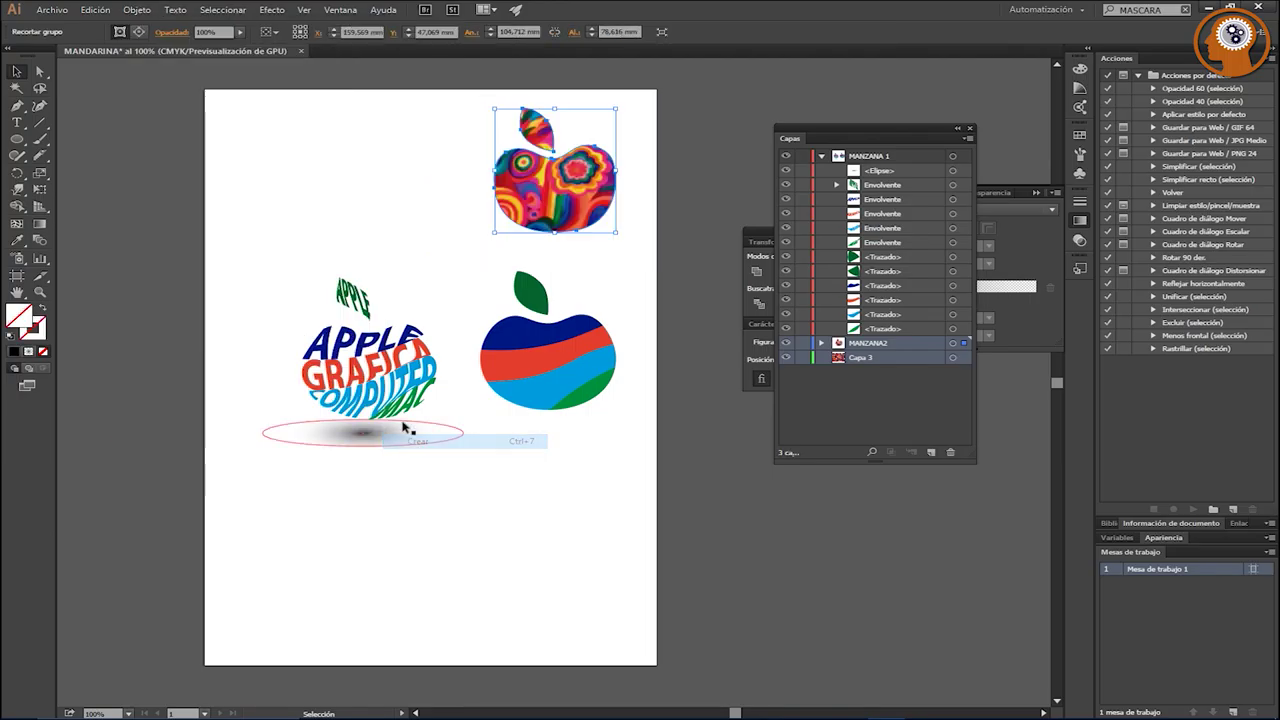
left_click(449, 194)
key("ctrl+z")
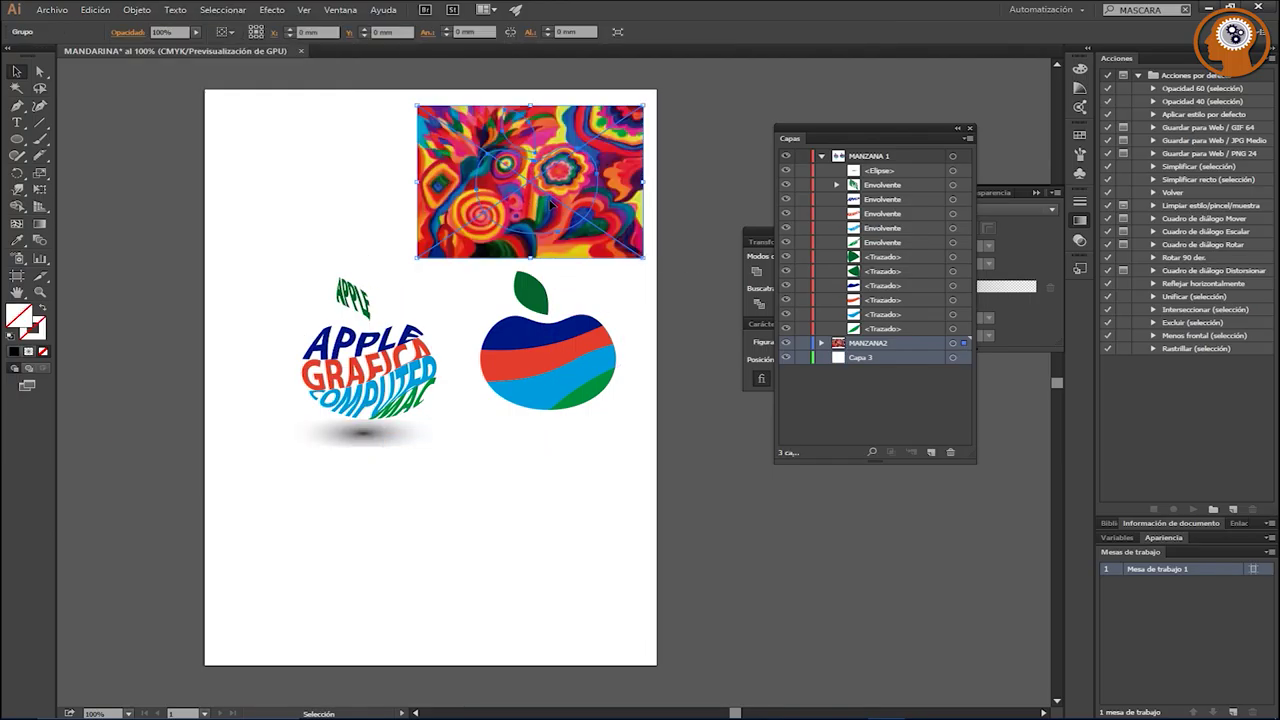
key("ctrl+z")
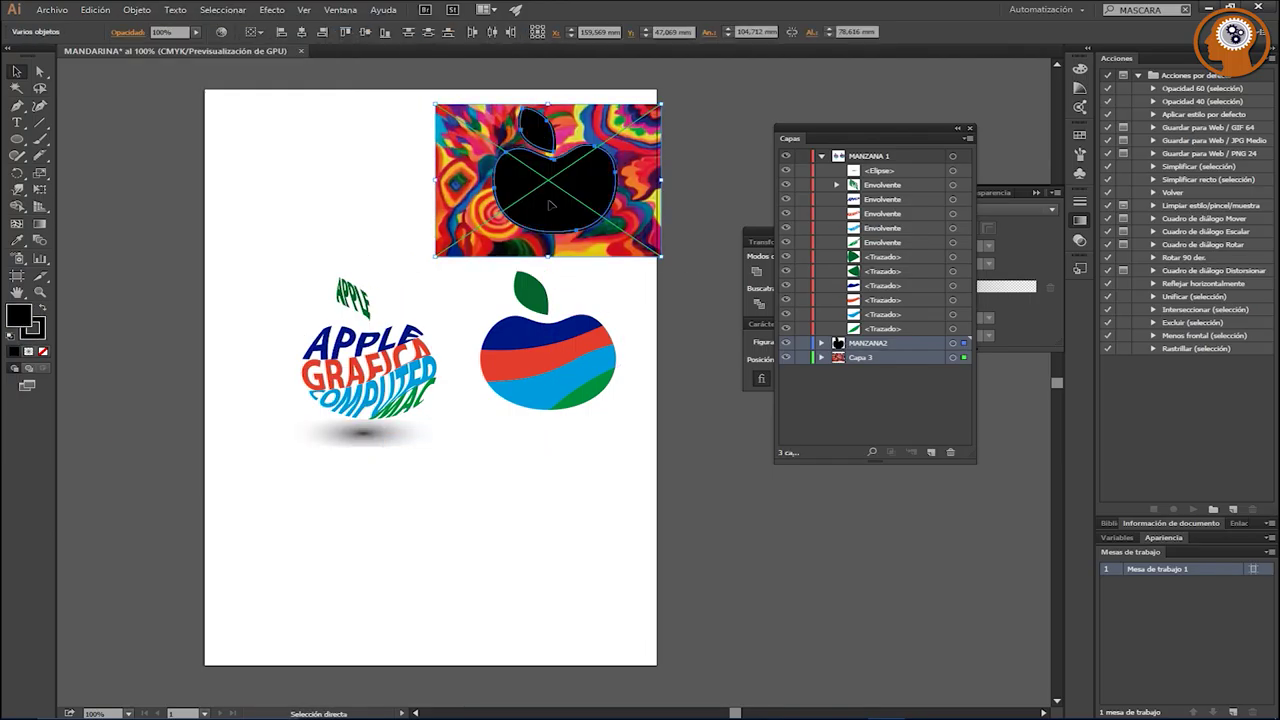
left_click(85, 12)
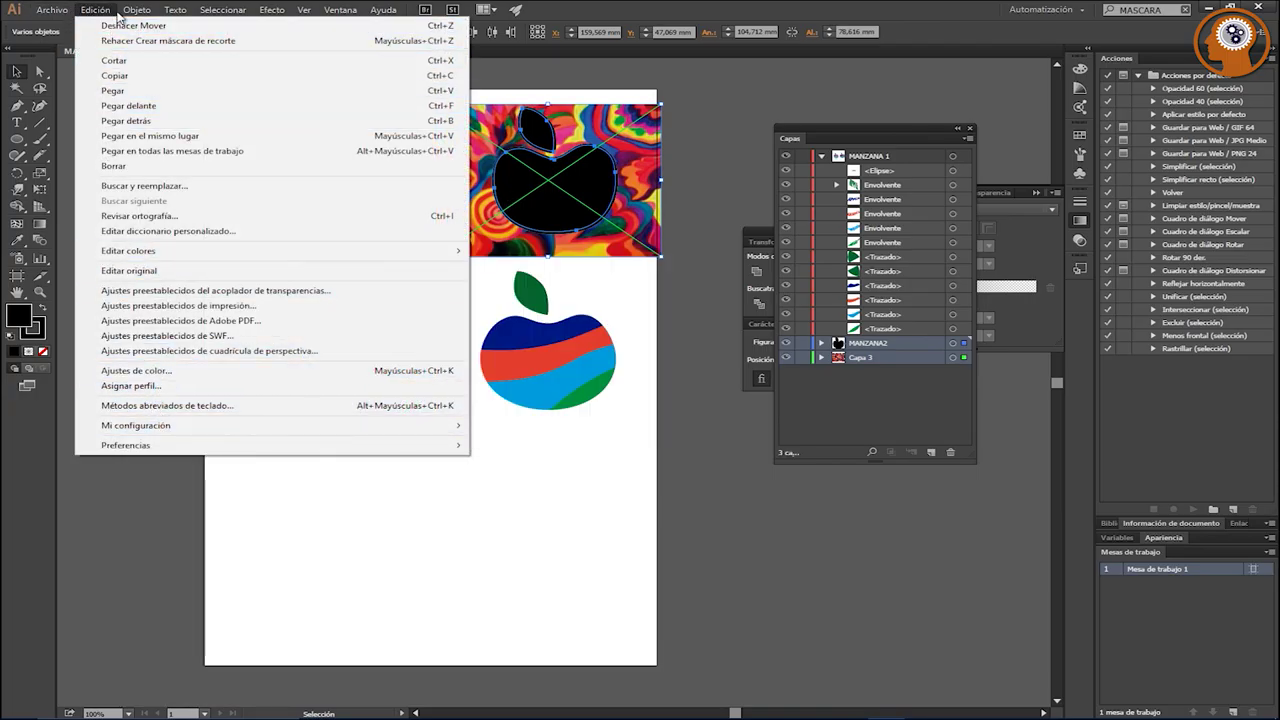
mouse_move(182, 441)
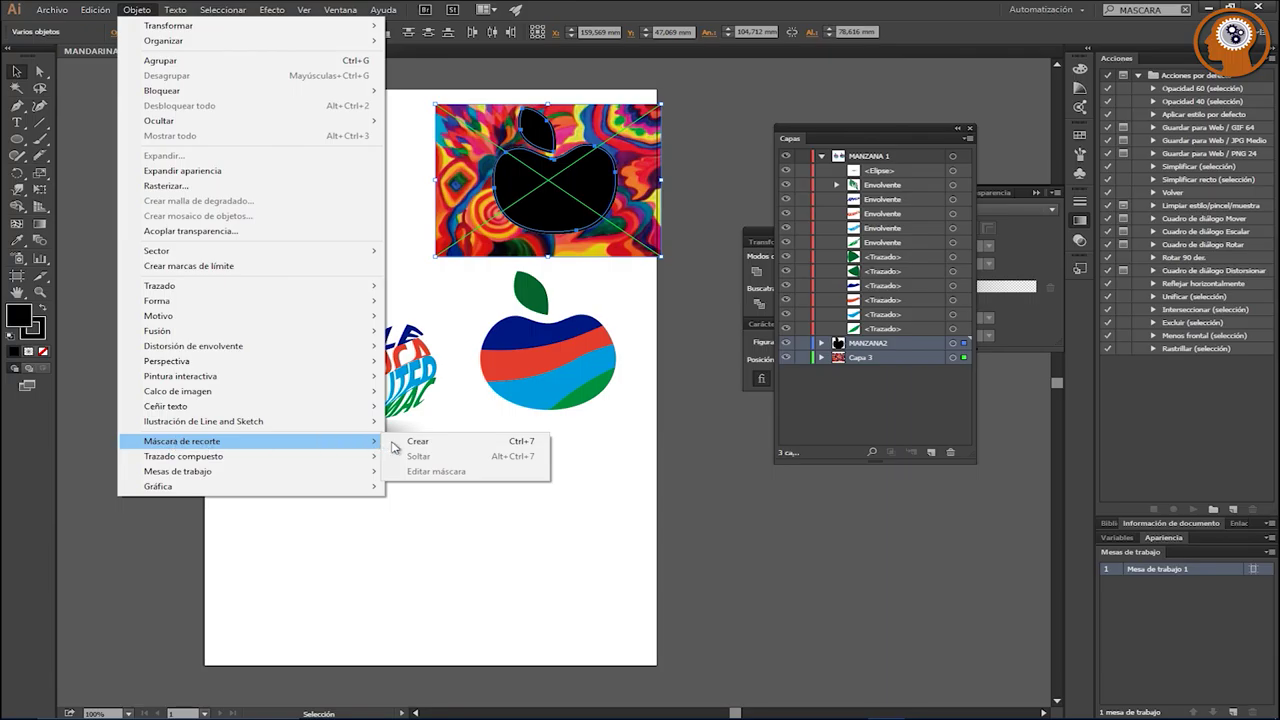
left_click(395, 445)
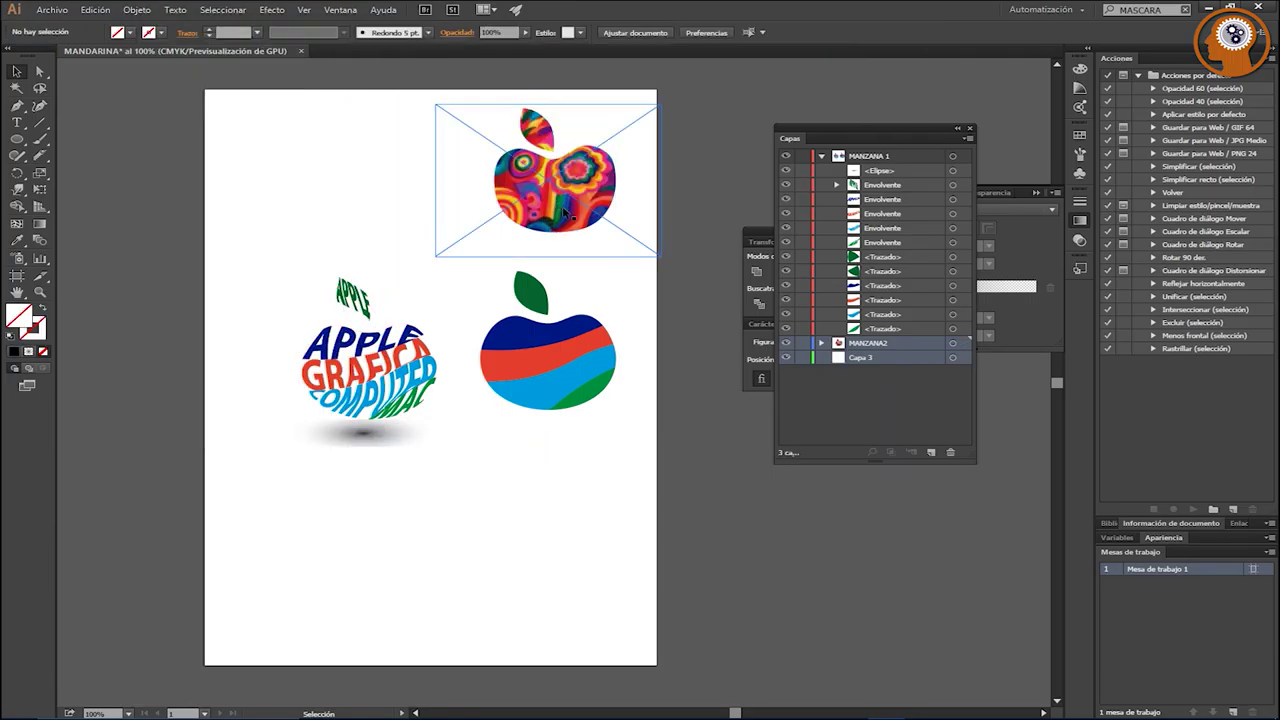
left_click(822, 343)
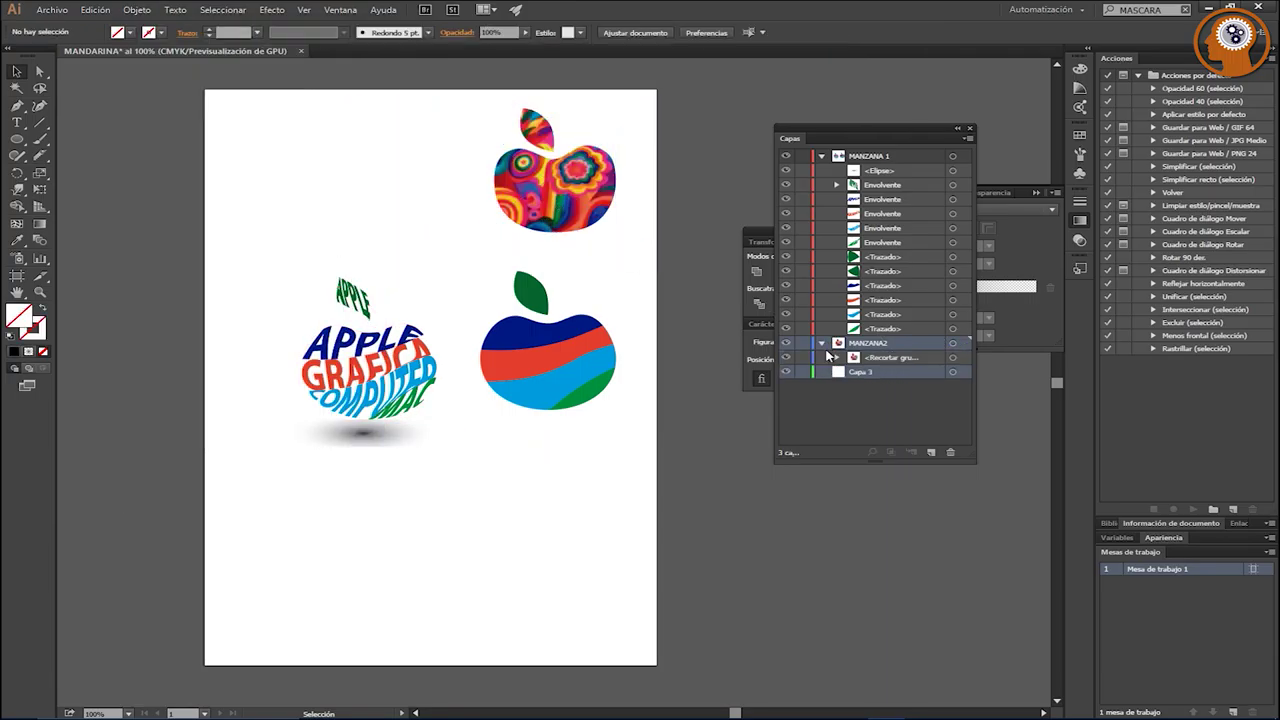
Step: Move the clipped photo group left onto the artboard above the striped apple
left_click(836, 357)
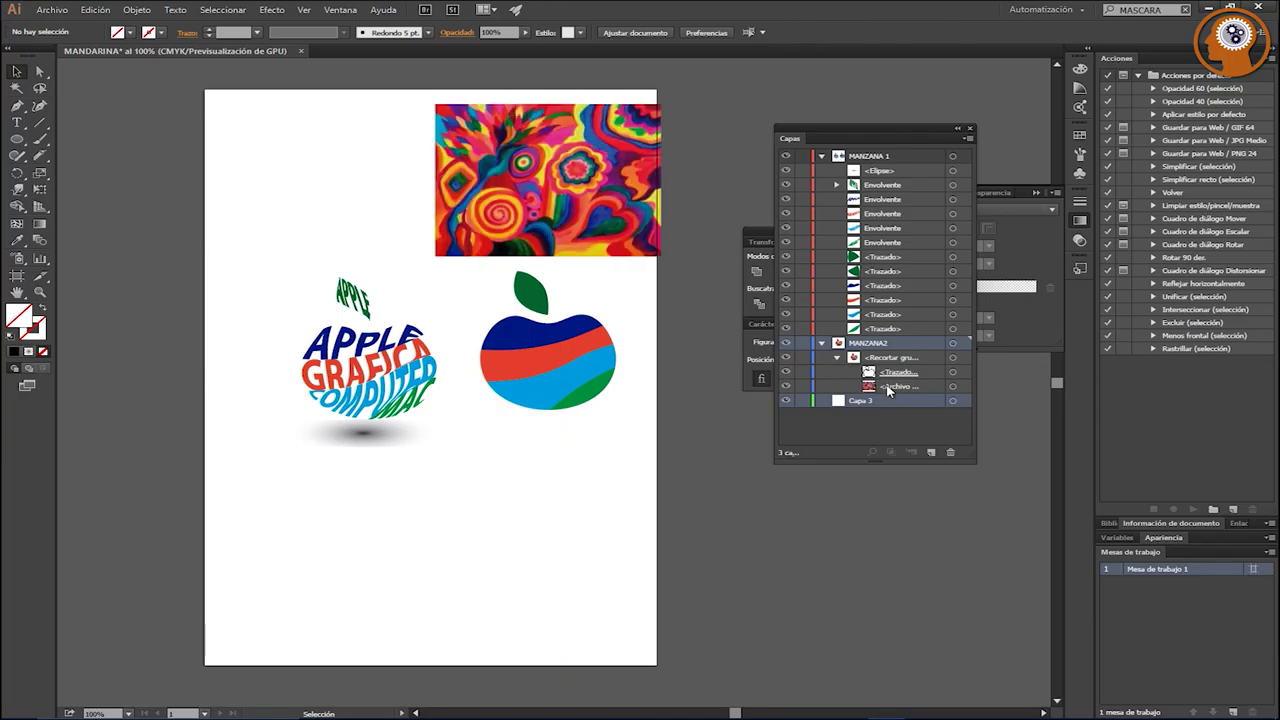
left_click(822, 343)
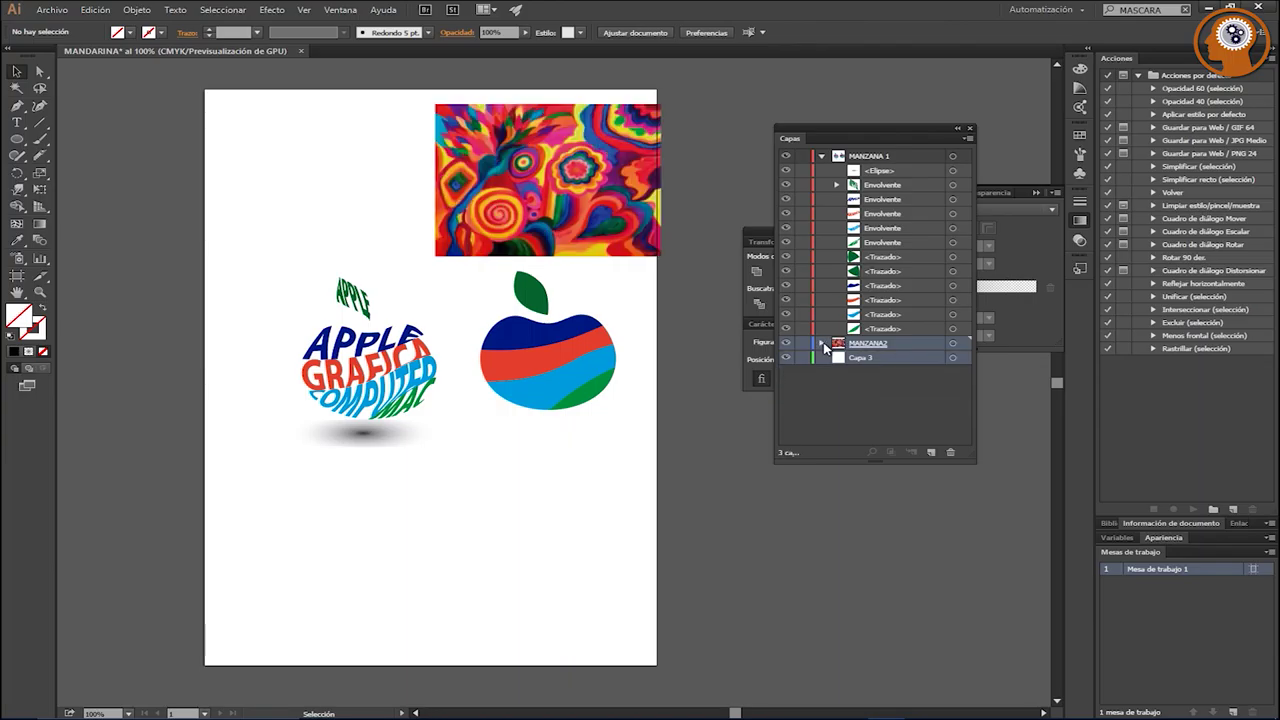
left_click_drag(507, 208, 442, 226)
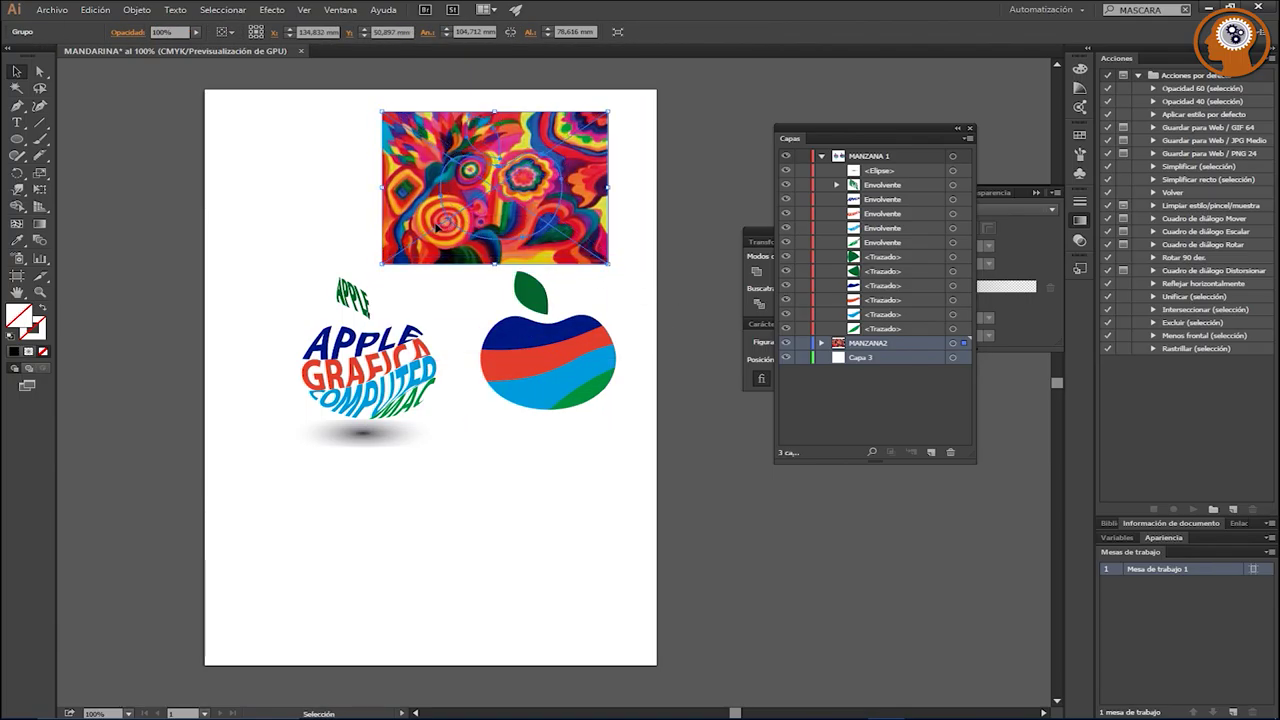
Step: Inspect the group's apple path and image in isolation mode, then exit it
double_click(424, 233)
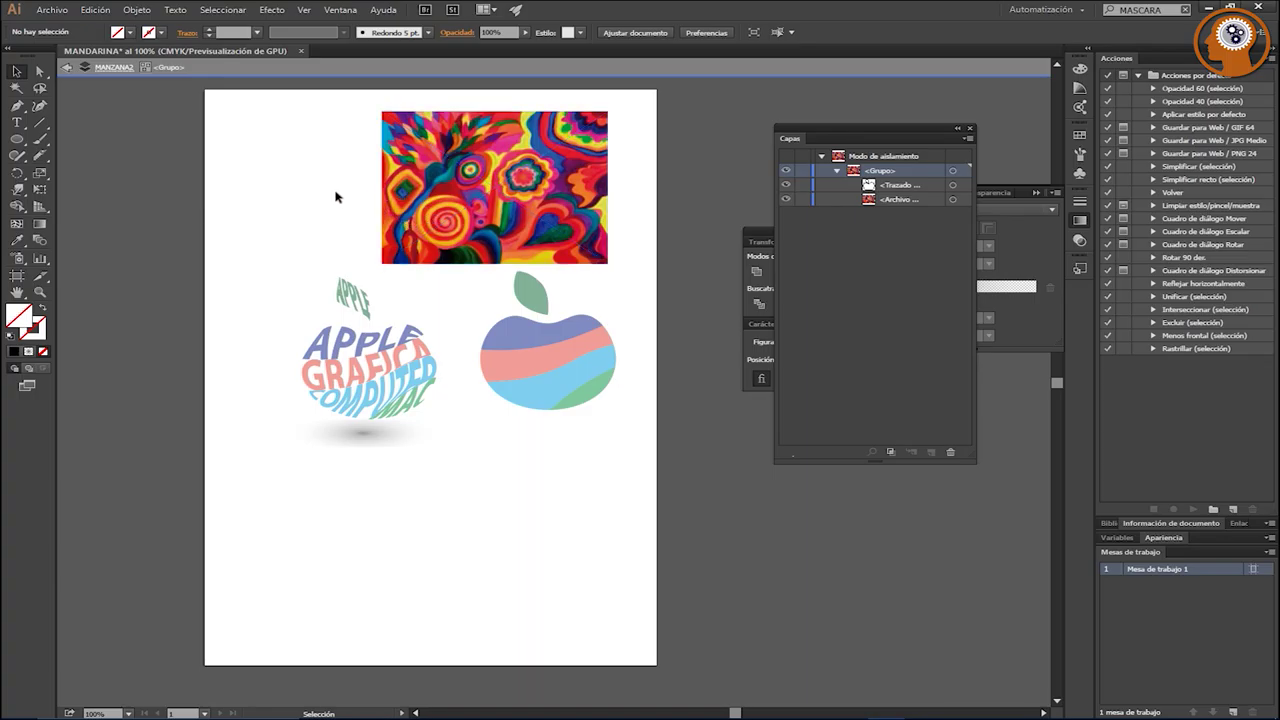
left_click(432, 226)
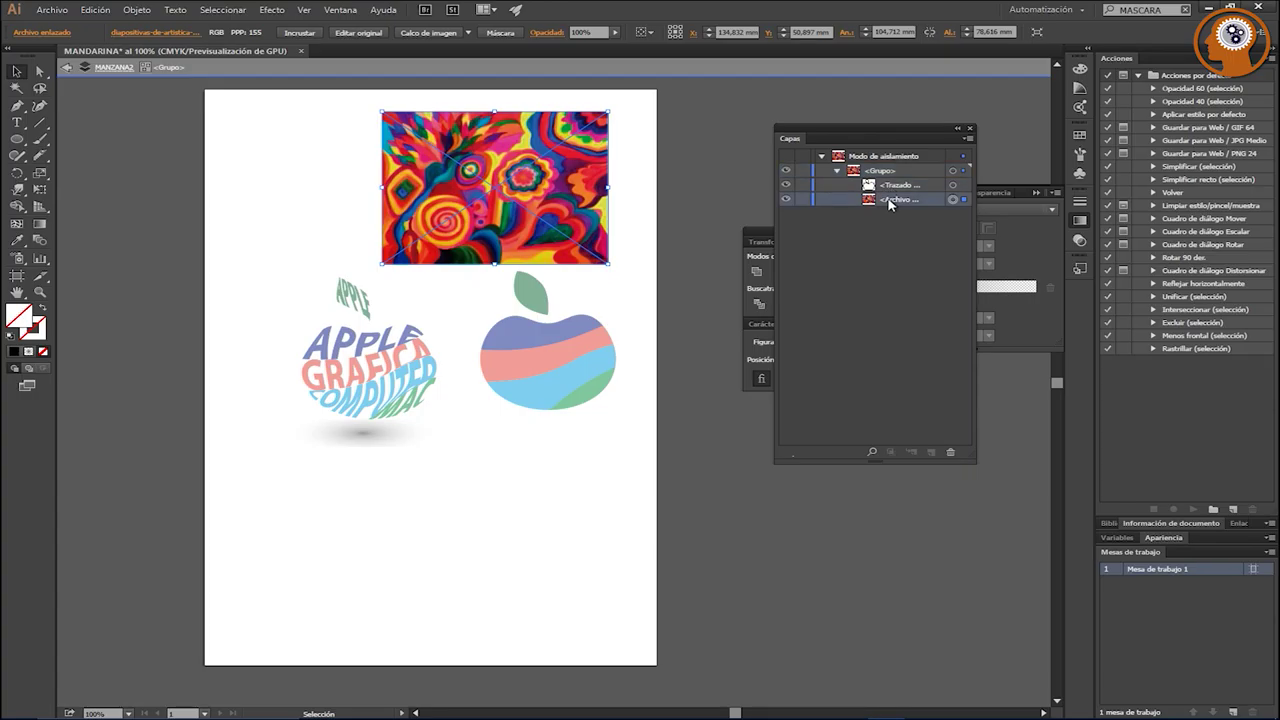
left_click(963, 186)
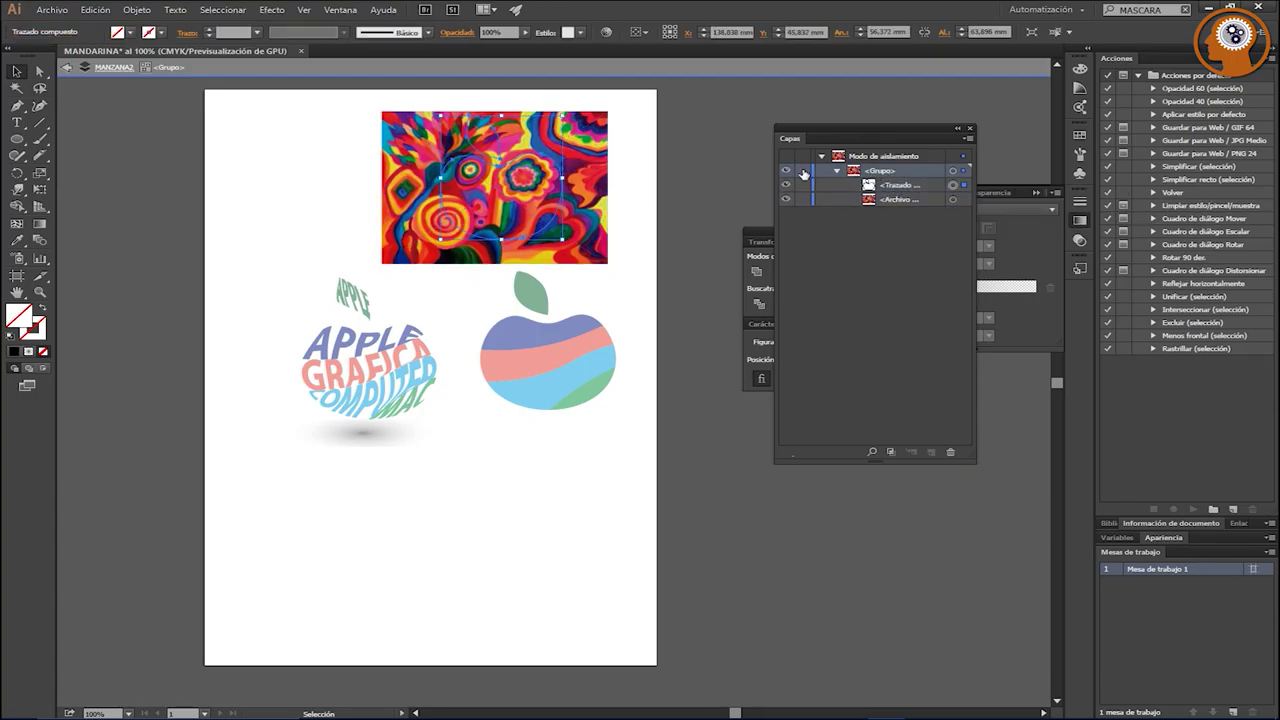
left_click(837, 171)
double_click(340, 190)
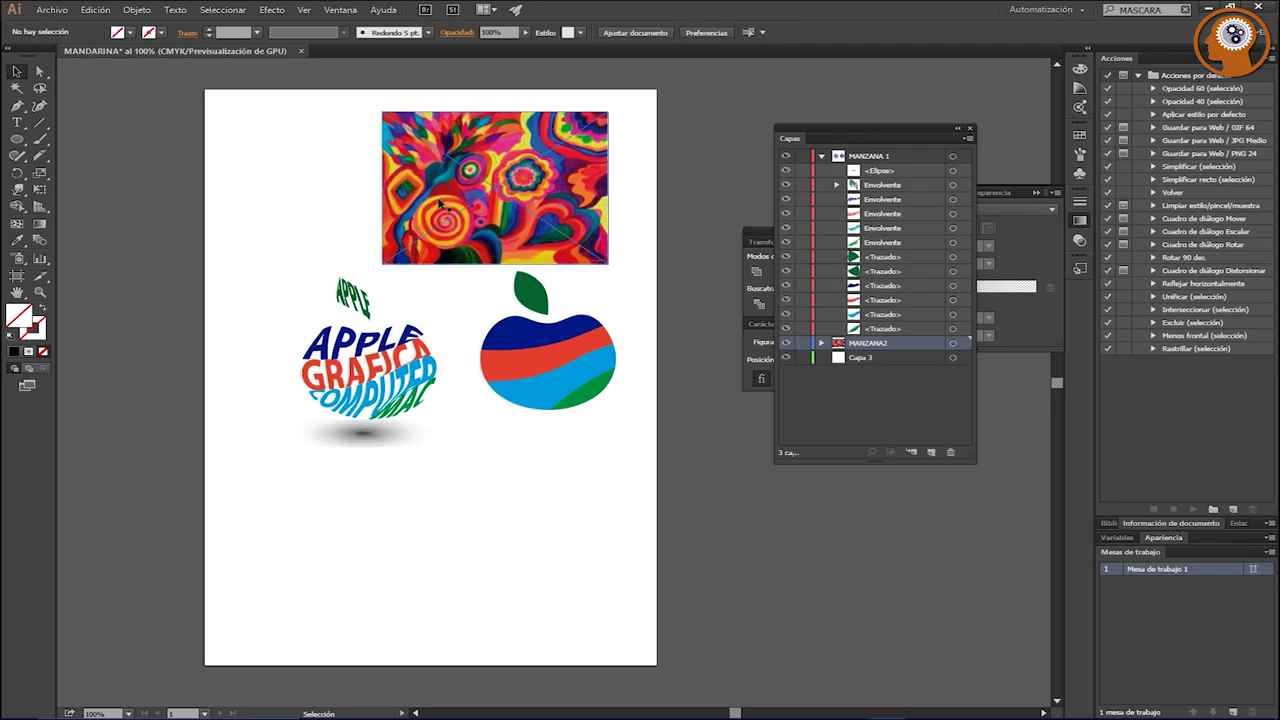
Step: Delete the photo group, then undo back to the unclipped photo and apple shape
left_click(432, 201)
key("Delete")
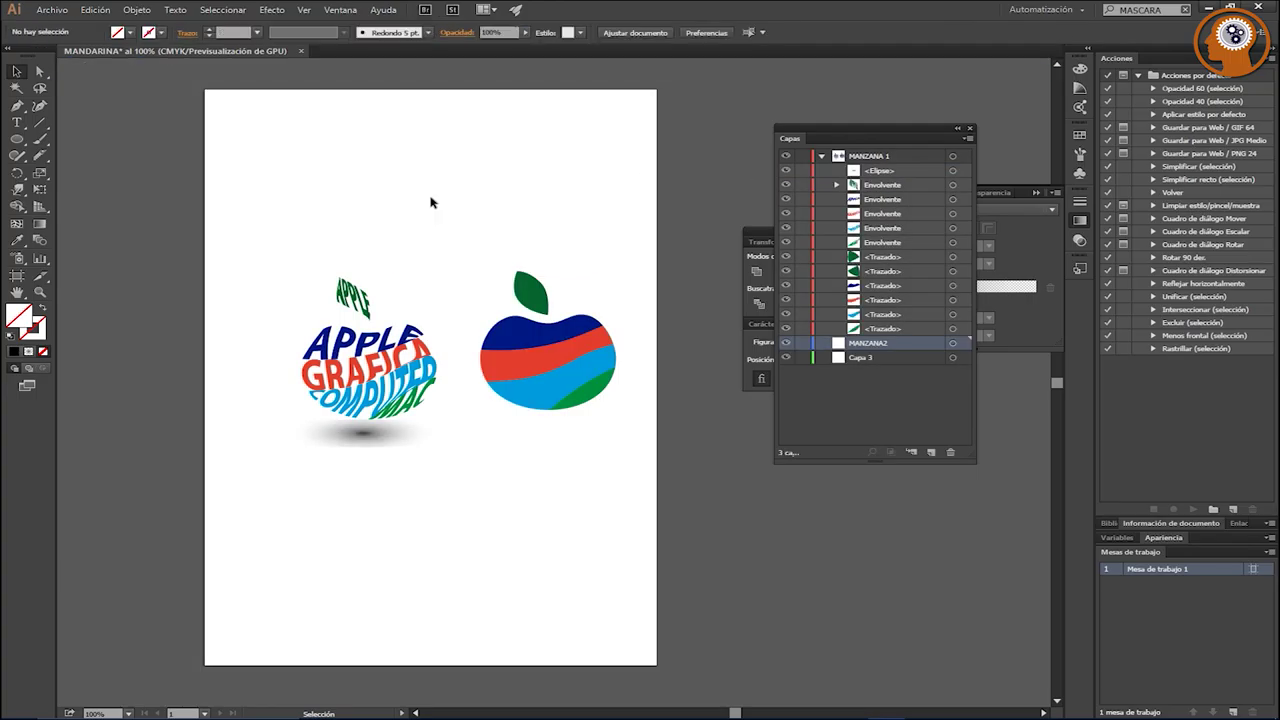
key("ctrl+z")
key("ctrl+z")
key("ctrl+z")
key("ctrl+z")
key("ctrl+z")
key("ctrl+z")
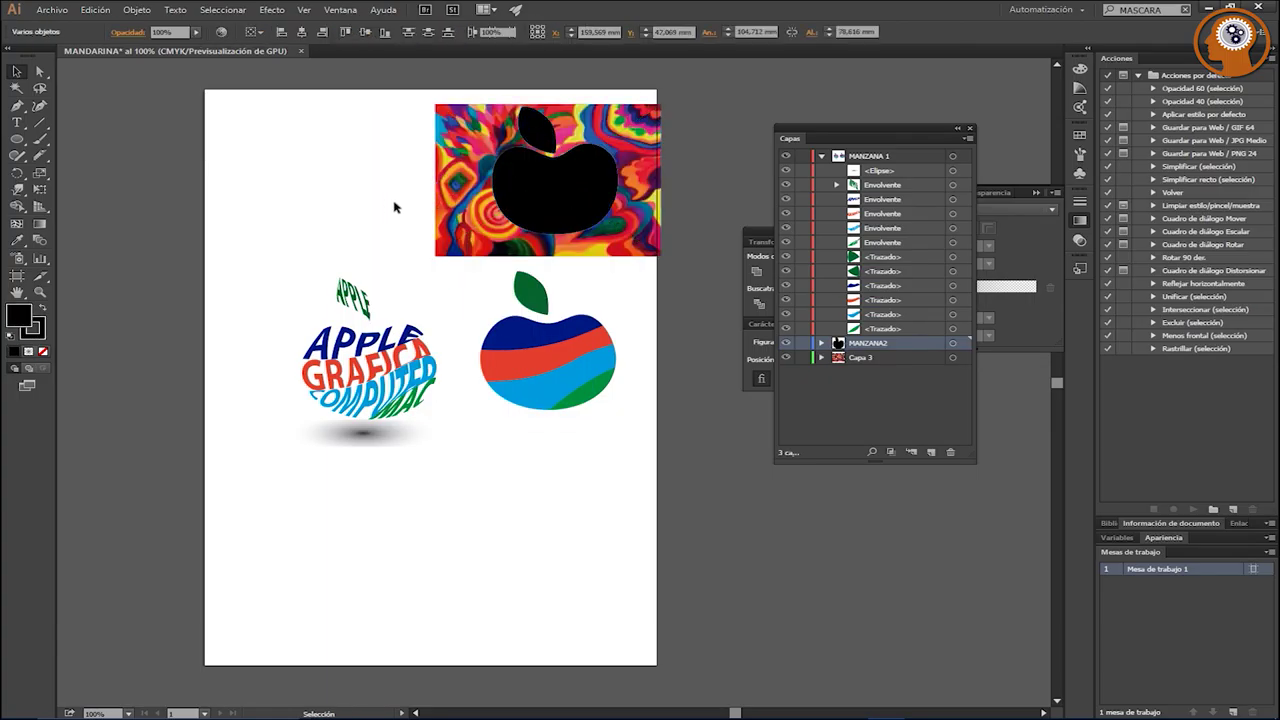
key("ctrl+z")
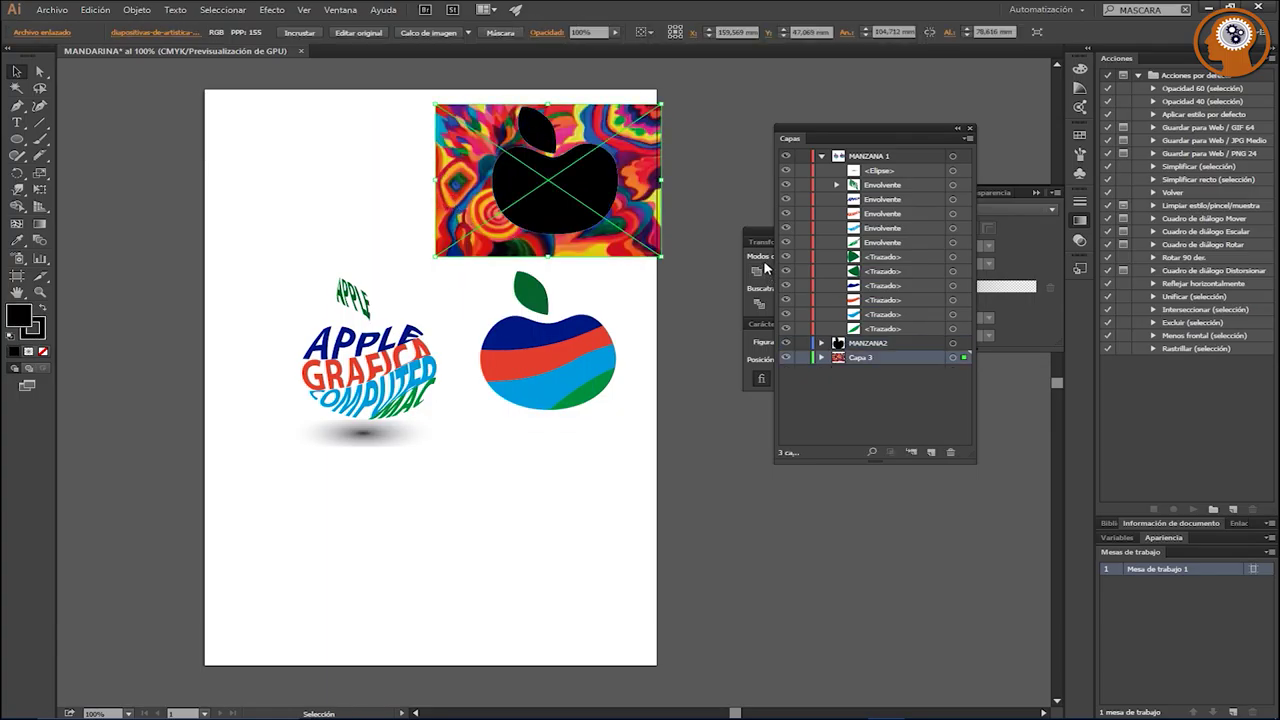
Step: Move the linked photo from Capa 3 into MANZANA2, positioned over the apple shape
left_click(820, 358)
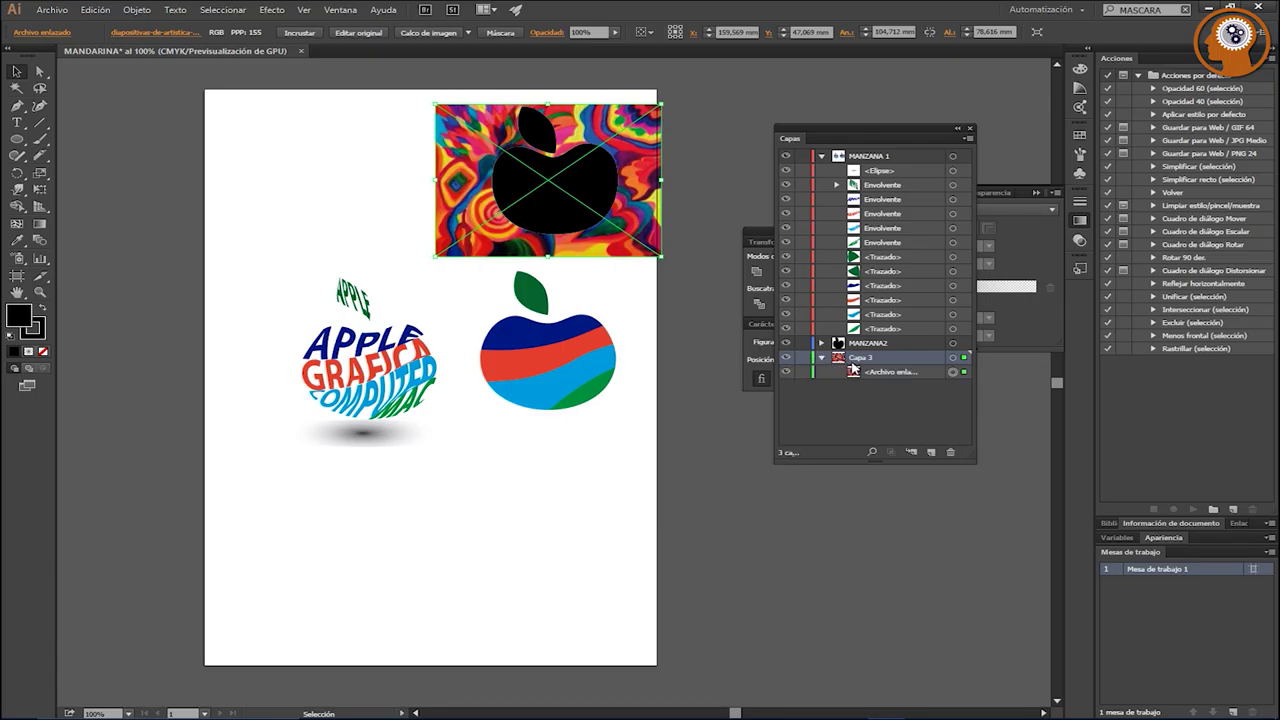
left_click(861, 373)
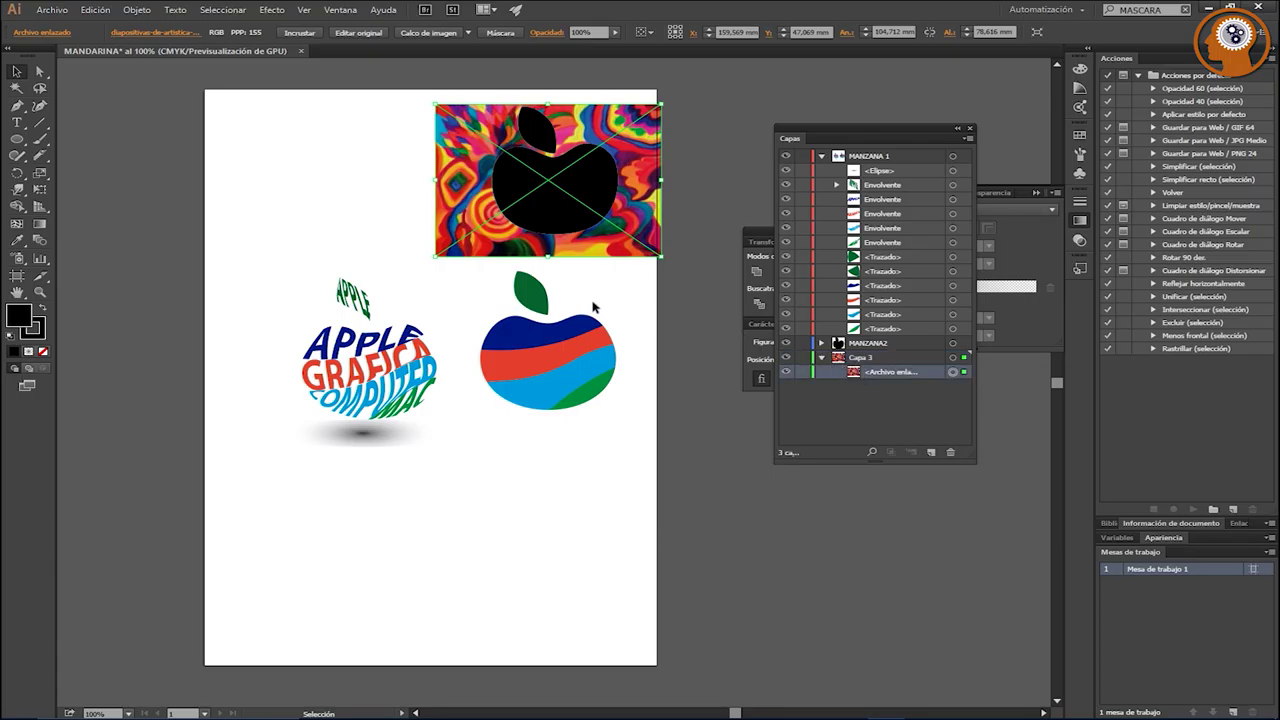
key("Delete")
left_click(821, 343)
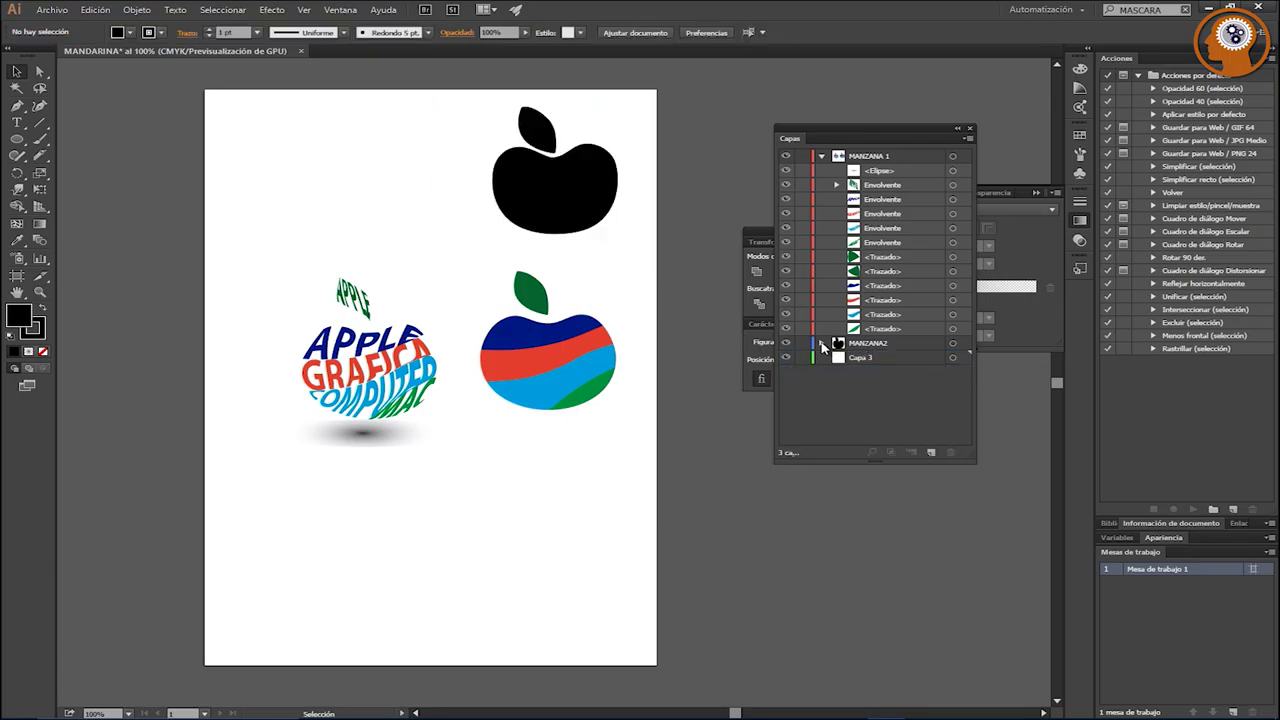
key("a")
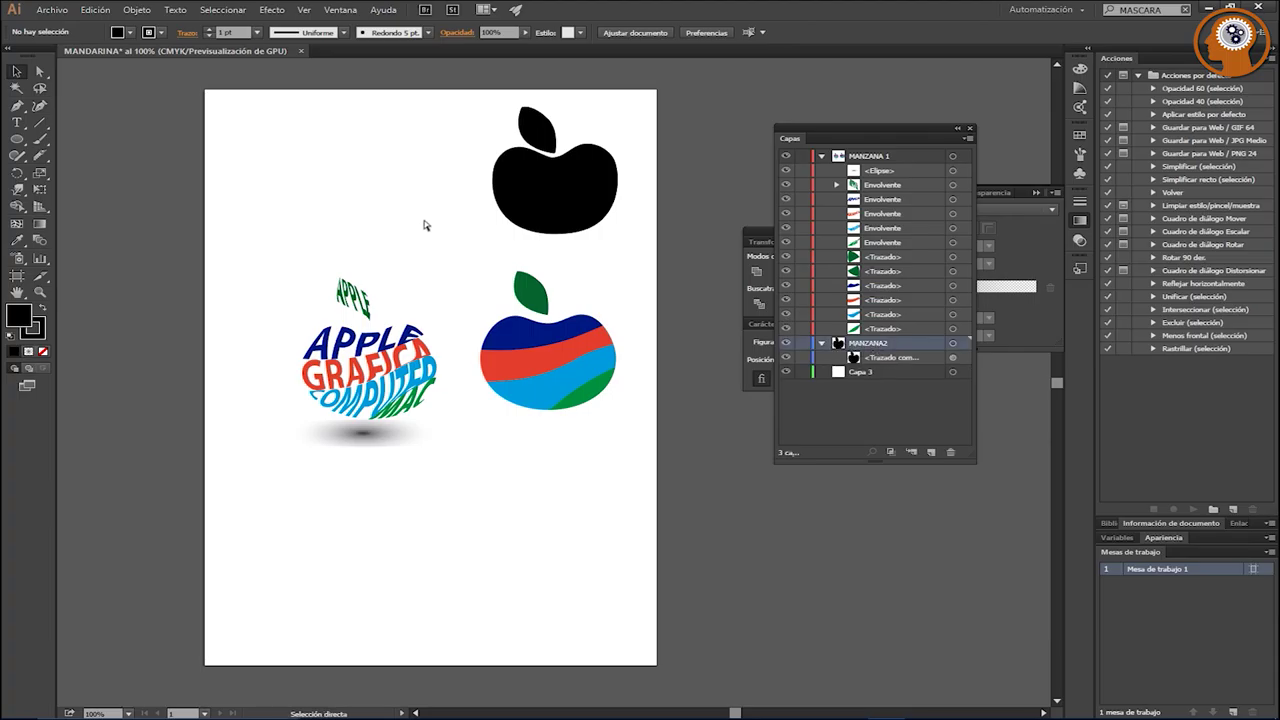
key("ctrl+v")
mouse_move(497, 453)
left_mouse_down()
mouse_move(480, 286)
mouse_move(494, 239)
left_mouse_up()
Step: Stack the black apple above the photo, delete empty Capa 3 and select both shapes
right_click(487, 198)
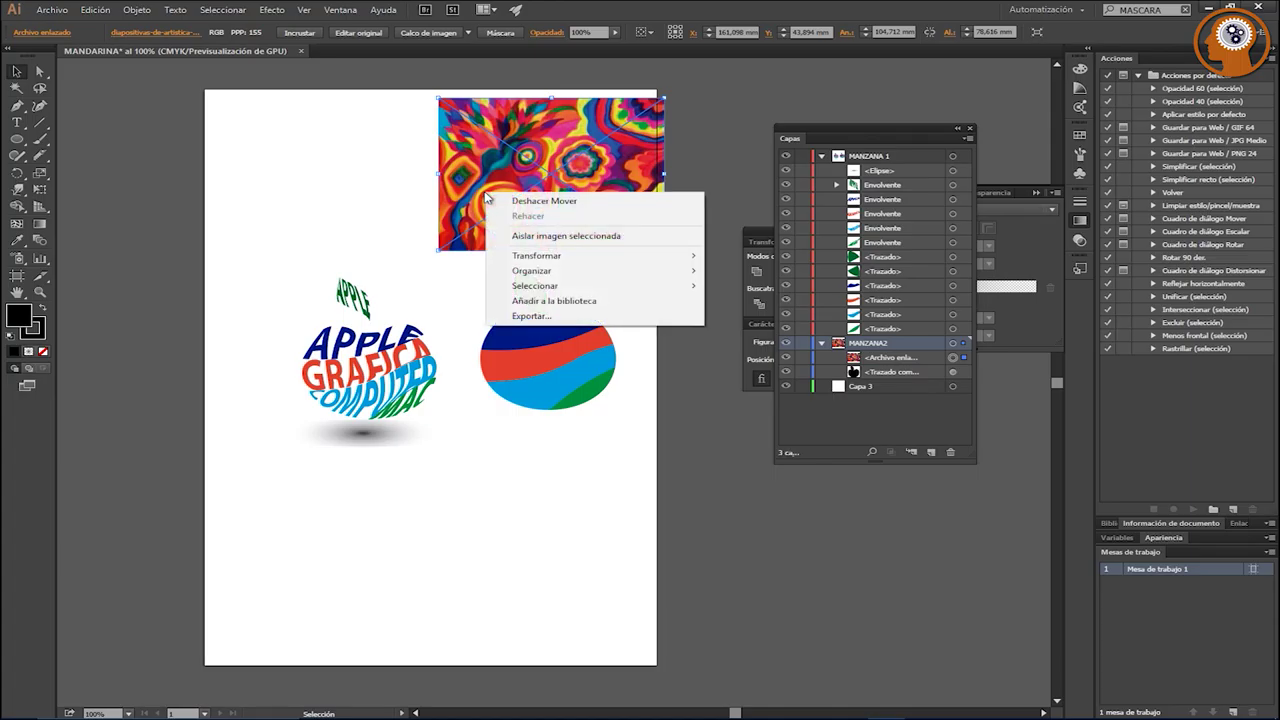
left_click(790, 374)
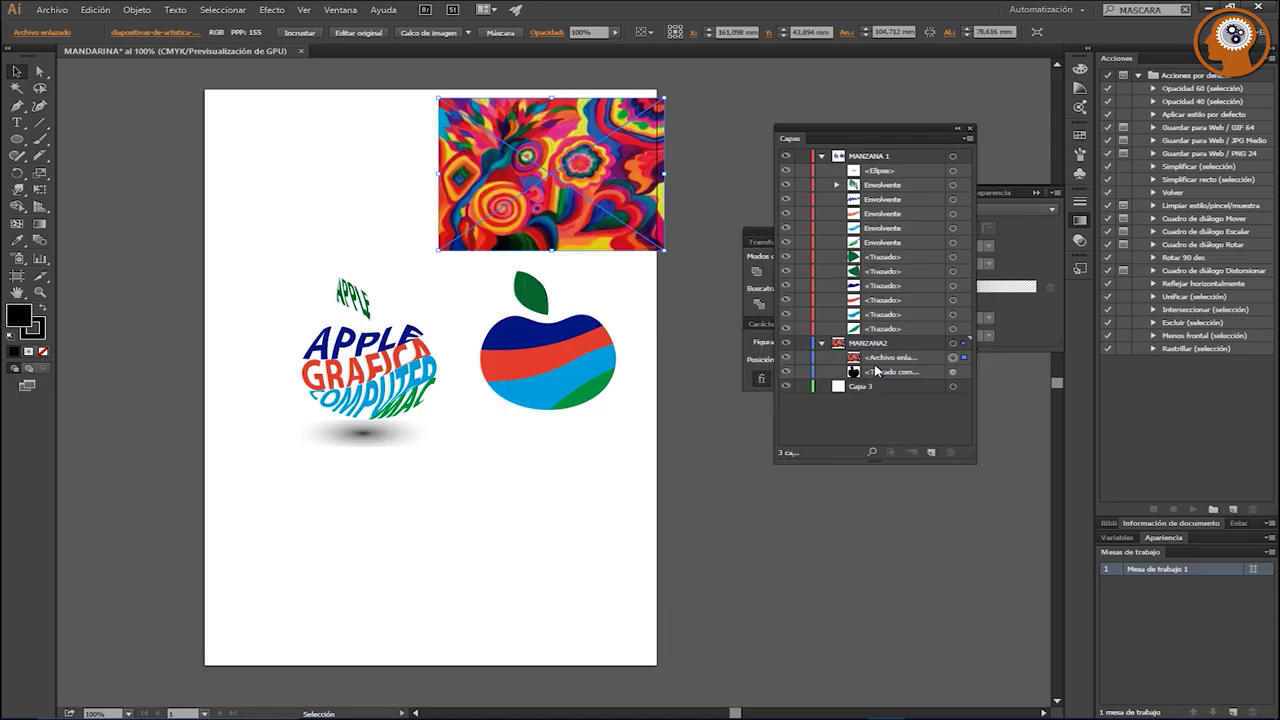
left_click_drag(876, 374, 876, 352)
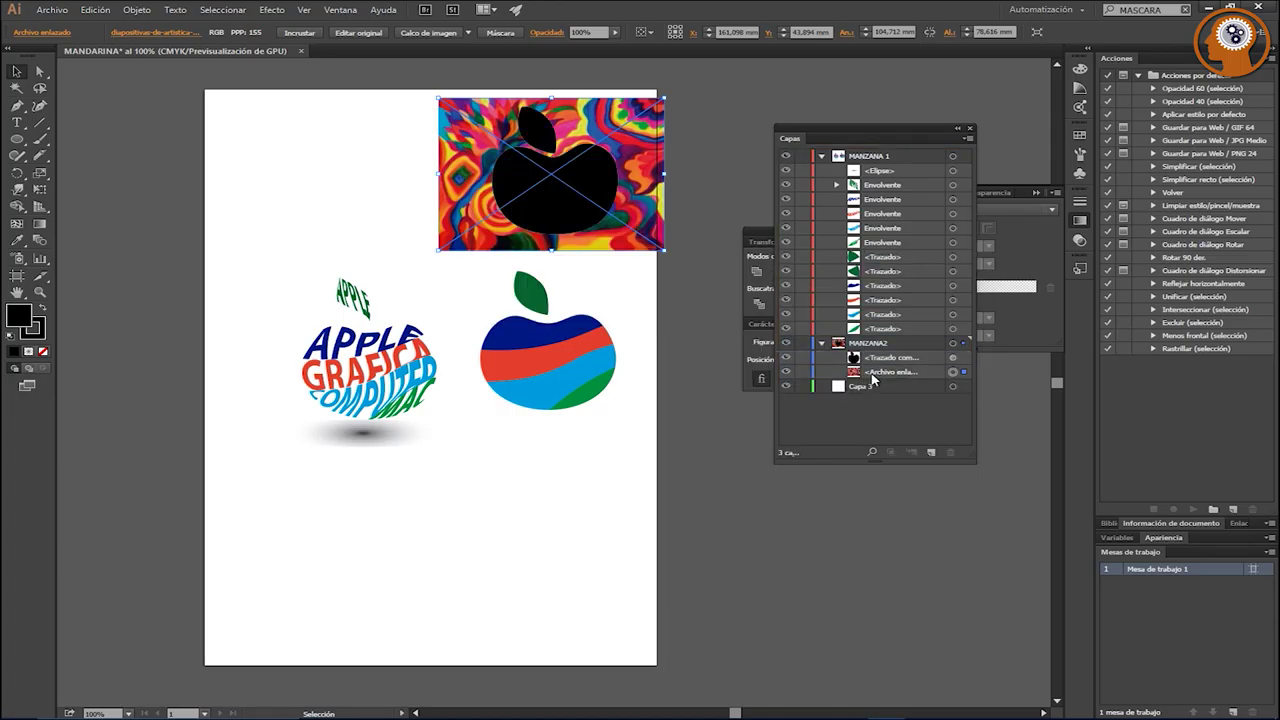
left_click(835, 388)
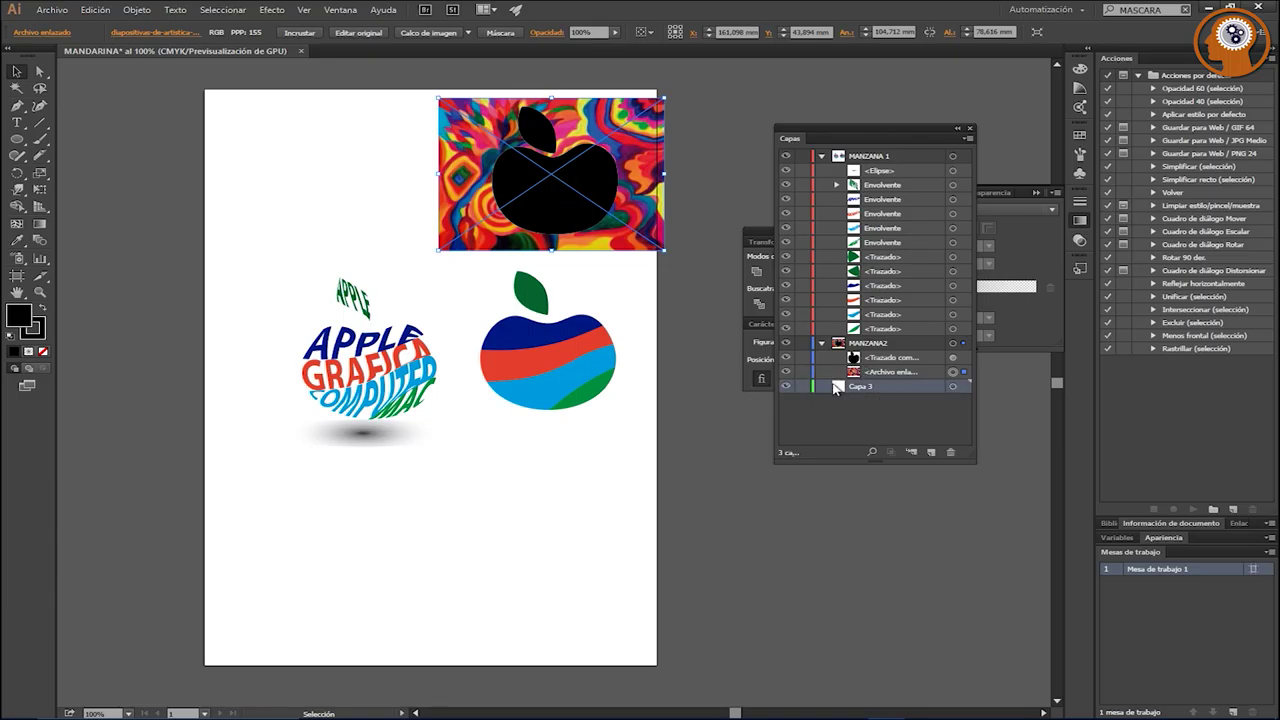
left_click(950, 453)
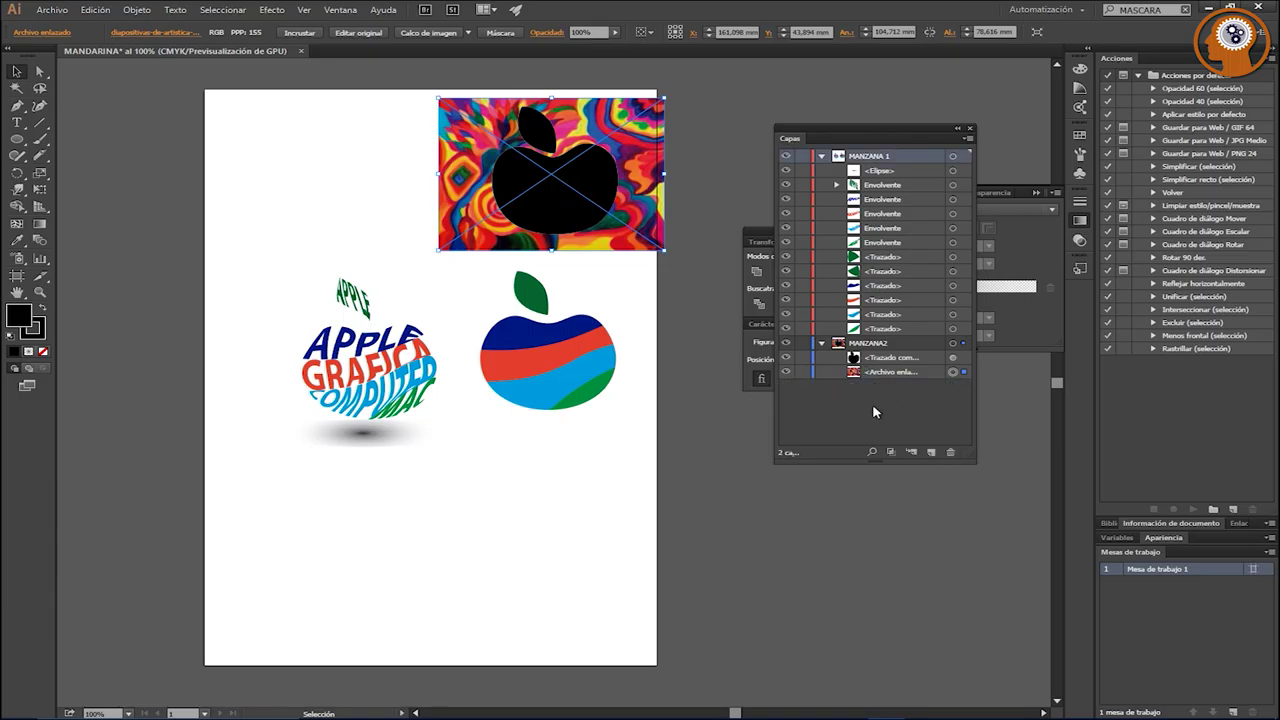
left_click(878, 403)
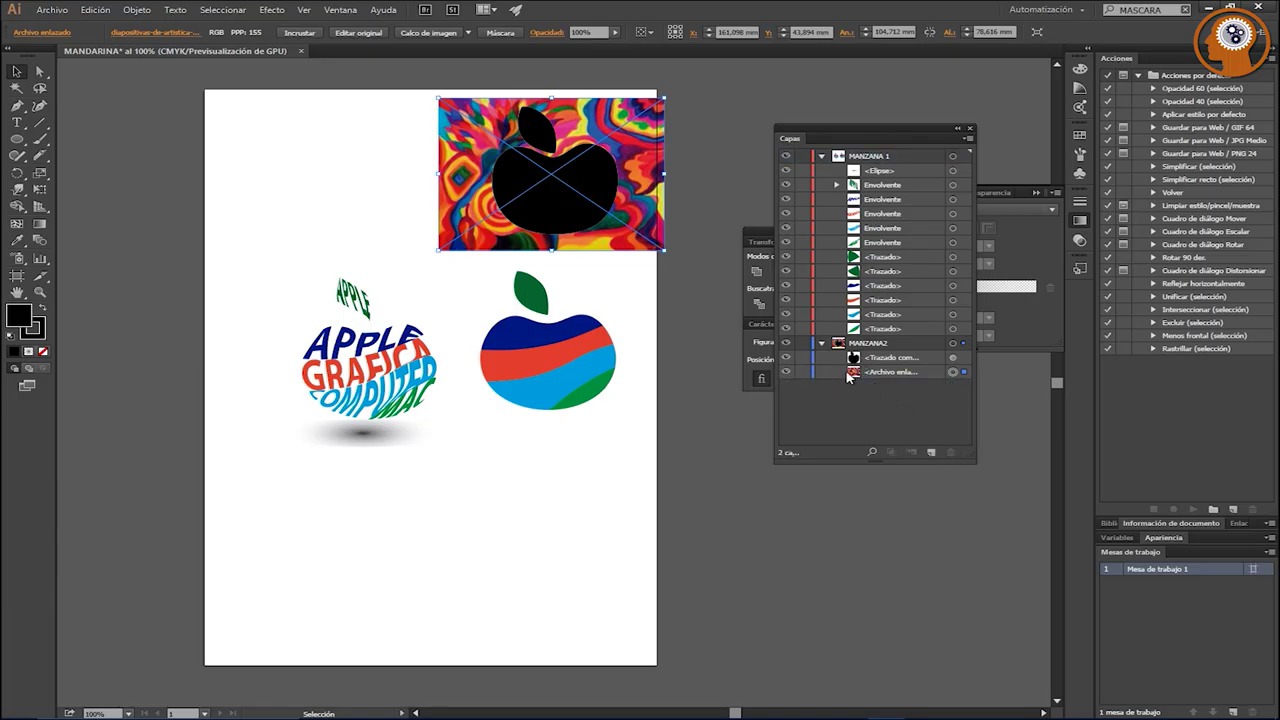
left_click(540, 208)
left_click(532, 208, "shift")
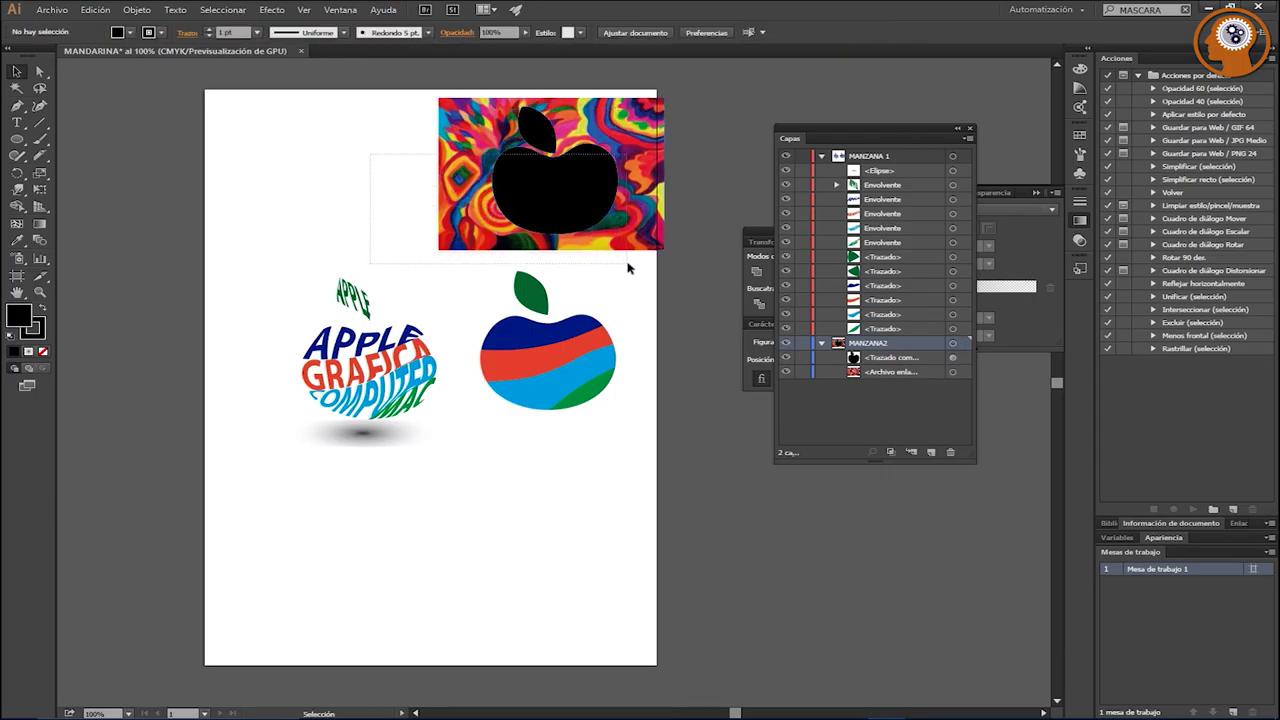
Step: Clip the photo to the apple shape, release it, and undo back to separate objects
left_click_drag(370, 167, 630, 268)
left_click(155, 14)
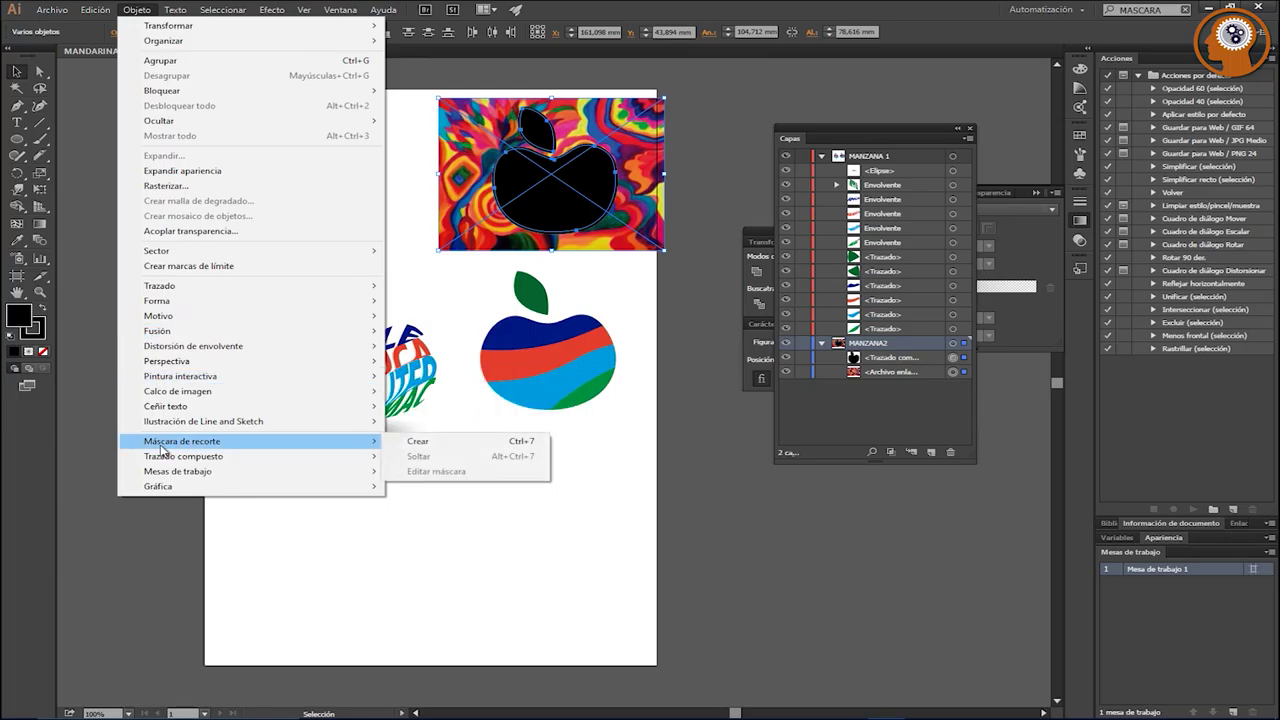
left_click(420, 441)
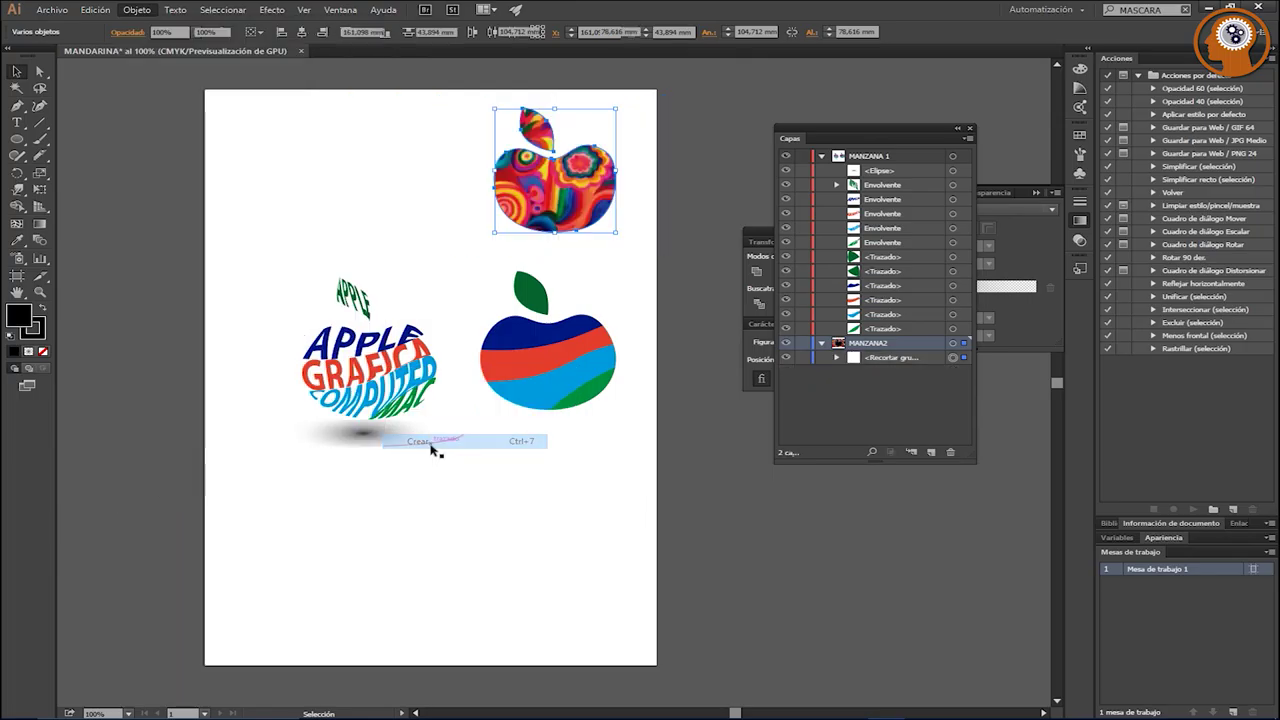
left_click(371, 206)
left_click(585, 195)
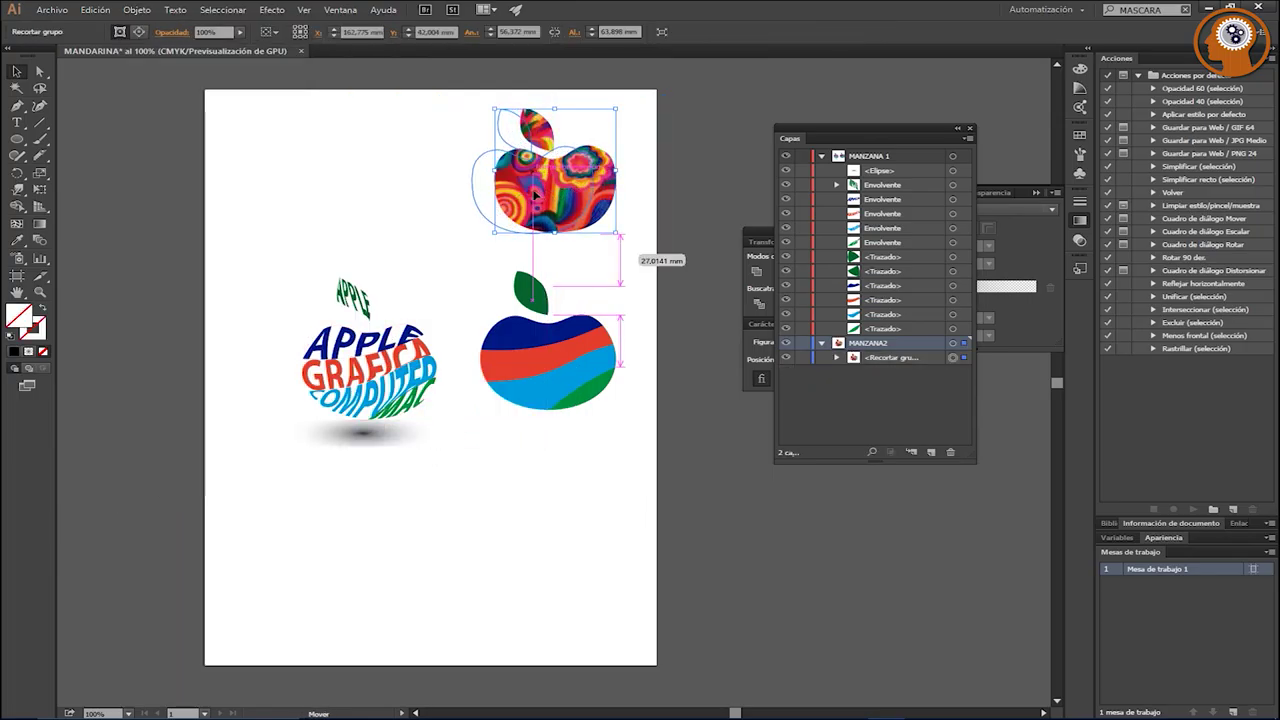
key("ctrl+alt+7")
key("ctrl+z")
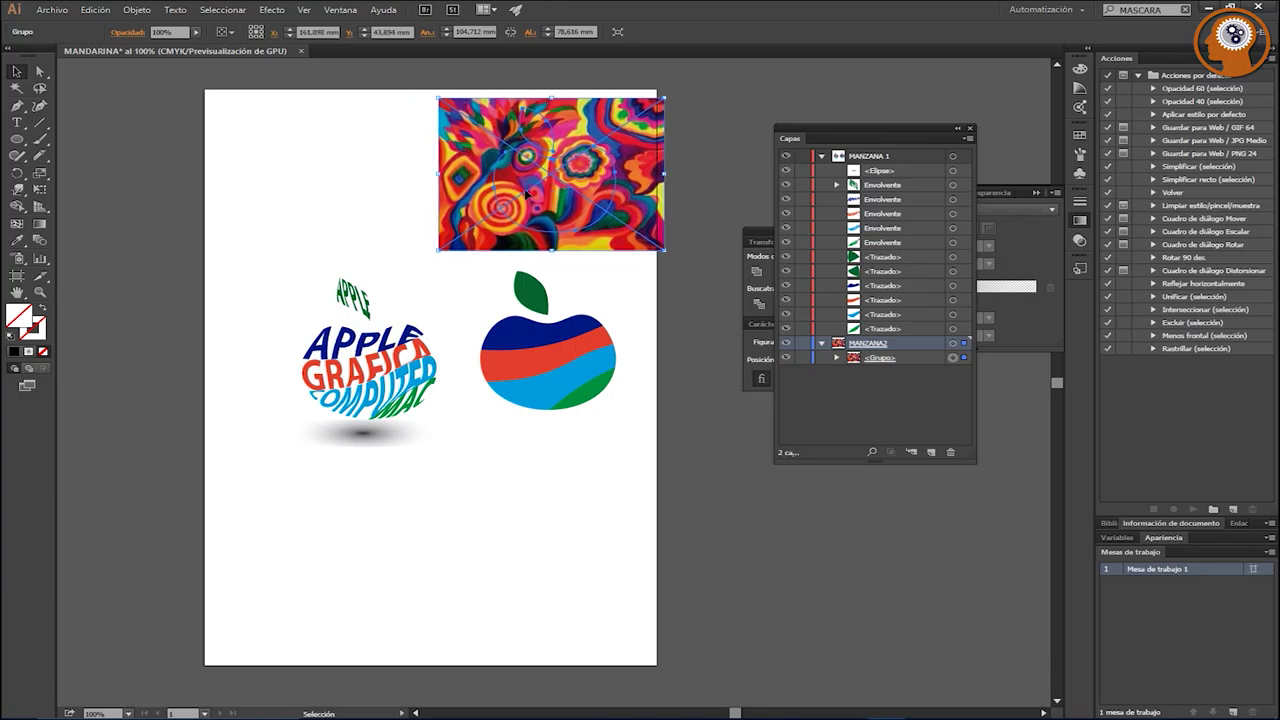
key("ctrl+z")
key("ctrl+shift+a")
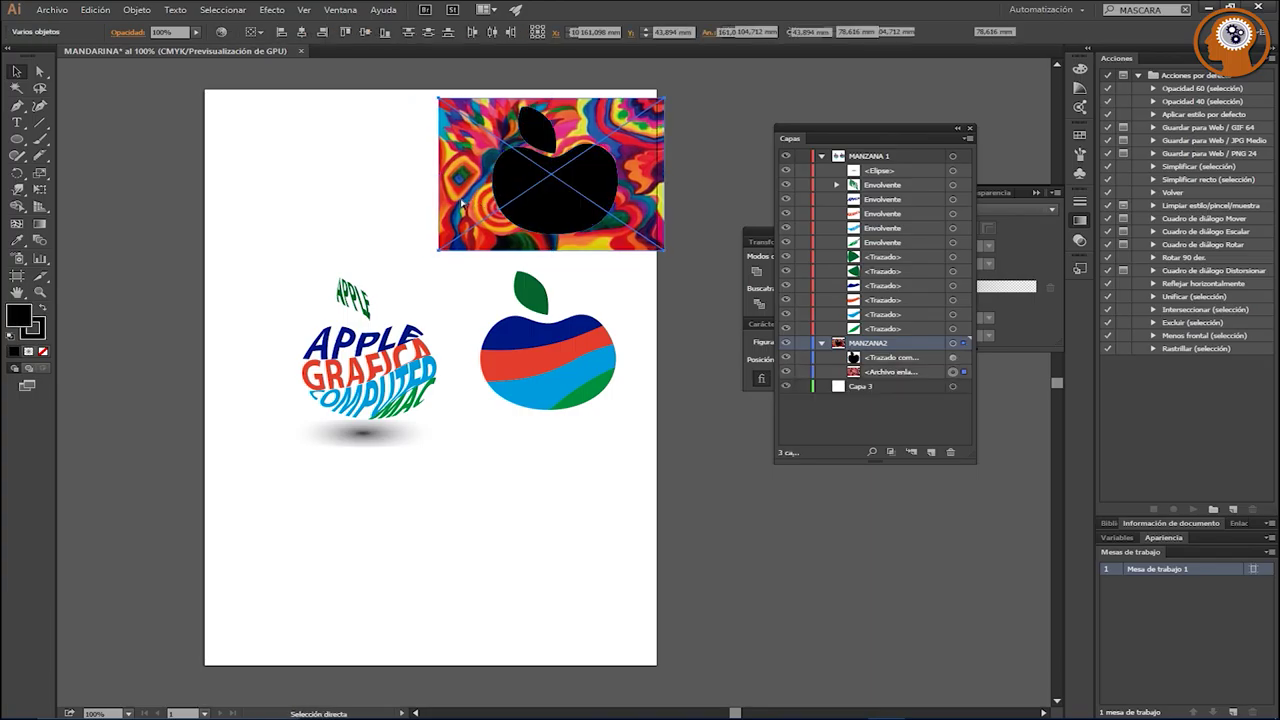
key("ctrl+l")
Step: Re-clip the photo to the apple and shift the photo left inside the clip
left_click_drag(425, 150, 510, 205)
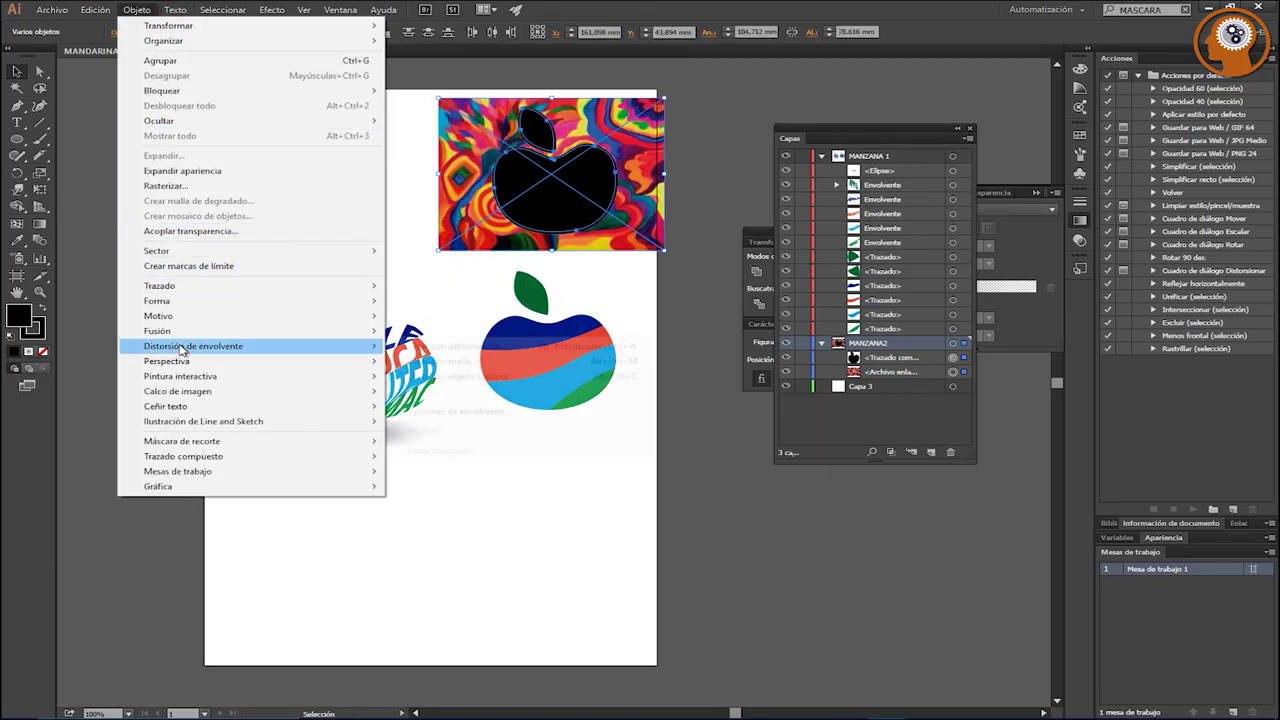
left_click(415, 441)
left_click(488, 243)
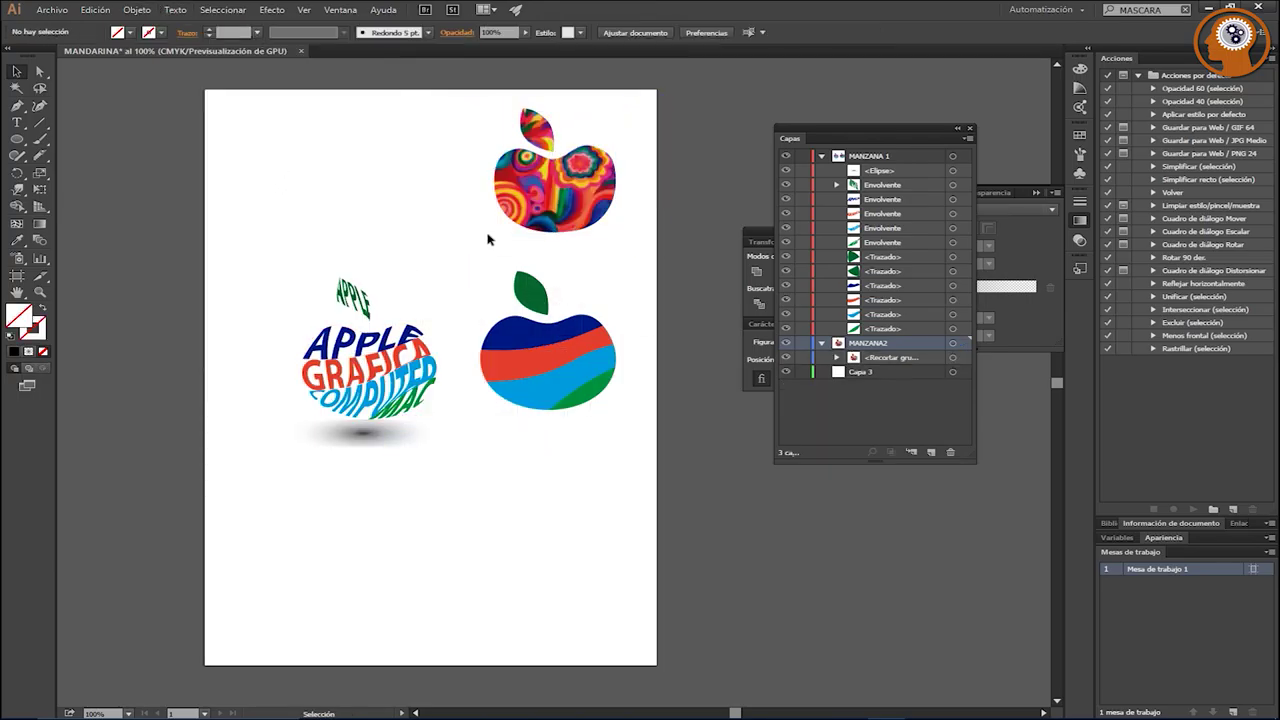
left_click(40, 71)
left_click(576, 192)
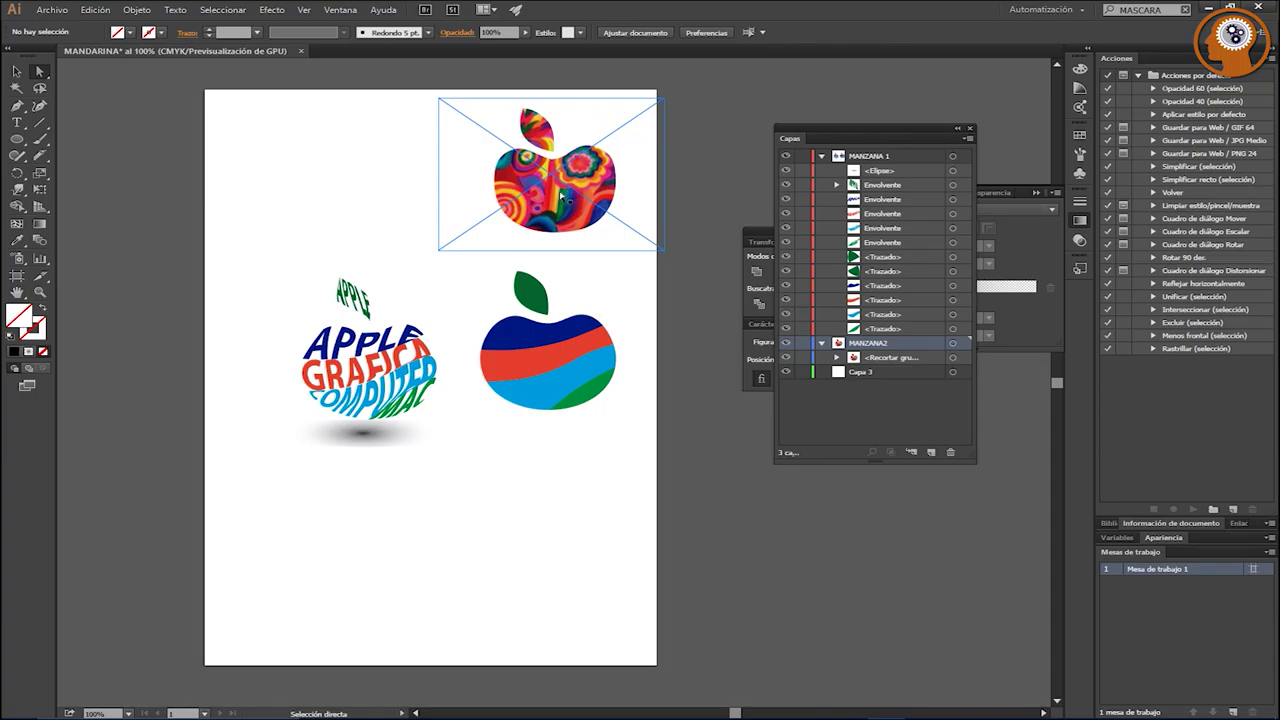
left_click_drag(564, 196, 543, 203)
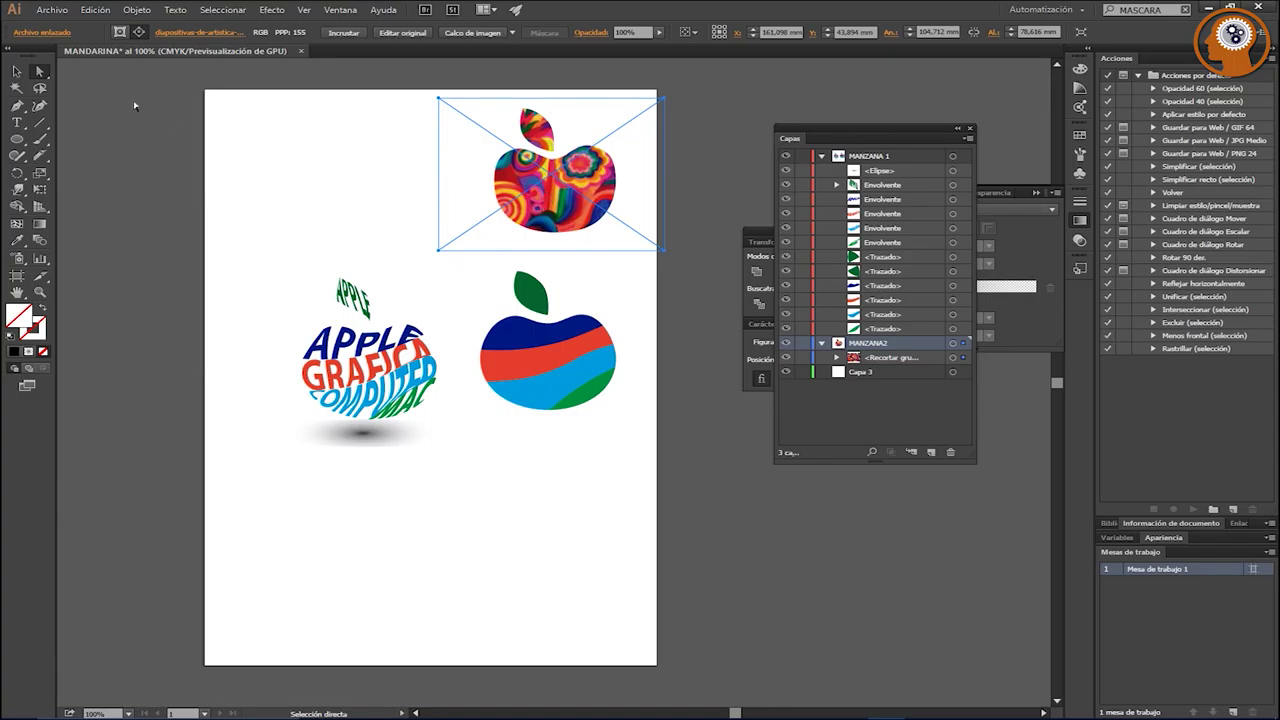
Step: Select the patterned apple's clipping group and bring up its context options
left_click(15, 72)
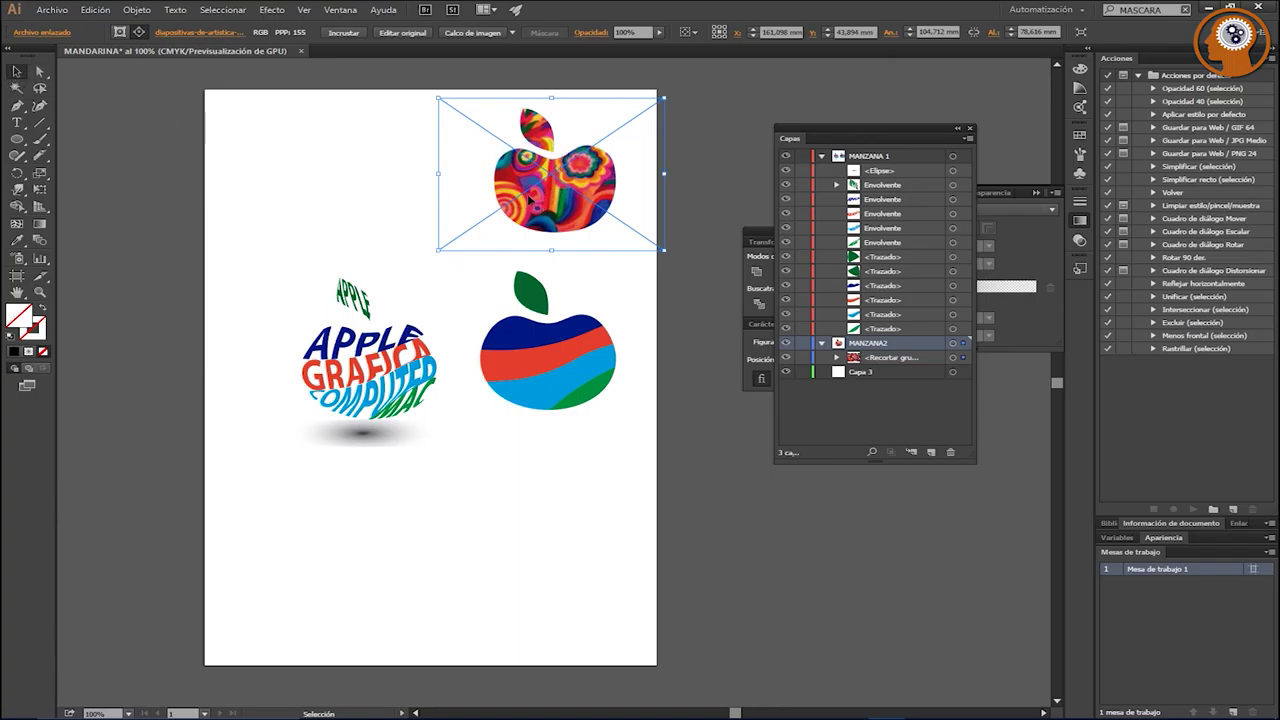
left_click(256, 211)
left_click(517, 194)
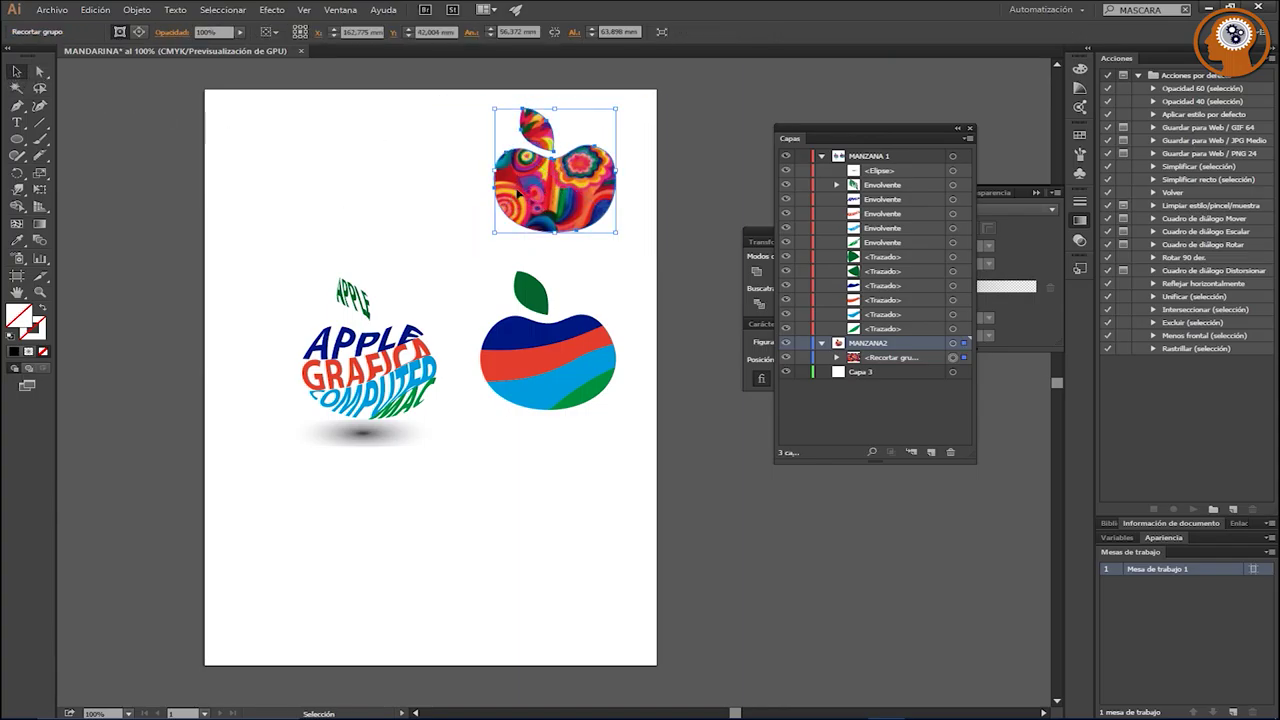
right_click(525, 199)
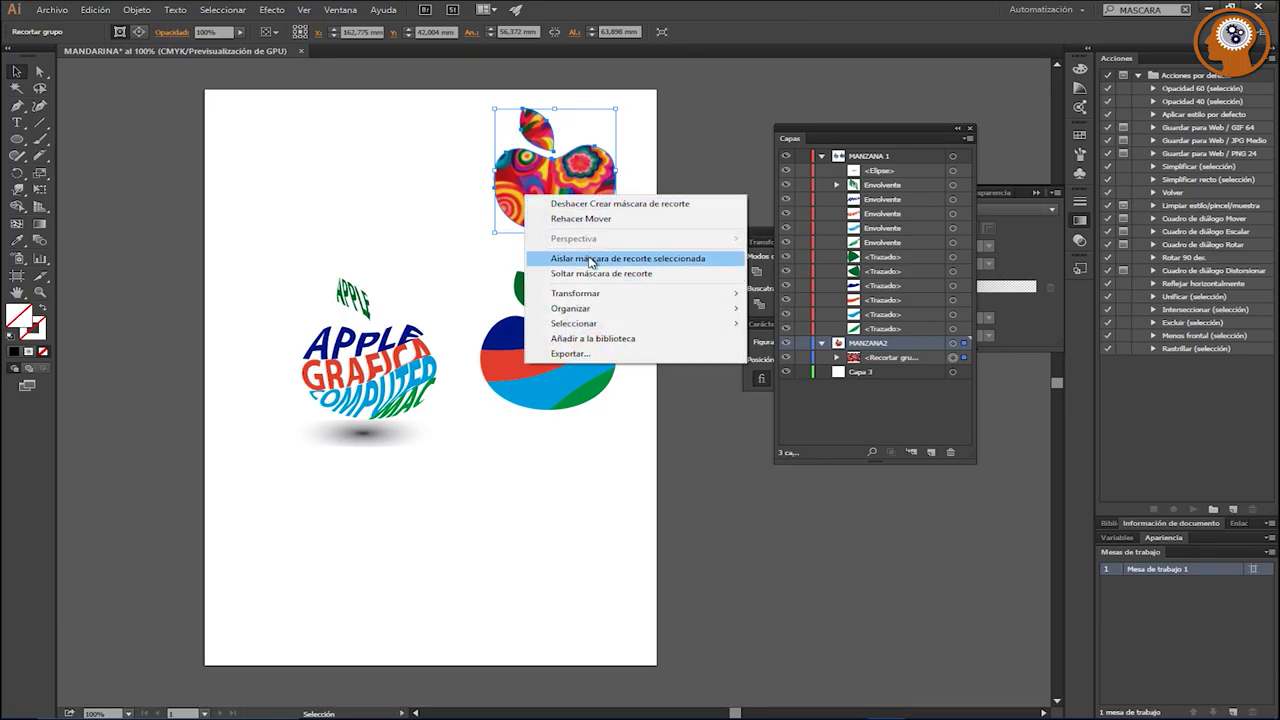
Step: Release the apple's clipping mask and remake it with the patterned image inside the apple silhouette
left_click(591, 259)
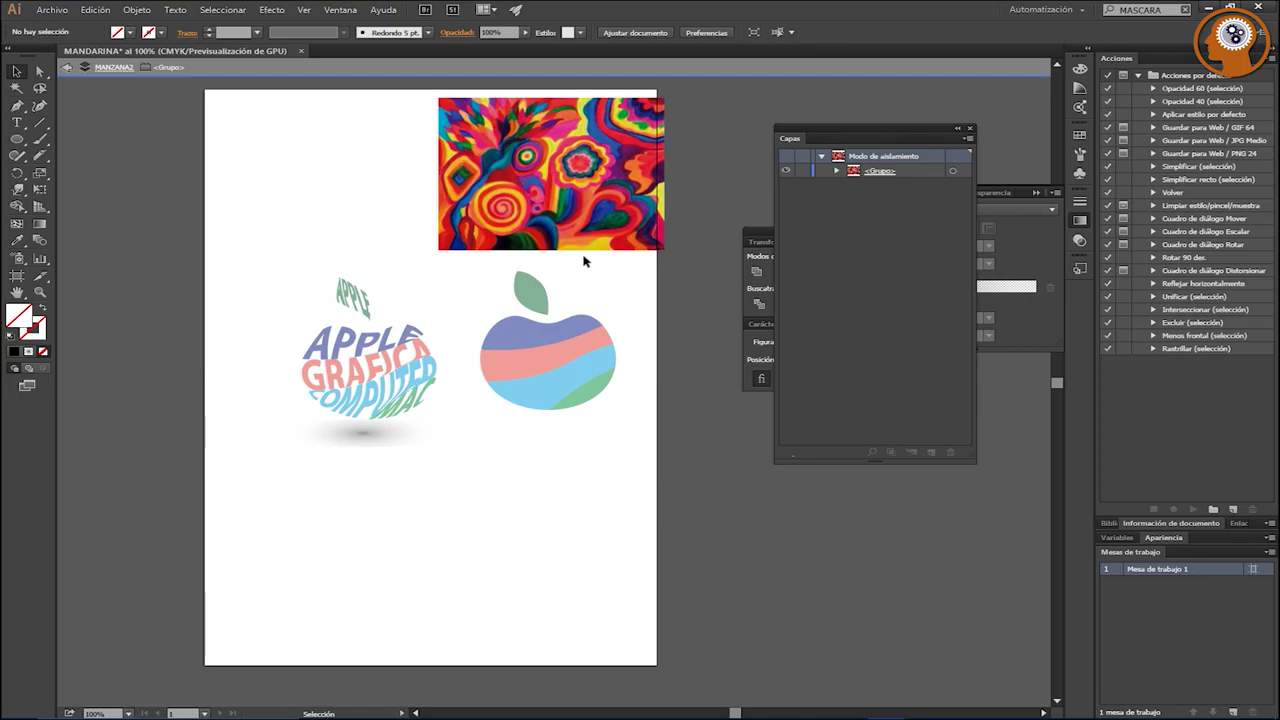
key("ctrl+alt+7")
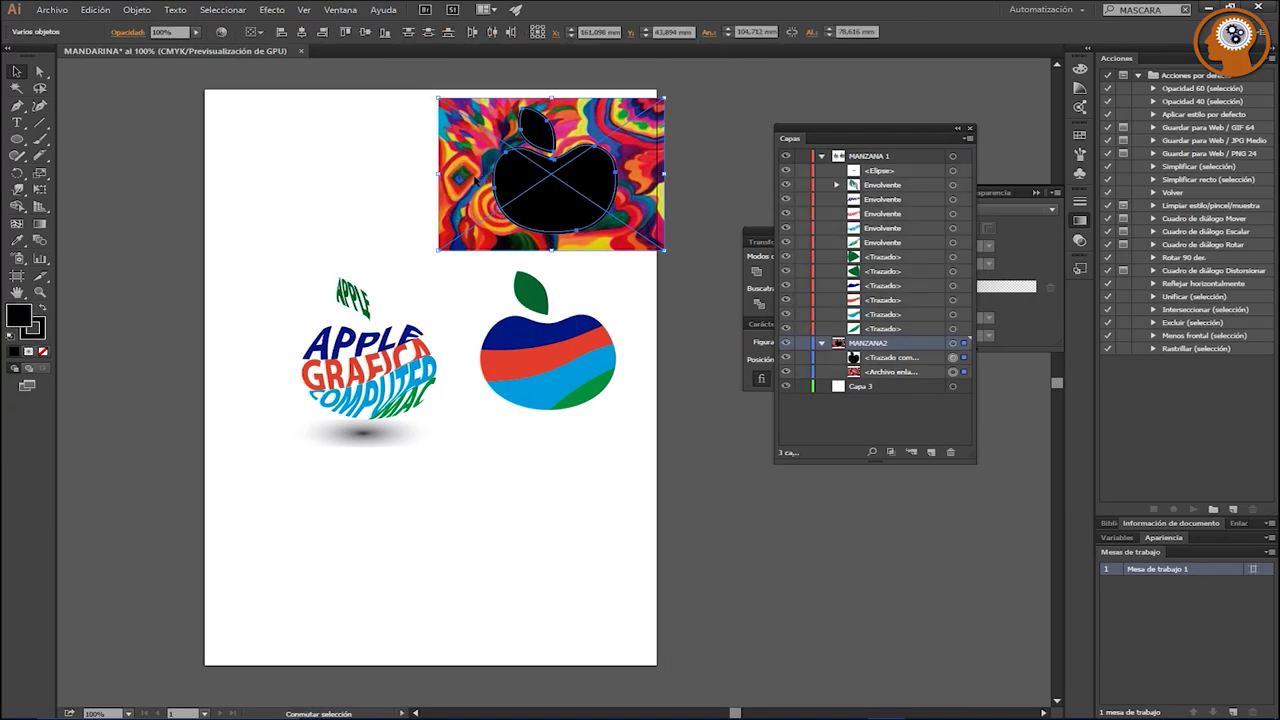
left_click(137, 9)
mouse_move(182, 441)
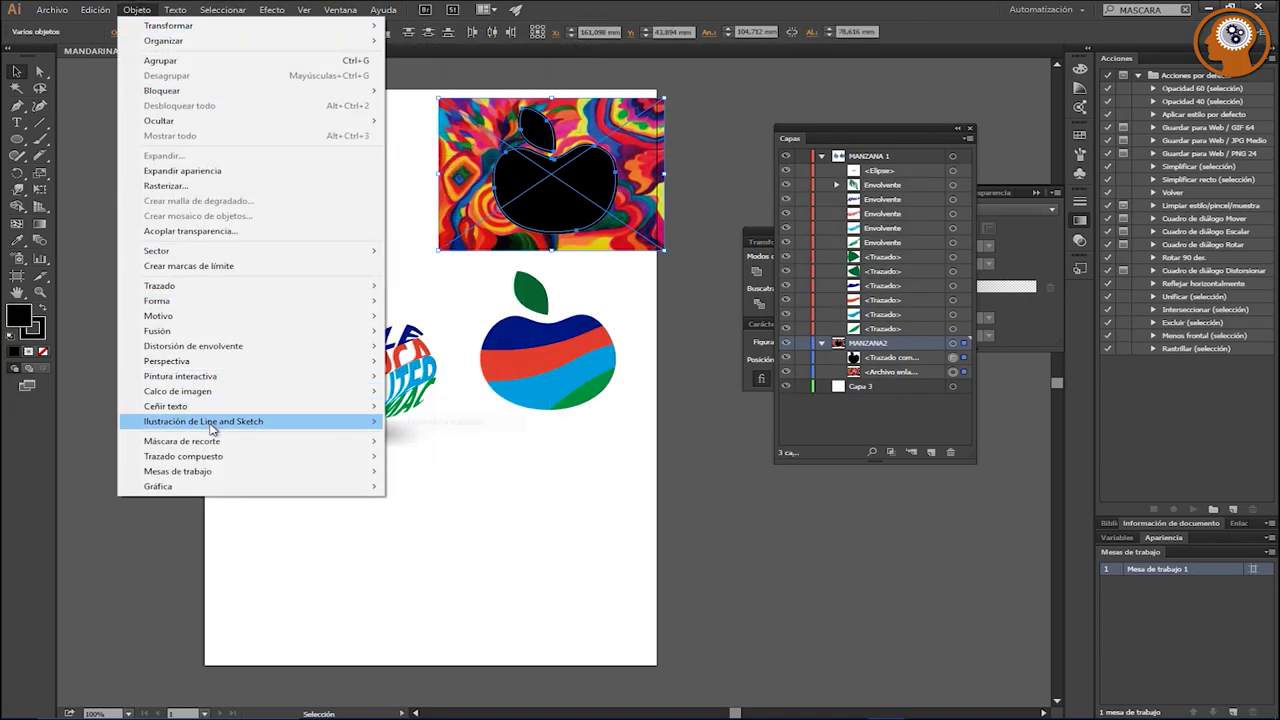
left_click(418, 441)
left_click(326, 229)
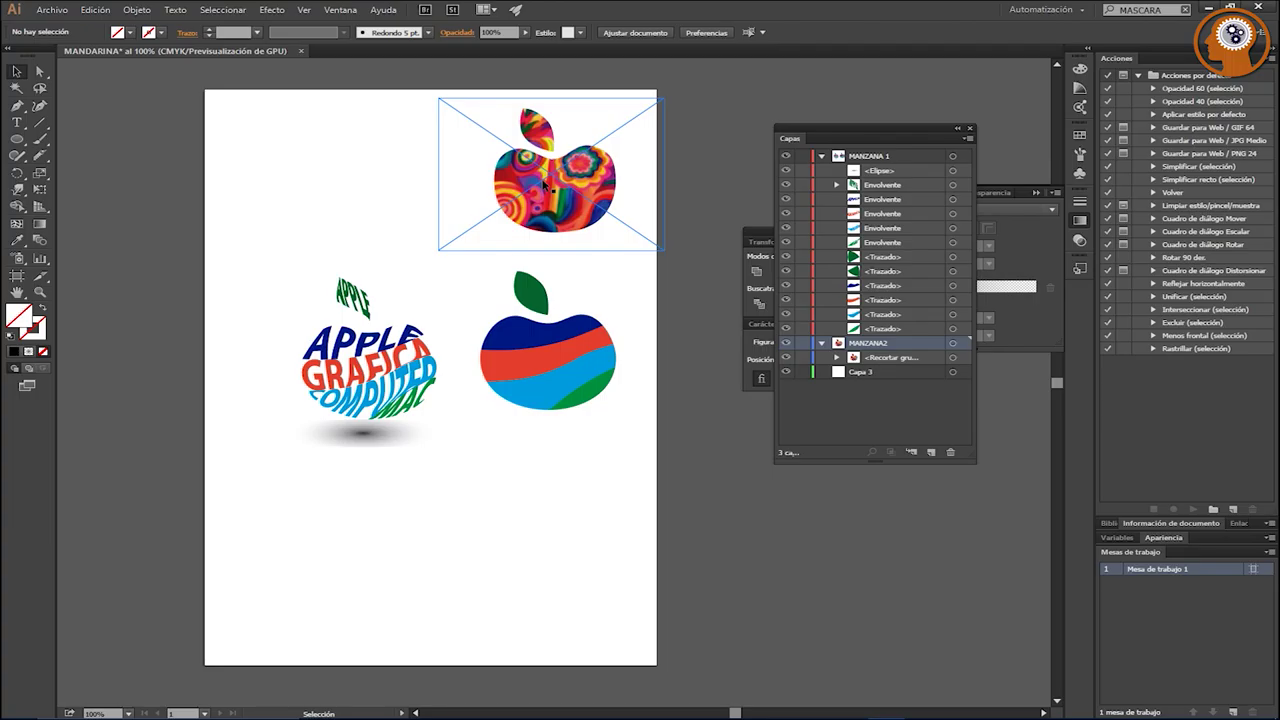
left_click(17, 140)
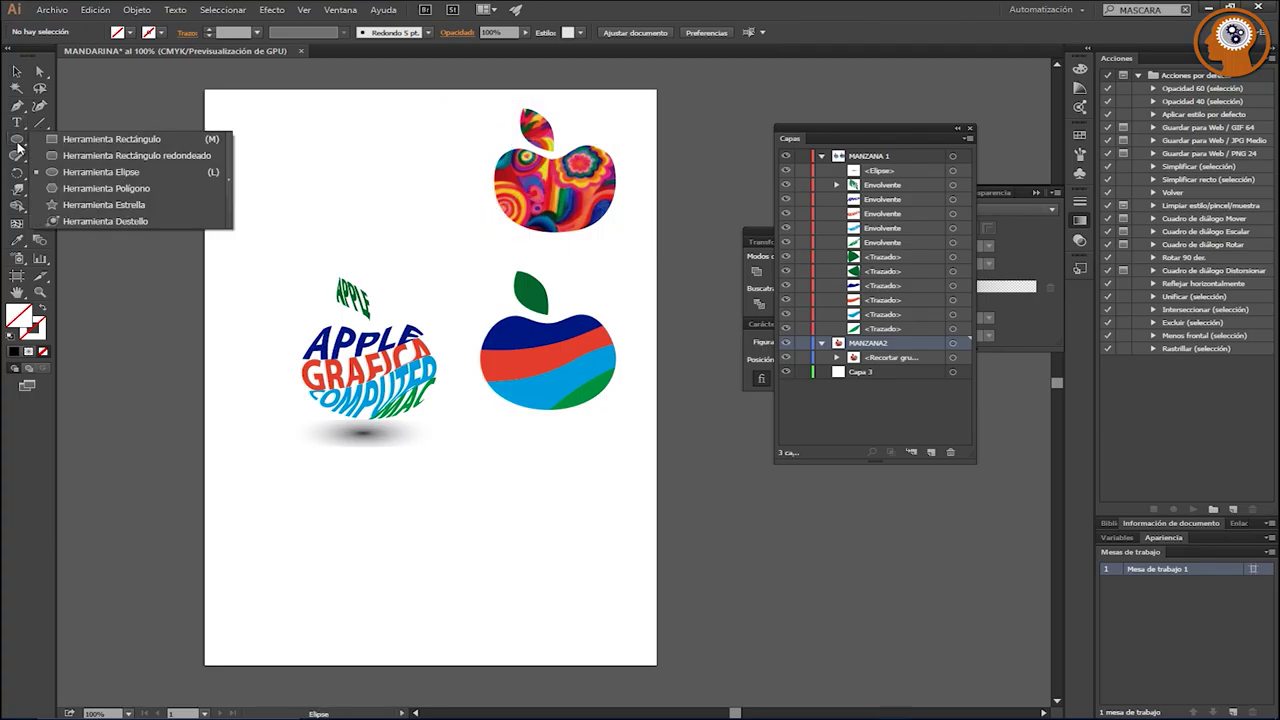
left_click_drag(24, 148, 100, 204)
left_click_drag(300, 148, 360, 214)
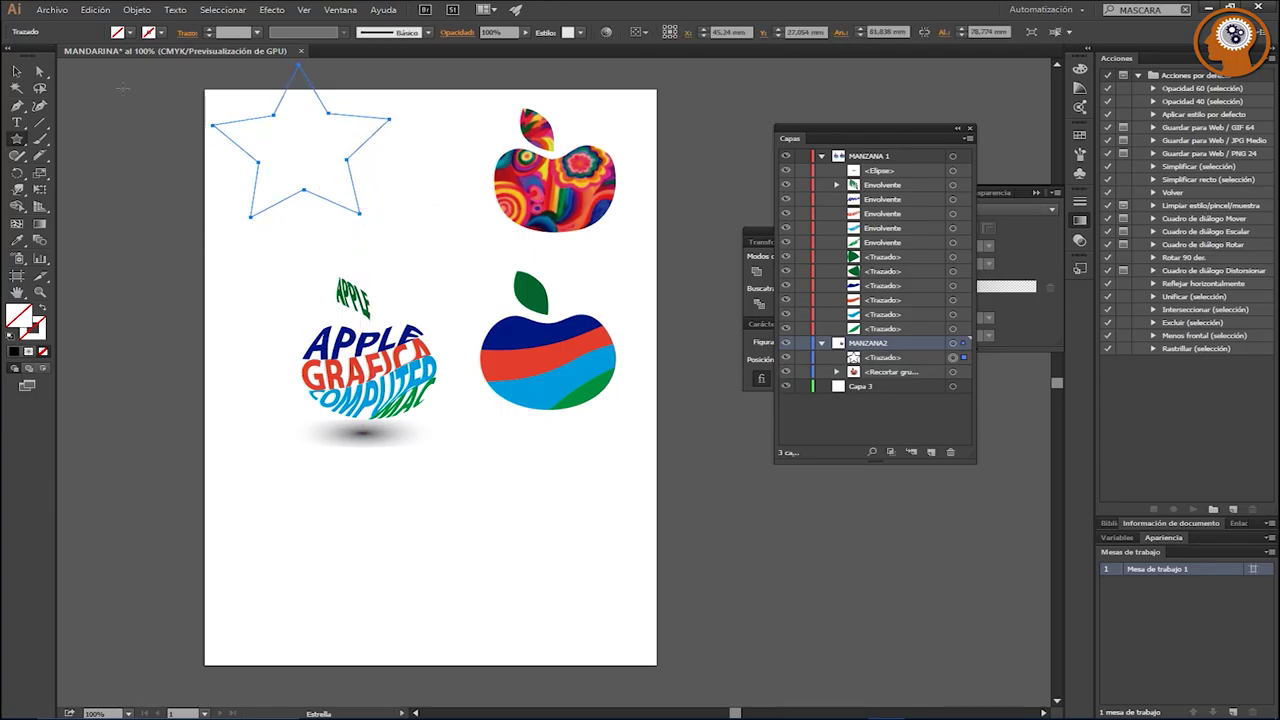
left_click(17, 71)
left_click(292, 162)
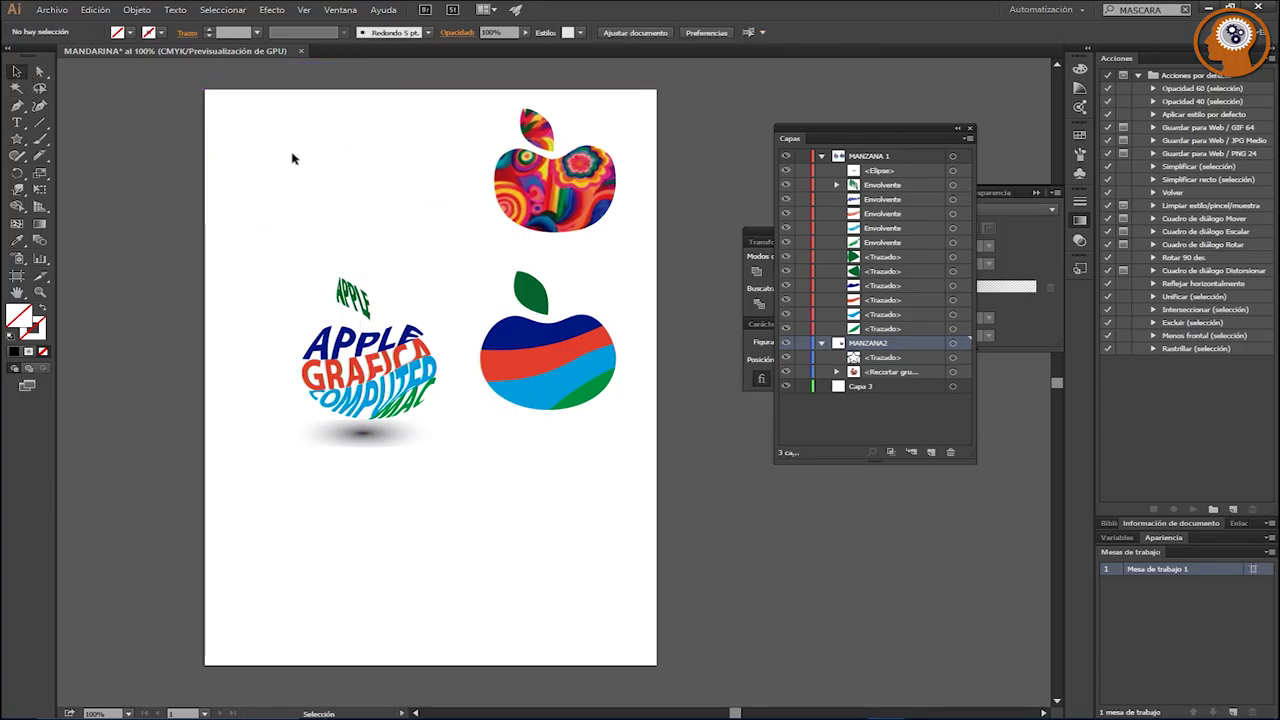
key("ctrl+z")
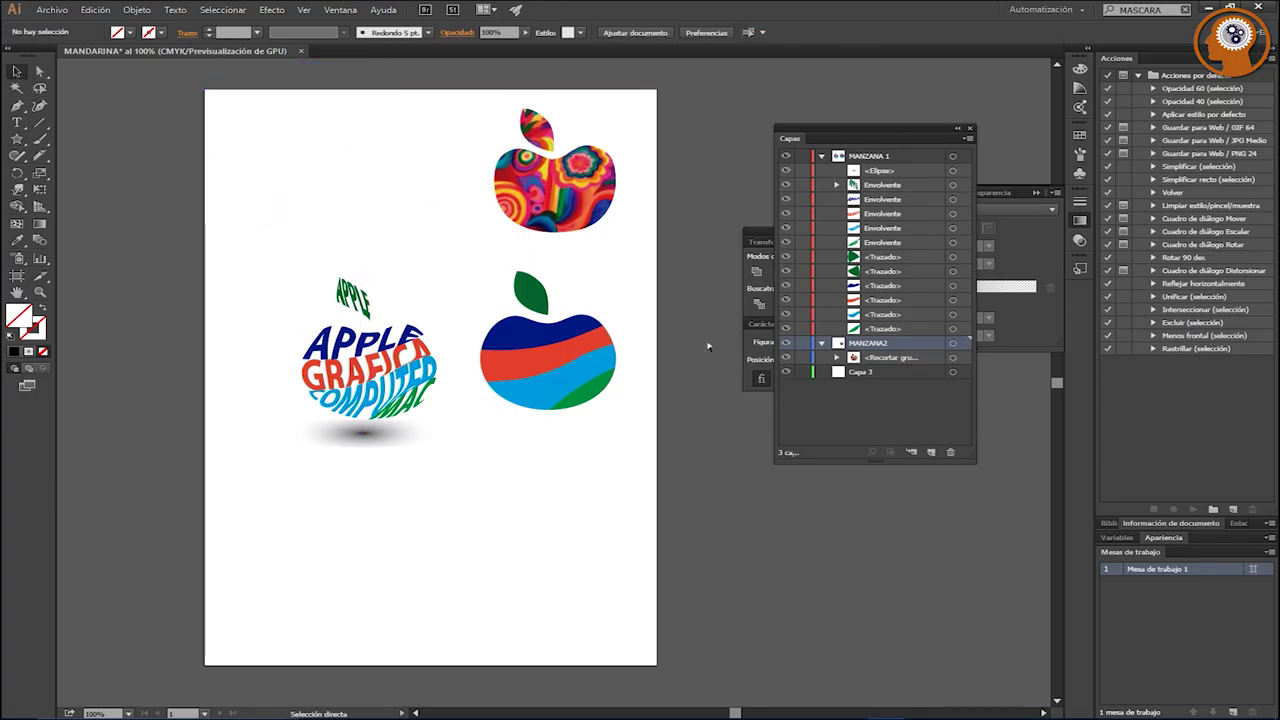
Step: Draw a star on layer Capa 3 at the page's top left
left_click(820, 344)
left_click(850, 359)
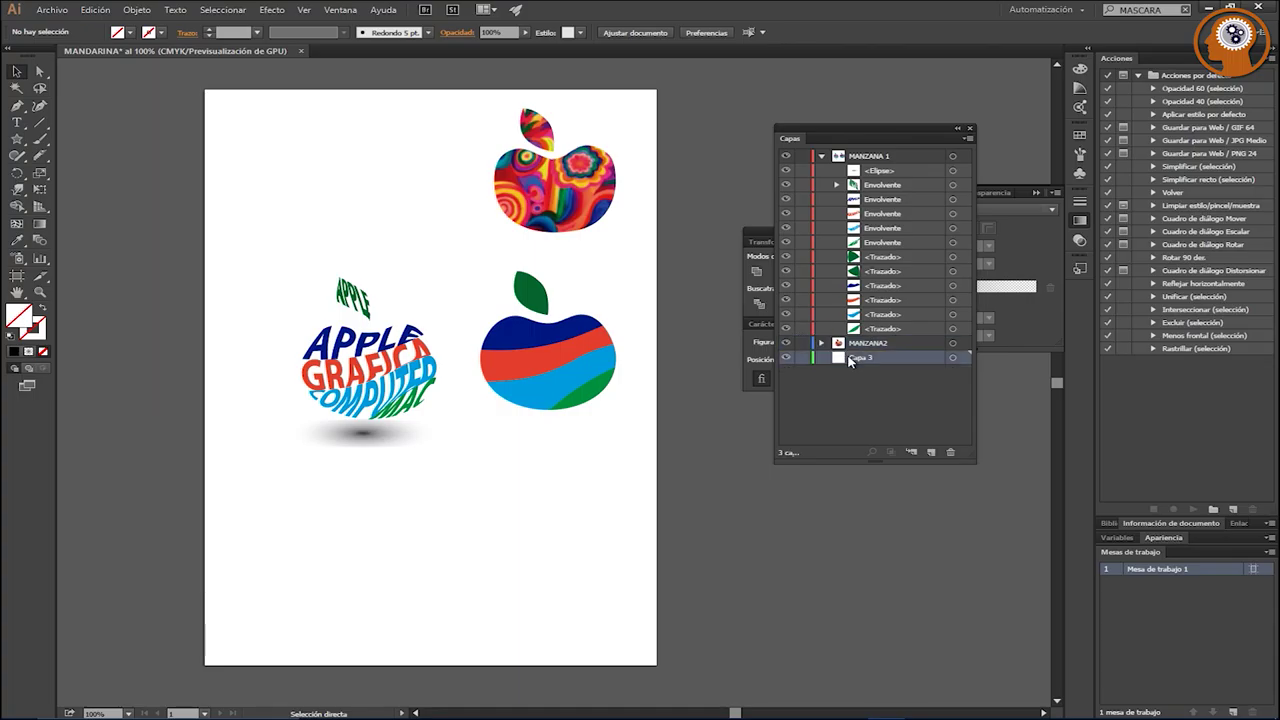
left_click(17, 138)
left_click_drag(345, 158, 441, 240)
left_click(17, 71)
left_click_drag(316, 131, 298, 156)
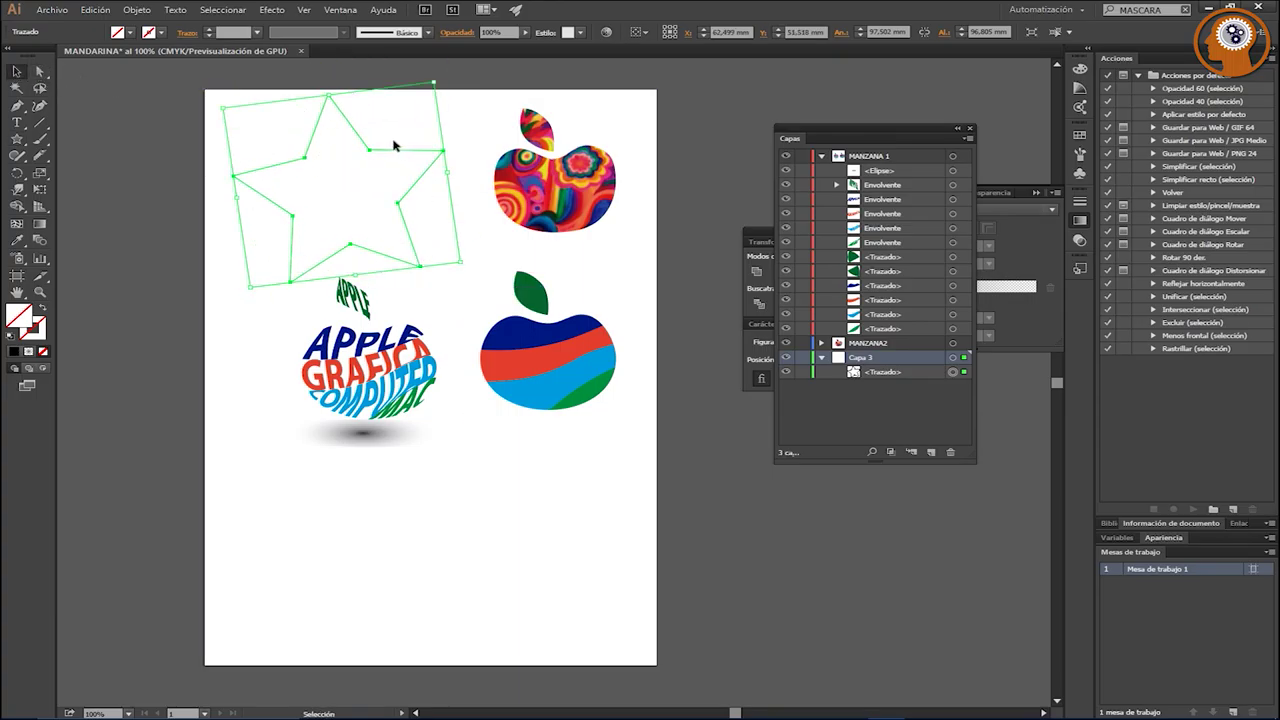
left_click(229, 251)
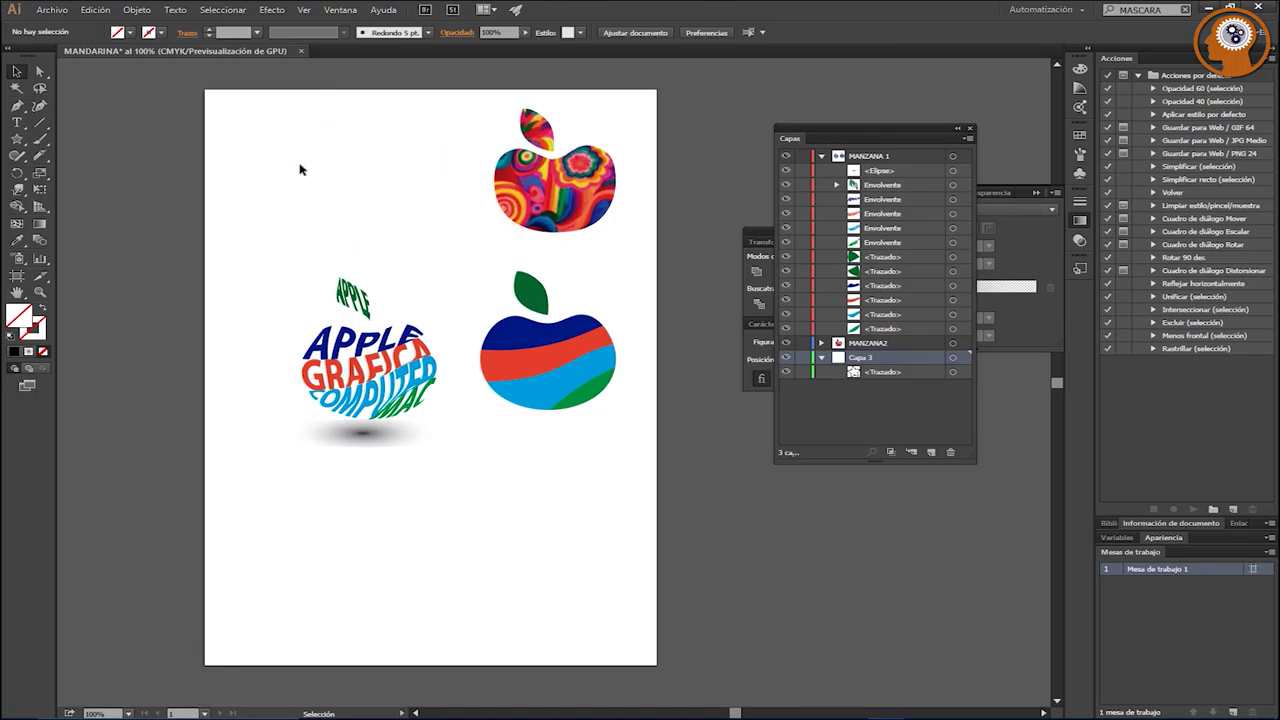
Step: Give the star a 1 pt black outline
left_click(300, 163)
left_click(163, 36)
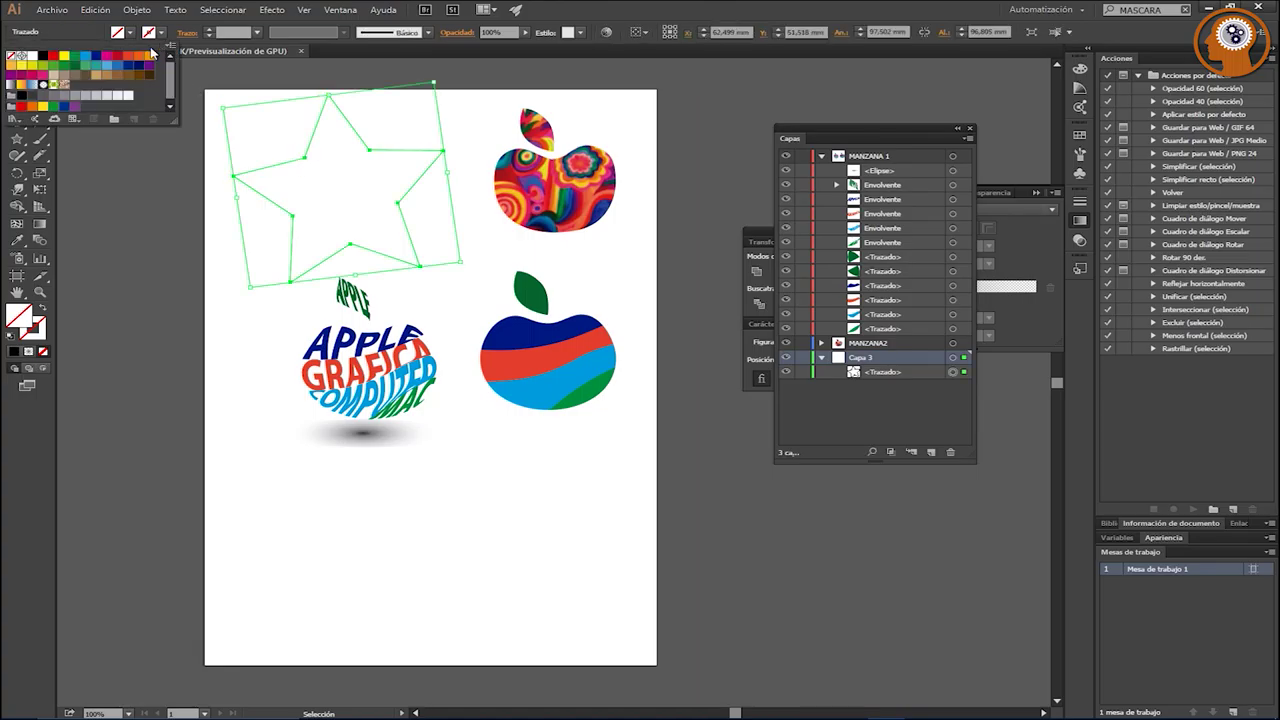
left_click(42, 56)
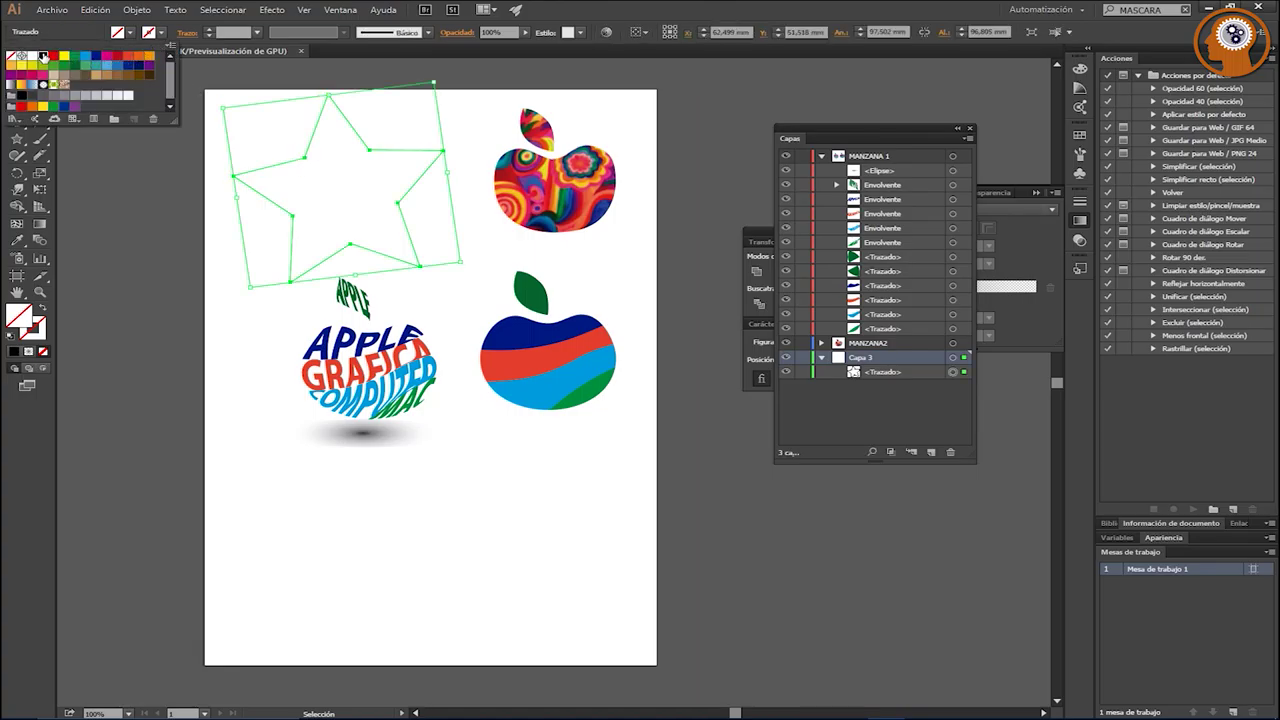
left_click(228, 288)
left_click(256, 361)
left_click(52, 9)
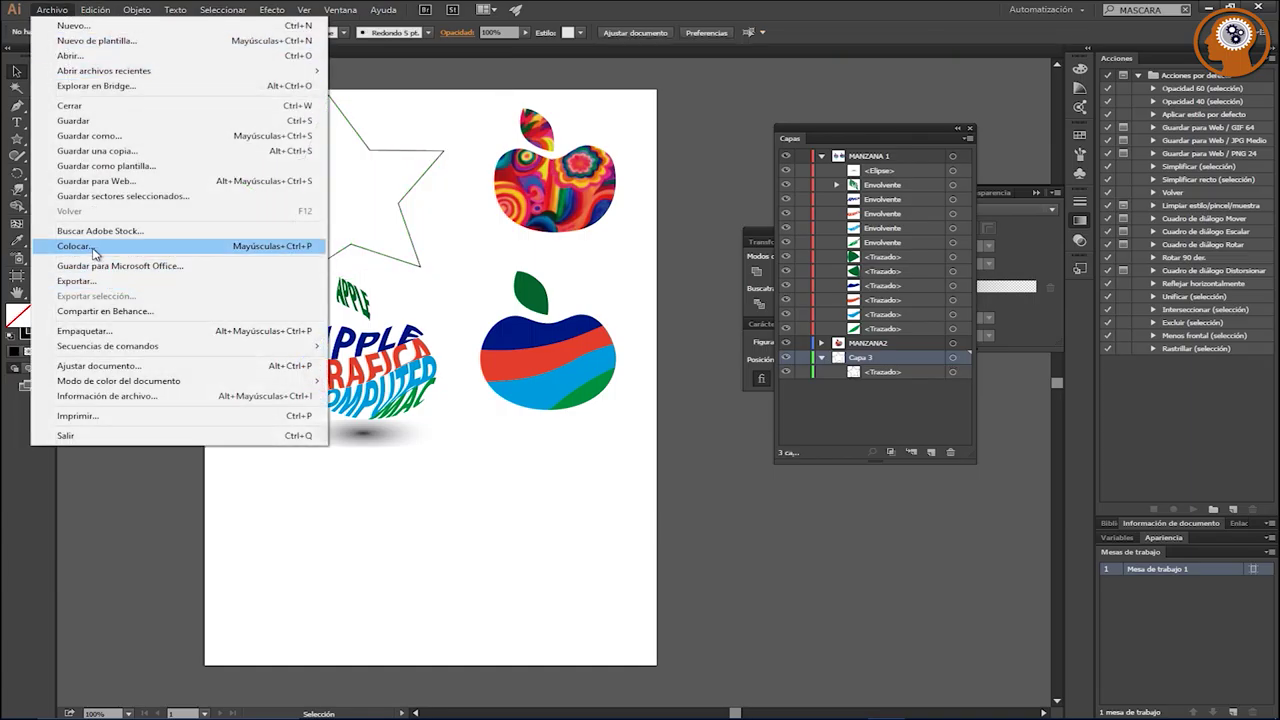
Step: Place f43561968.jpg from D:\CONTENIDOS\PERSONAL\FOTOS\BILBAO into the document
left_click(100, 246)
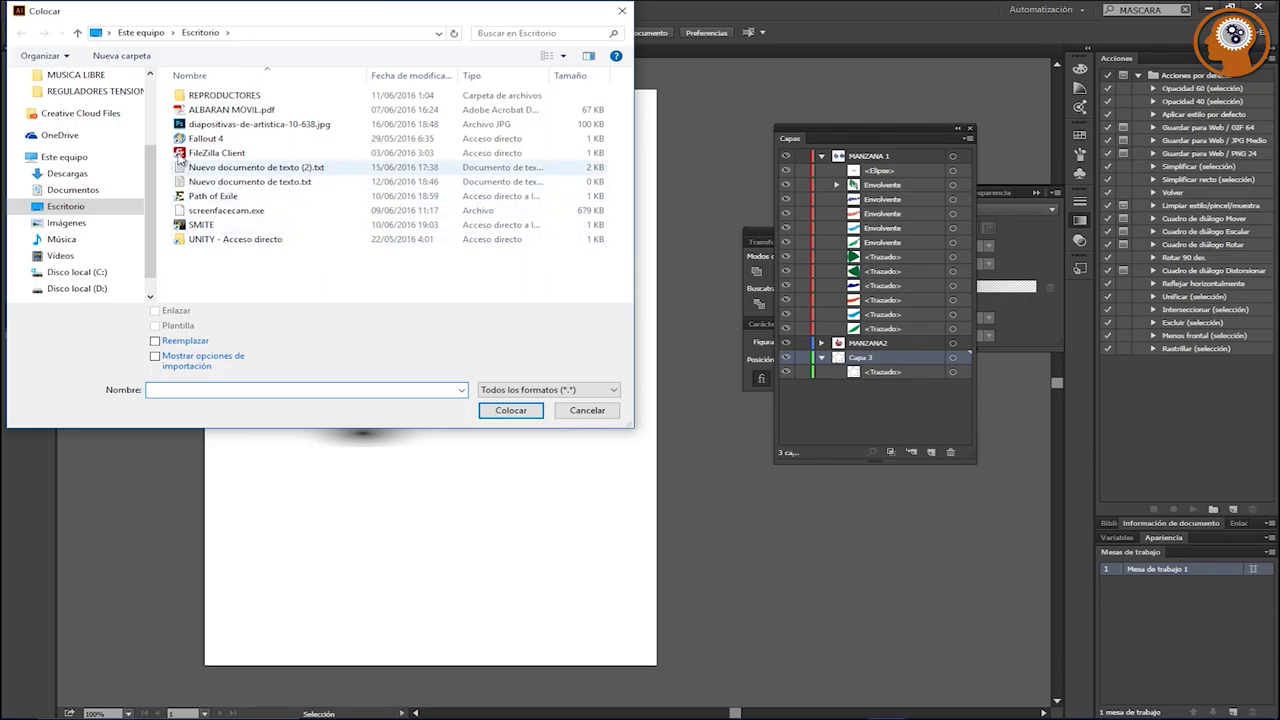
left_click(58, 289)
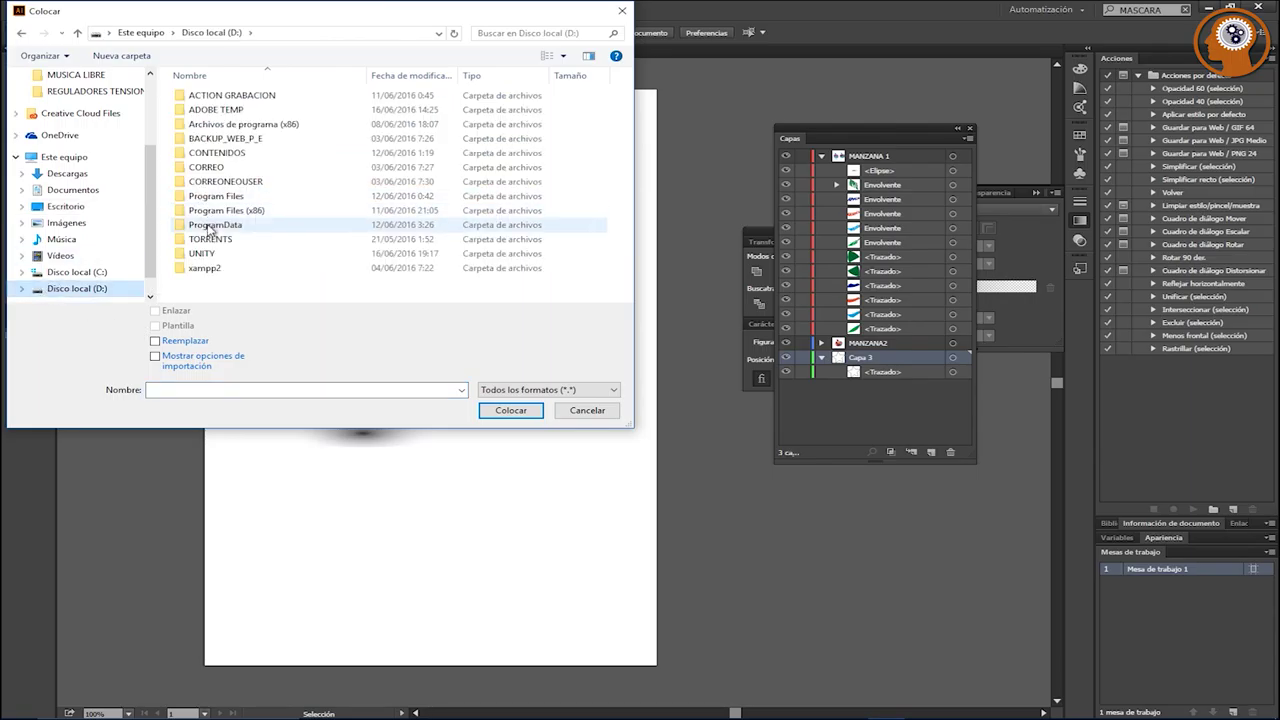
double_click(205, 153)
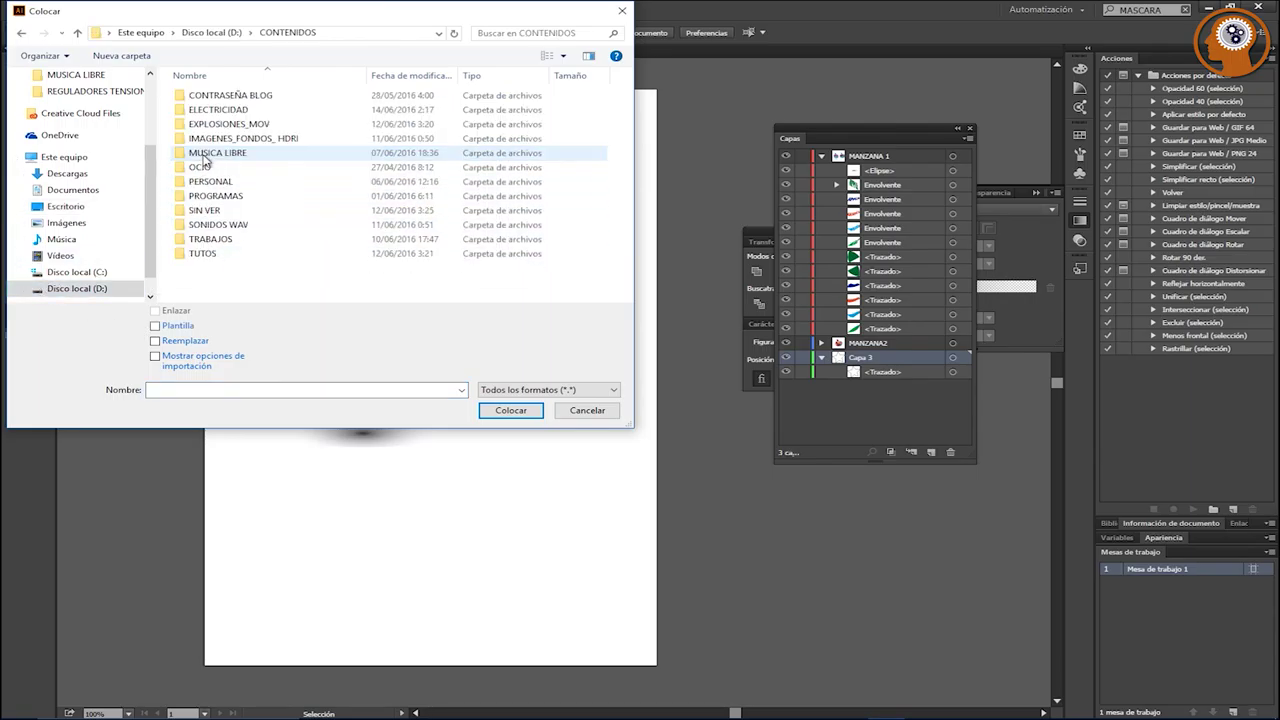
left_click(214, 185)
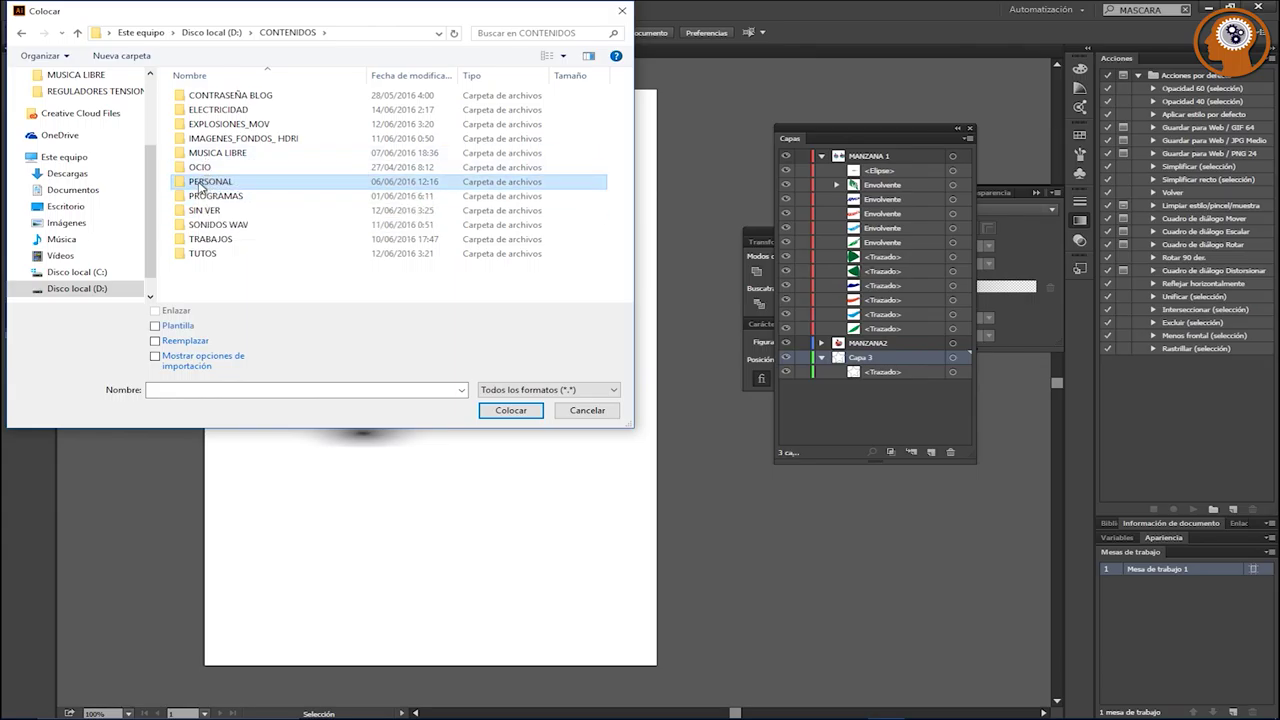
double_click(200, 185)
double_click(199, 100)
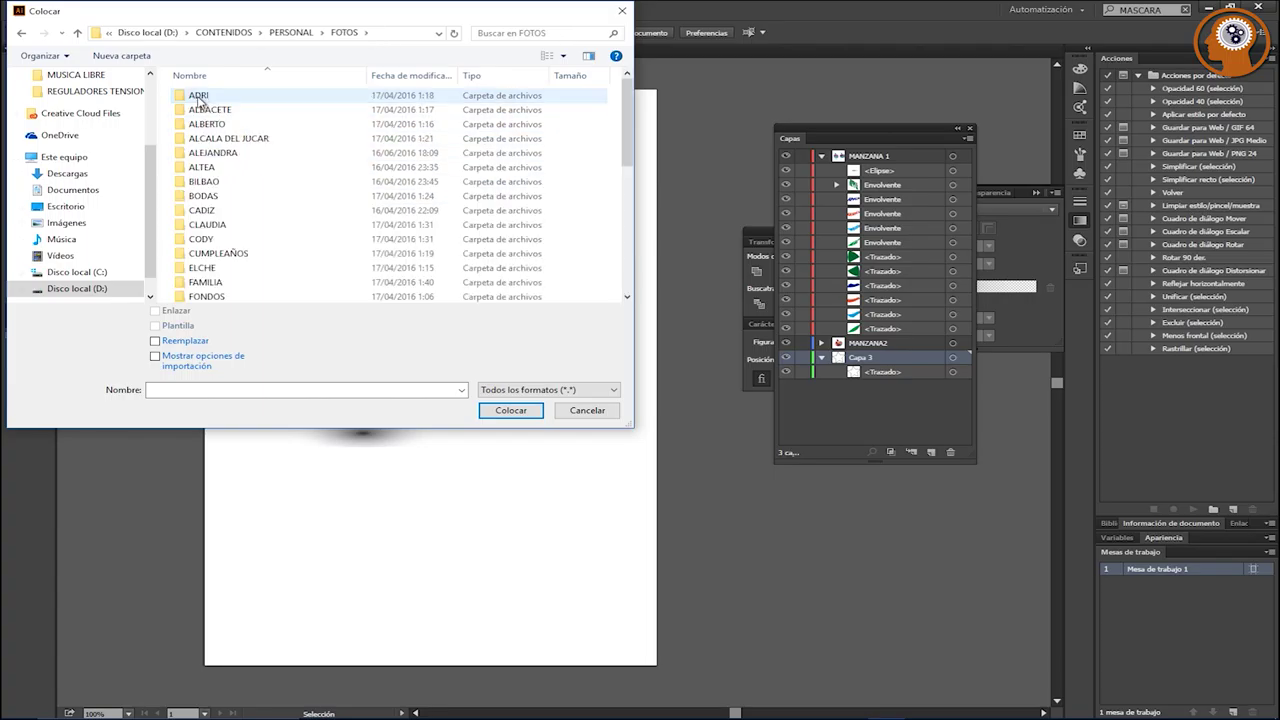
double_click(198, 184)
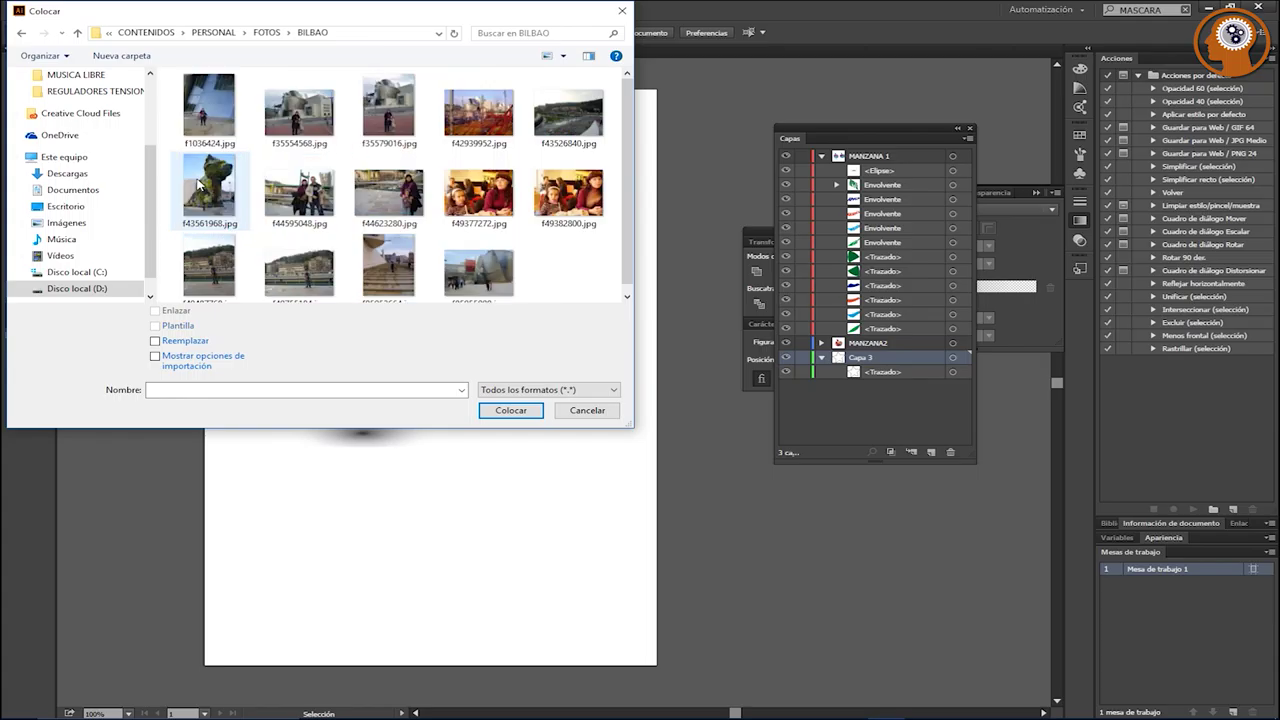
double_click(207, 138)
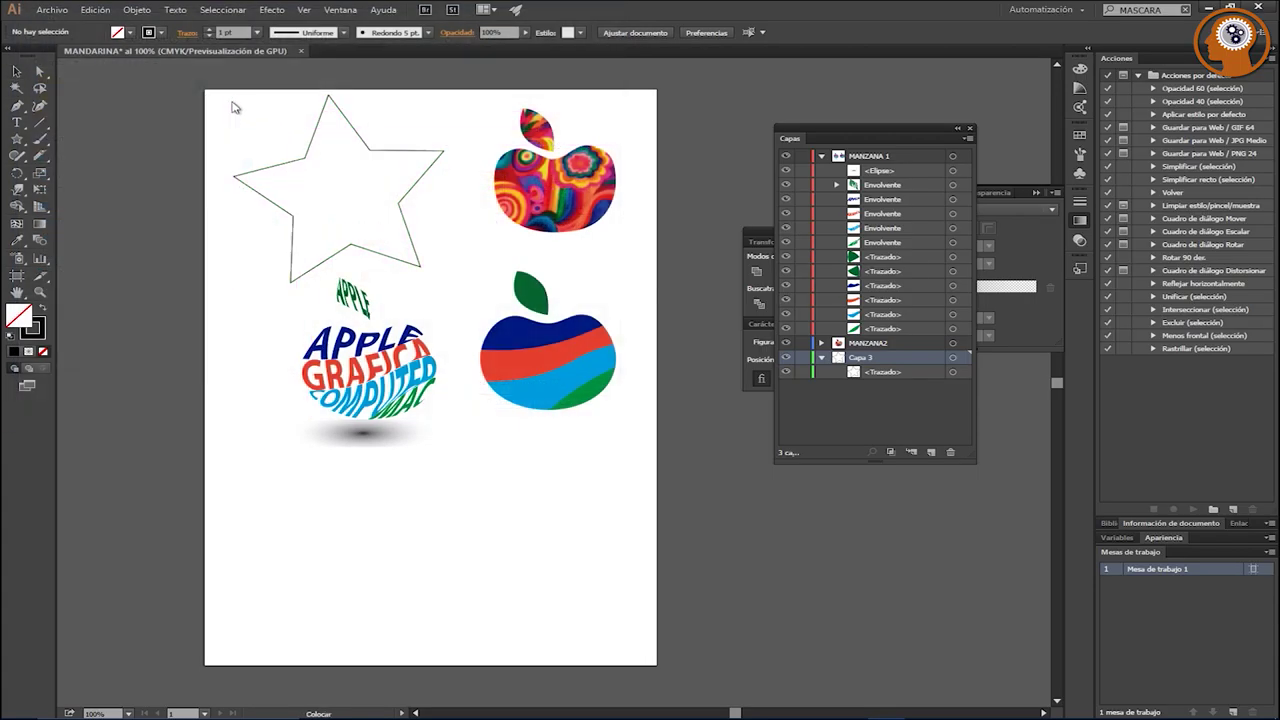
Step: Drop the photo over the star and send it backward behind the star
mouse_move(222, 95)
left_mouse_down()
mouse_move(449, 288)
mouse_move(441, 357)
left_mouse_up()
mouse_move(303, 222)
left_mouse_down()
mouse_move(326, 221)
mouse_move(310, 220)
left_mouse_up()
right_click(307, 219)
mouse_move(353, 297)
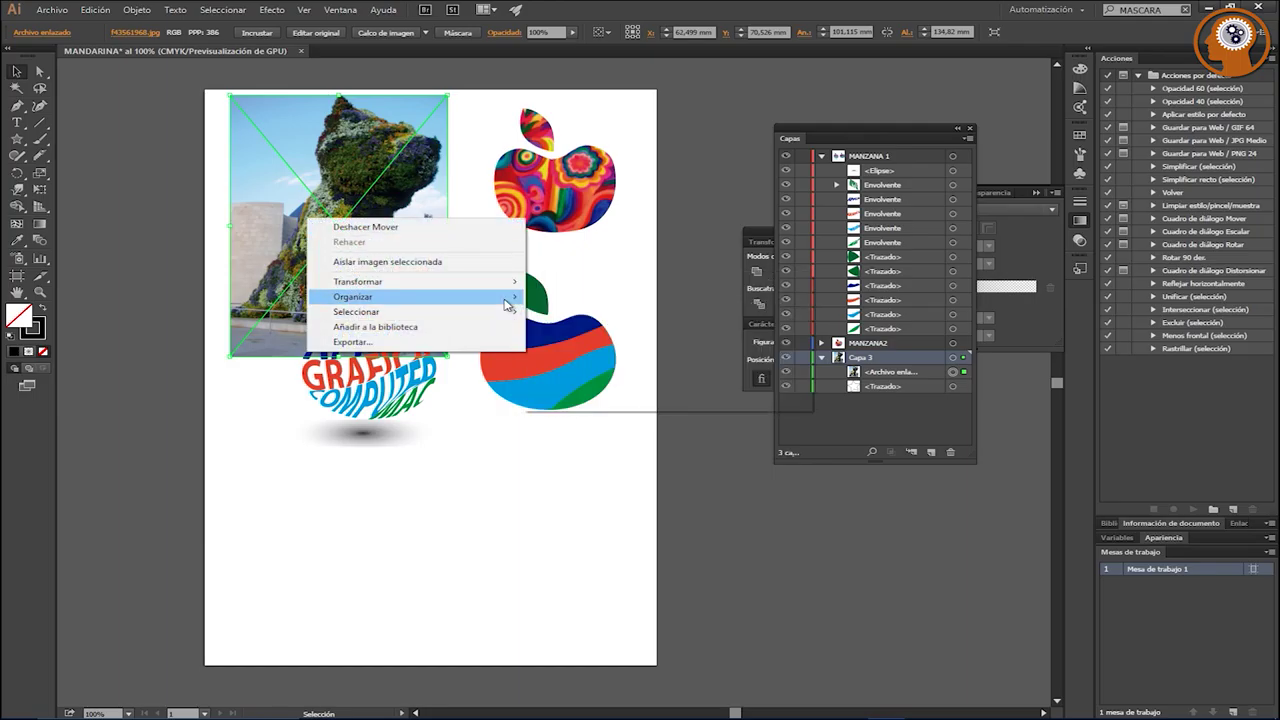
left_click(560, 346)
left_click(471, 468)
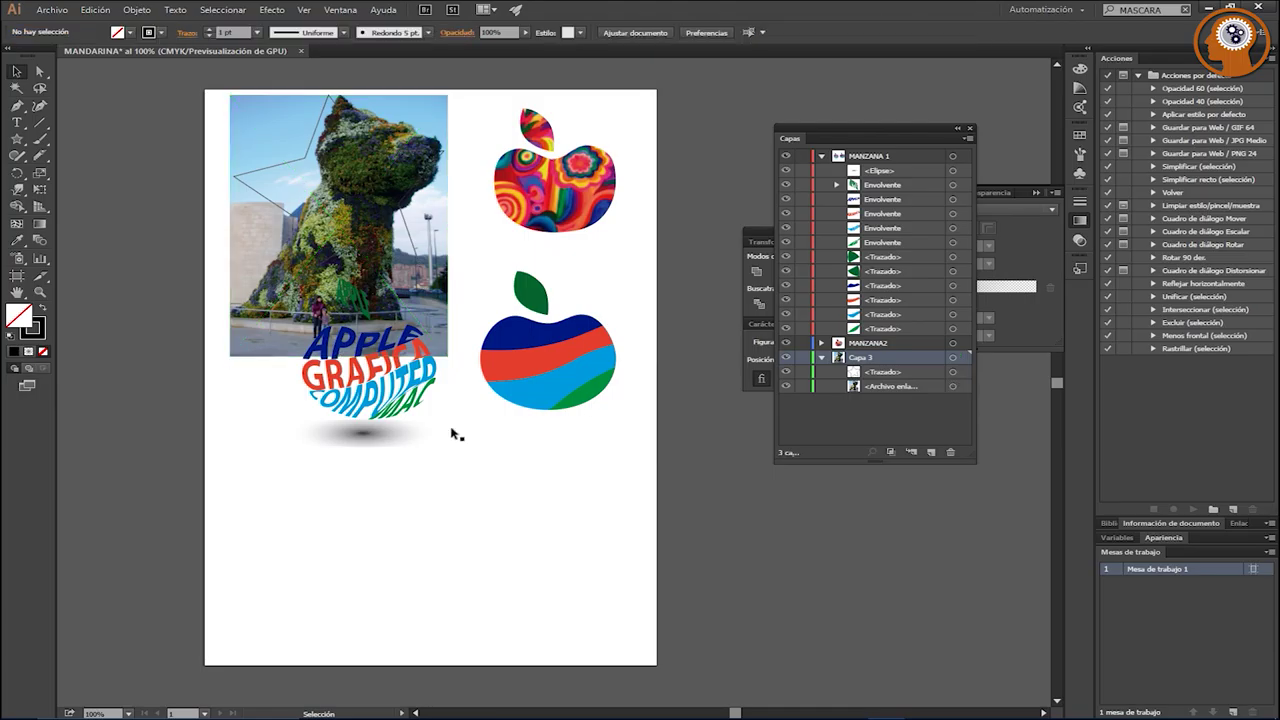
Step: Make a clipping mask from the star and photo, then nudge it slightly left
left_click(290, 213)
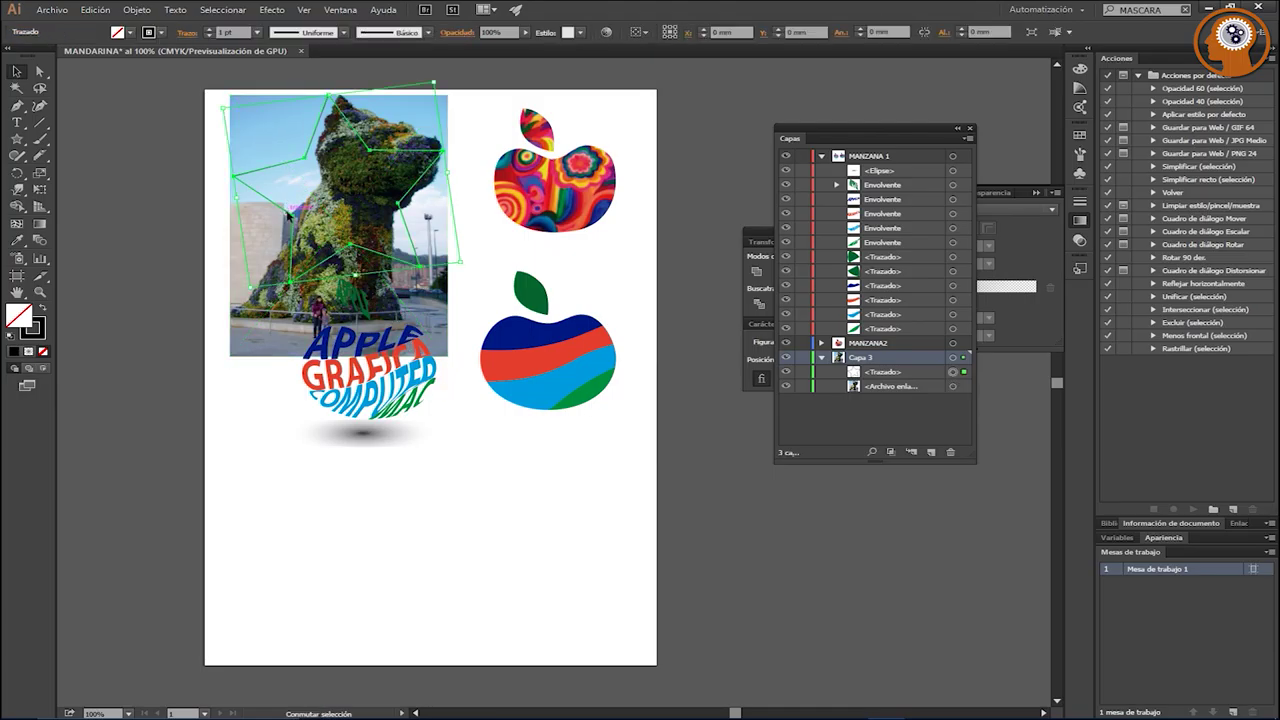
left_click(268, 310, "shift")
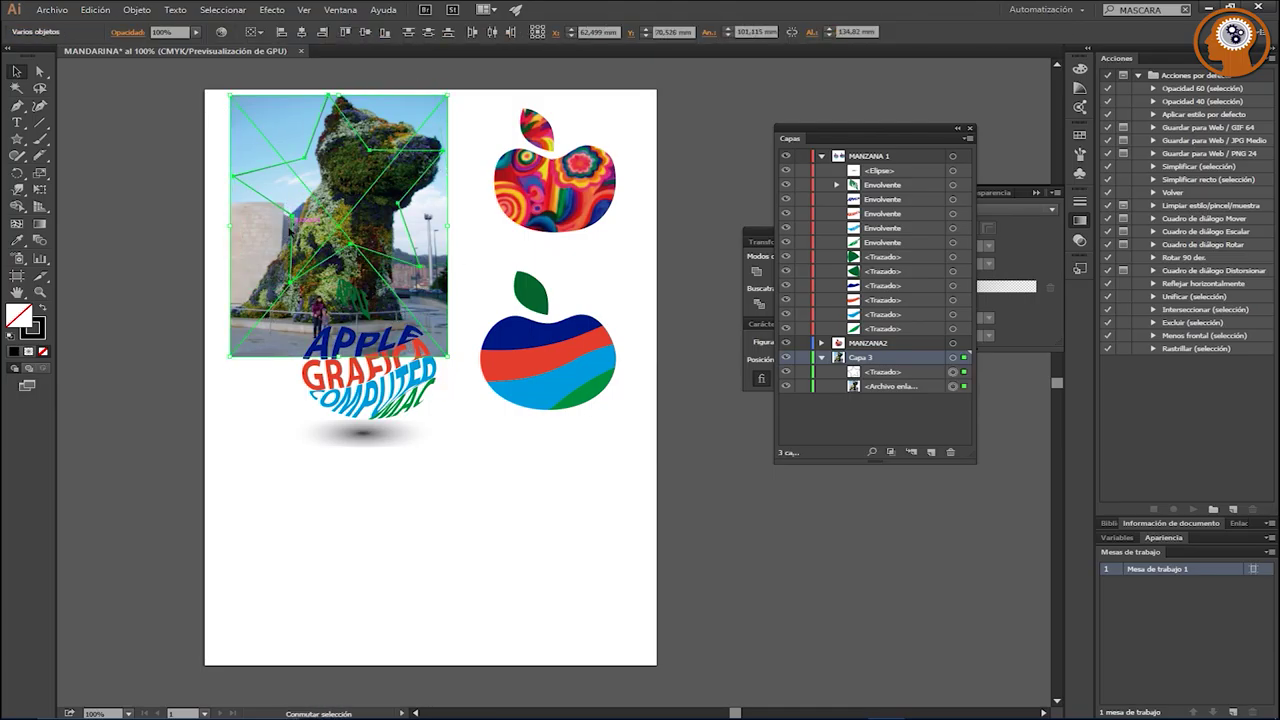
left_click(137, 10)
mouse_move(182, 441)
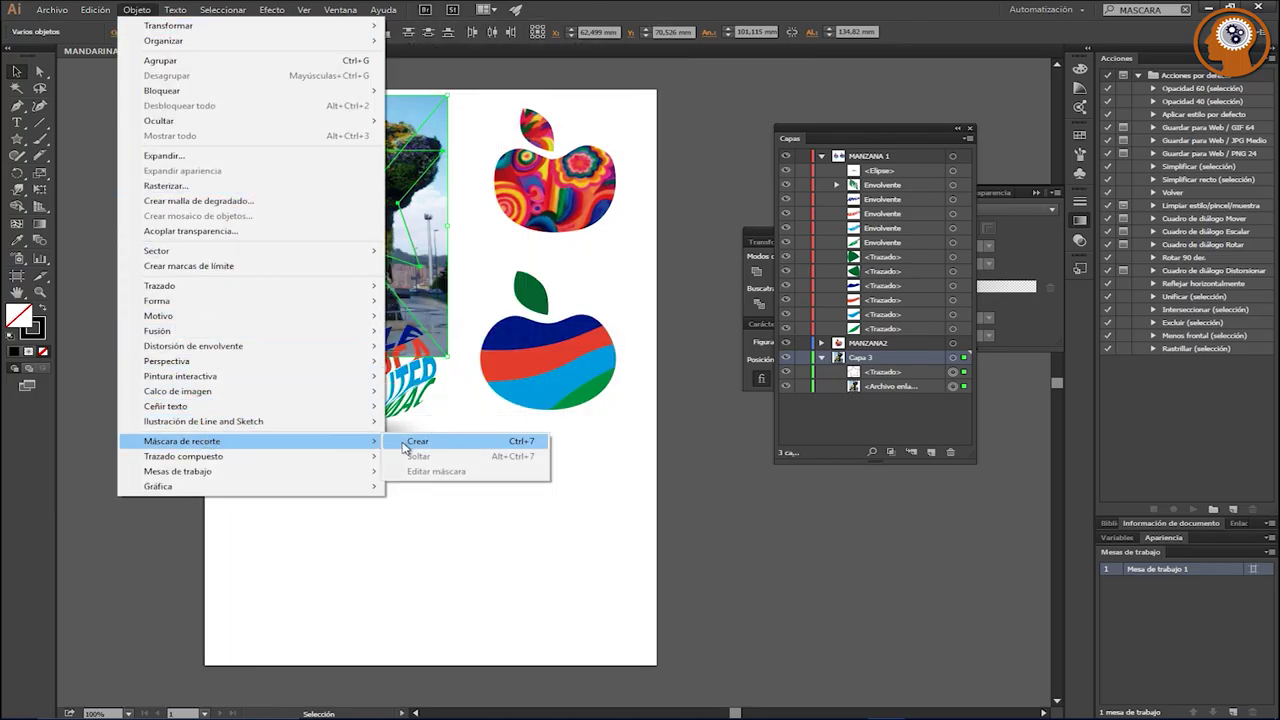
left_click(406, 442)
left_click(375, 507)
left_click_drag(352, 203, 336, 200)
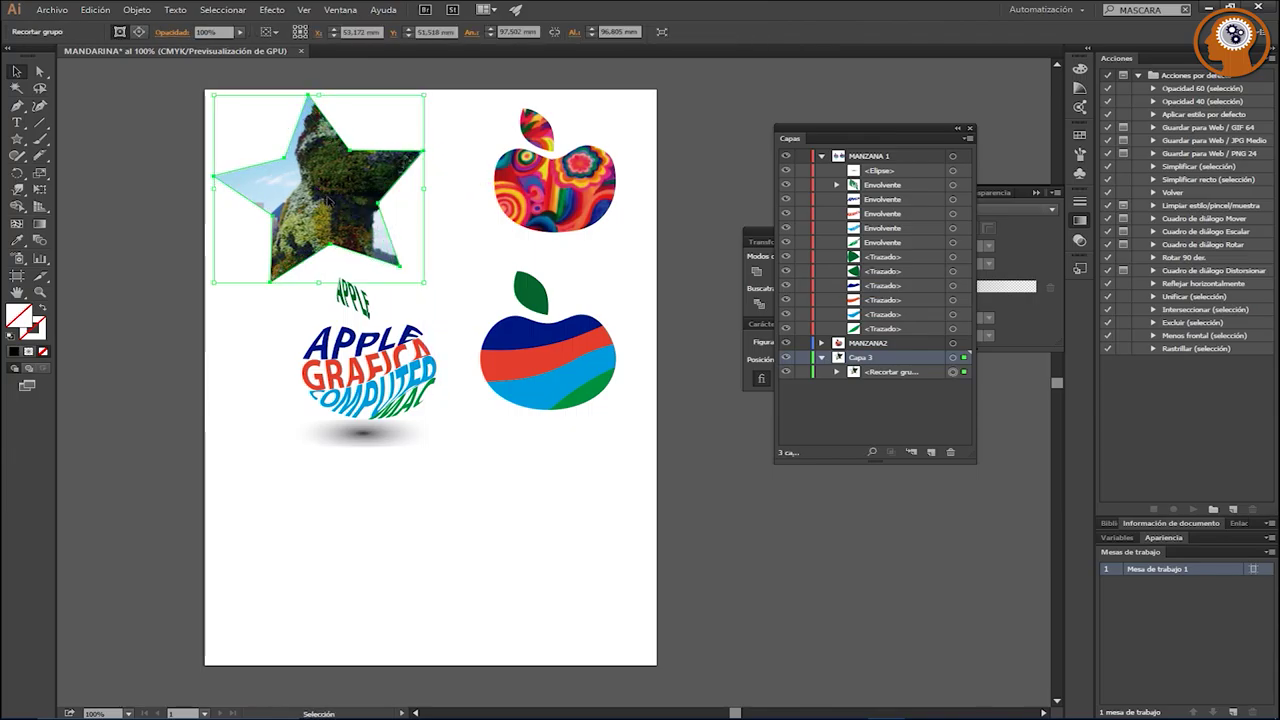
Step: Nudge the photo up inside the star, then move the clip group below the striped apple
double_click(330, 200)
left_click_drag(320, 200, 320, 190)
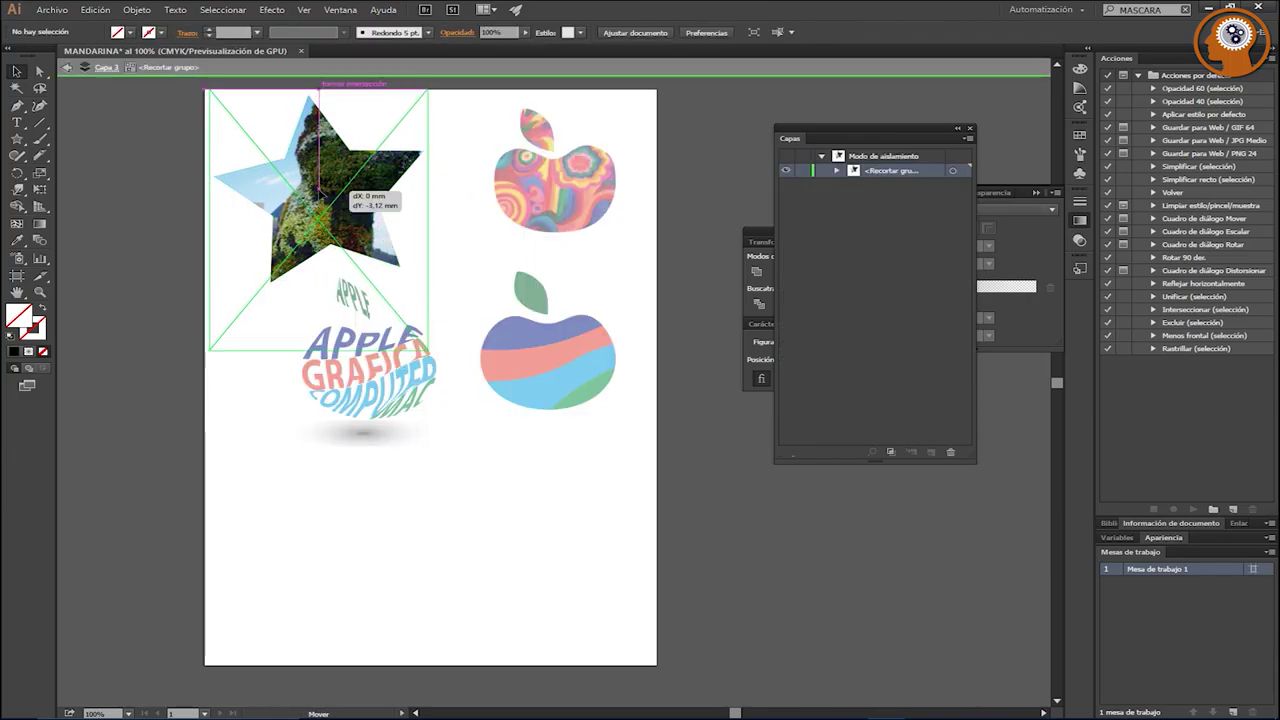
left_click(450, 502)
left_click(230, 200)
double_click(460, 523)
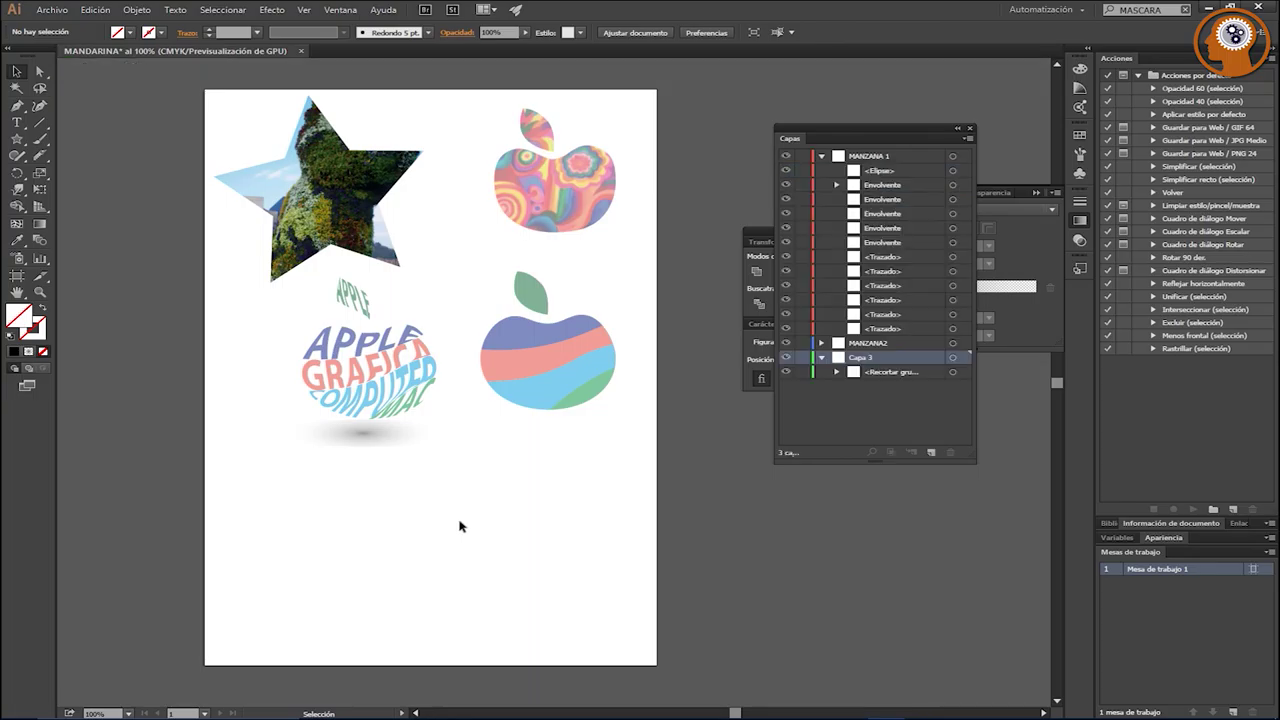
mouse_move(311, 213)
left_mouse_down()
mouse_move(333, 213)
mouse_move(517, 547)
mouse_move(496, 537)
left_mouse_up()
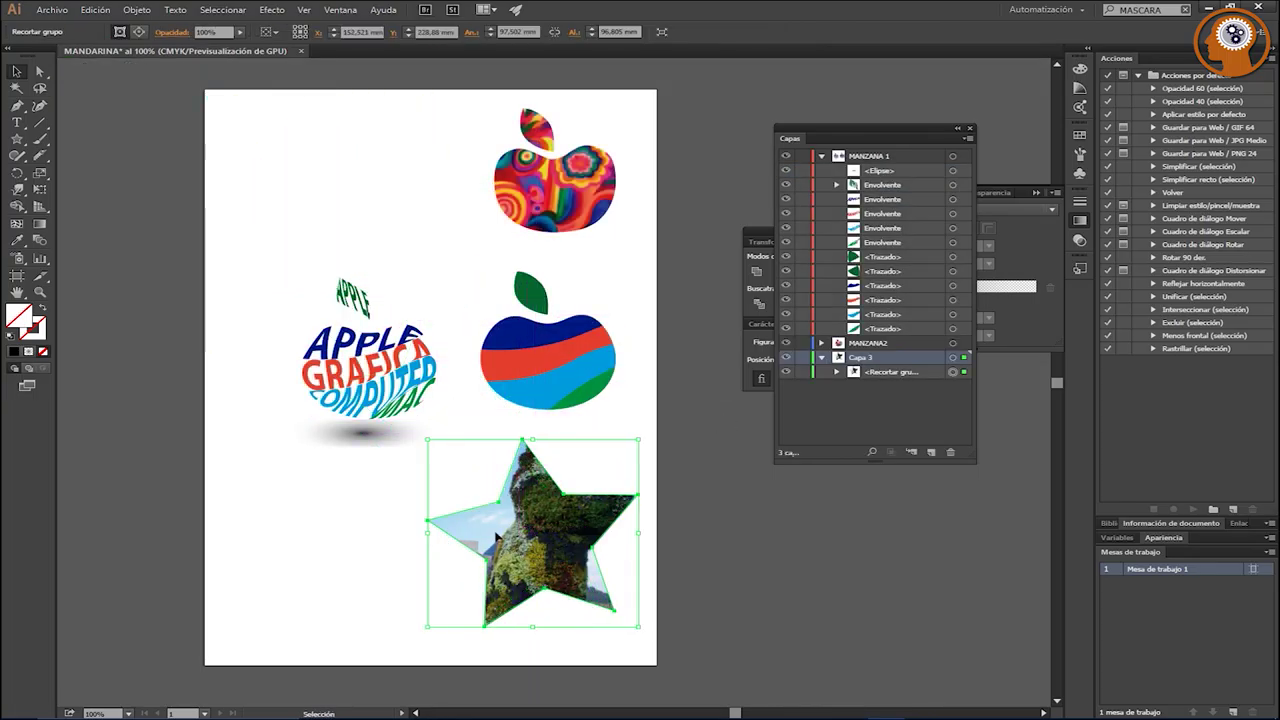
left_click(349, 551)
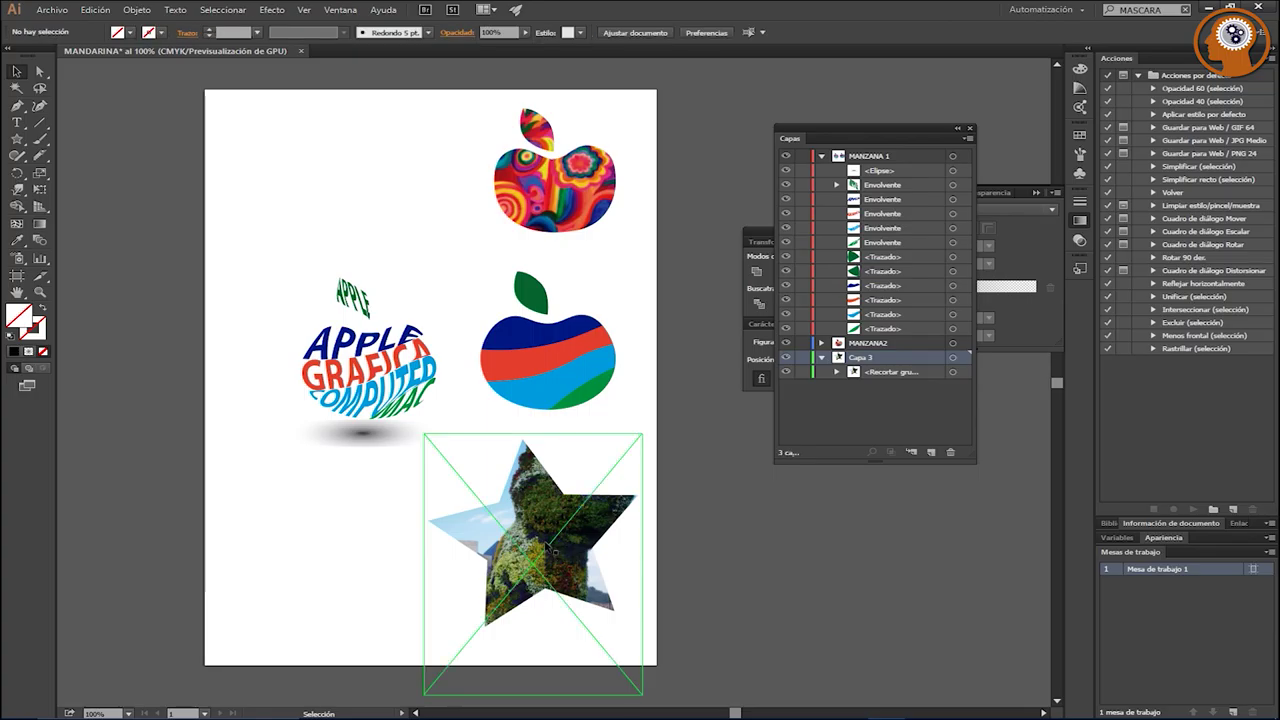
Step: Move and enlarge the photo inside the star, then shift the clip group slightly right
double_click(550, 547)
left_click_drag(545, 572, 549, 501)
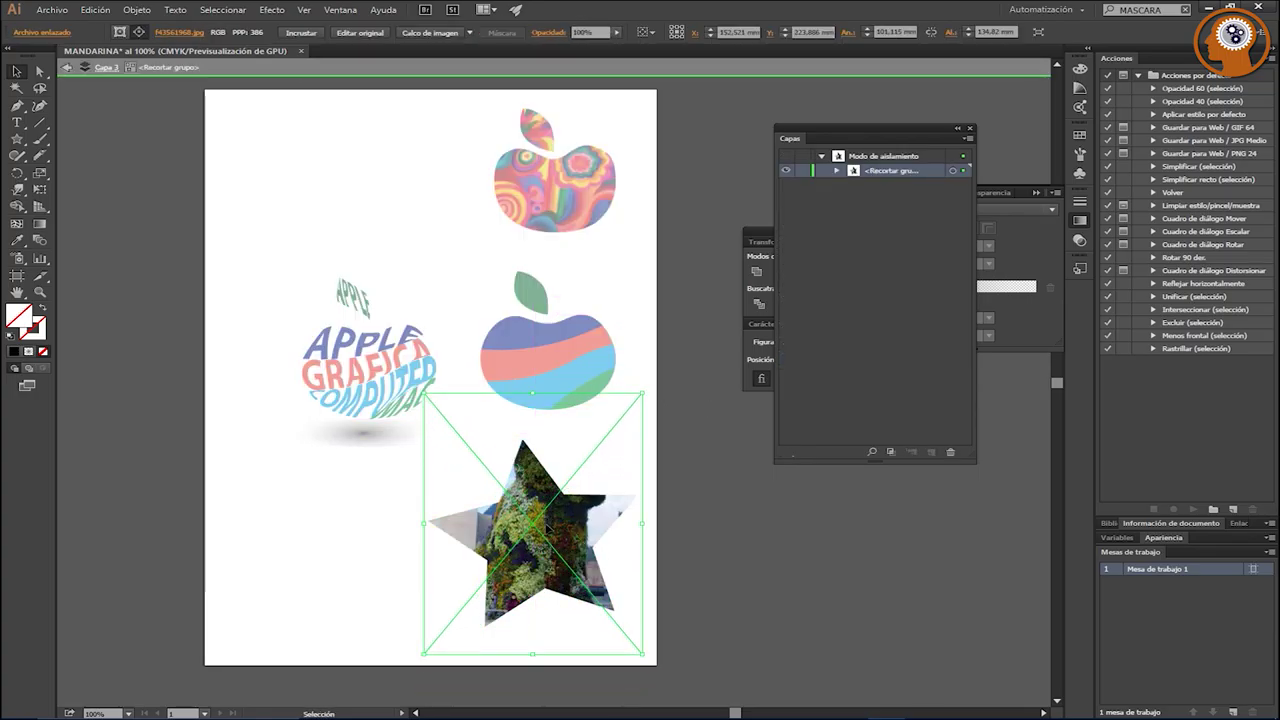
mouse_move(552, 514)
left_mouse_down()
mouse_move(573, 526)
mouse_move(549, 527)
mouse_move(535, 565)
left_mouse_up()
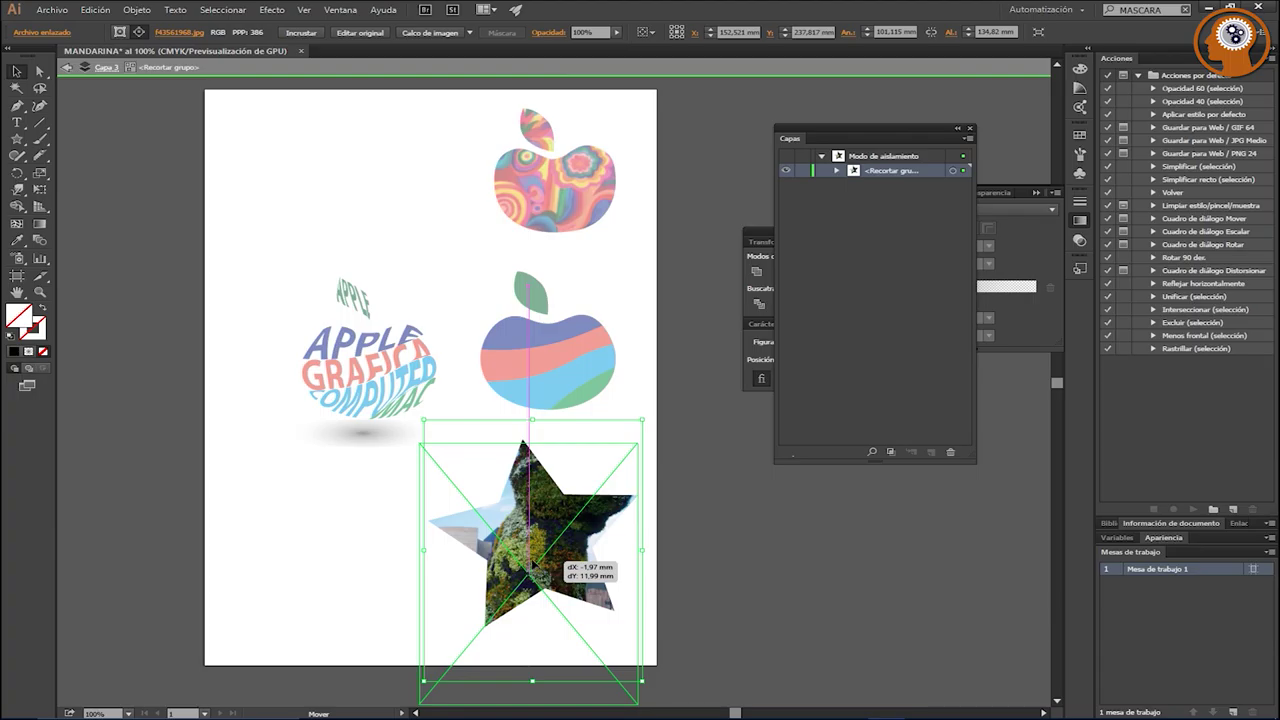
left_click_drag(535, 565, 533, 553)
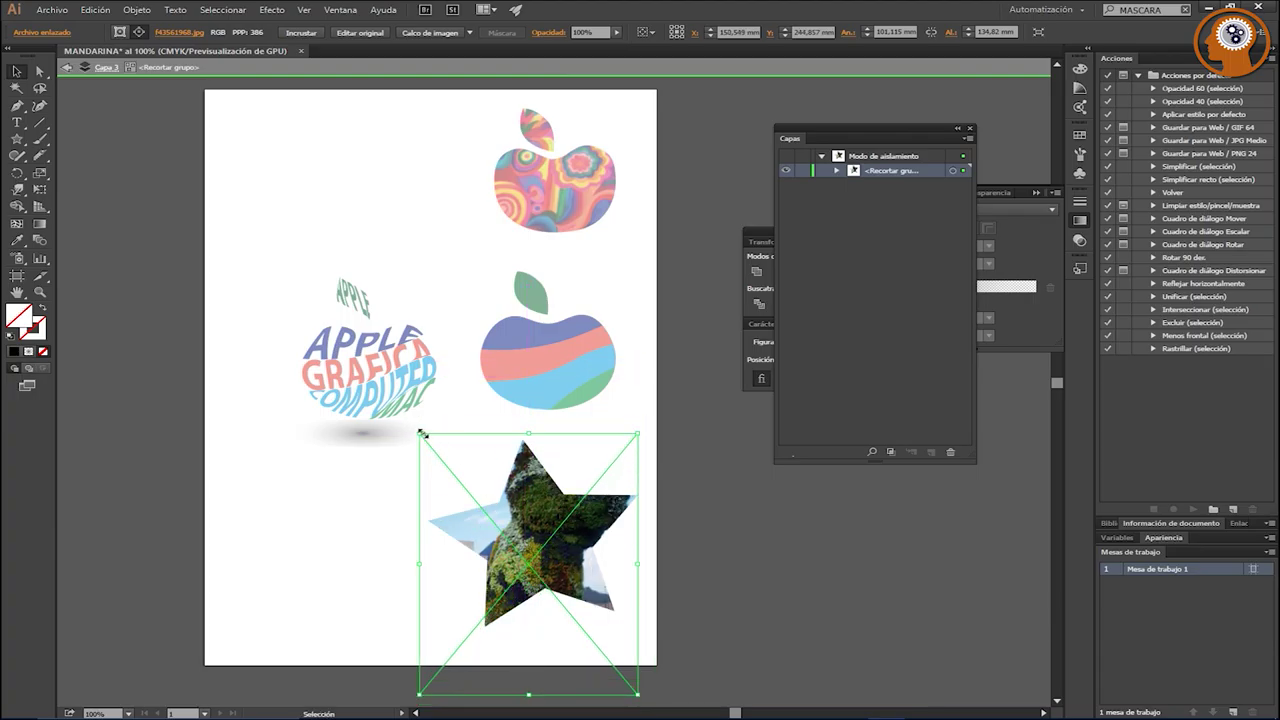
left_click_drag(421, 433, 251, 183)
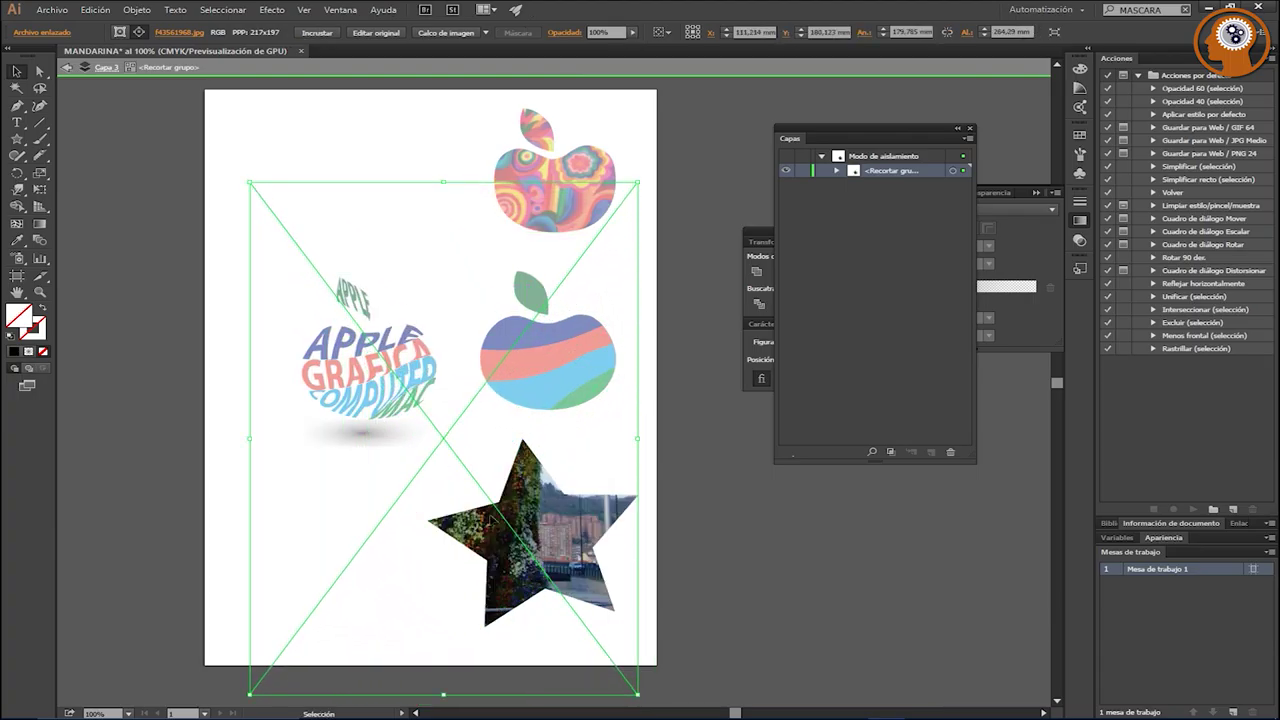
left_click_drag(290, 589, 360, 570)
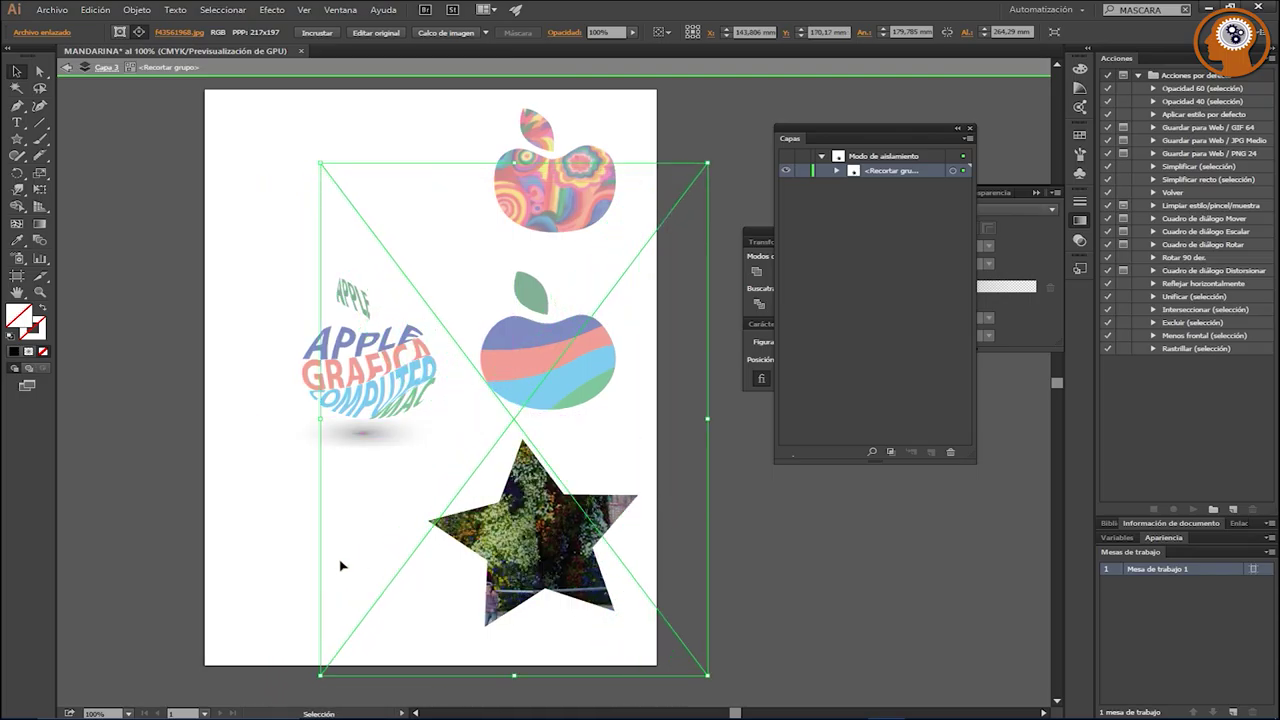
double_click(264, 530)
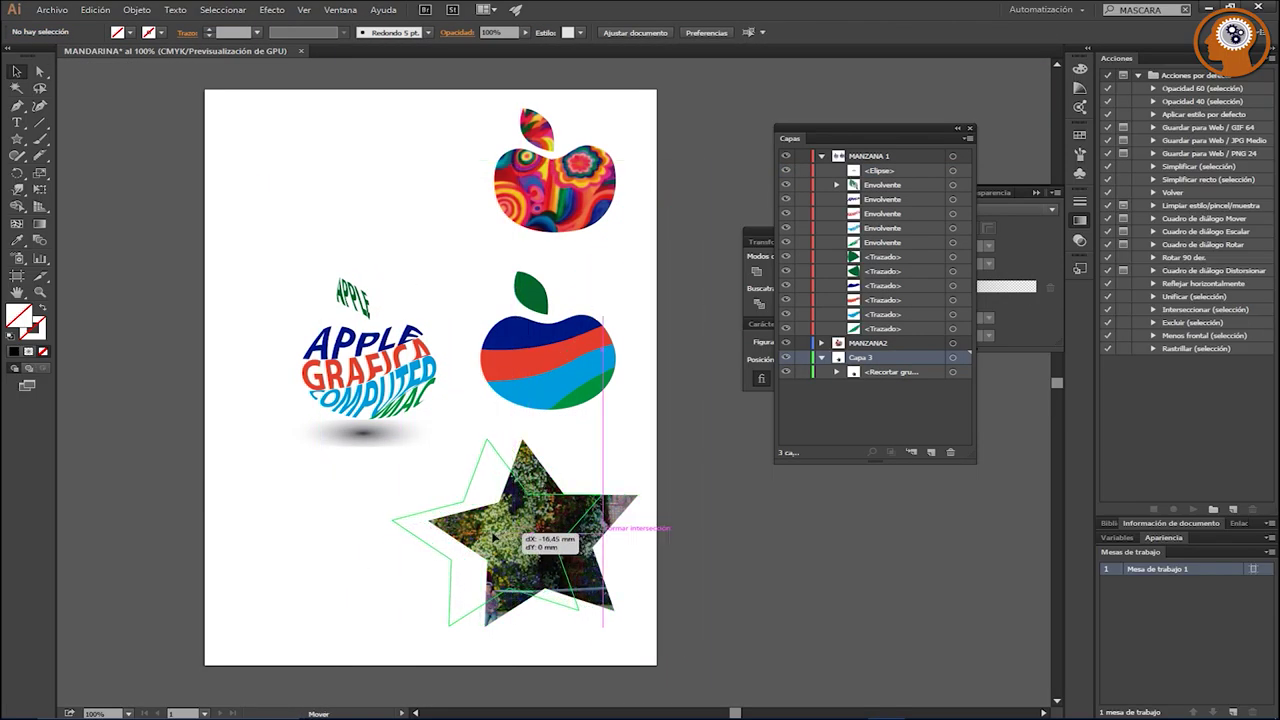
left_click_drag(500, 527, 541, 530)
Step: Reposition and rescale the photo inside the star until the two figures are centred
double_click(541, 530)
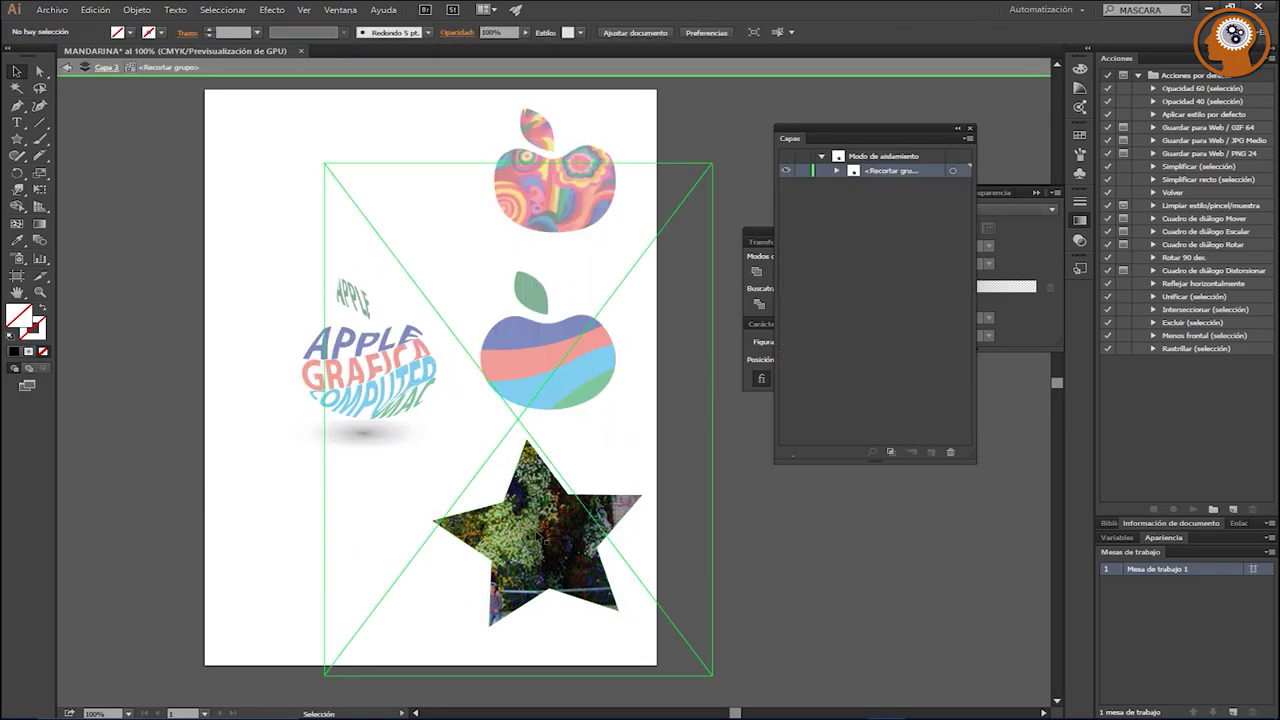
left_click(306, 208)
left_click(503, 451)
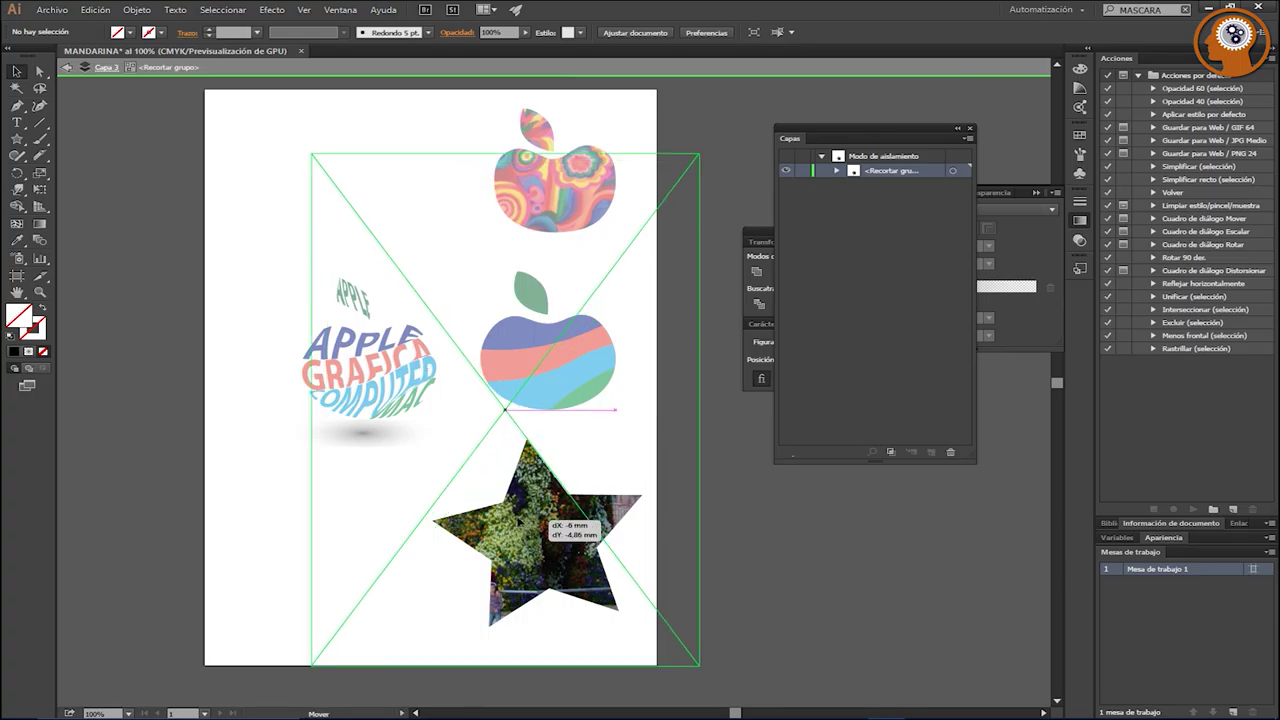
left_click_drag(551, 523, 537, 513)
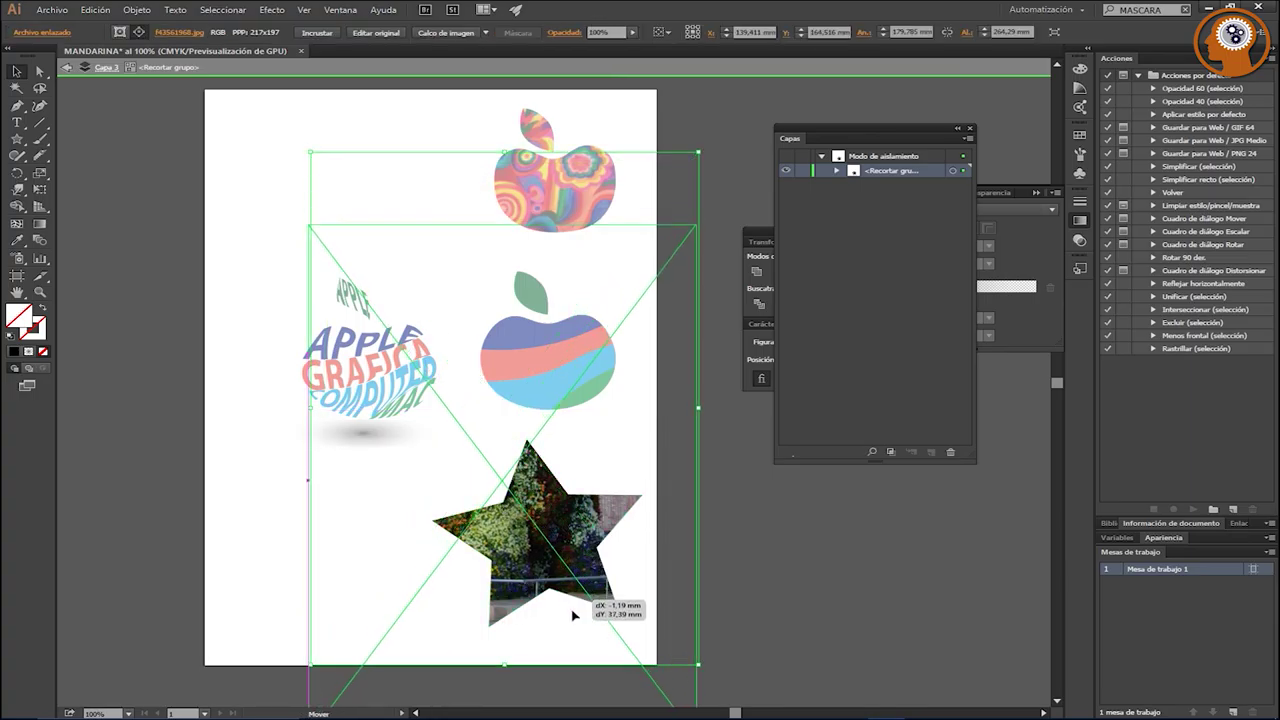
mouse_move(569, 530)
left_mouse_down()
mouse_move(571, 606)
mouse_move(544, 560)
mouse_move(548, 540)
left_mouse_up()
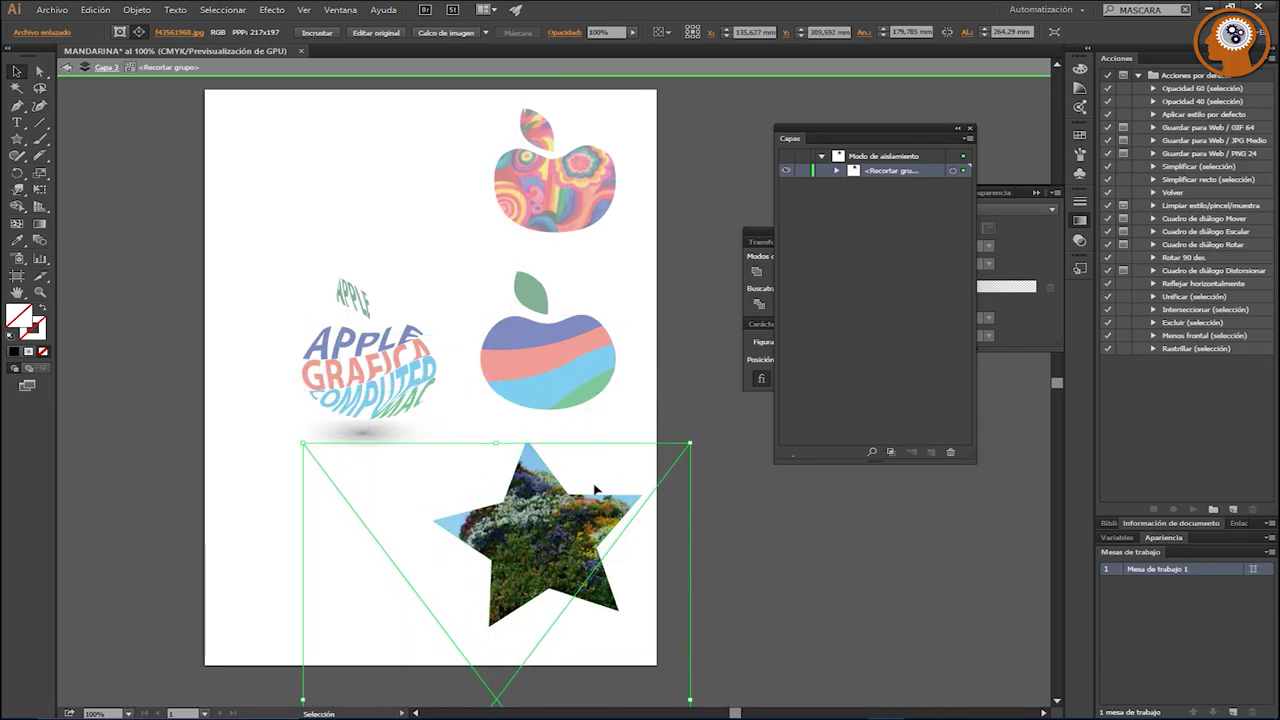
left_click_drag(693, 444, 650, 530)
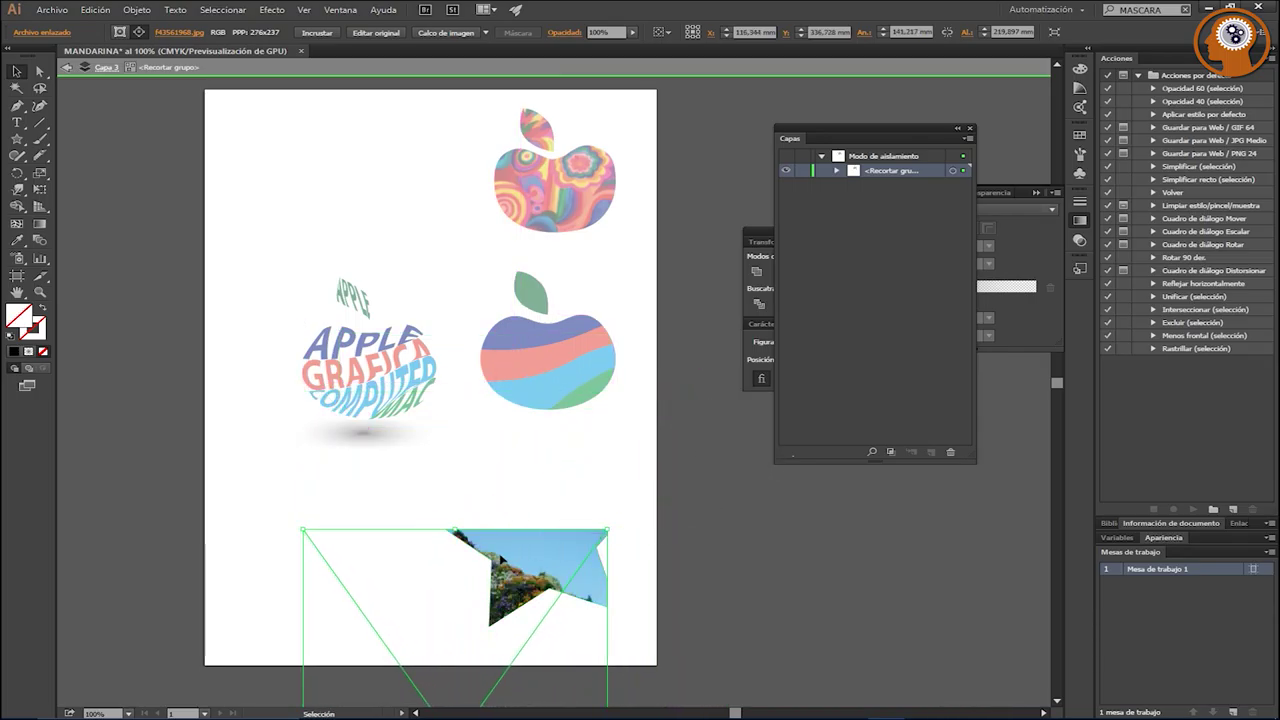
mouse_move(615, 455)
left_mouse_down()
mouse_move(572, 482)
mouse_move(526, 556)
mouse_move(549, 414)
left_mouse_up()
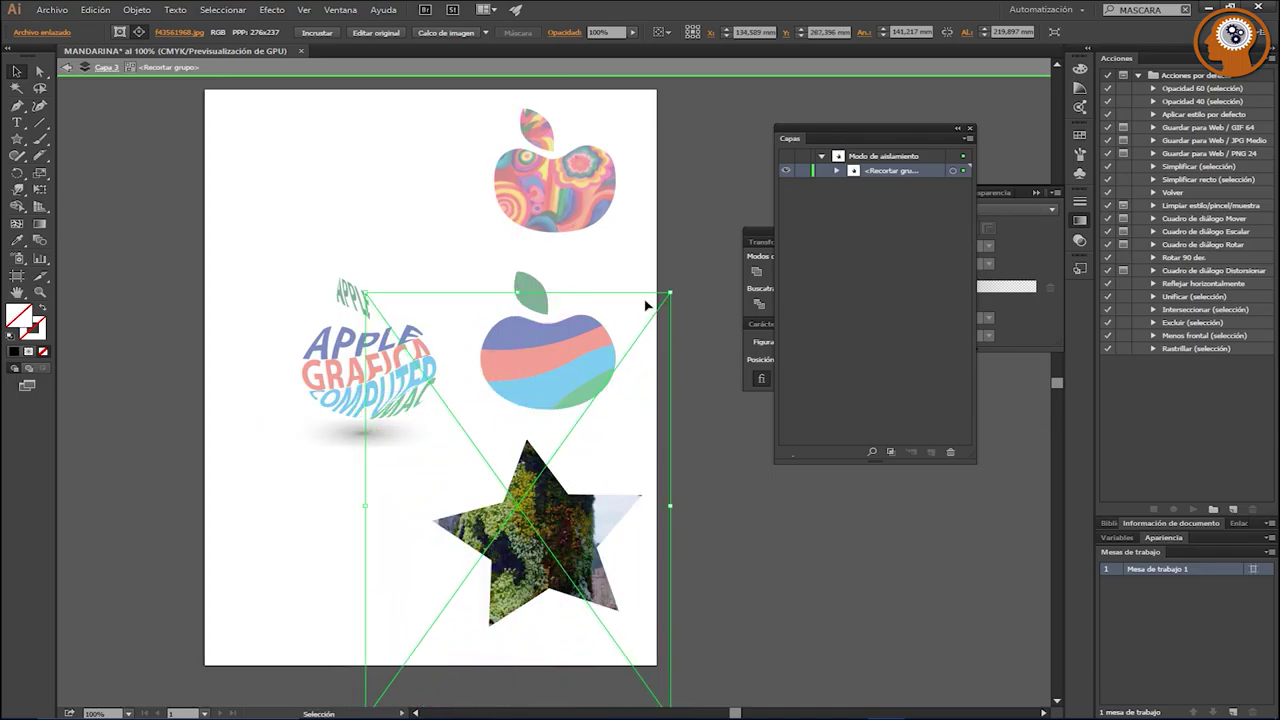
mouse_move(539, 676)
left_mouse_down()
mouse_move(546, 484)
mouse_move(537, 609)
left_mouse_up()
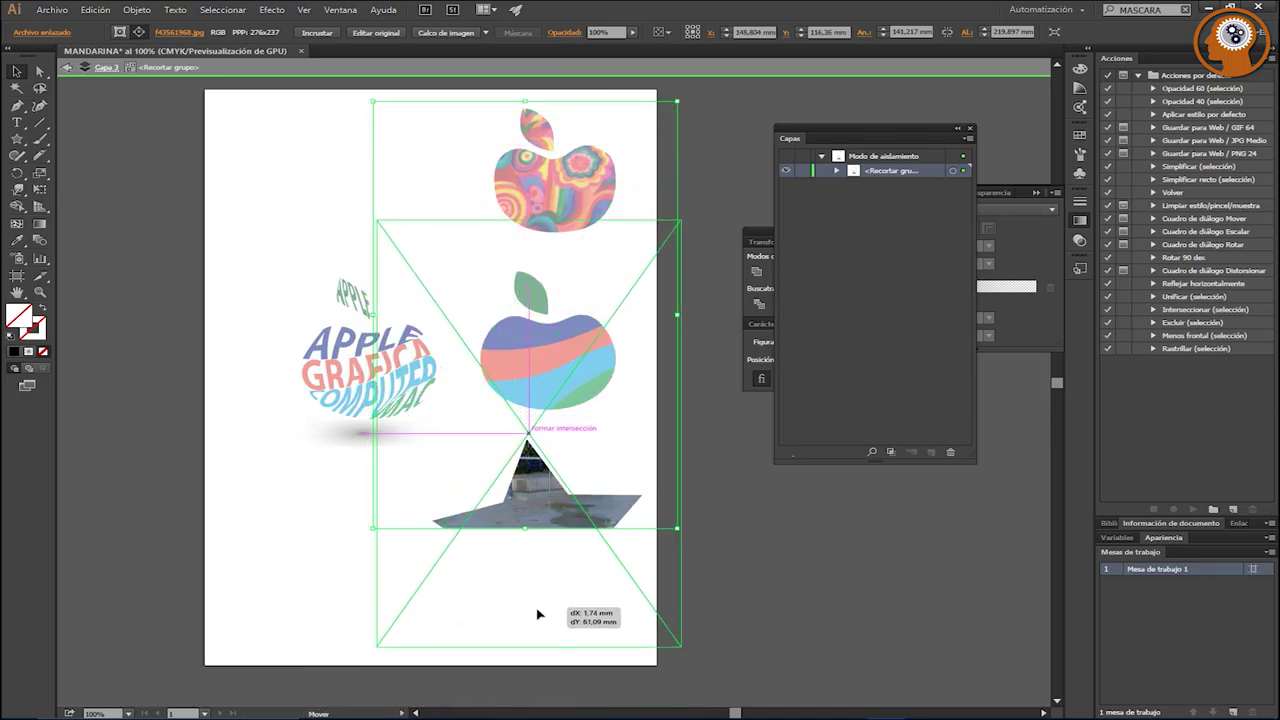
left_click_drag(525, 535, 541, 525)
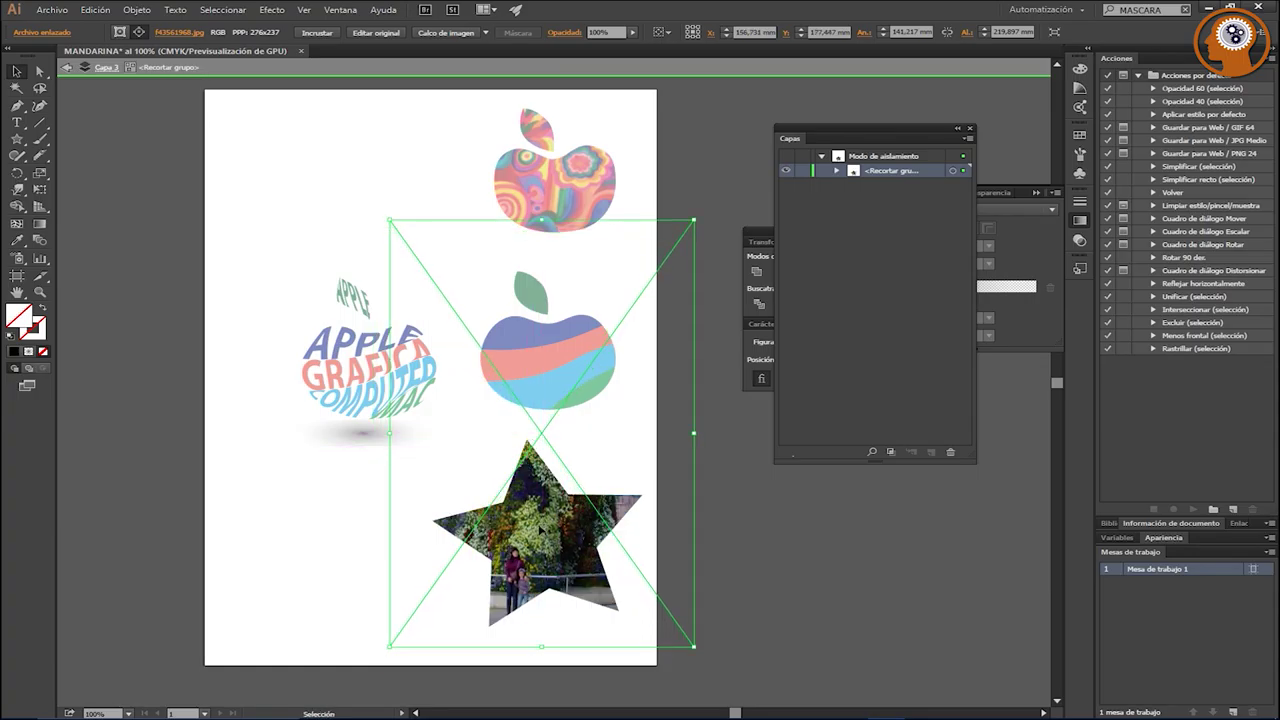
left_click_drag(539, 530, 549, 524)
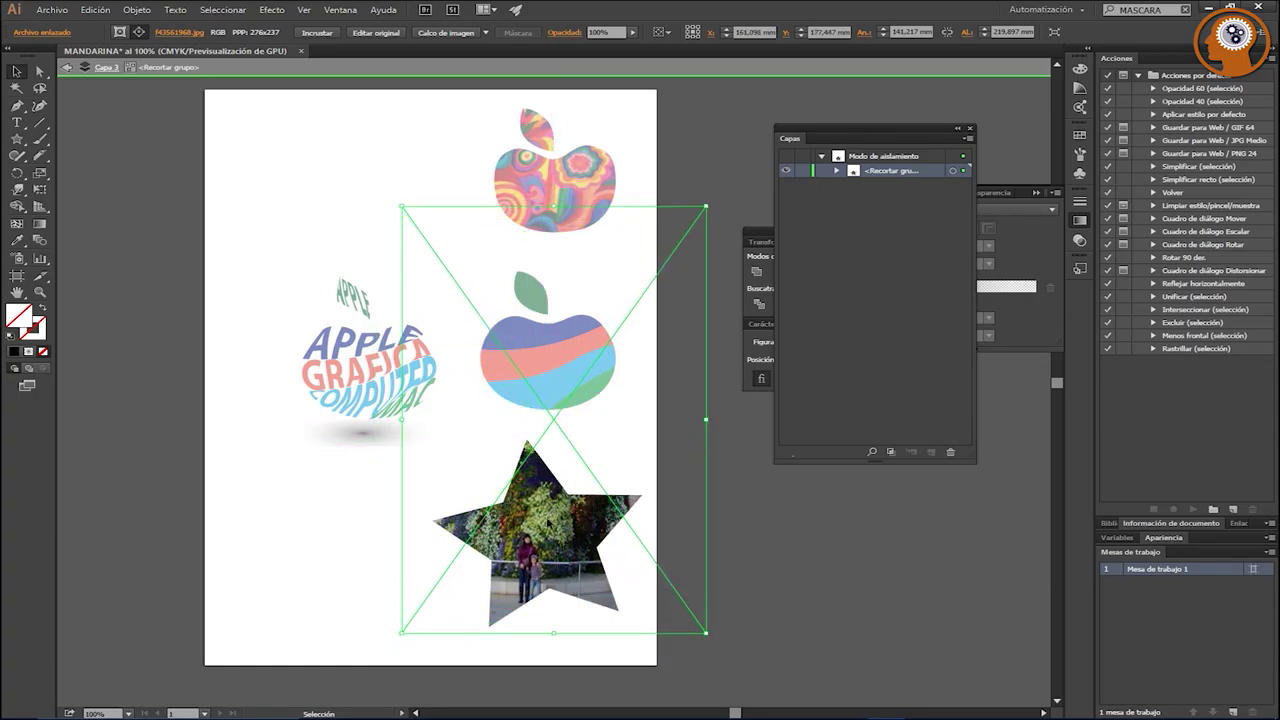
mouse_move(706, 207)
left_mouse_down()
mouse_move(714, 177)
mouse_move(750, 148)
left_mouse_up()
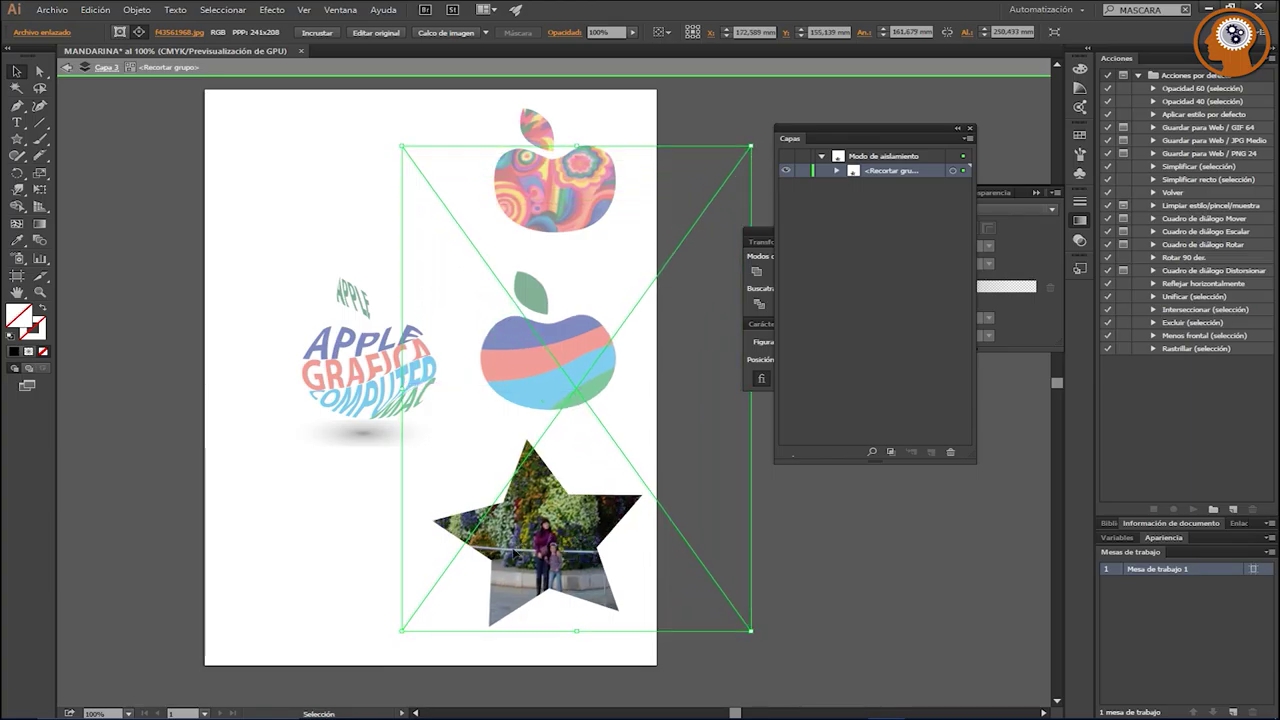
left_click(351, 595)
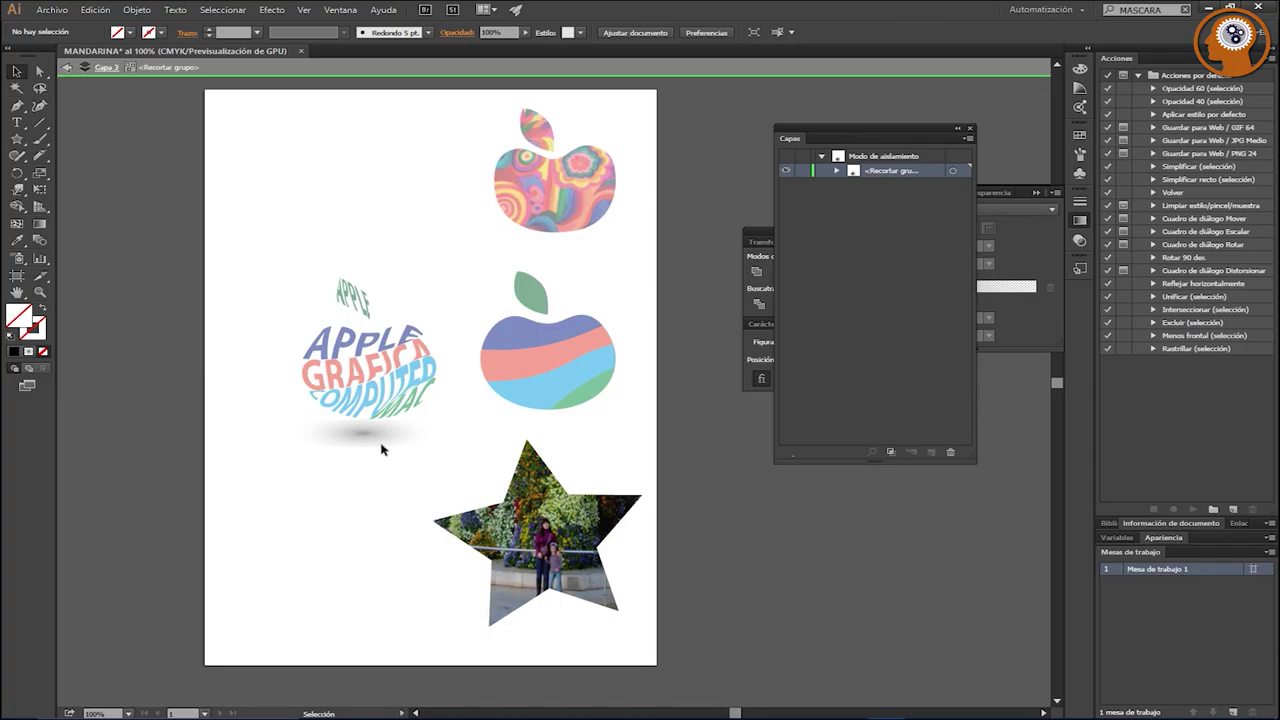
left_click(17, 108)
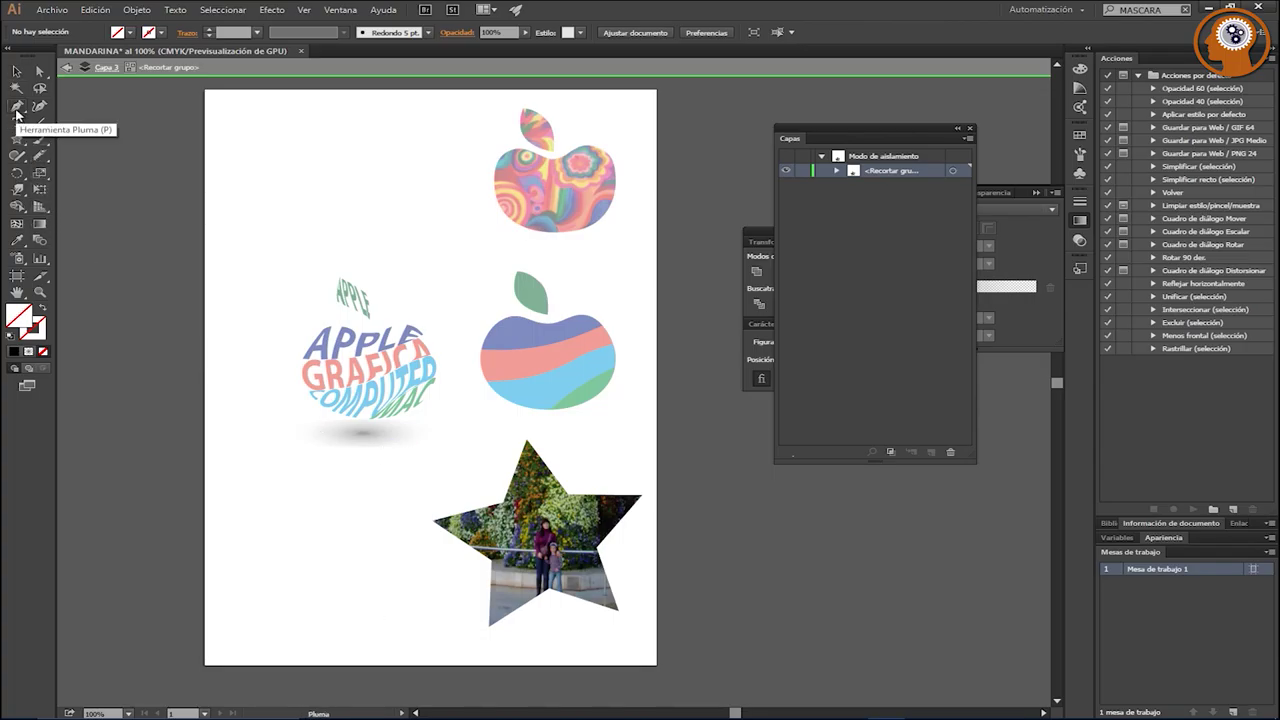
left_click(16, 112)
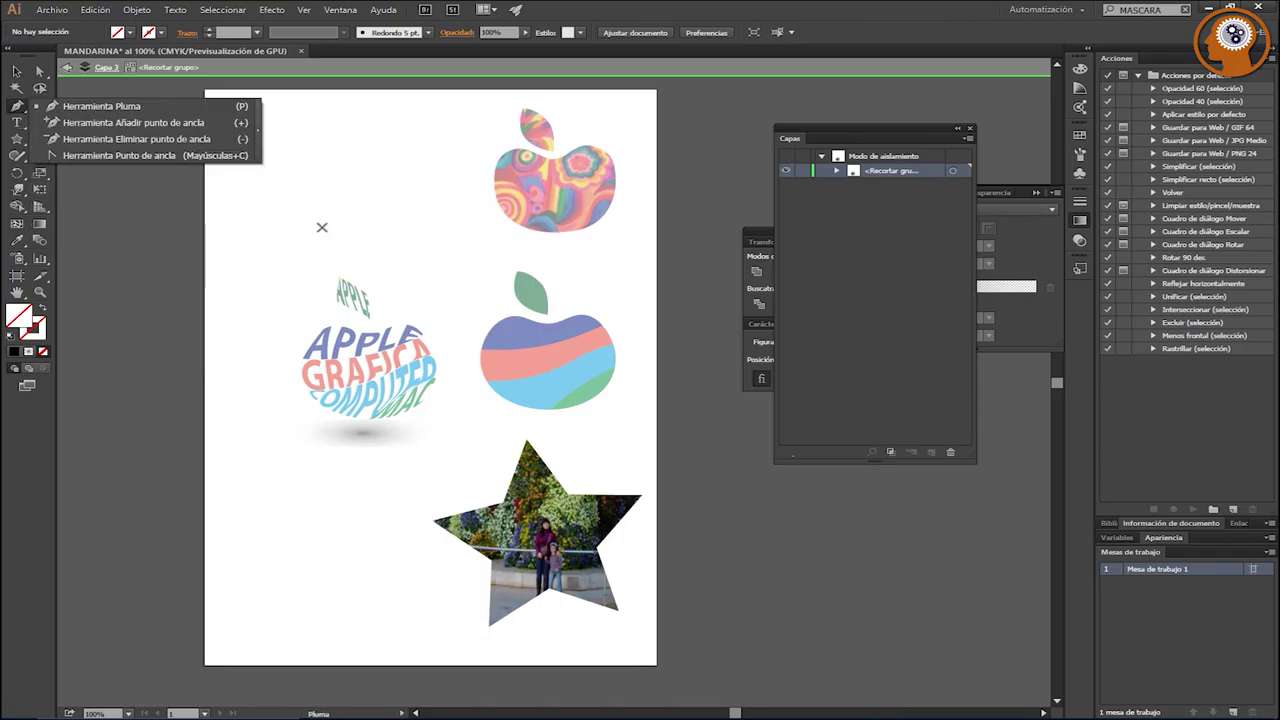
left_click(40, 141)
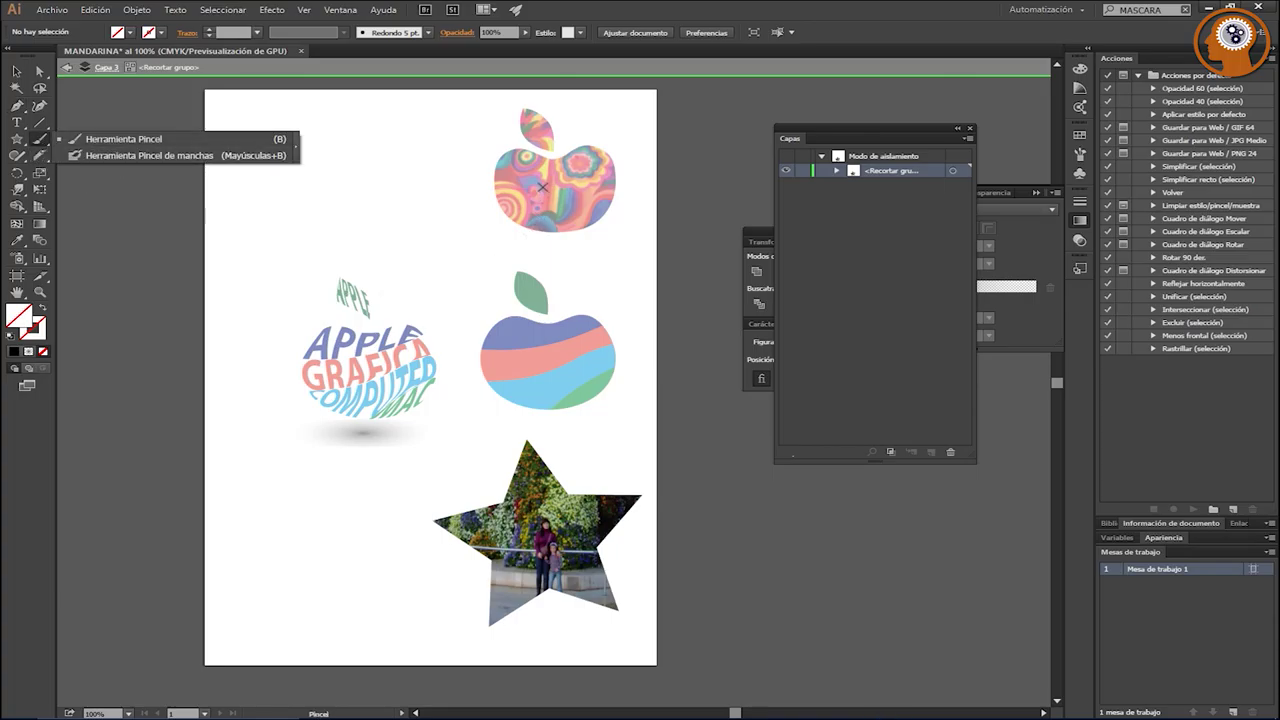
left_click(16, 71)
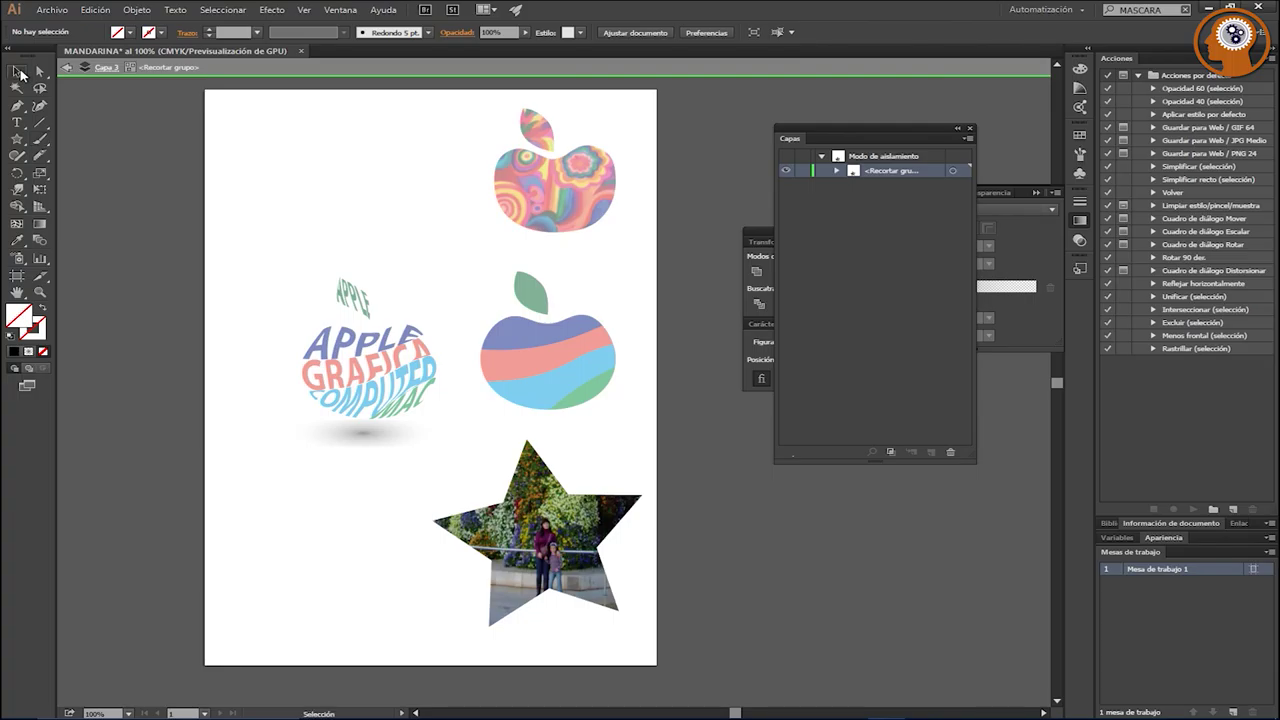